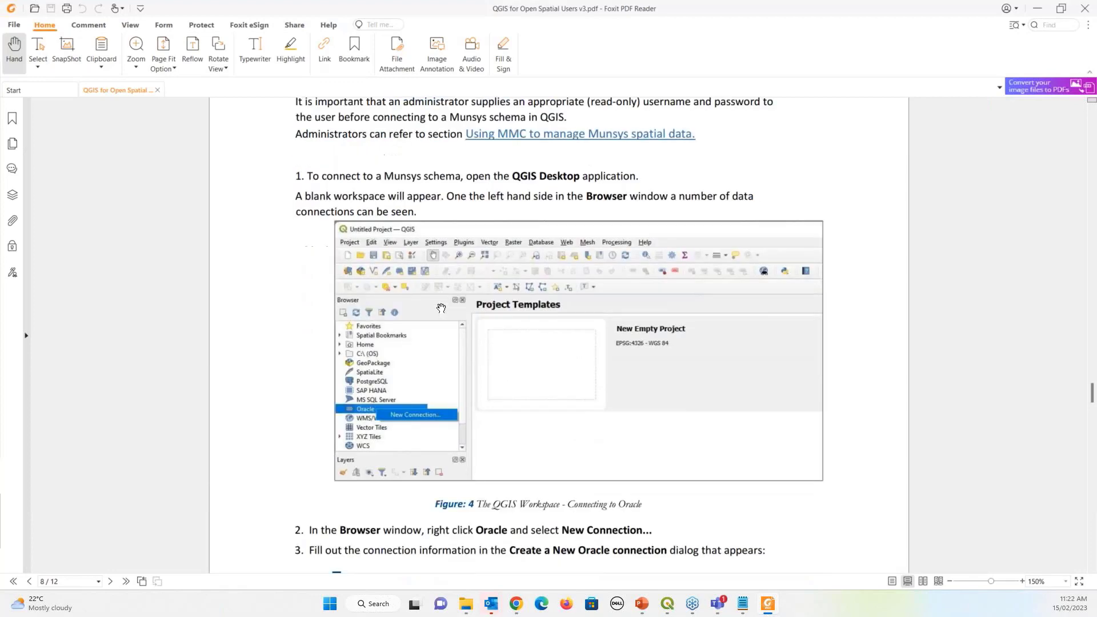
Scroll the QGIS user guide from Figure 4 down to Figure 9 on page 11, then close the PDF
scroll(441, 308, up, 5)
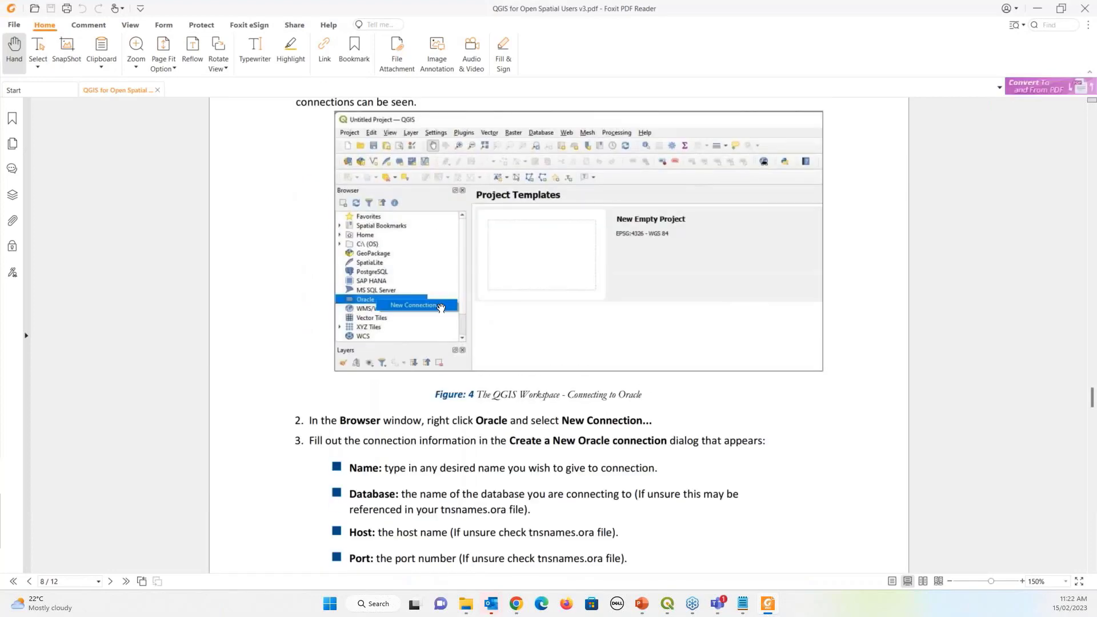
scroll(441, 308, down, 15)
scroll(441, 307, down, 15)
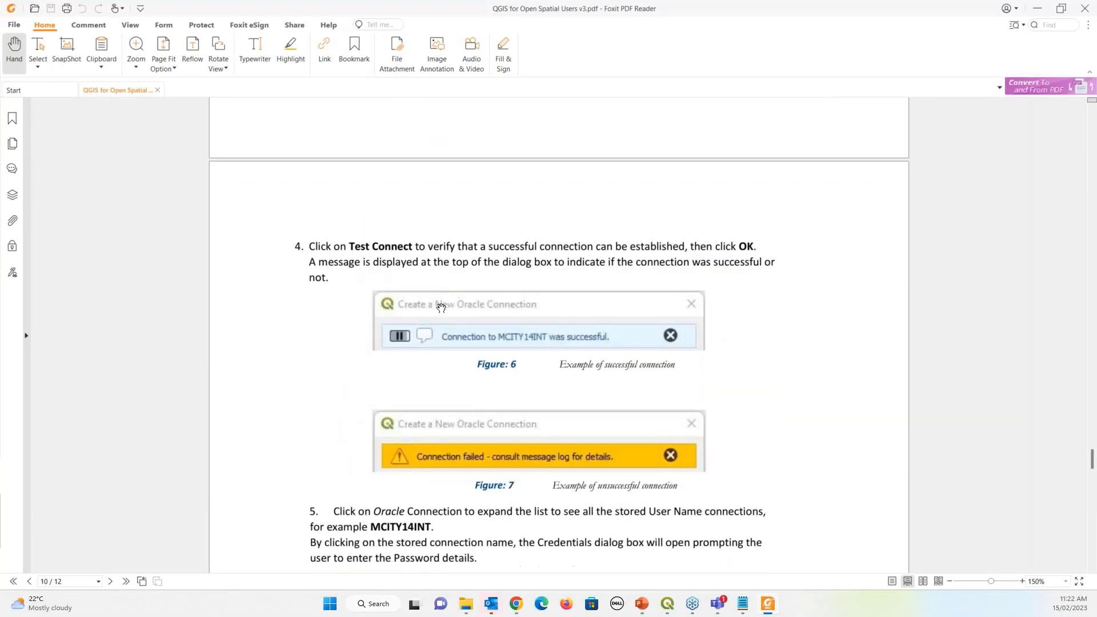
click(1084, 8)
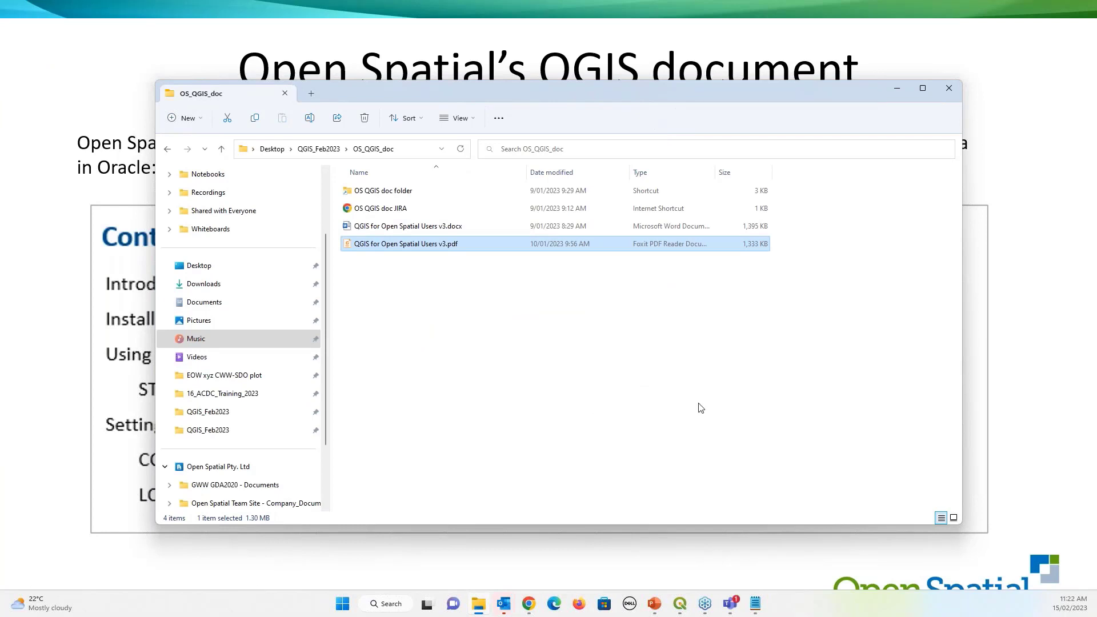
Minimize the OS_QGIS_doc folder and advance the slideshow to the Useful QGIS plugins slide
click(897, 91)
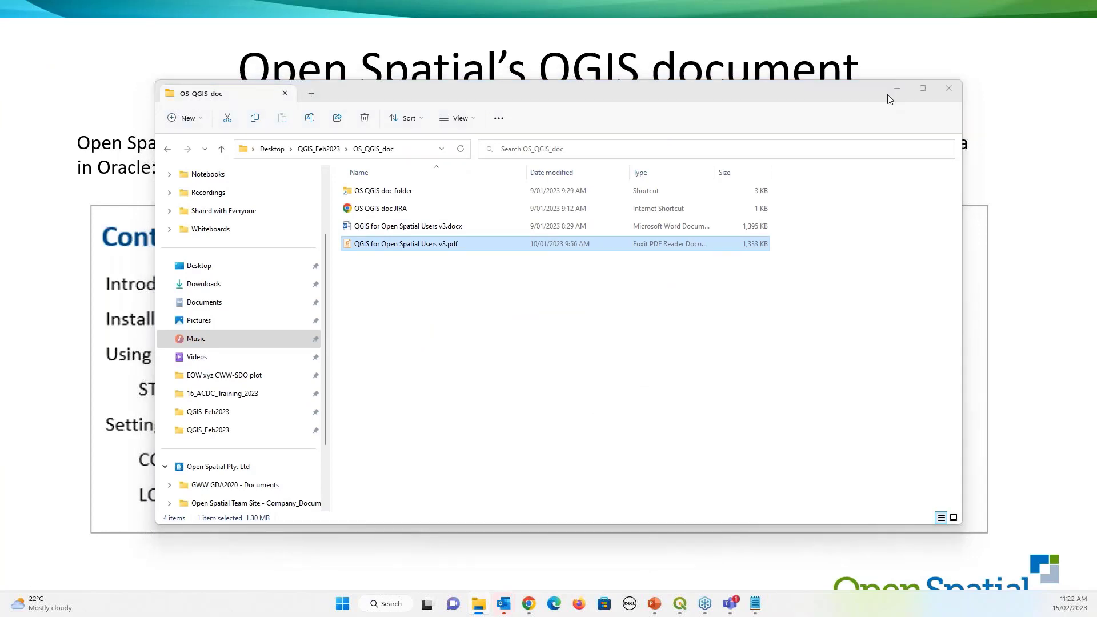
click(798, 311)
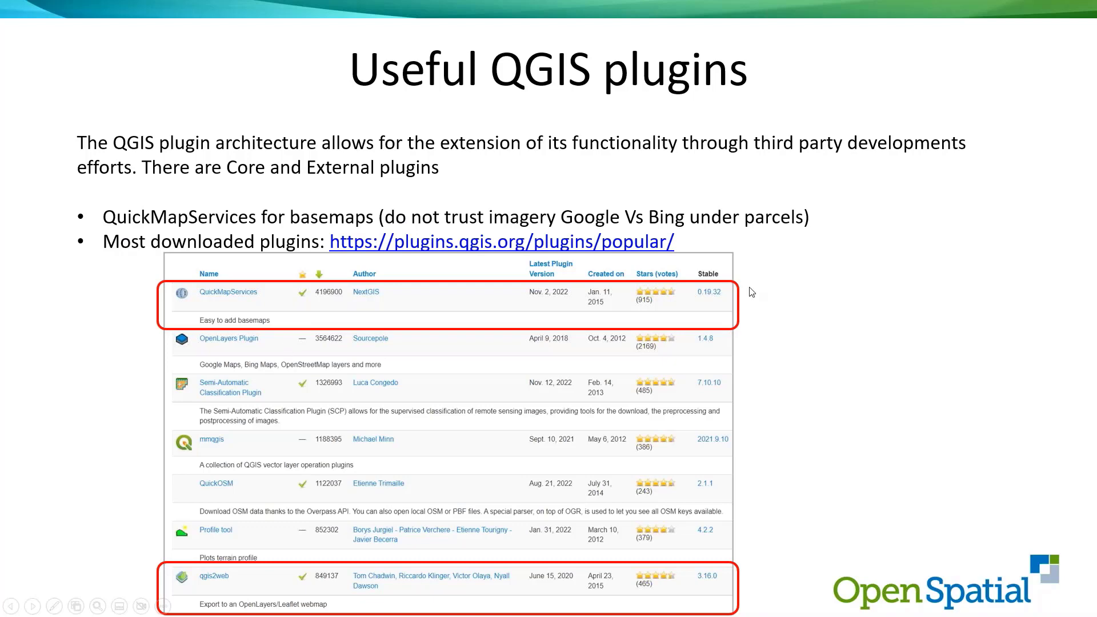
click(651, 247)
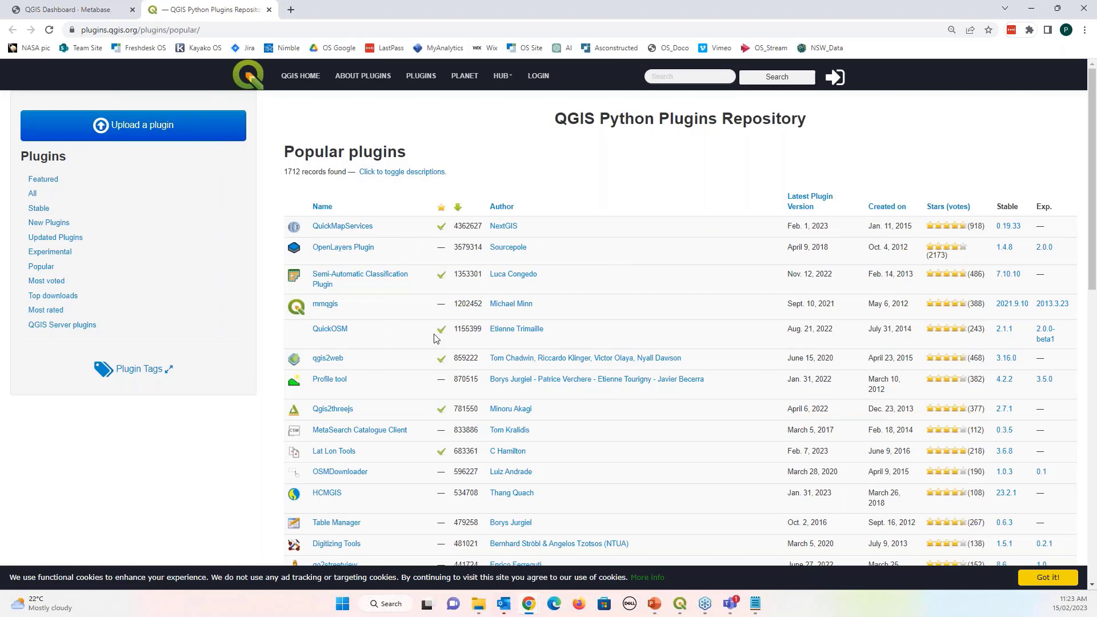
Review the Popular plugins list, highlight QuickMapServices' download count, then minimize the browser
scroll(436, 338, down, 7)
scroll(436, 337, up, 3)
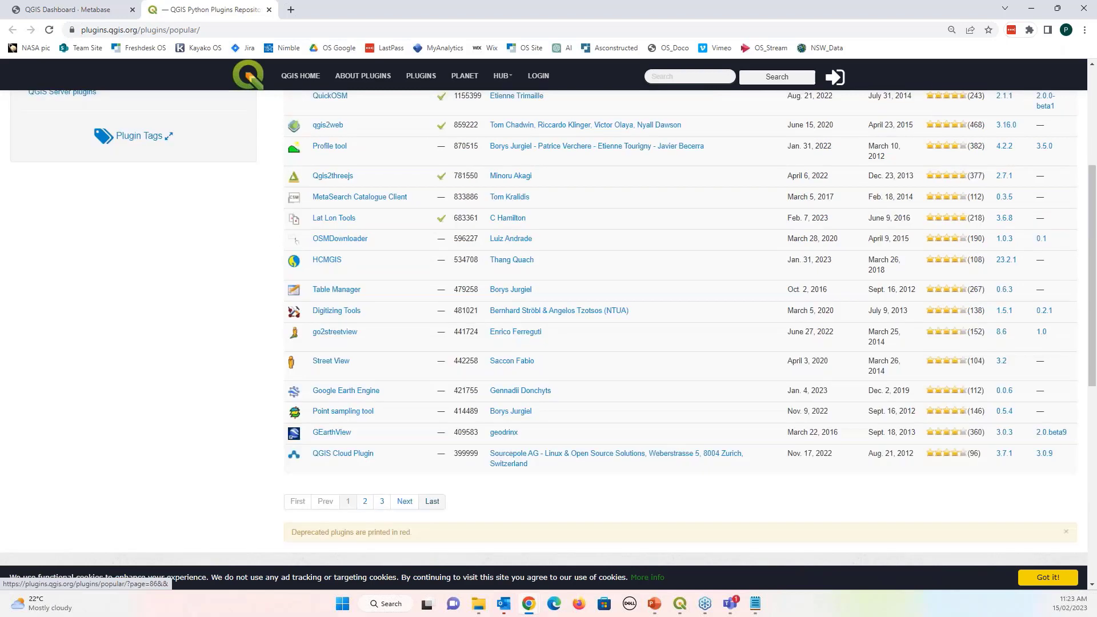
scroll(436, 338, up, 4)
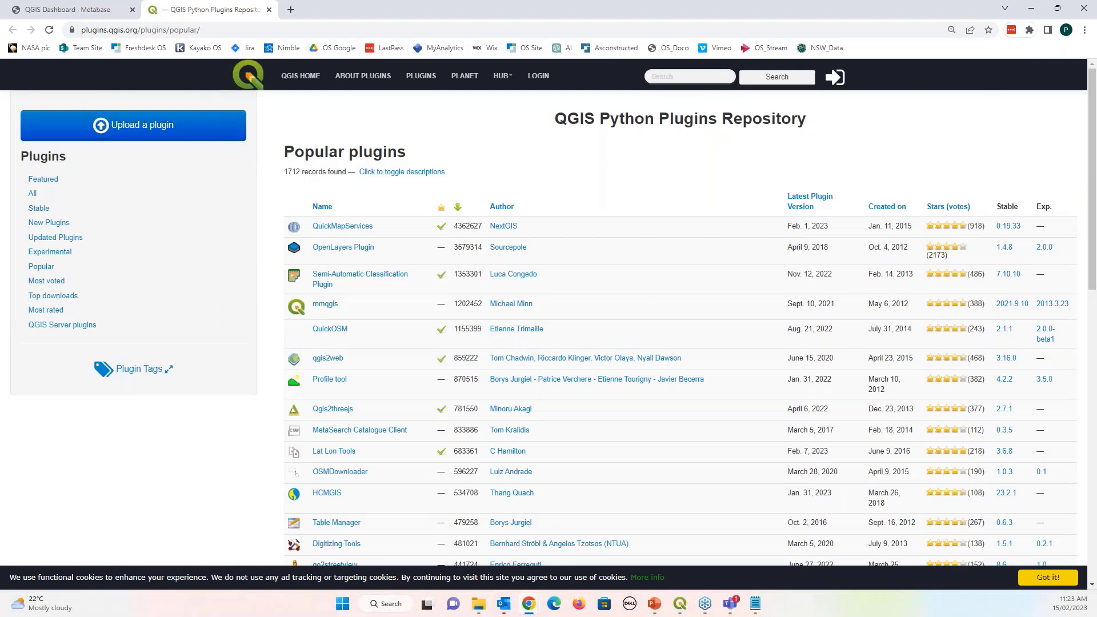
drag(455, 226, 481, 228)
click(1035, 7)
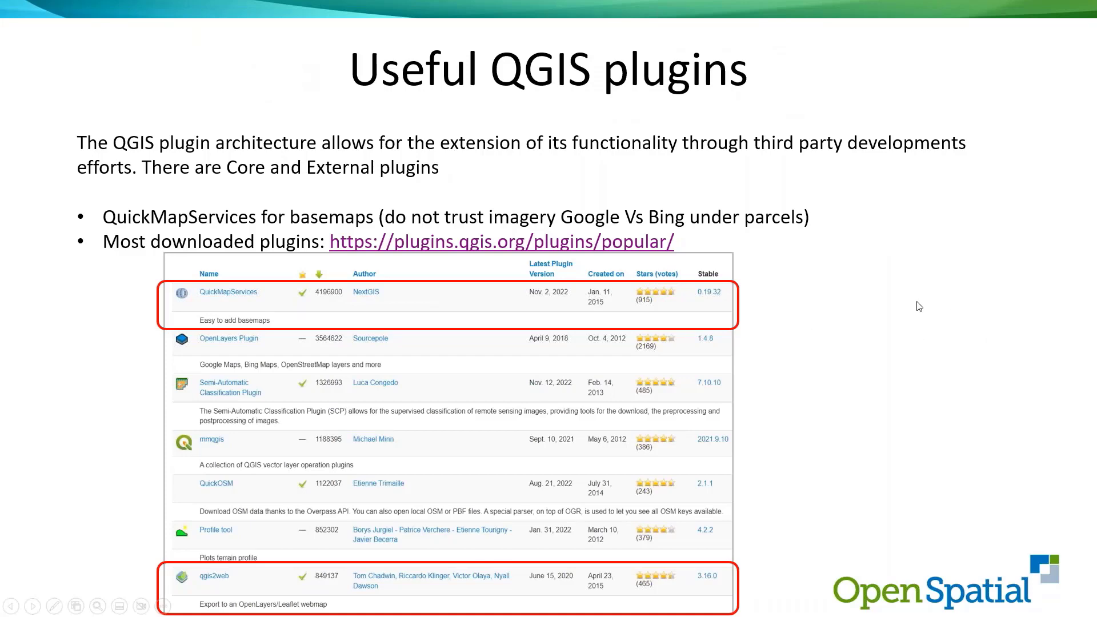
Advance to the Oracle tools slide, then switch to the QGIS window
click(919, 306)
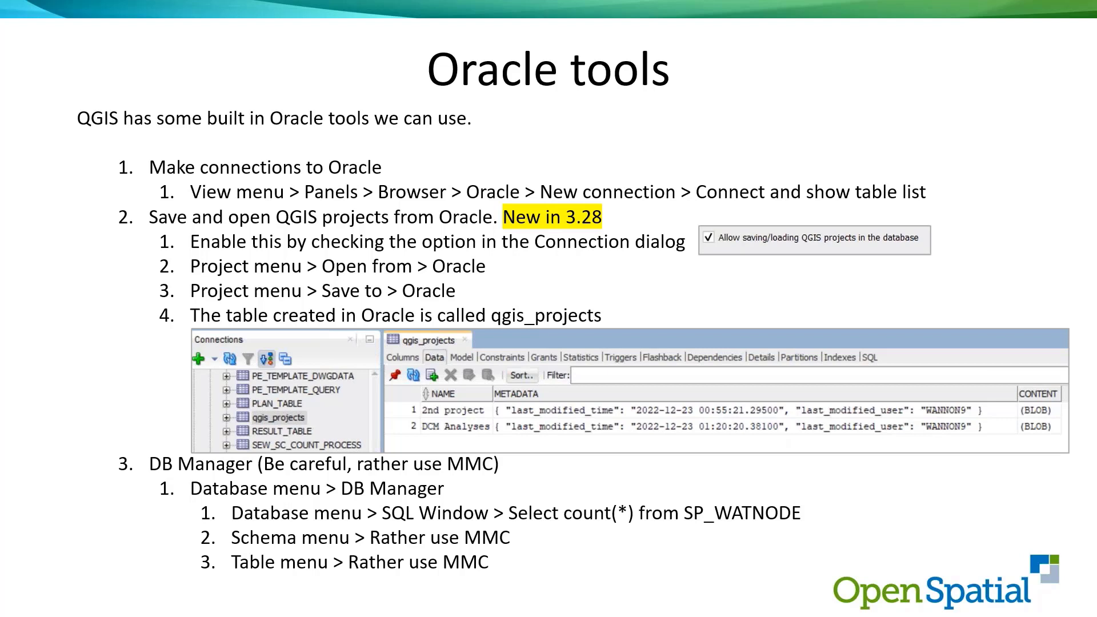
key(alt+Tab)
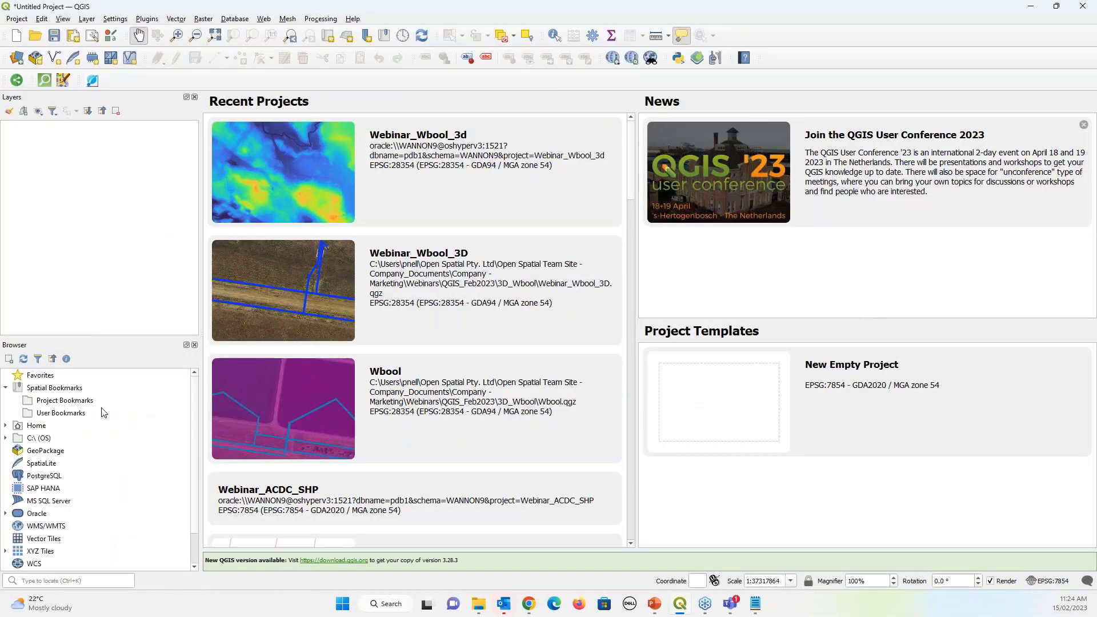
scroll(104, 413, down, 1)
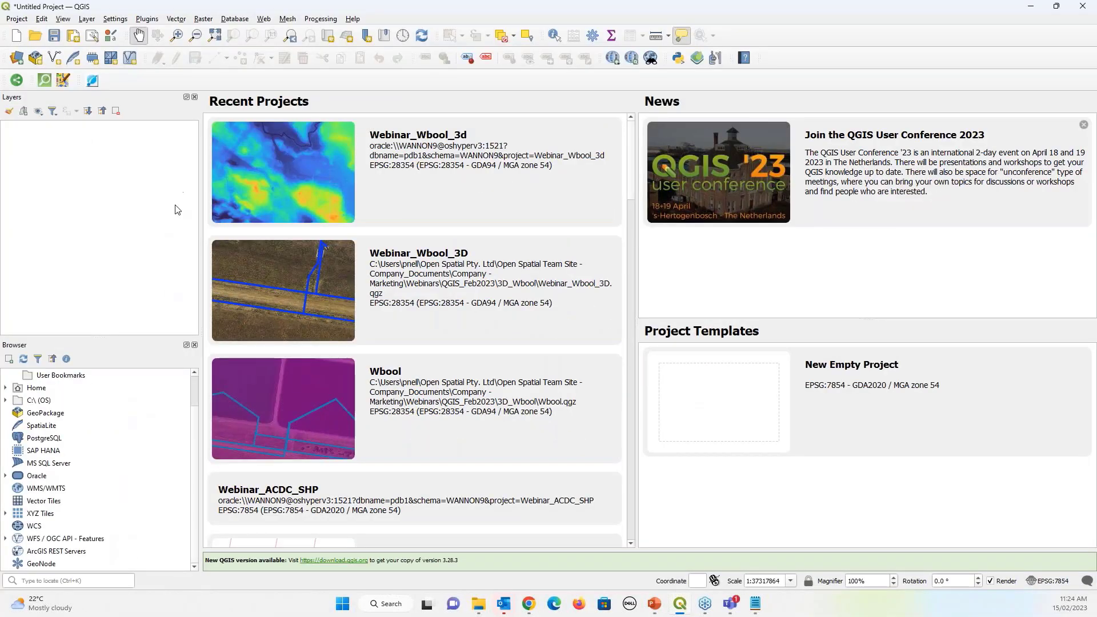
click(6, 476)
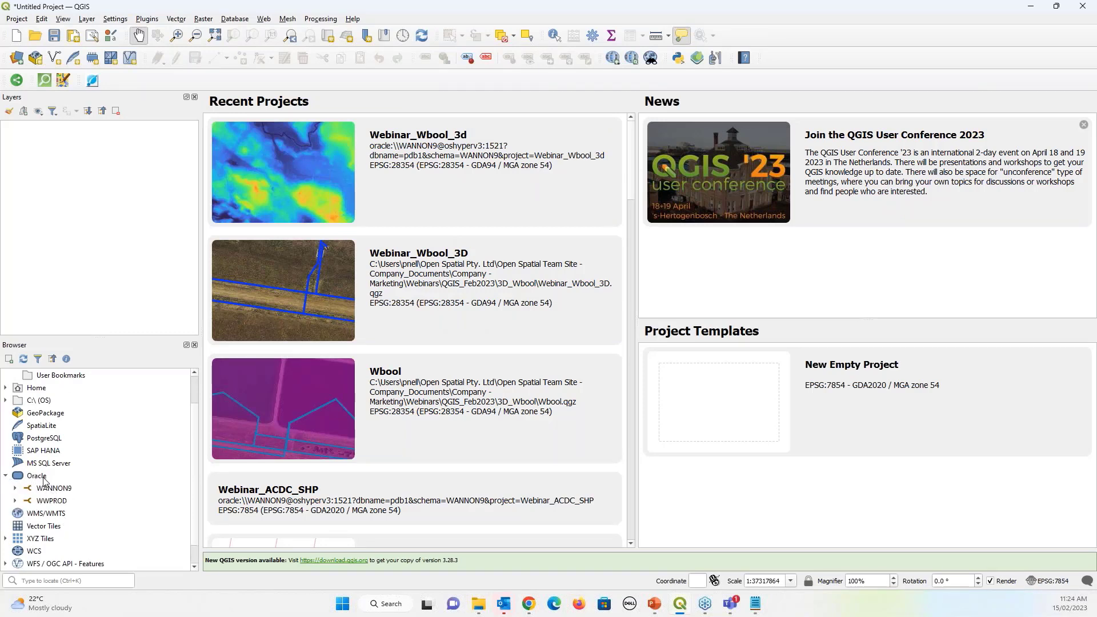
click(5, 476)
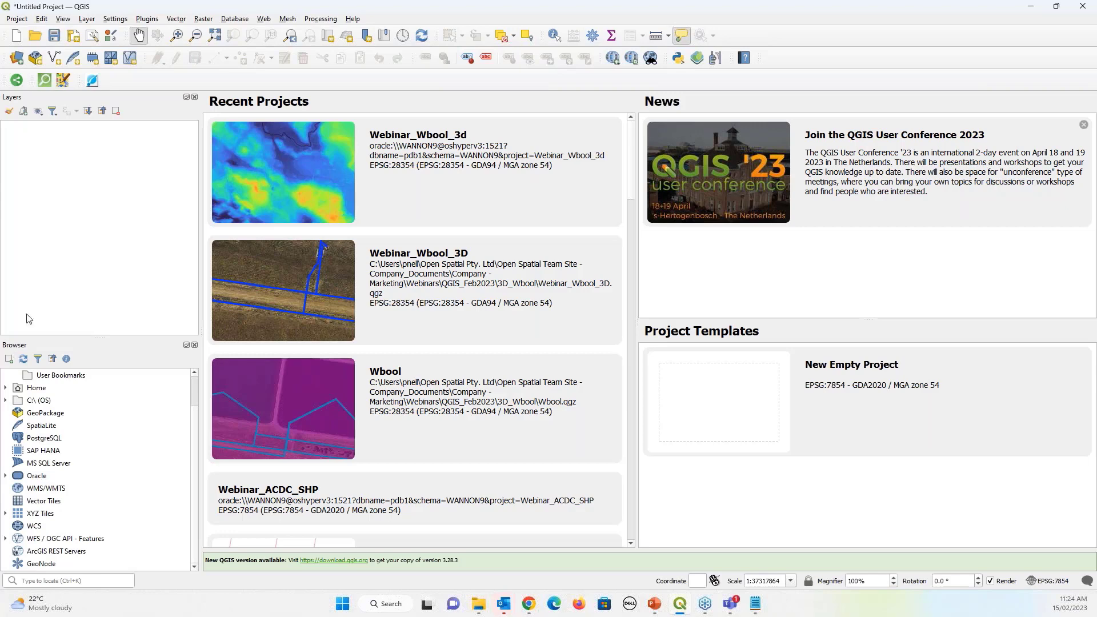
click(63, 19)
mouse_move(101, 354)
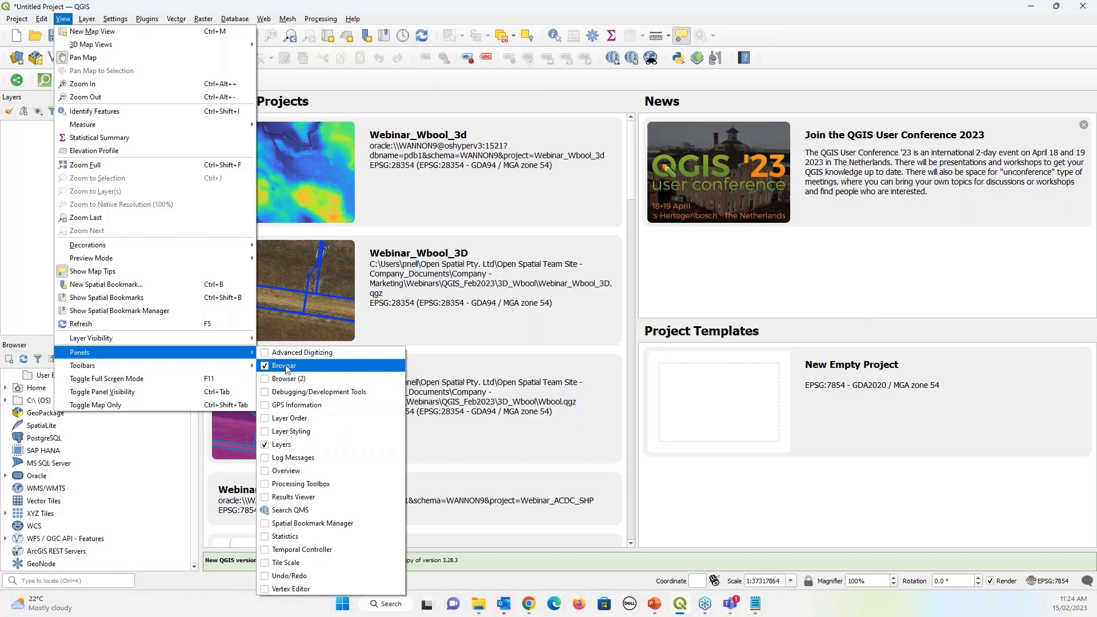
click(39, 343)
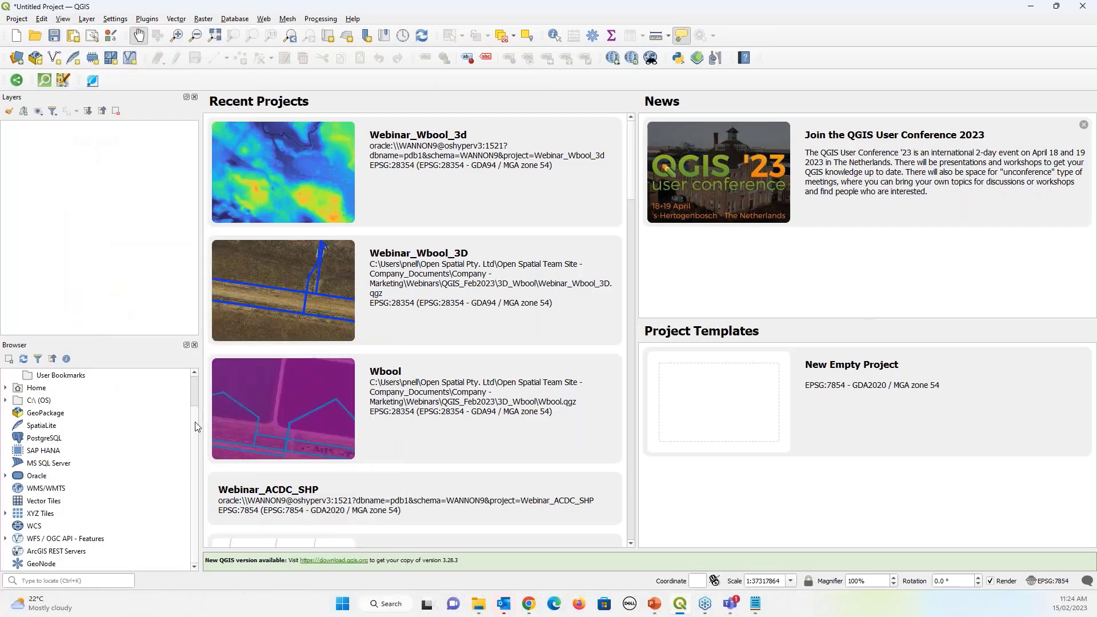
scroll(195, 399, up, 1)
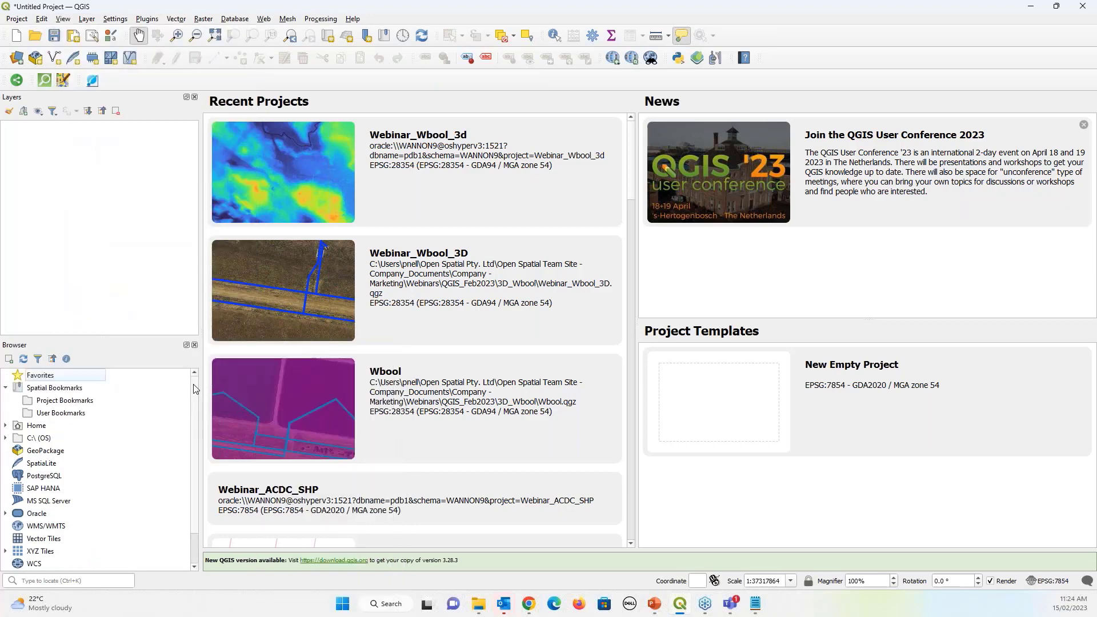
scroll(195, 389, down, 1)
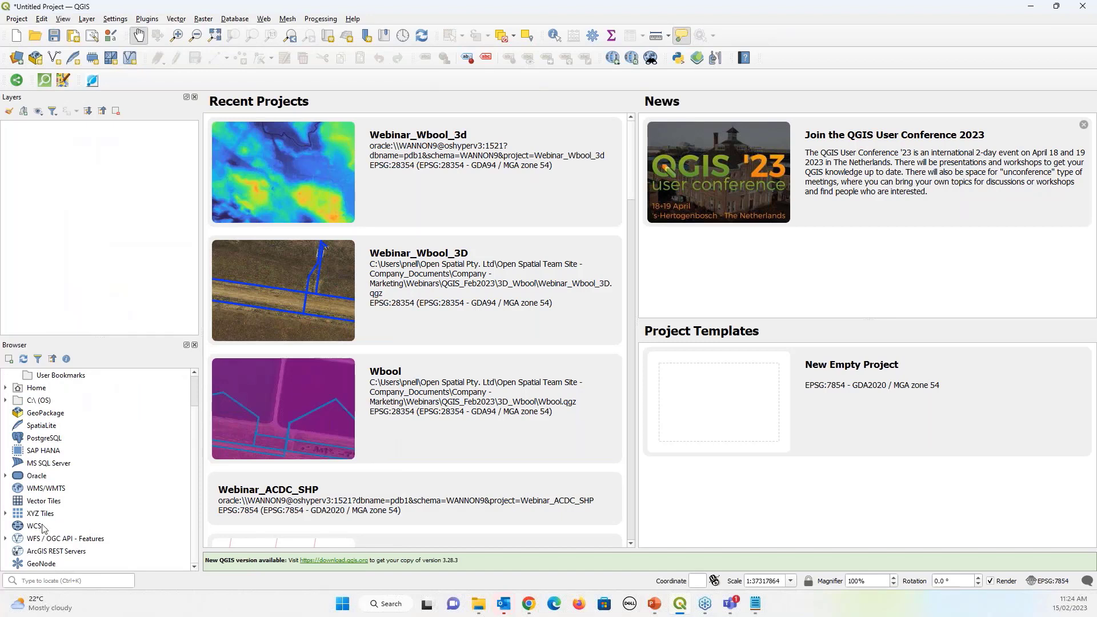
Expand the WANNON9 Oracle connection in the Browser and log in with its password
click(6, 476)
click(38, 493)
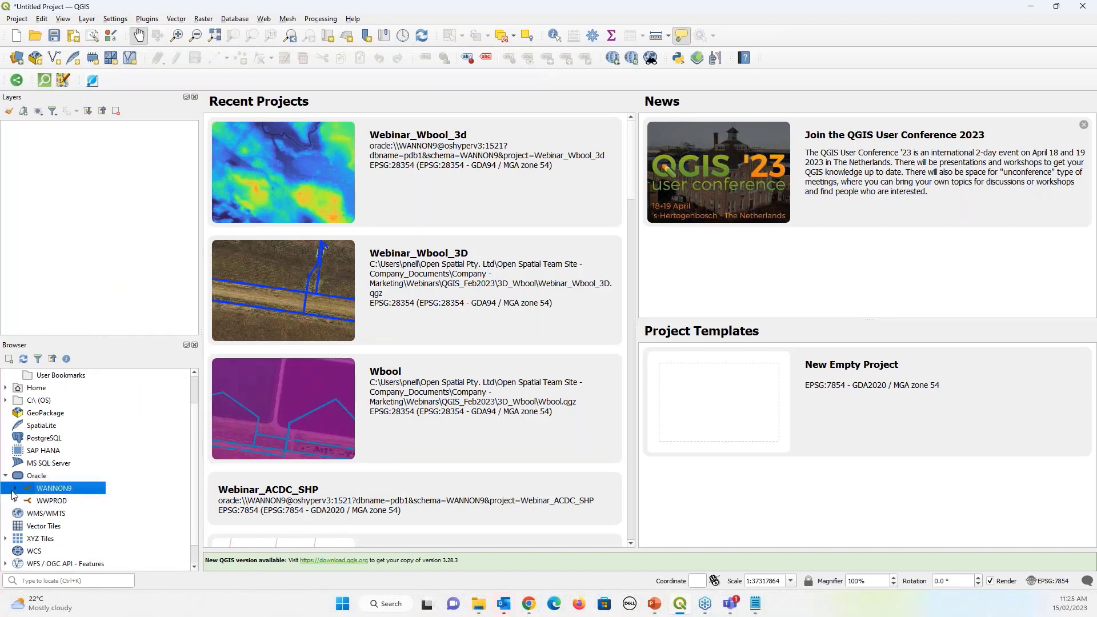
click(15, 489)
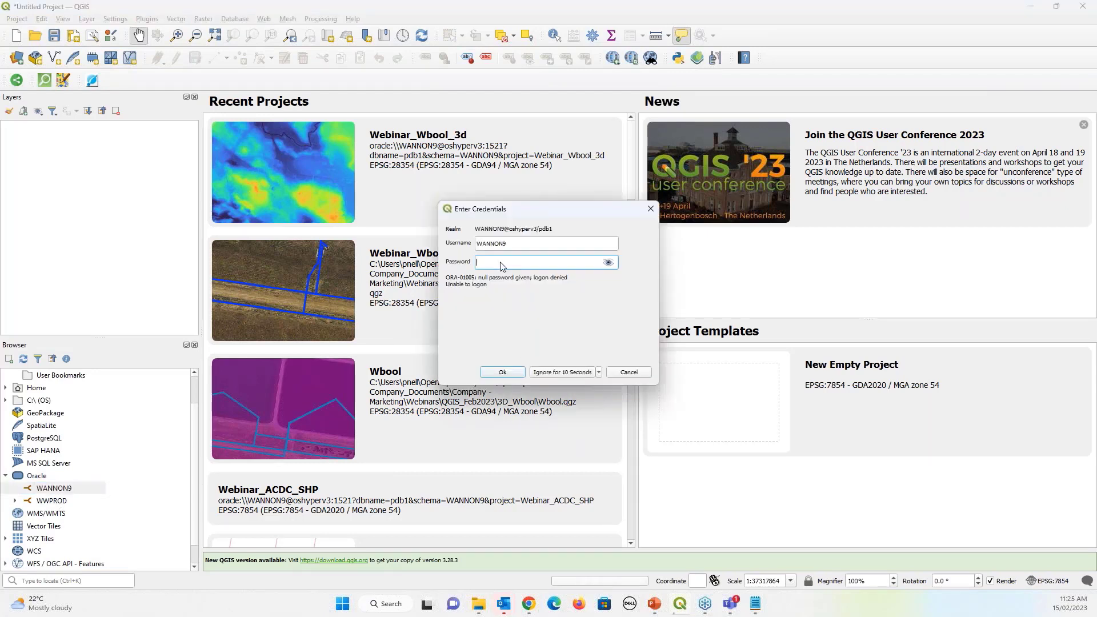
text(****)
click(502, 372)
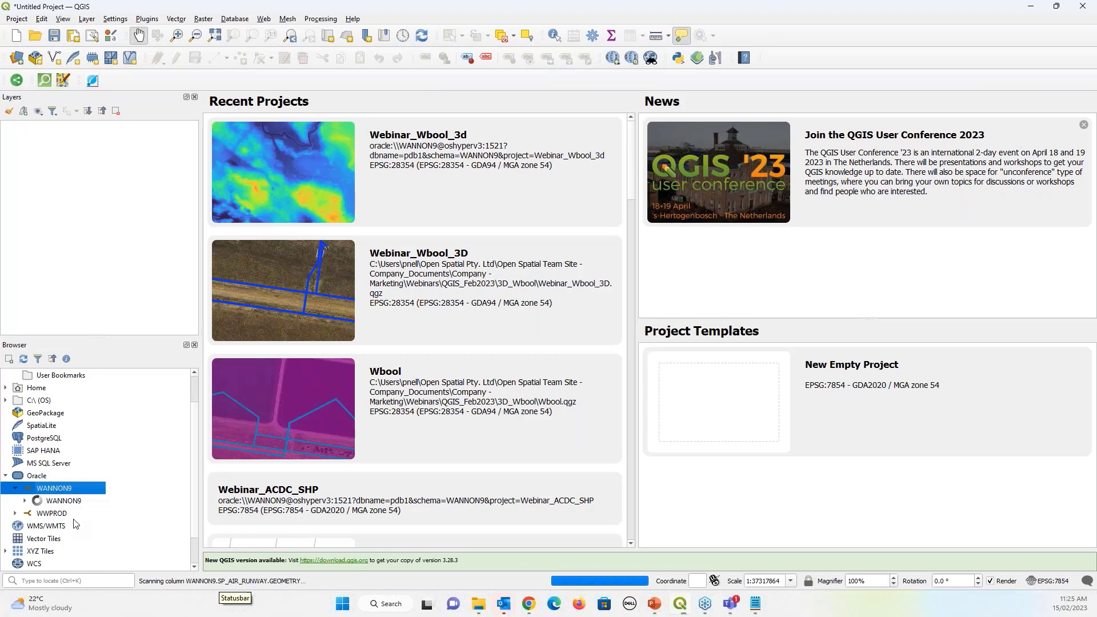
Review the WANNON9 connection settings, with saving/loading QGIS projects allowed, and accept them
right_click(58, 491)
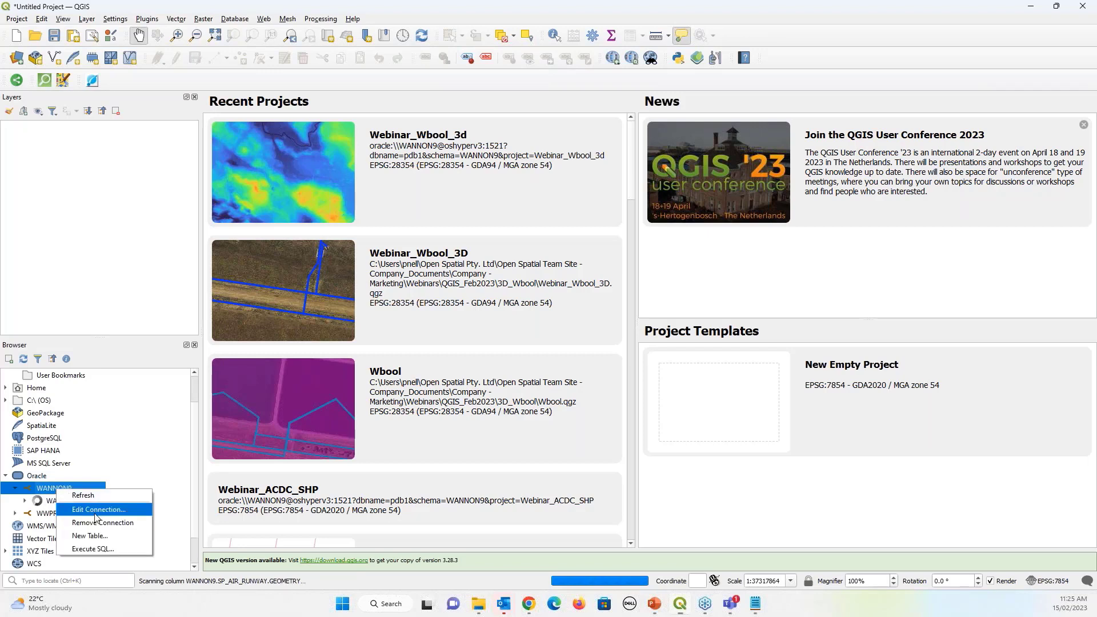
key(Escape)
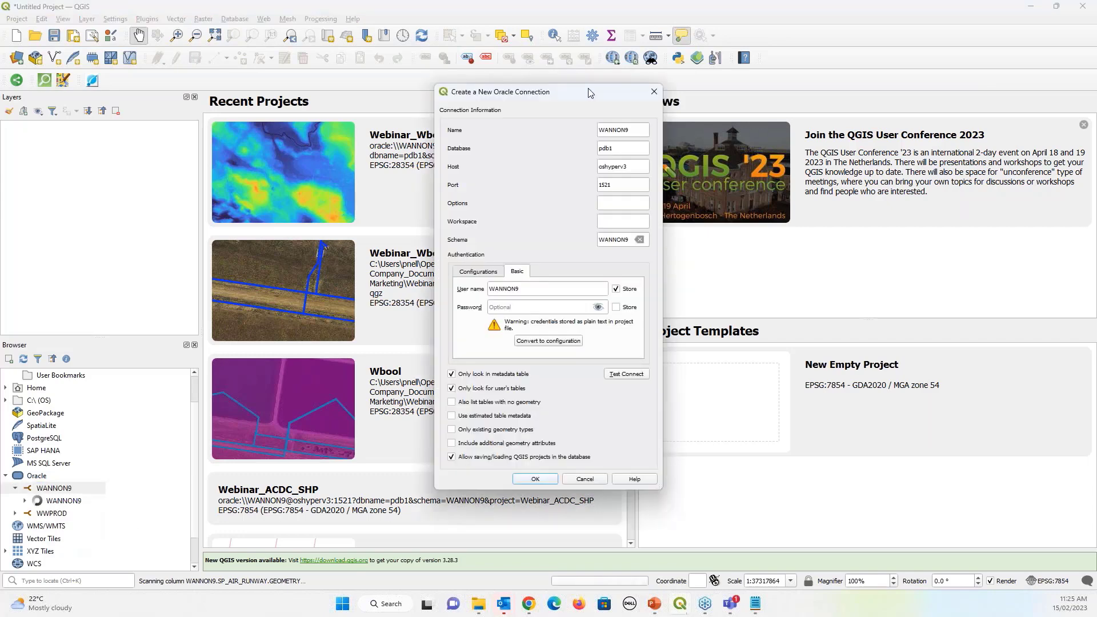
drag(590, 93, 547, 42)
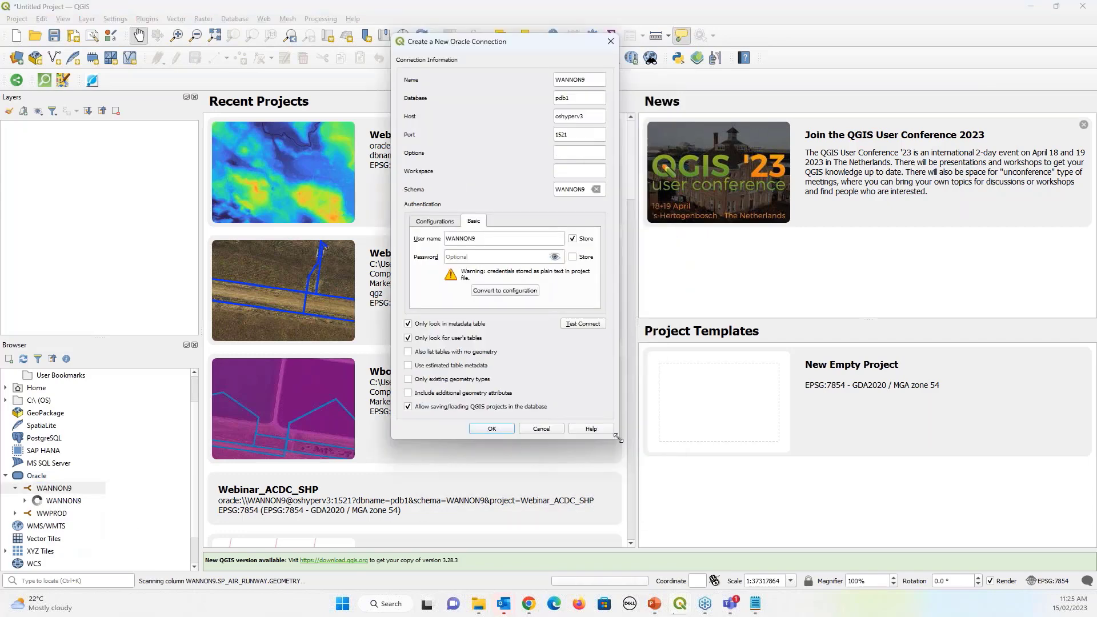
drag(618, 437, 681, 443)
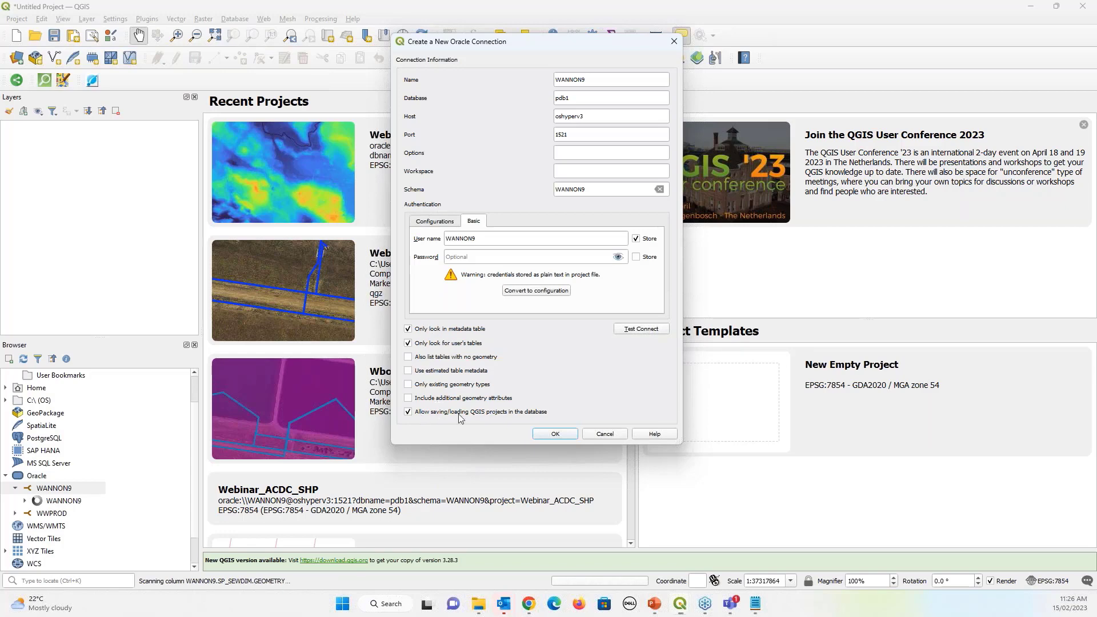
click(555, 433)
Browse the WANNON9 schema tables, then show Project > Open From's GeoPackage, PostgreSQL and Oracle entries
click(25, 498)
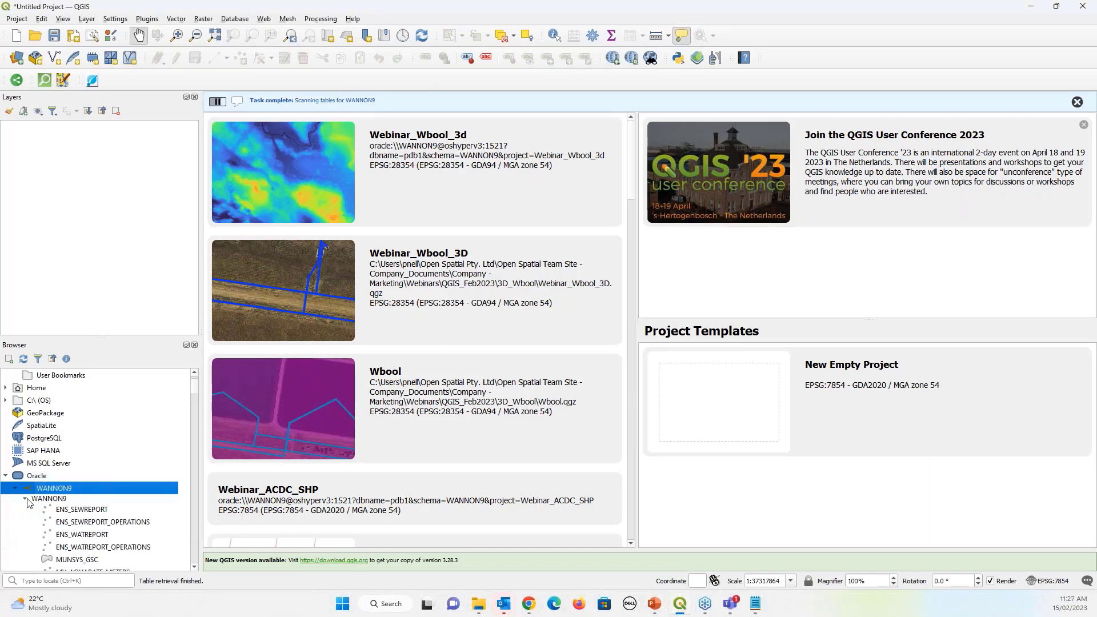
scroll(191, 400, down, 5)
scroll(187, 424, down, 2)
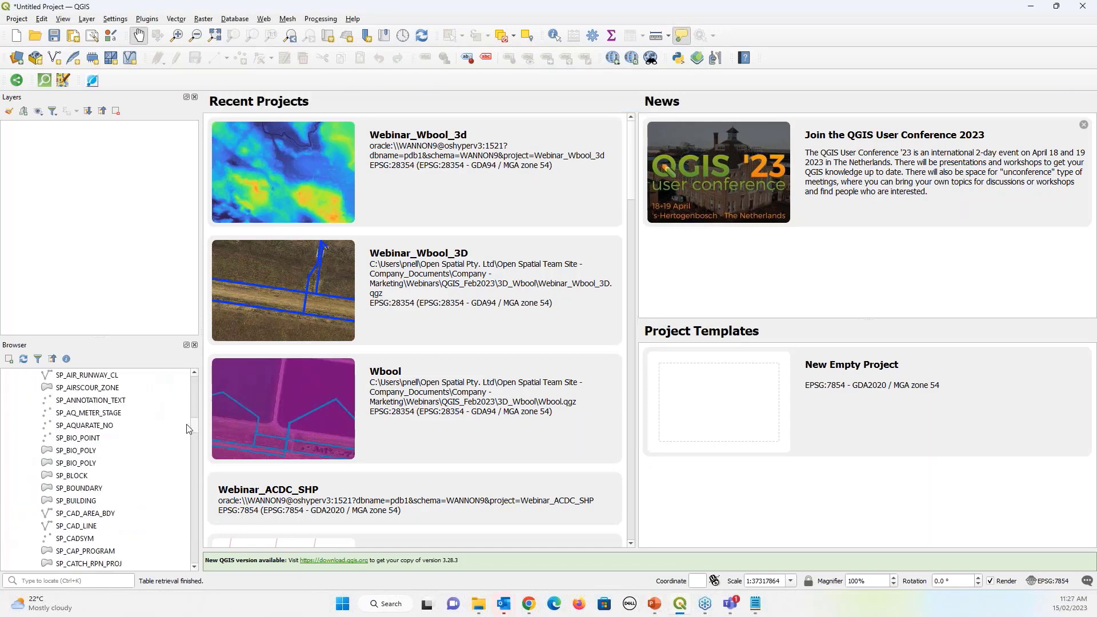
scroll(186, 434, down, 10)
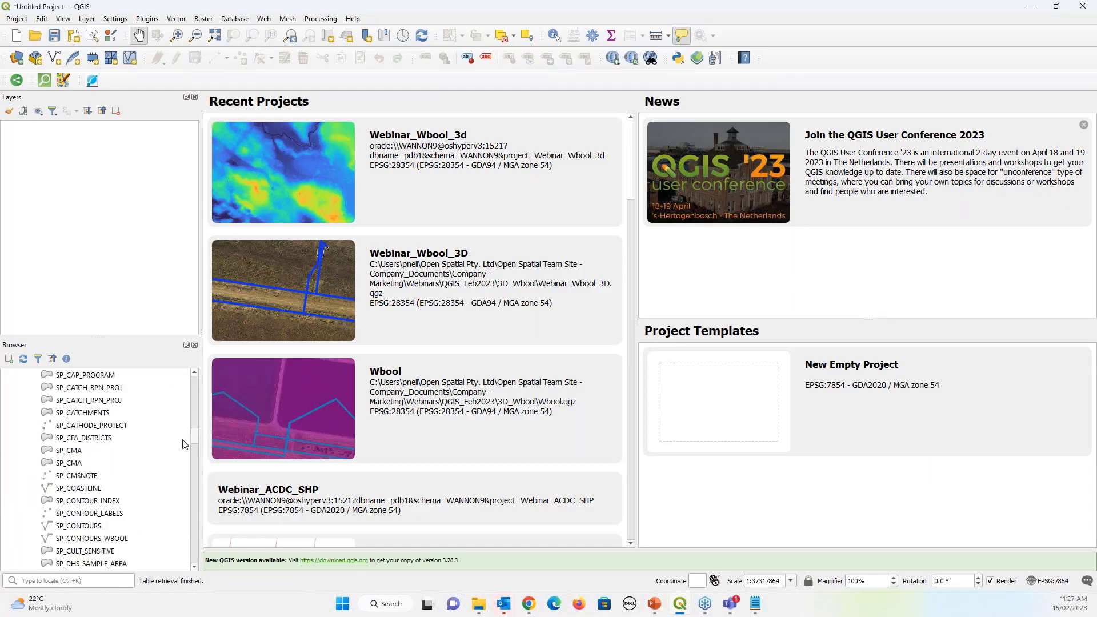
scroll(182, 491, down, 6)
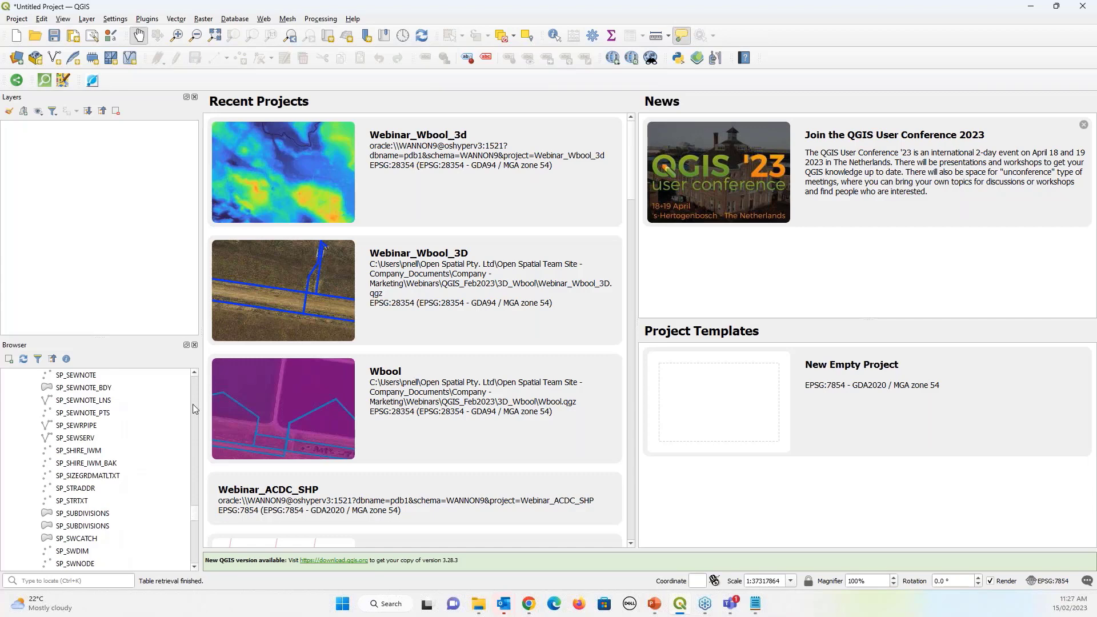
drag(194, 521, 187, 379)
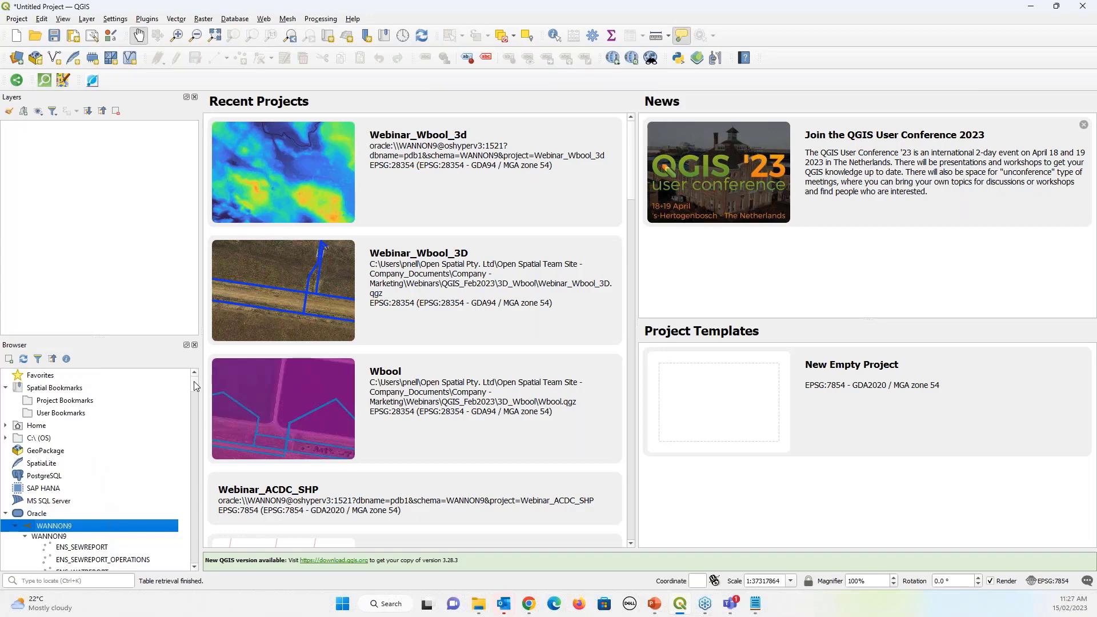
drag(195, 386, 195, 409)
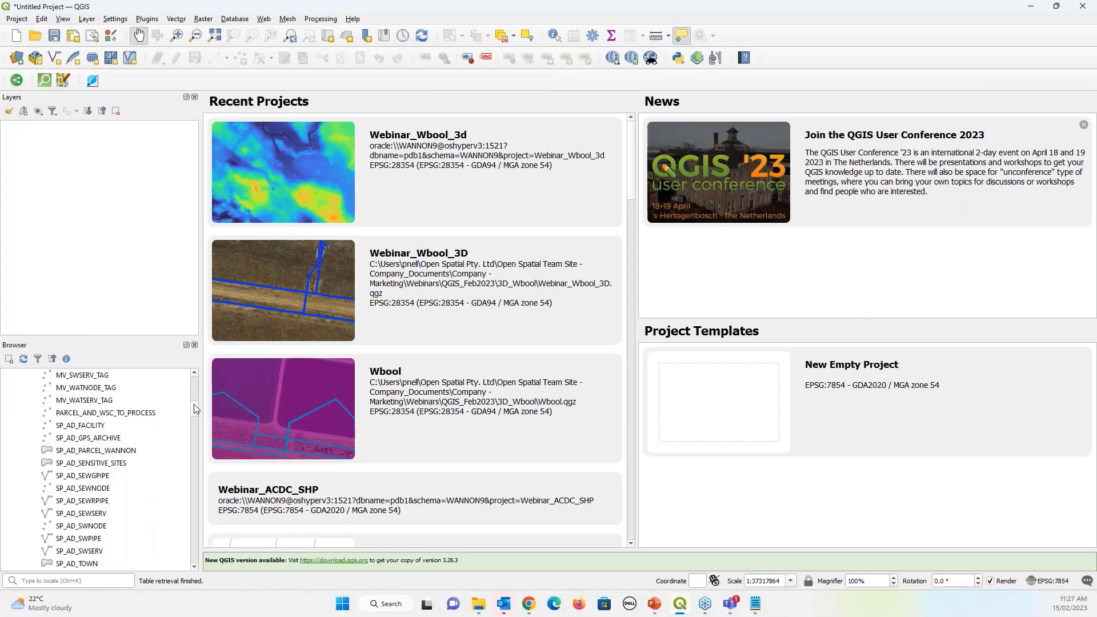
drag(195, 409, 194, 378)
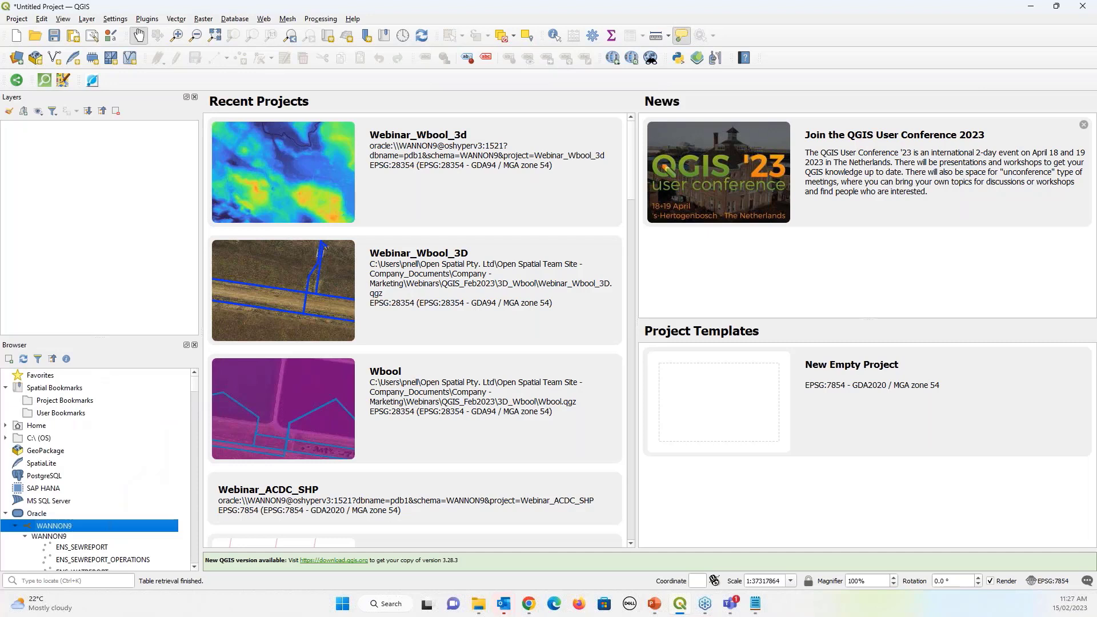
click(16, 18)
mouse_move(48, 78)
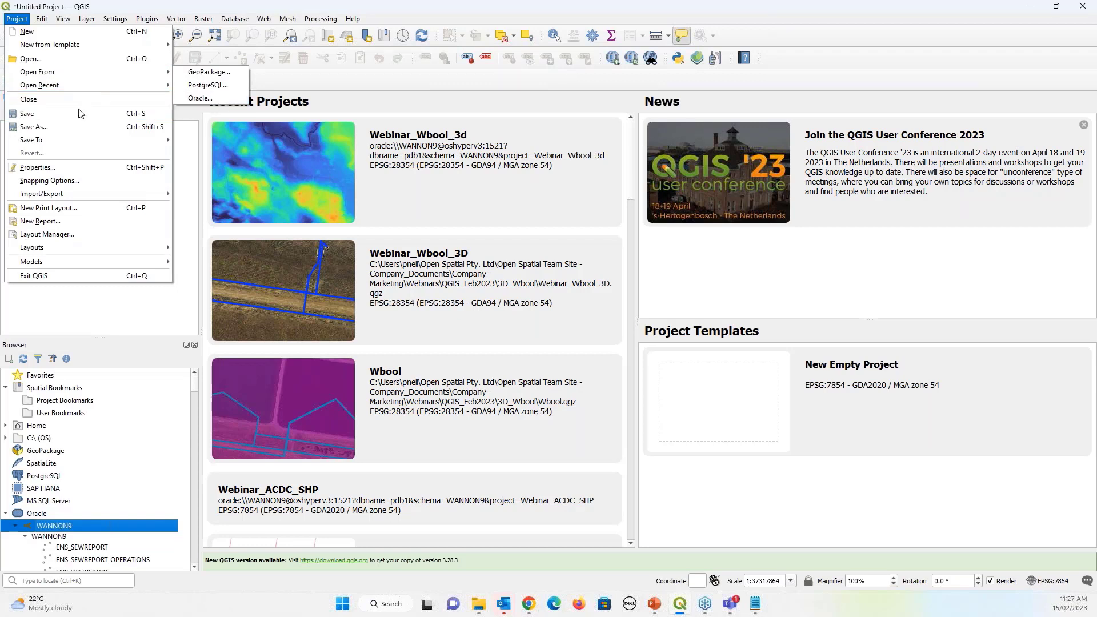
Look over the Project menu's Save To and Open From options, then minimize QGIS
mouse_move(75, 141)
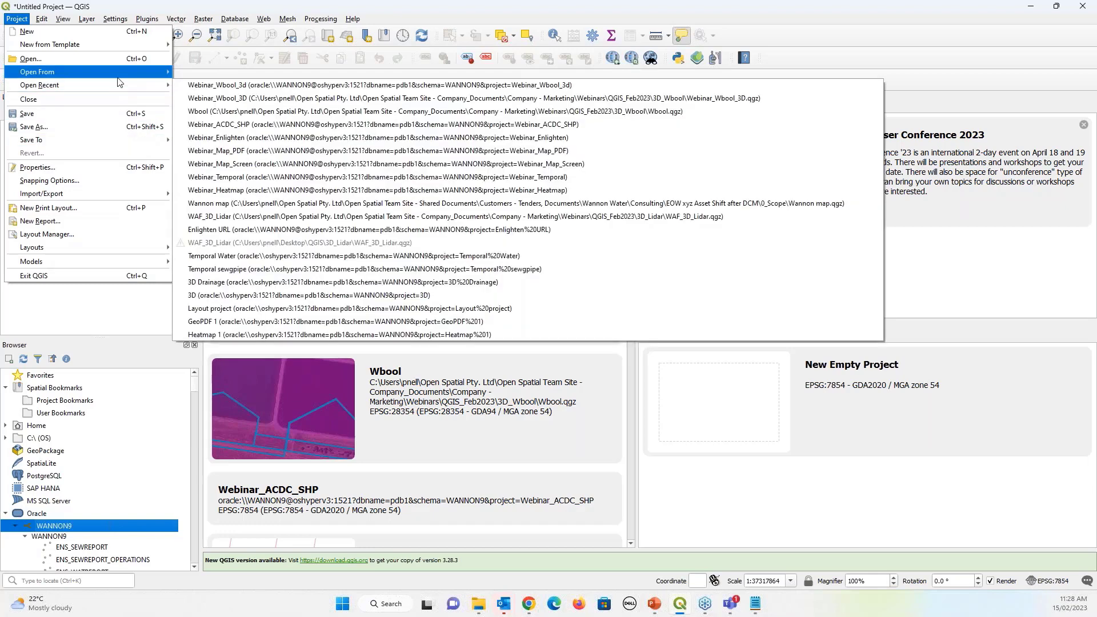
mouse_move(119, 79)
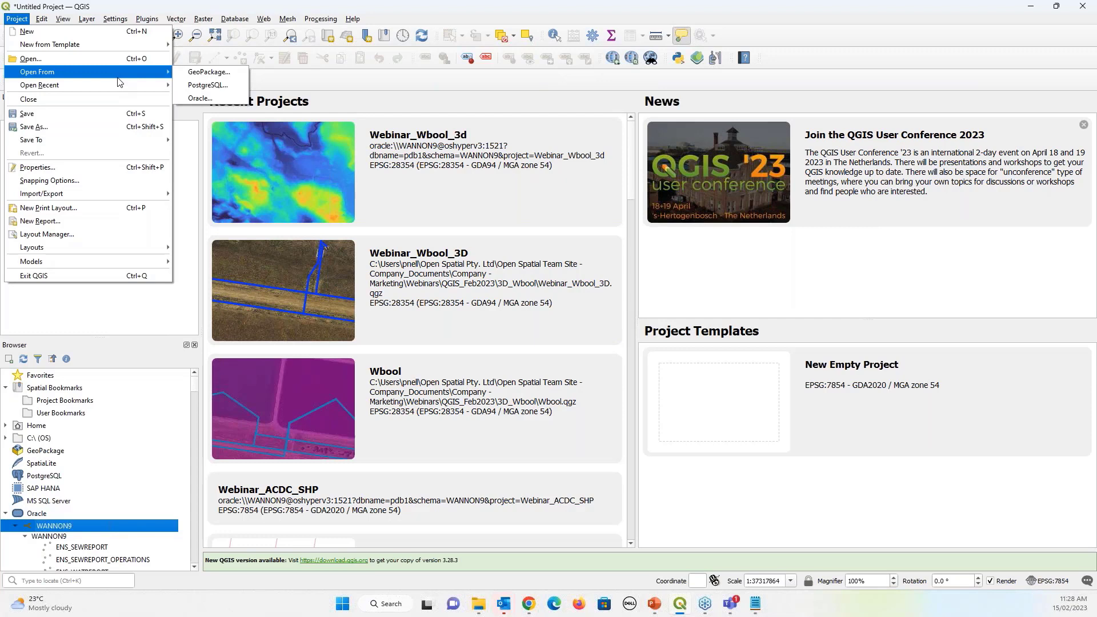
click(1026, 8)
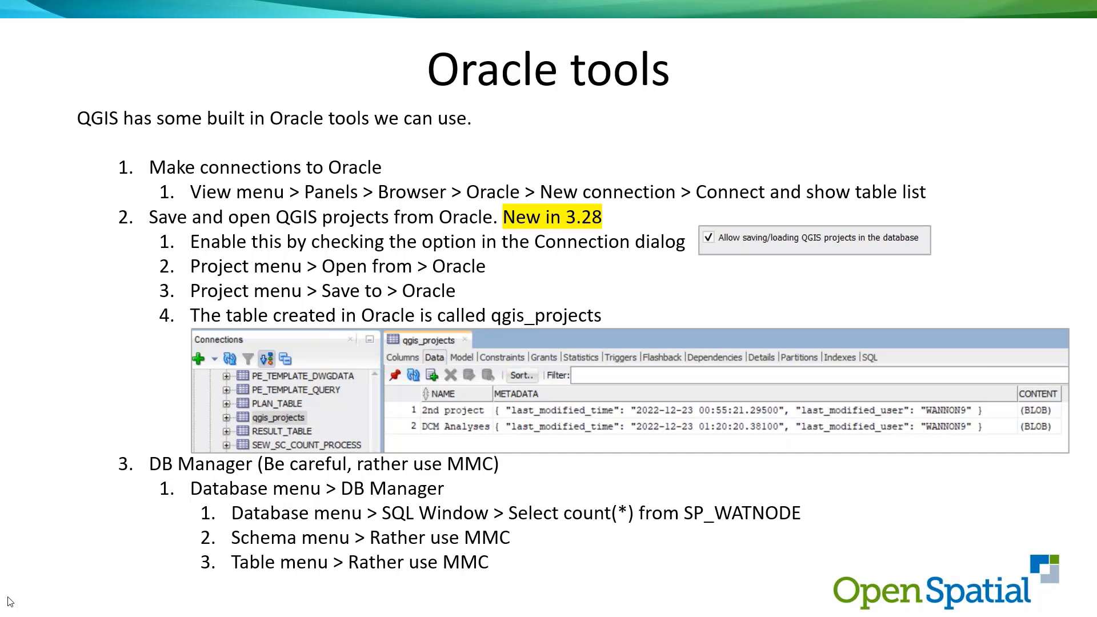
Bring QGIS back and launch DB Manager from the Database menu
key(alt+Tab)
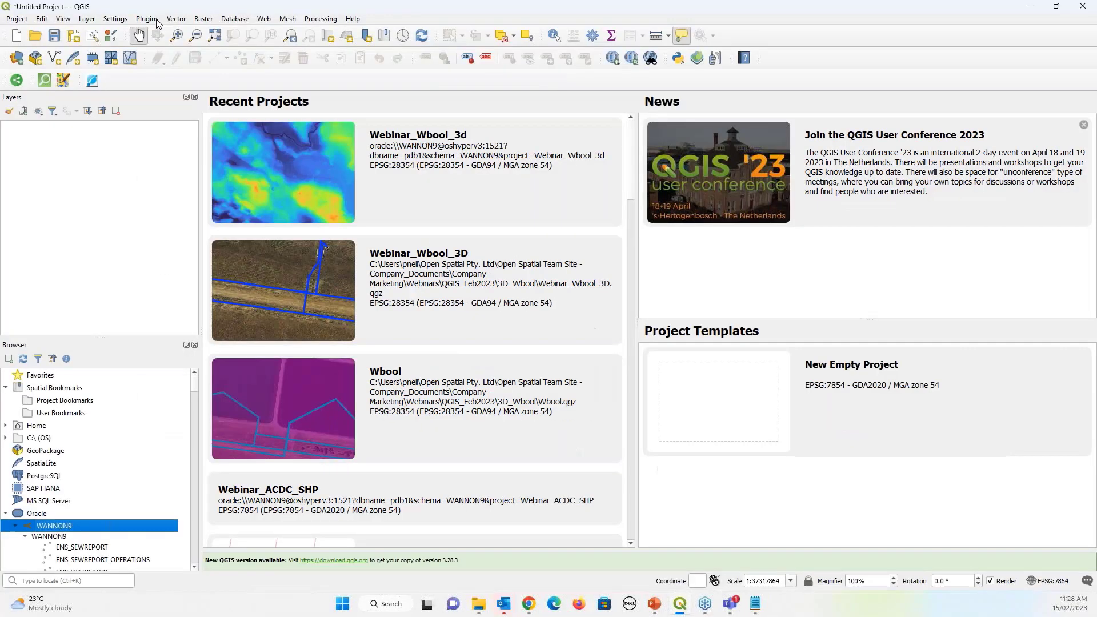
click(175, 19)
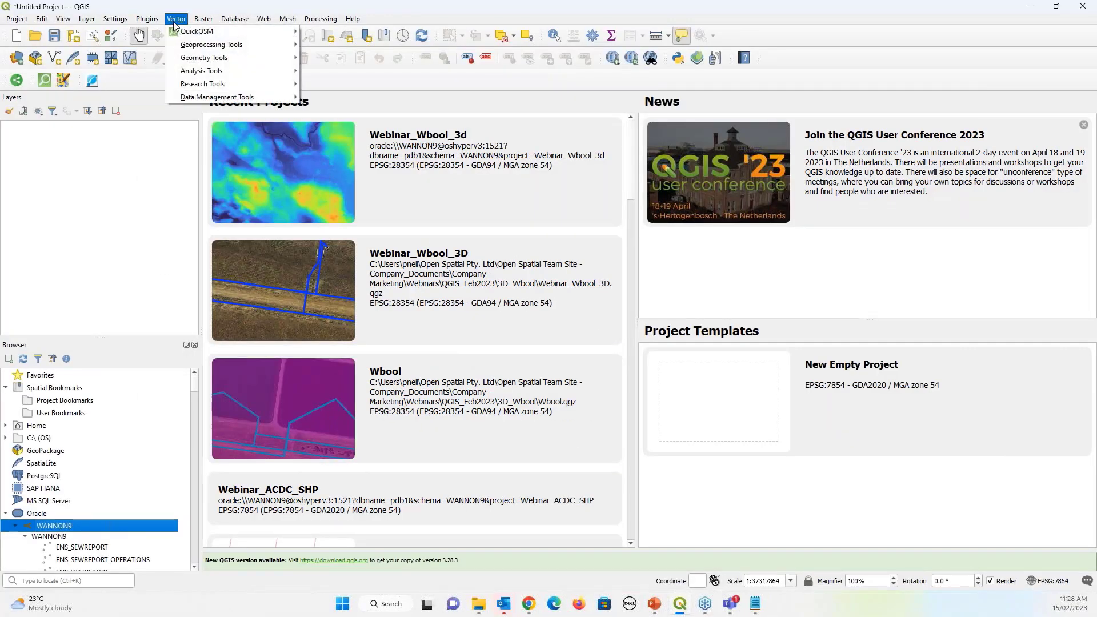
mouse_move(147, 19)
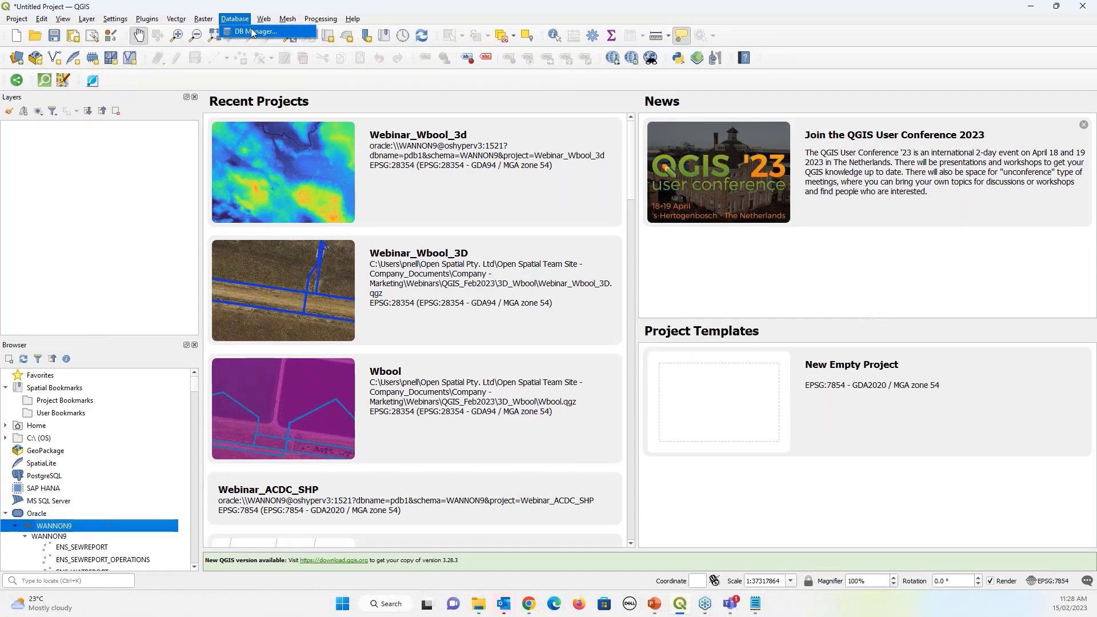
click(245, 31)
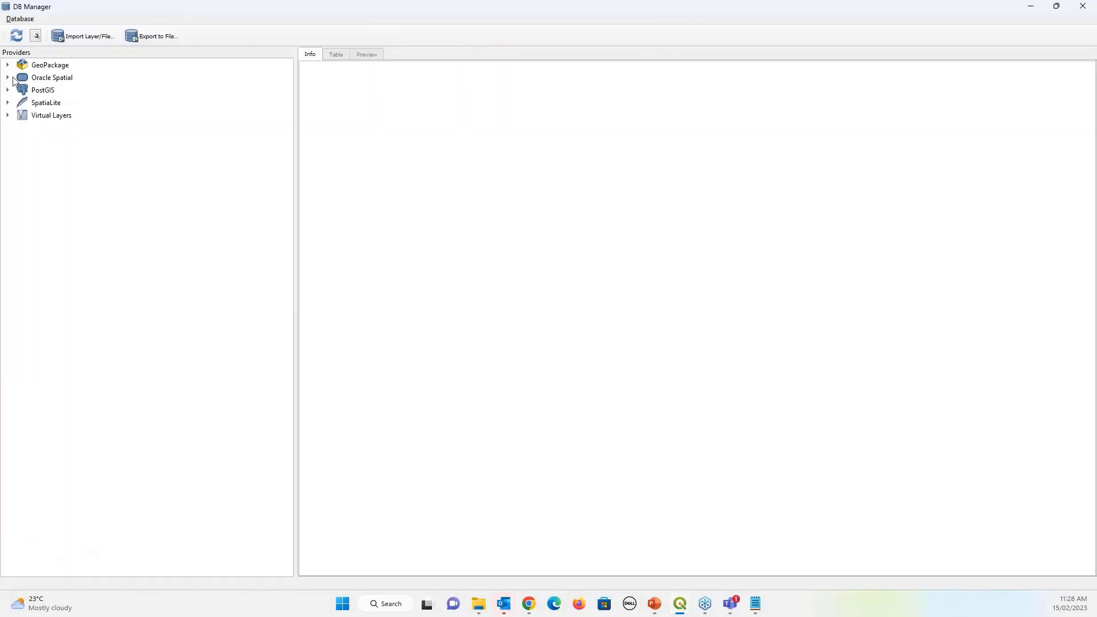
Log DB Manager into Oracle Spatial with the username and password, then expand the WANNON9 schema
click(8, 79)
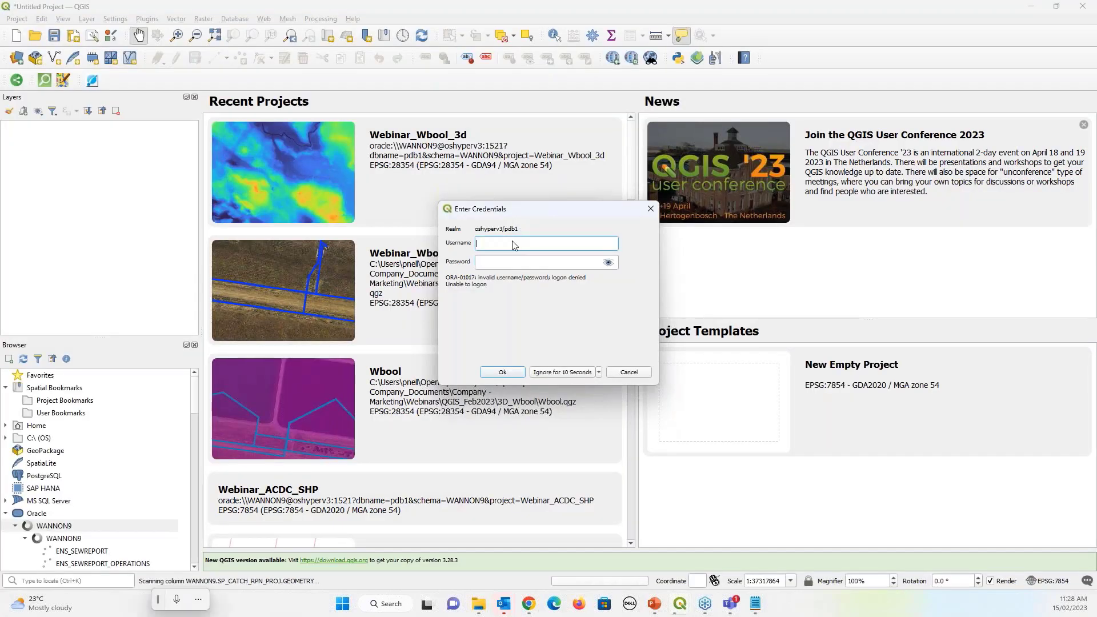
text(WANNON9)
click(512, 264)
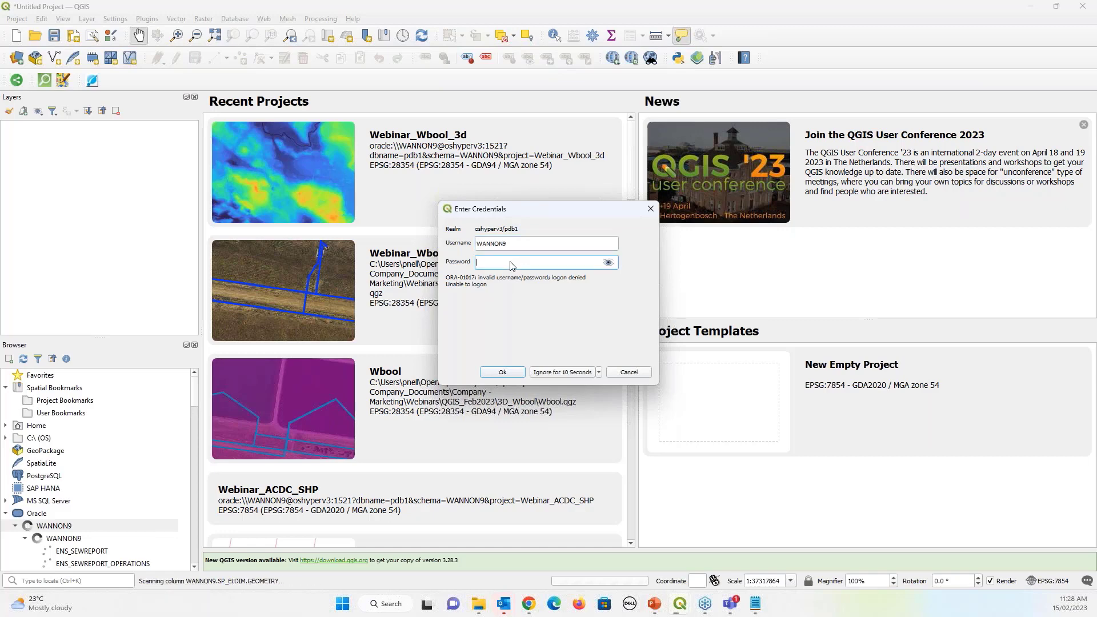
text(*******)
key(Return)
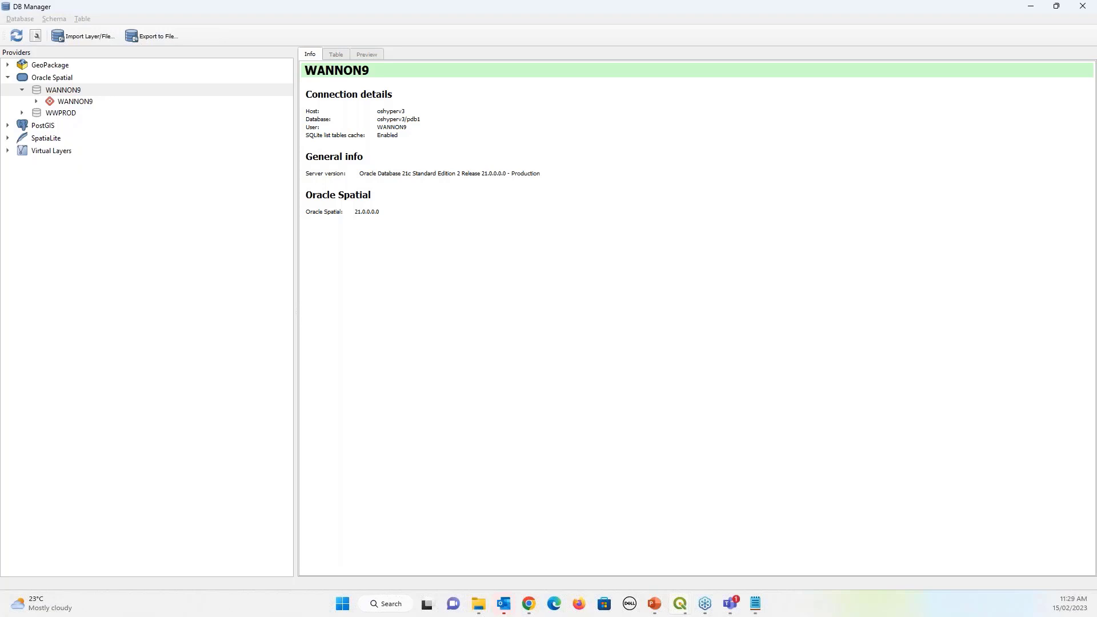
double_click(75, 101)
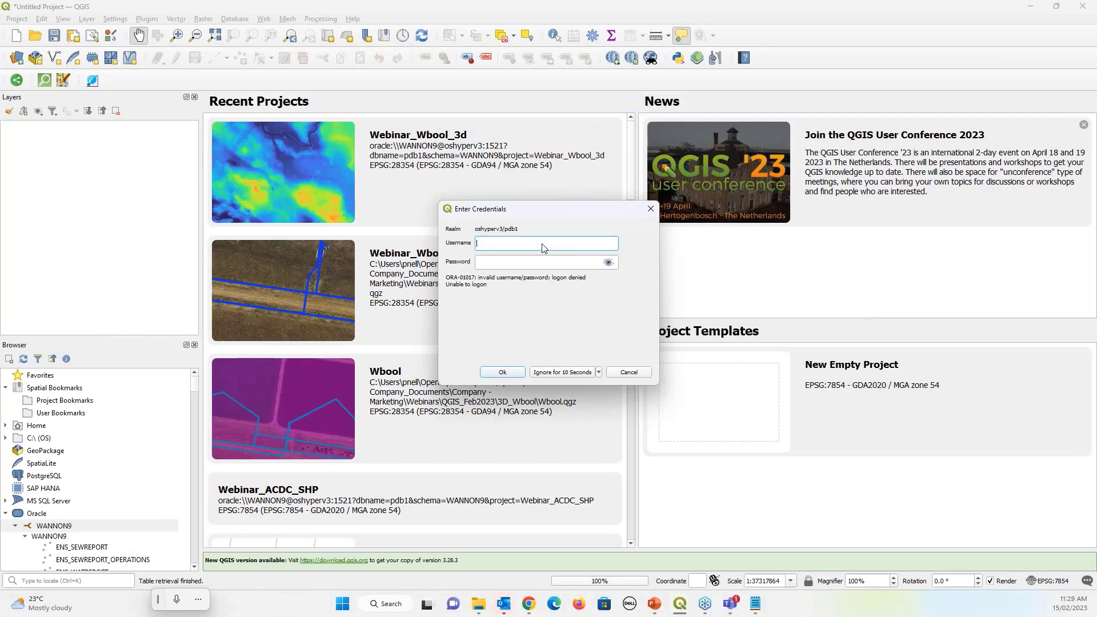
Log in to the Oracle database with the schema user name and password
text(WANNON9)
click(538, 264)
text(****)
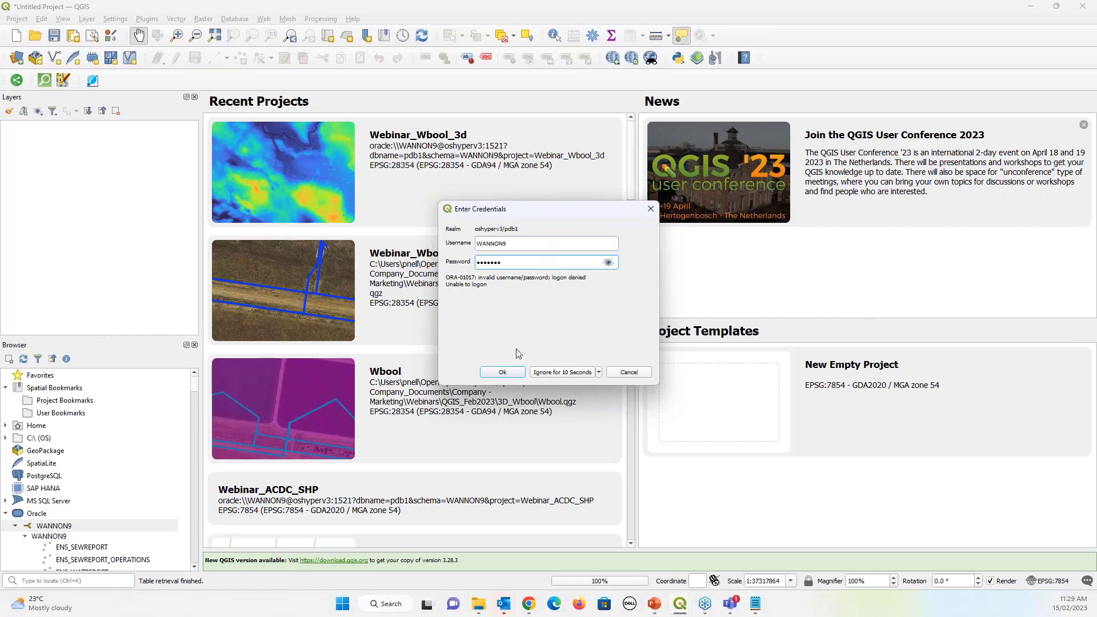
click(510, 374)
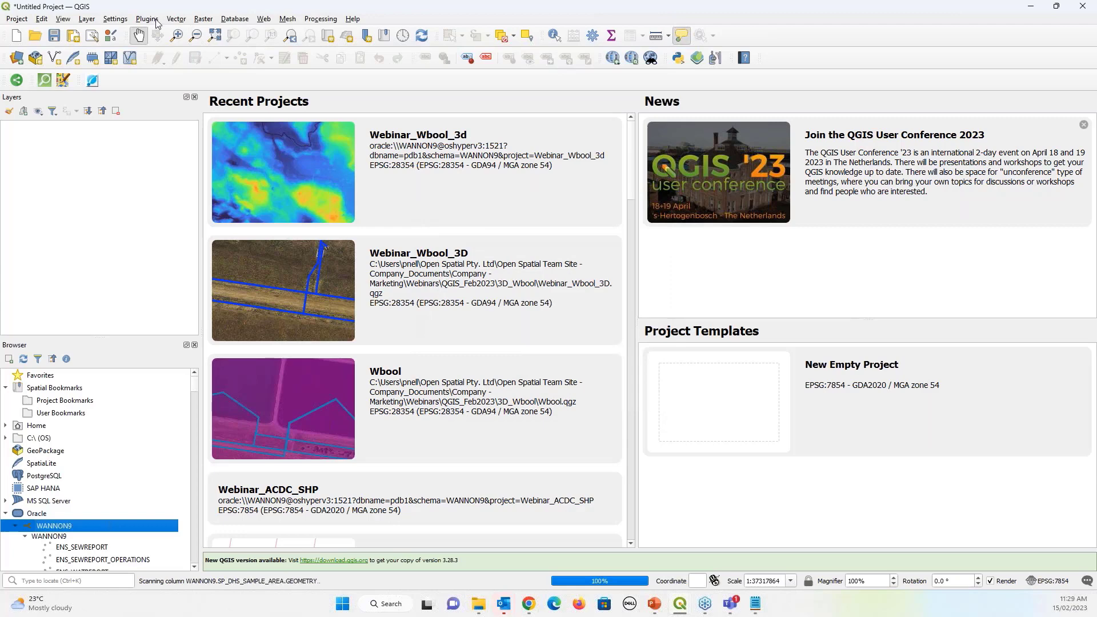
Open DB Manager from the Database menu, then return to the Oracle tools slide
click(202, 23)
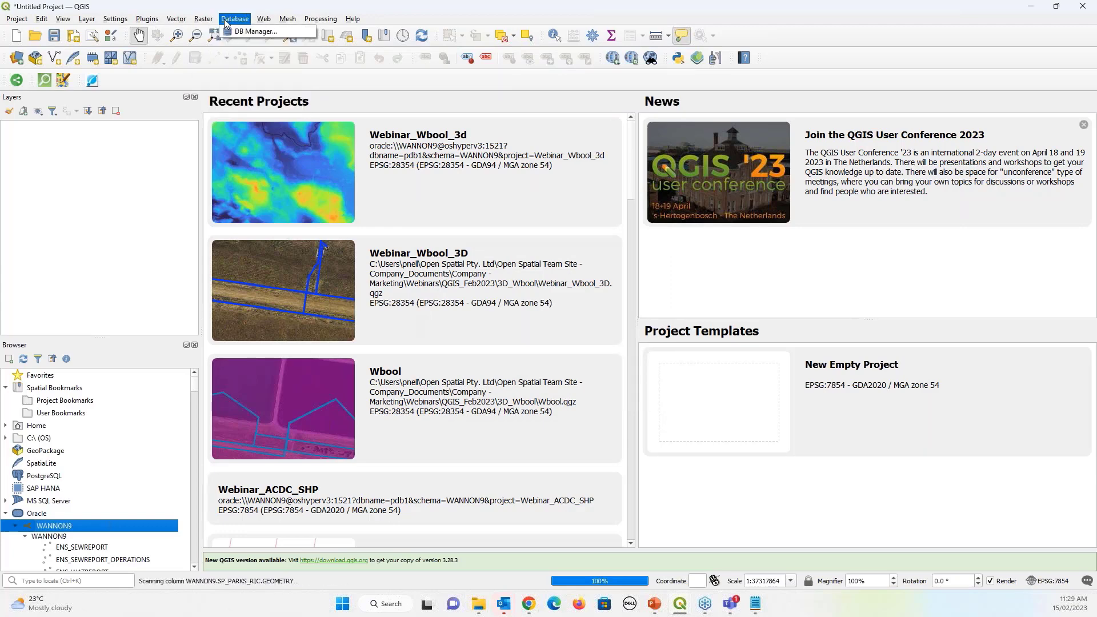
click(252, 31)
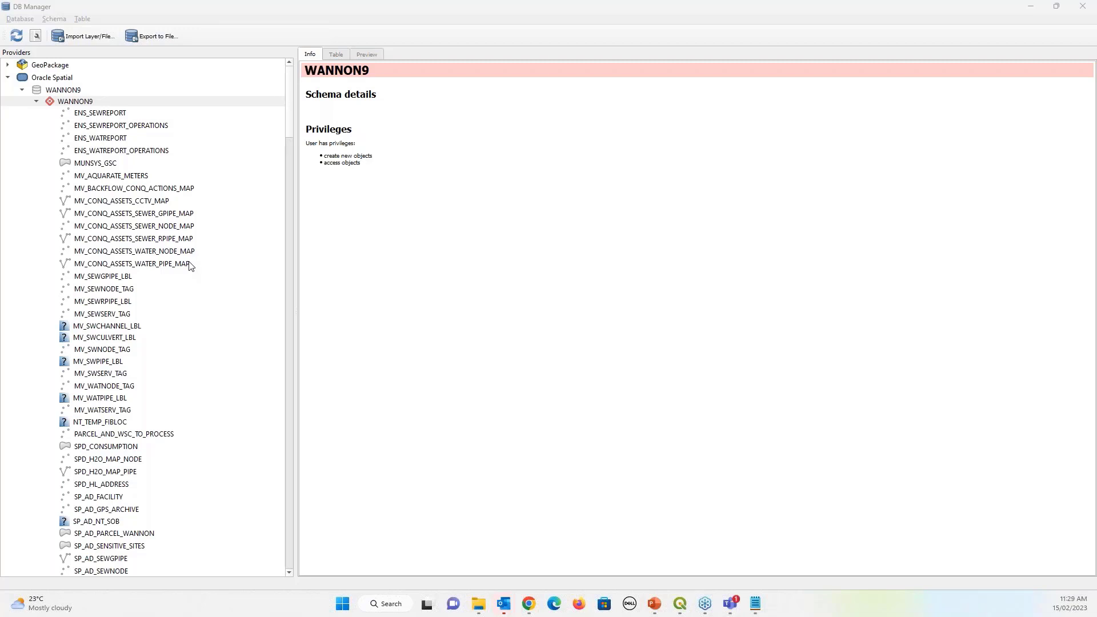
key(alt+Tab)
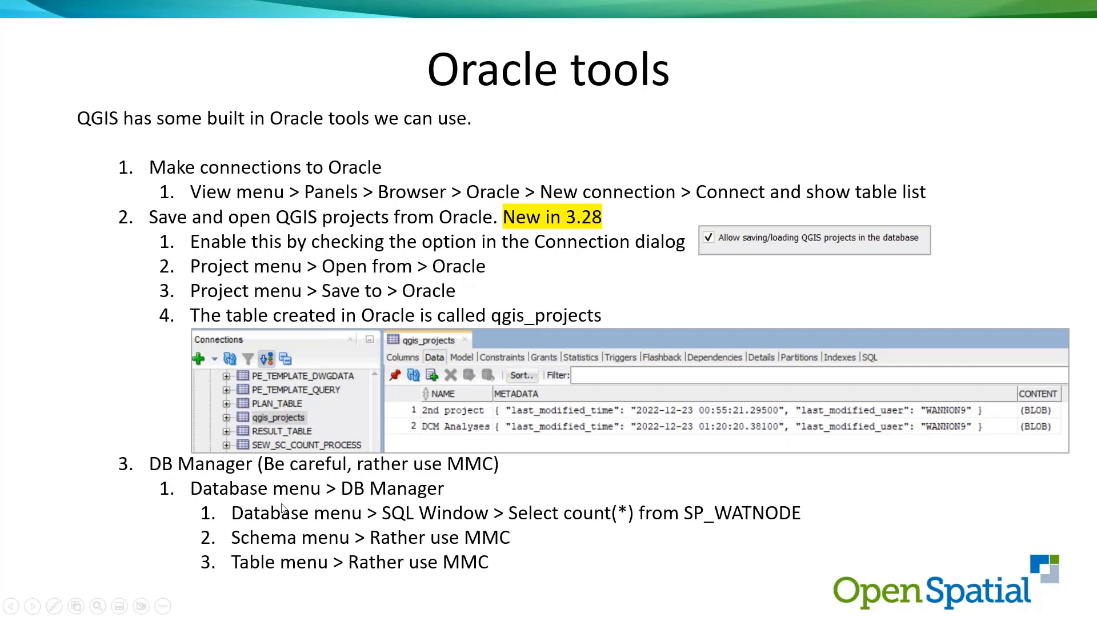
Return to the Oracle tools slide, then bring QGIS's DB Manager back in front
right_click(410, 31)
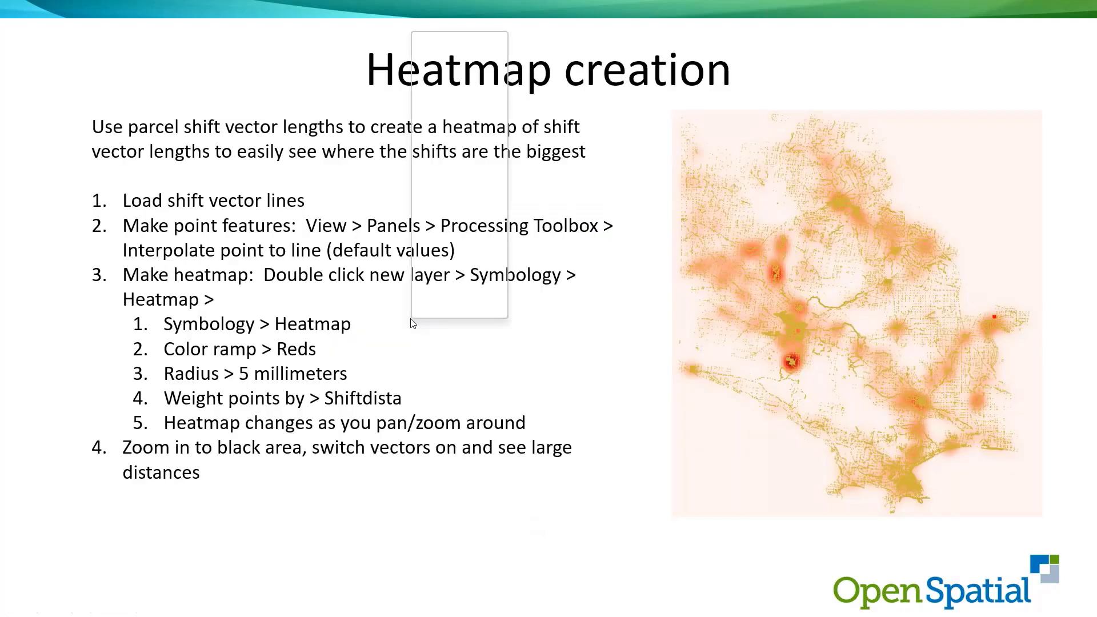
click(450, 71)
click(450, 71)
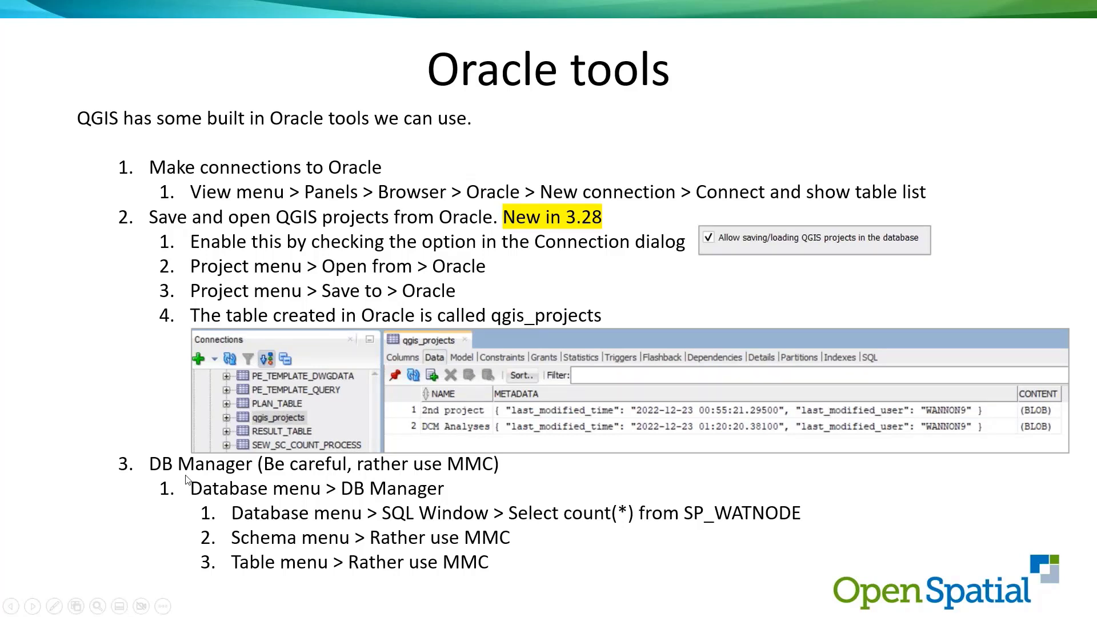
key(alt+Tab)
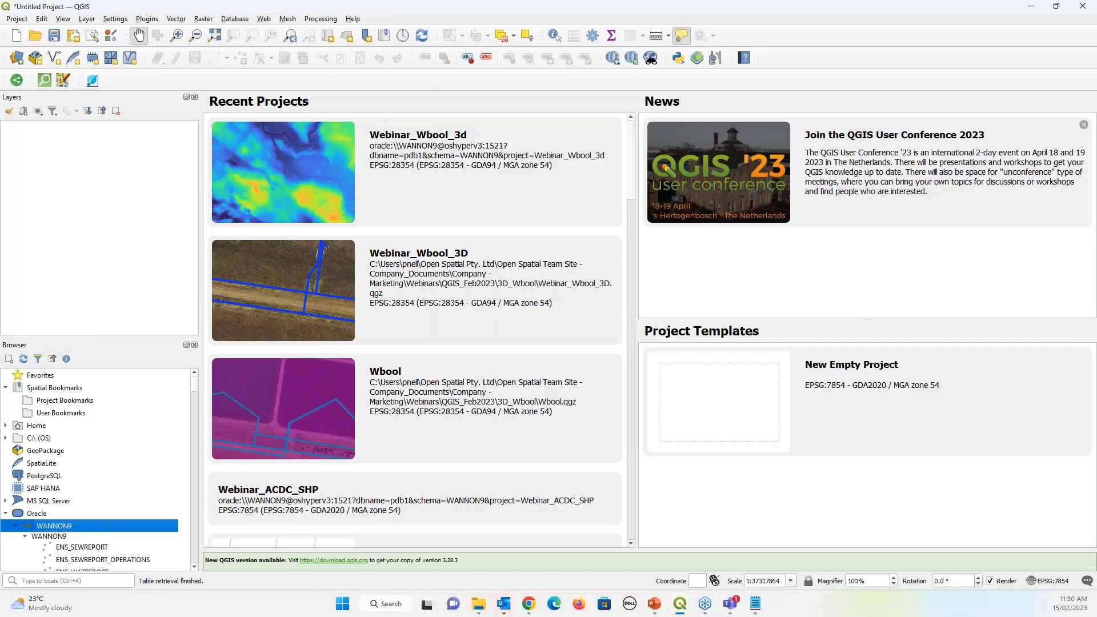
key(alt+Tab)
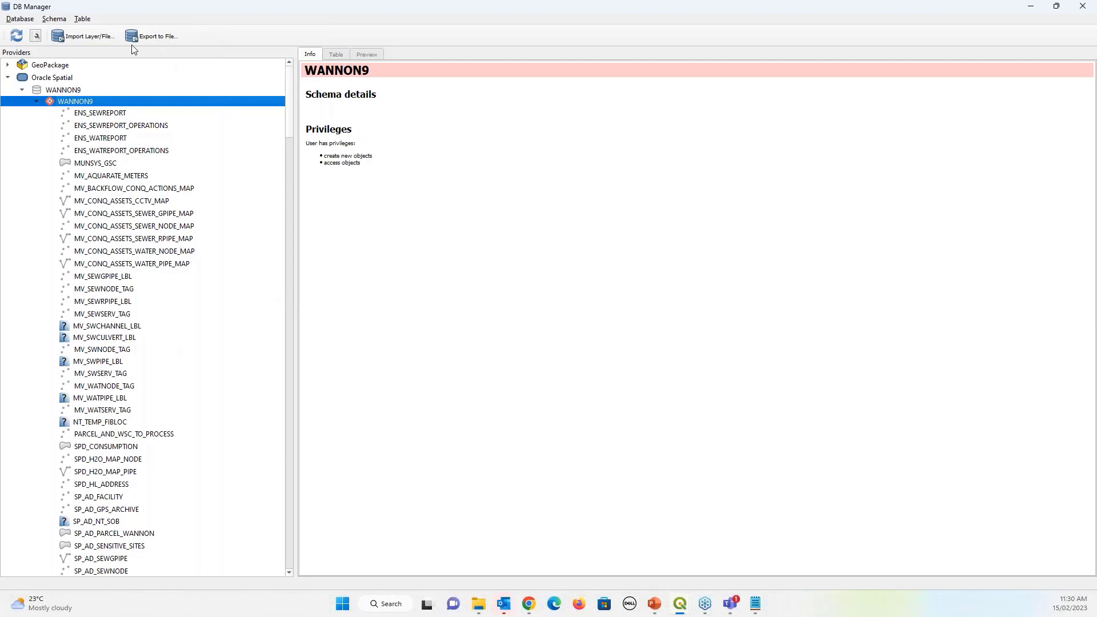
In a SQL window, write the query select count(*) from SP_WATPIPE
click(35, 37)
click(391, 142)
key(super+h)
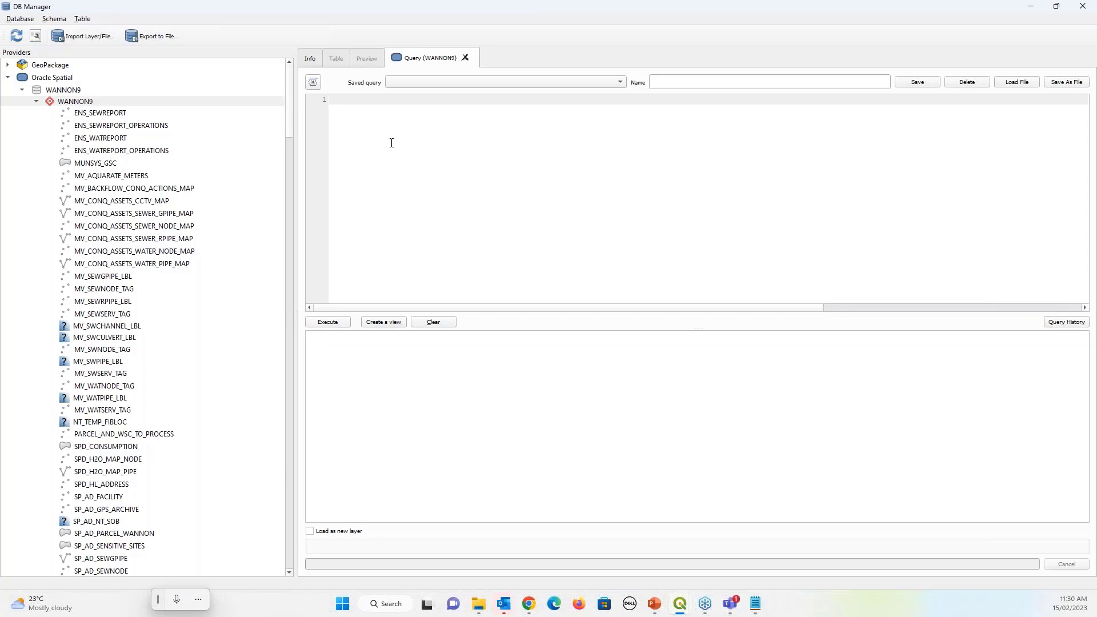
text(select count)
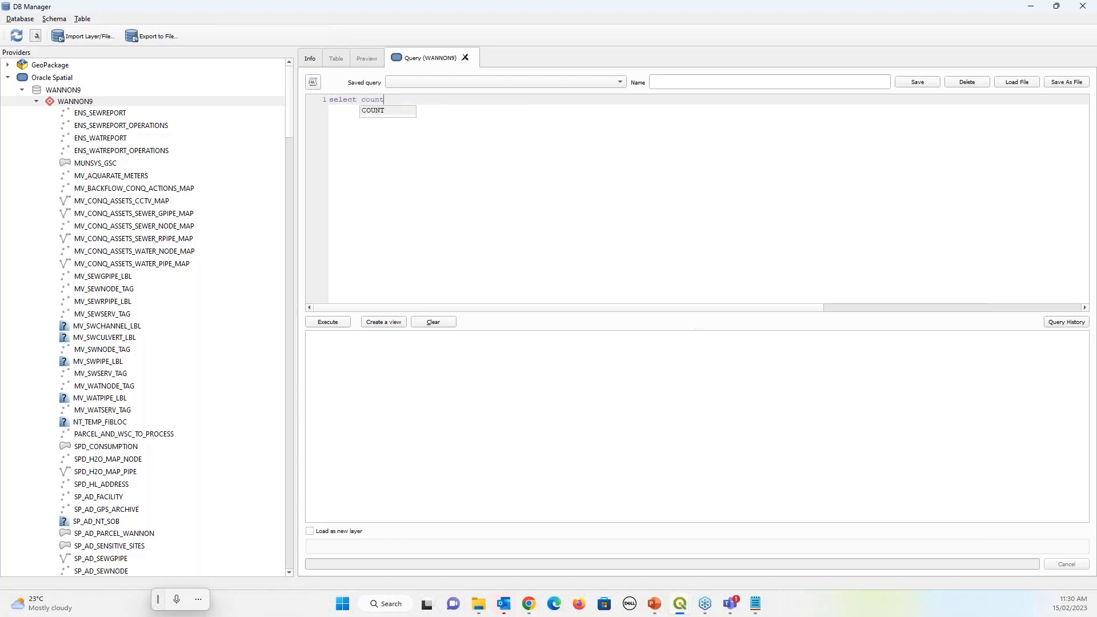
text((*))
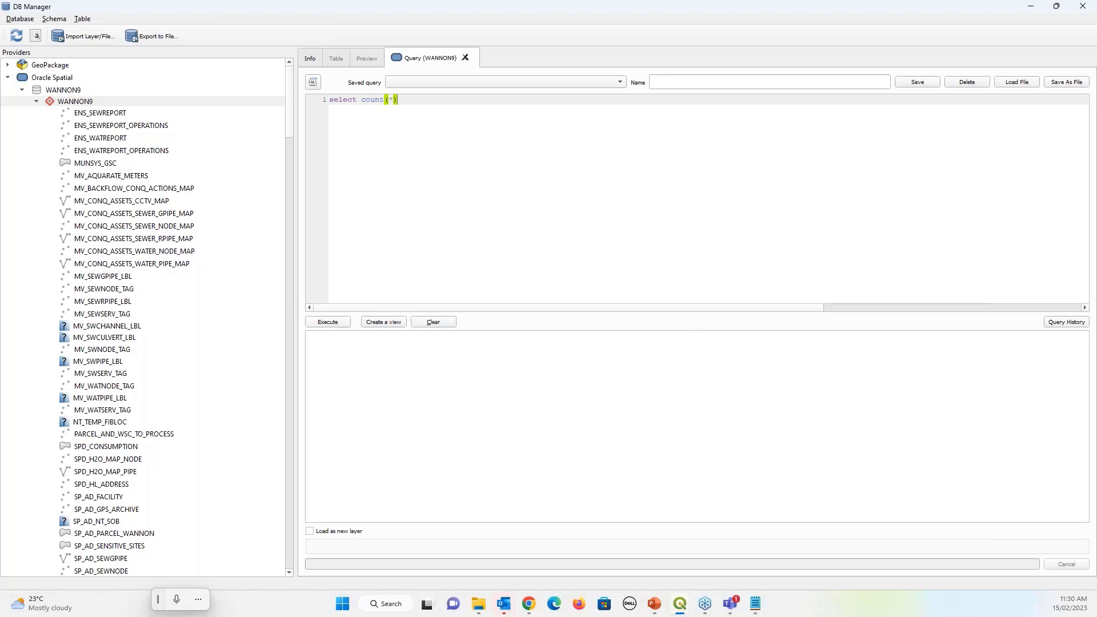
text( fro)
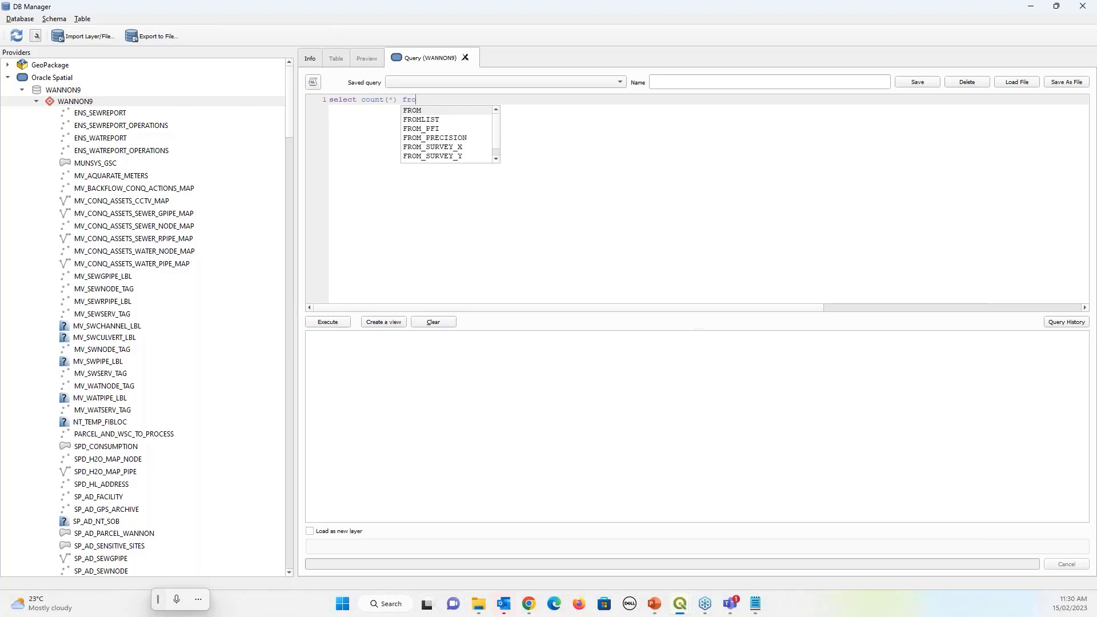
text(m SP_WATRPIPE)
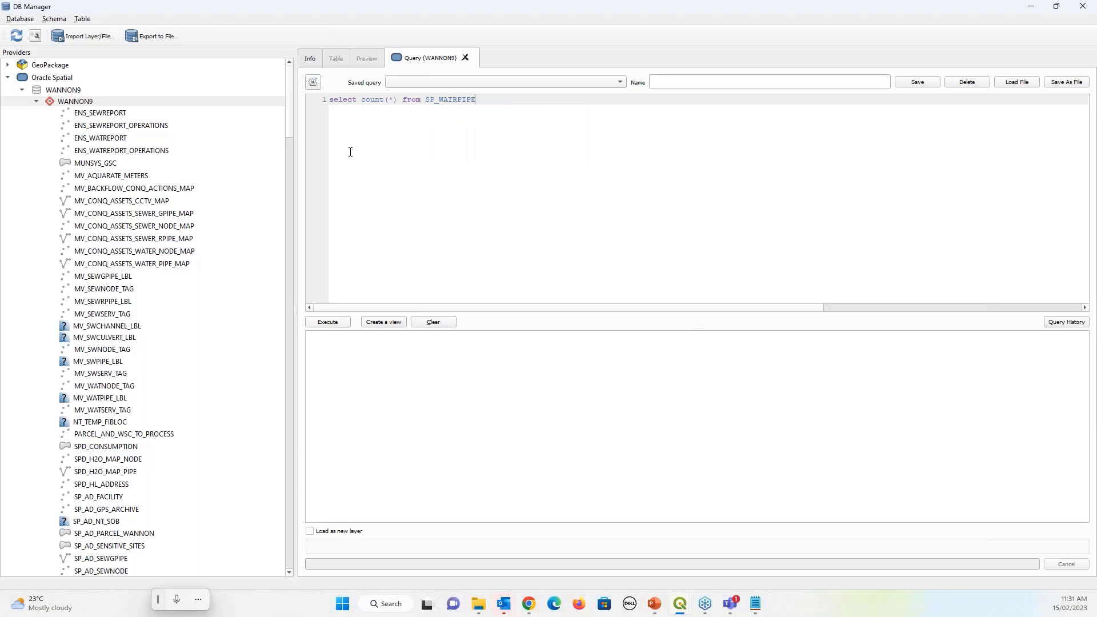
key(Delete)
Execute the count query, read the 21784.0 result, and close DB Manager
click(342, 324)
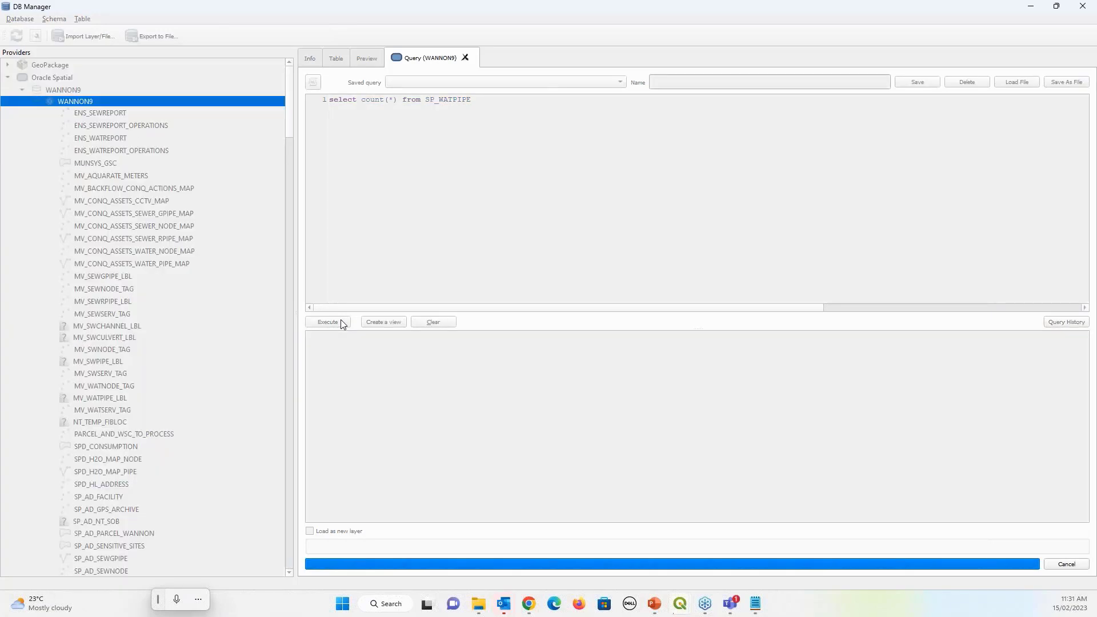
click(337, 352)
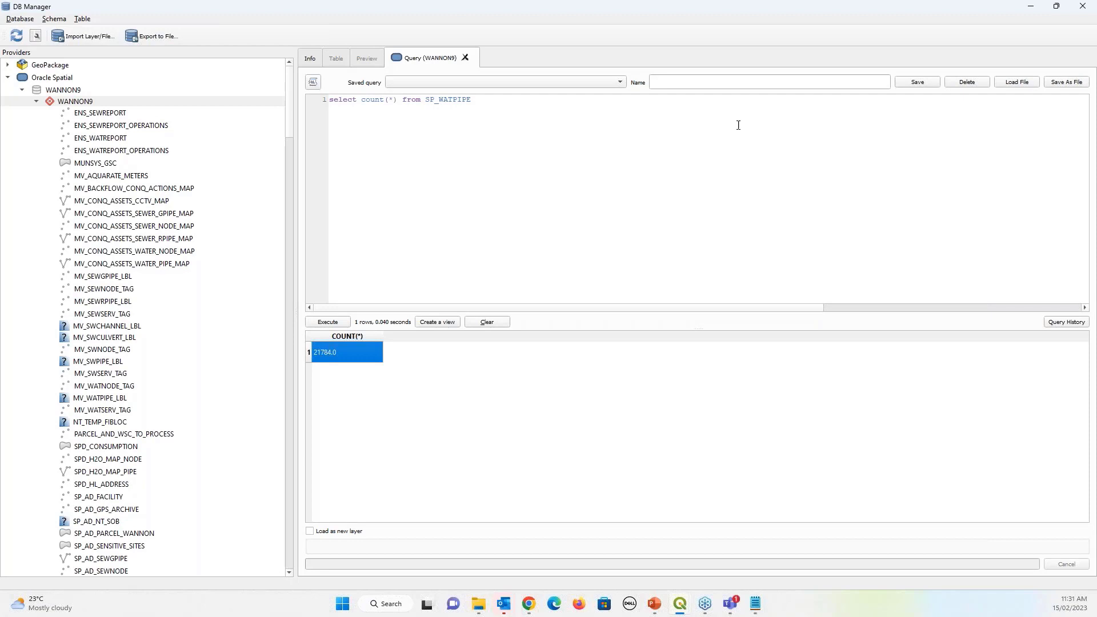
click(1077, 10)
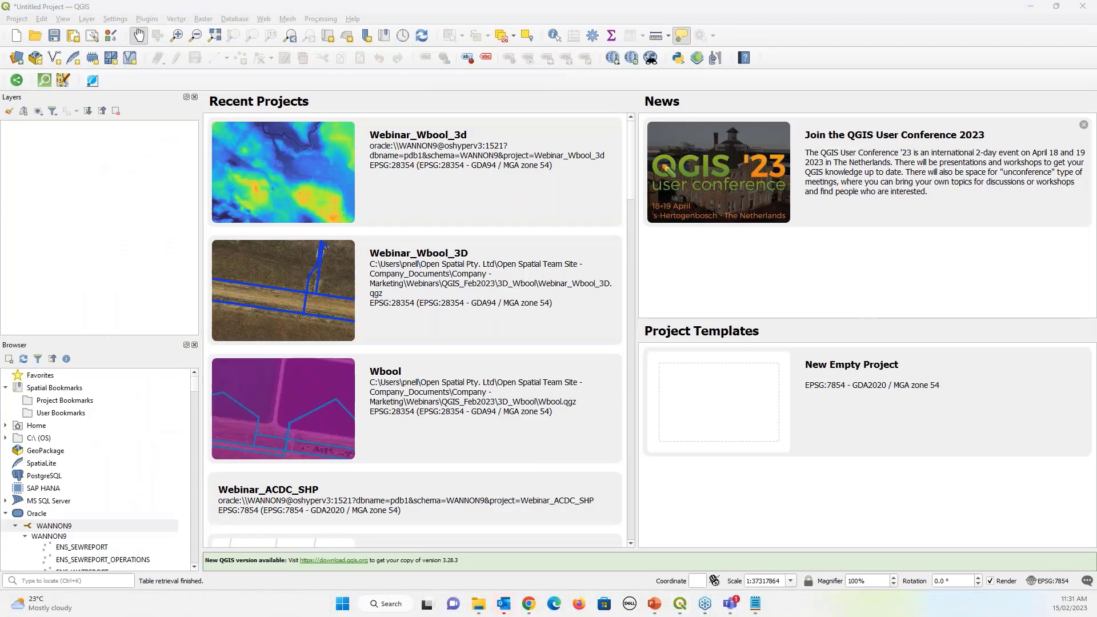
click(1026, 8)
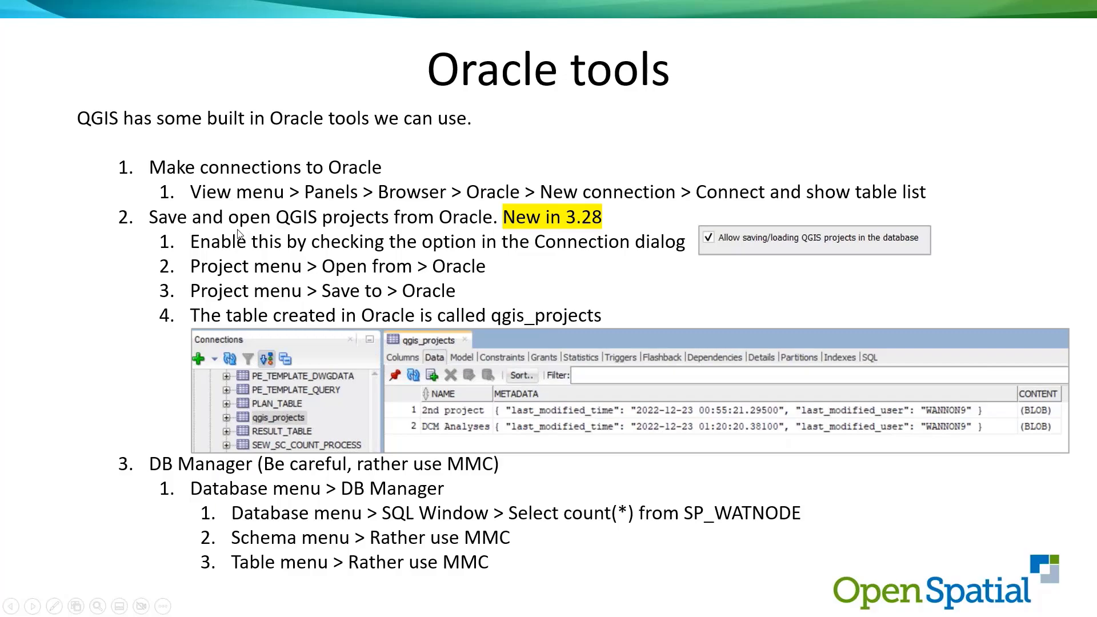
key(alt+Tab)
click(16, 18)
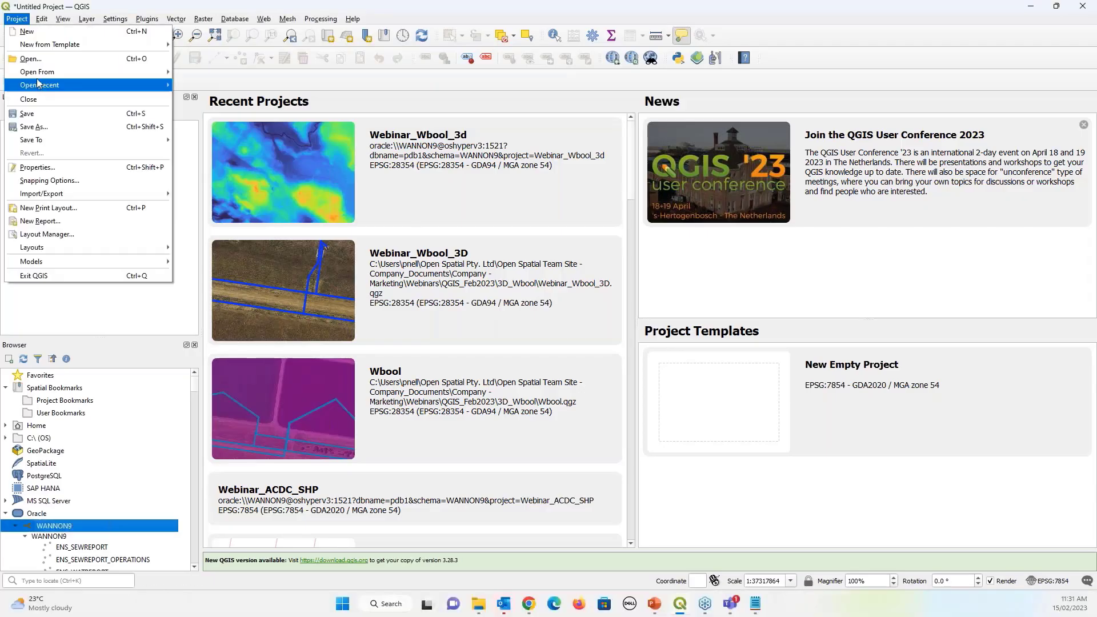
mouse_move(38, 83)
click(203, 102)
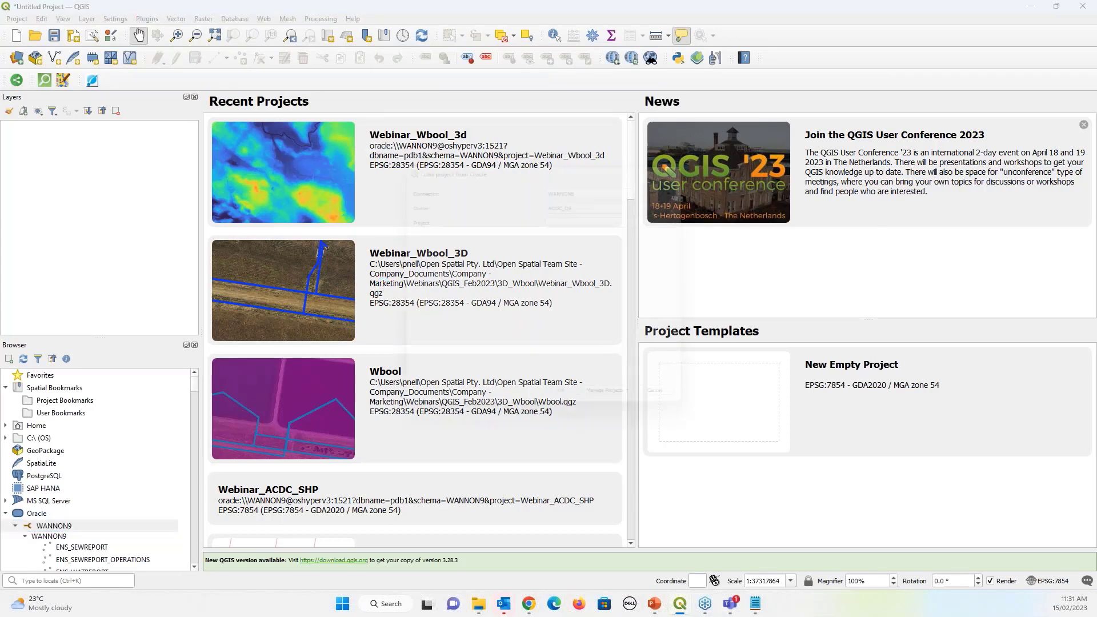
click(594, 209)
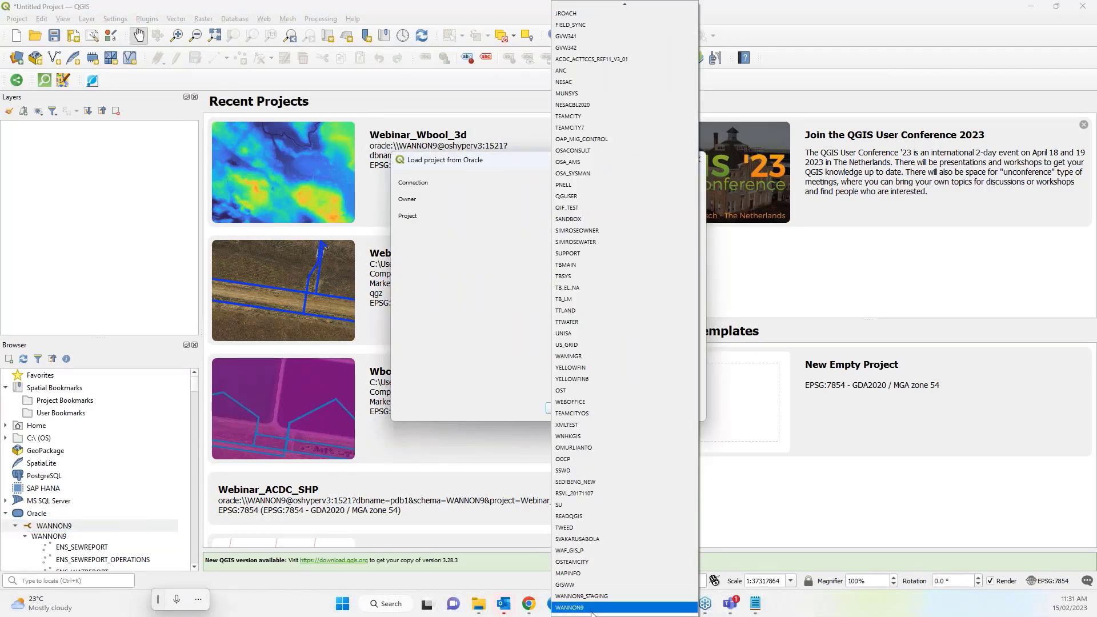
click(592, 609)
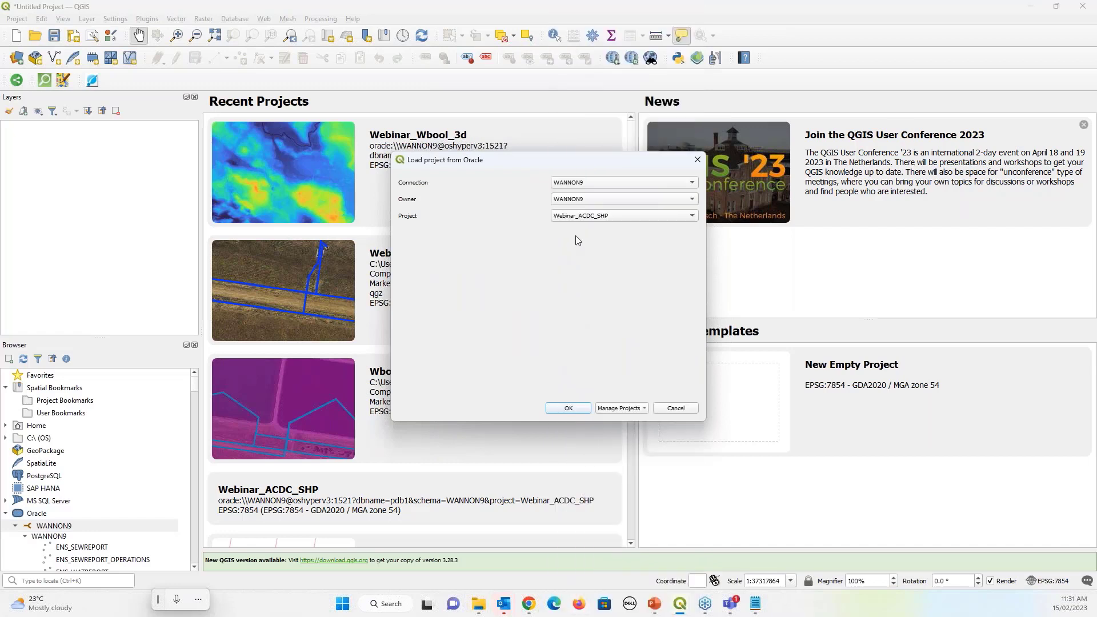
click(684, 218)
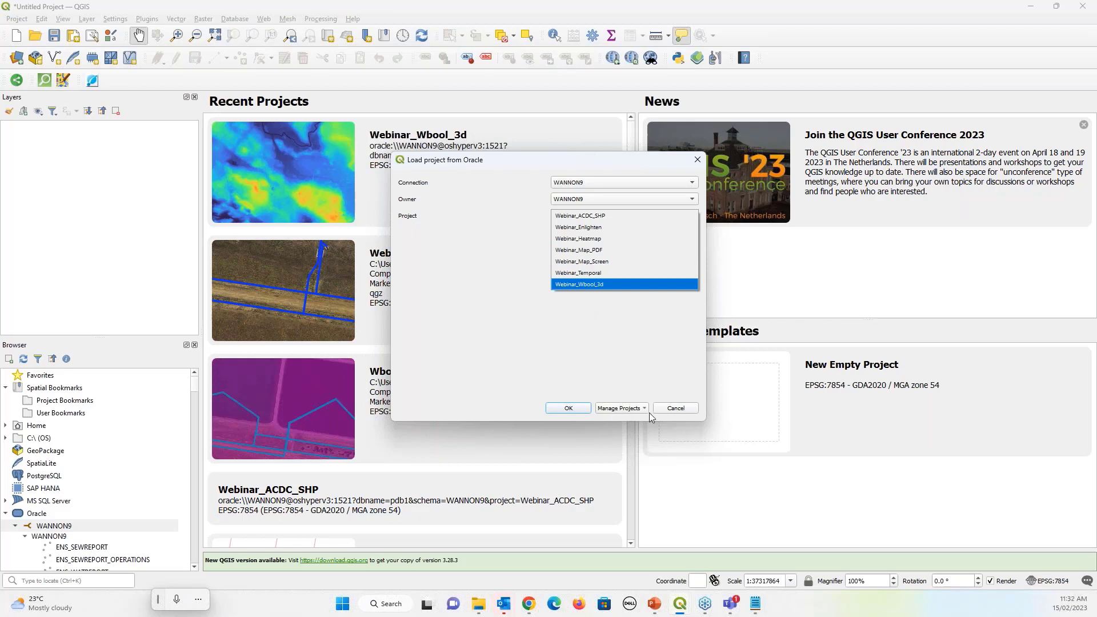
click(667, 409)
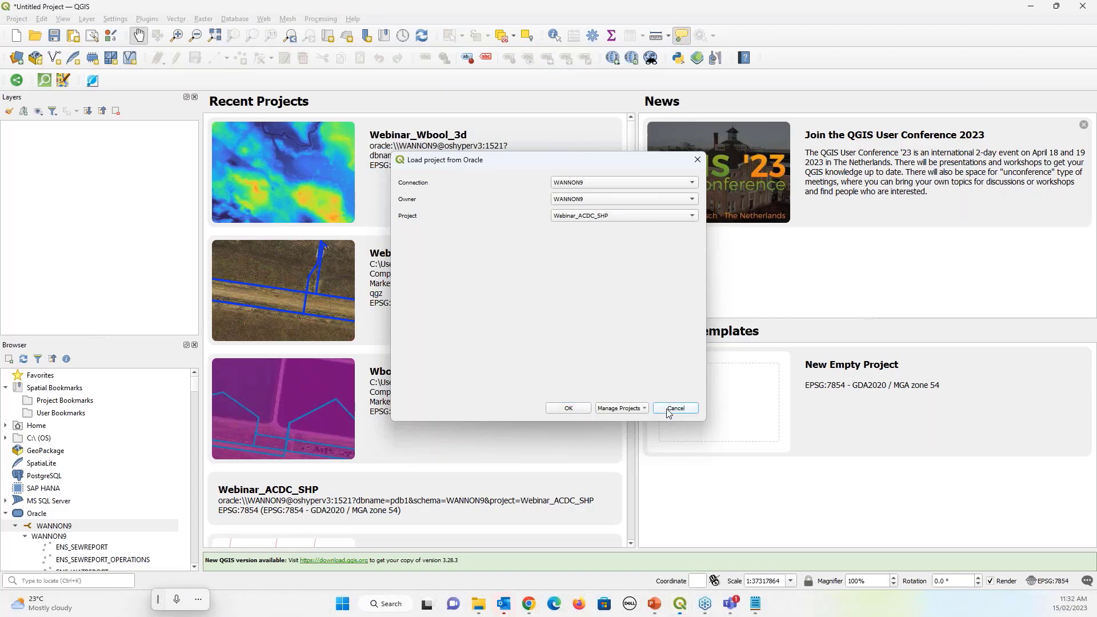
click(669, 411)
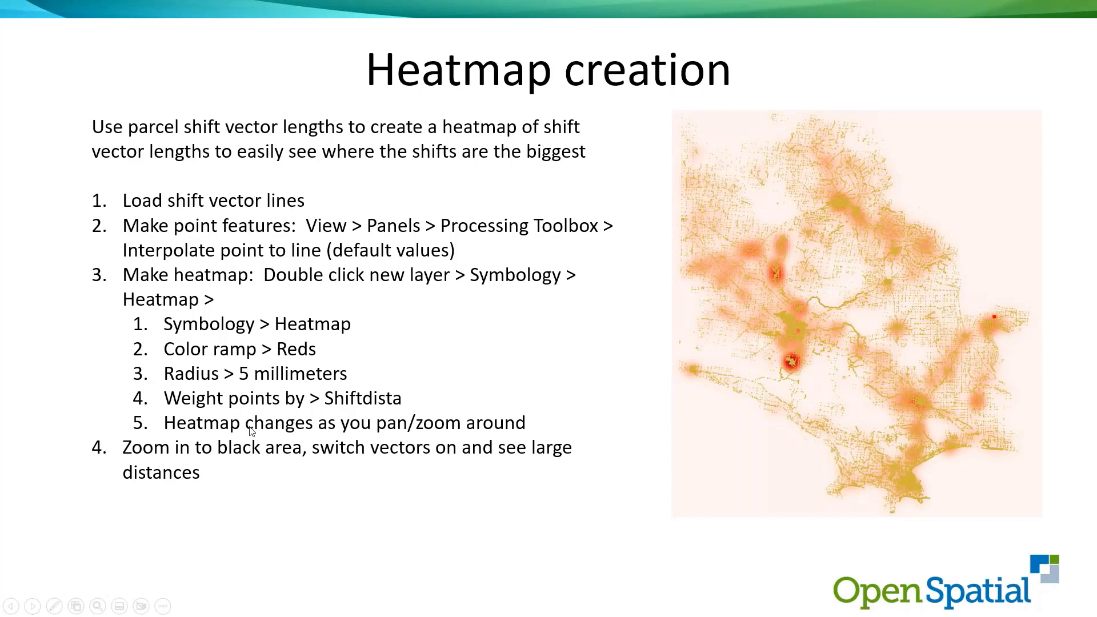
key(alt+Tab)
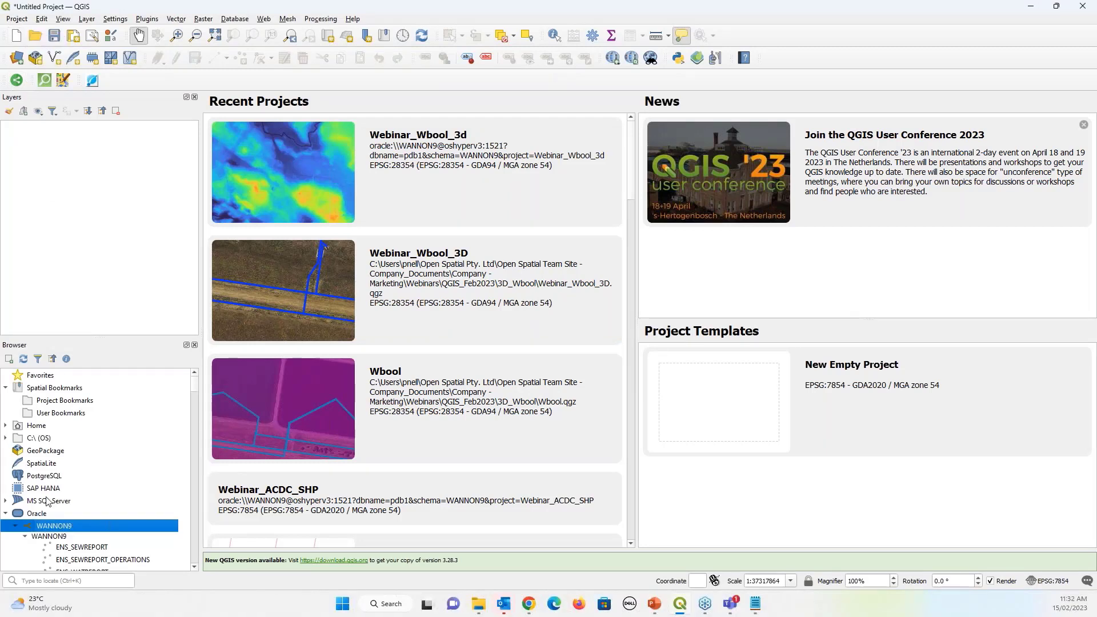
Drag 323_Supply2_shiftvector.shp from QGIS_Feb2023 > Heatmap onto the QGIS map canvas
key(alt+Tab)
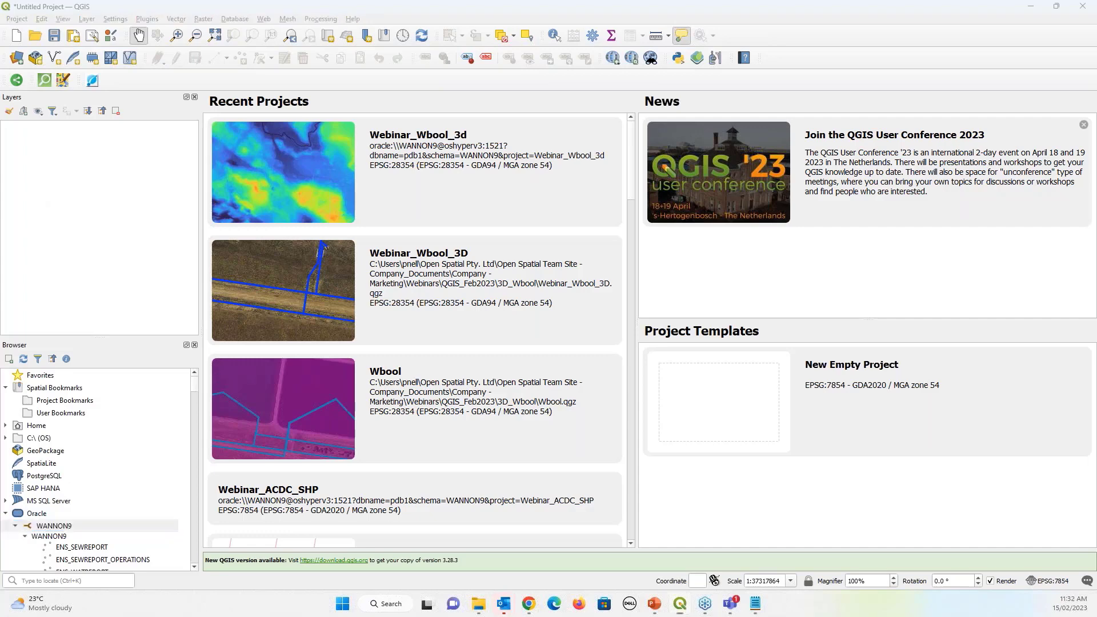
click(320, 150)
double_click(390, 263)
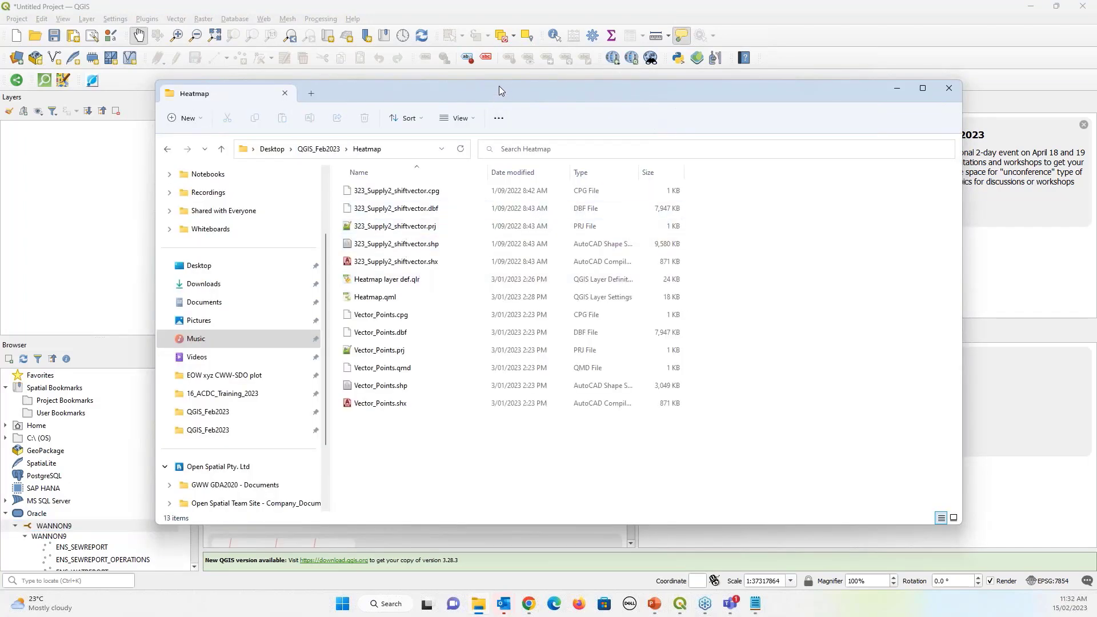
drag(452, 108, 417, 159)
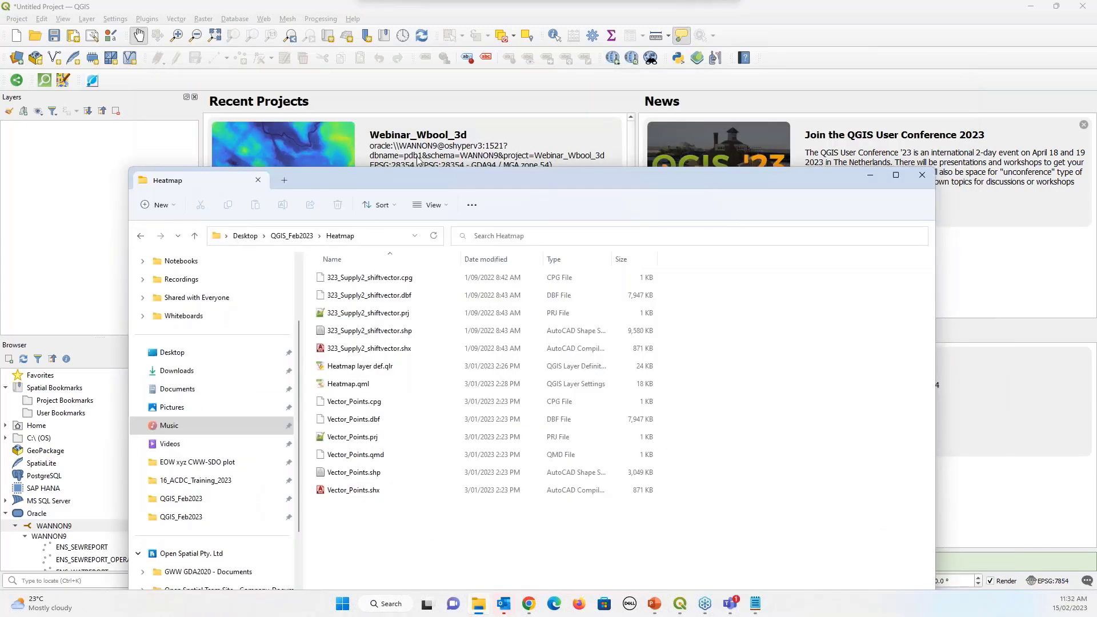
drag(337, 278, 1045, 475)
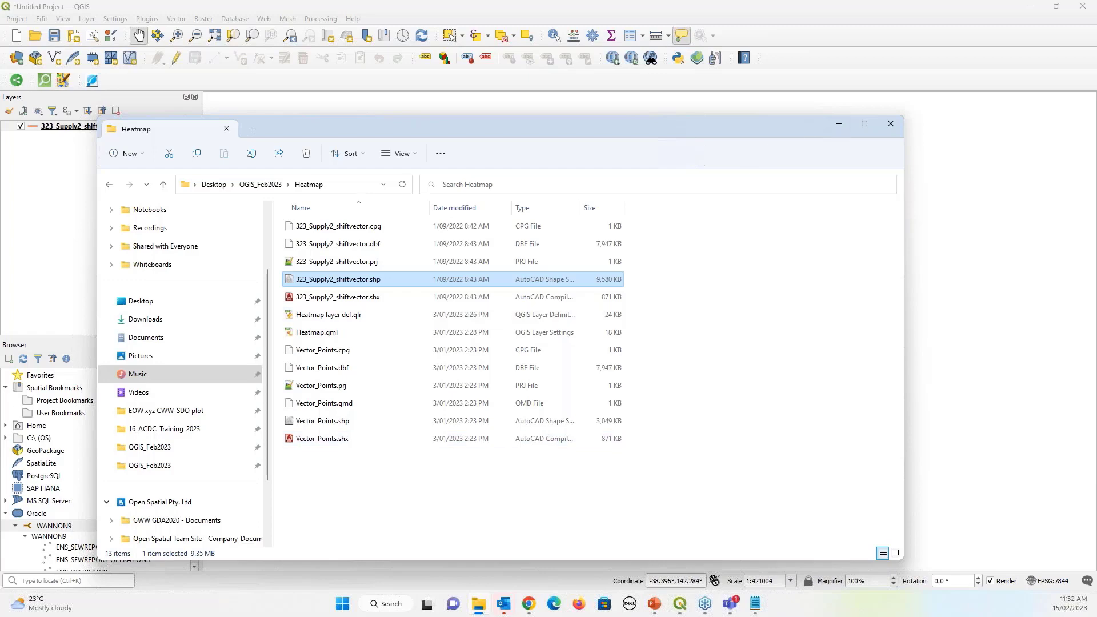
Zoom and pan the map to centre the new shift-vector lines
click(838, 124)
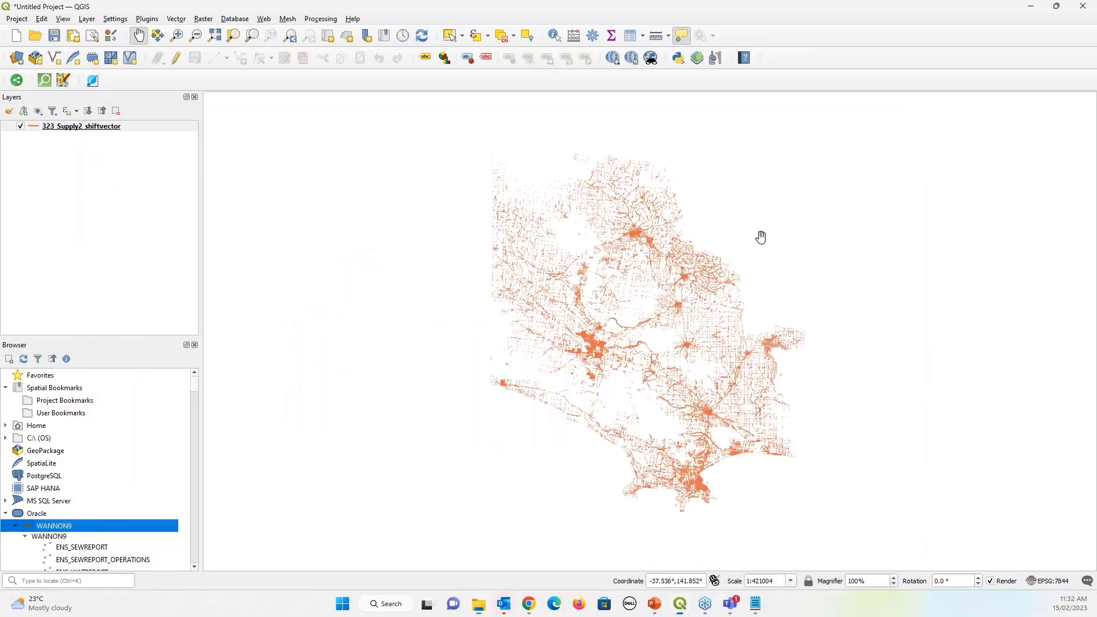
scroll(604, 355, up, 8)
scroll(351, 391, up, 3)
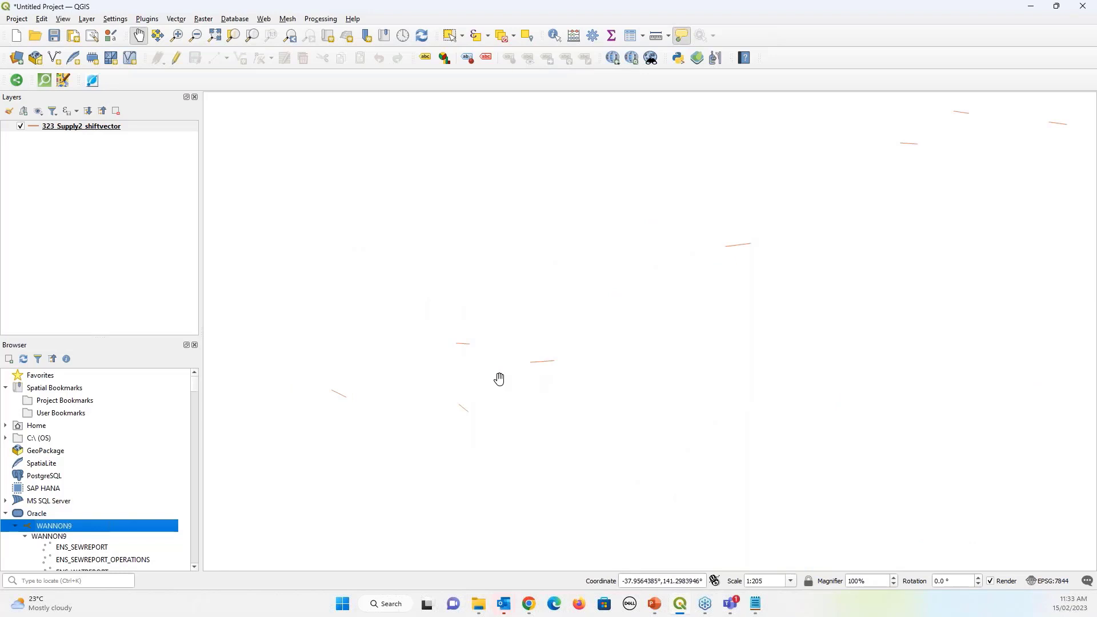
scroll(508, 333, down, 10)
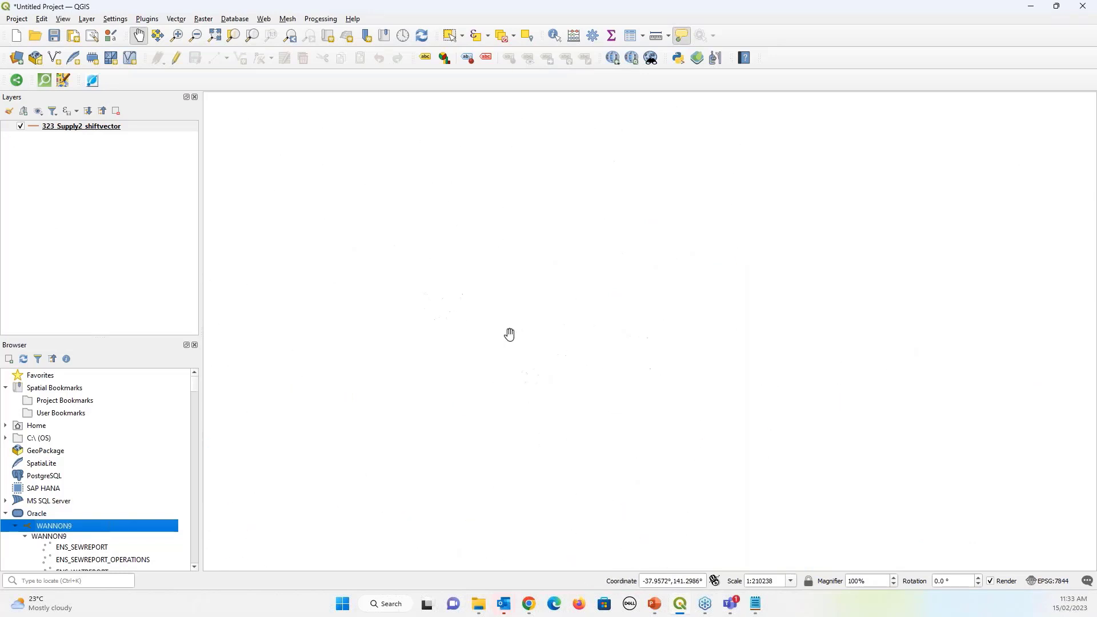
scroll(510, 334, down, 3)
scroll(506, 326, up, 1)
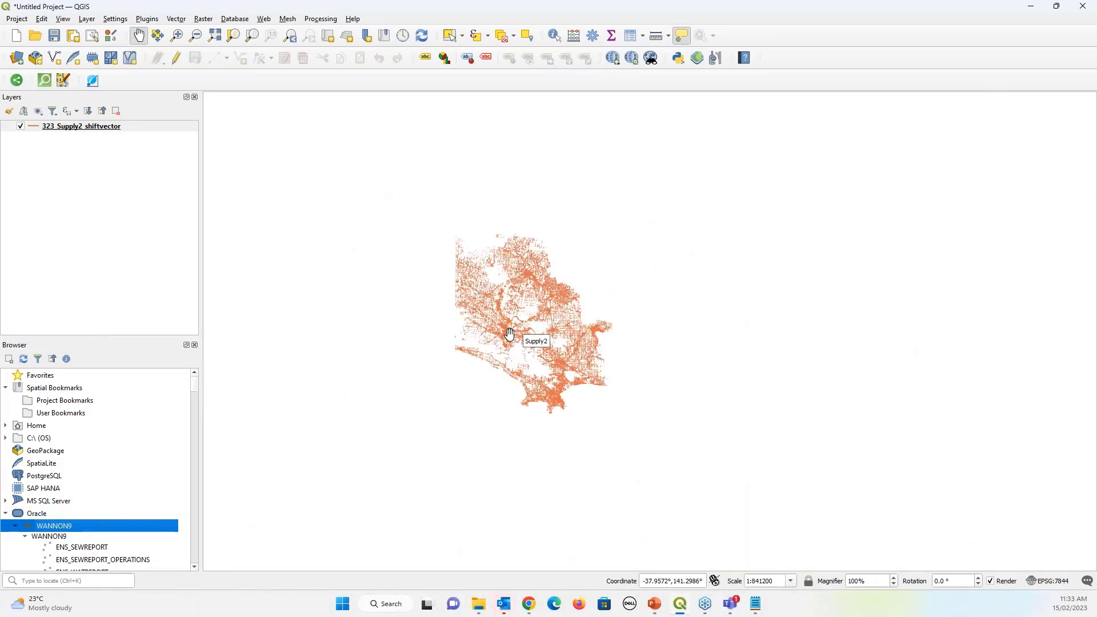
scroll(504, 318, up, 1)
drag(503, 318, 531, 346)
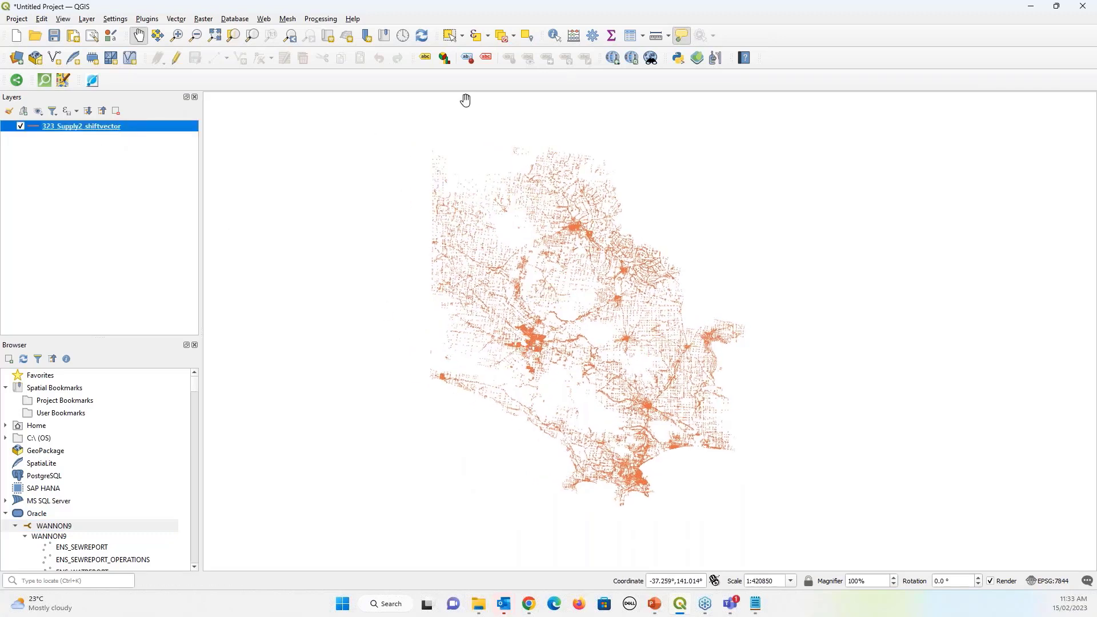
Identify one shift vector to see its attributes, including shiftdista 7.395431609834315
click(559, 37)
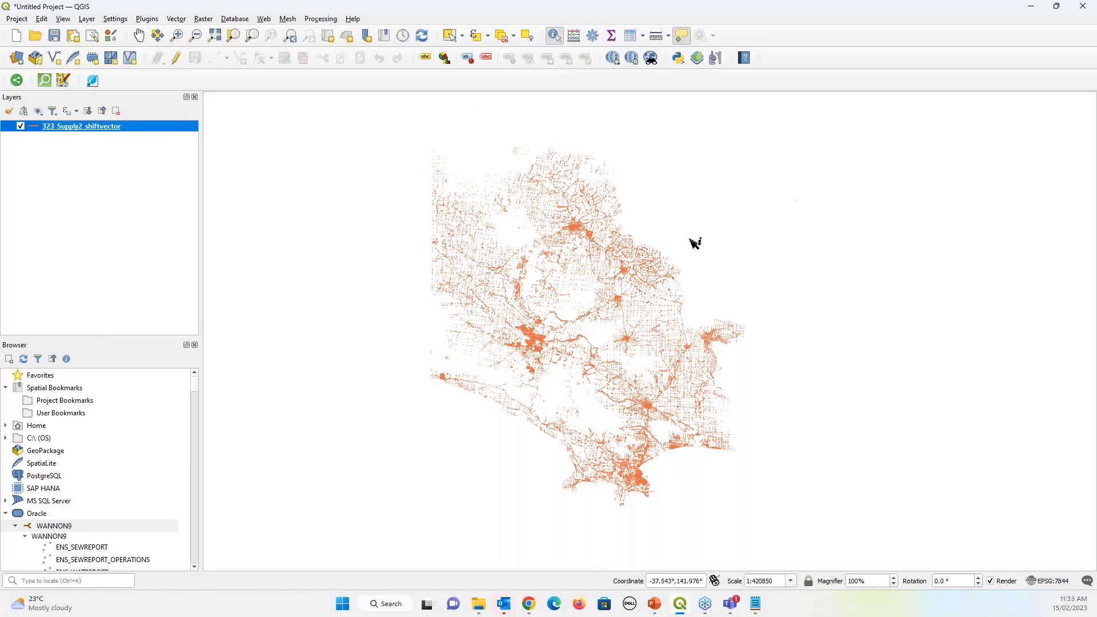
scroll(582, 229, up, 5)
click(571, 238)
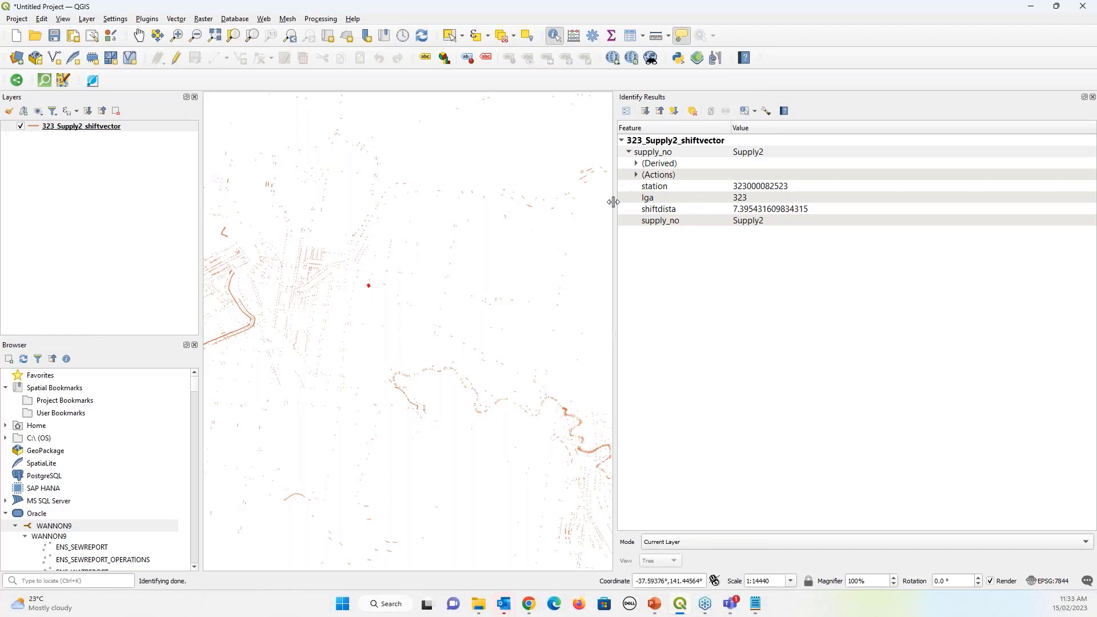
drag(616, 202, 739, 204)
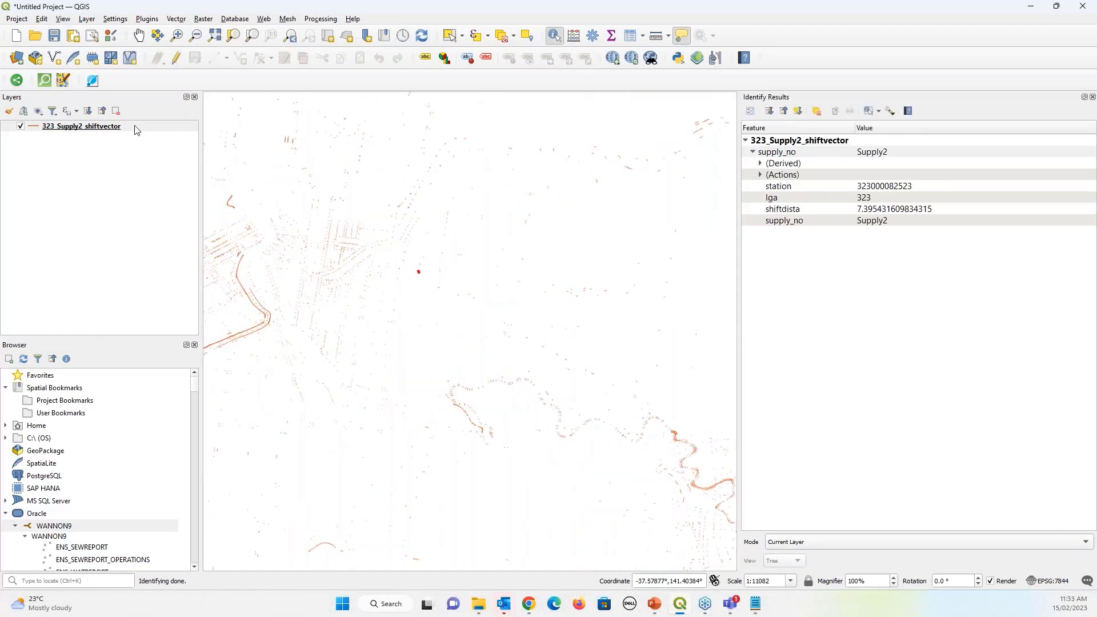
click(135, 128)
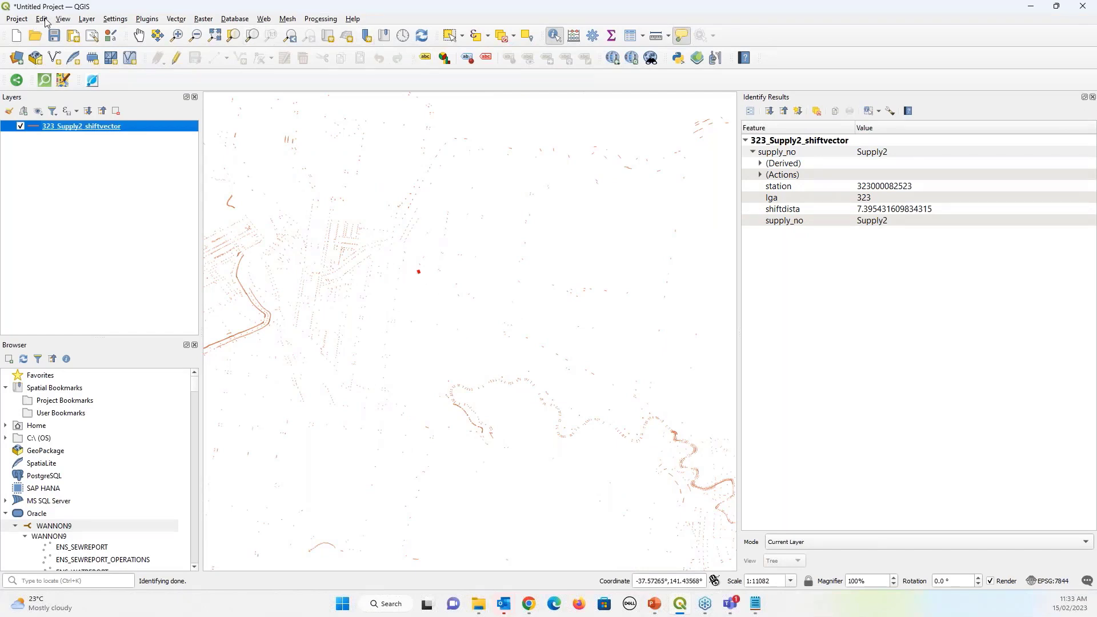
Show the Processing Toolbox panel via View > Panels and click its search box
click(63, 18)
mouse_move(121, 358)
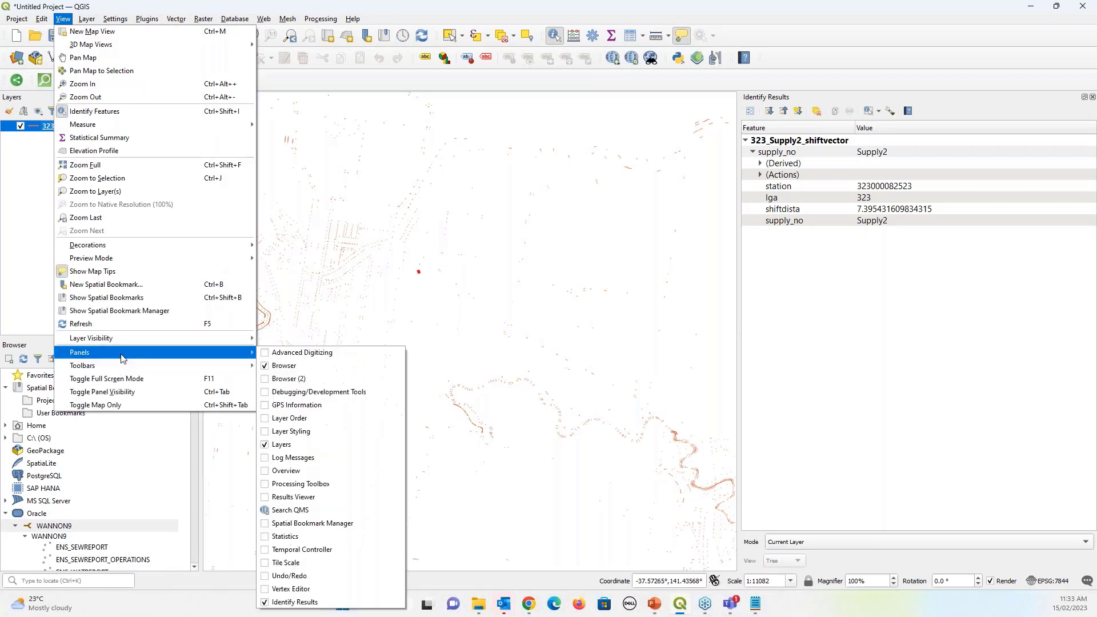
click(299, 484)
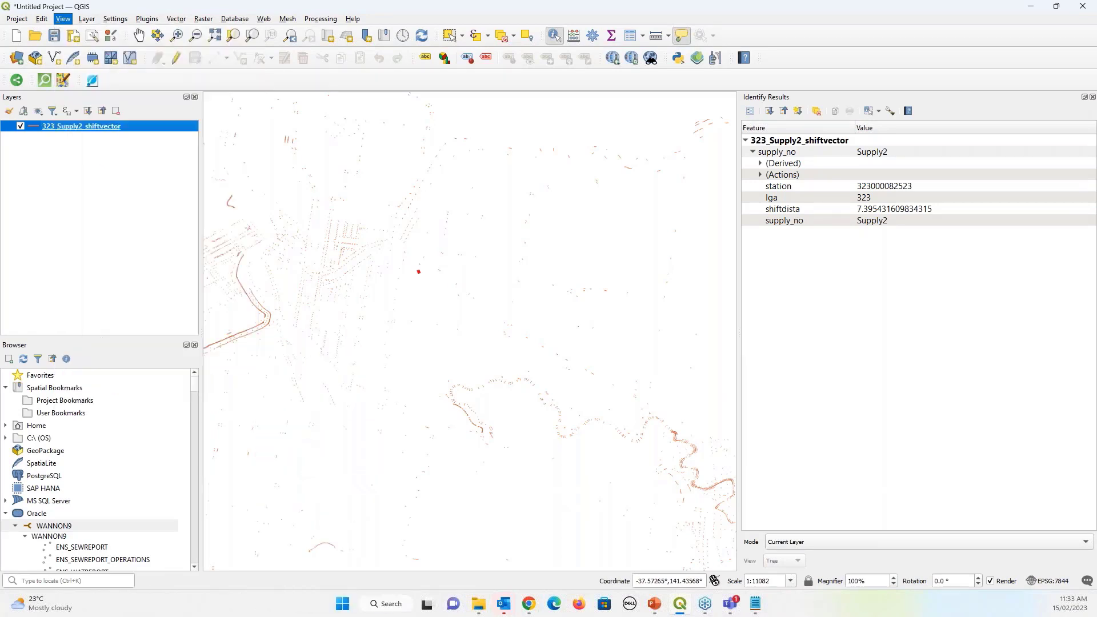
click(833, 130)
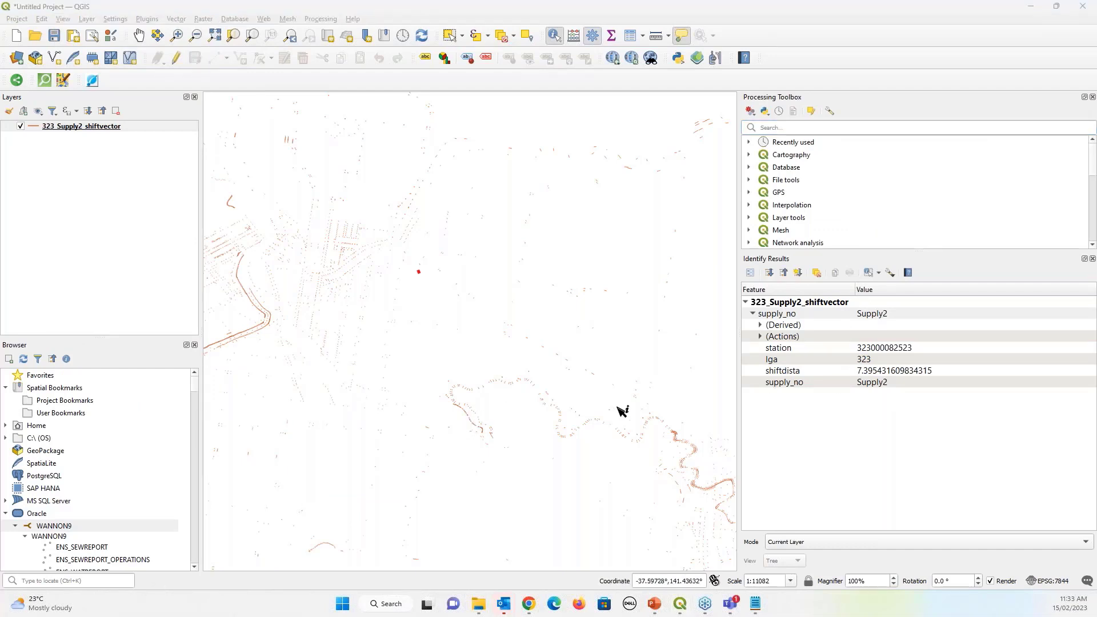
Run Interpolate point on line on 323_Supply2_shiftvector with Distance 0
click(802, 128)
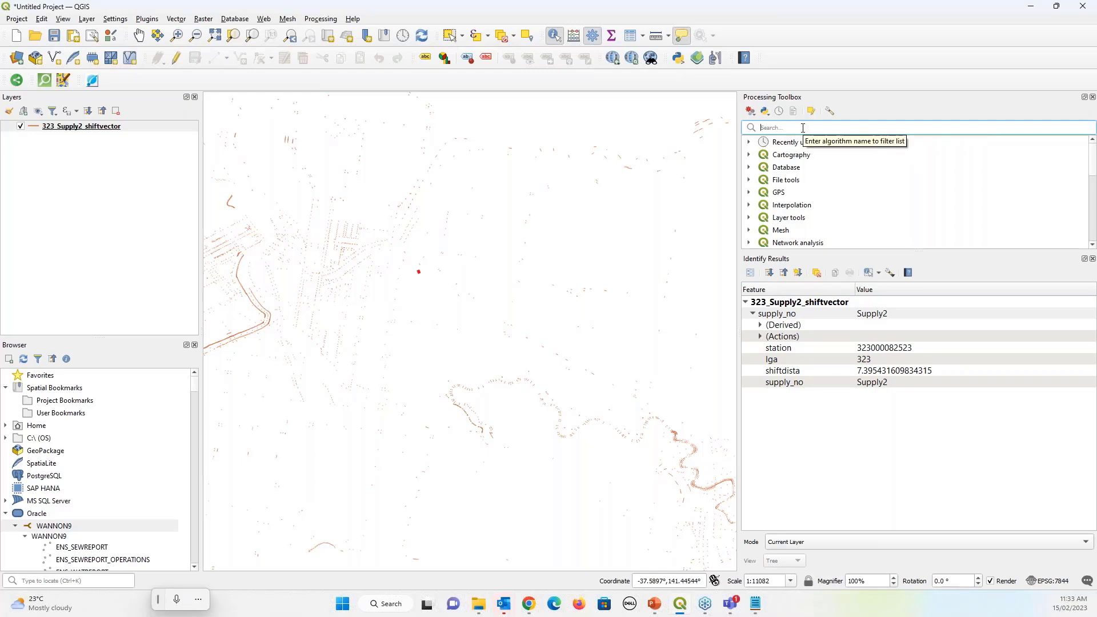
text(inter)
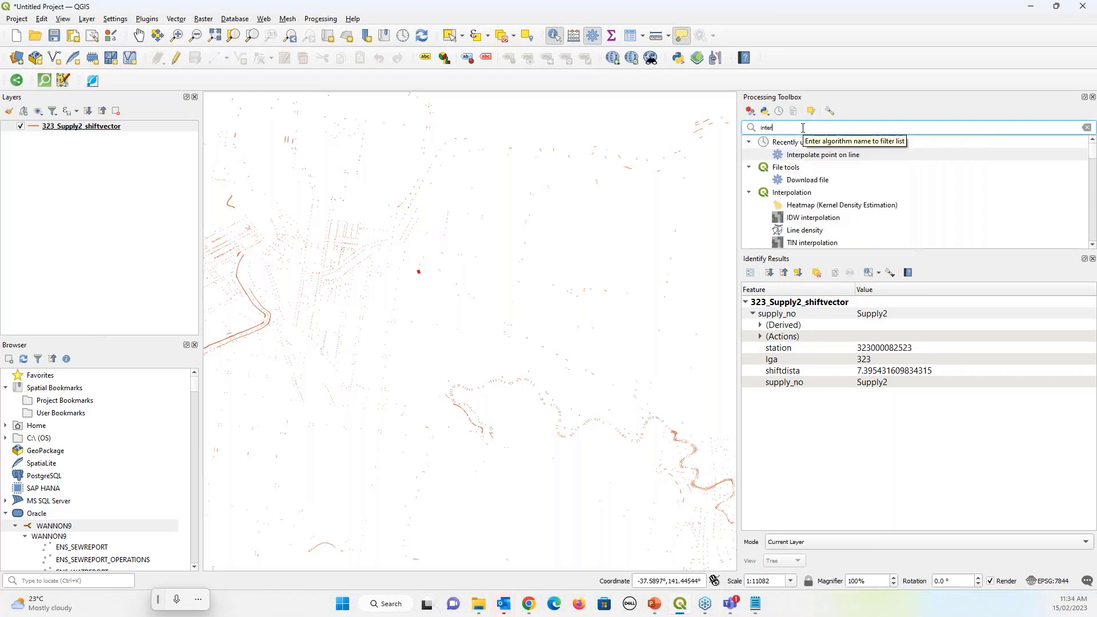
double_click(834, 155)
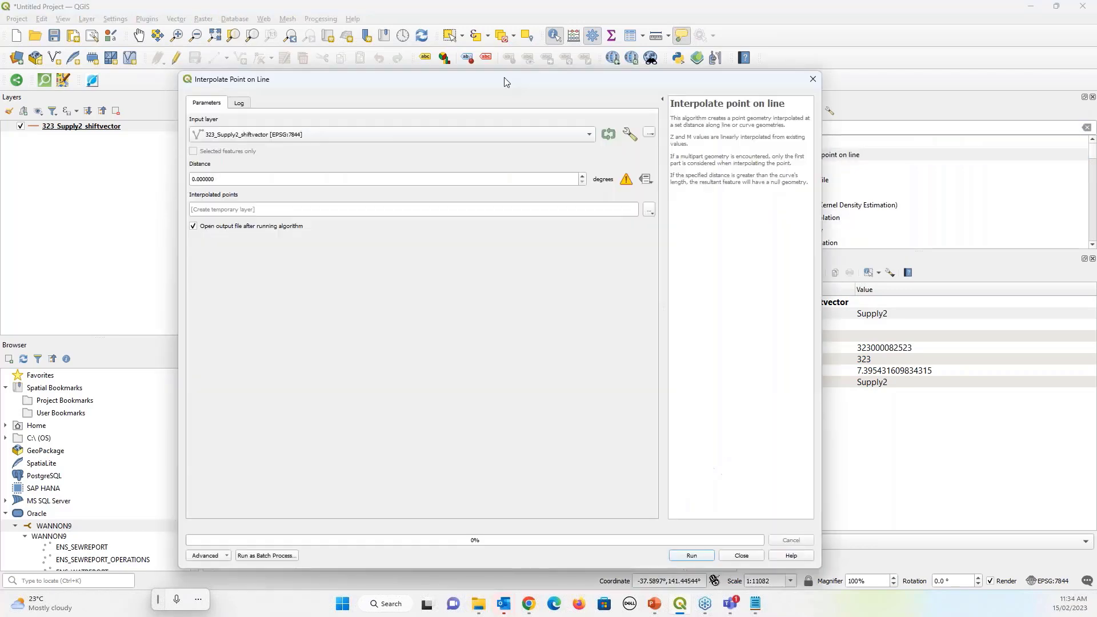
drag(504, 81, 796, 131)
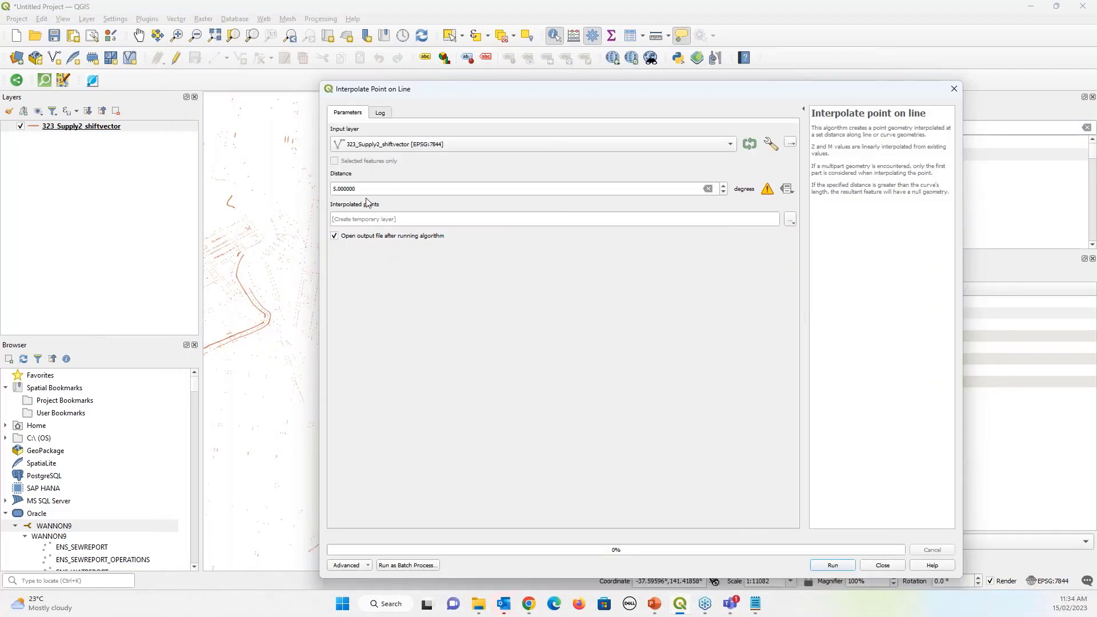
drag(362, 189, 302, 195)
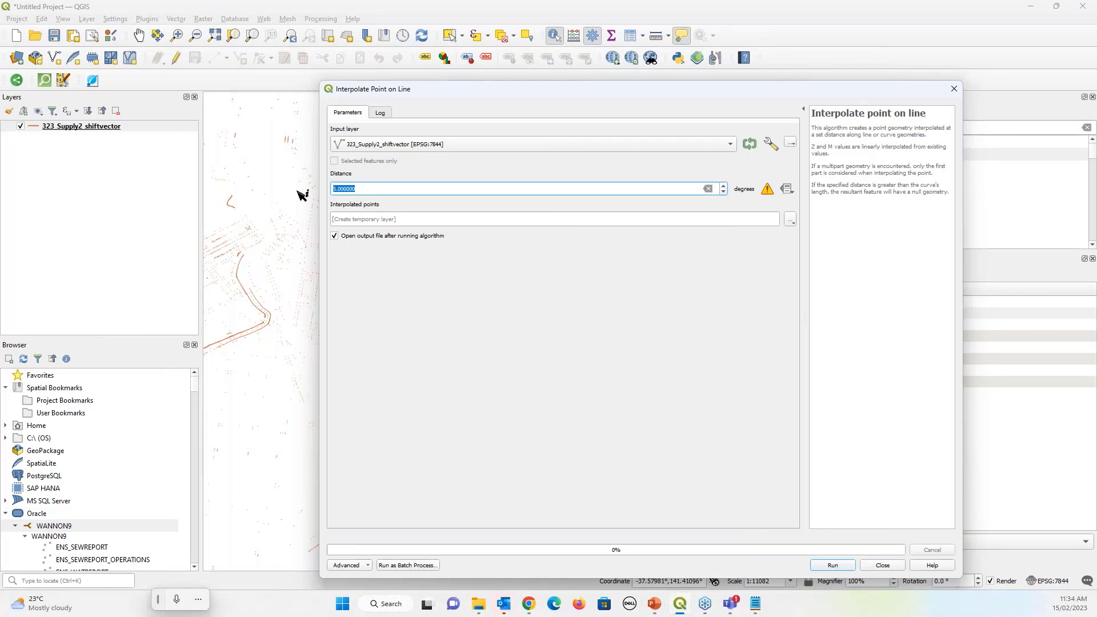
text(0)
click(832, 565)
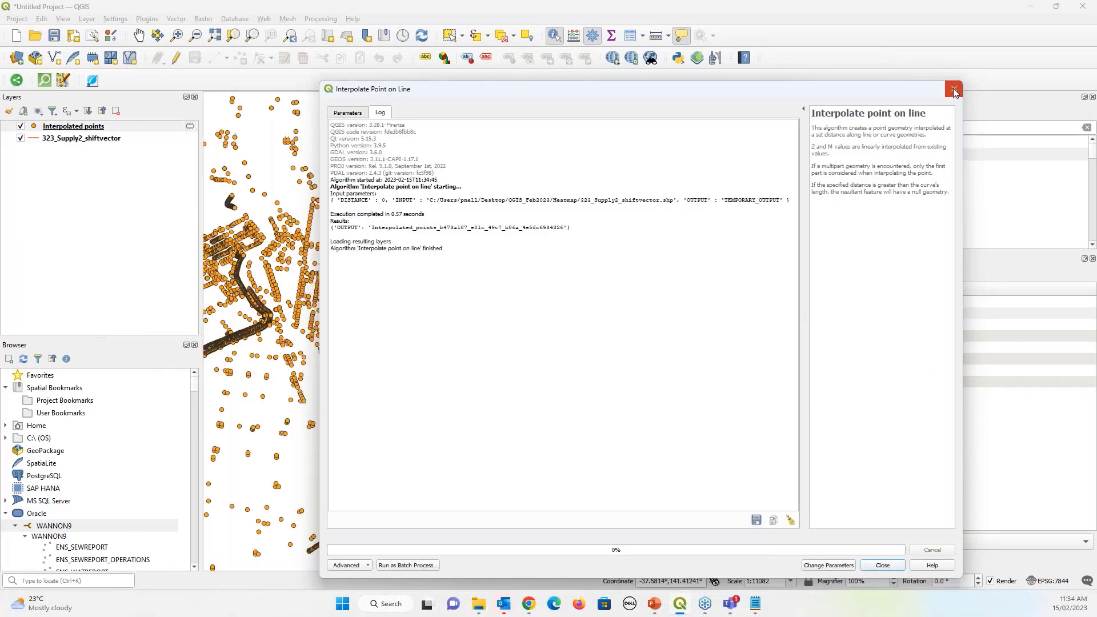
Close the algorithm window and zoom out to see the Interpolated points
key(Escape)
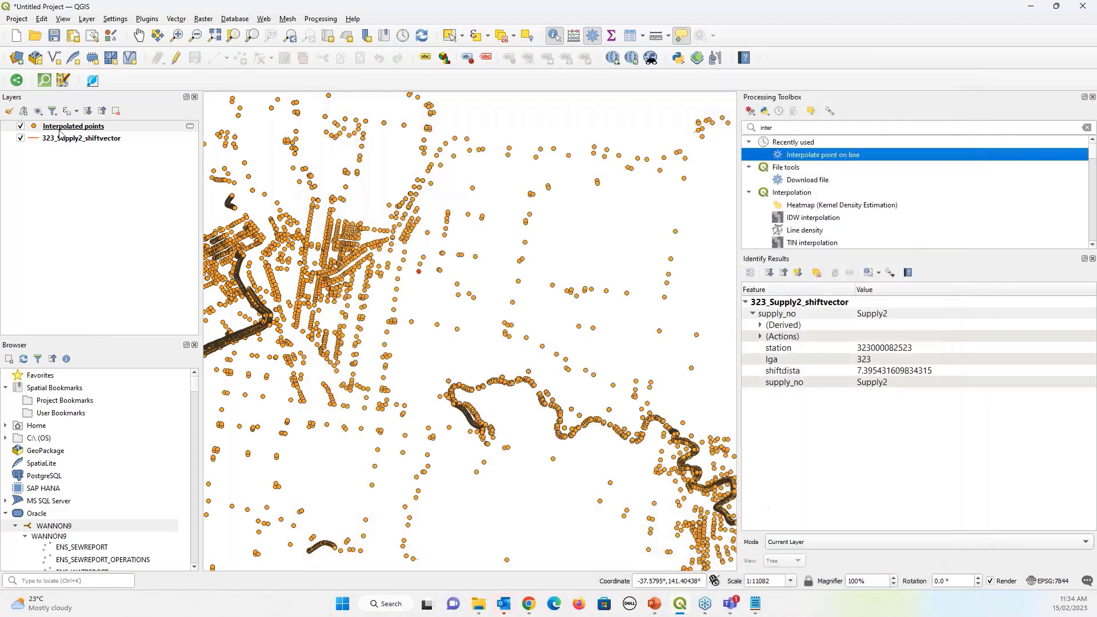
scroll(524, 318, down, 2)
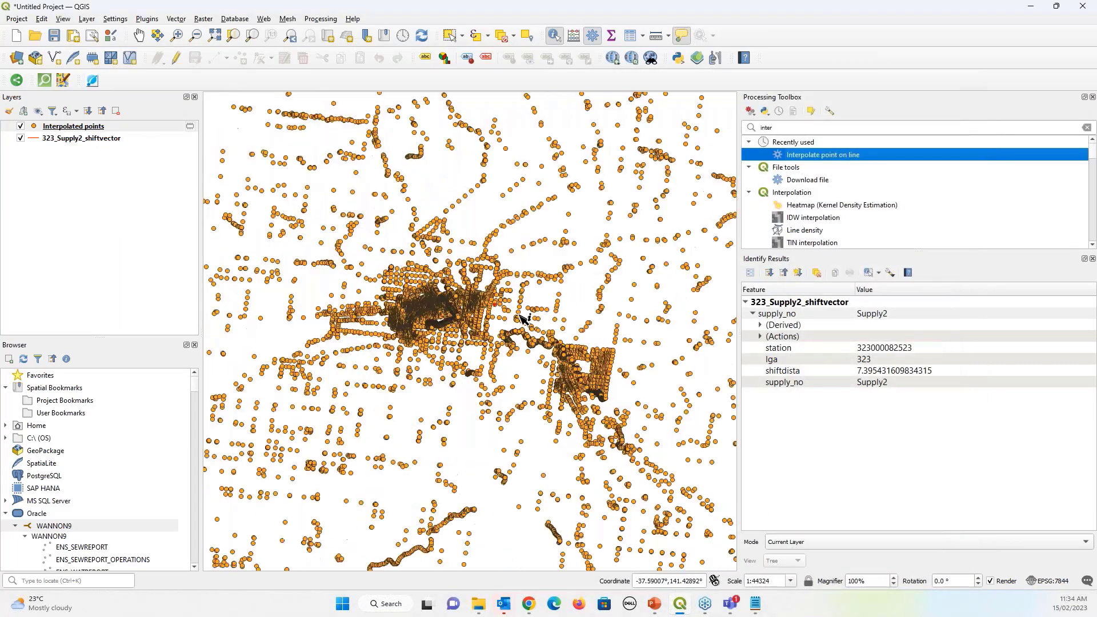
scroll(524, 319, down, 1)
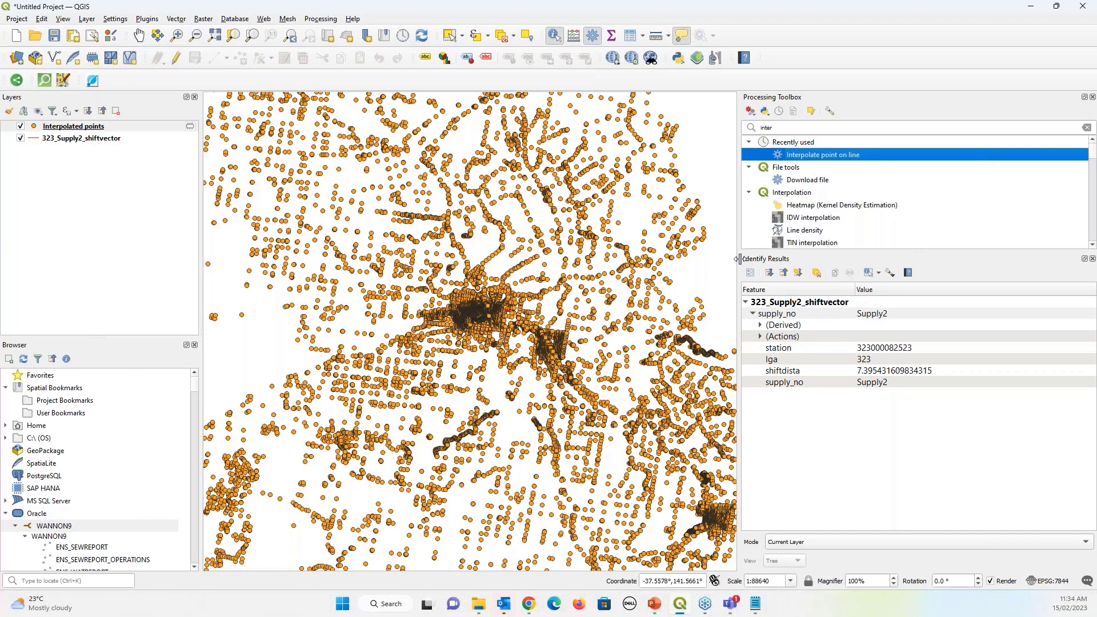
drag(740, 259, 942, 259)
scroll(571, 325, down, 3)
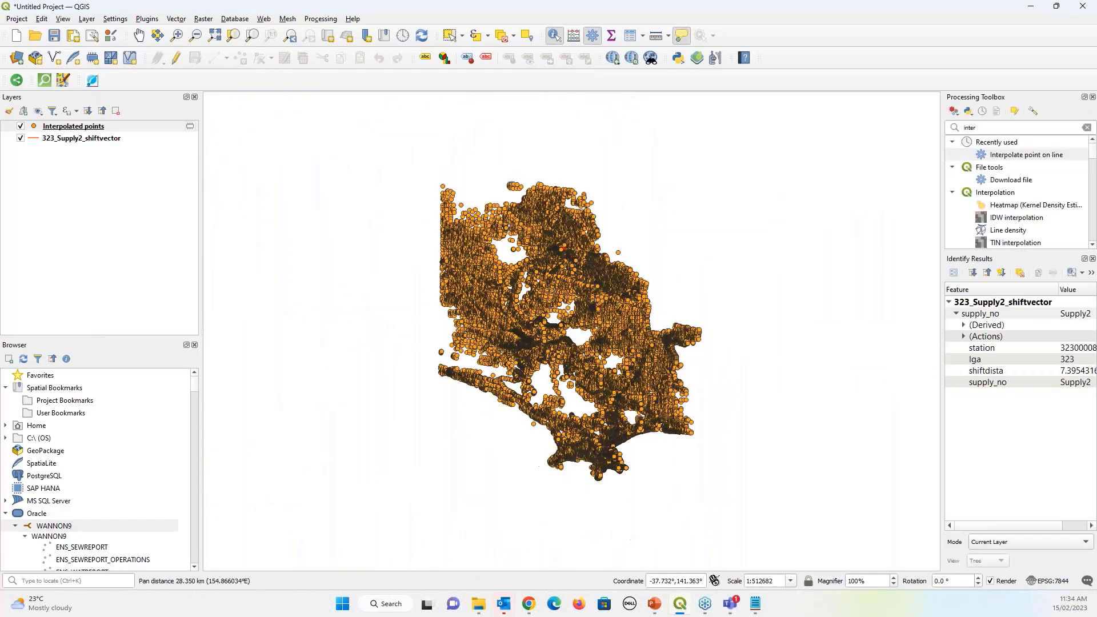
Switch the Interpolated points symbology to Heatmap with the Reds colour ramp
click(129, 128)
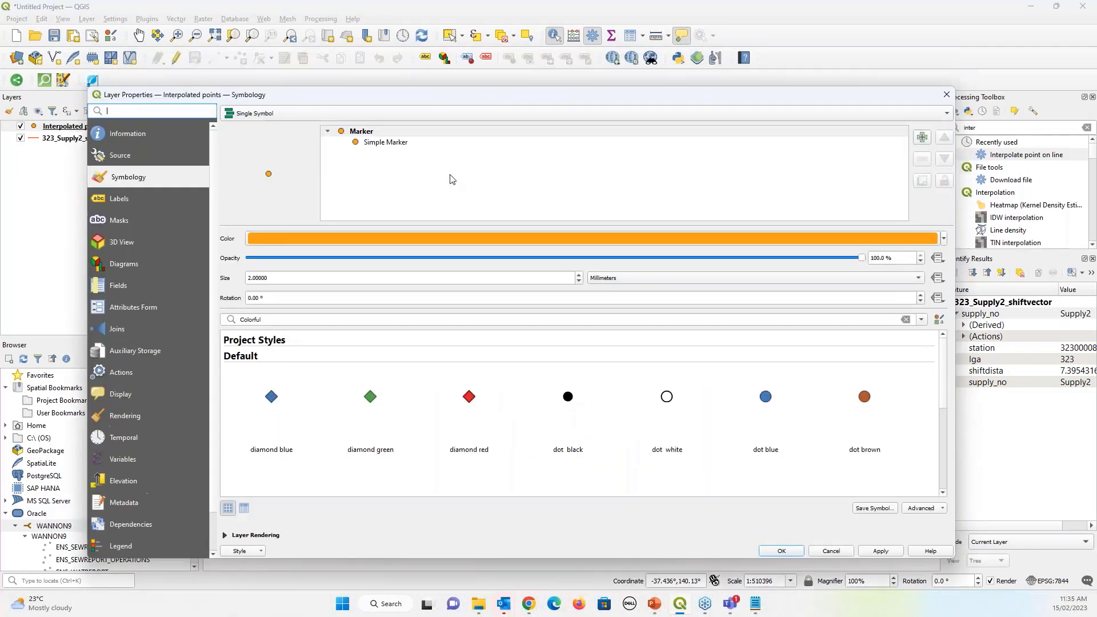
drag(440, 75, 447, 42)
click(285, 63)
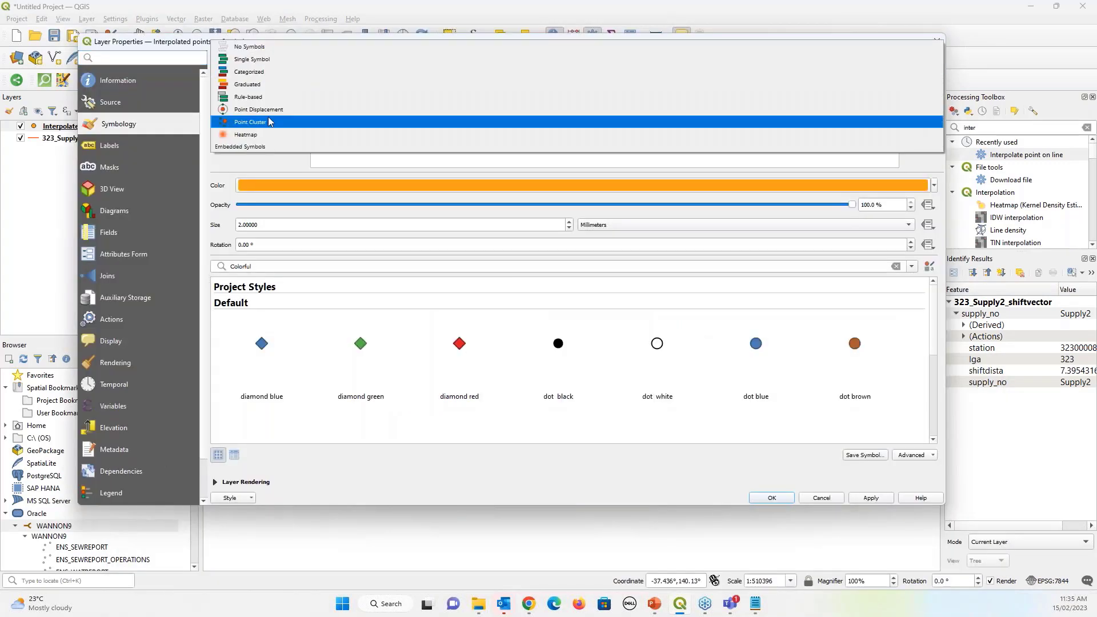
key(Escape)
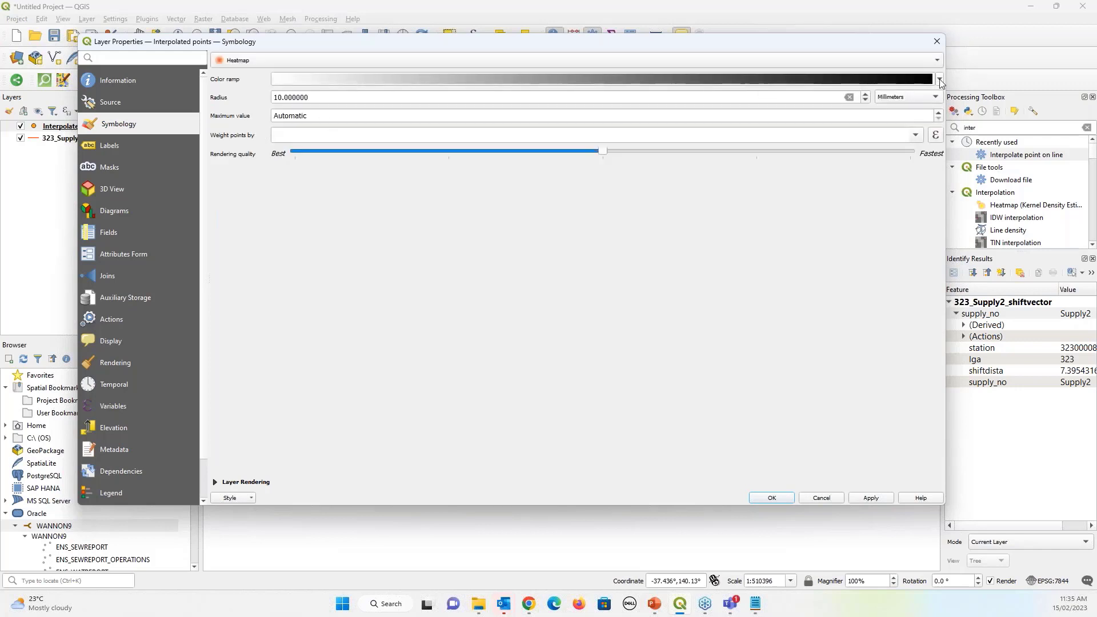
click(939, 79)
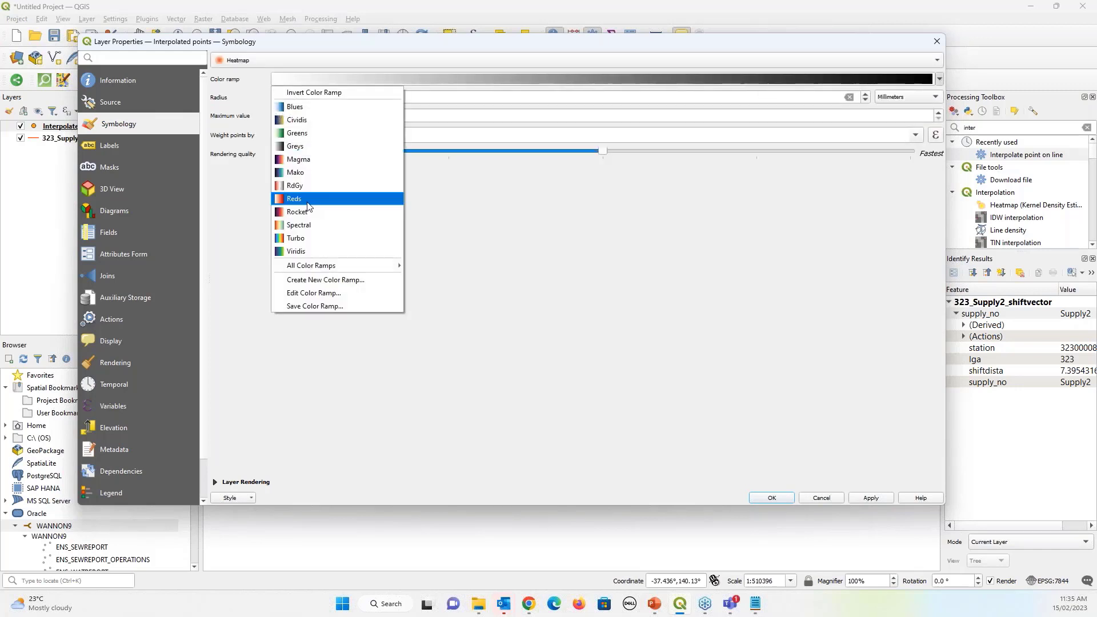
click(308, 204)
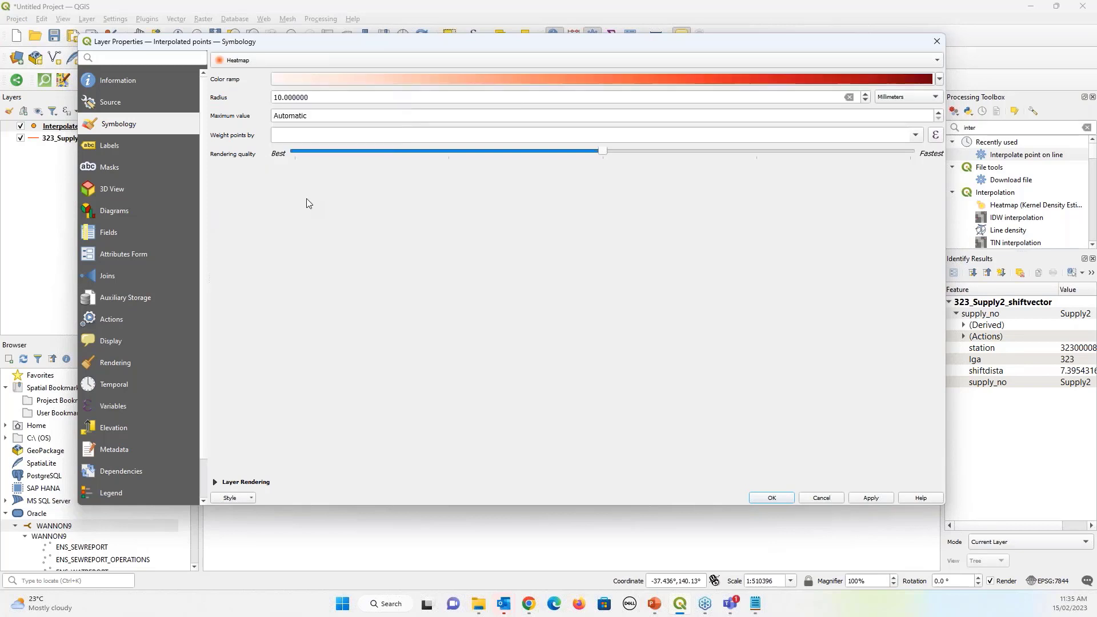
Set heatmap radius to 5 mm, weight points by shiftdista, then apply and close
triple_click(343, 97)
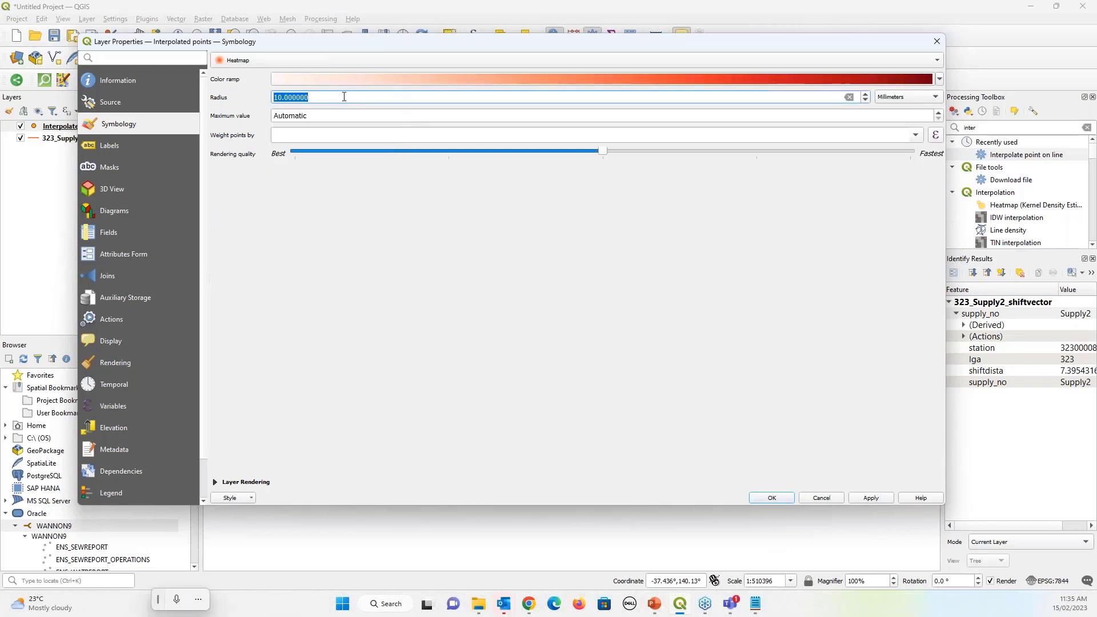
text(5)
key(Tab)
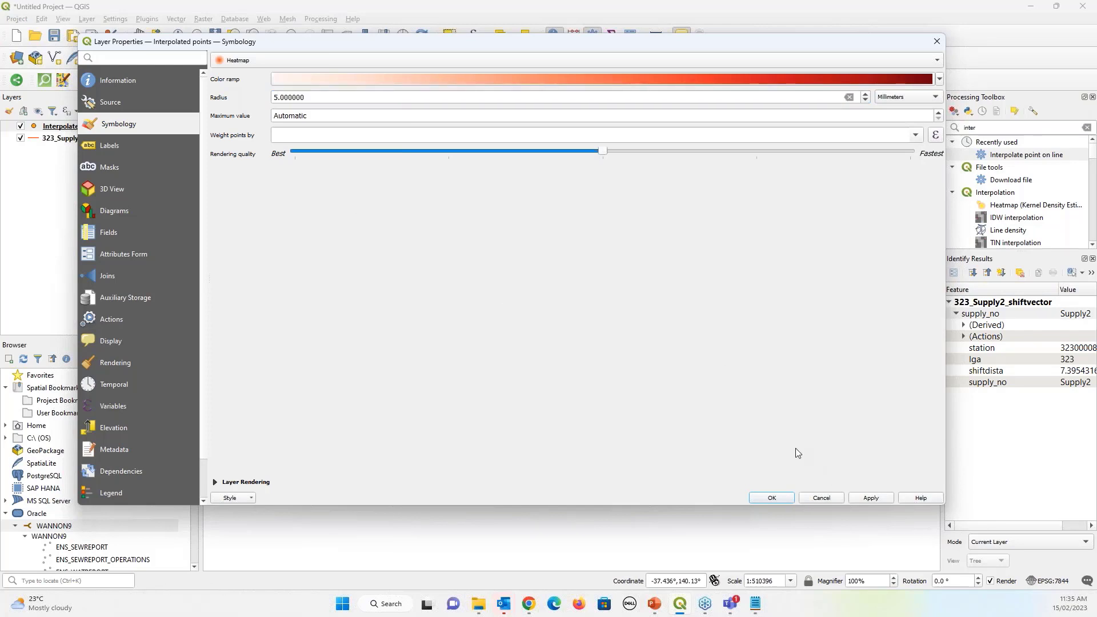
click(288, 139)
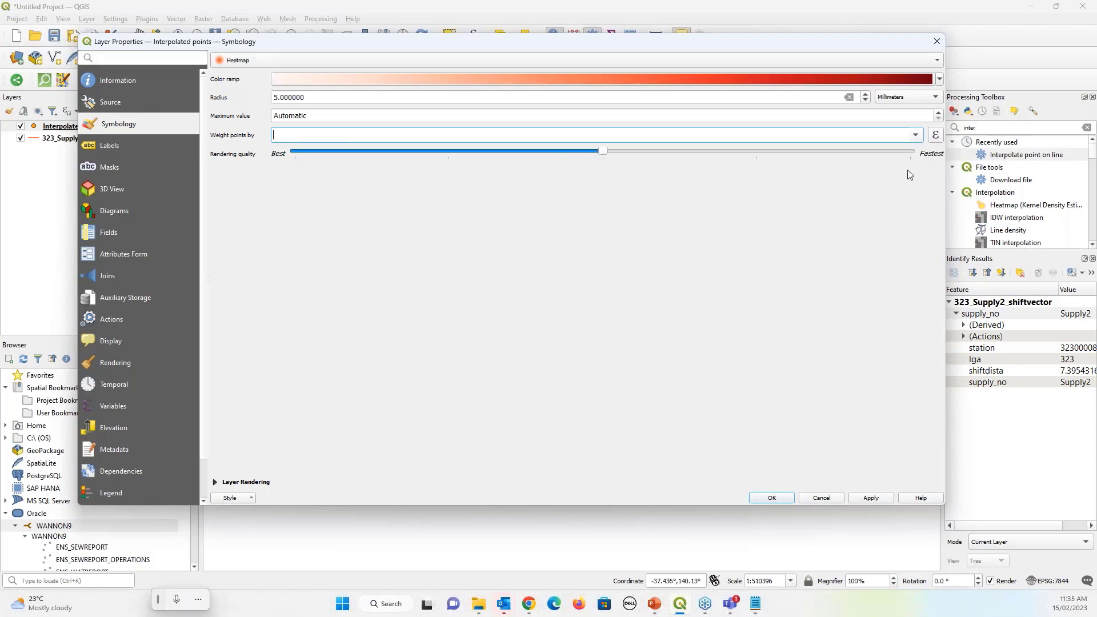
click(918, 136)
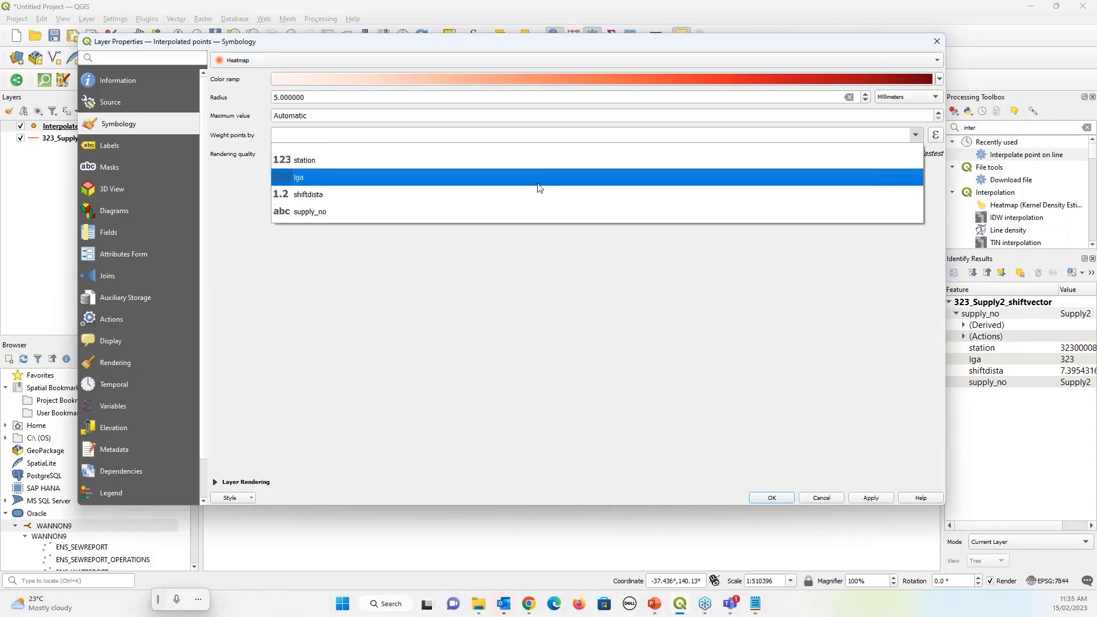
click(314, 195)
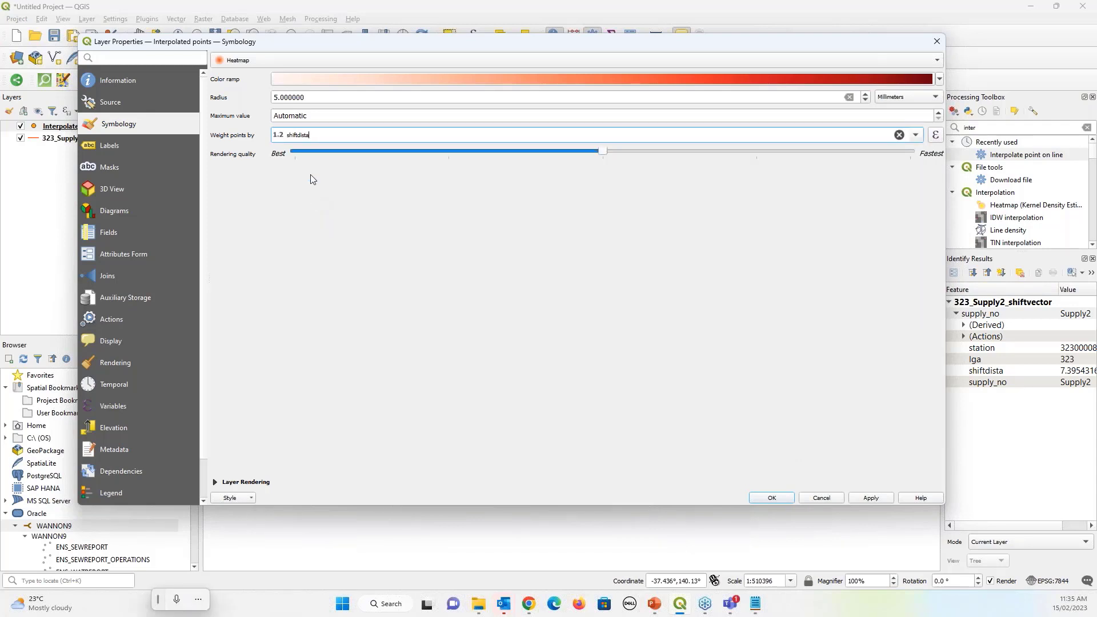
click(872, 498)
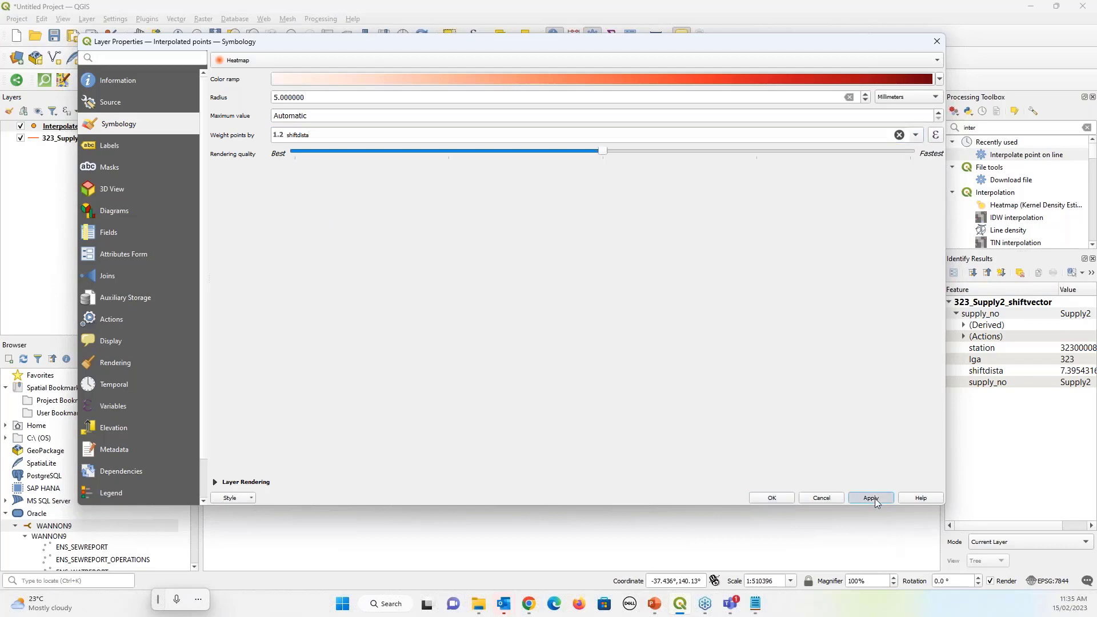
click(772, 499)
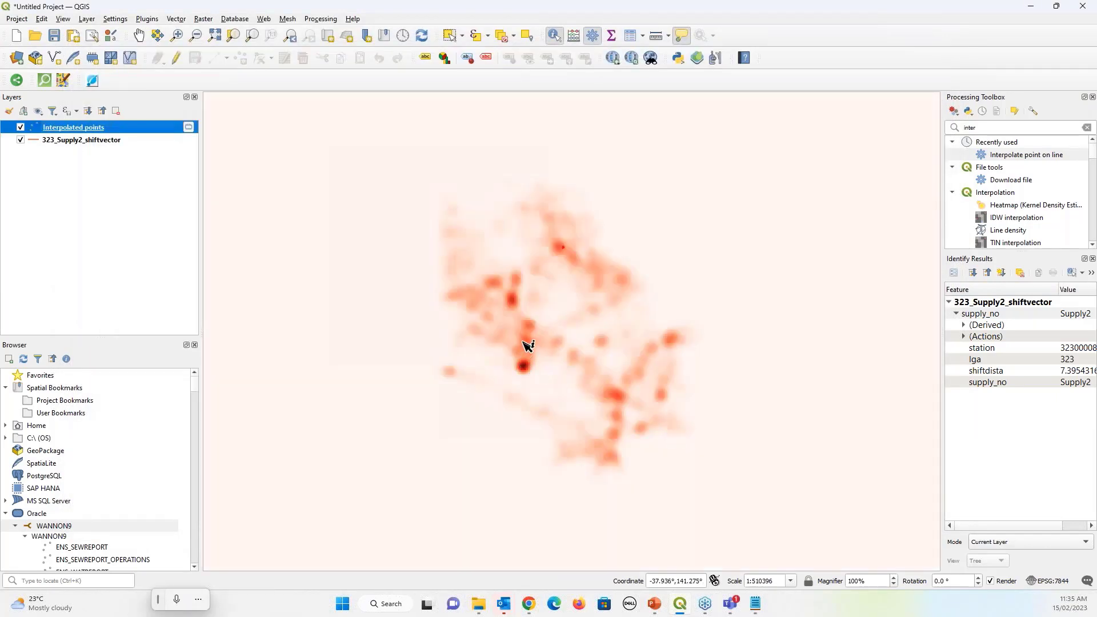
Move Interpolated points below the shift-vector lines and zoom in close on a hotspot
scroll(526, 345, up, 1)
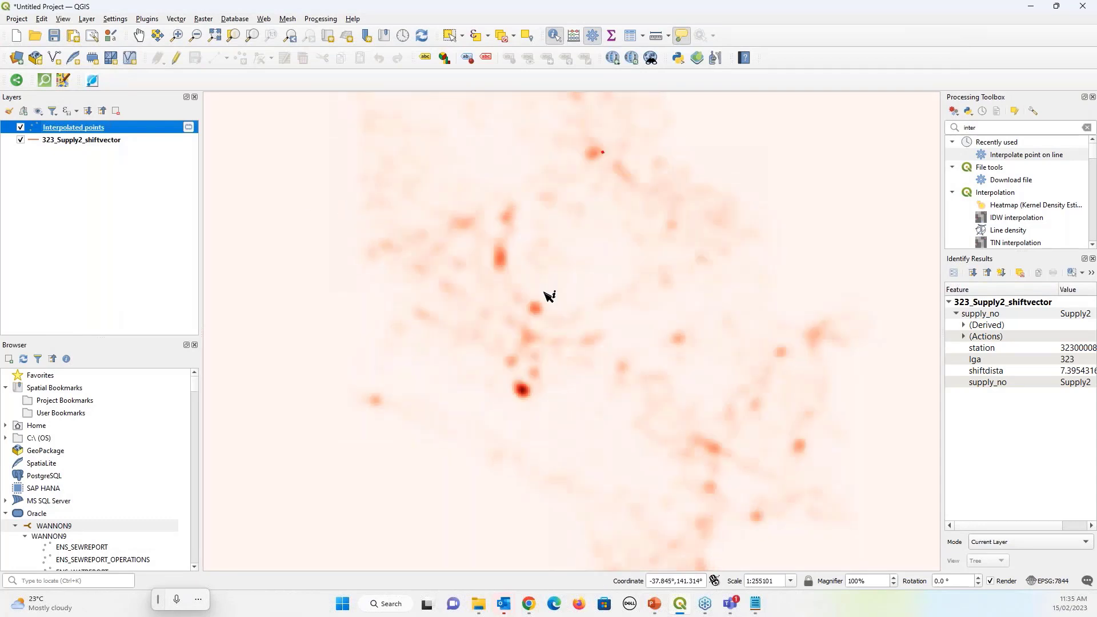
scroll(598, 345, down, 1)
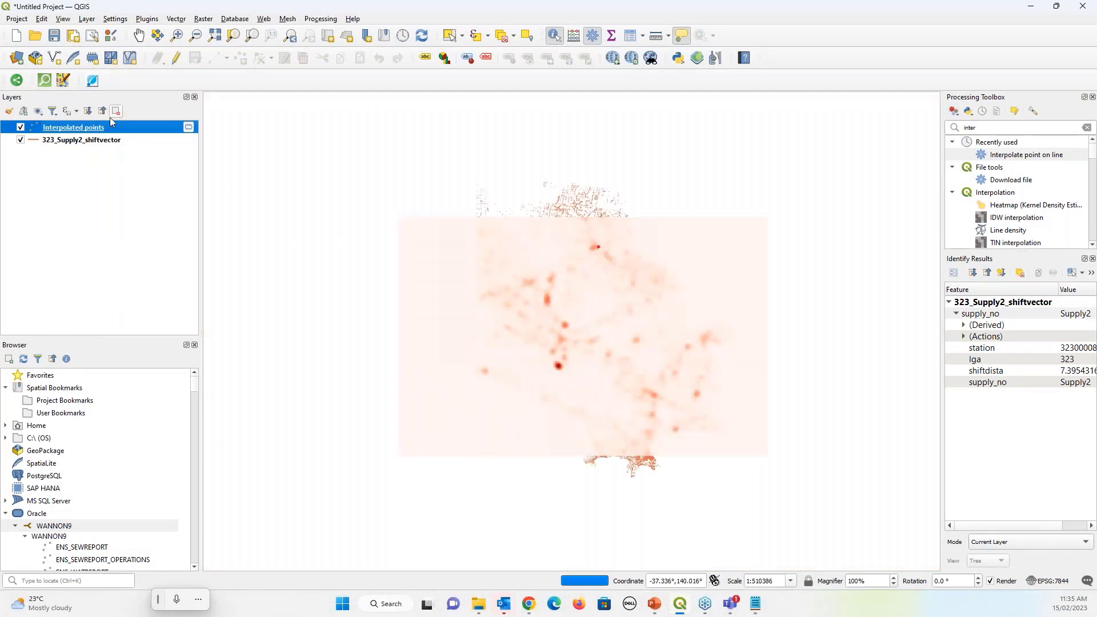
drag(112, 130, 27, 160)
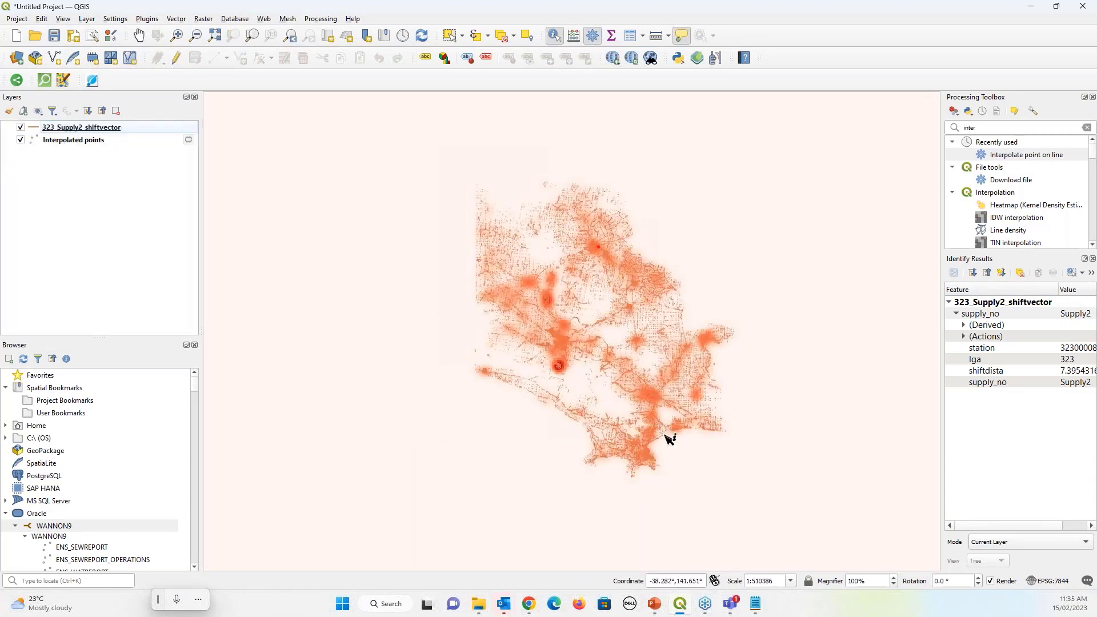
scroll(639, 395, up, 1)
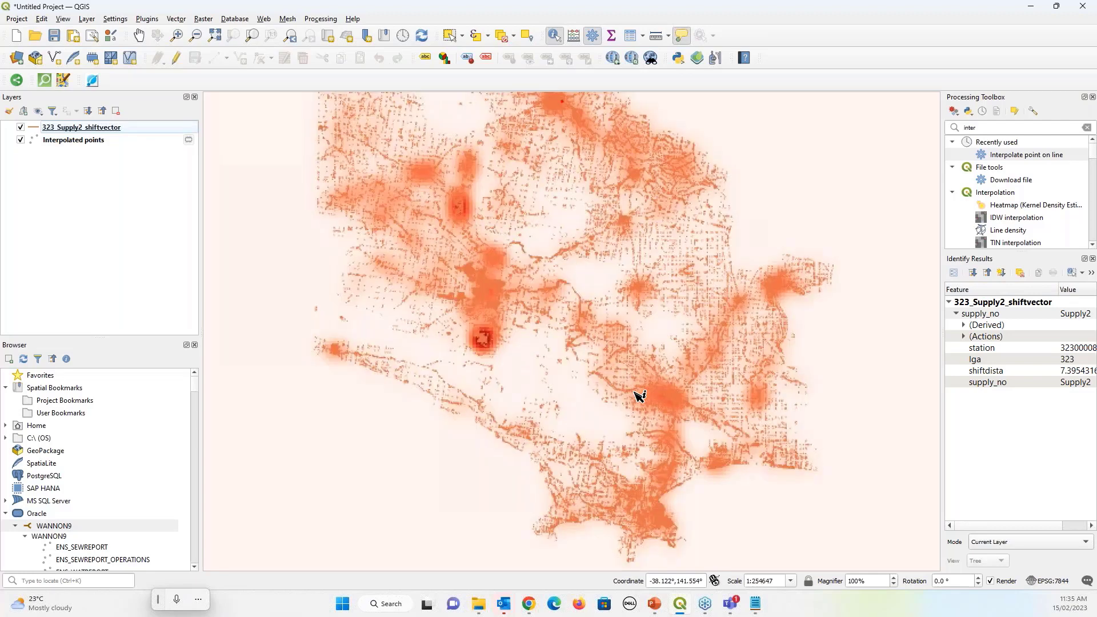
click(21, 126)
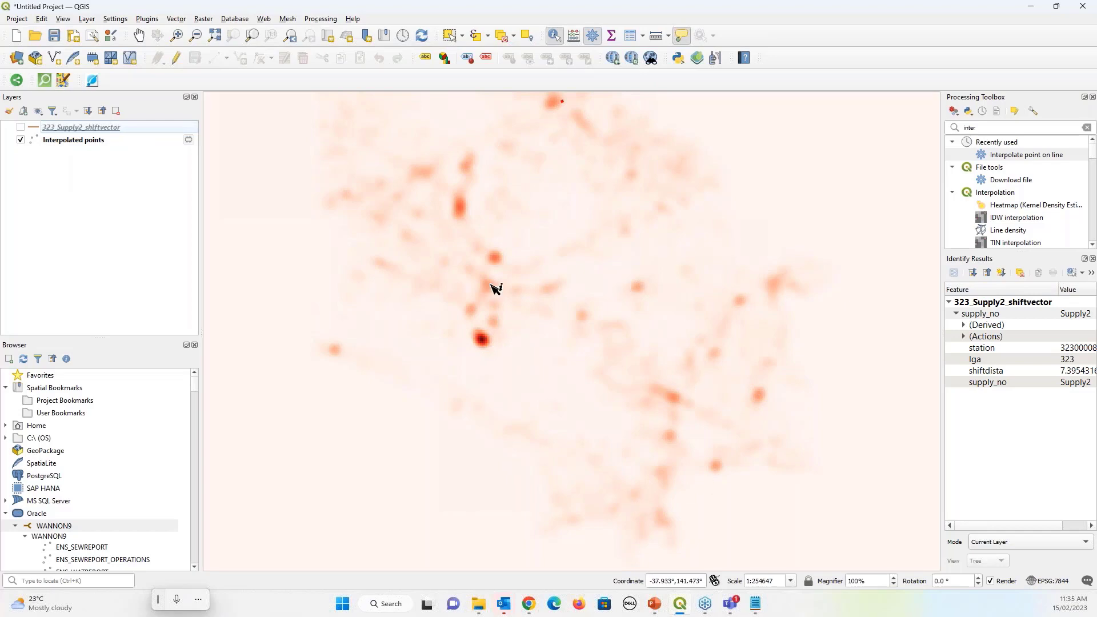
click(21, 128)
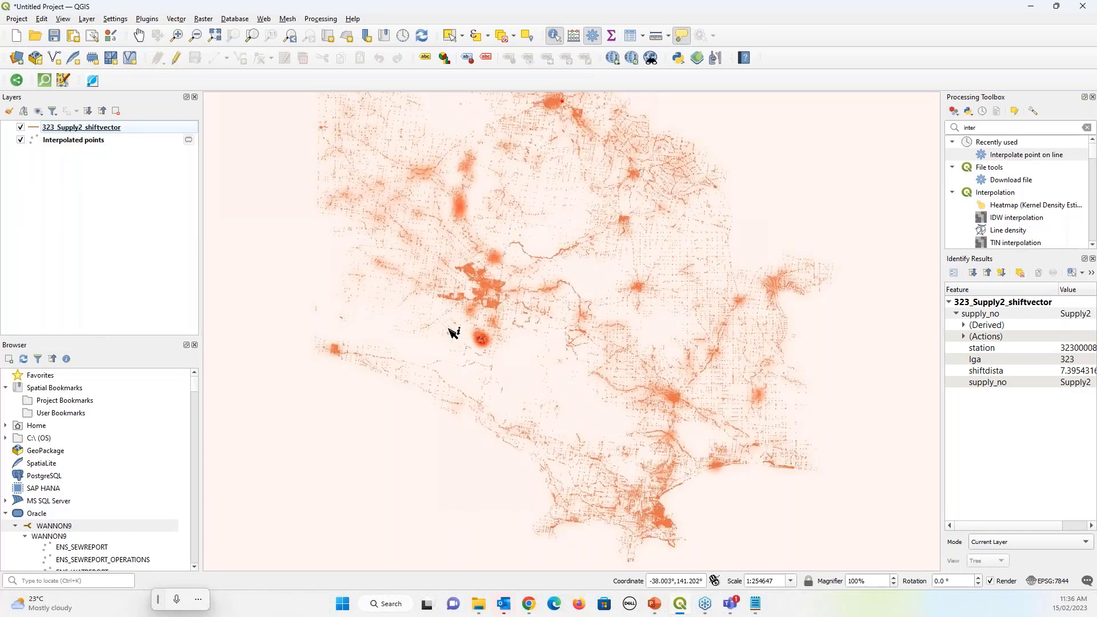
scroll(488, 338, up, 7)
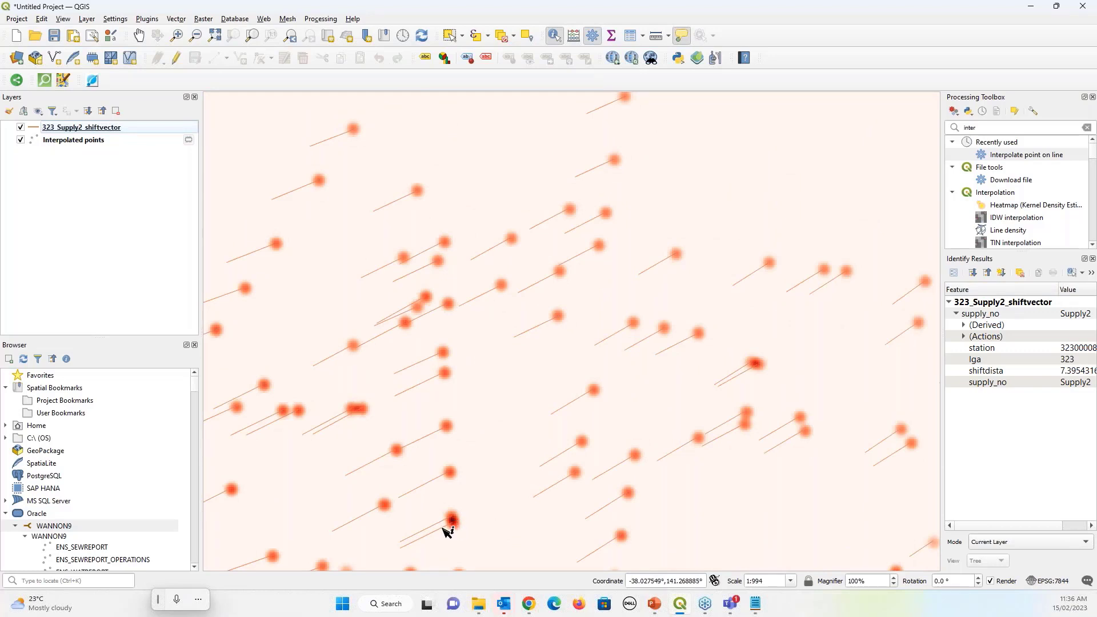
Identify the overlapping Supply2 shift-vector lines at one spot, then zoom out
click(445, 528)
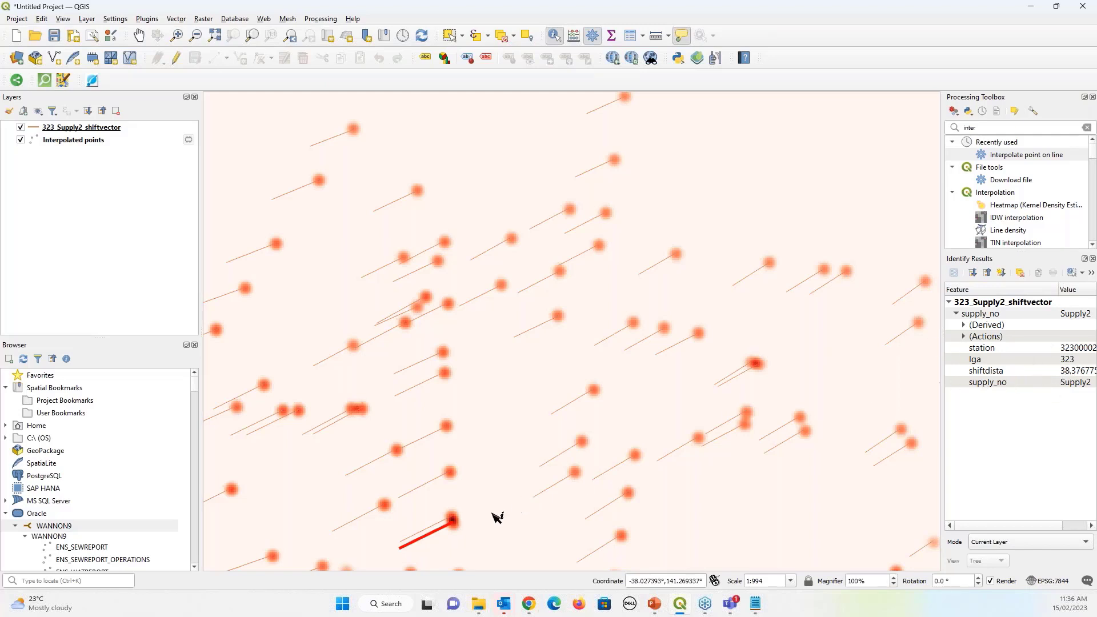
click(438, 523)
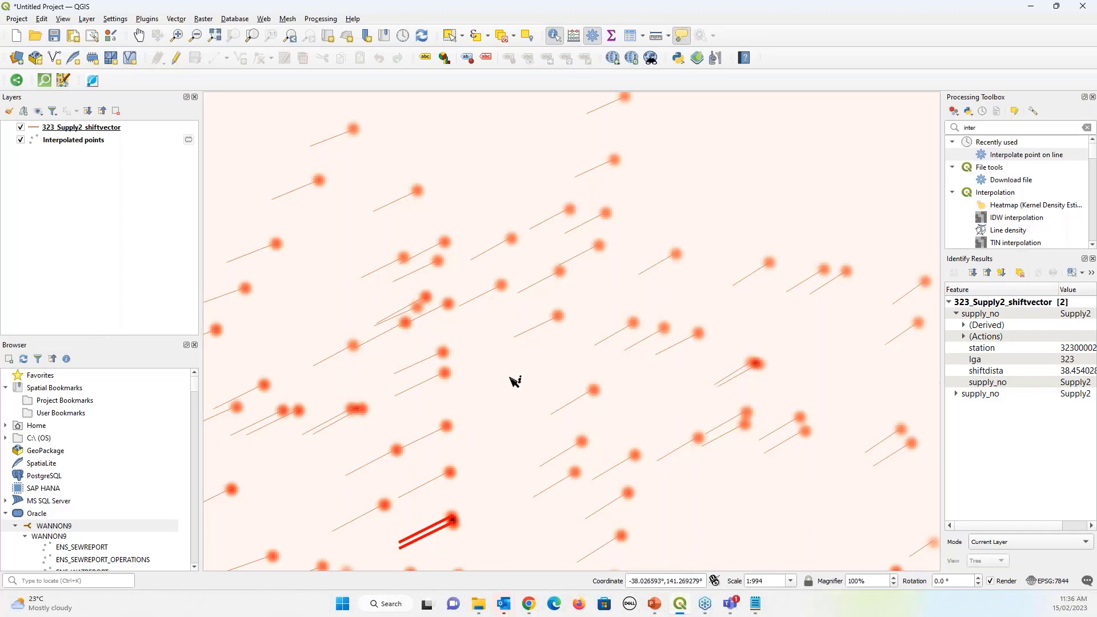
scroll(499, 451, down, 4)
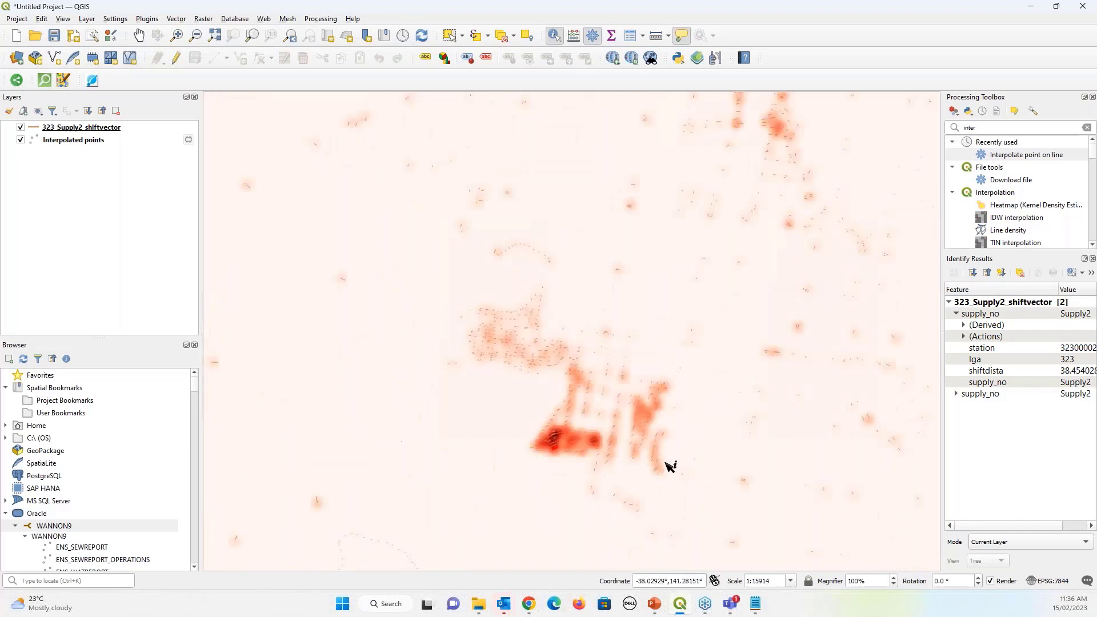
scroll(685, 437, down, 2)
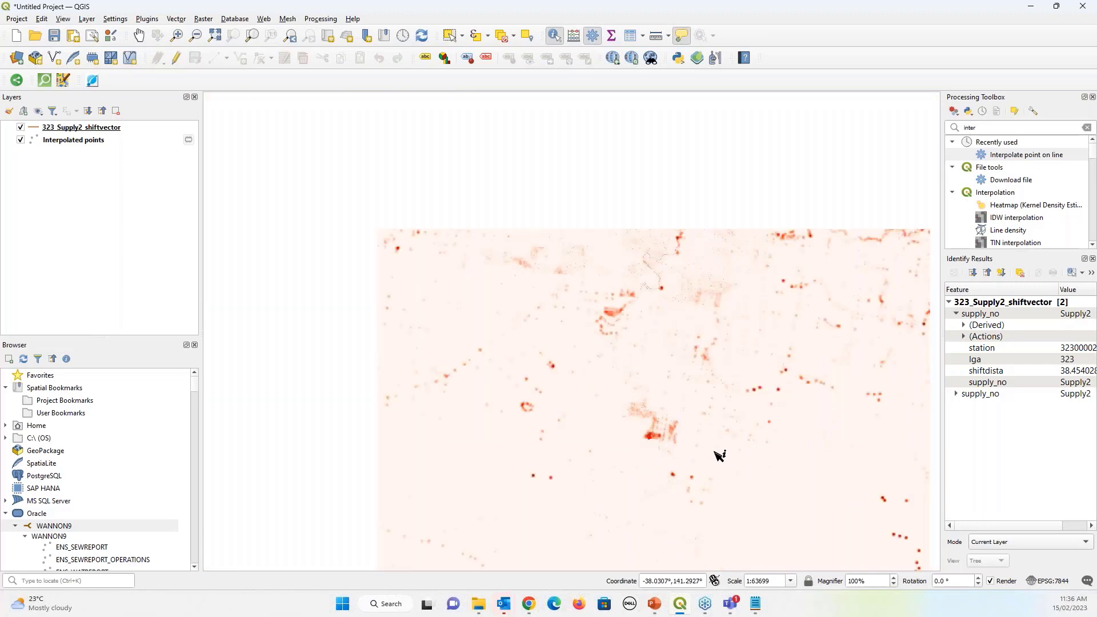
scroll(719, 455, down, 1)
Pan to another part of the network and zoom in on it
drag(715, 451, 615, 391)
scroll(615, 392, up, 4)
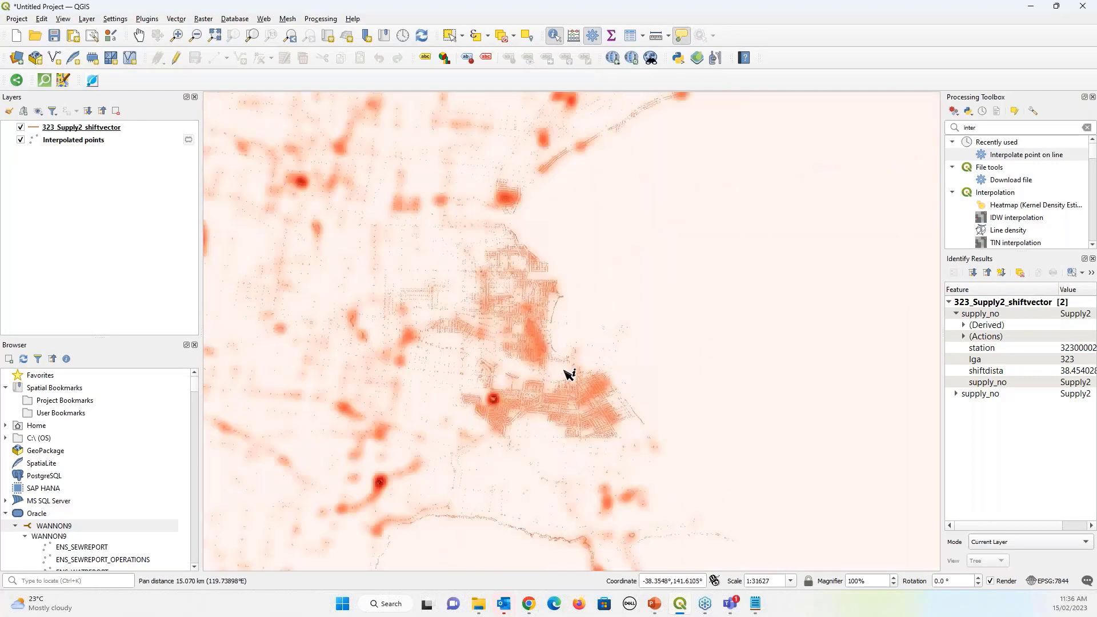
scroll(425, 433, up, 8)
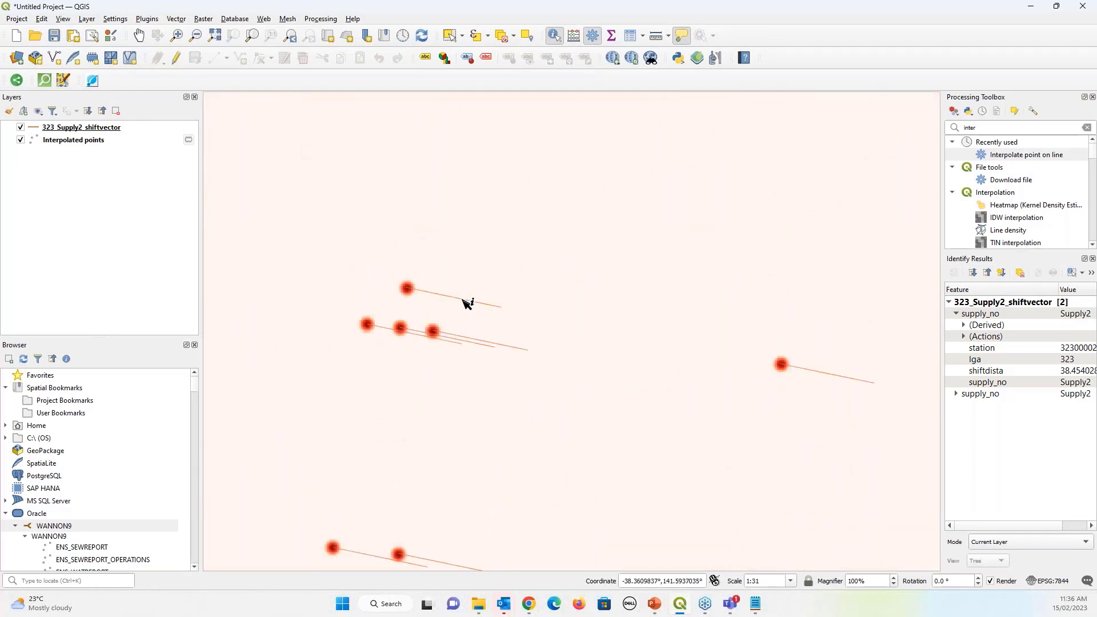
Identify the top shift-vector line, then zoom out and recentre on the heatmap
click(472, 302)
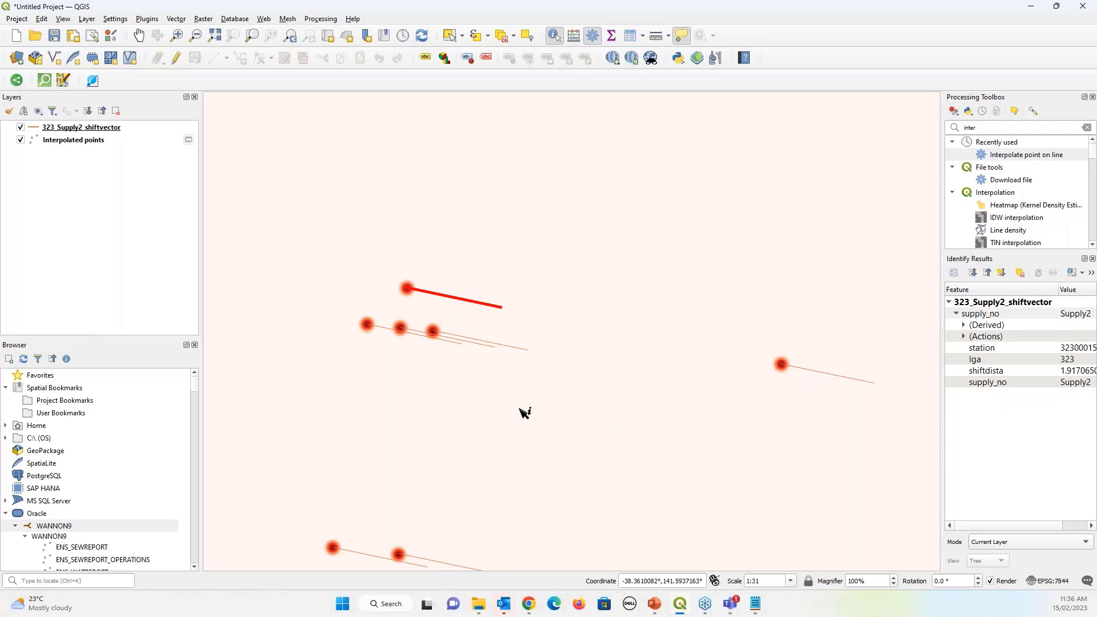
scroll(524, 412, down, 5)
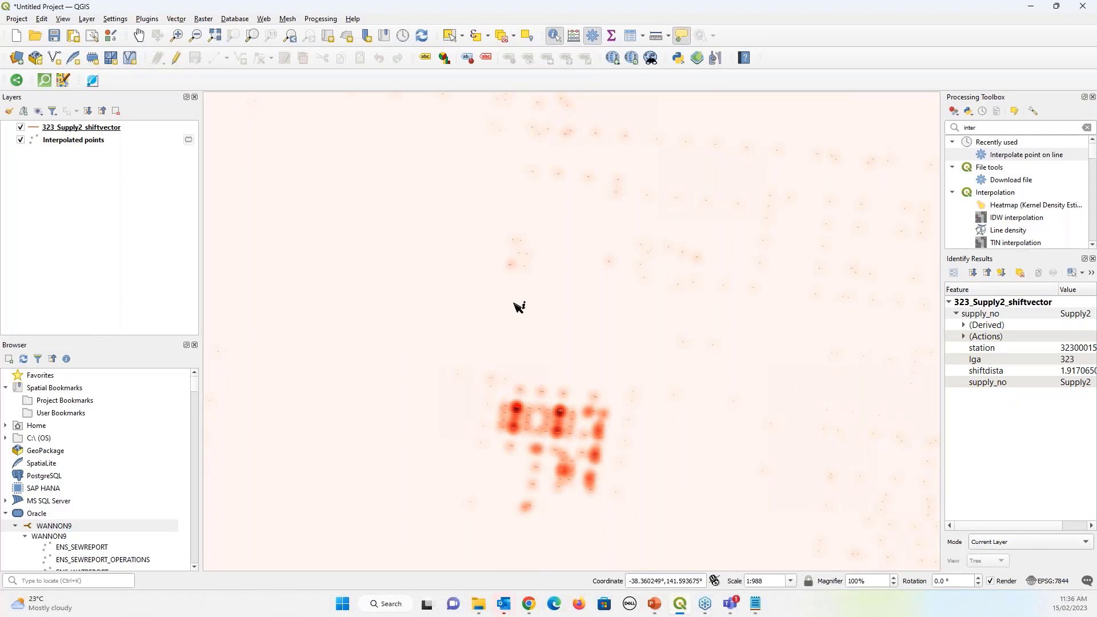
scroll(519, 307, down, 3)
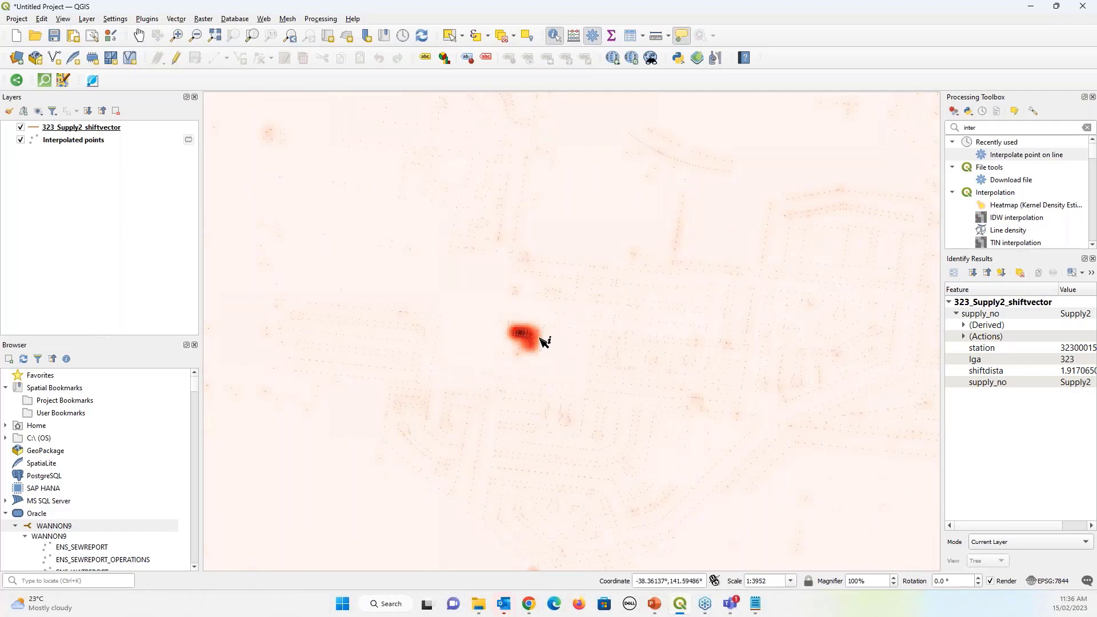
scroll(522, 341, down, 5)
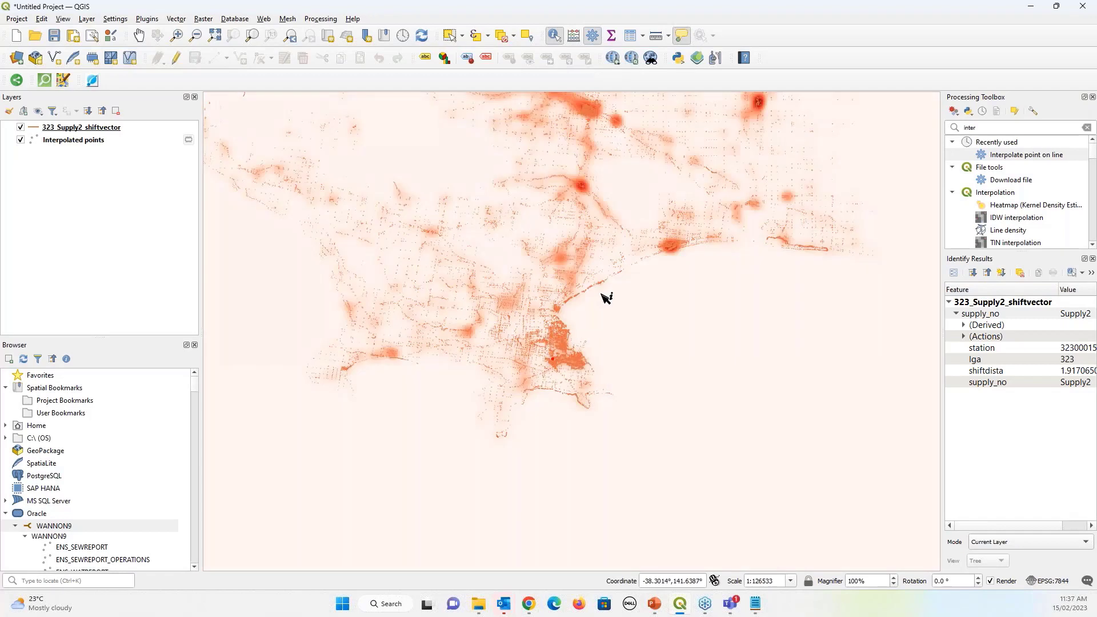
drag(612, 316, 756, 425)
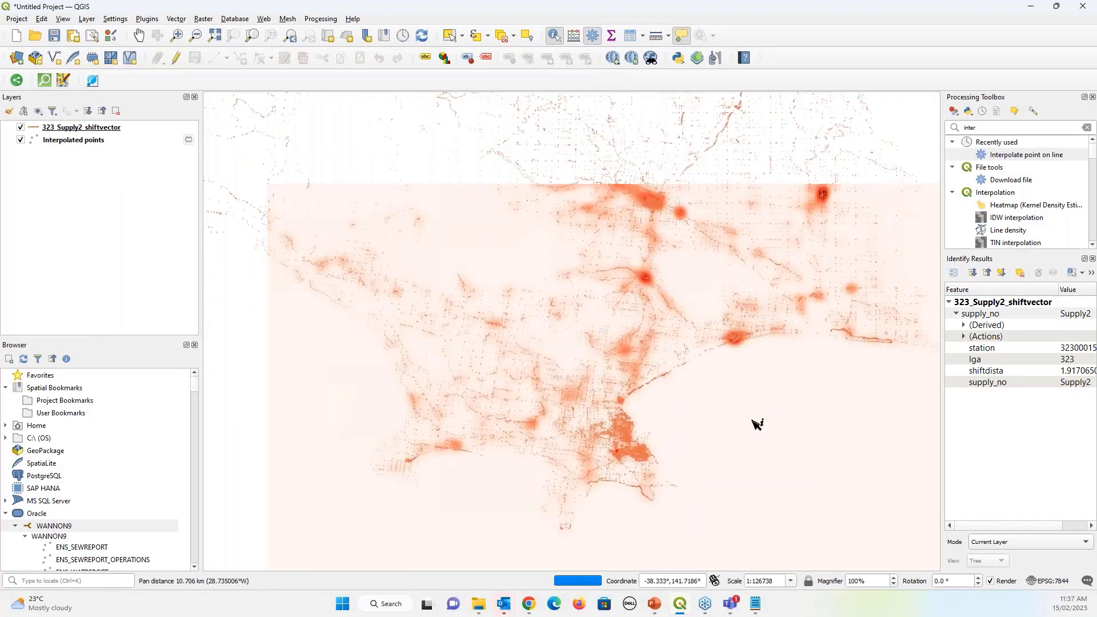
scroll(602, 314, down, 1)
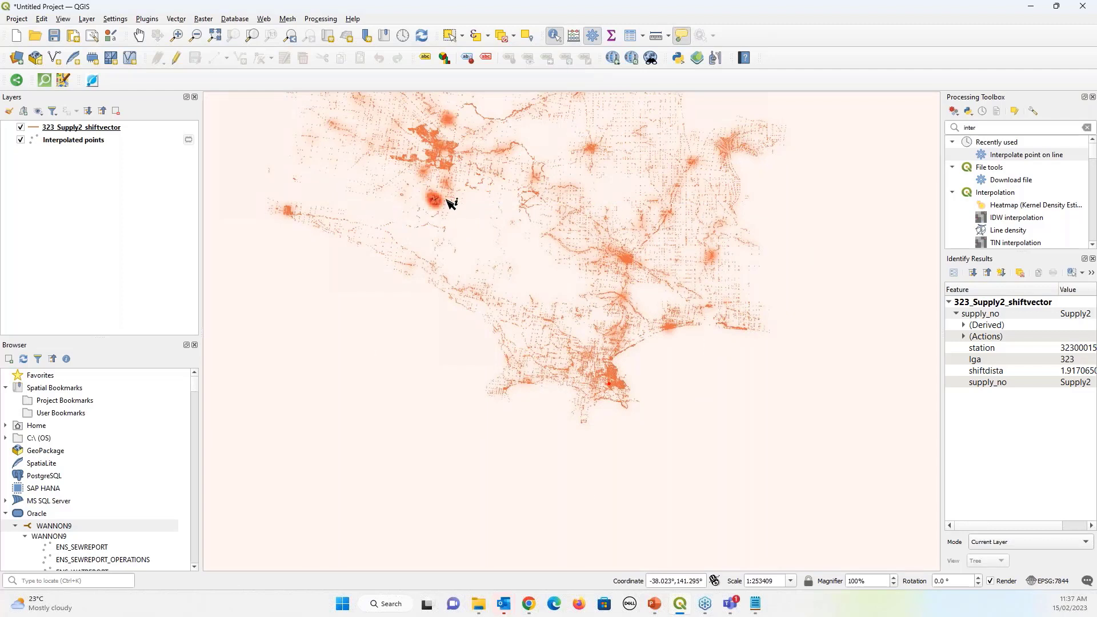
Hide the 323_Supply2_shiftvector lines, centre the hotspots, and return to the Heatmap creation slide
click(21, 127)
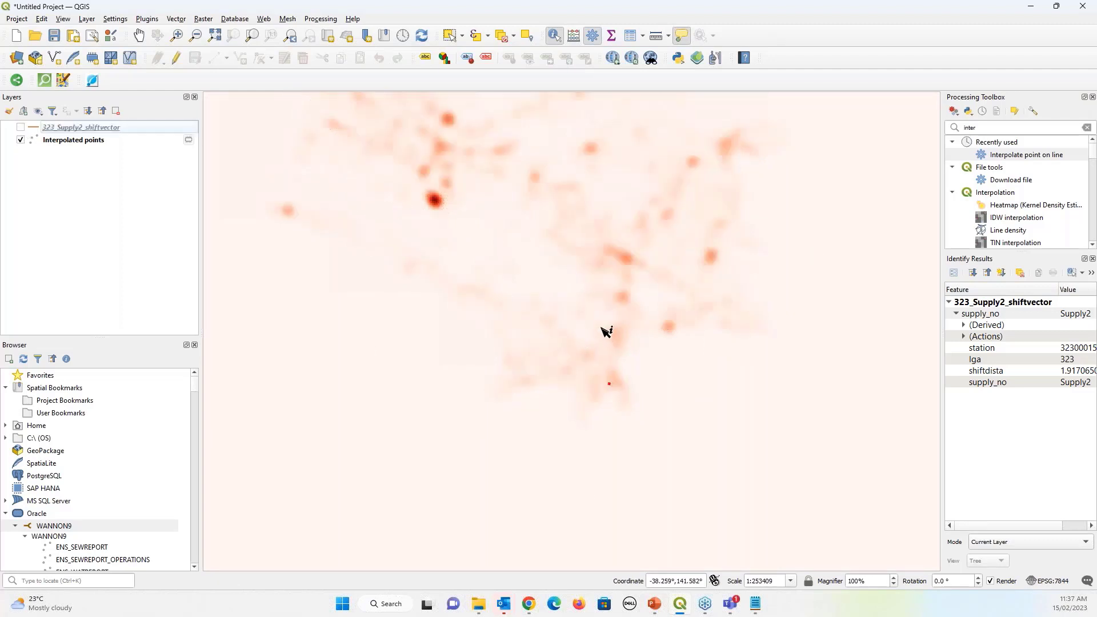
scroll(574, 284, down, 1)
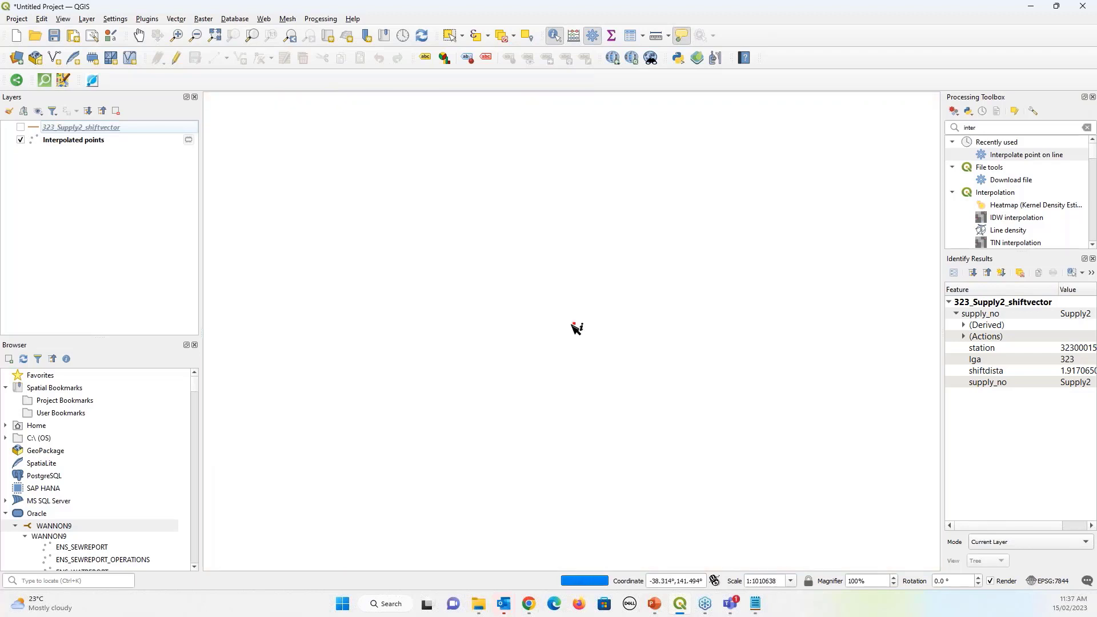
scroll(566, 314, up, 1)
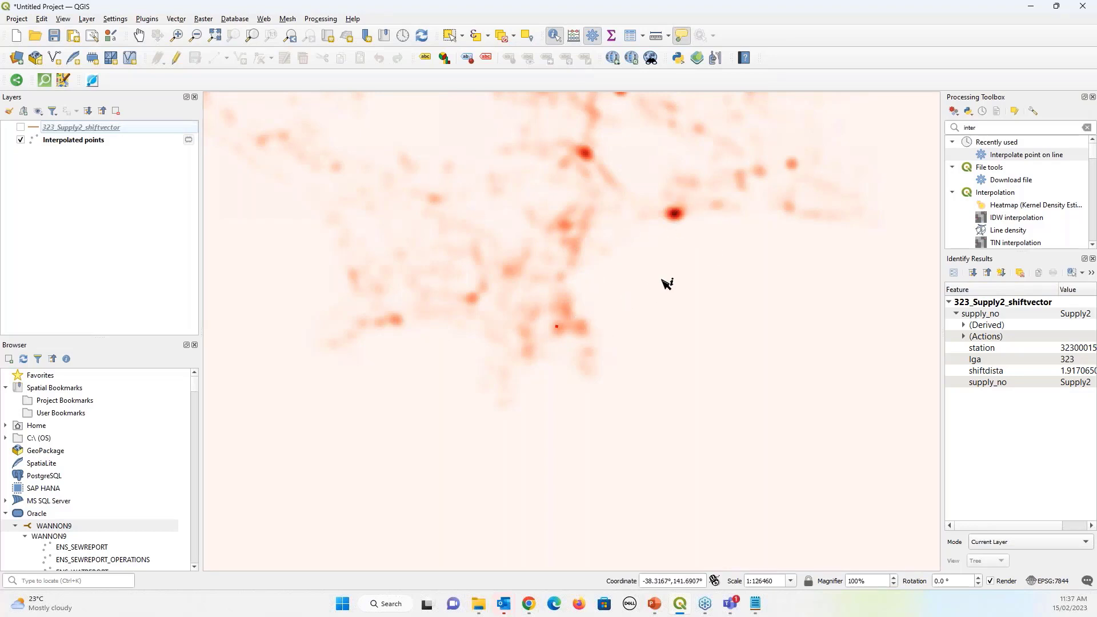
scroll(583, 264, down, 2)
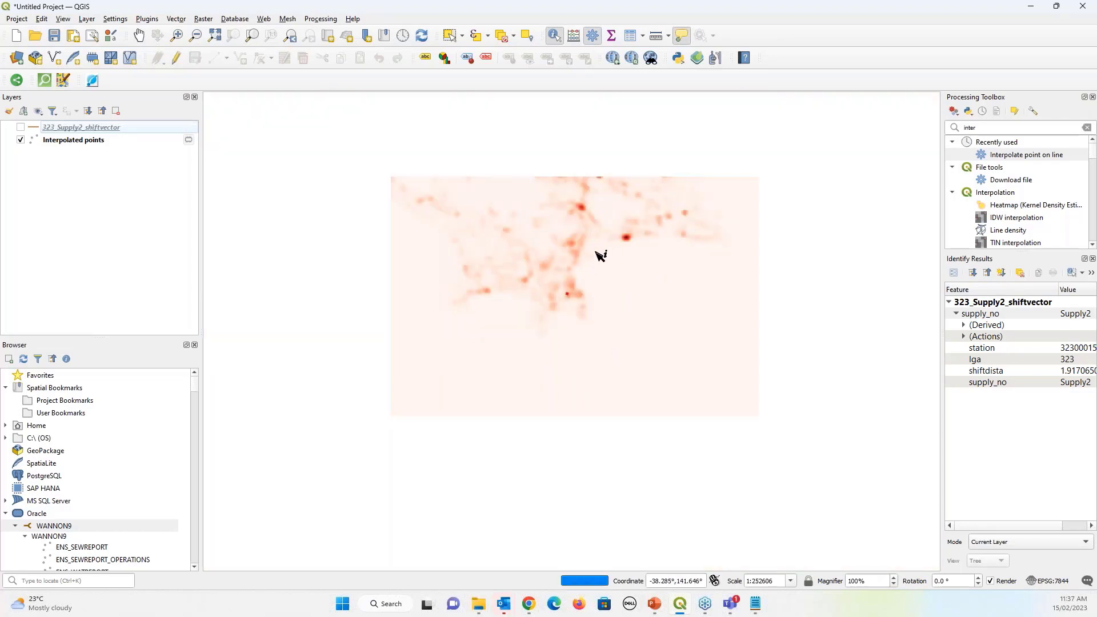
drag(560, 210, 737, 390)
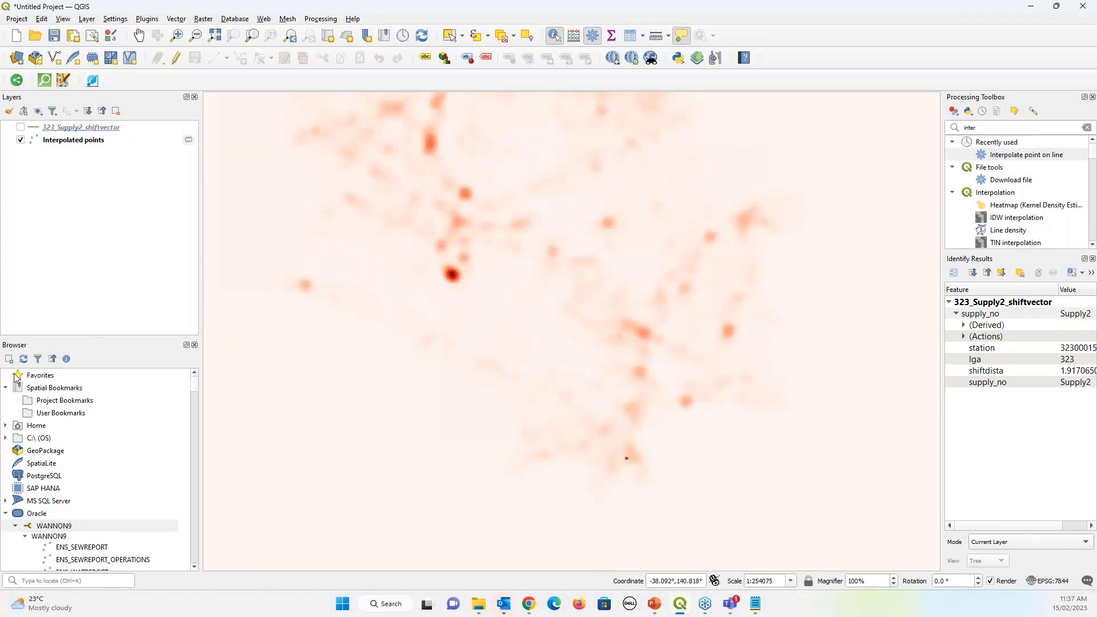
key(alt+Tab)
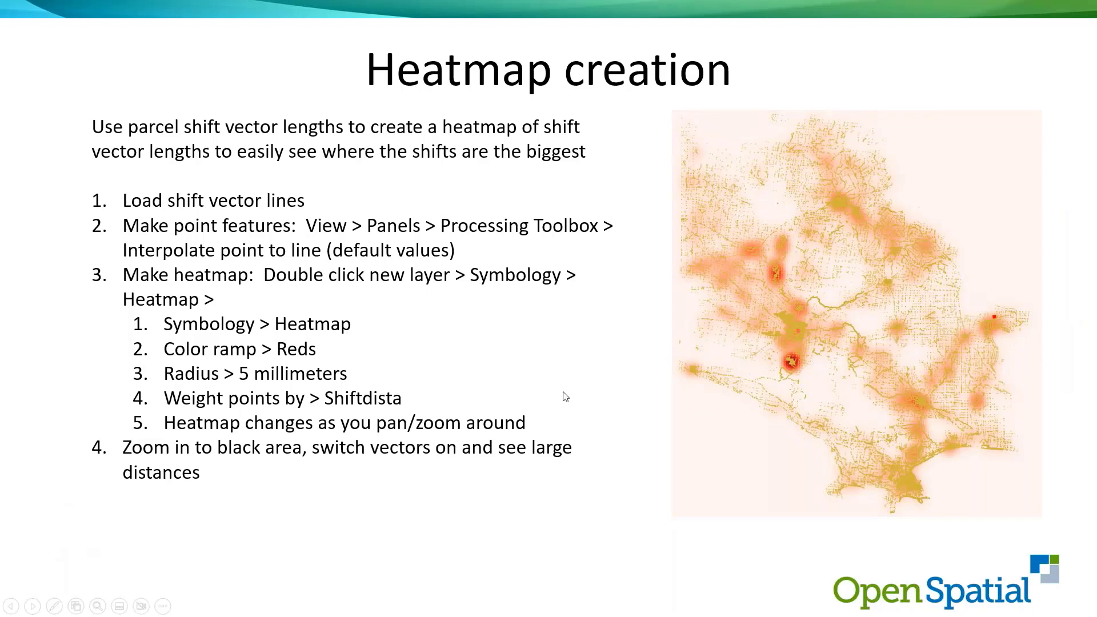
Advance past the 'Timestamped data from Munsys Lineage' slide and switch back to QGIS
click(520, 345)
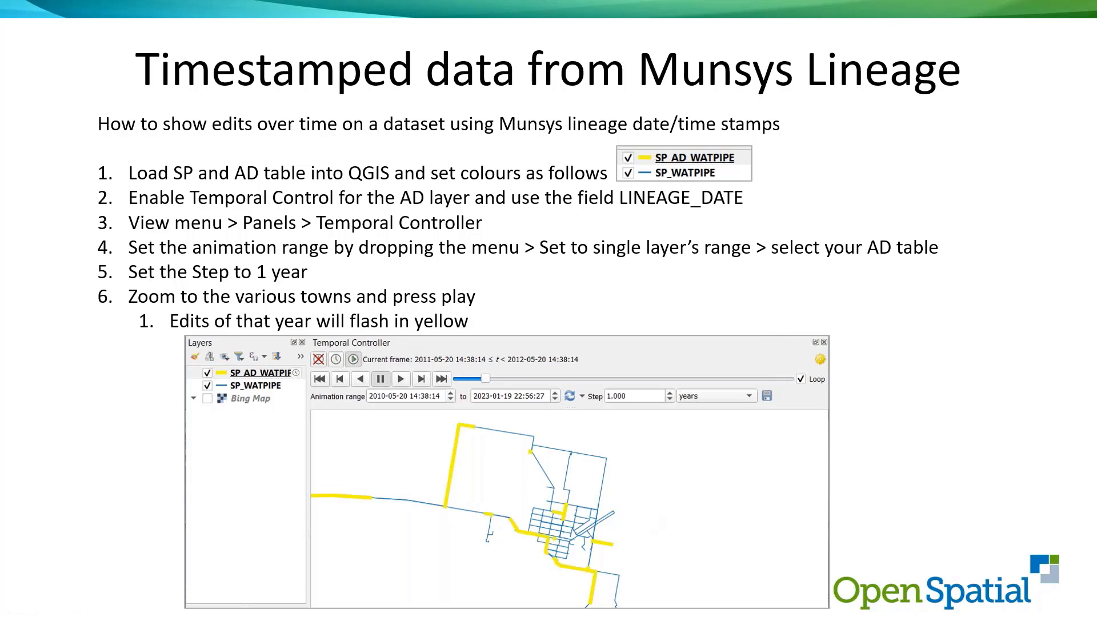
key(alt+Tab)
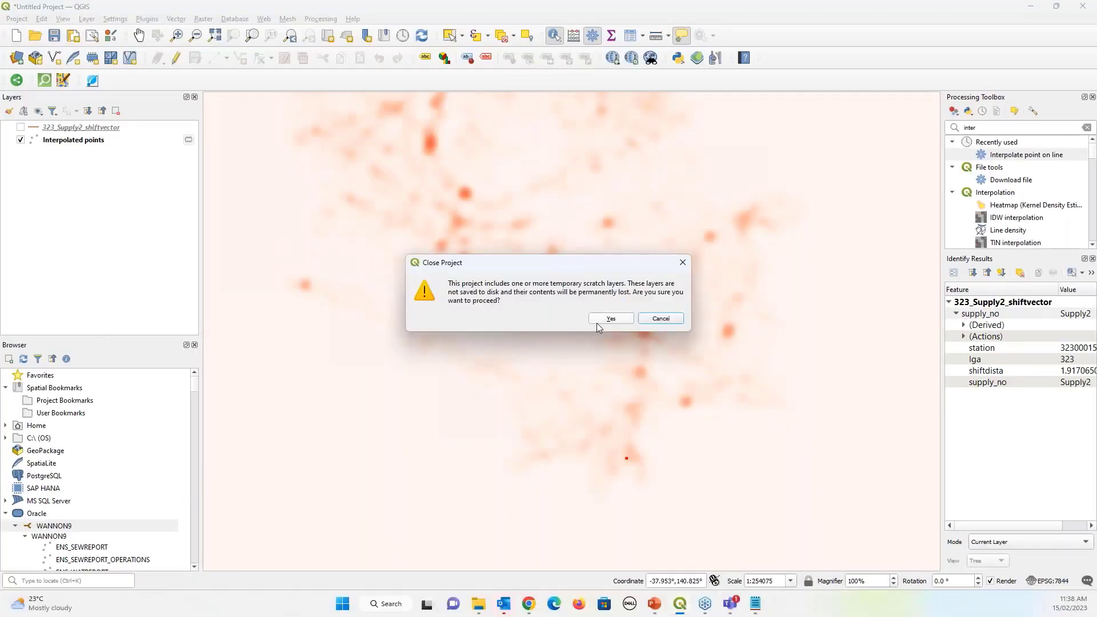
Close the heatmap project without saving, set the project CRS to EPSG:7854, and select SP_AD_WATPIPE
click(610, 318)
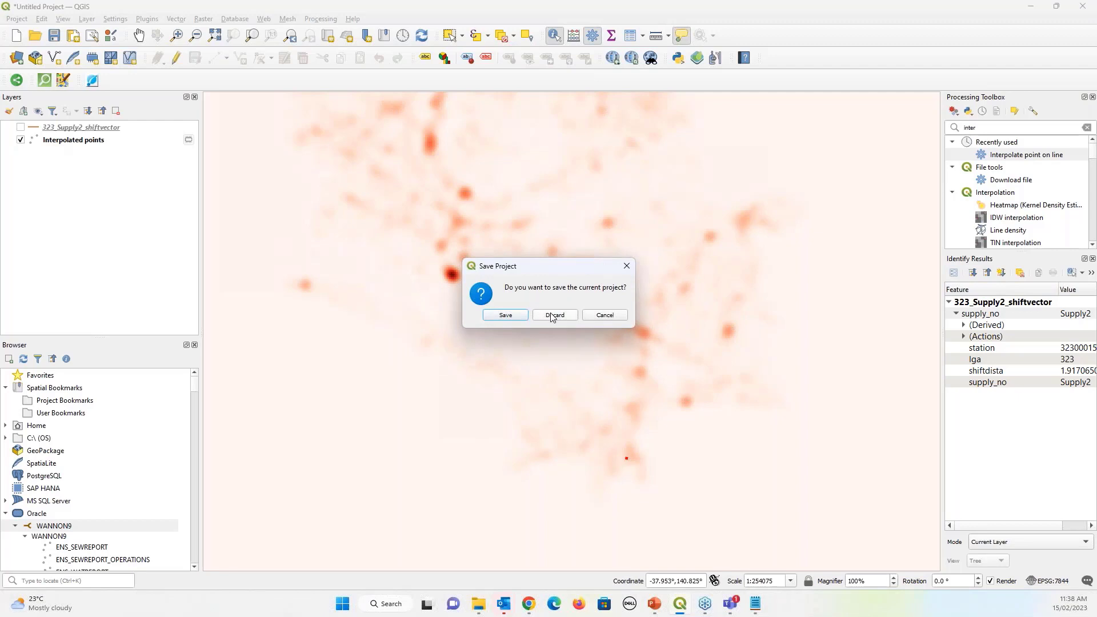
click(551, 315)
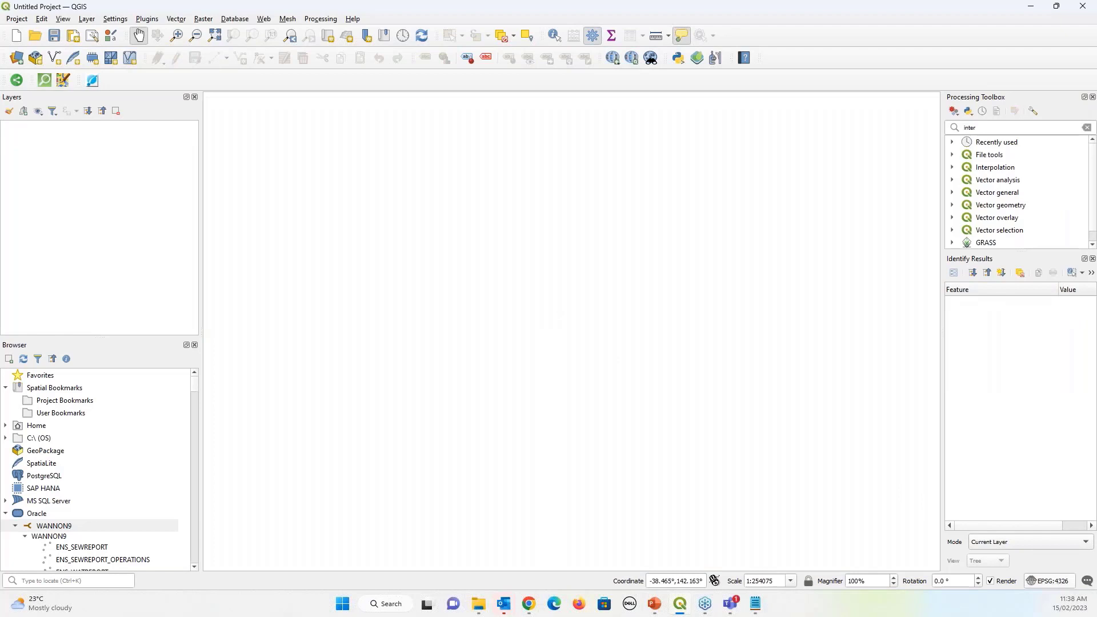
click(1045, 580)
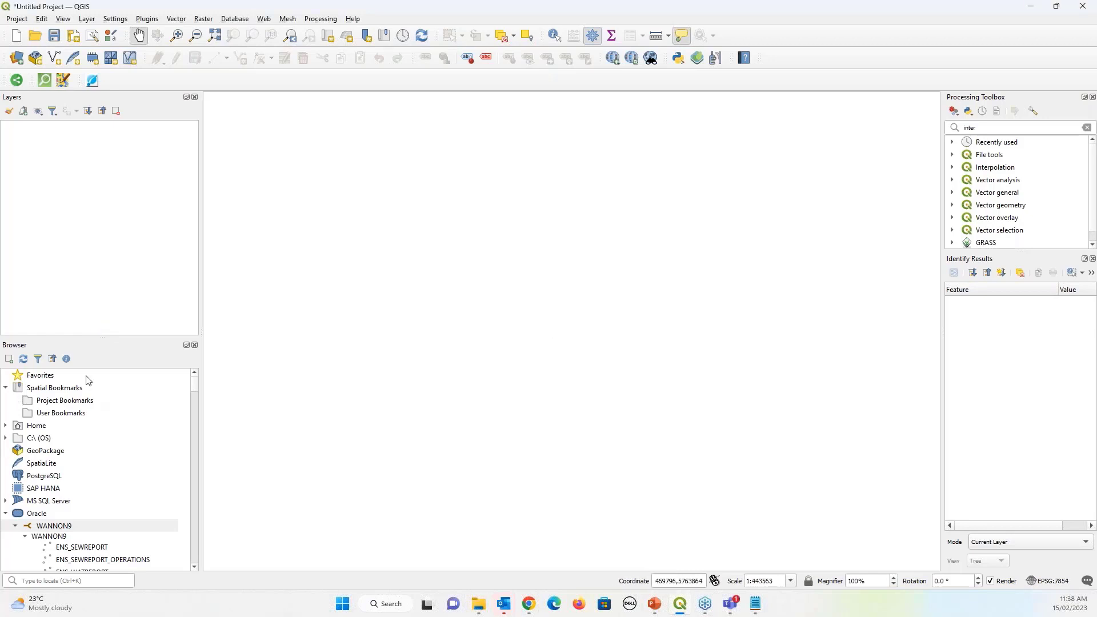
scroll(110, 452, down, 15)
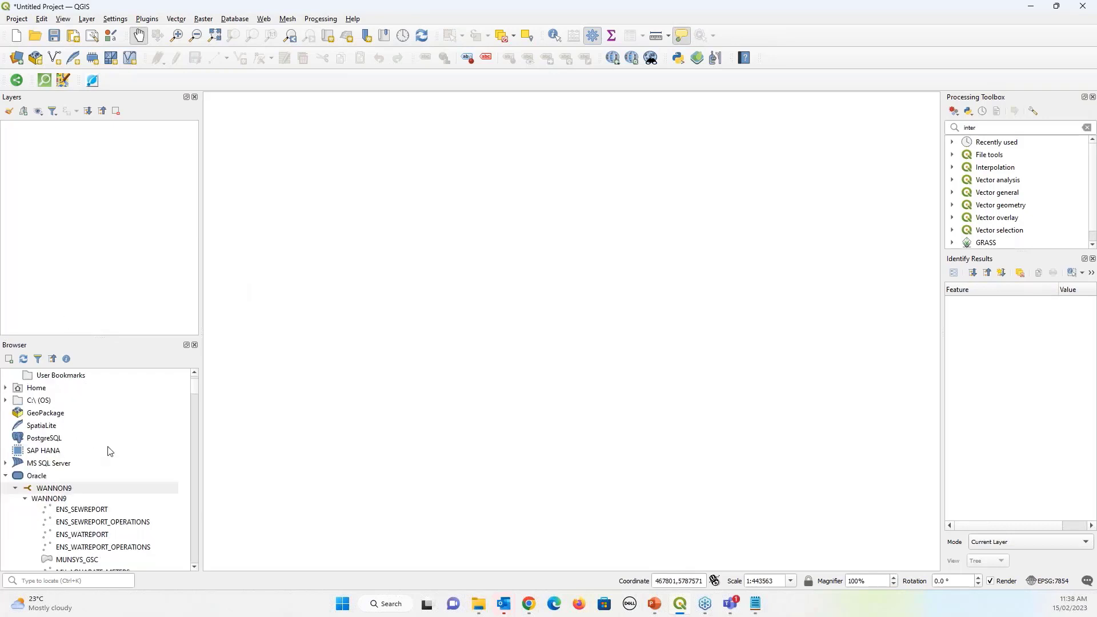
scroll(110, 462, up, 8)
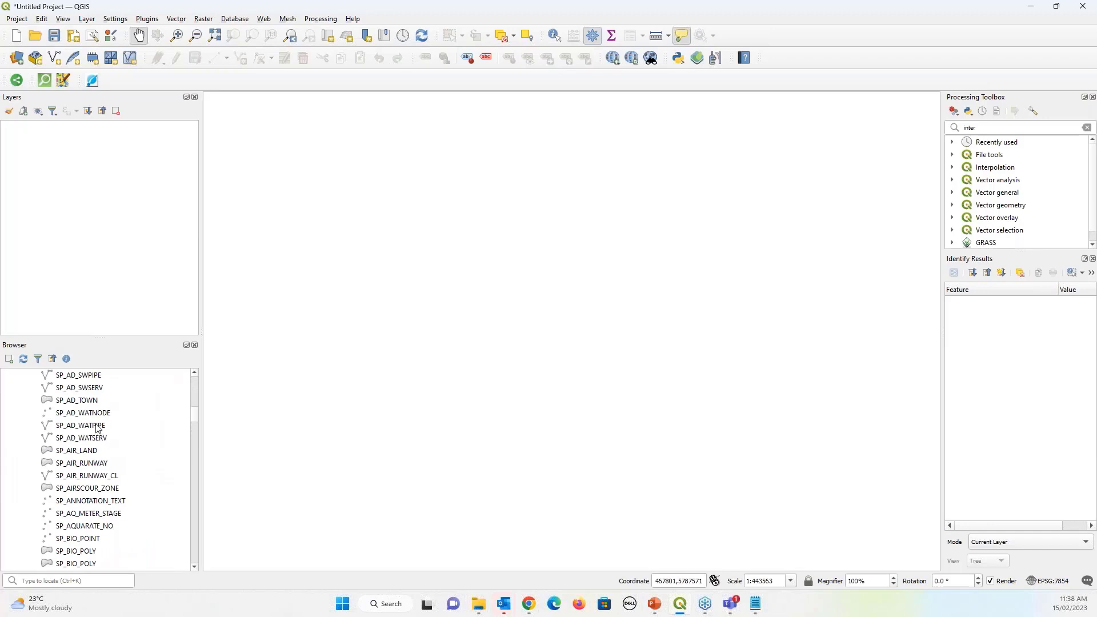
click(83, 429)
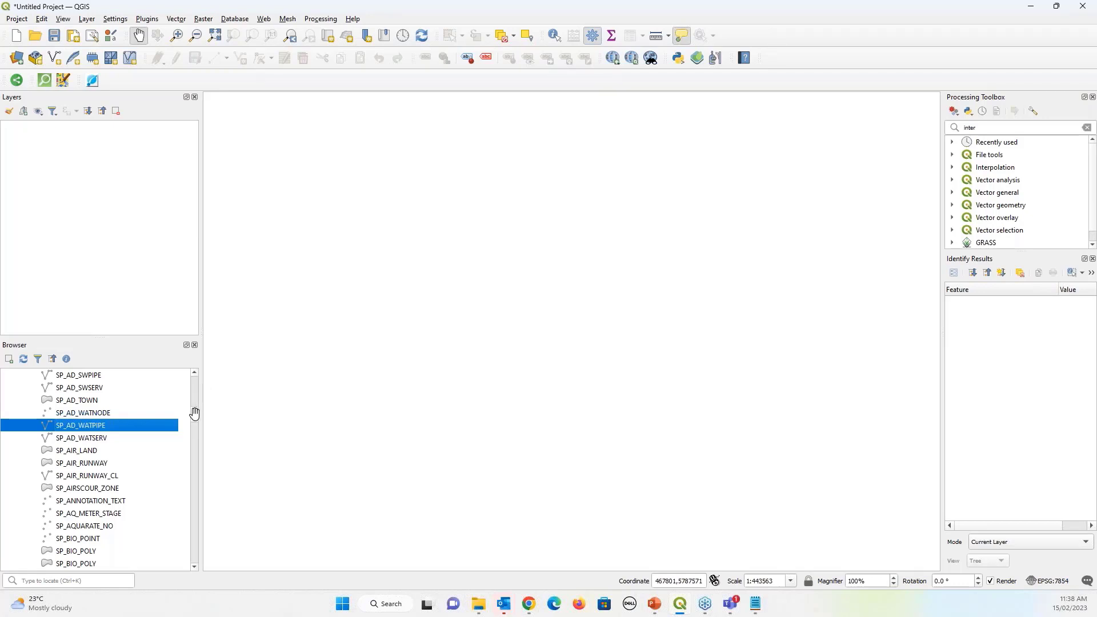
Add SP_AD_WATPIPE and SP_WATPIPE from Oracle, ordering SP_AD_WATPIPE above SP_WATPIPE
drag(194, 413, 192, 521)
click(83, 466)
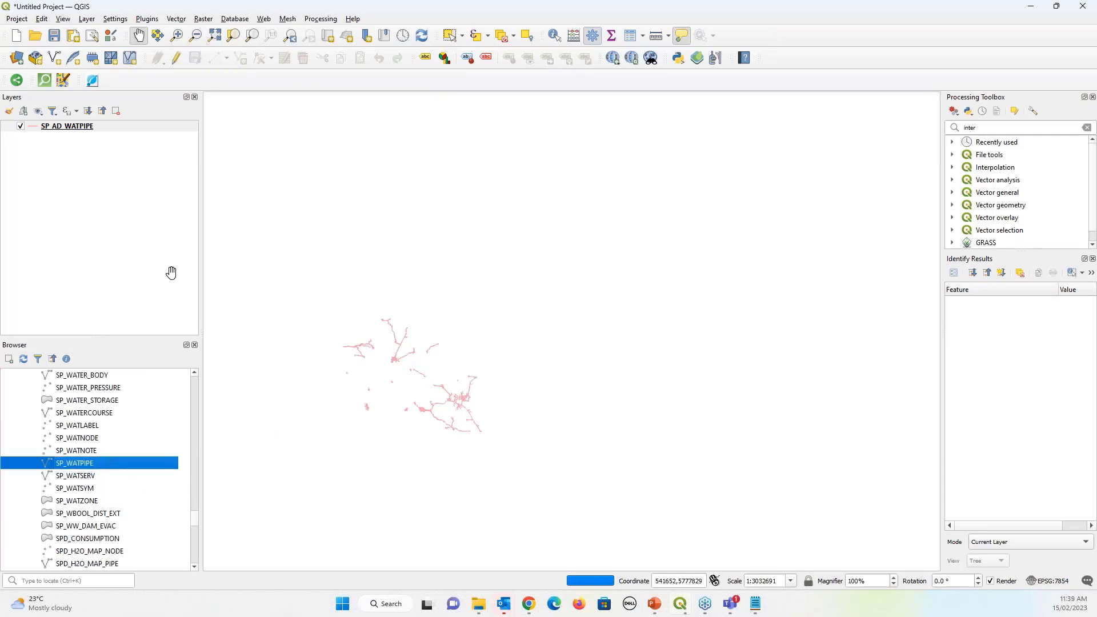
key(Return)
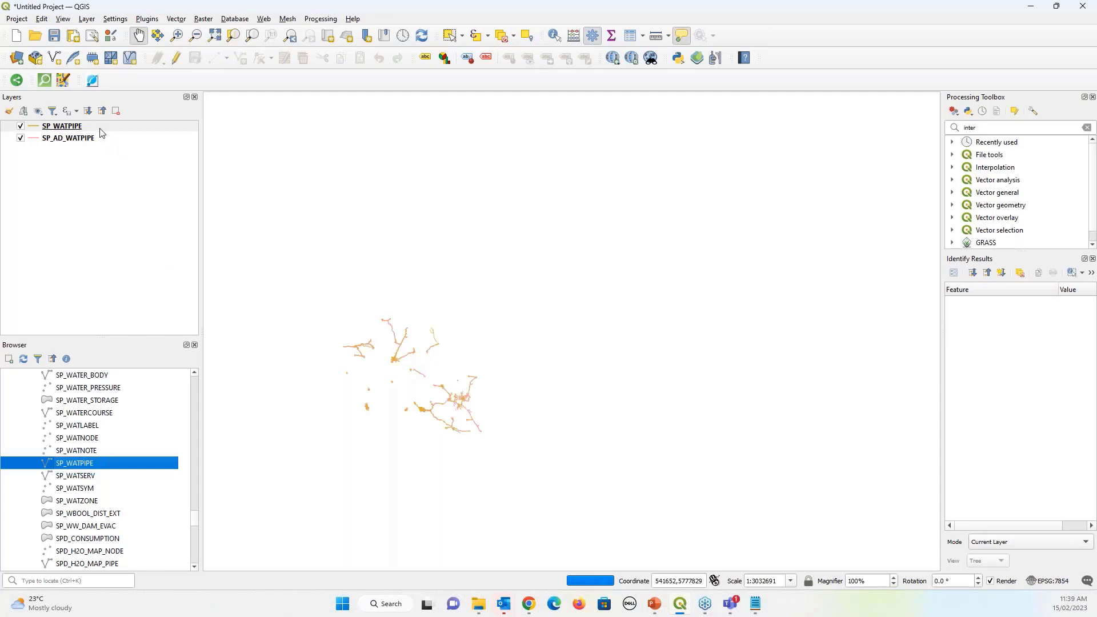
click(103, 128)
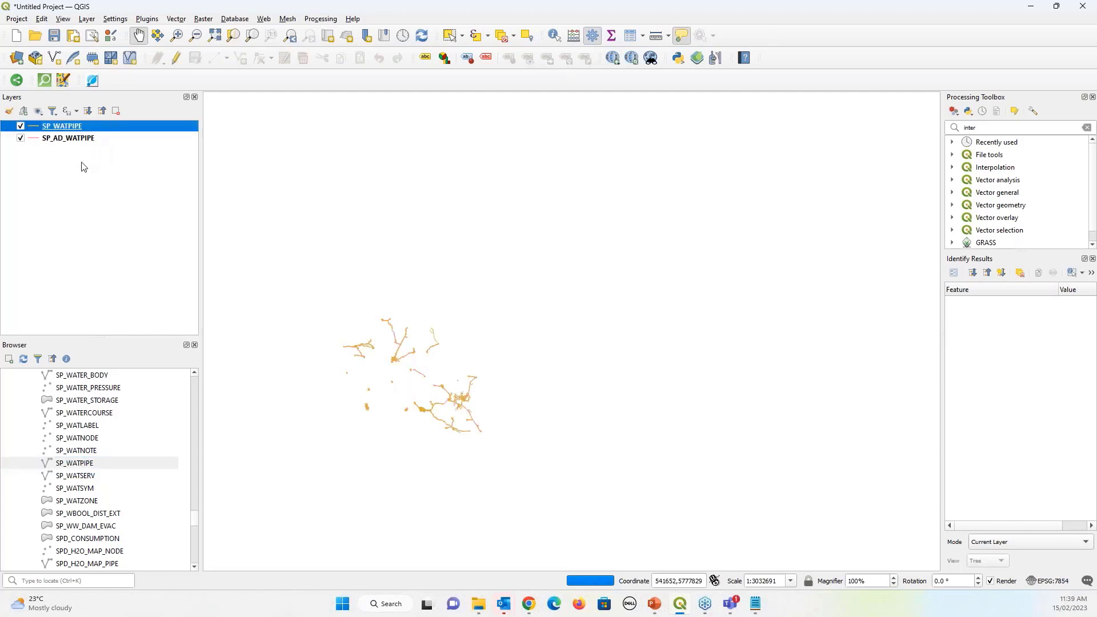
drag(69, 138, 68, 123)
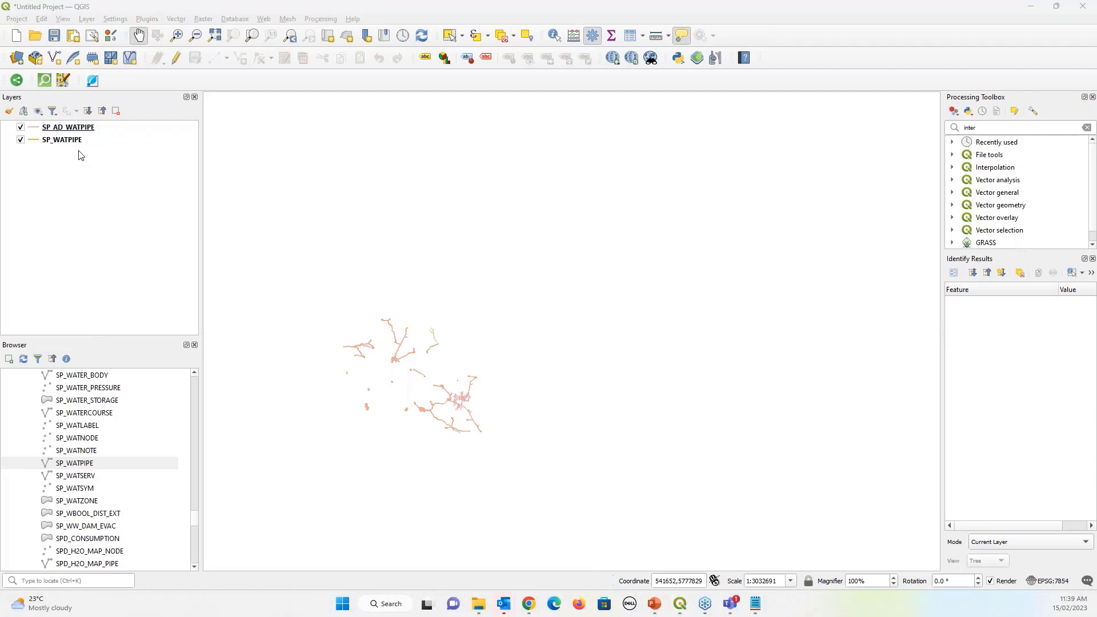
Style SP_AD_WATPIPE as a simple golden-yellow line 1.26 mm wide
double_click(36, 131)
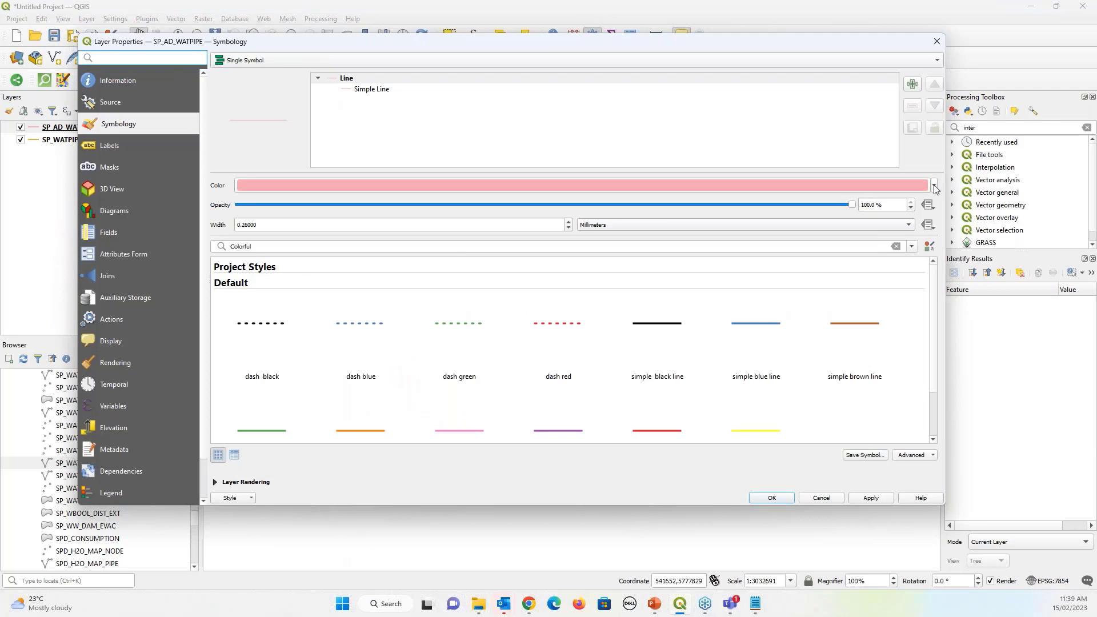
click(934, 185)
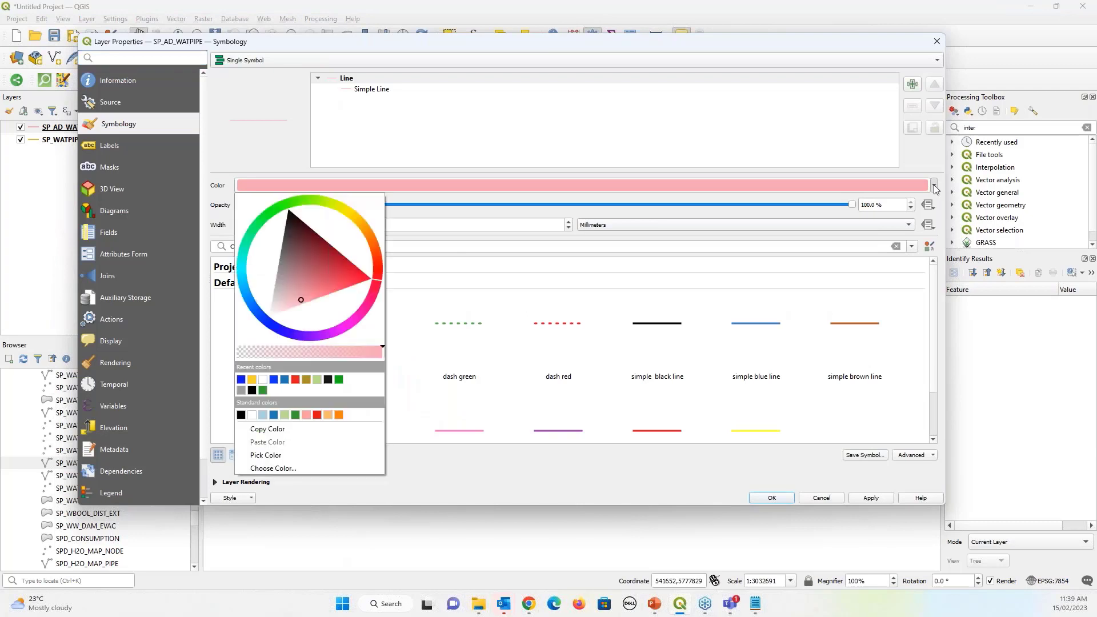
click(254, 382)
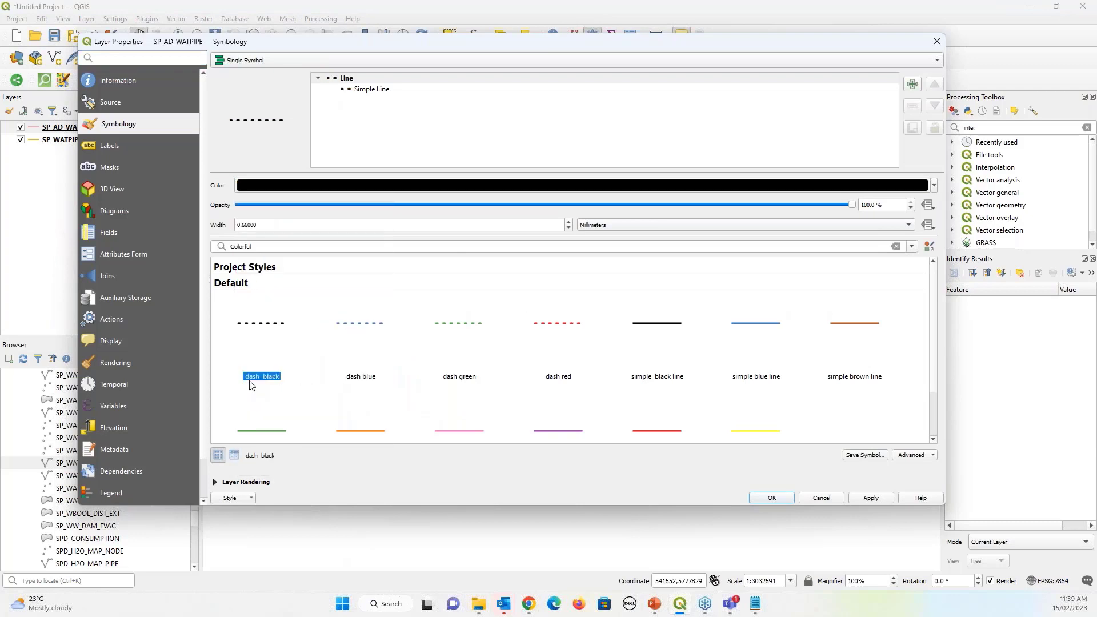
click(935, 185)
click(243, 337)
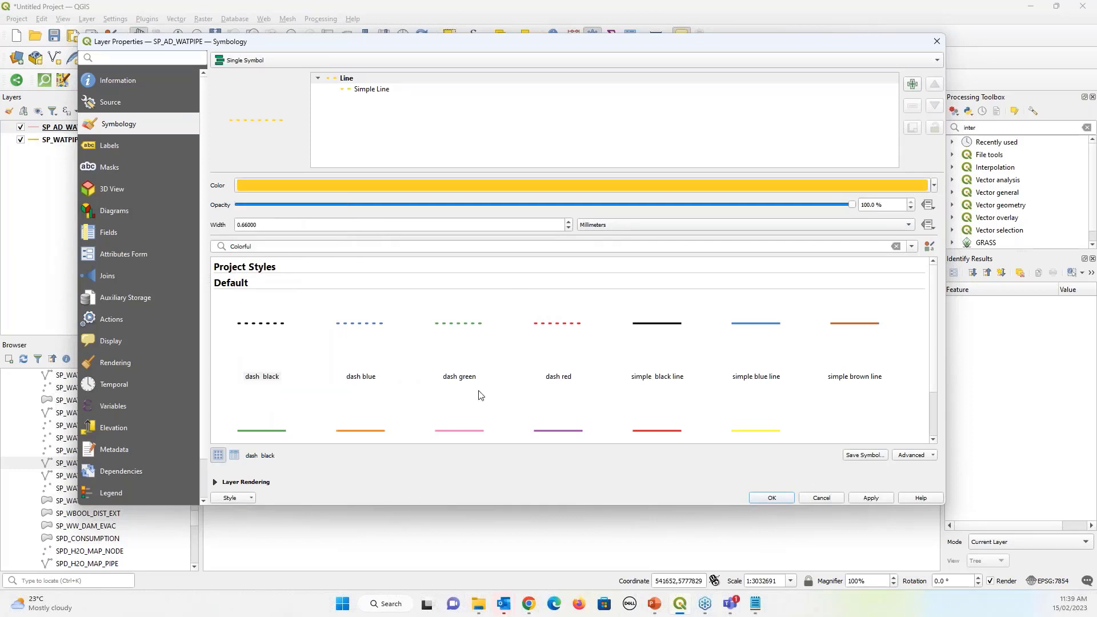
click(762, 432)
click(934, 185)
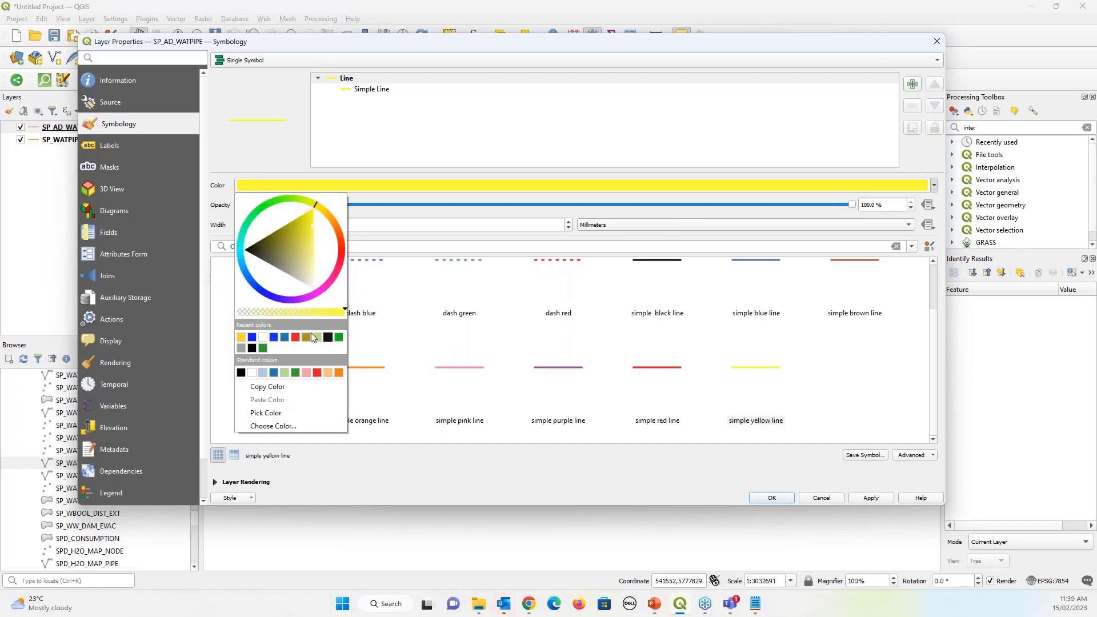
click(241, 337)
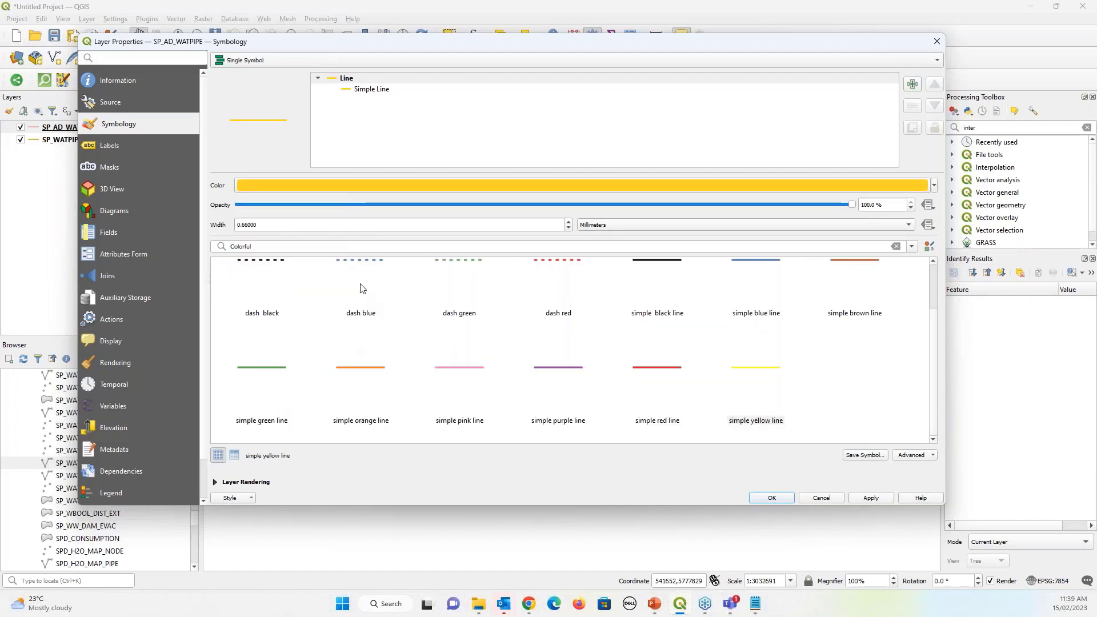
click(569, 222)
click(569, 222)
click(569, 221)
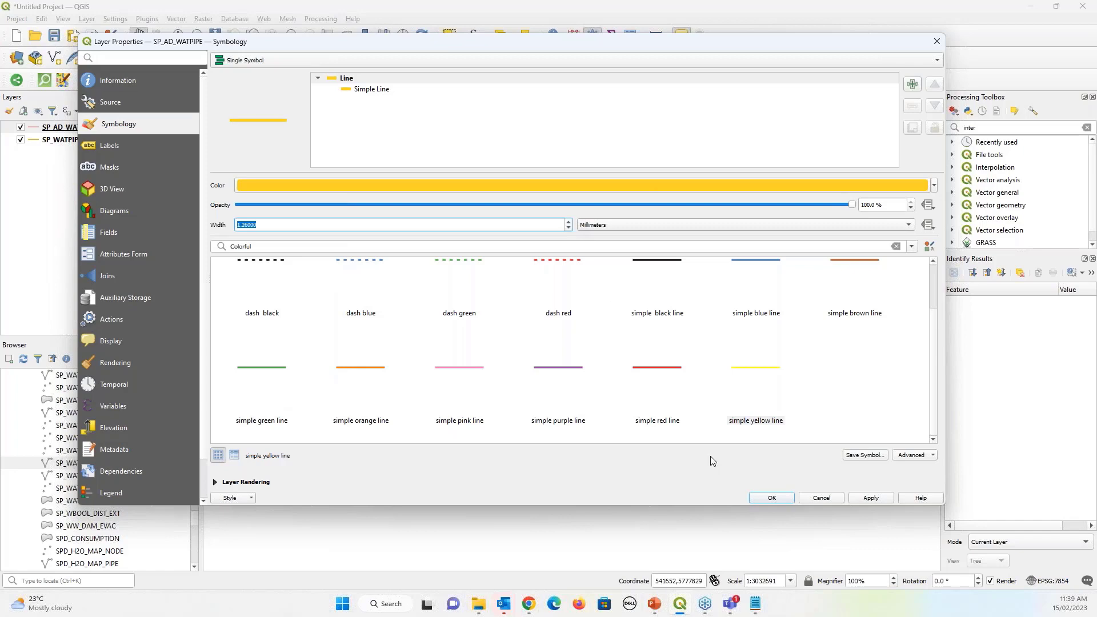
click(868, 500)
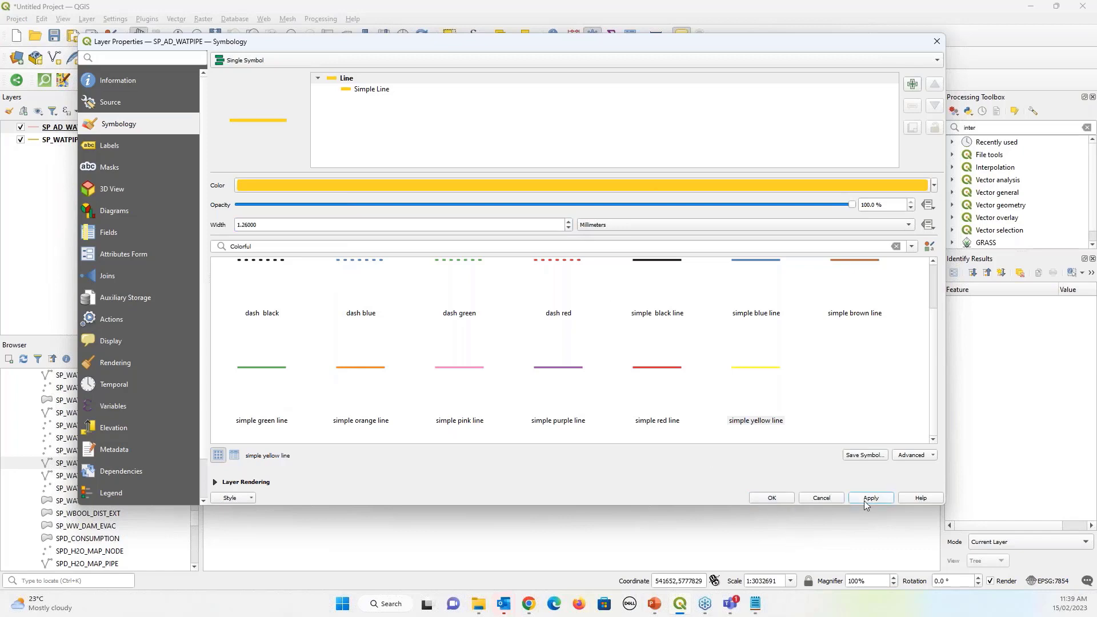
click(772, 499)
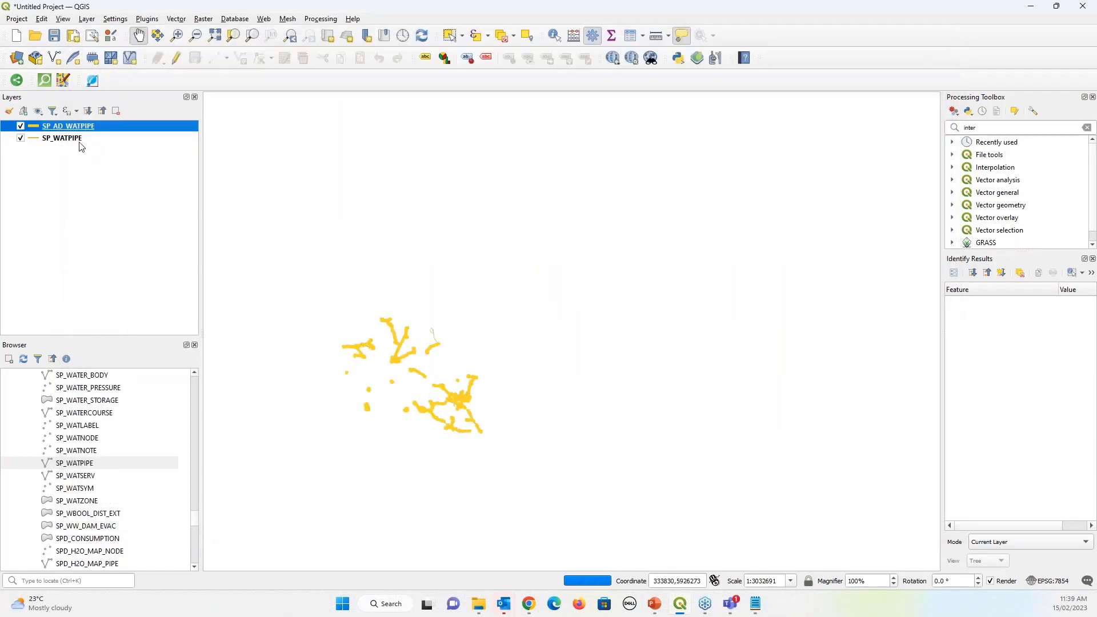
Change SP_WATPIPE's line colour to blue
click(35, 140)
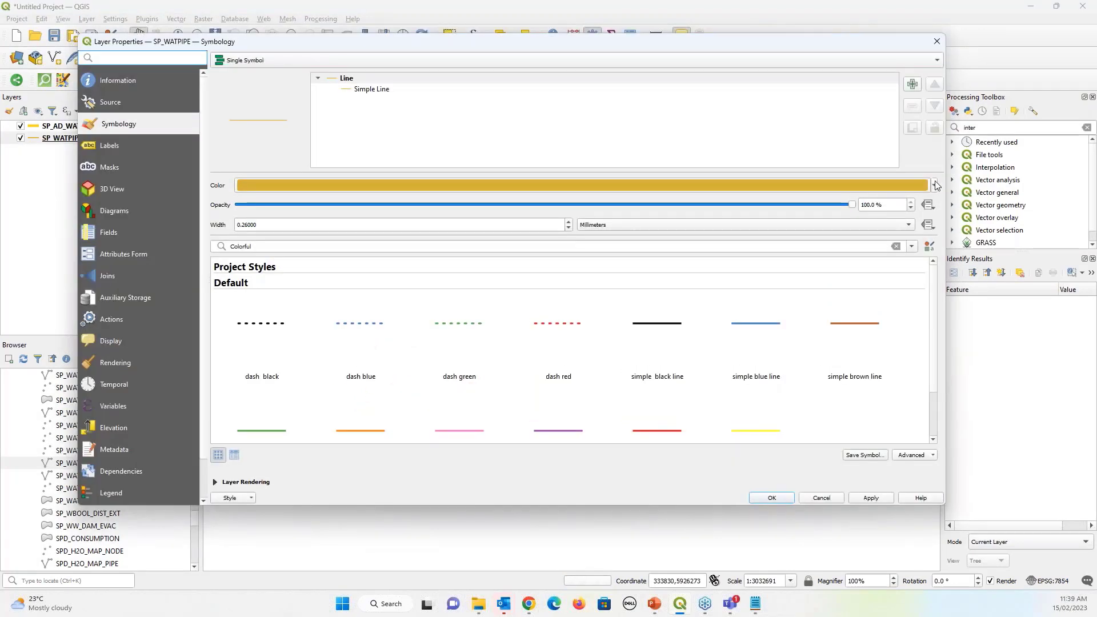
click(935, 184)
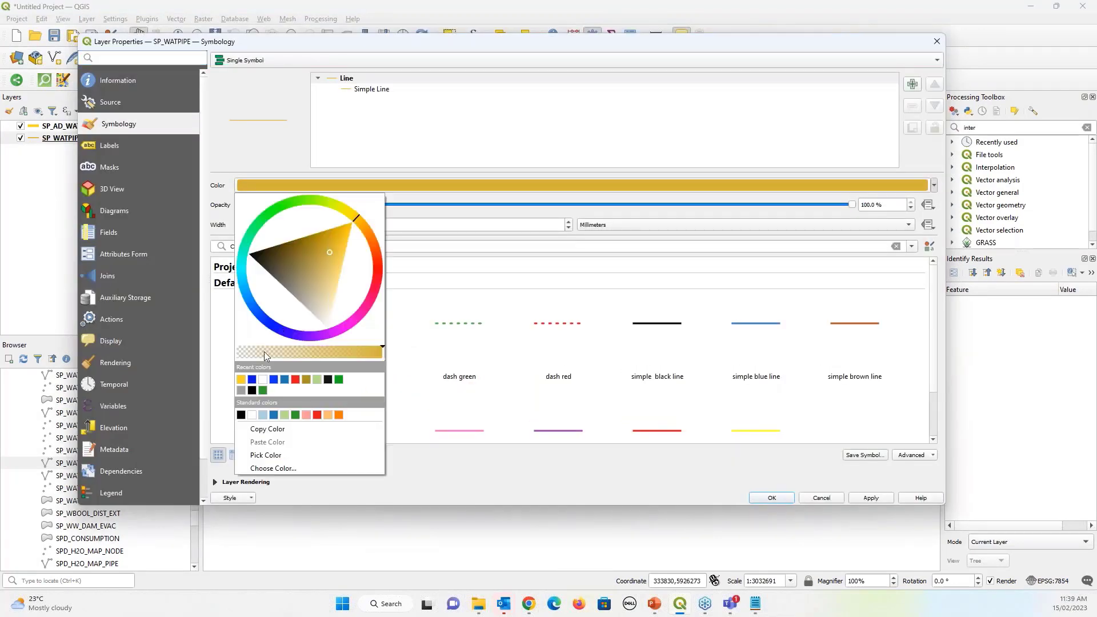
click(240, 378)
click(867, 497)
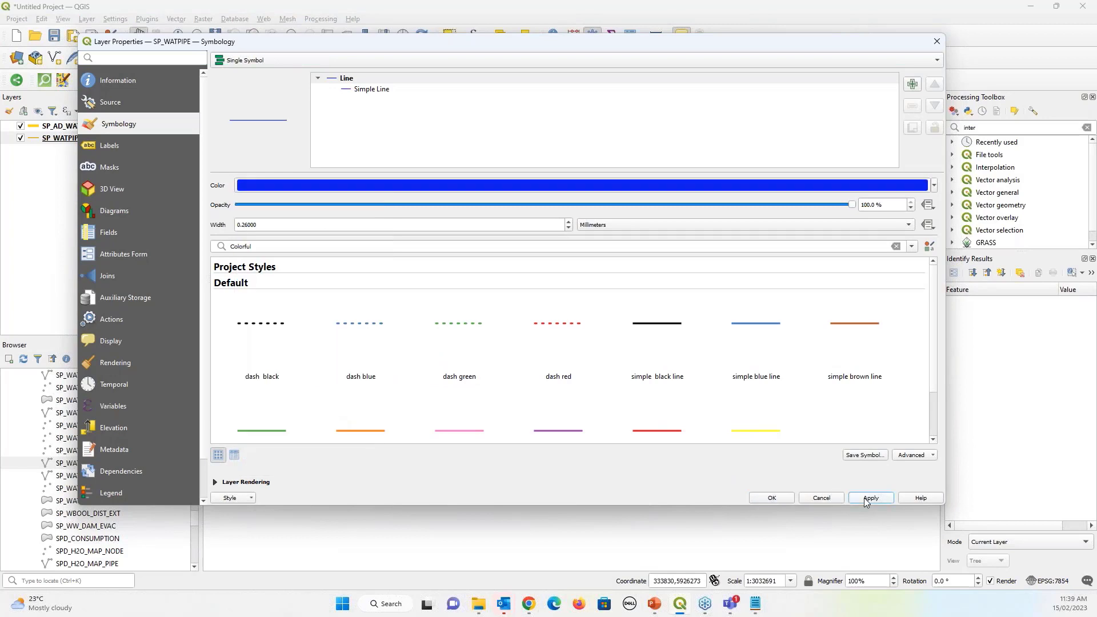
click(771, 497)
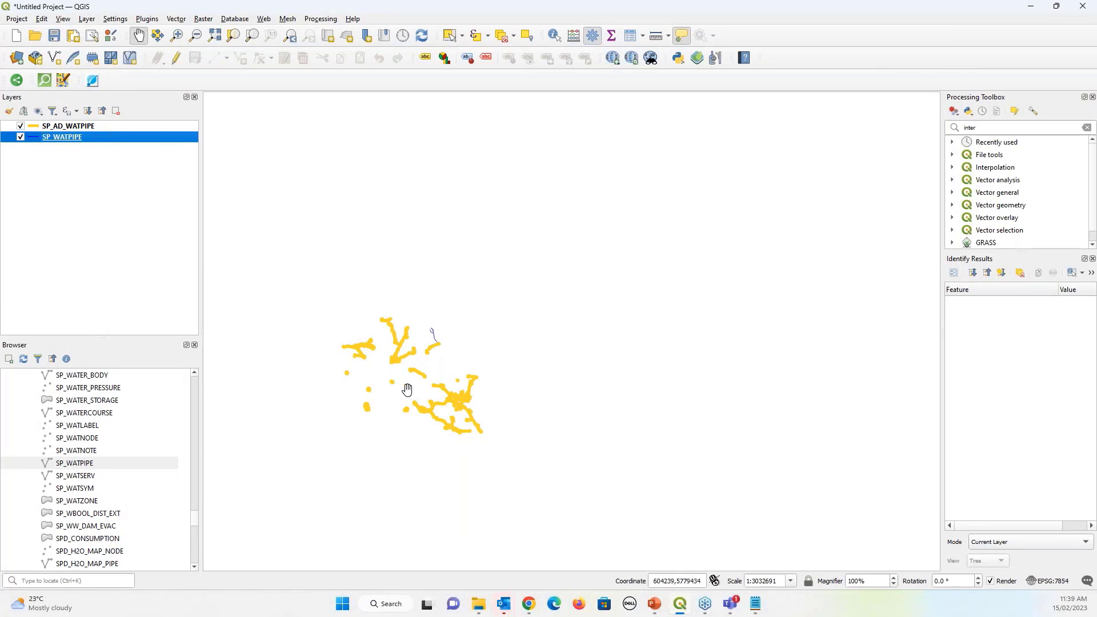
Zoom in and centre the map on the blue pipe network around the town
scroll(416, 380, up, 3)
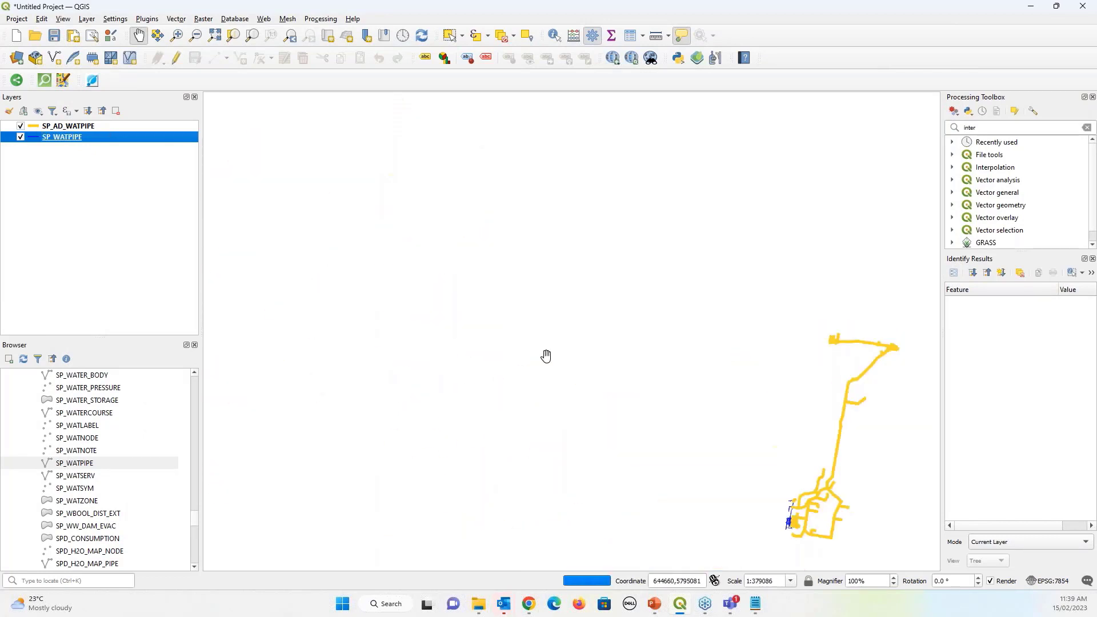
scroll(624, 419, up, 2)
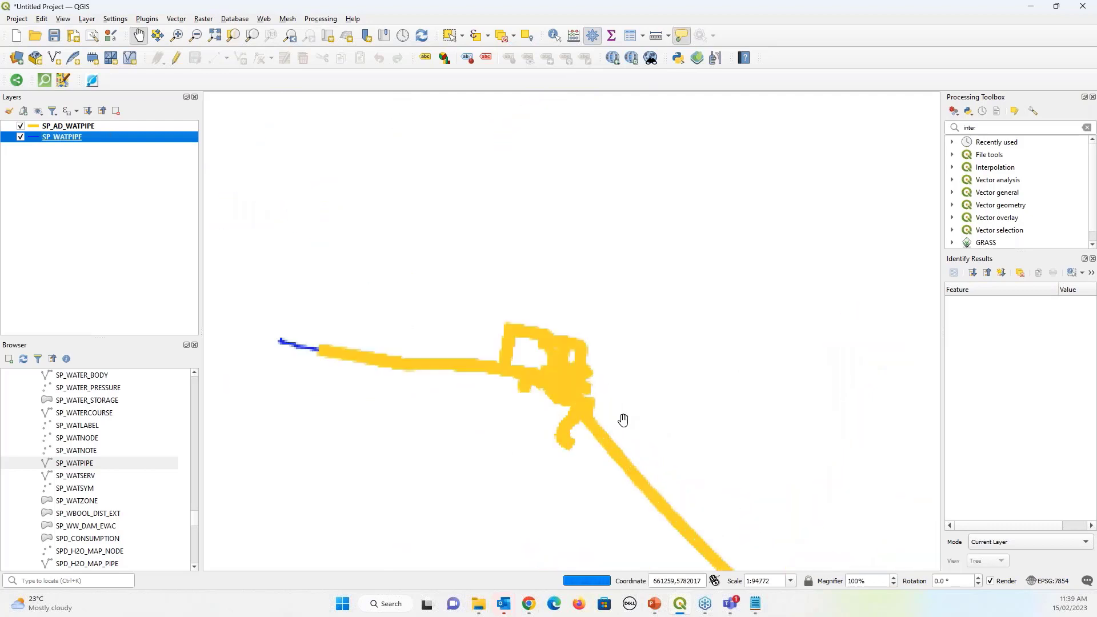
scroll(615, 410, up, 1)
drag(463, 385, 534, 379)
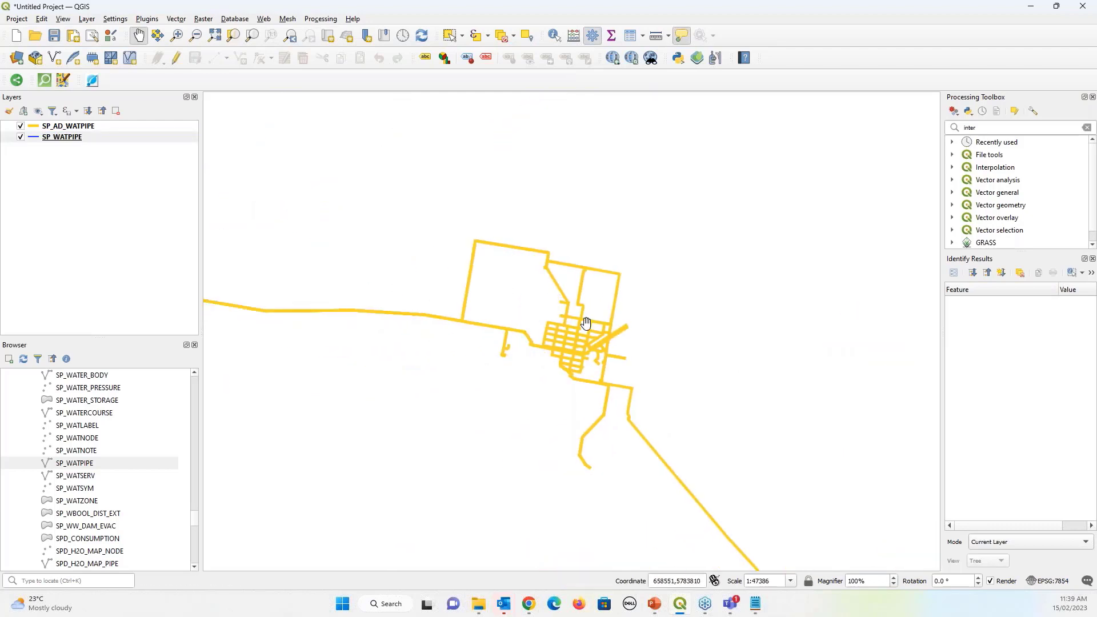
Hide SP_AD_WATPIPE and open its attribute table, listing 46572 features
click(21, 126)
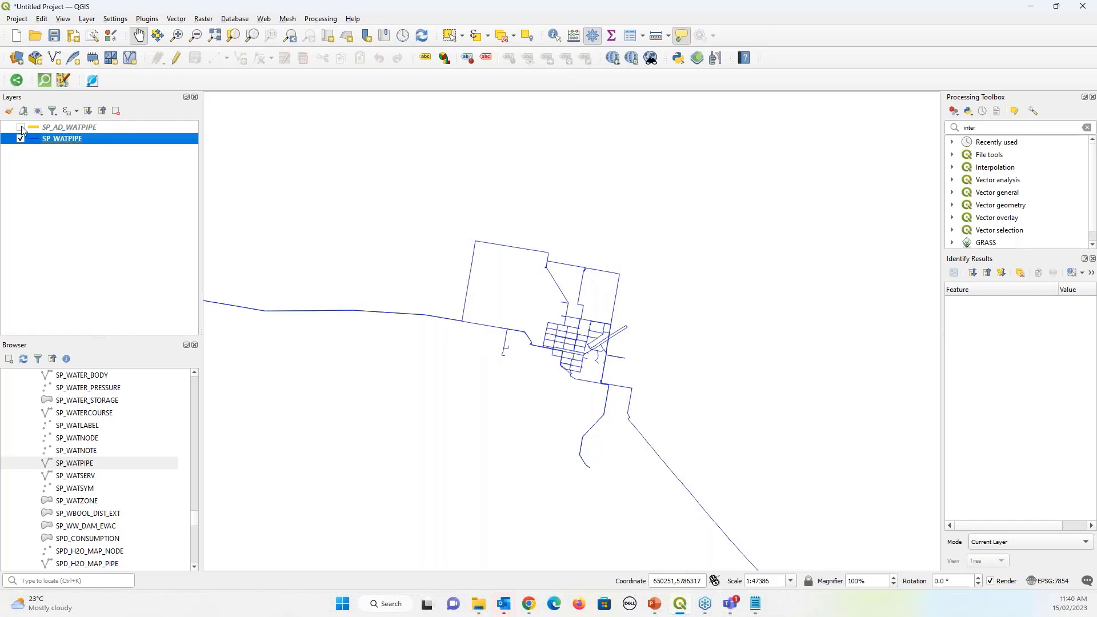
click(86, 127)
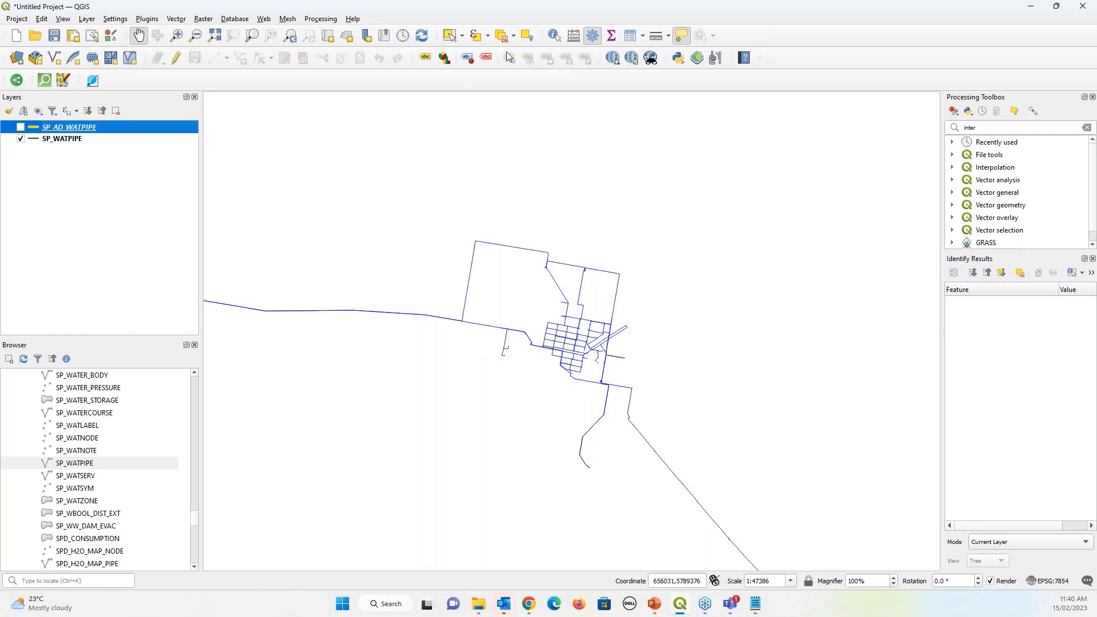
click(631, 35)
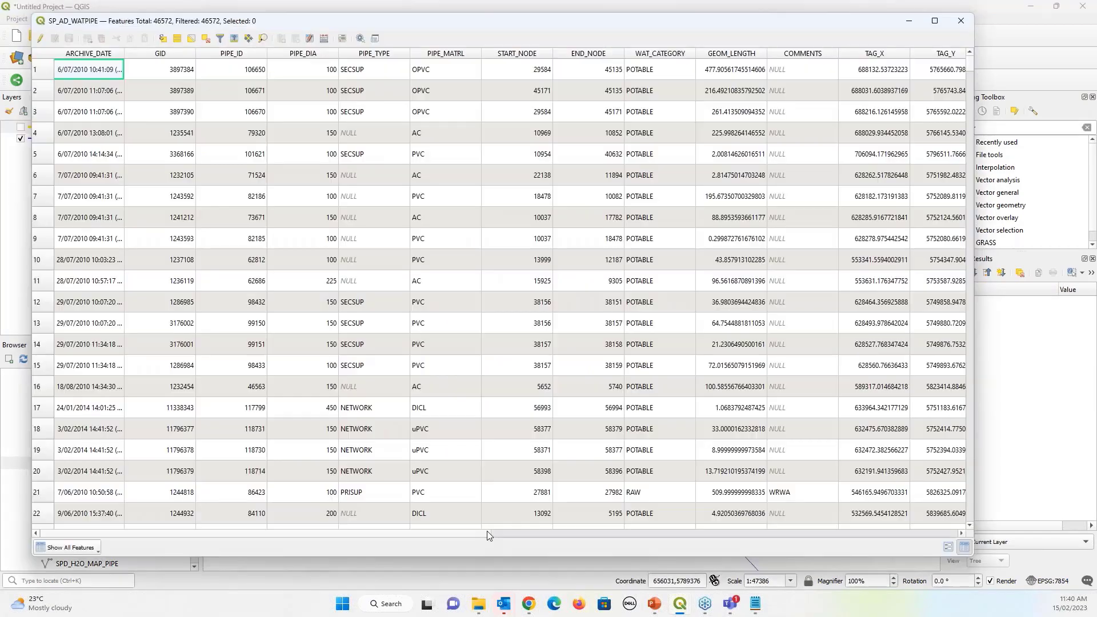
drag(486, 530, 903, 519)
double_click(545, 53)
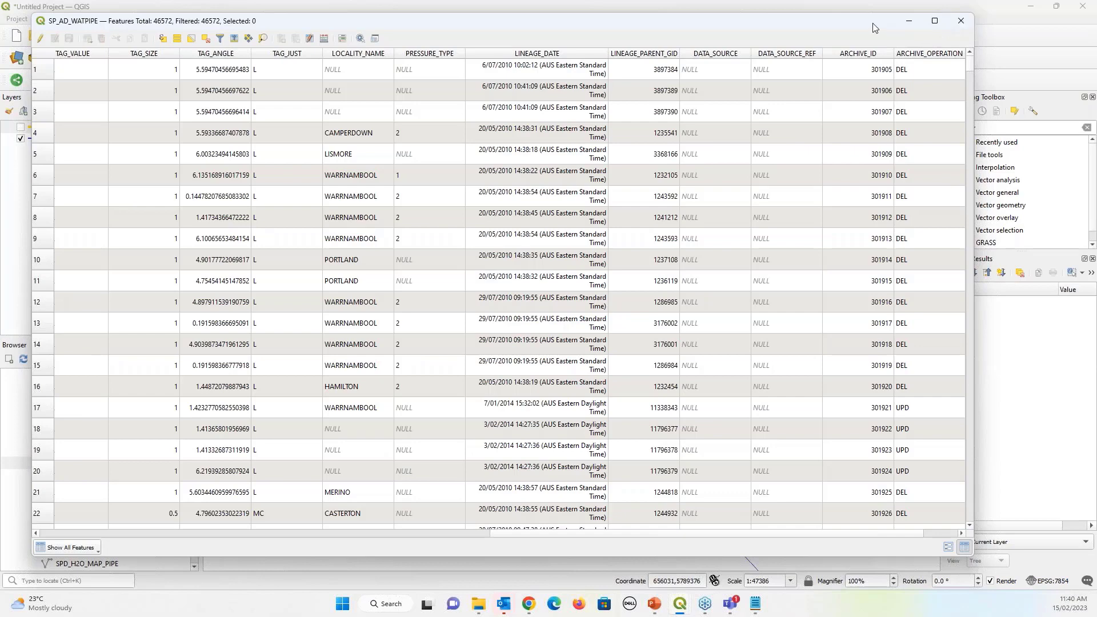
click(961, 23)
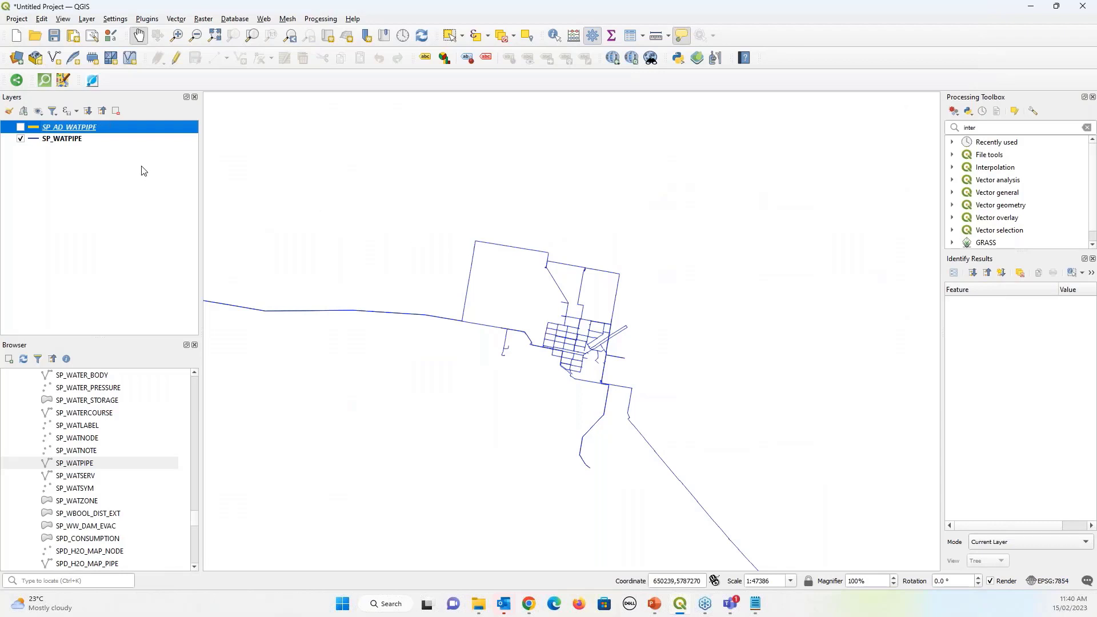
Enable dynamic temporal control on SP_AD_WATPIPE using the single Date/Time field LINEAGE_DATE
double_click(131, 133)
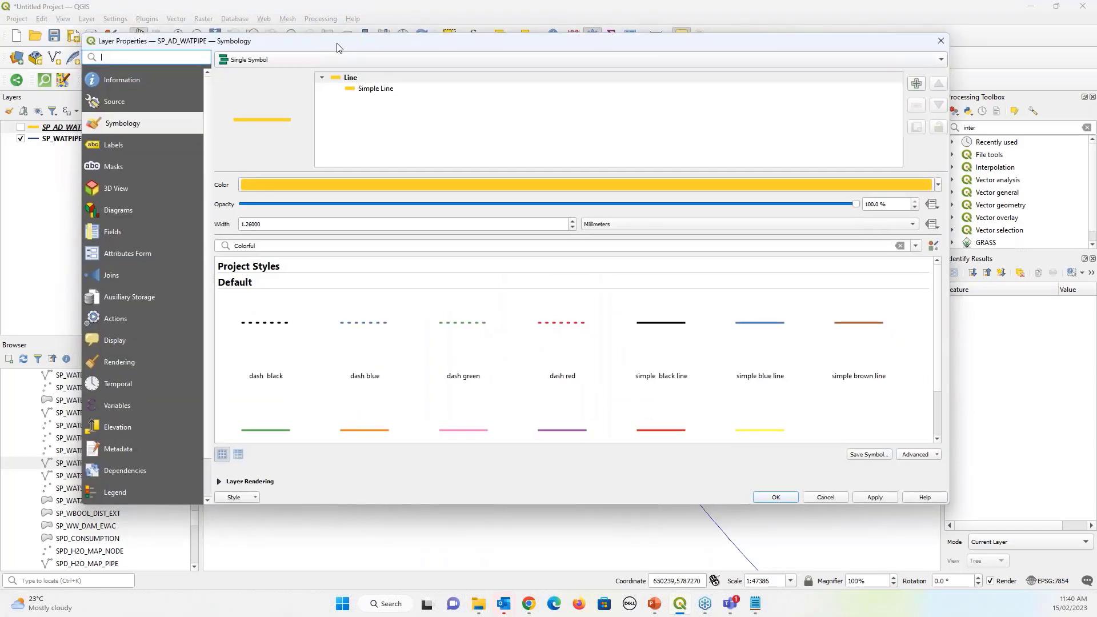
drag(337, 47, 432, 42)
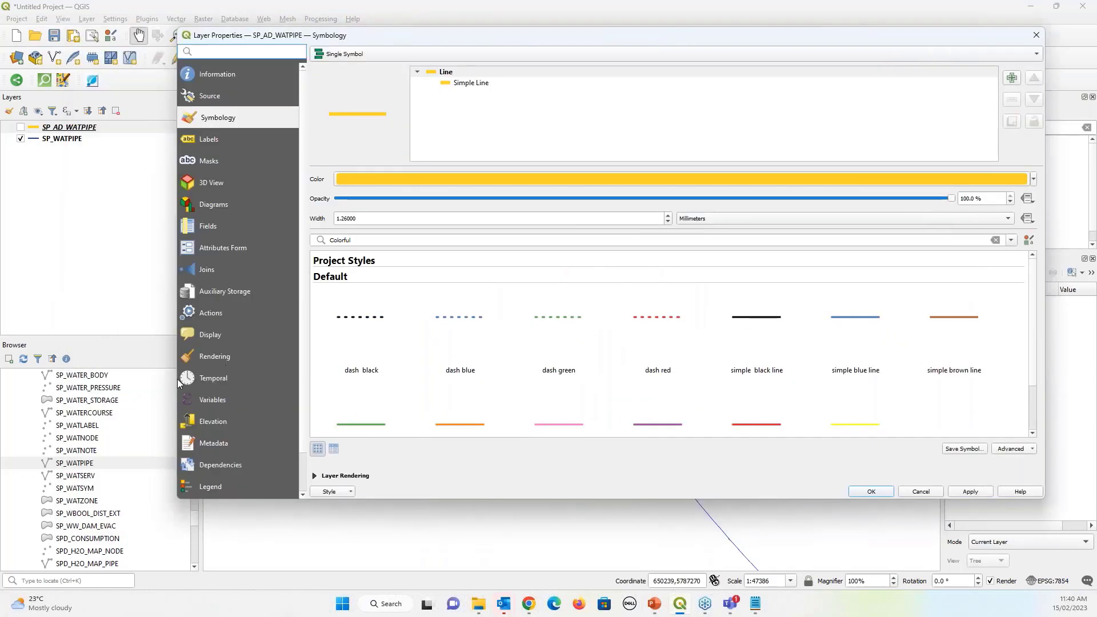
click(215, 378)
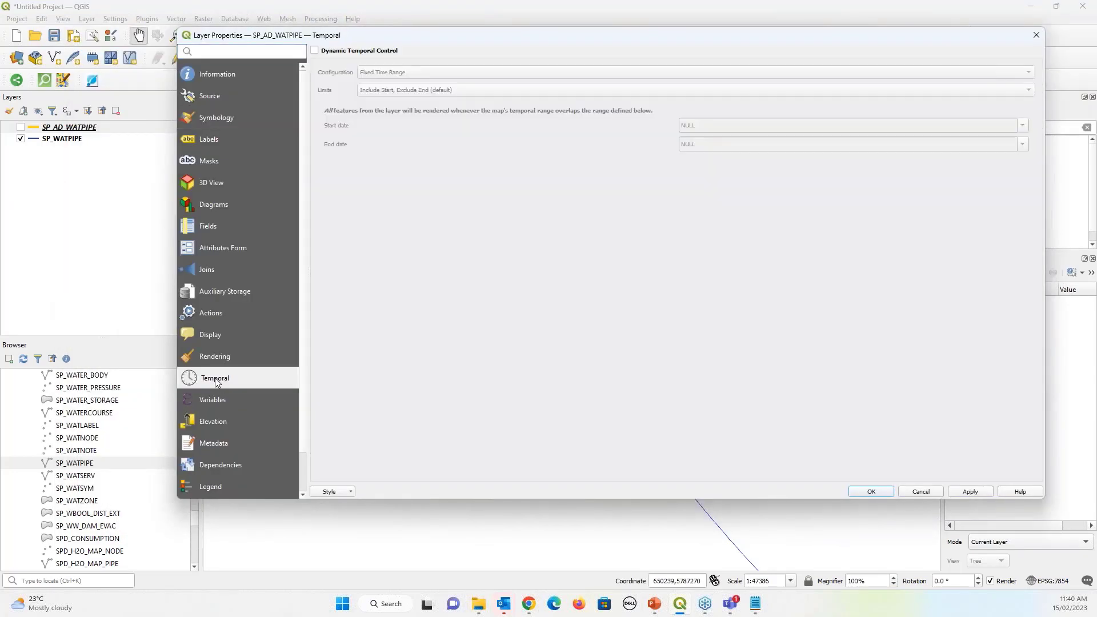
click(351, 52)
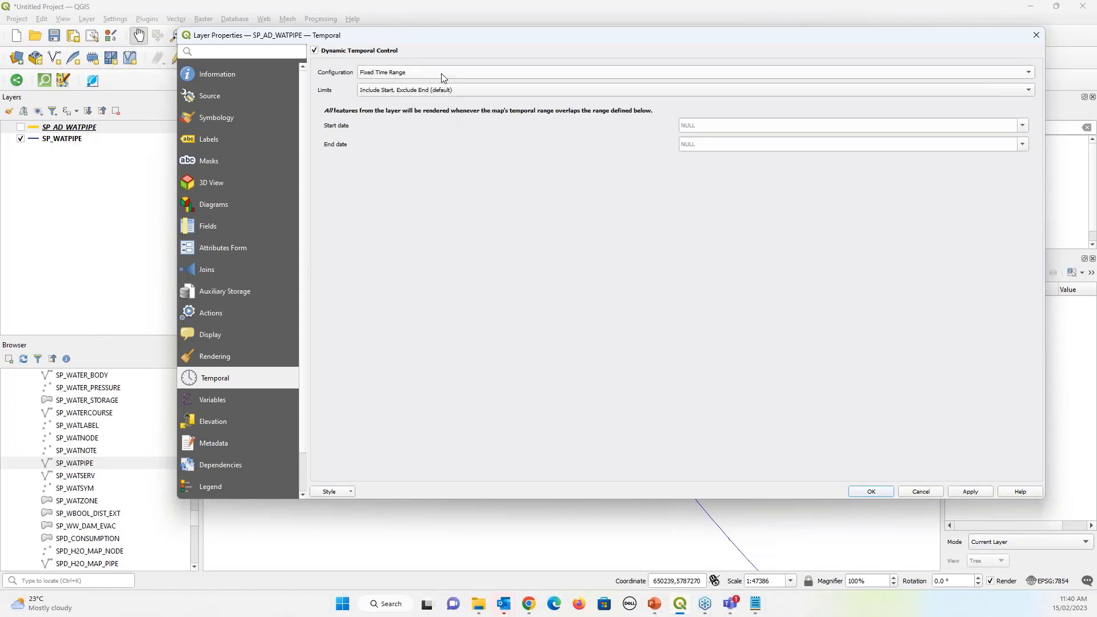
click(443, 77)
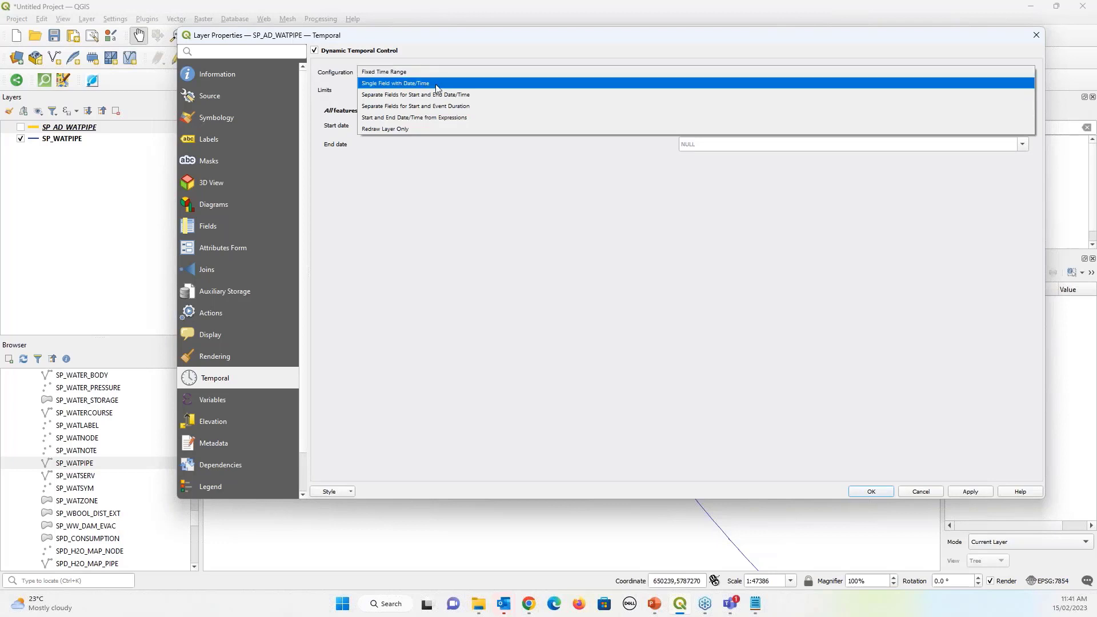
click(437, 86)
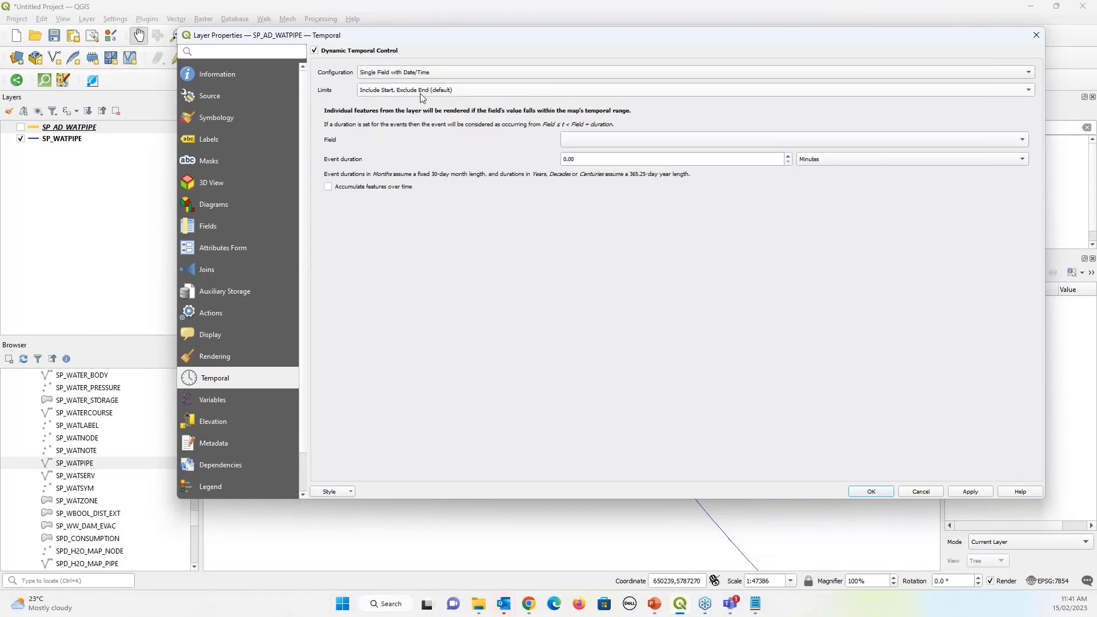
click(992, 142)
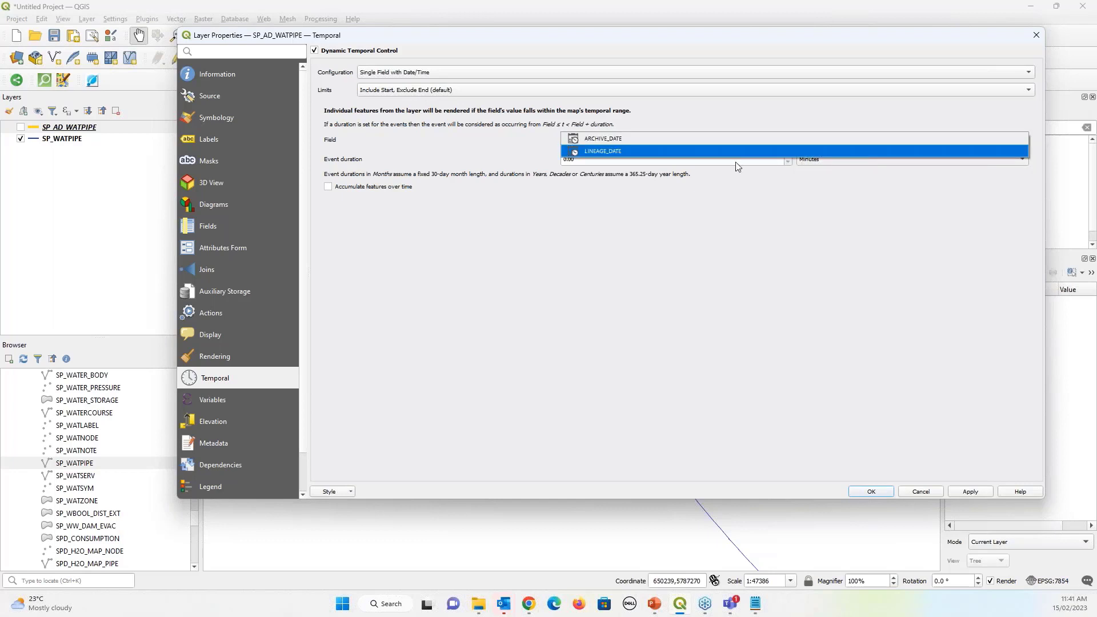
click(606, 152)
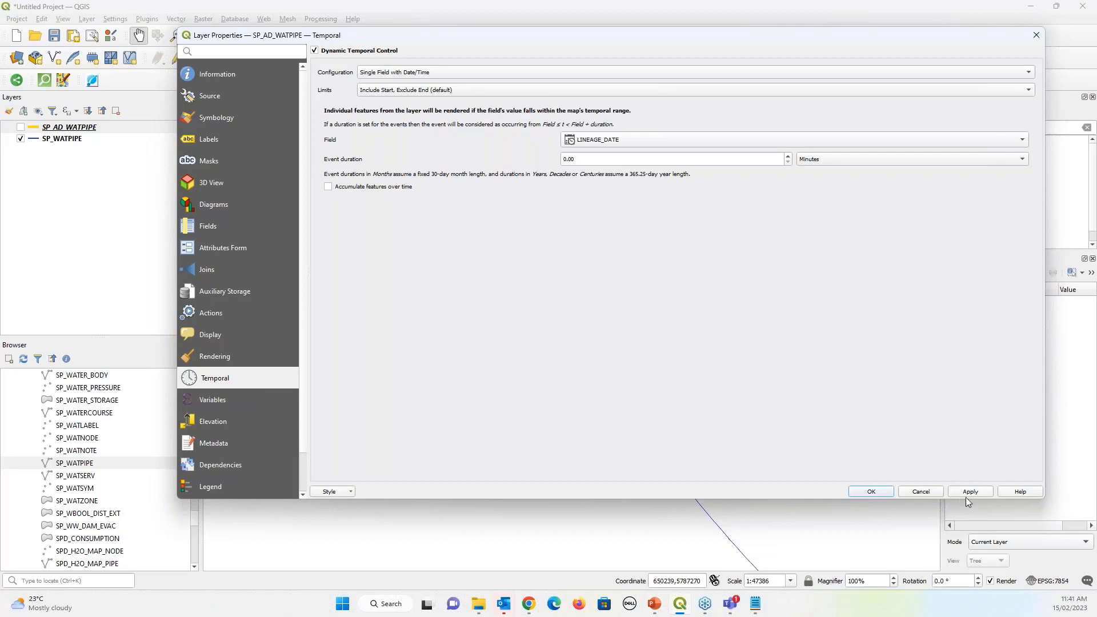
click(871, 492)
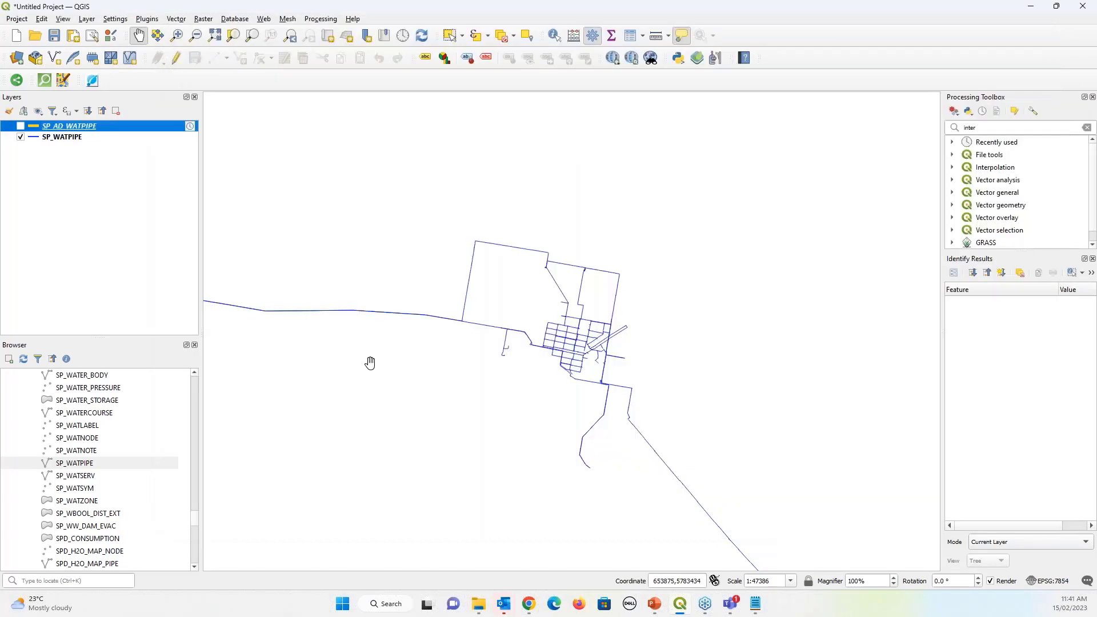
Show the Temporal Controller panel via View > Panels
click(64, 21)
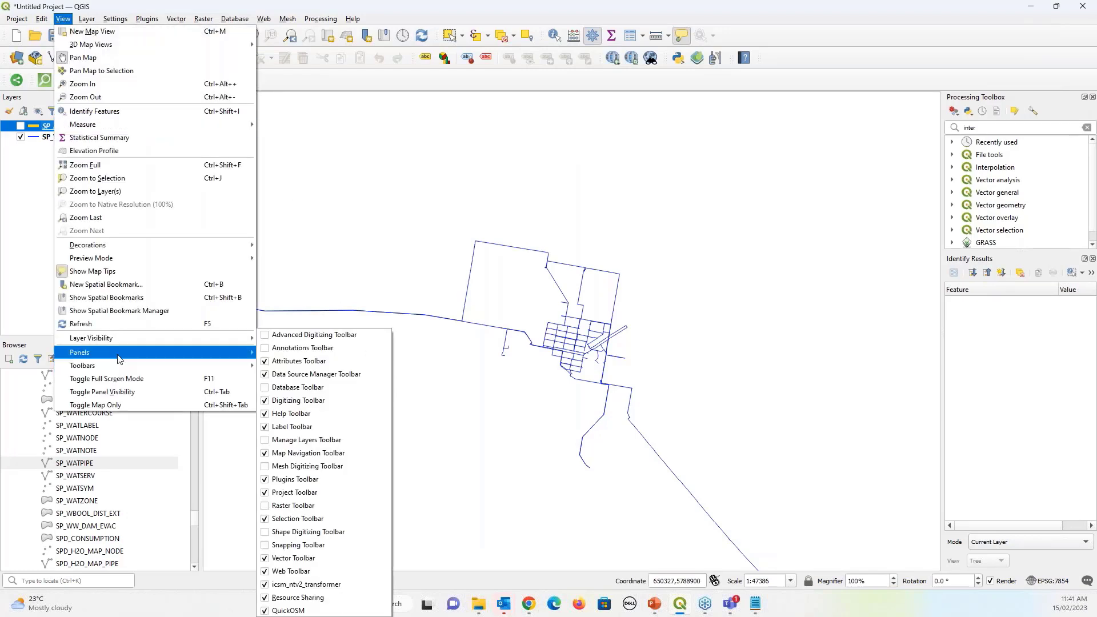
mouse_move(118, 356)
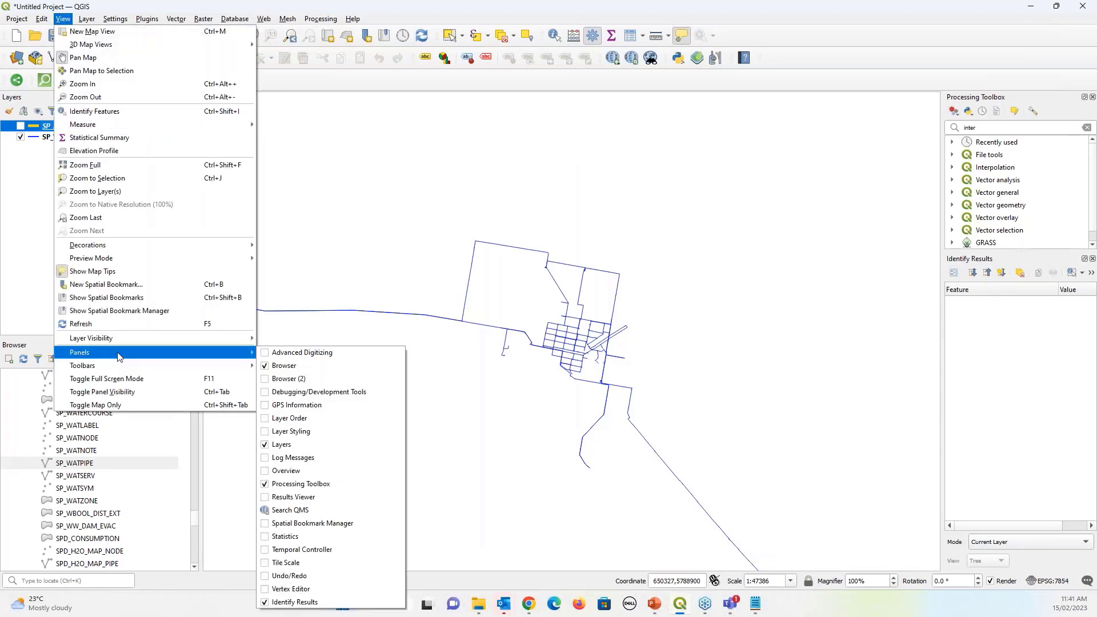
click(307, 552)
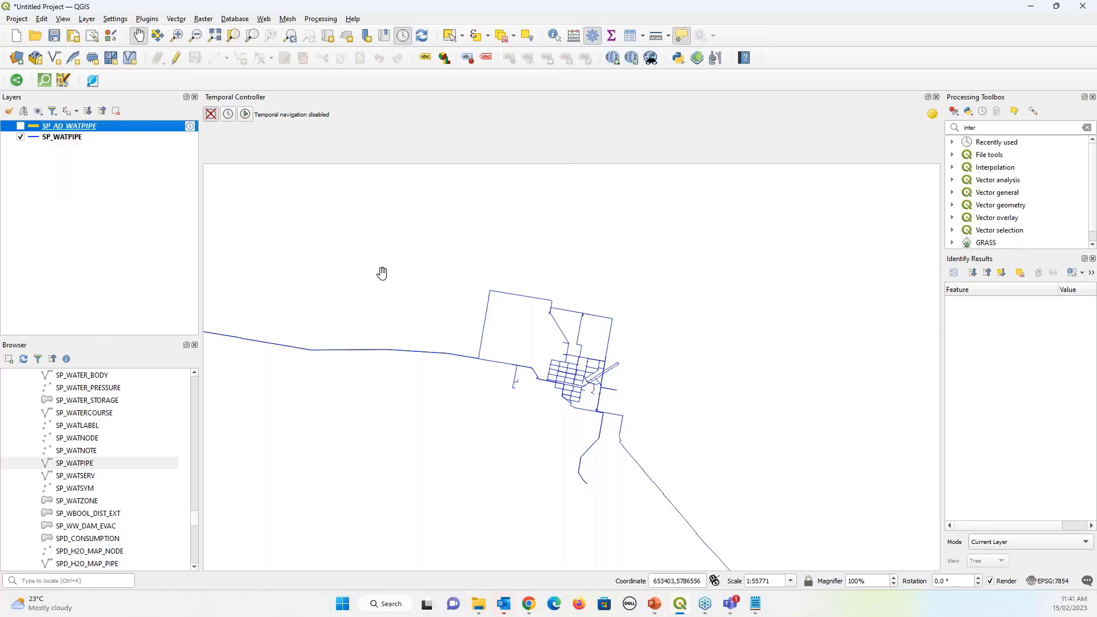
click(20, 127)
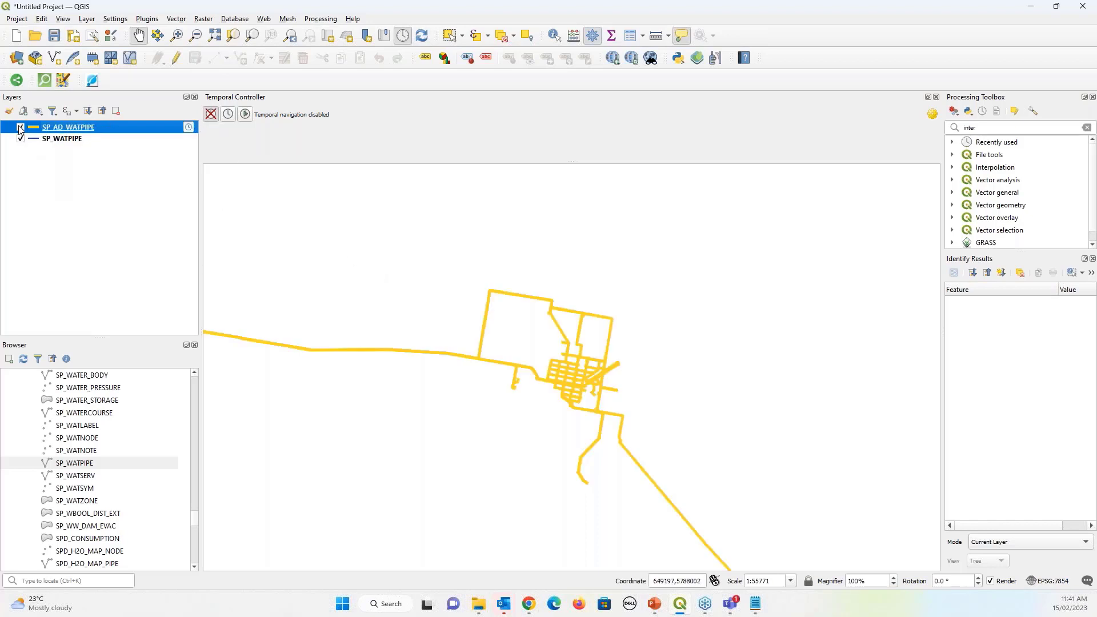
click(20, 127)
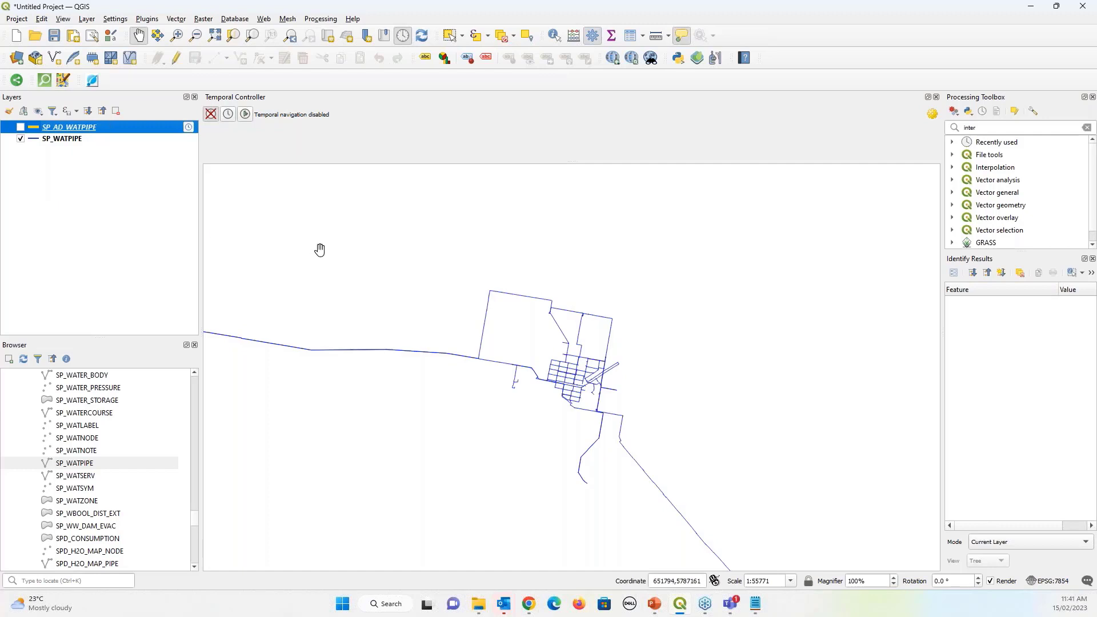
click(229, 114)
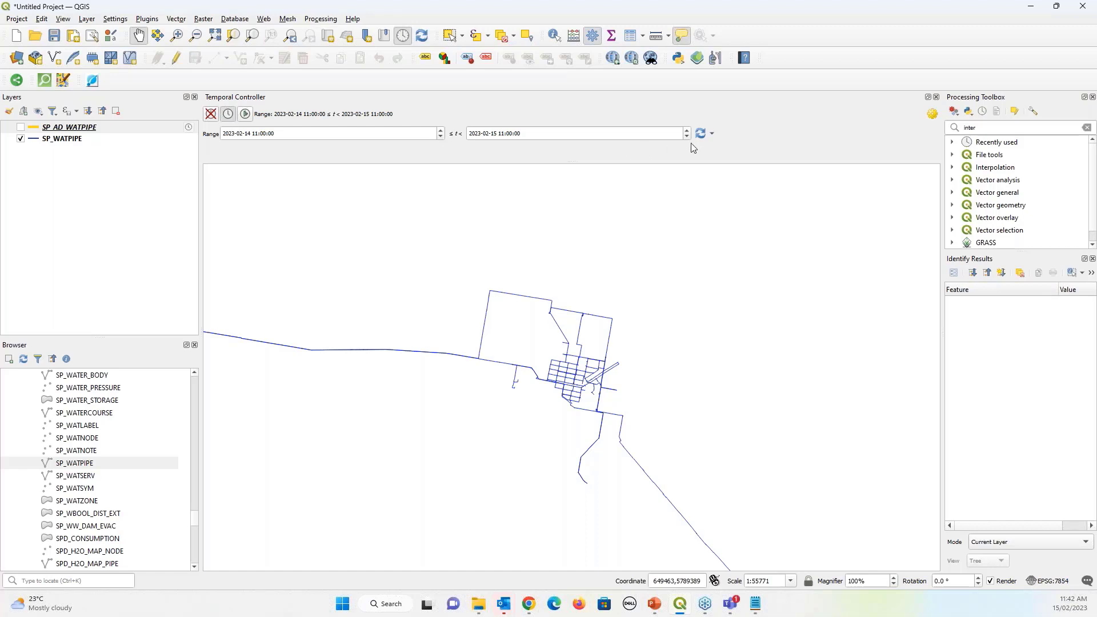
Match the temporal range to SP_AD_WATPIPE's span and switch to animated navigation
click(712, 138)
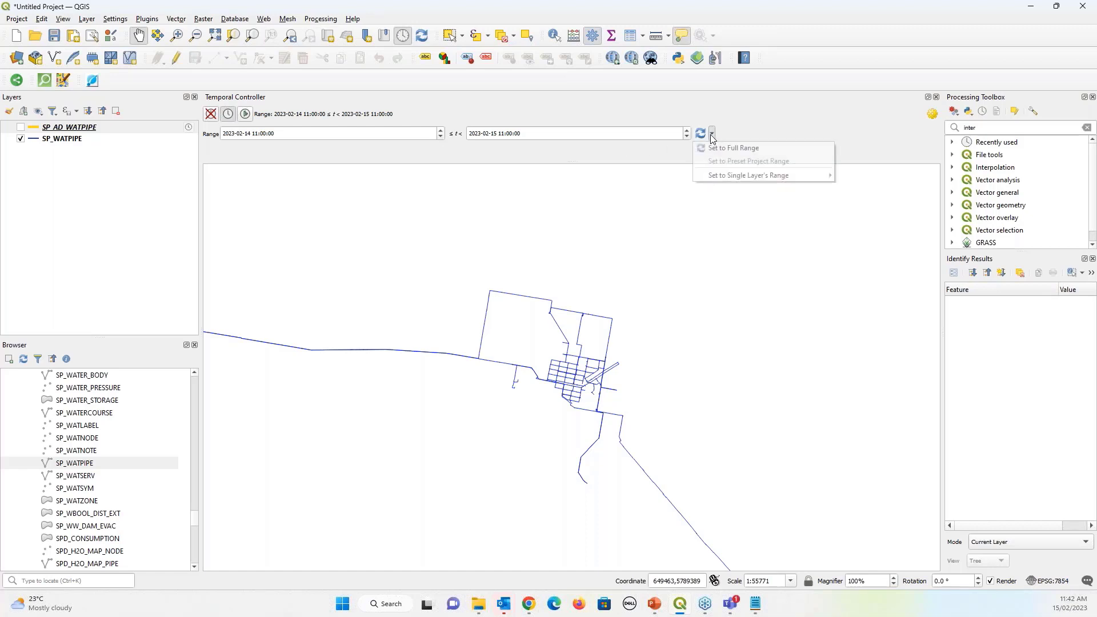
mouse_move(721, 175)
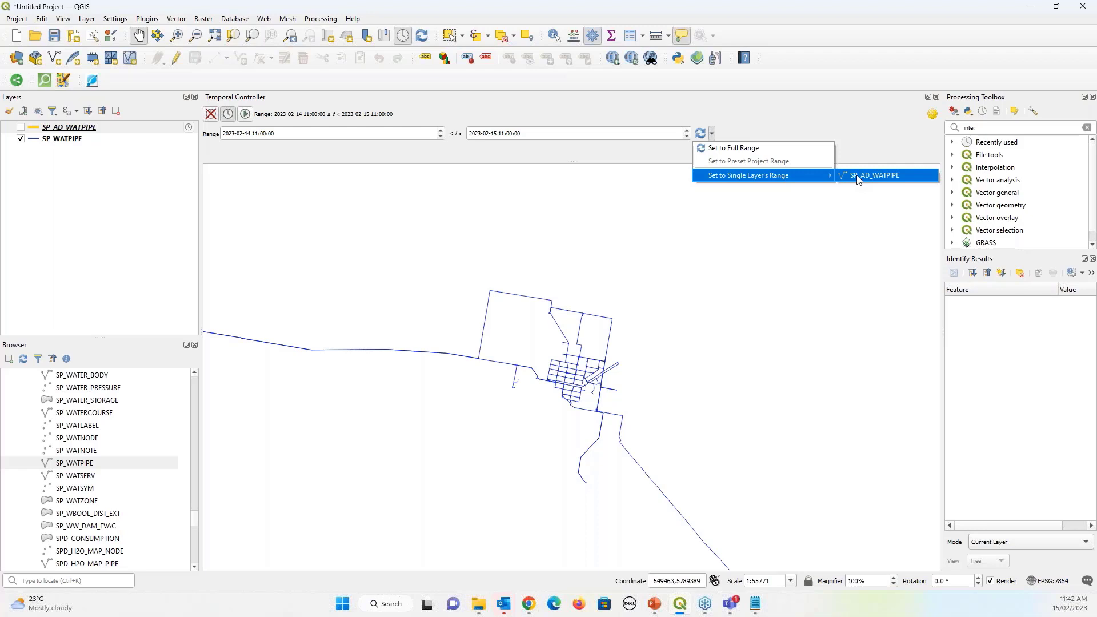
click(858, 180)
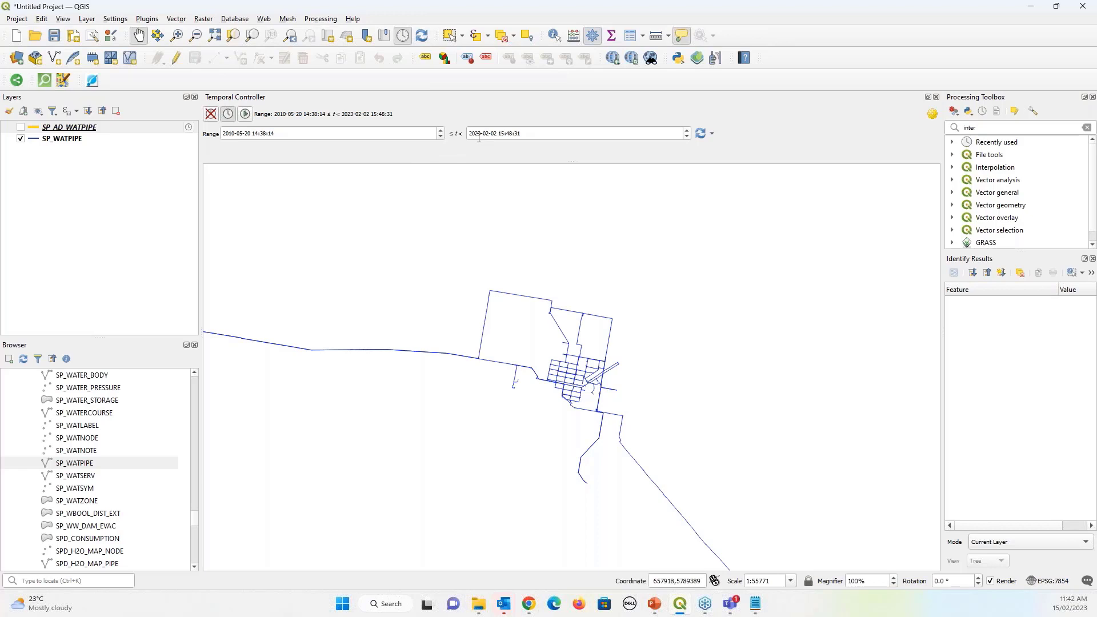
click(245, 114)
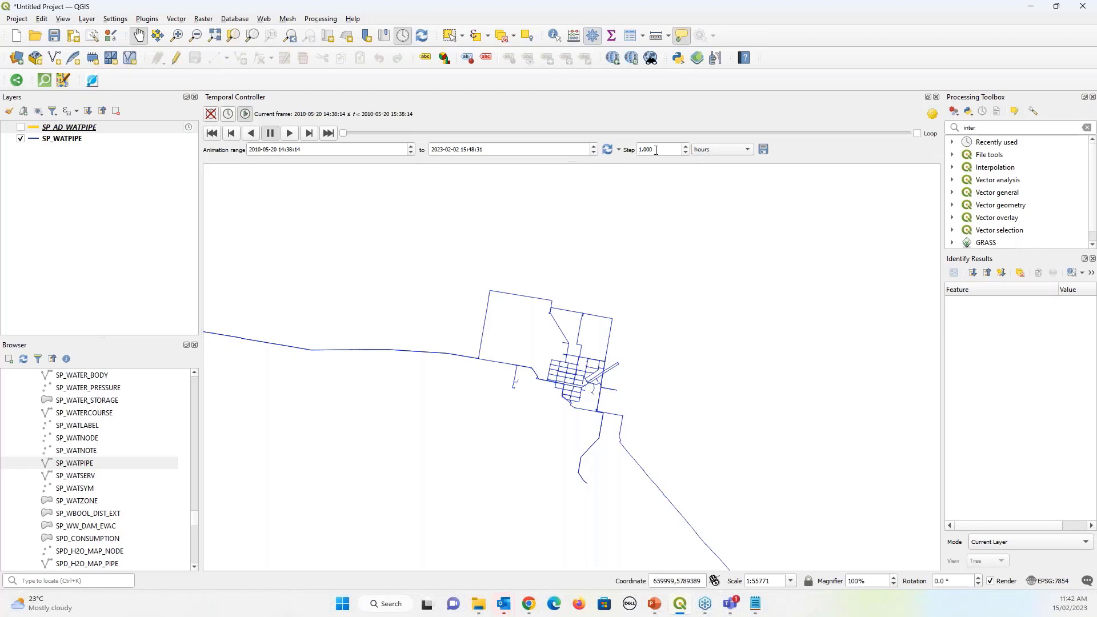
Step the animation by 1 year, show SP_AD_WATPIPE, and play it through to the 2021–2022 frame
click(748, 150)
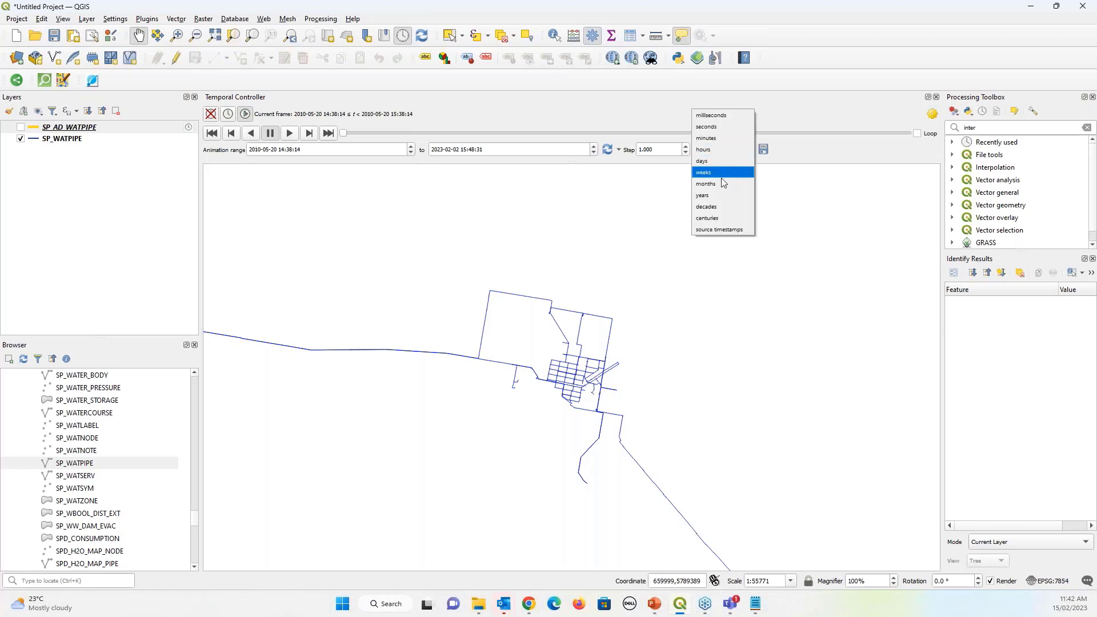
click(718, 196)
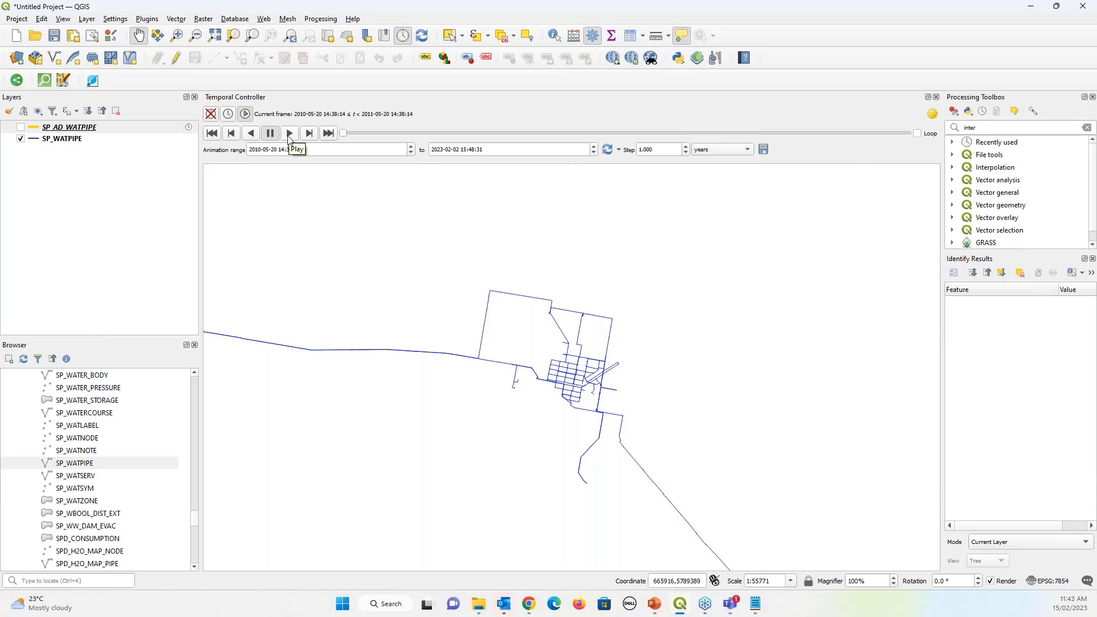
click(22, 130)
click(21, 128)
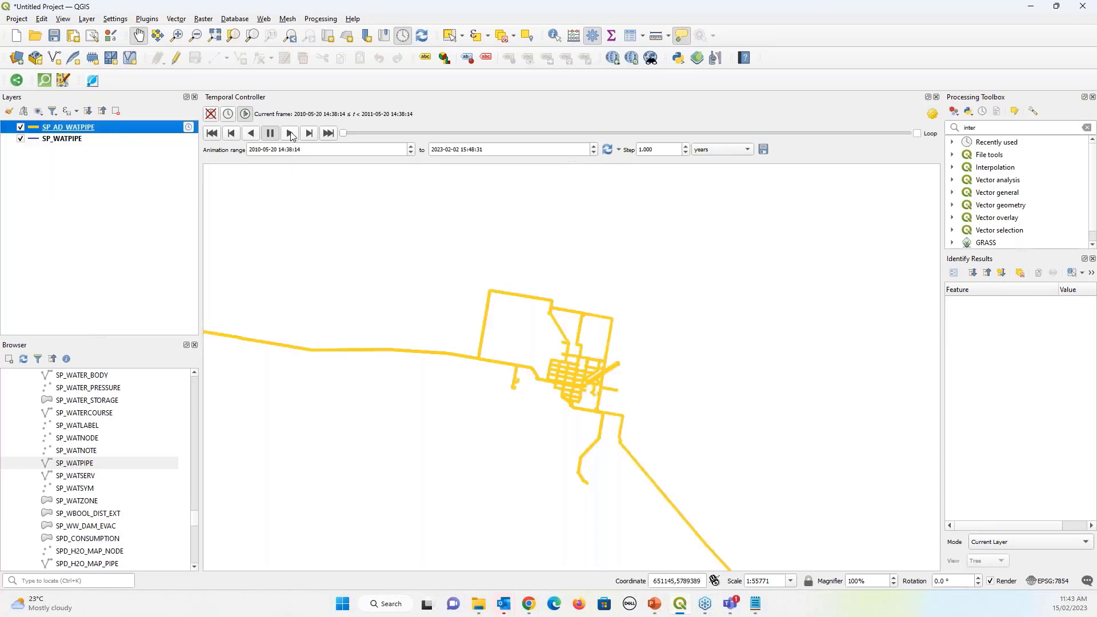
click(290, 134)
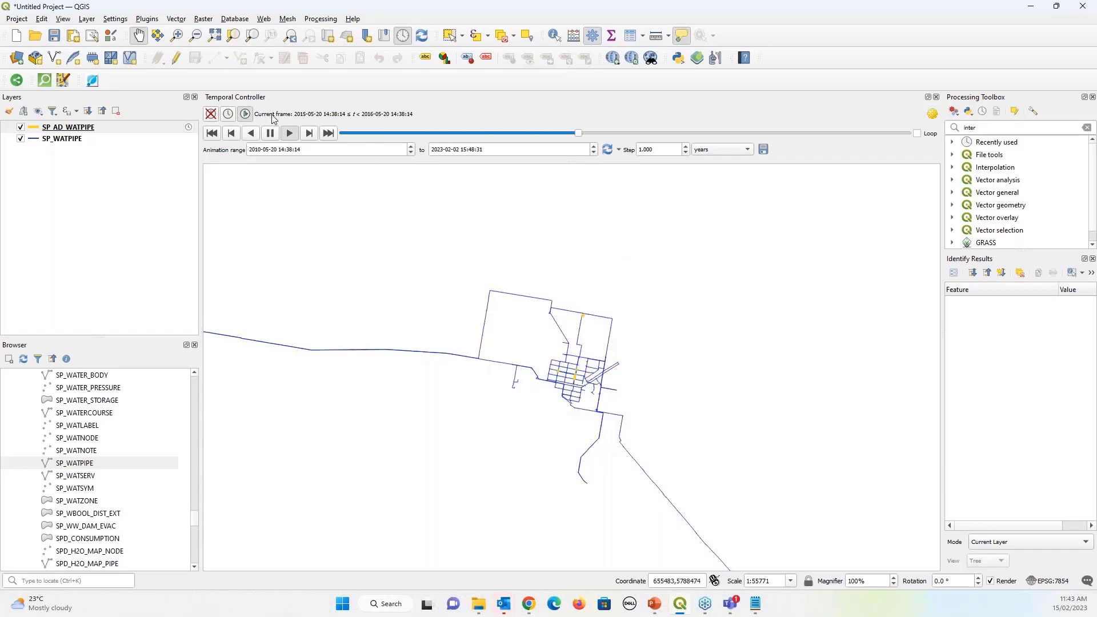
Set the yearly pipe animation to loop endlessly, then pause it
click(917, 134)
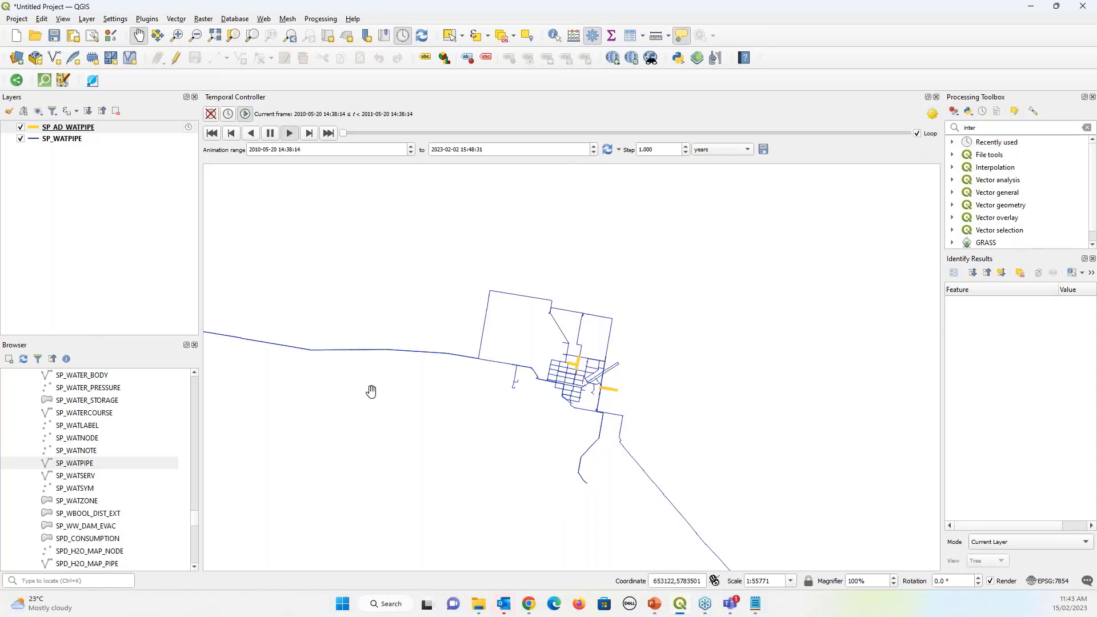
scroll(534, 389, up, 1)
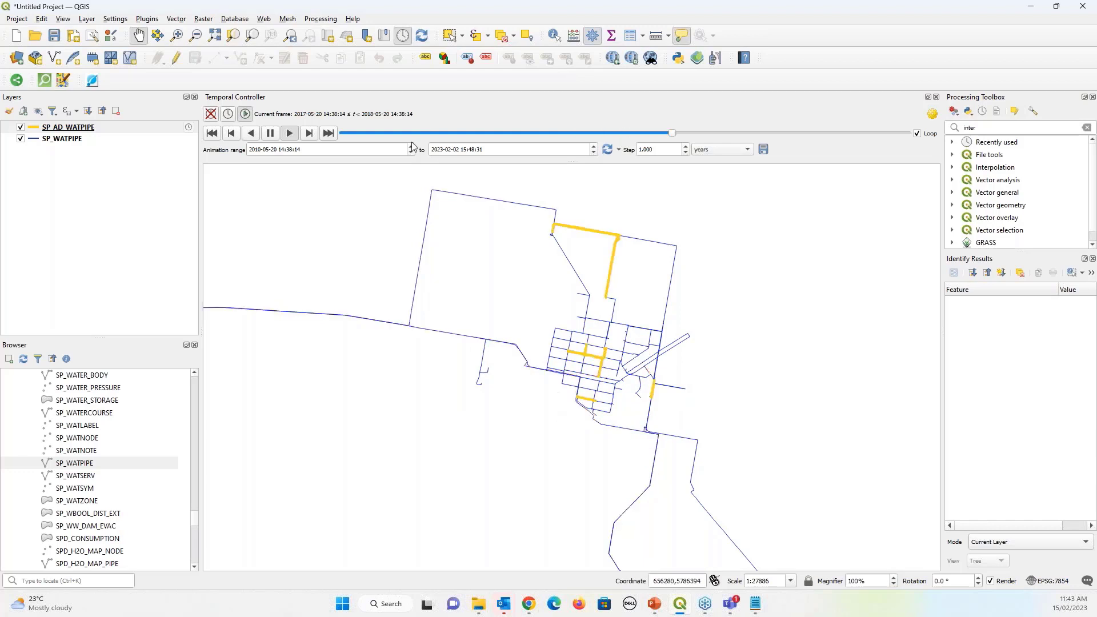
click(270, 133)
Zoom and pan the map to a close view of the town's pipe network
scroll(460, 375, down, 4)
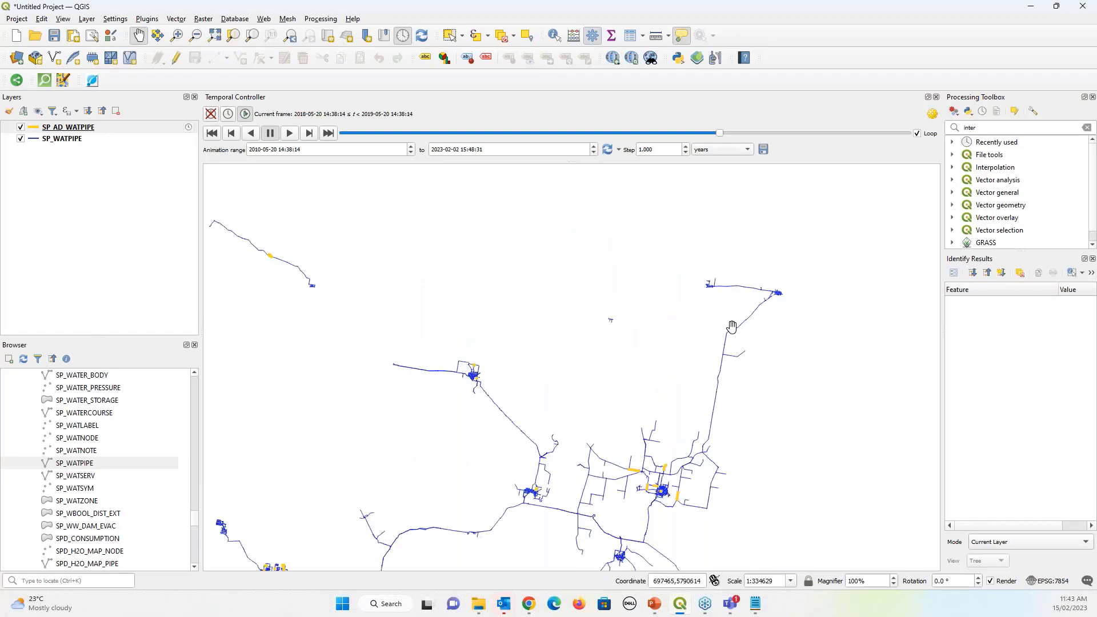
scroll(781, 292, up, 1)
scroll(781, 292, up, 4)
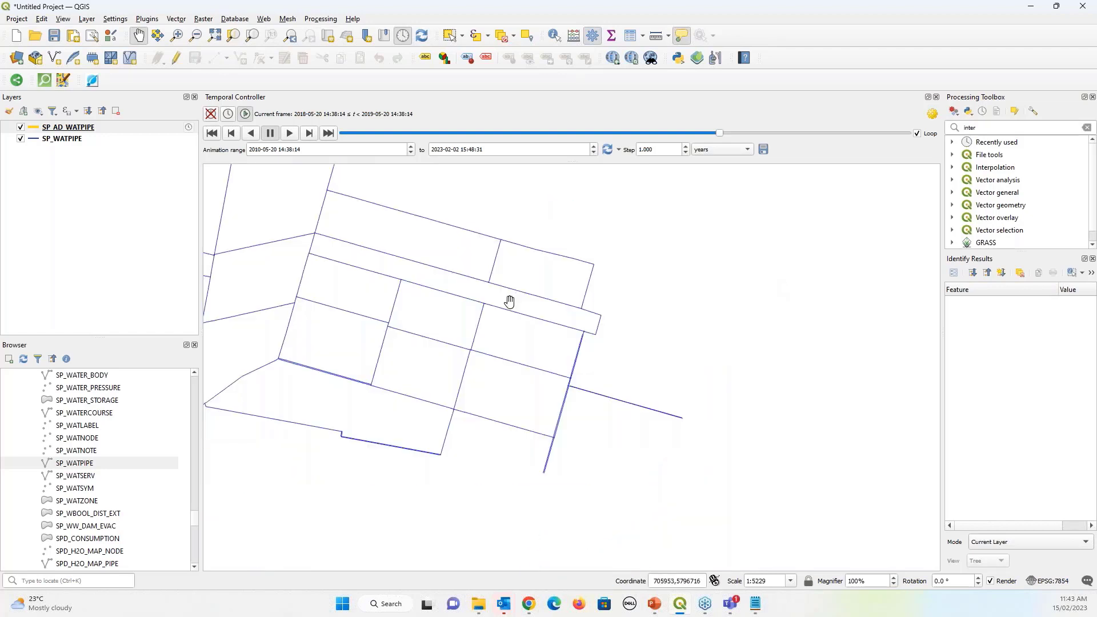
drag(455, 313, 530, 335)
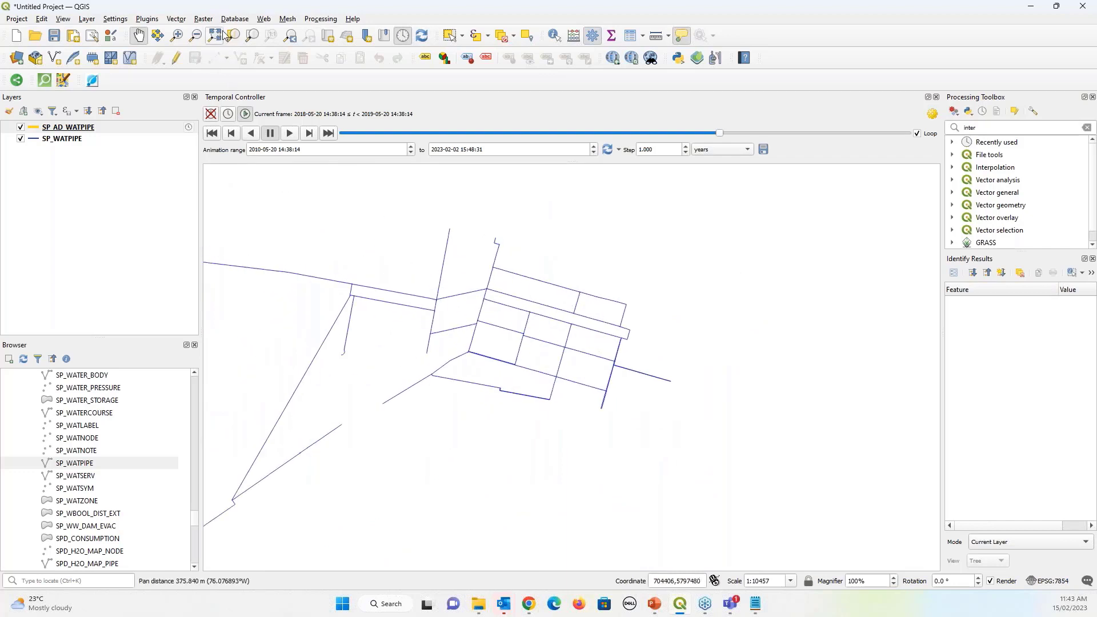
Add the QuickMapServices OSM Standard basemap, resume the animation, and switch the basemap off
click(202, 23)
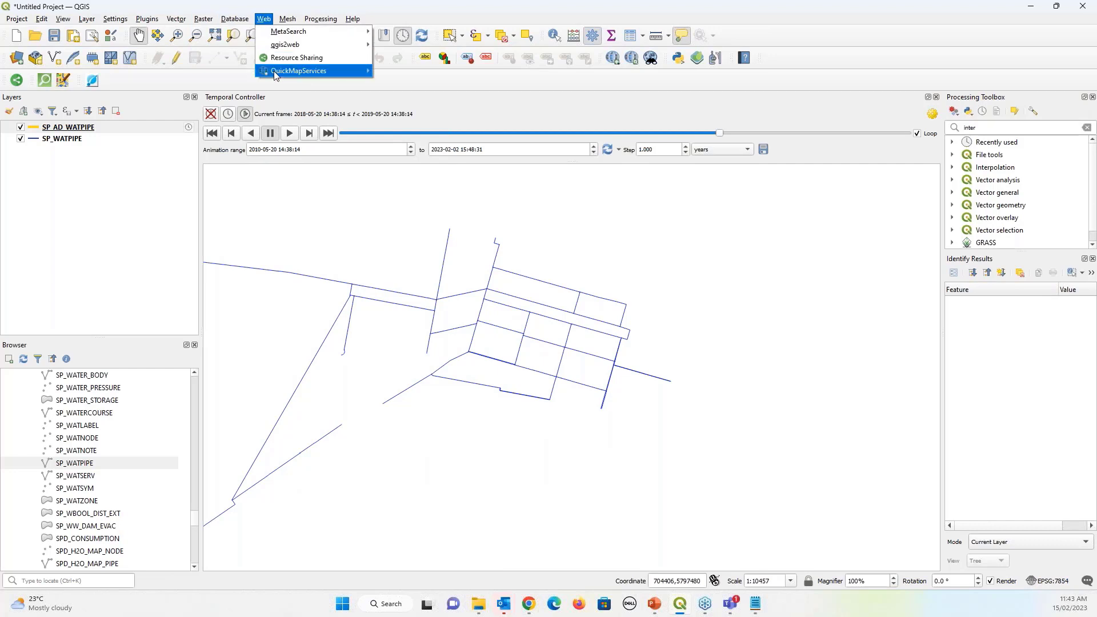
mouse_move(320, 71)
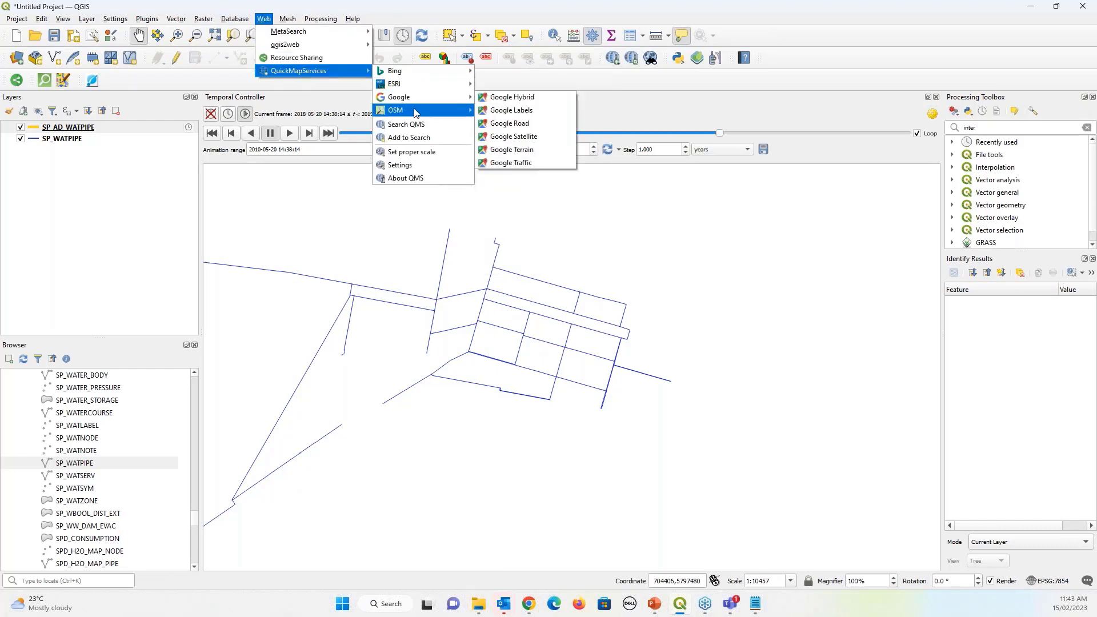
mouse_move(416, 110)
click(513, 111)
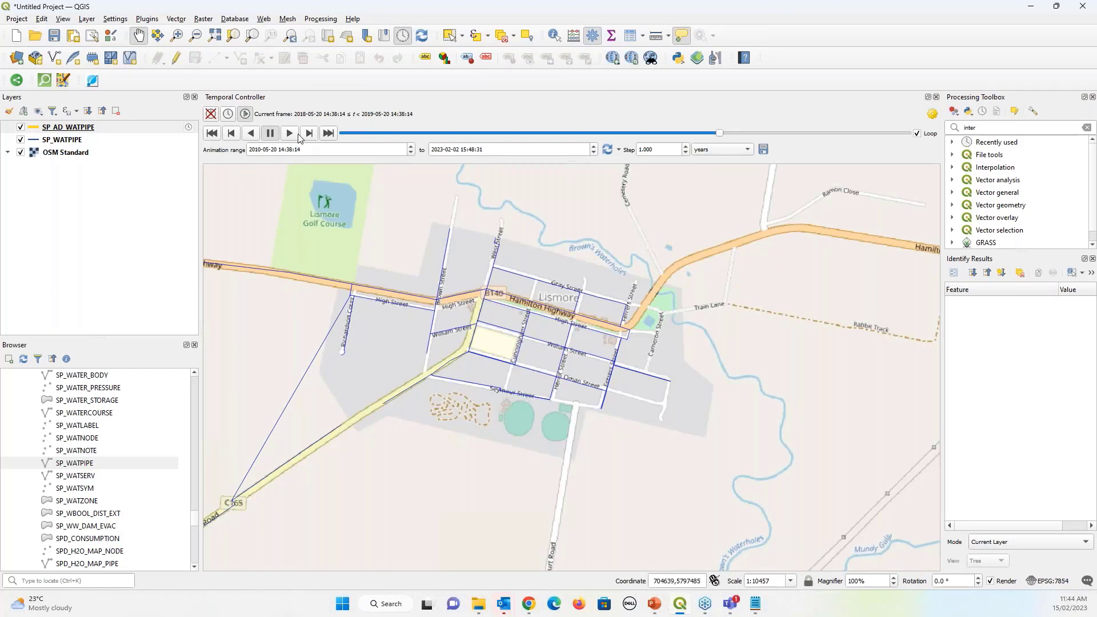
click(290, 134)
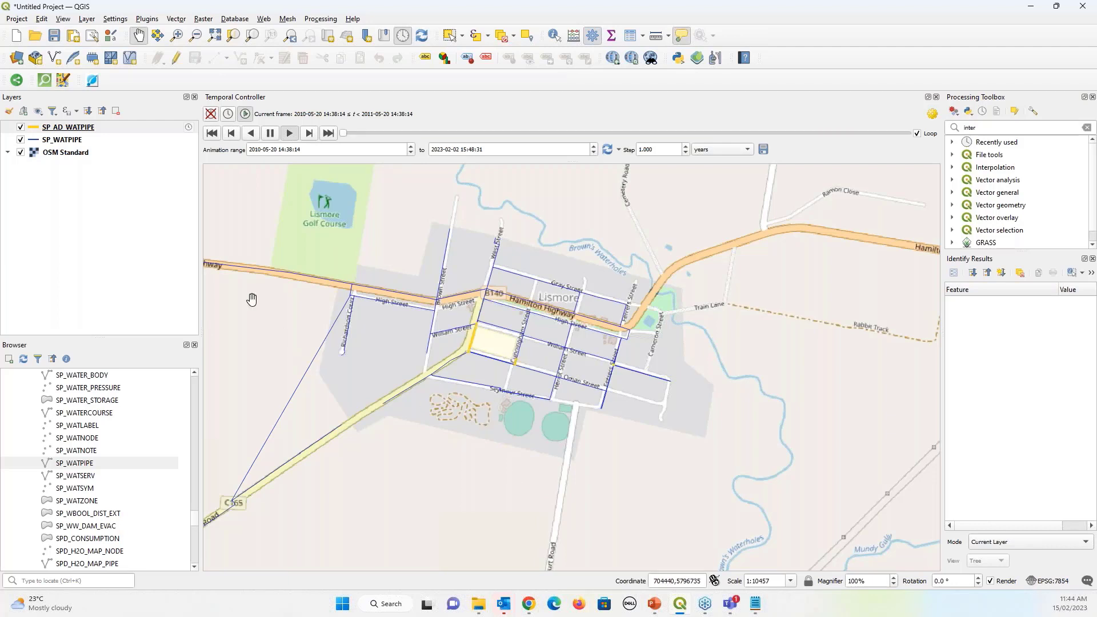
click(21, 153)
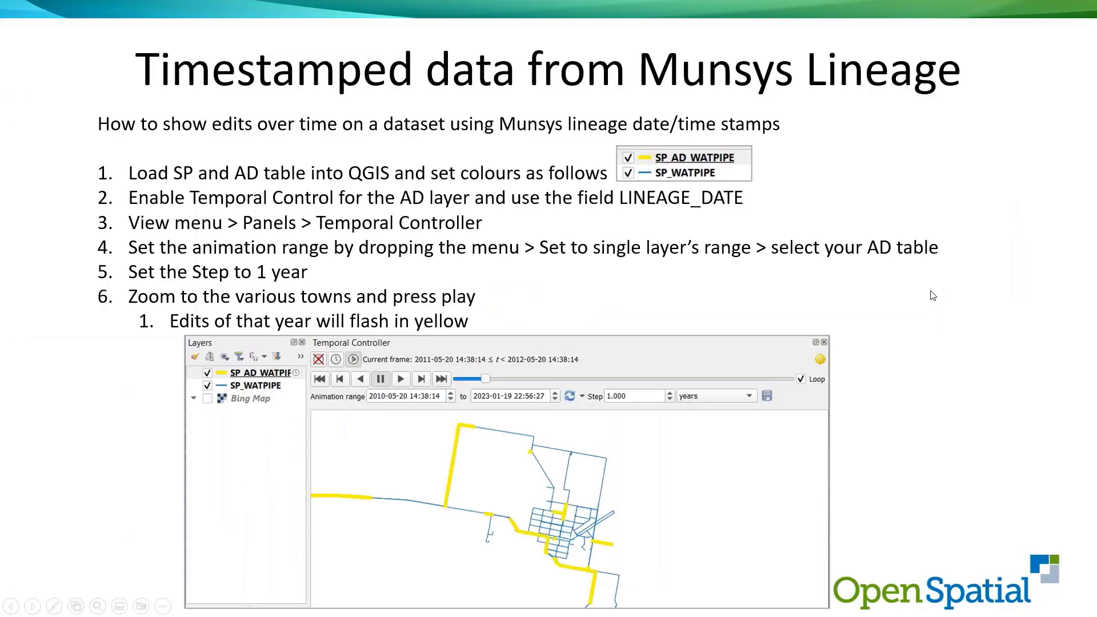
Advance to the 'Quick Water retic map with thematic node markers' slide and return to QGIS
click(933, 295)
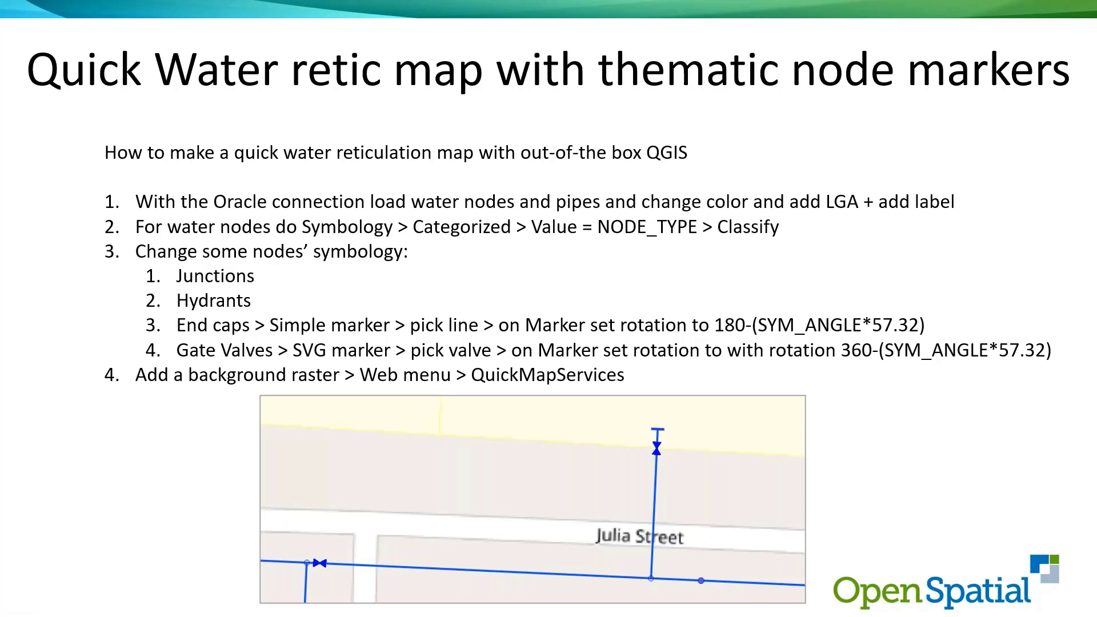
key(alt+Tab)
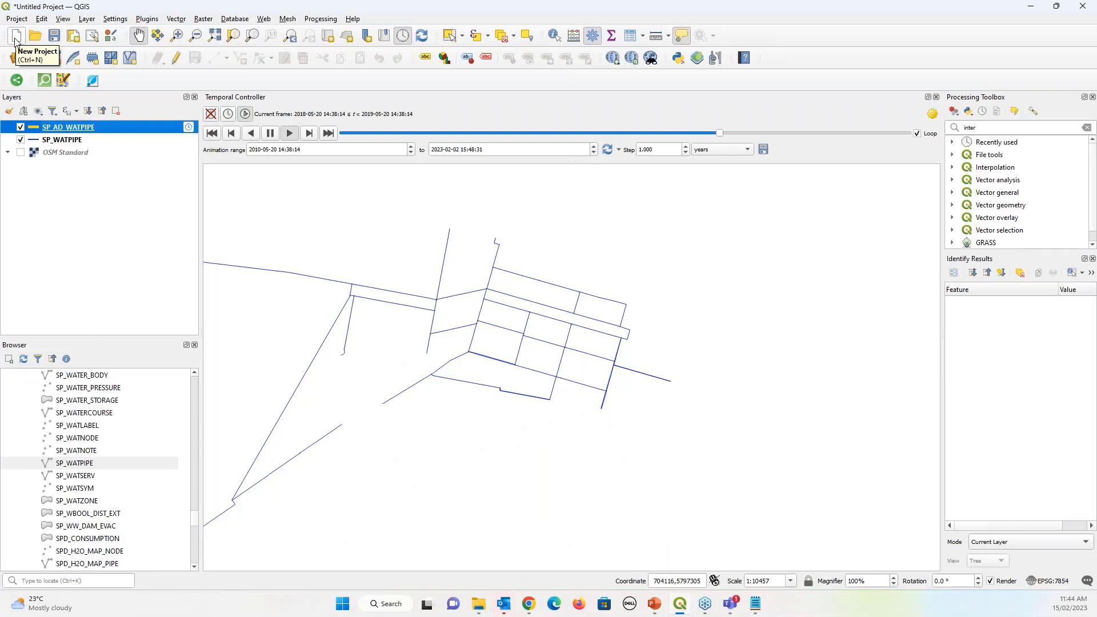
Start a new project without saving the old one, and add the SP_WATPIPE layer
click(16, 38)
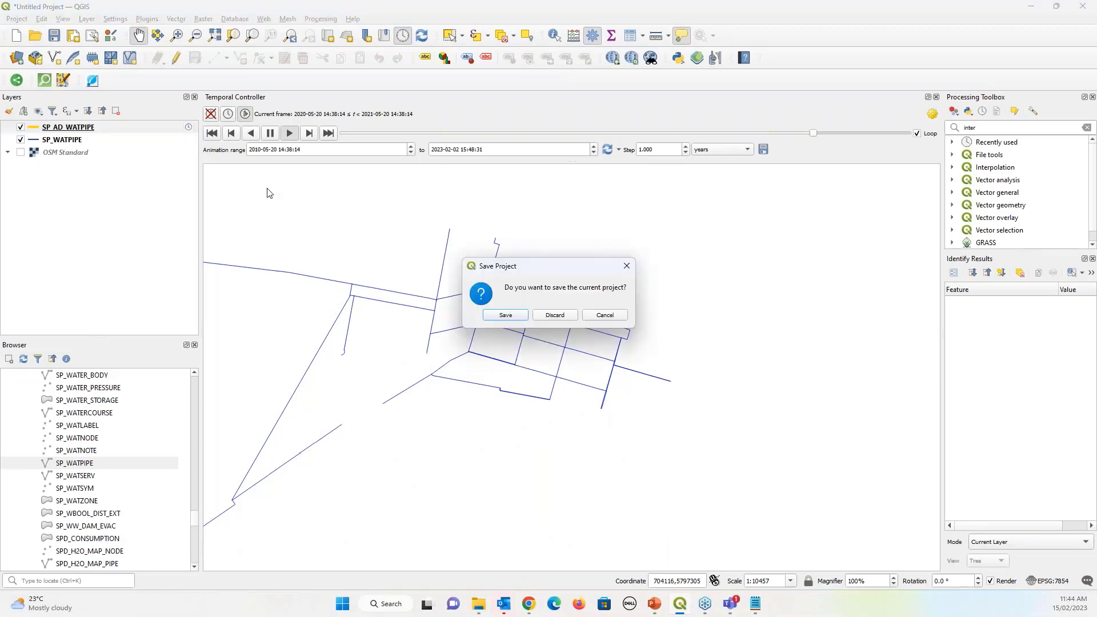
click(557, 315)
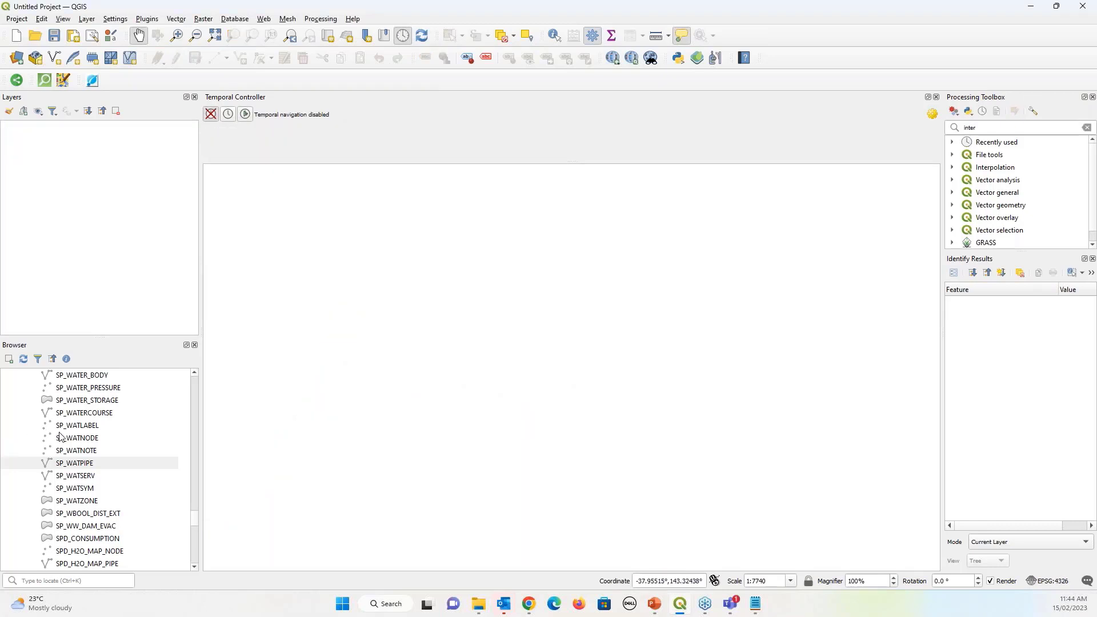
click(75, 464)
drag(76, 465, 368, 406)
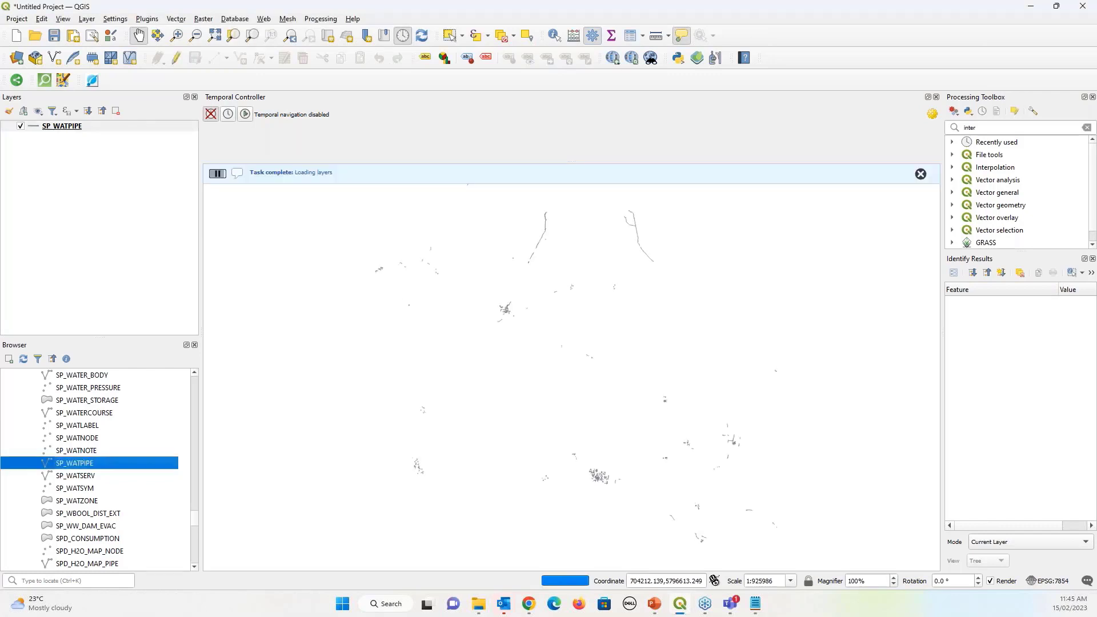
Show the presentation slide, then return to QGIS and select the SP_WATNODE dataset
click(1033, 11)
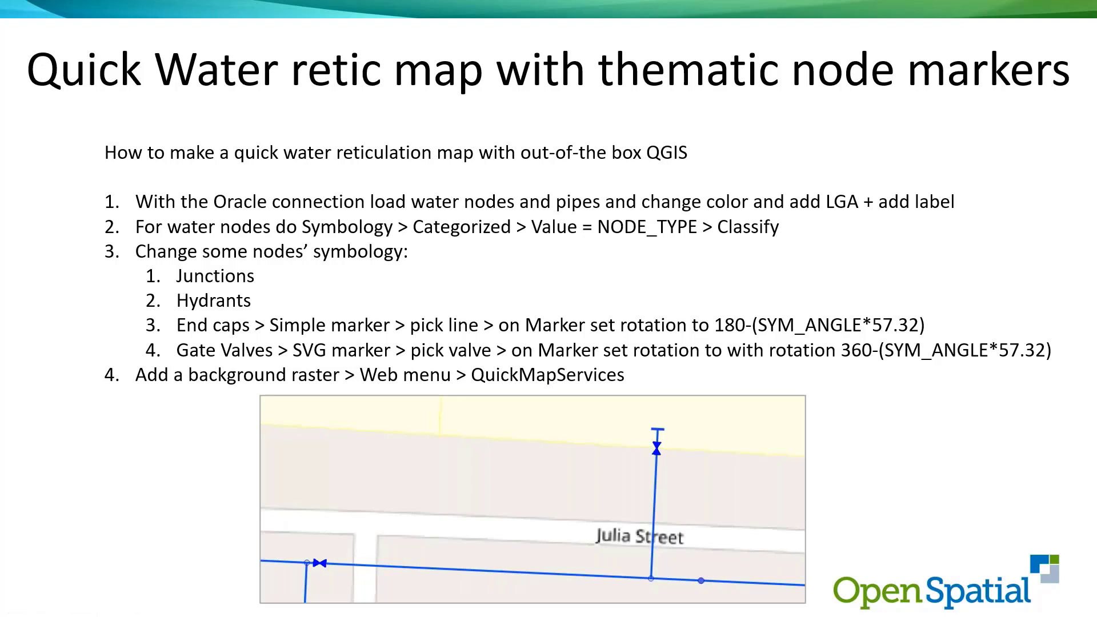
key(alt+Tab)
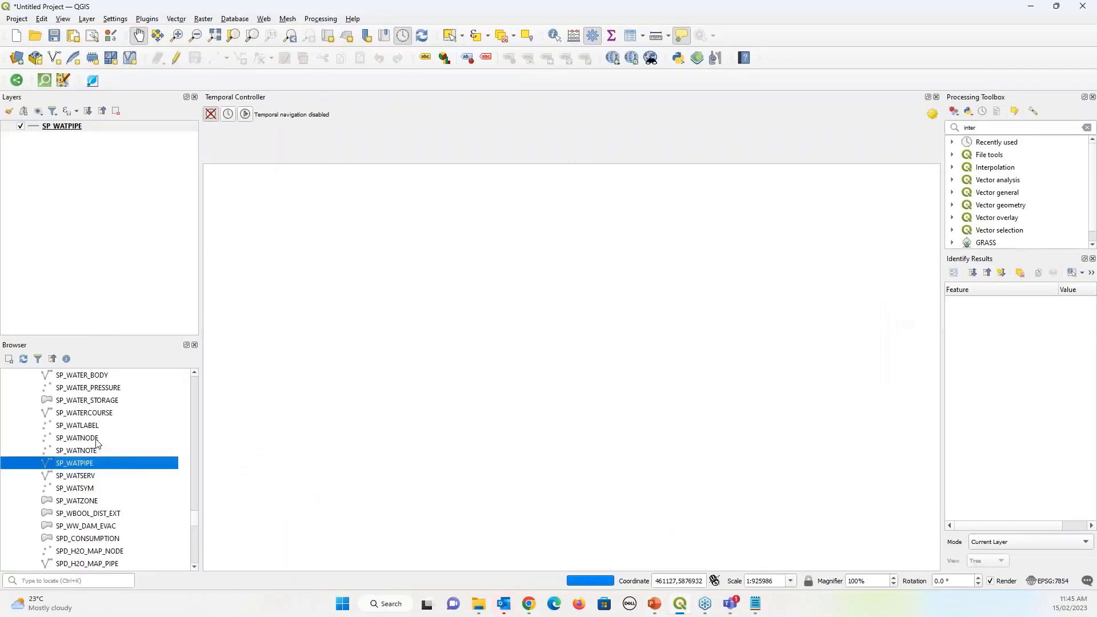
click(96, 441)
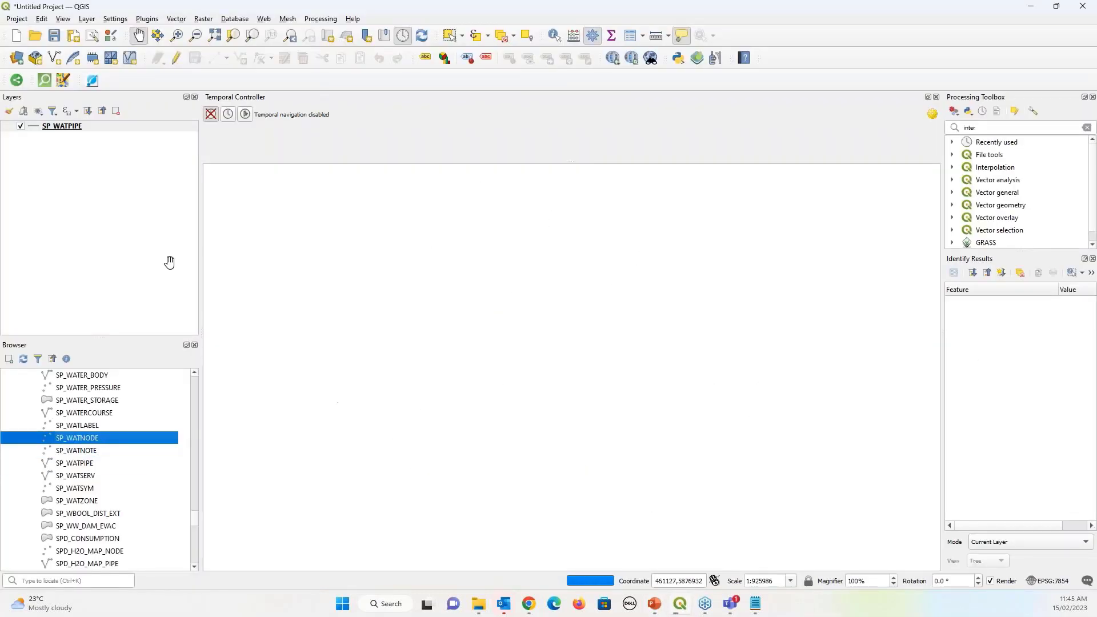
Add the SP_WATNODE nodes to the map and recentre on the town network
drag(77, 438, 73, 183)
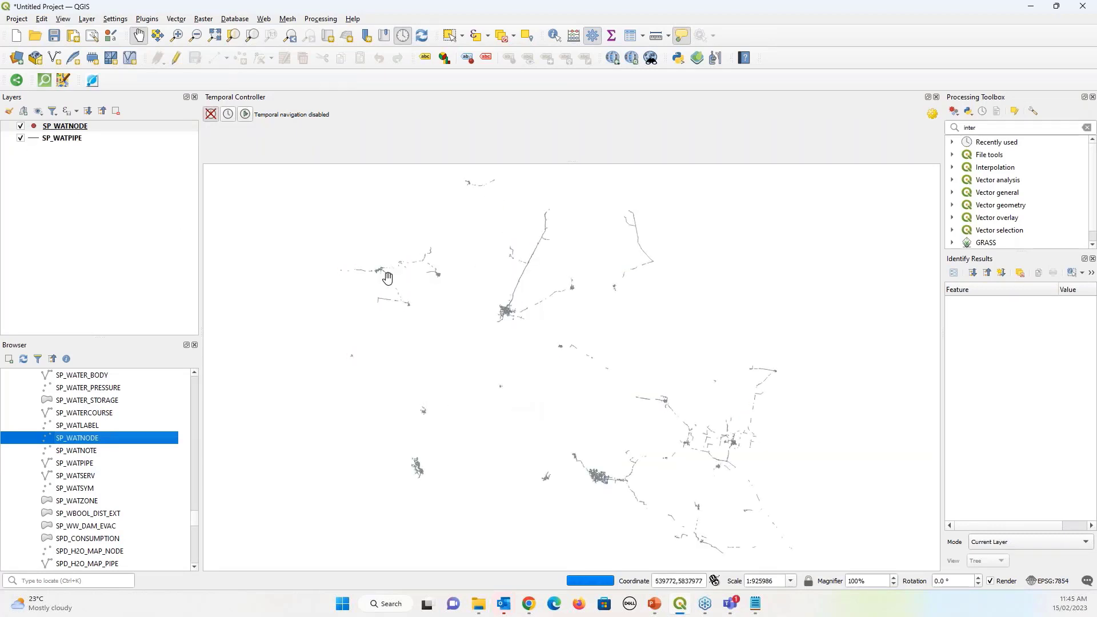
scroll(440, 272, up, 1)
scroll(439, 269, up, 3)
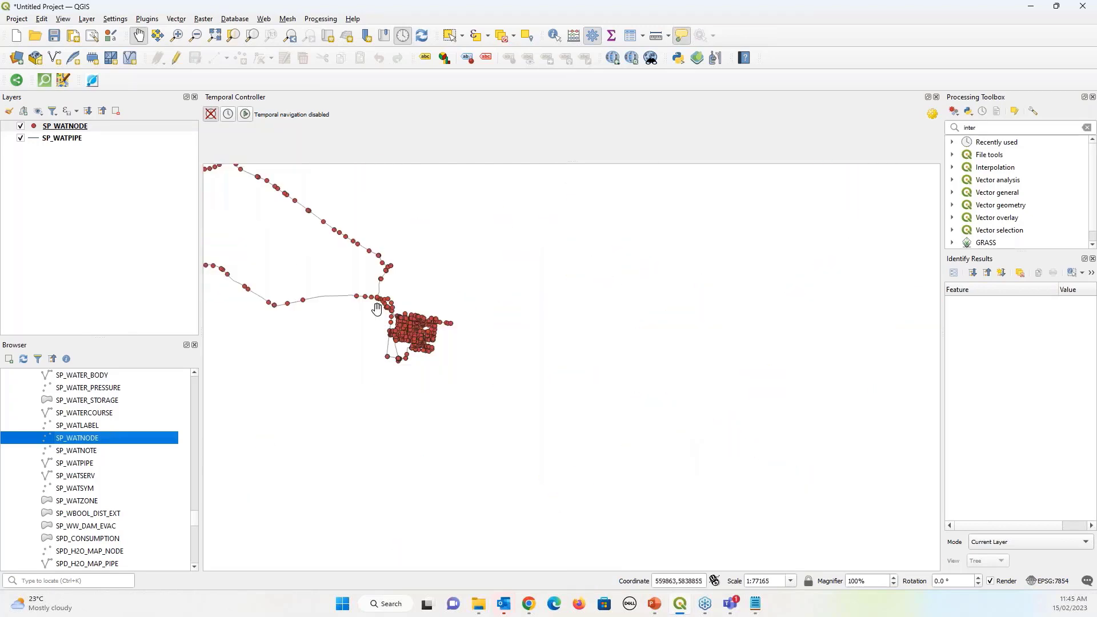
scroll(374, 307, up, 2)
scroll(465, 374, up, 1)
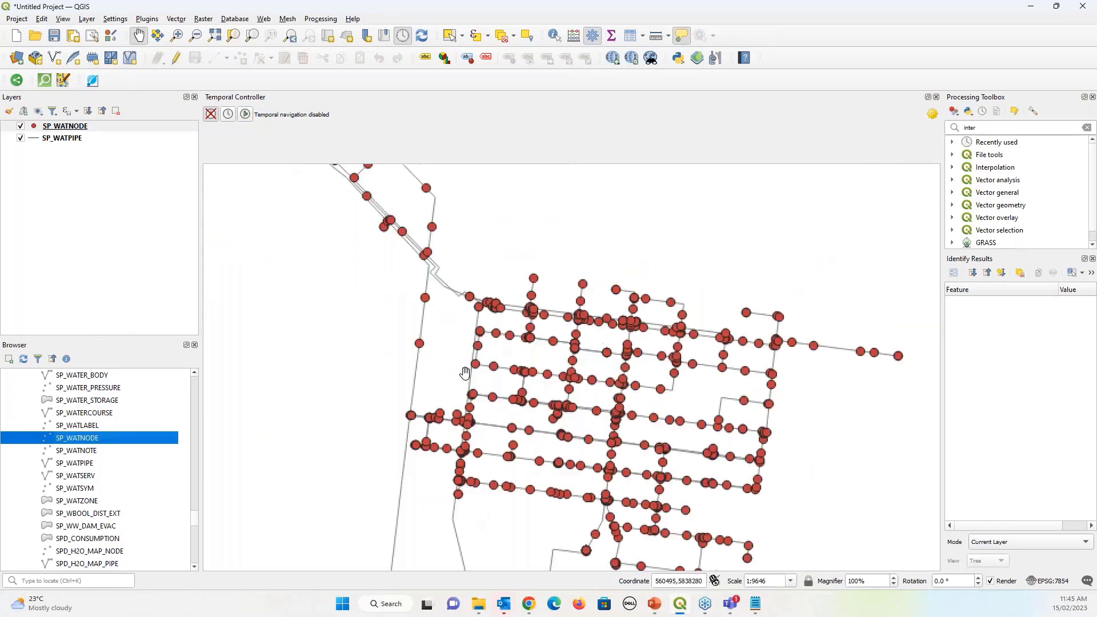
scroll(517, 371, down, 1)
drag(455, 333, 443, 282)
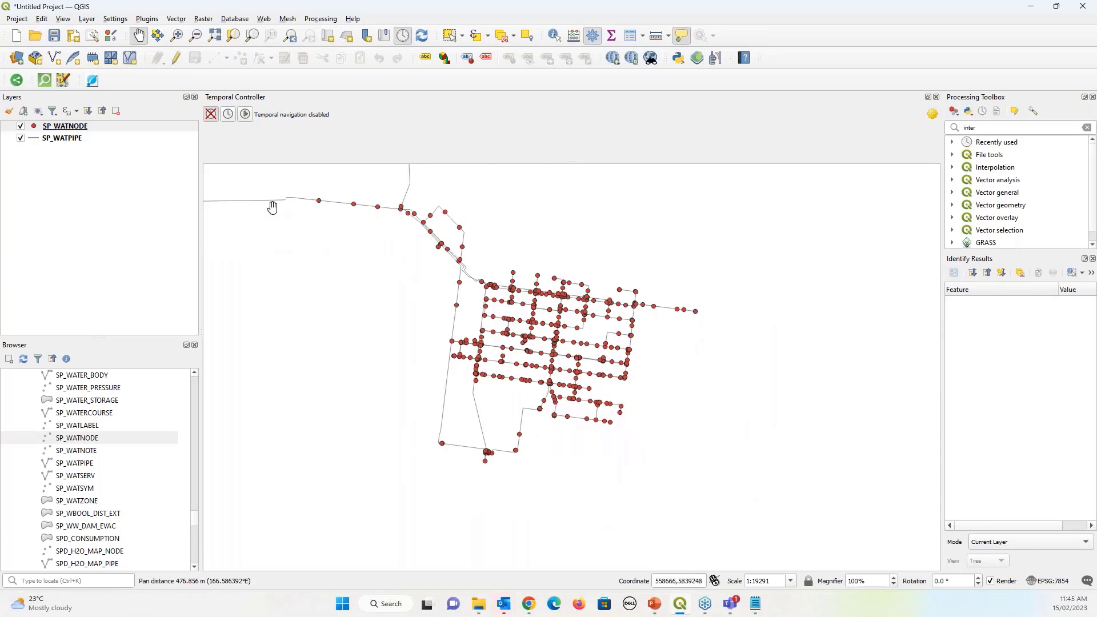
Close the Temporal Controller panel from View > Panels
click(63, 19)
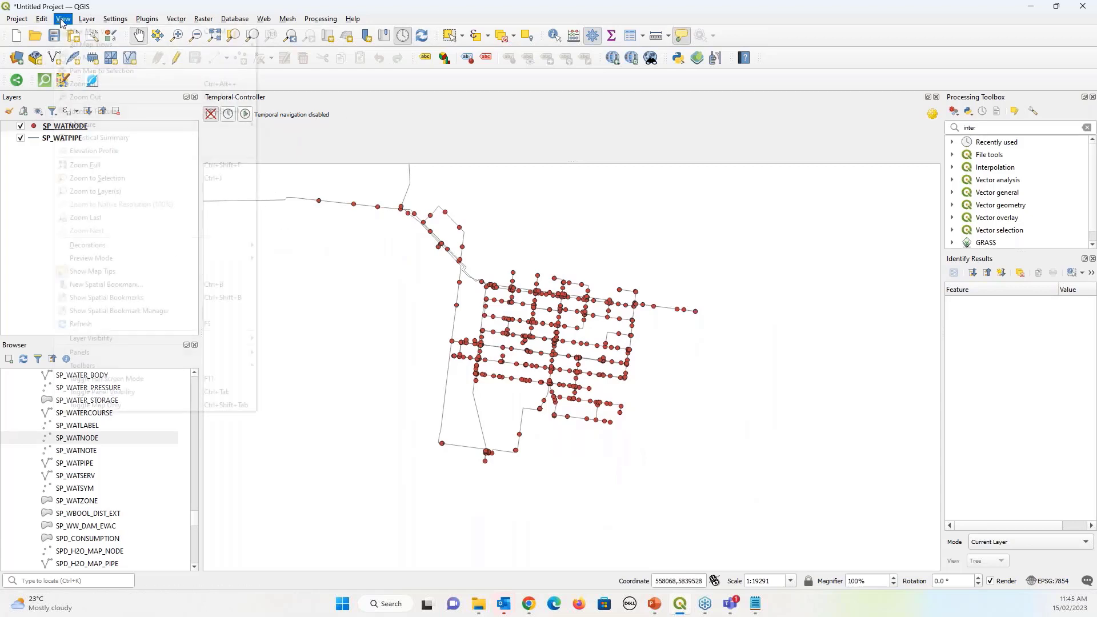
mouse_move(126, 366)
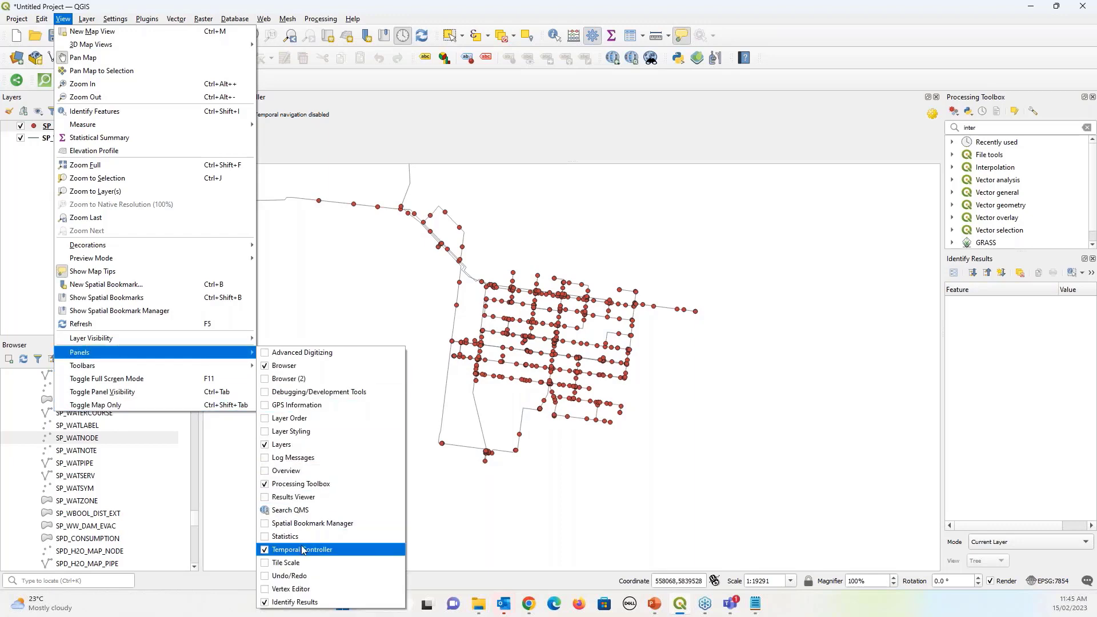
click(303, 550)
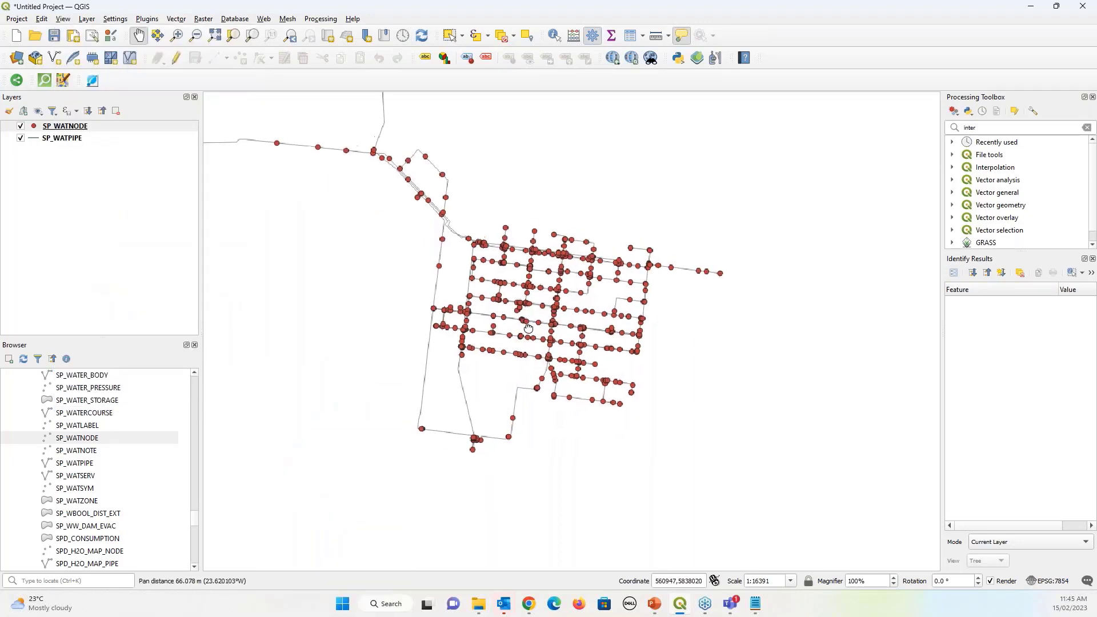
drag(354, 334, 369, 381)
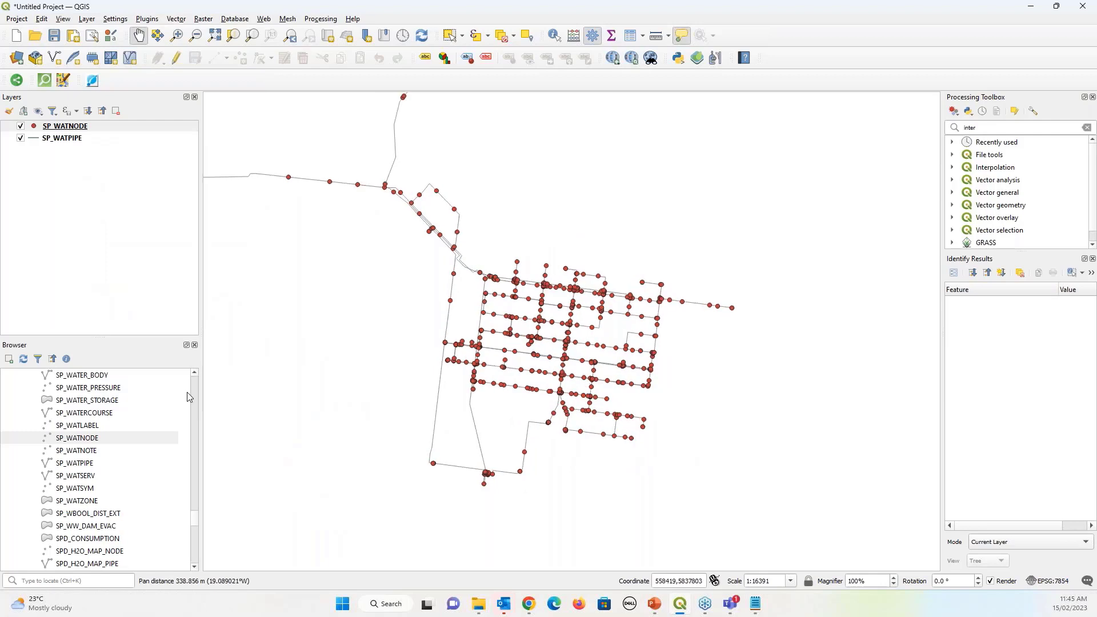
Colour the SP_WATPIPE pipe lines blue in the layer's Symbology
click(35, 141)
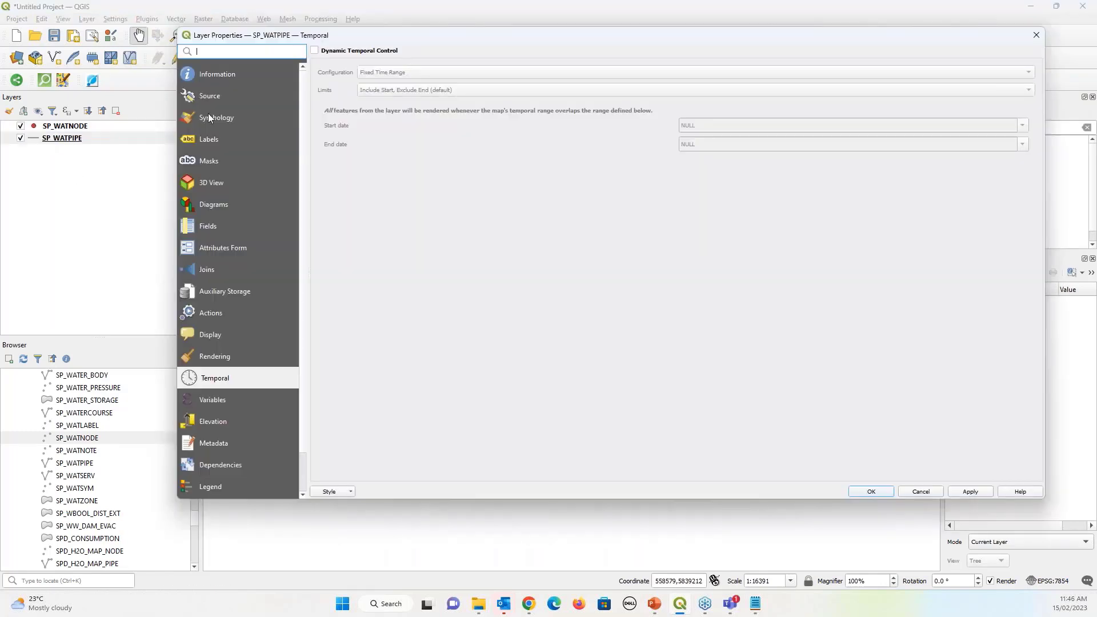
click(208, 114)
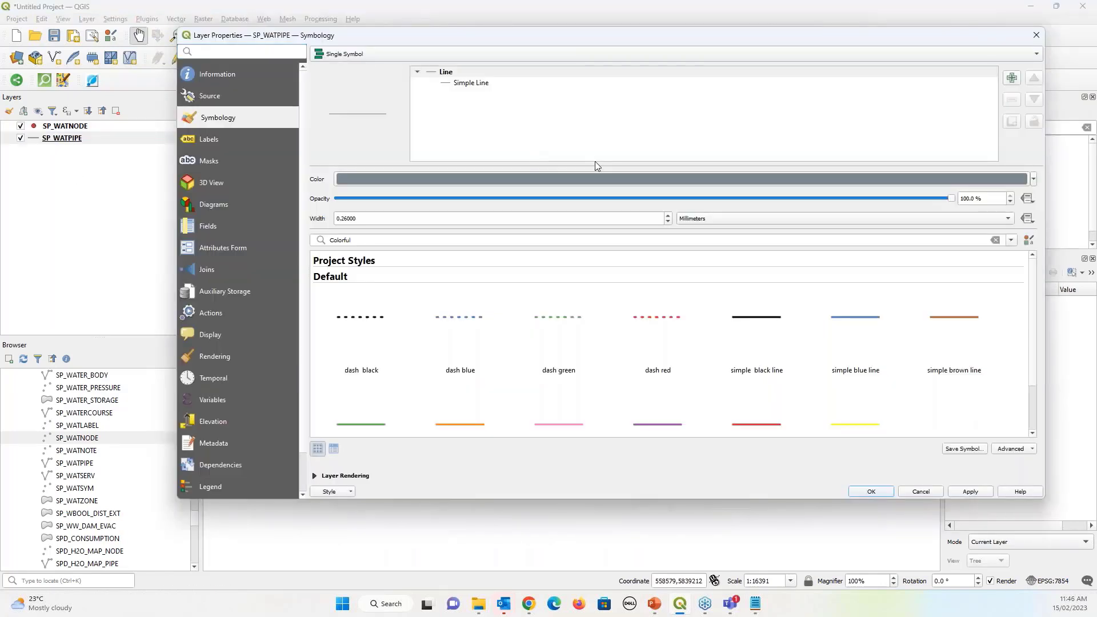
click(1034, 179)
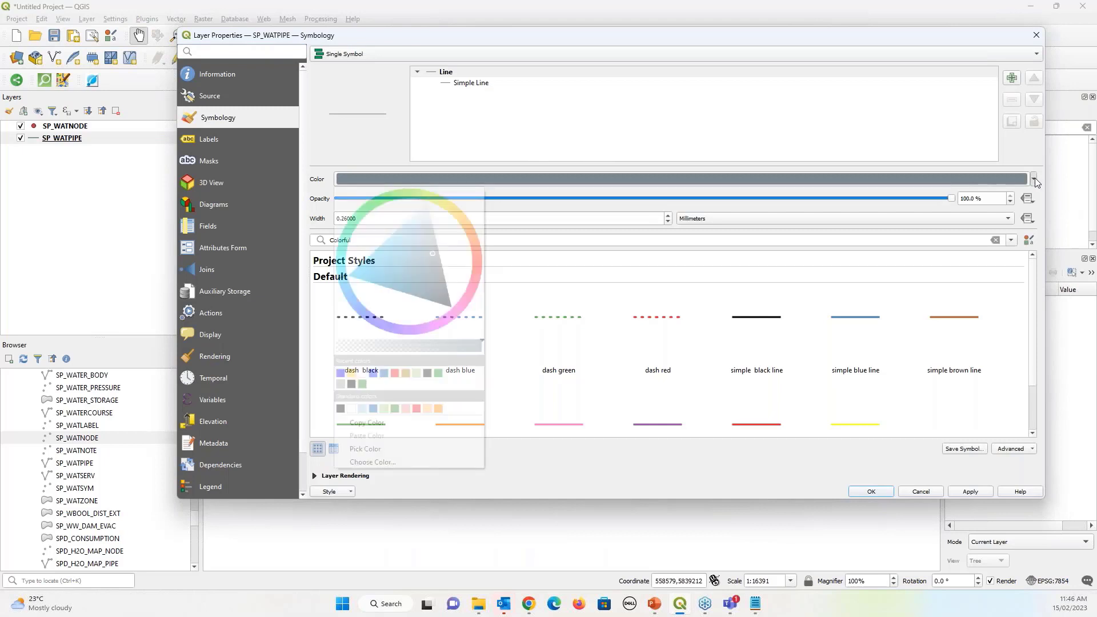
click(343, 377)
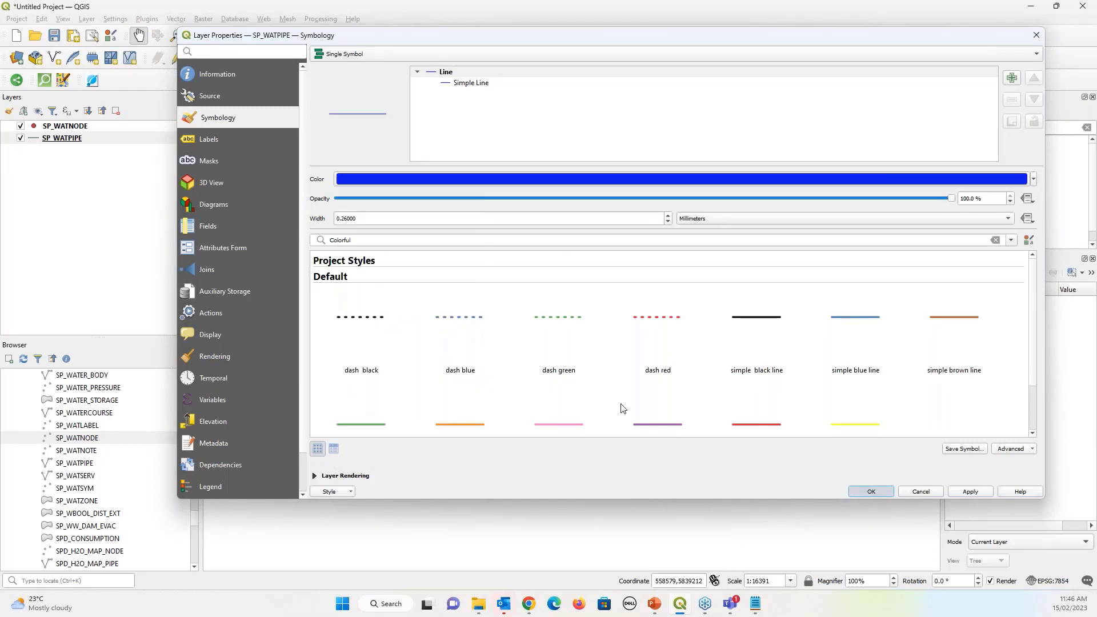
key(Return)
click(65, 126)
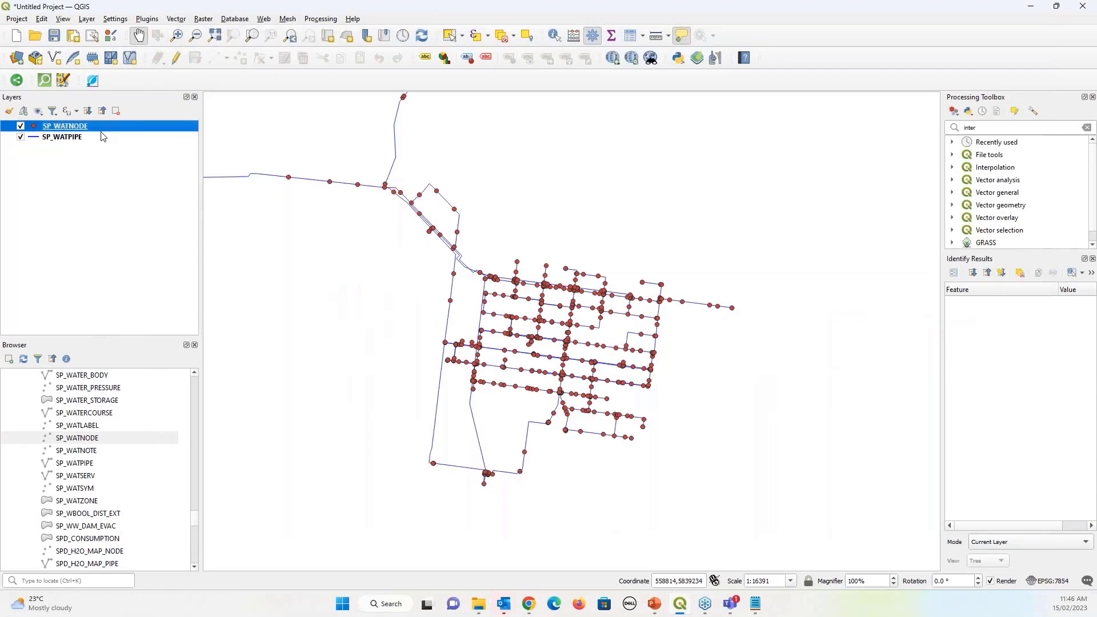
Style SP_WATNODE as Categorized on NODE_TYPE, classify the values, apply, and expand its categories
double_click(72, 127)
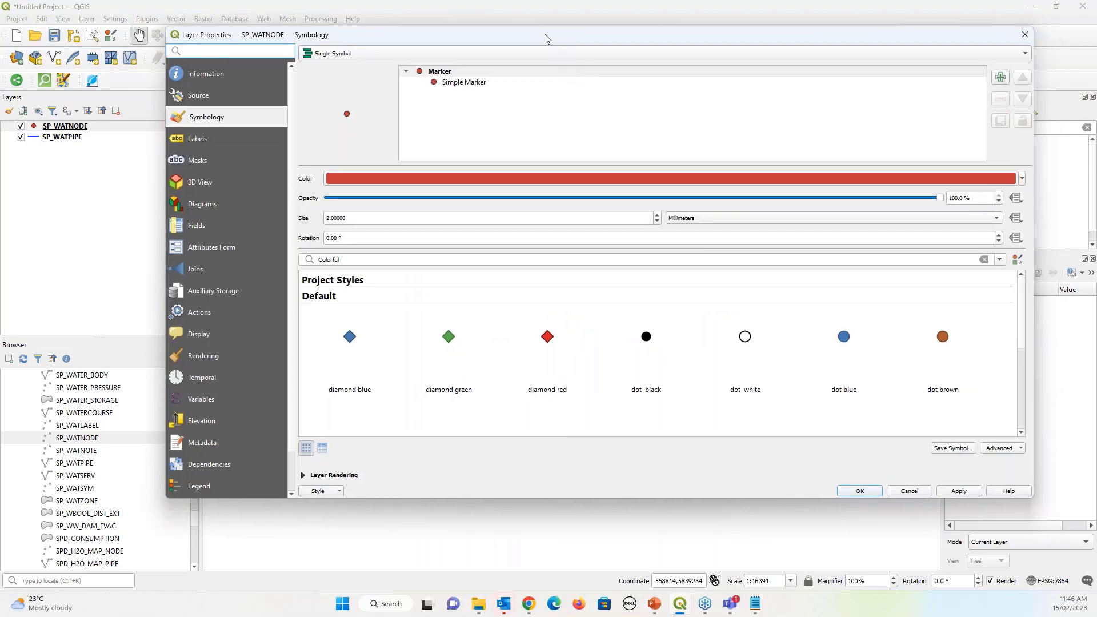
drag(544, 38, 457, 51)
click(327, 69)
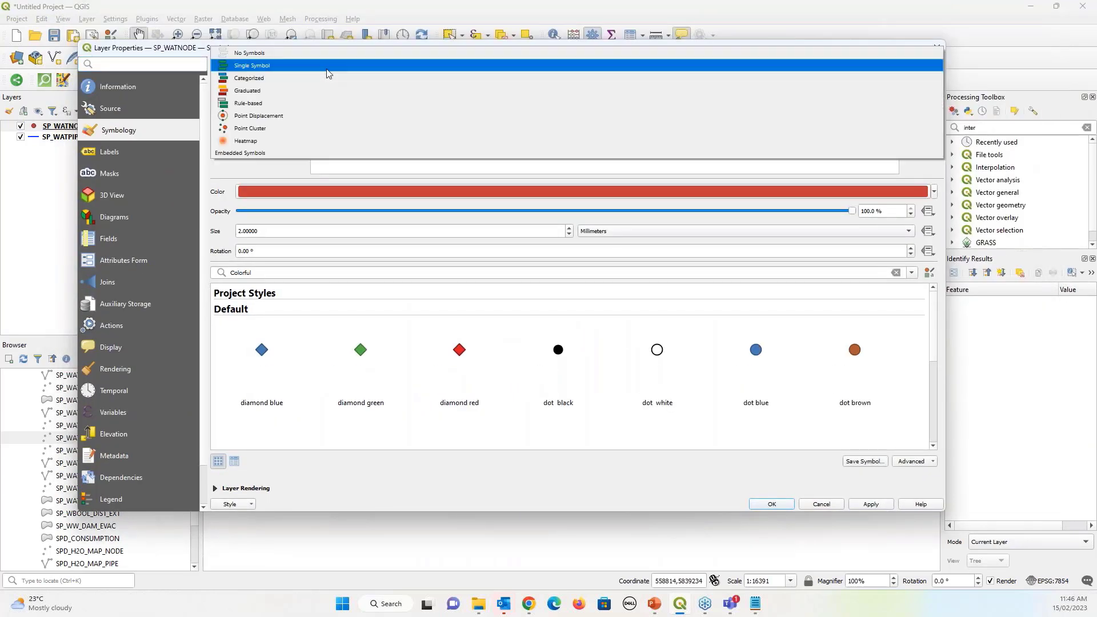
click(260, 79)
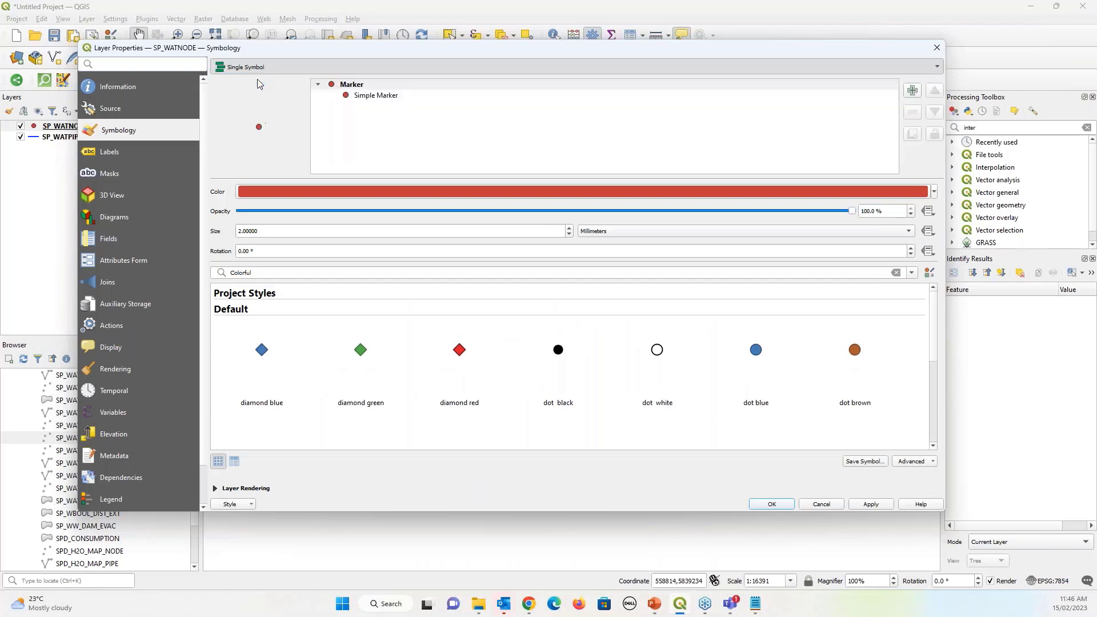
click(915, 87)
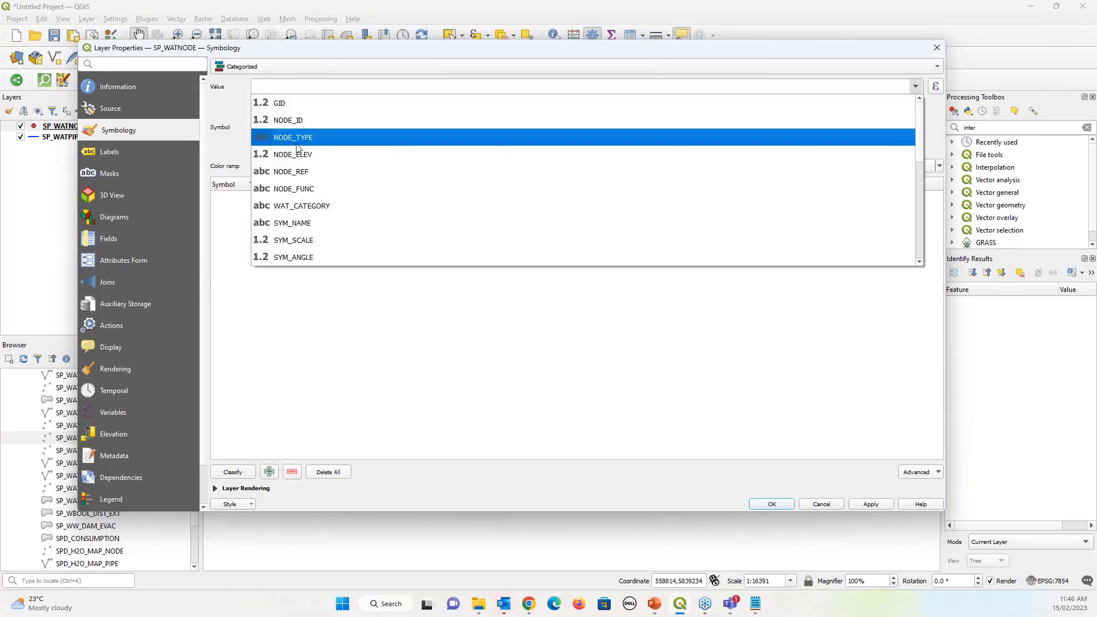
click(296, 138)
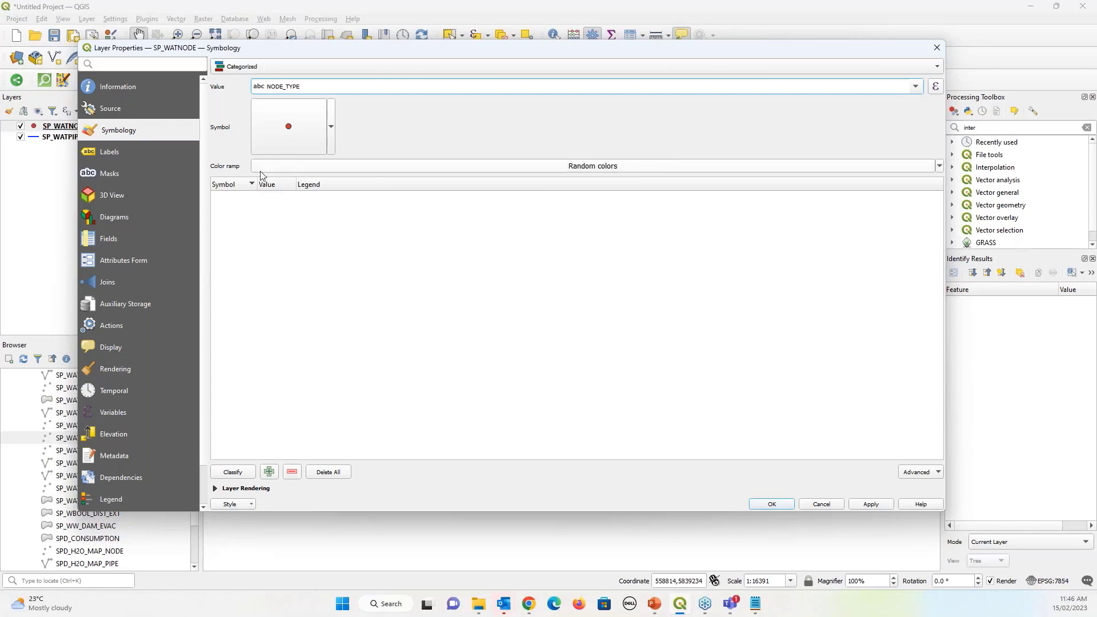
click(235, 474)
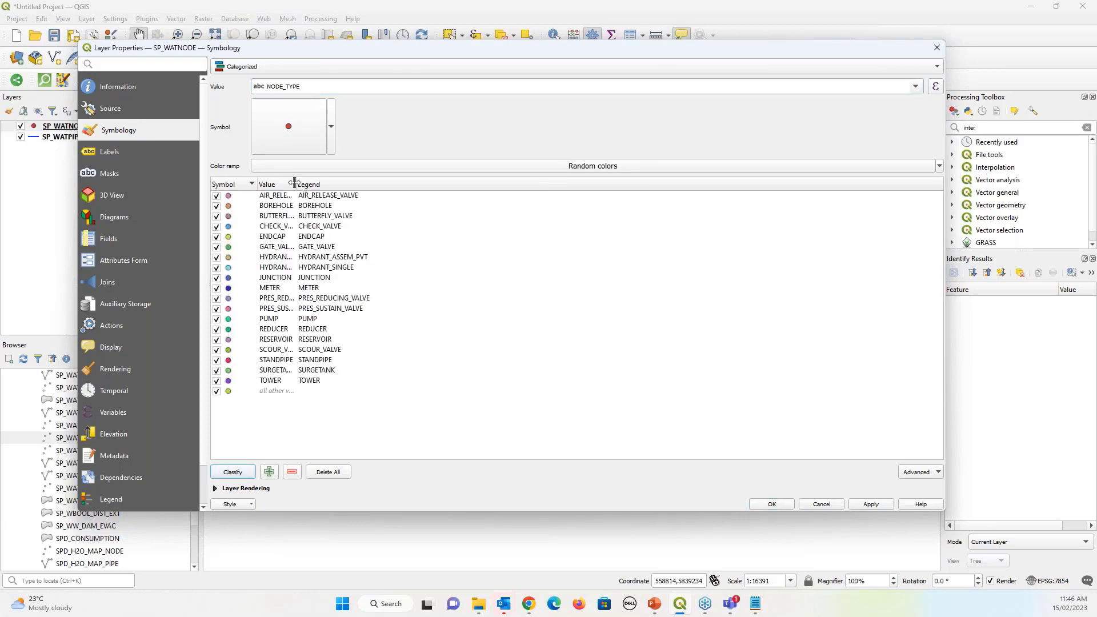
drag(296, 182, 375, 184)
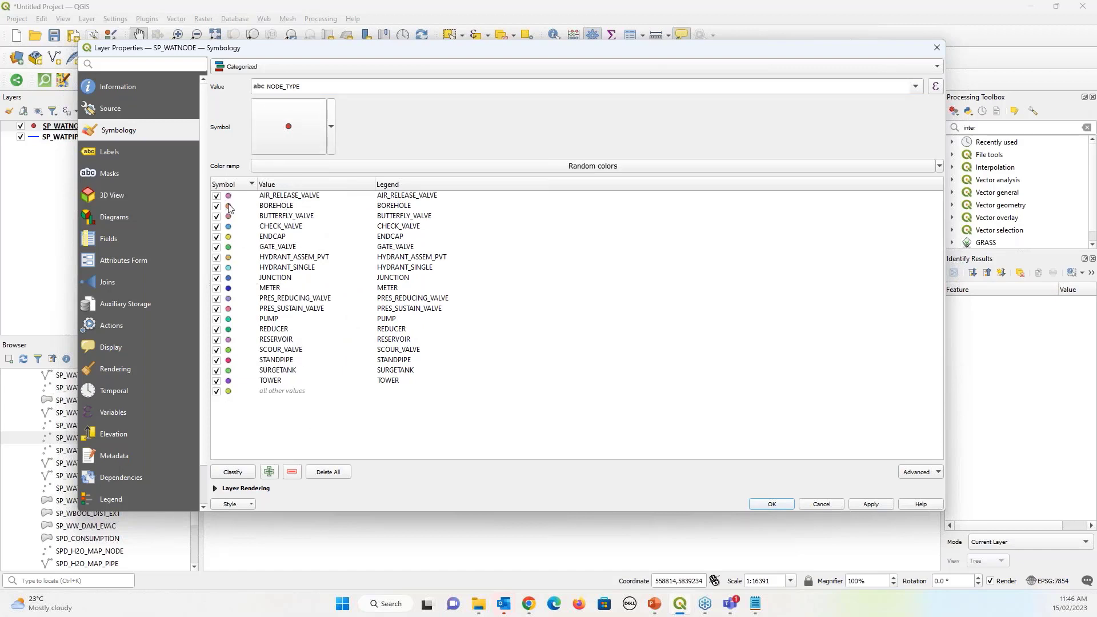
click(868, 506)
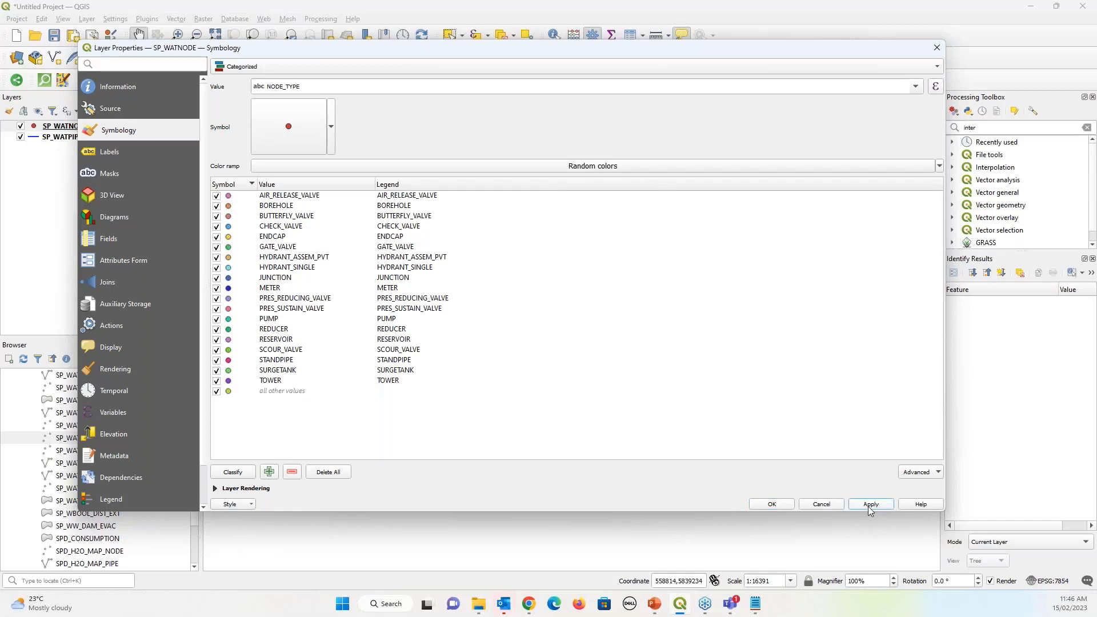
click(766, 505)
click(8, 127)
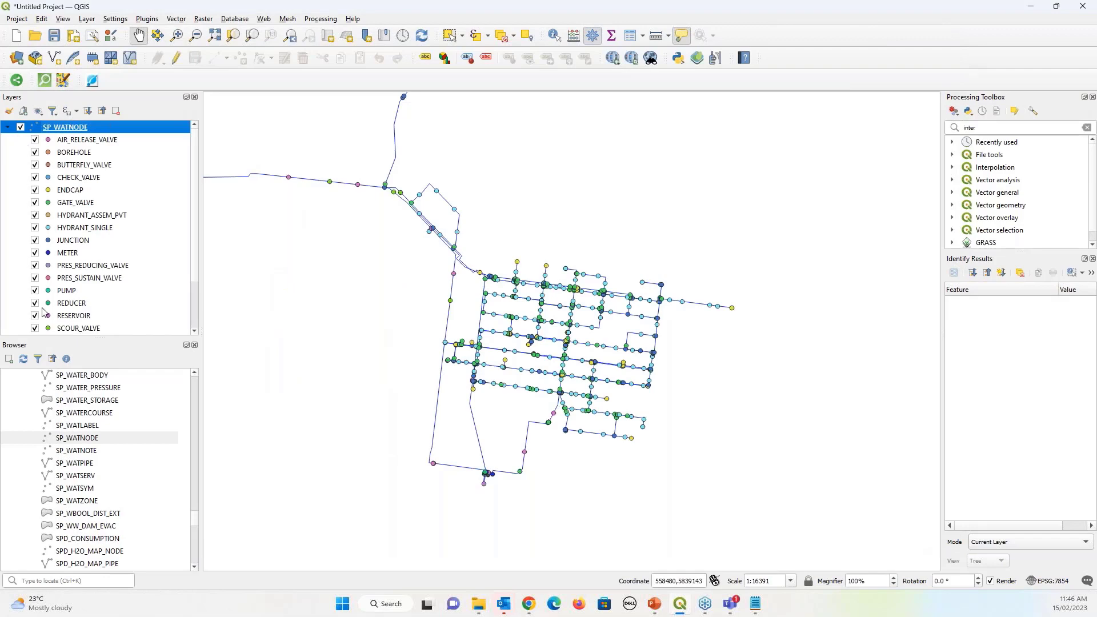
Give the HYDRANT_SINGLE category a dark blue fill with a matching blue outline
scroll(521, 314, up, 1)
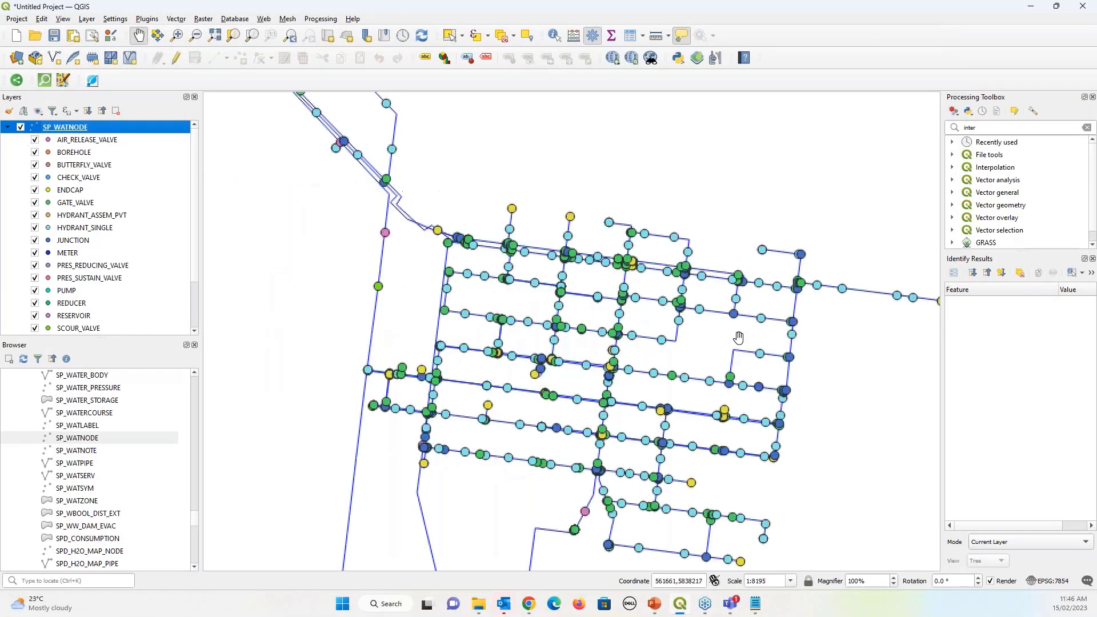
scroll(738, 337, up, 1)
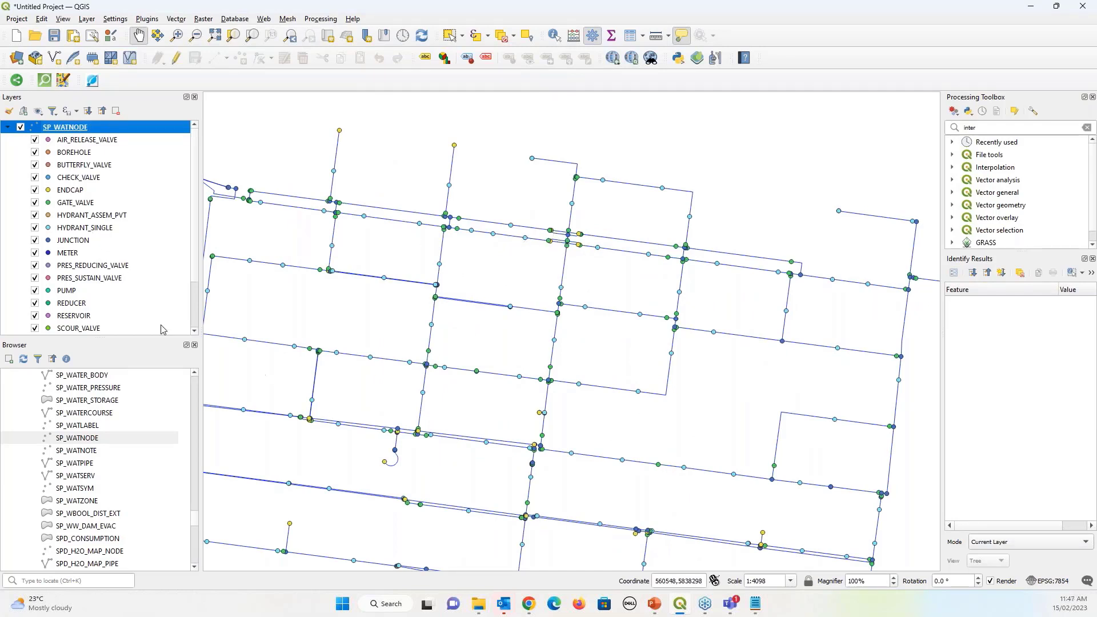
double_click(50, 229)
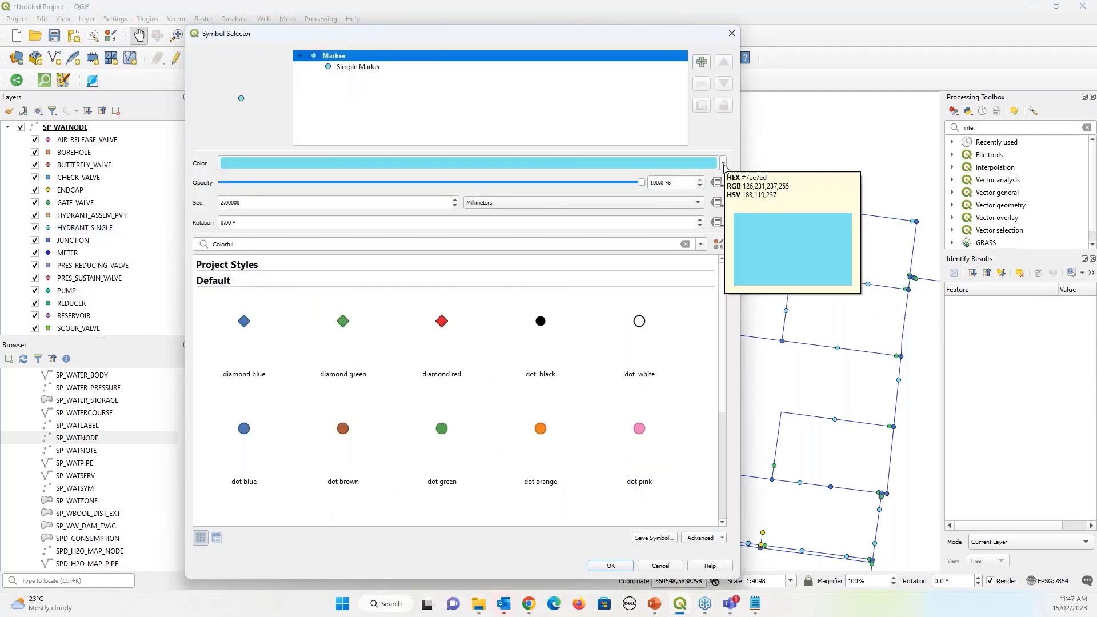
mouse_move(386, 37)
mouse_down()
mouse_move(384, 70)
mouse_move(256, 243)
mouse_move(404, 84)
mouse_move(386, 37)
mouse_up()
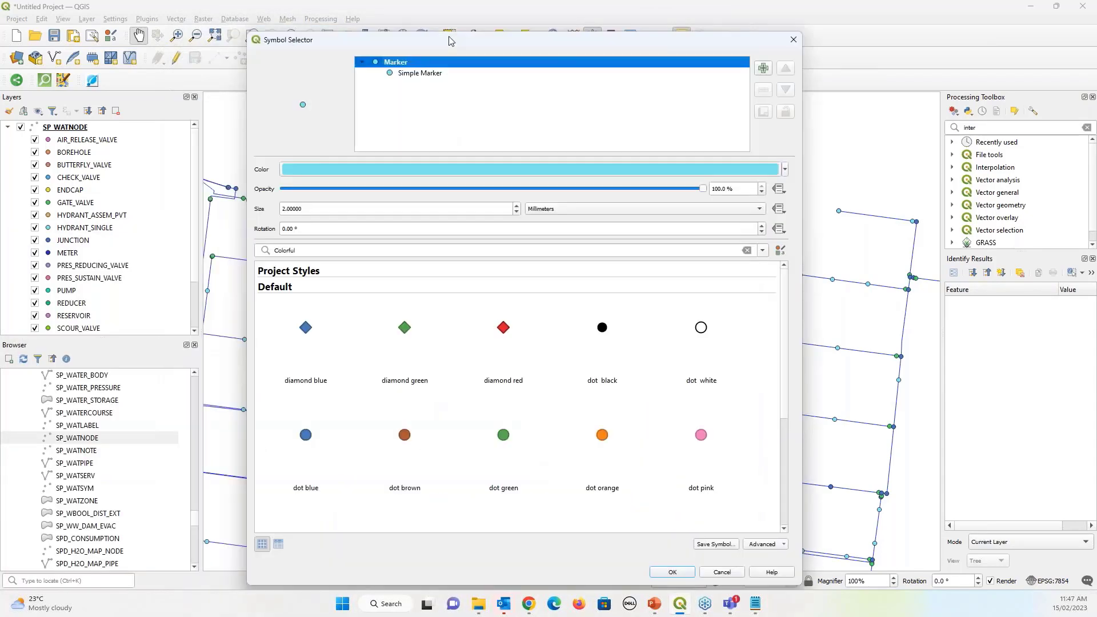
click(781, 166)
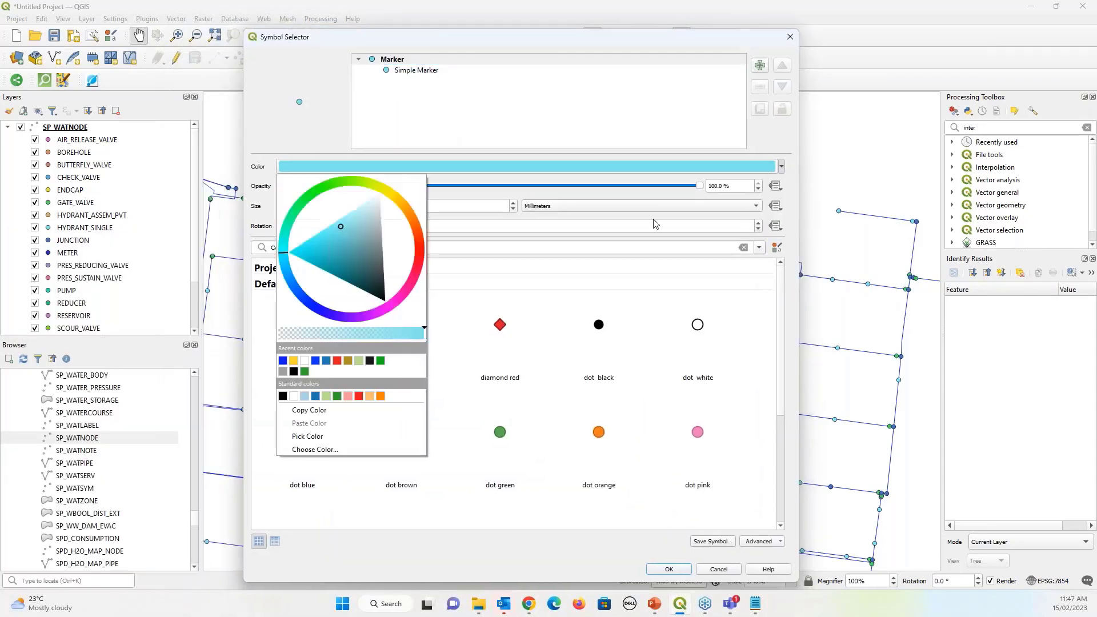
click(282, 360)
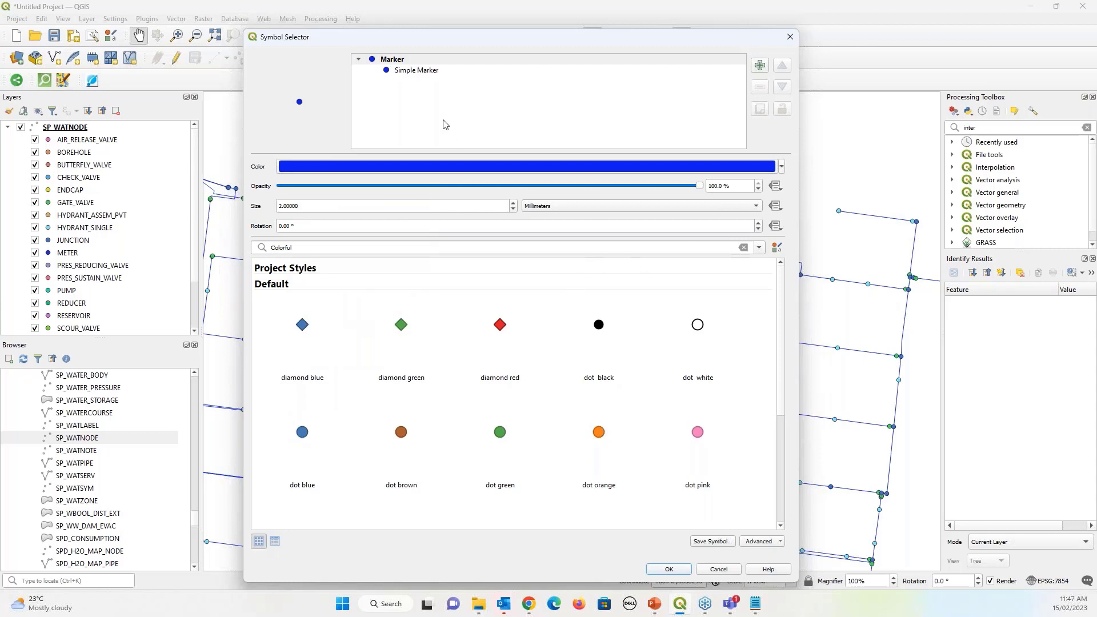
click(421, 70)
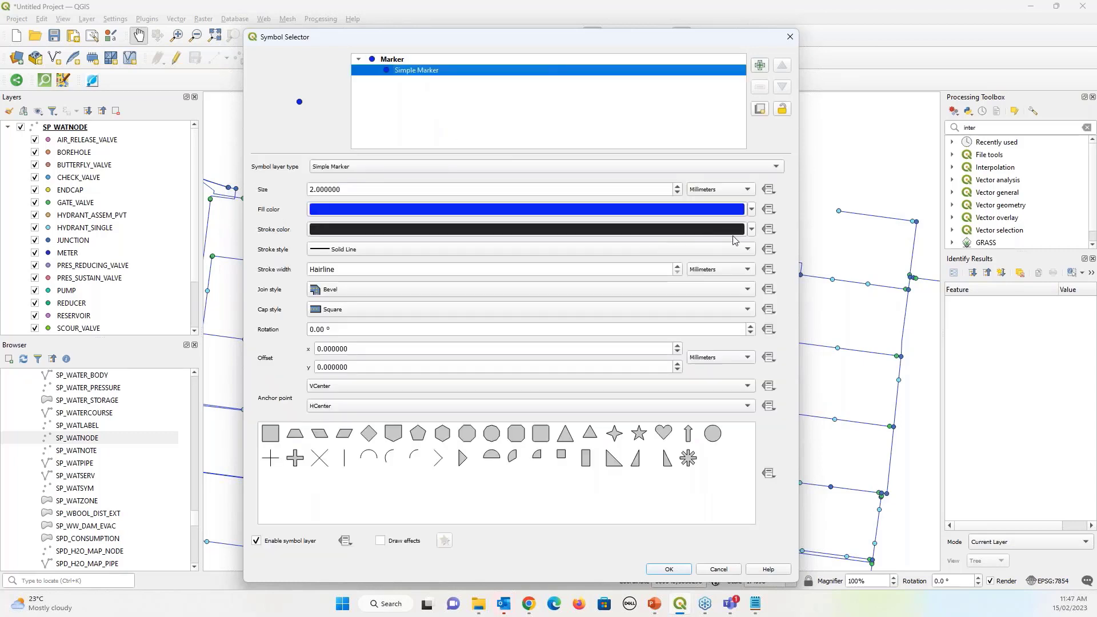
click(751, 229)
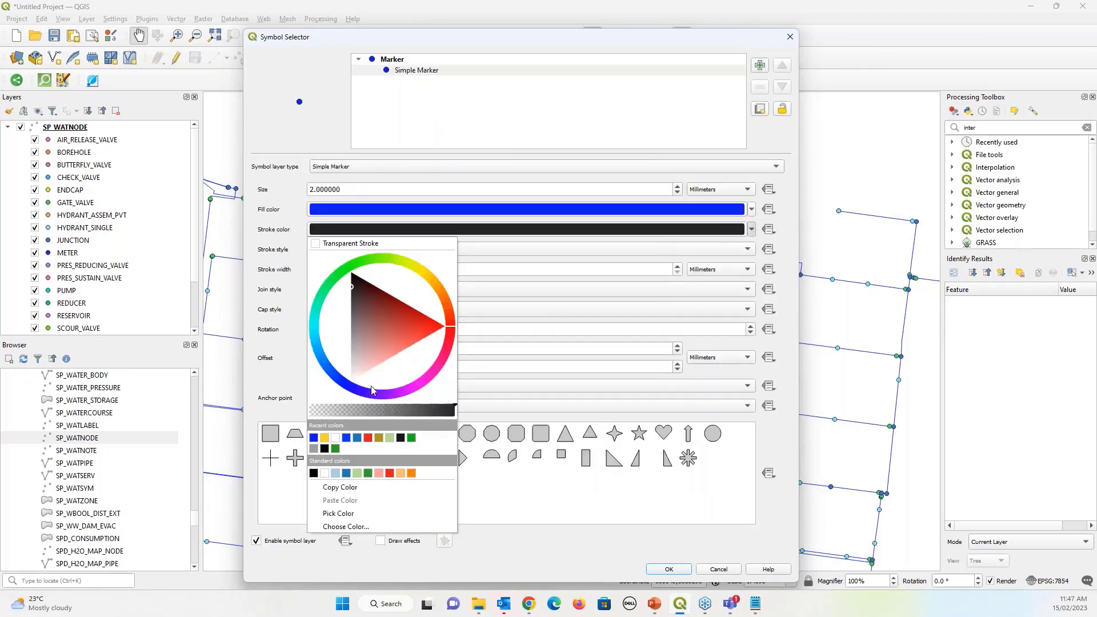
click(313, 438)
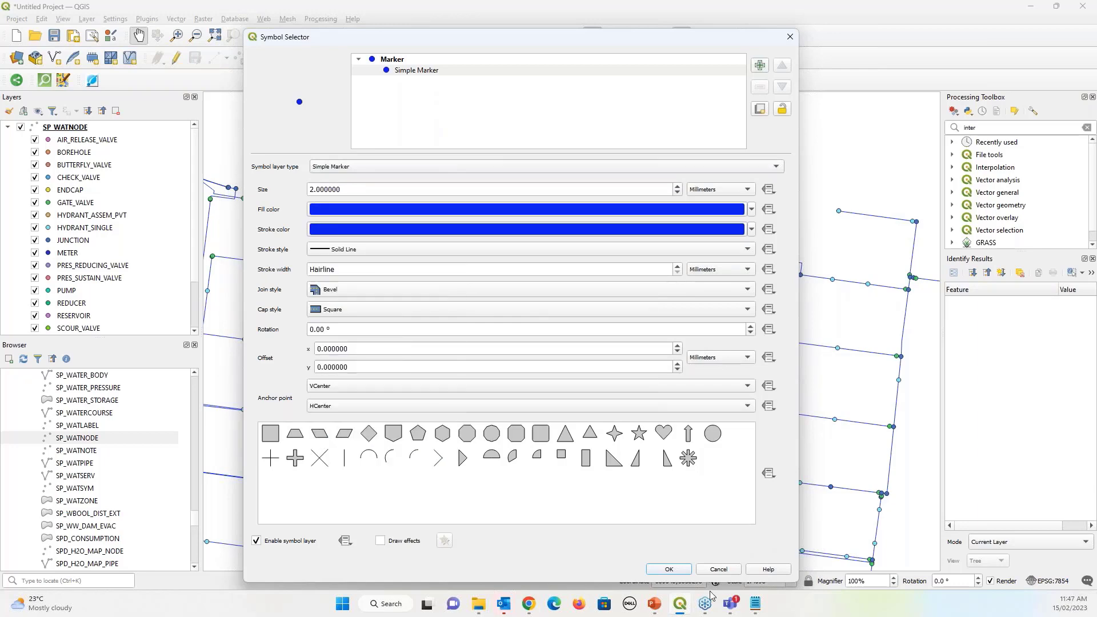
click(678, 573)
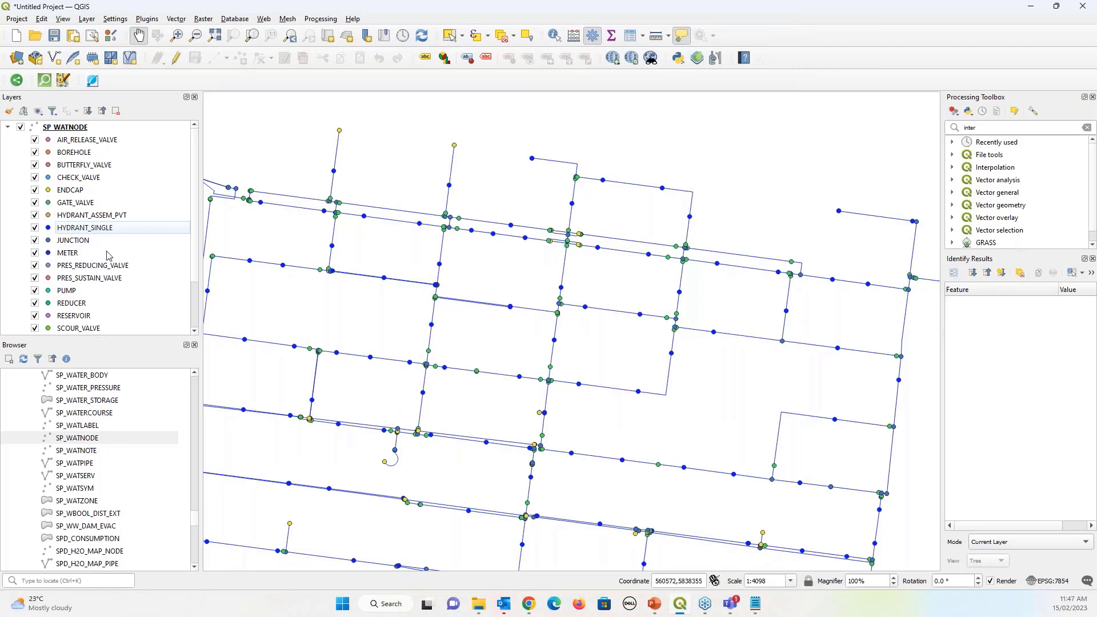
Make JUNCTION markers 1.6 mm hollow circles with transparent fill and blue outline
double_click(50, 242)
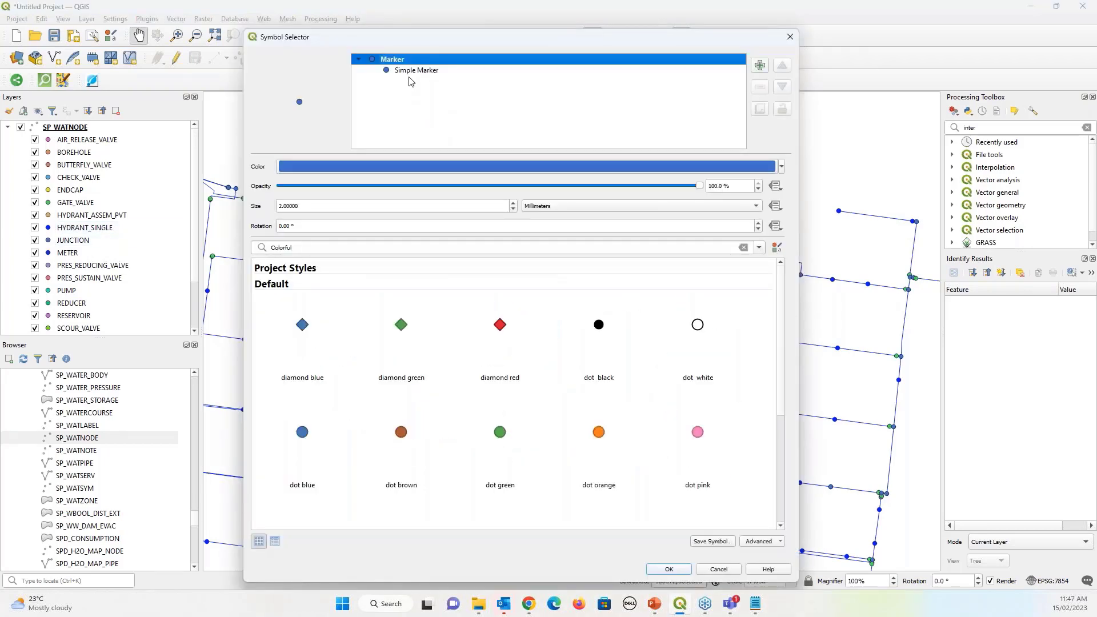
click(409, 75)
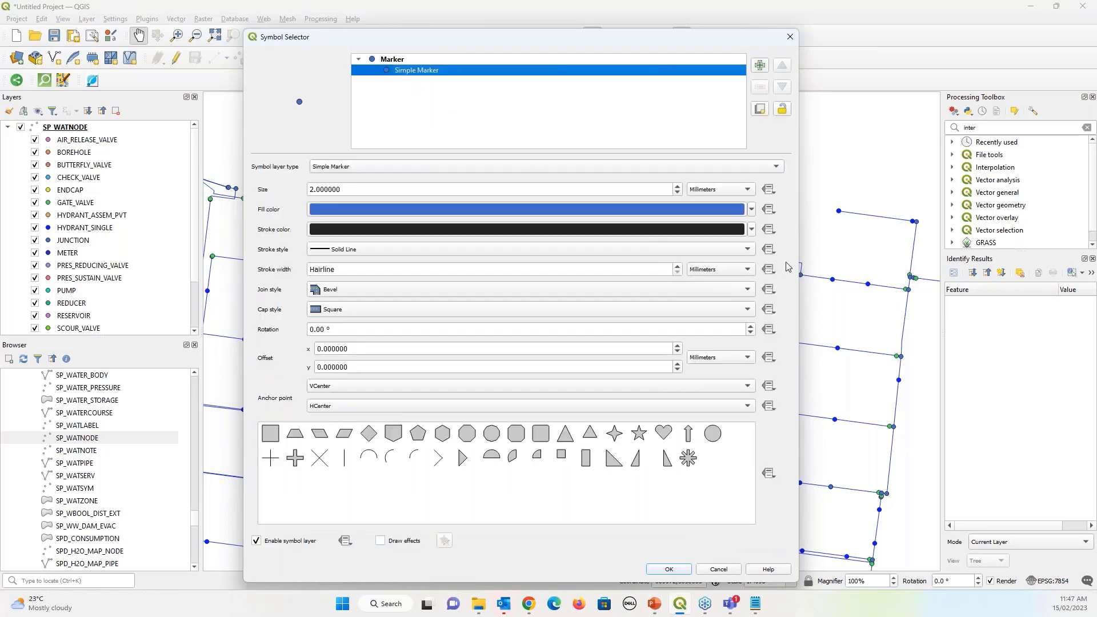
click(752, 210)
click(341, 224)
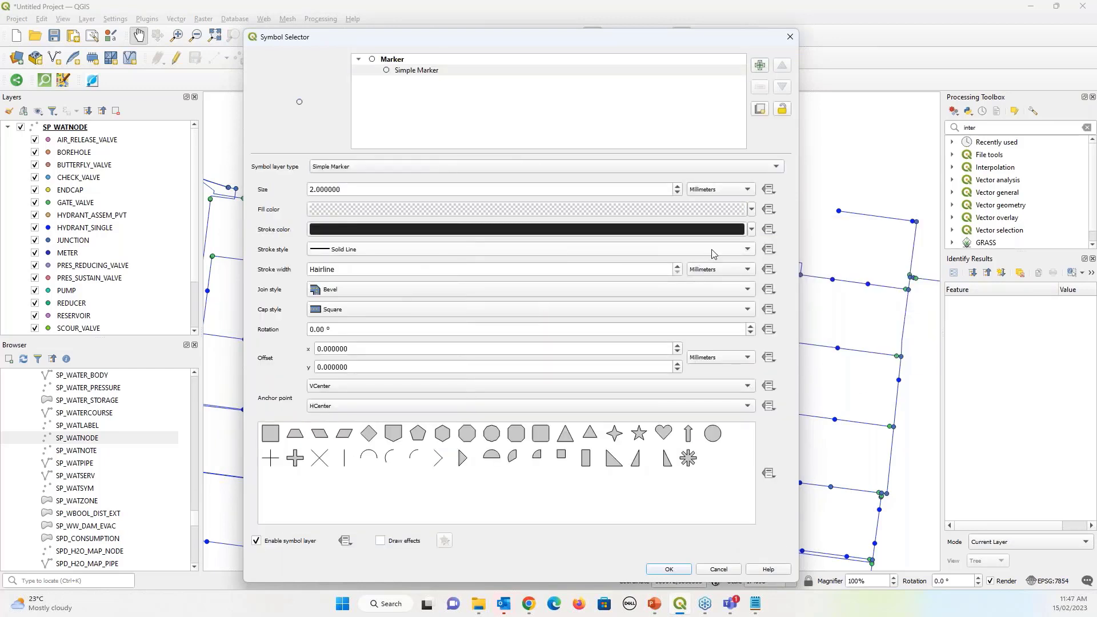
click(752, 229)
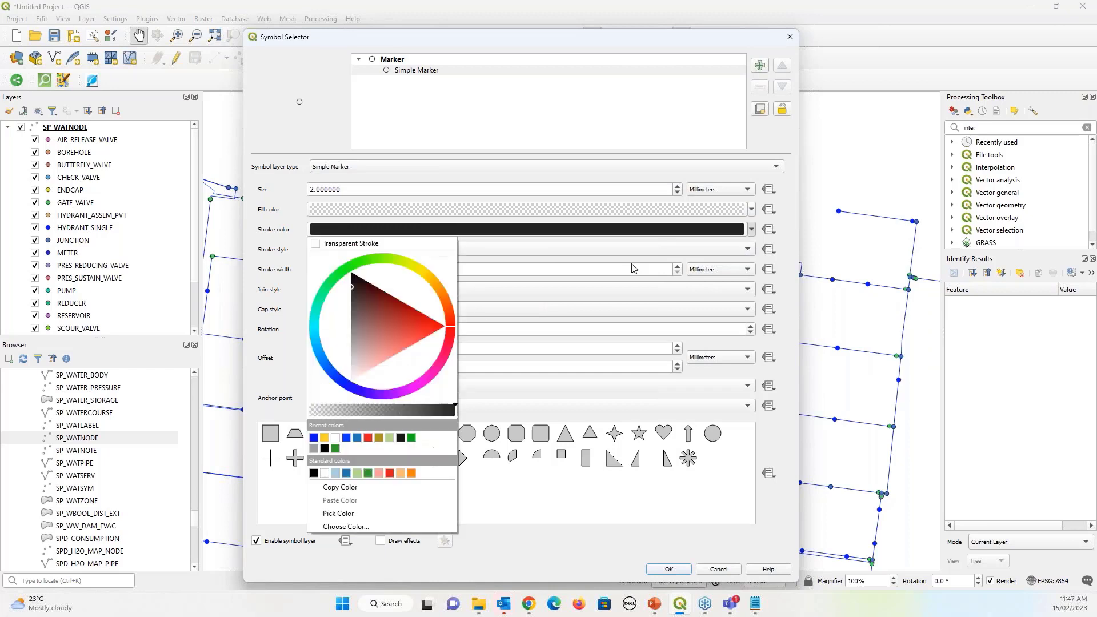
click(313, 437)
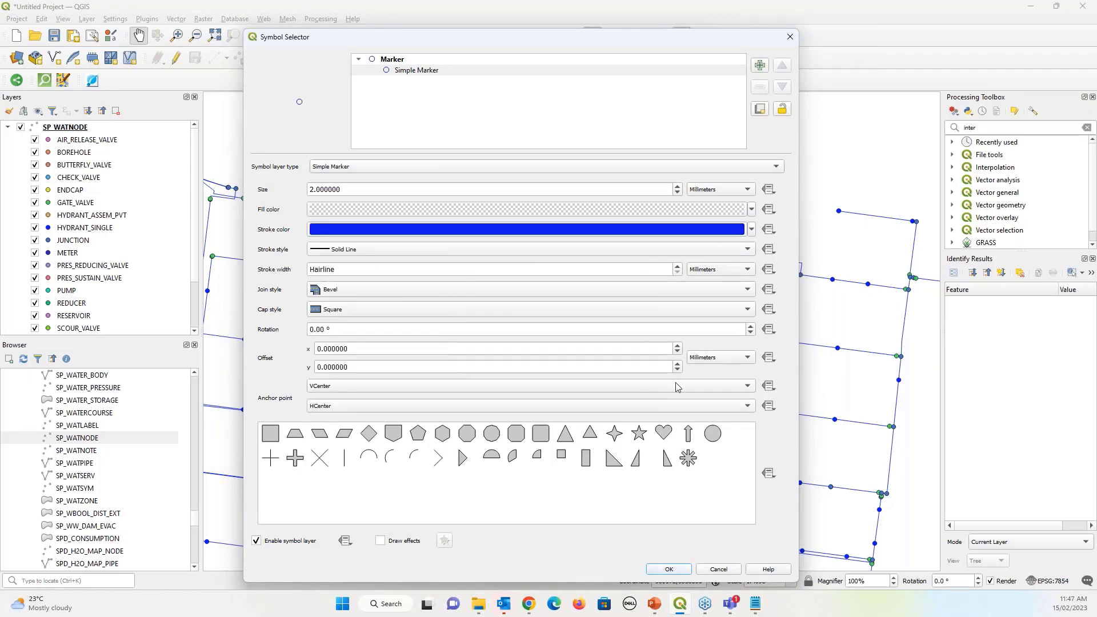
click(678, 194)
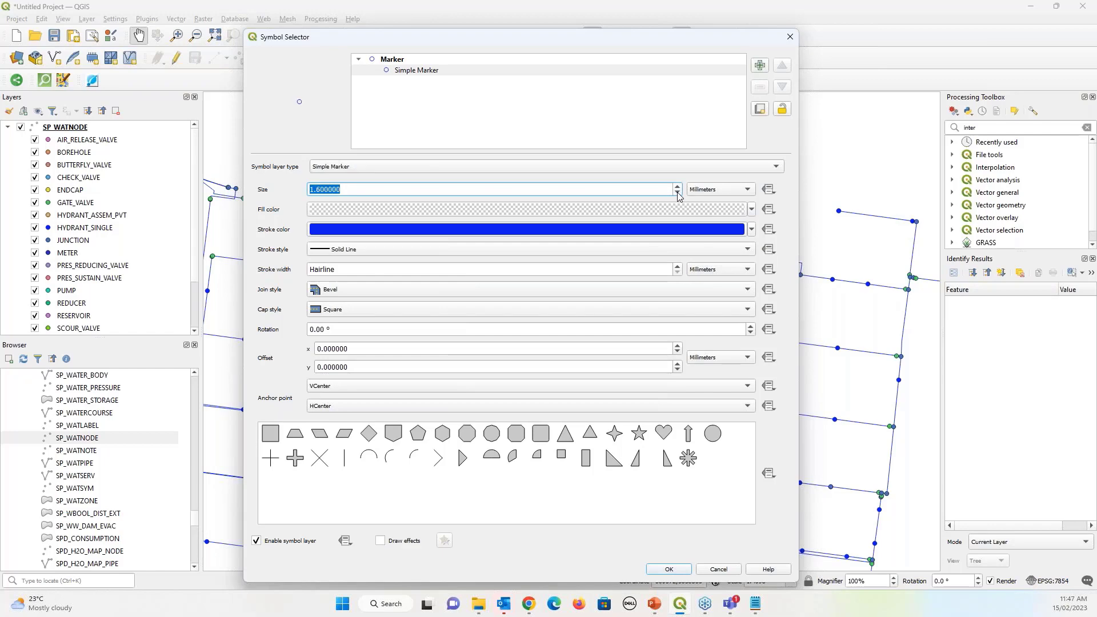
click(678, 573)
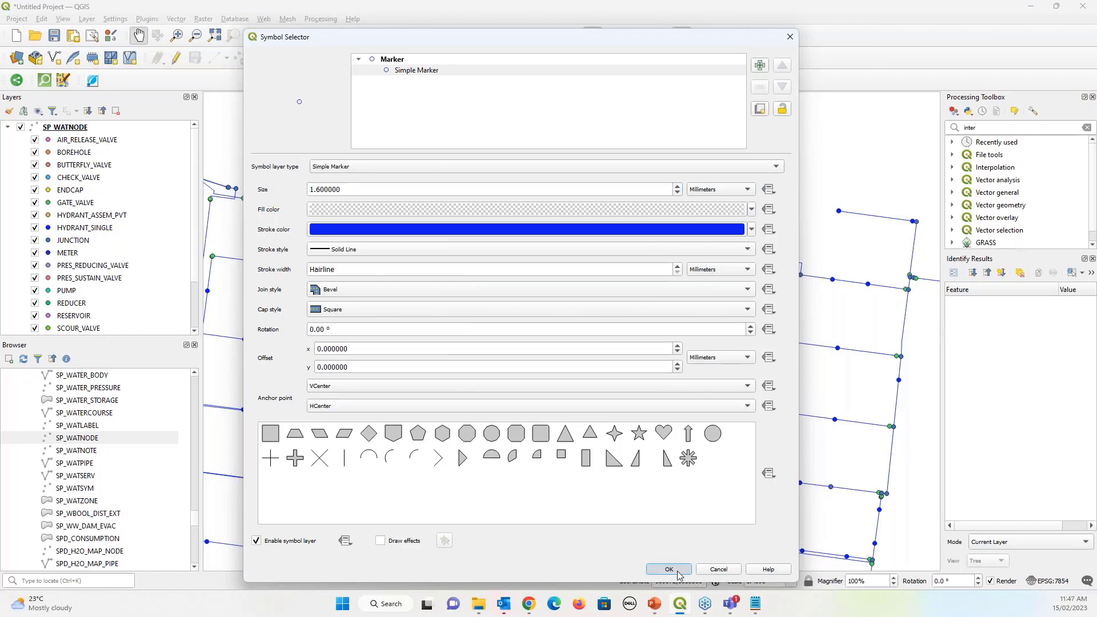
click(668, 570)
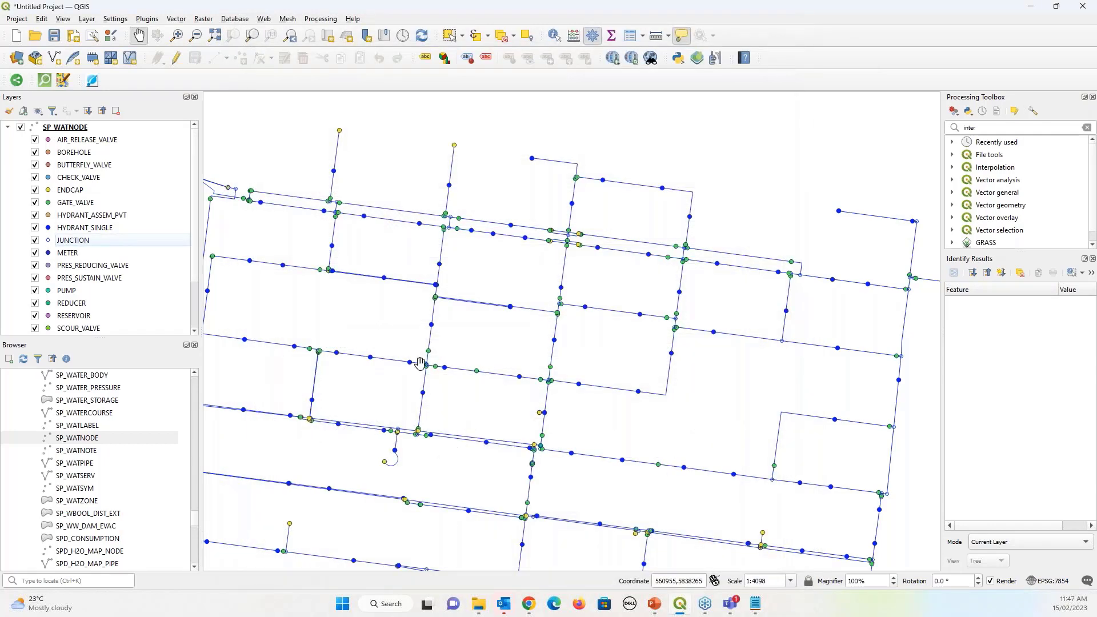
scroll(464, 388, up, 5)
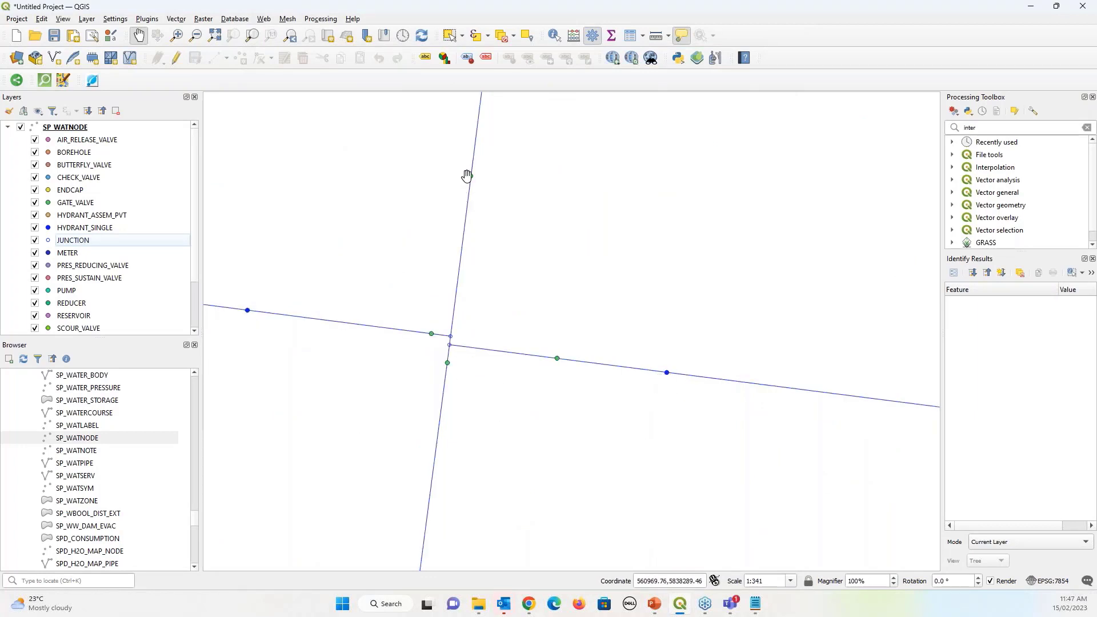
Change the GATE_VALVE marker to an SVG Marker using a valve symbol from _MUNSYSv2
click(50, 206)
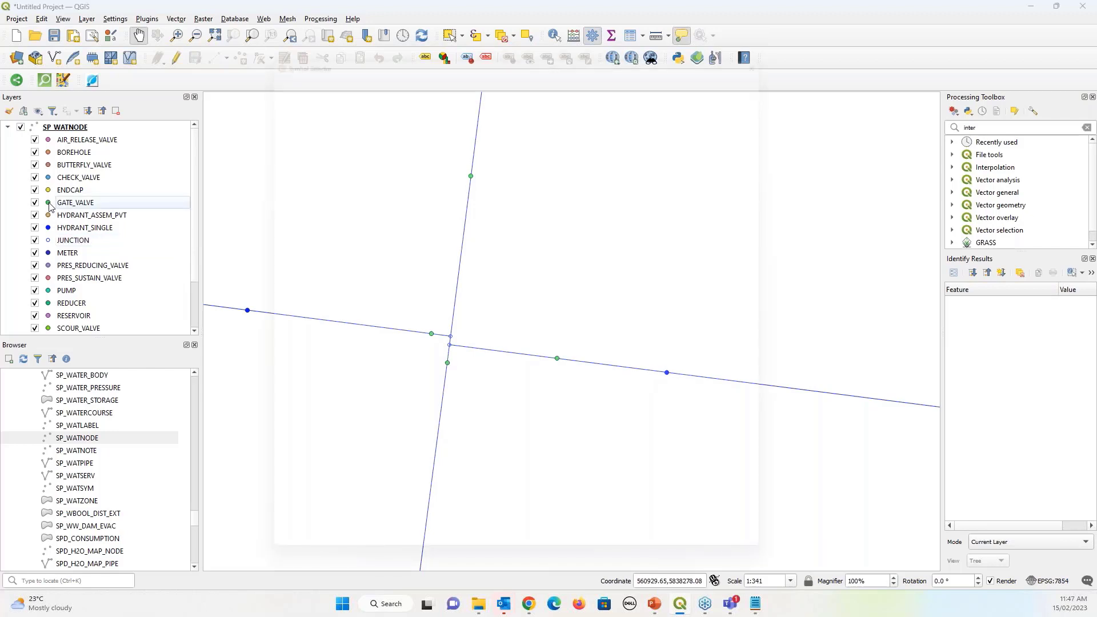
double_click(50, 205)
drag(417, 41, 405, 21)
scroll(515, 358, down, 5)
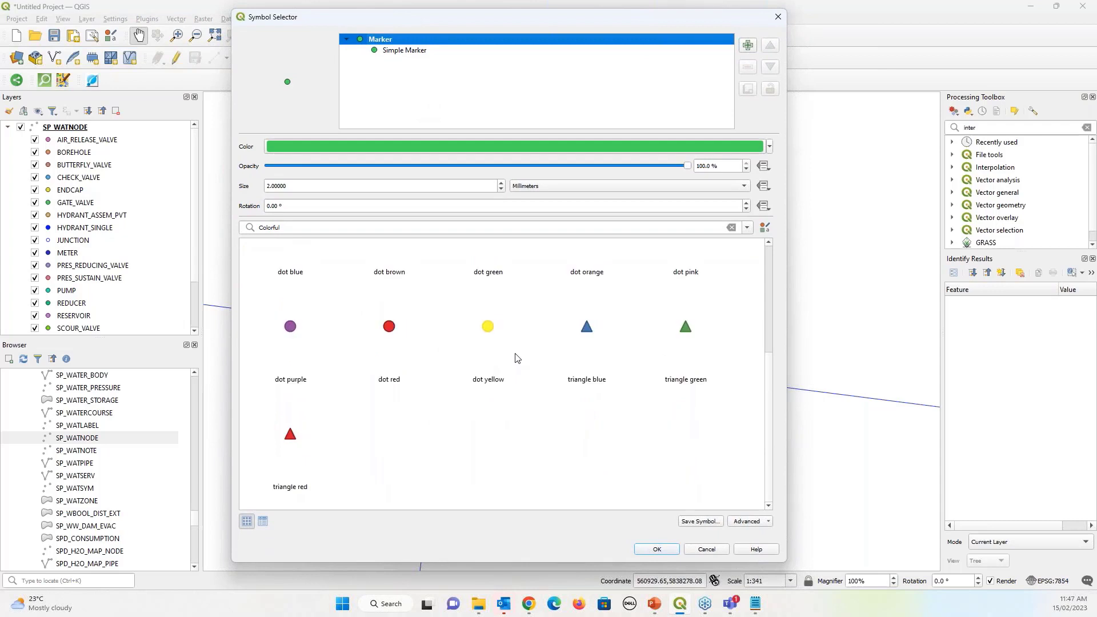
scroll(515, 357, up, 5)
click(405, 51)
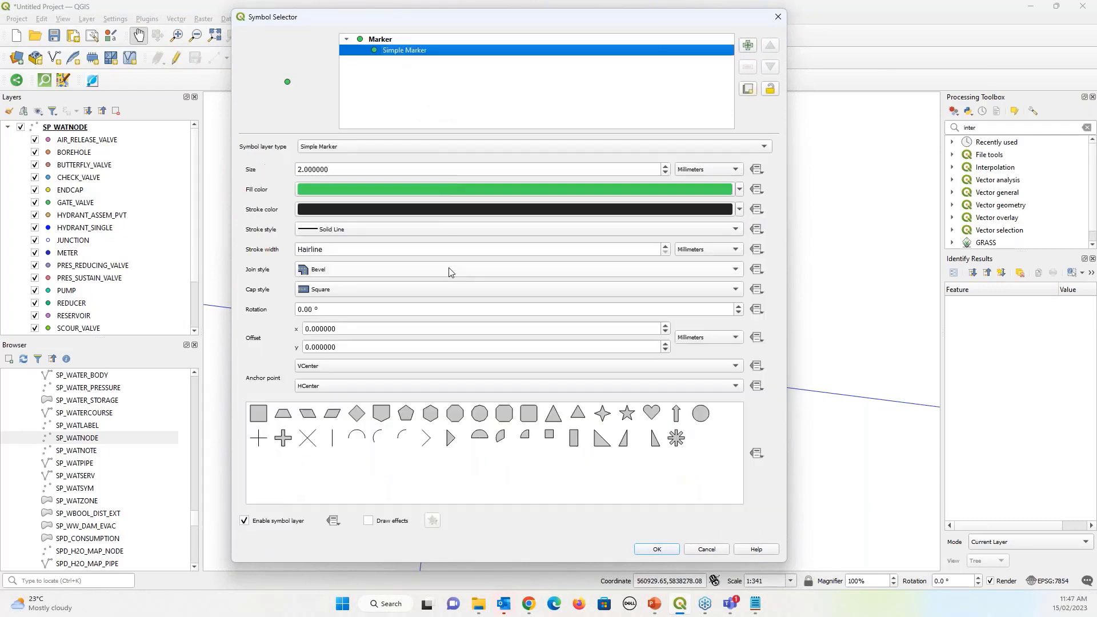
click(377, 148)
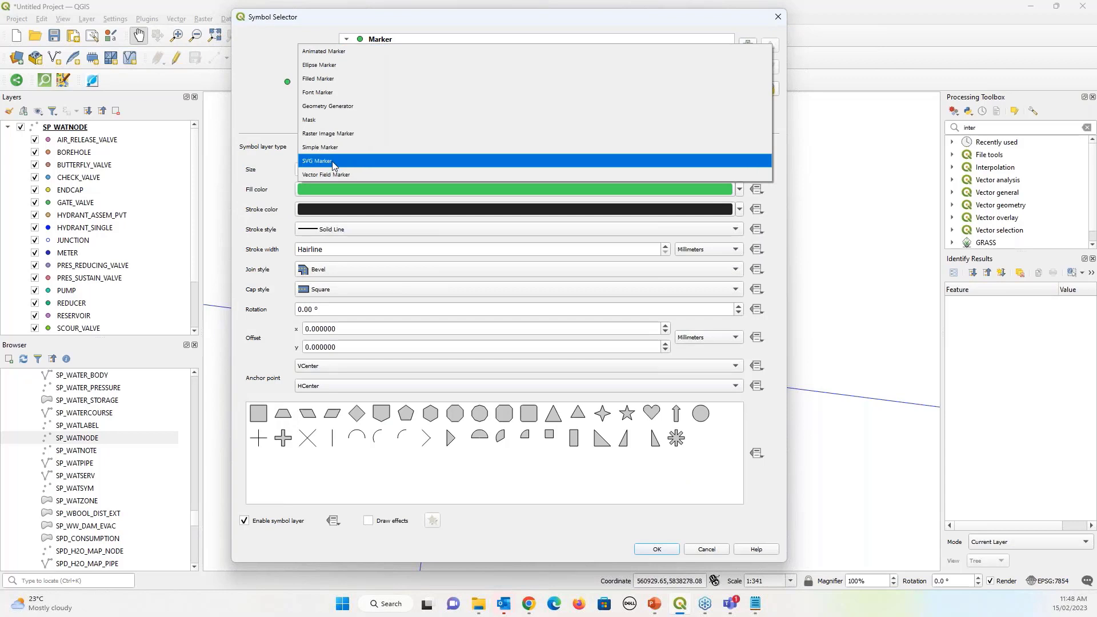
key(Escape)
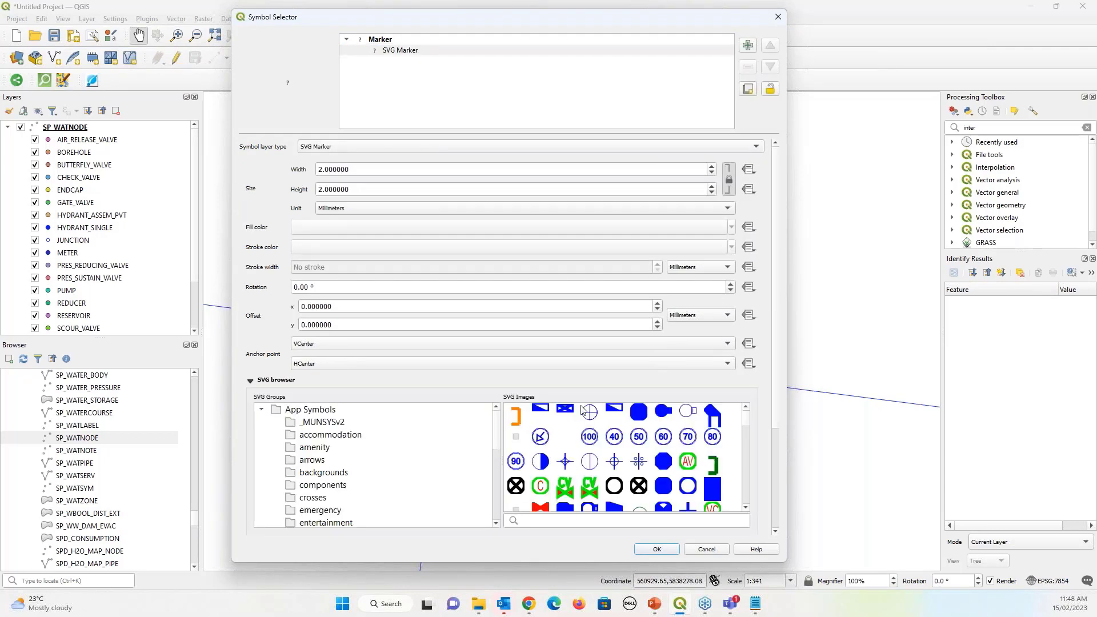
click(323, 423)
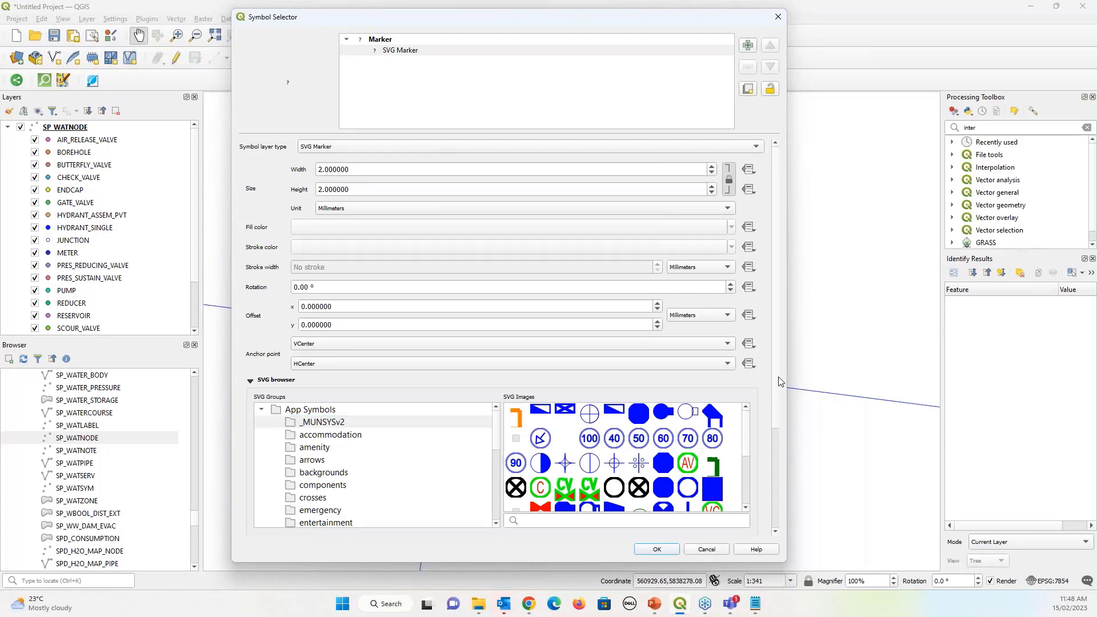
scroll(777, 380, down, 3)
scroll(748, 354, down, 5)
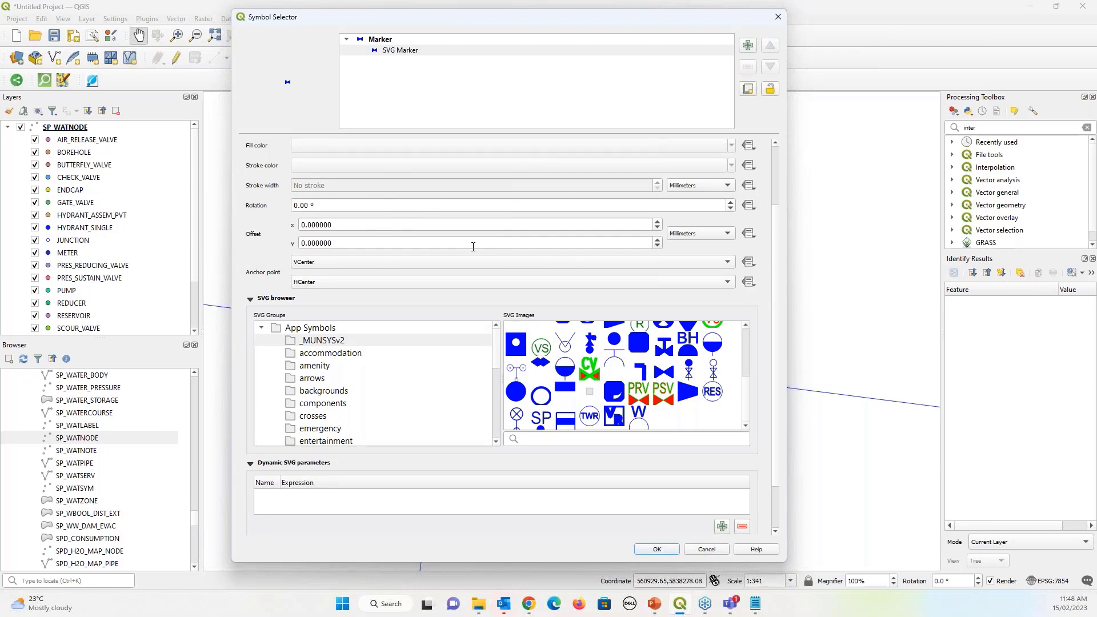
Set the gate valve symbol size to 3.4 mm and apply it
click(381, 40)
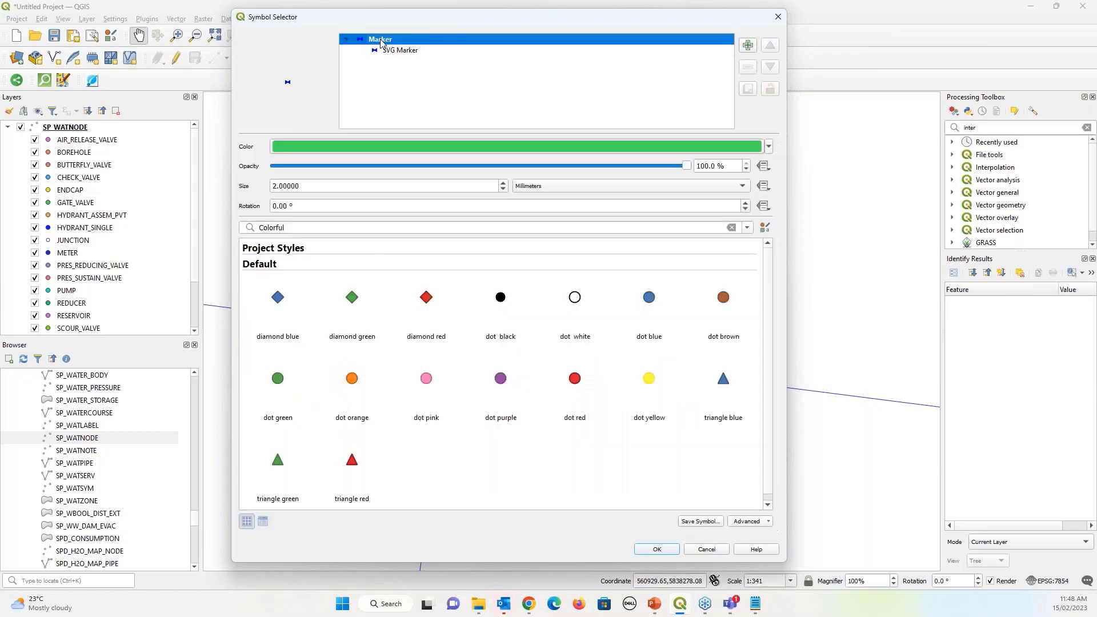
click(503, 183)
click(503, 183)
click(503, 183)
click(503, 183)
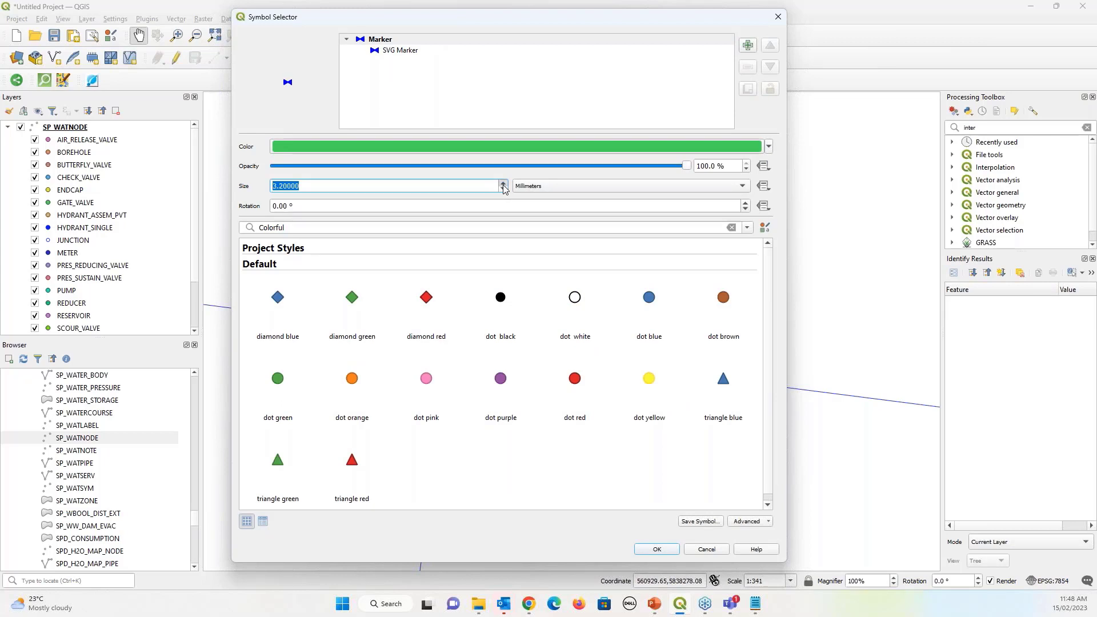
click(503, 183)
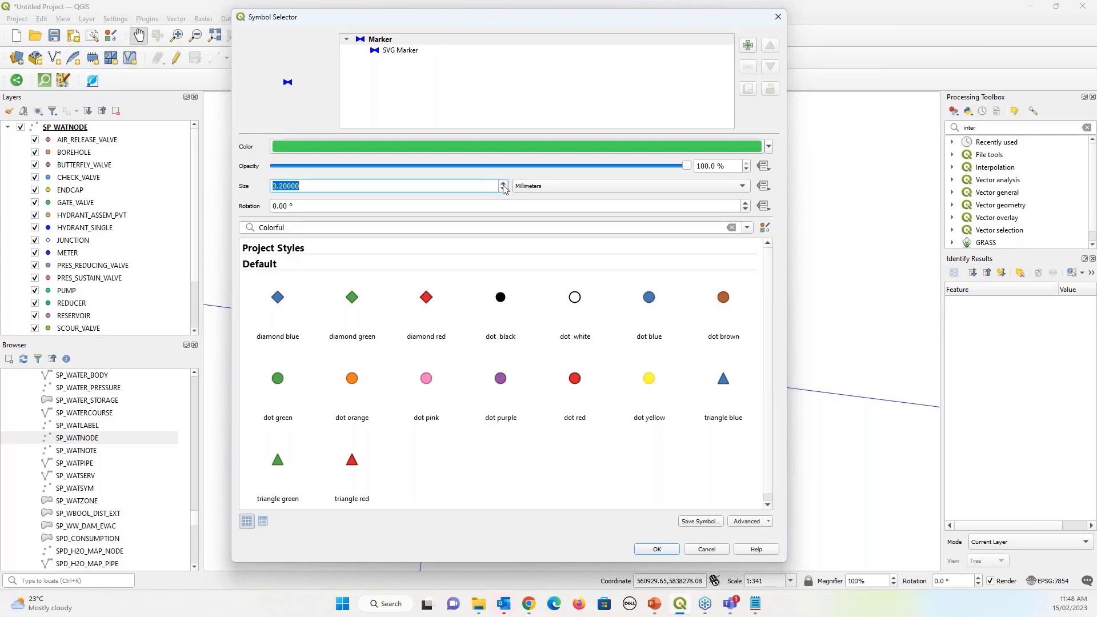
click(658, 550)
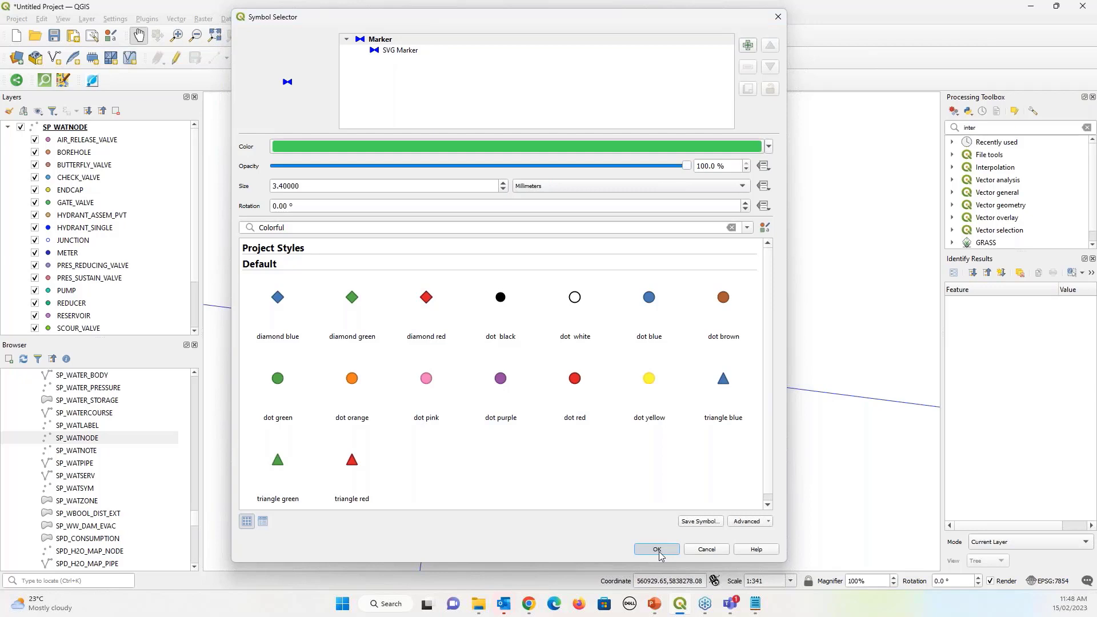
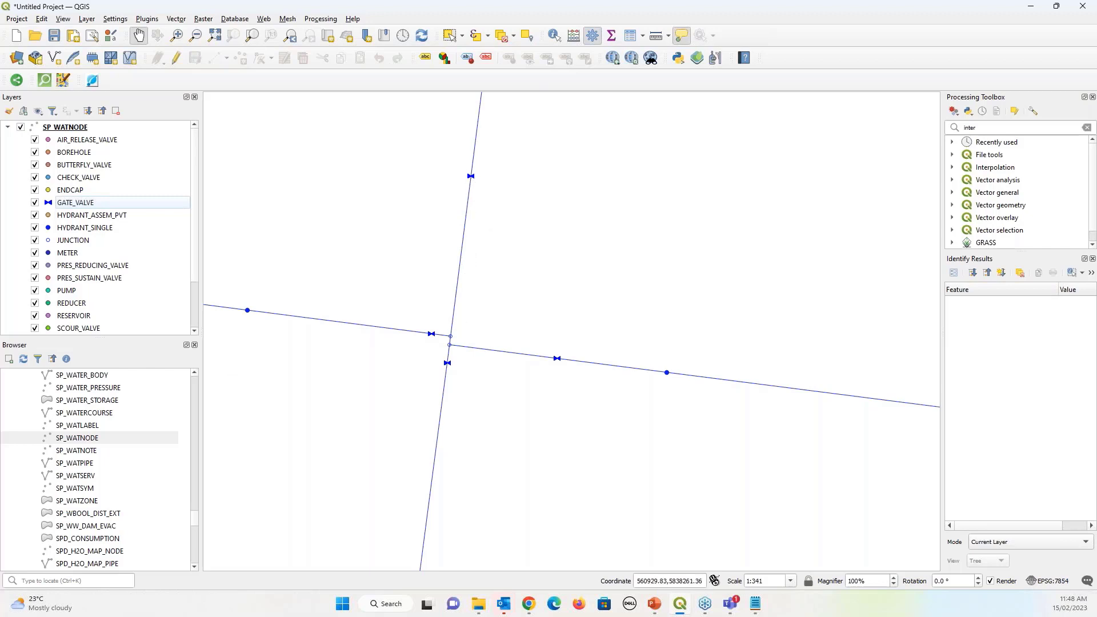
Rotate the GATE_VALVE markers with the expression 360-(SYM_ANGLE*57.32) so they follow the pipes
double_click(49, 203)
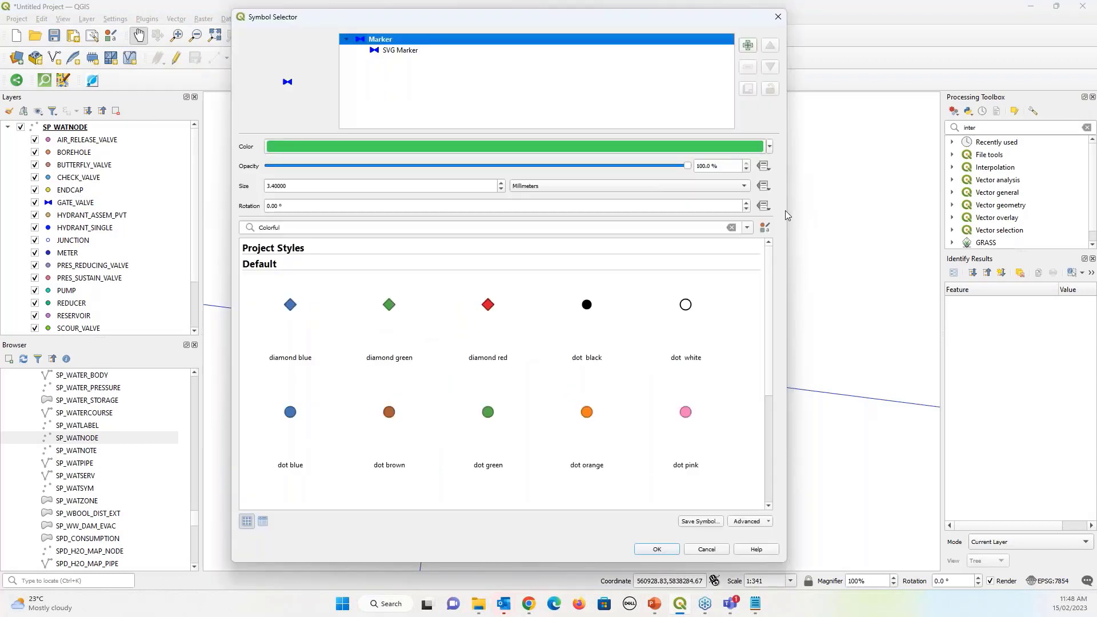
click(764, 209)
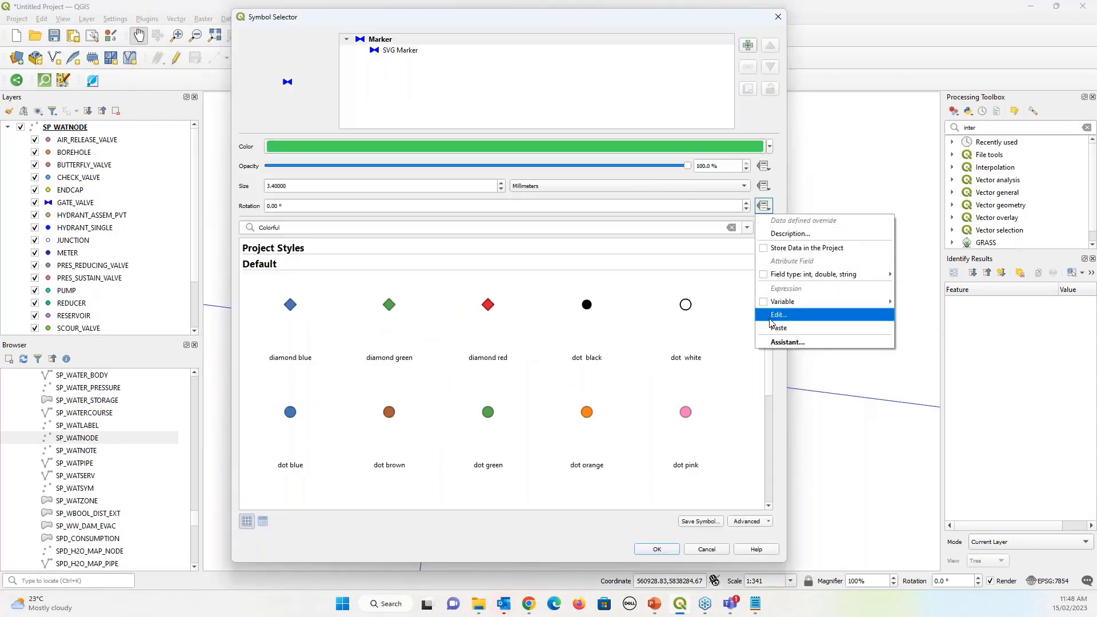
click(365, 335)
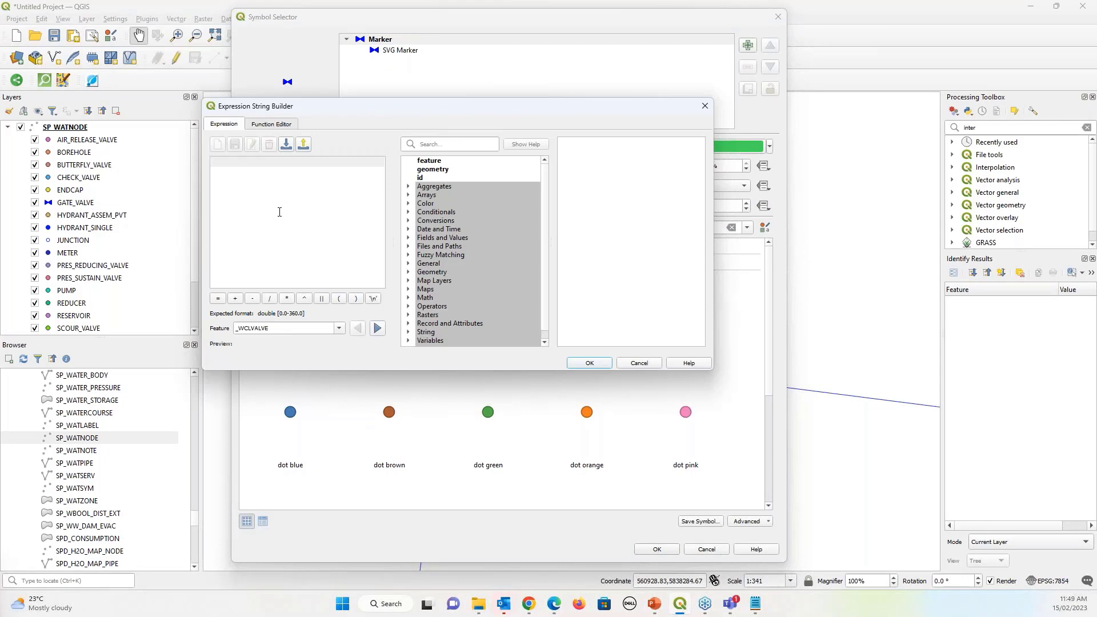
text(360-()
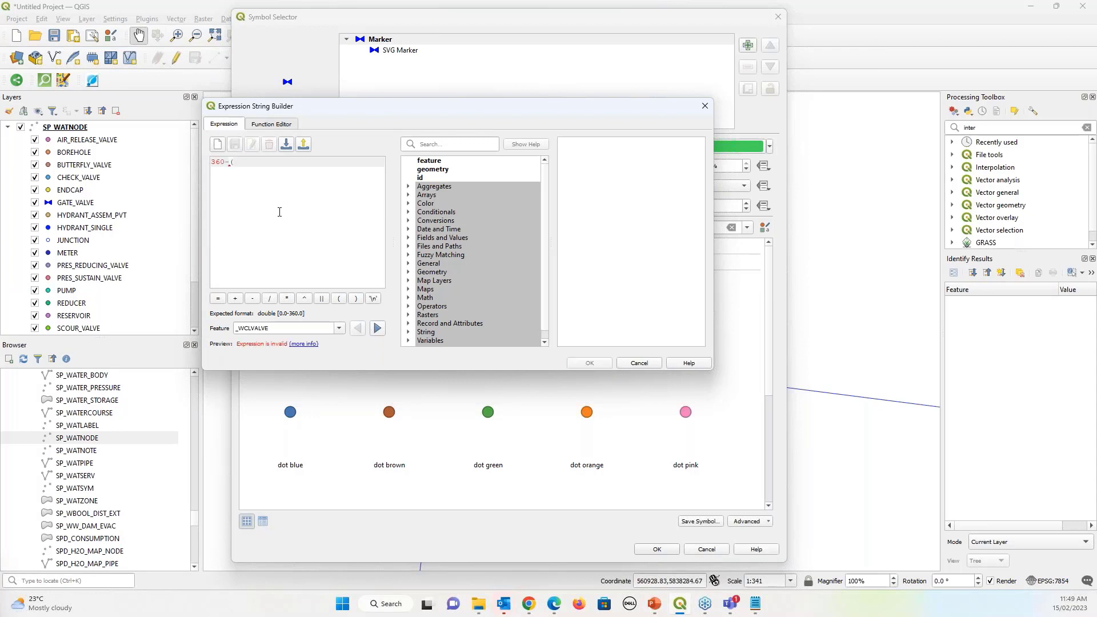
text(SYM)
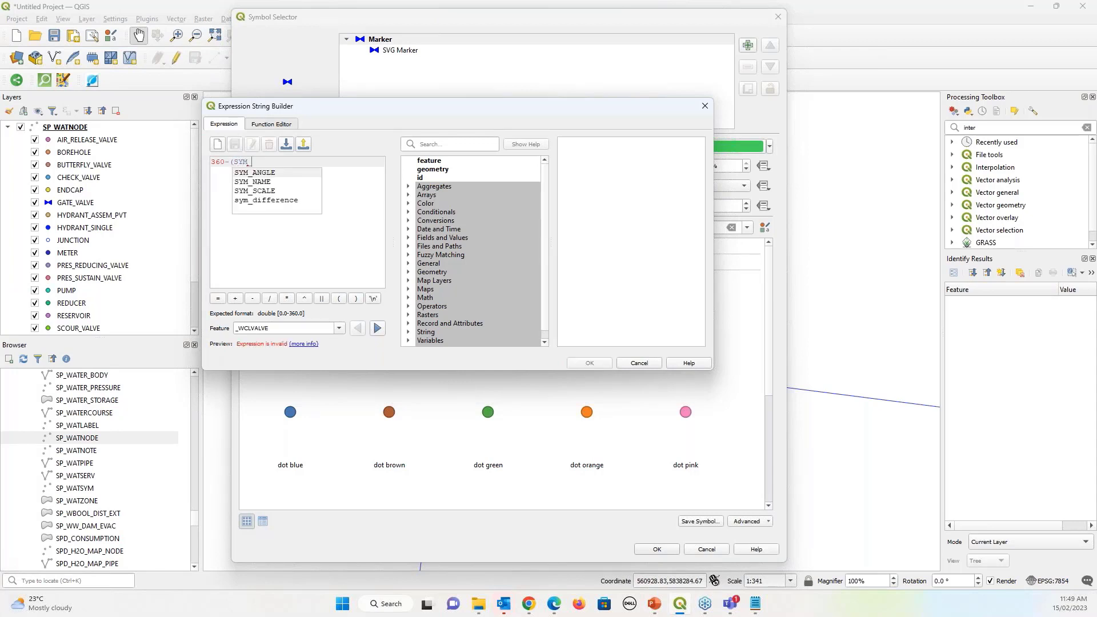
double_click(272, 177)
text())
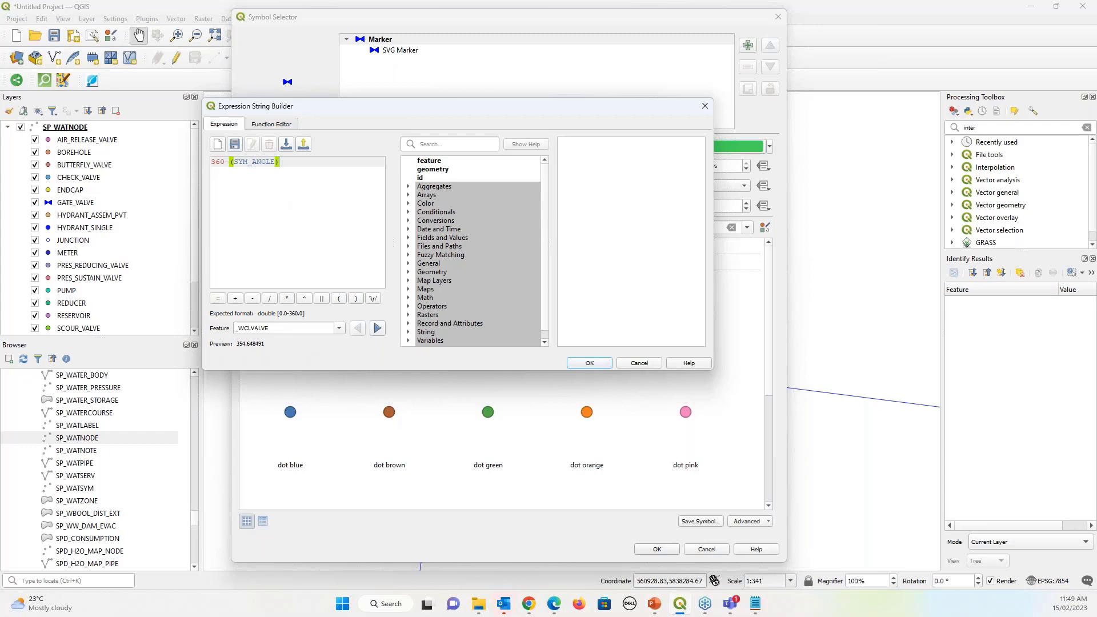
text(57.32)
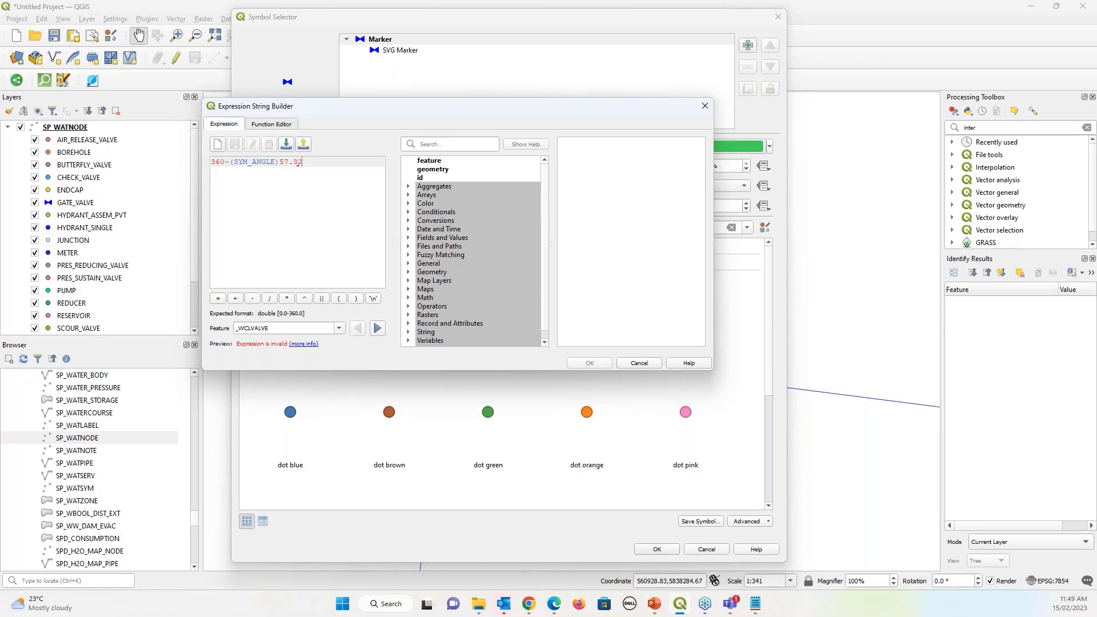
key(Left)
key(Left)
key(Left)
key(BackSpace)
text(*)
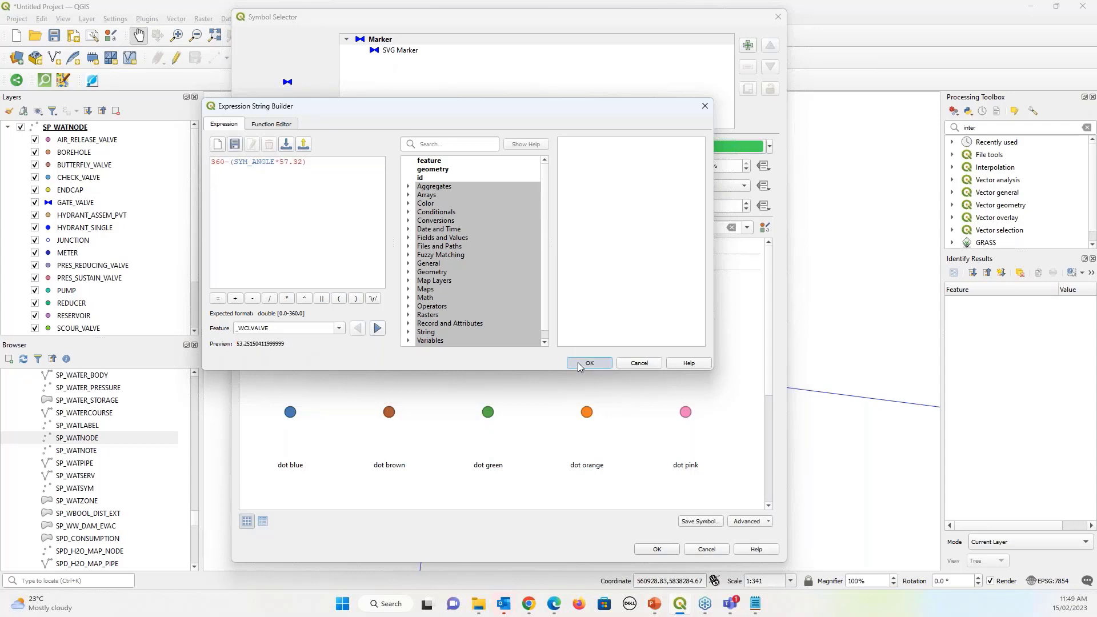
click(589, 363)
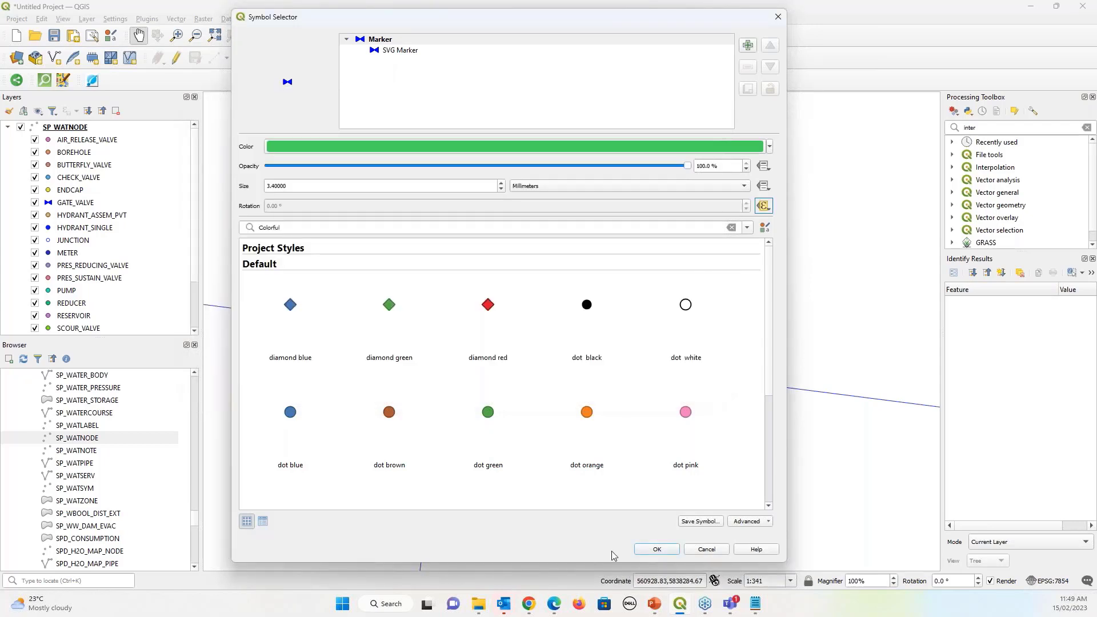
click(656, 549)
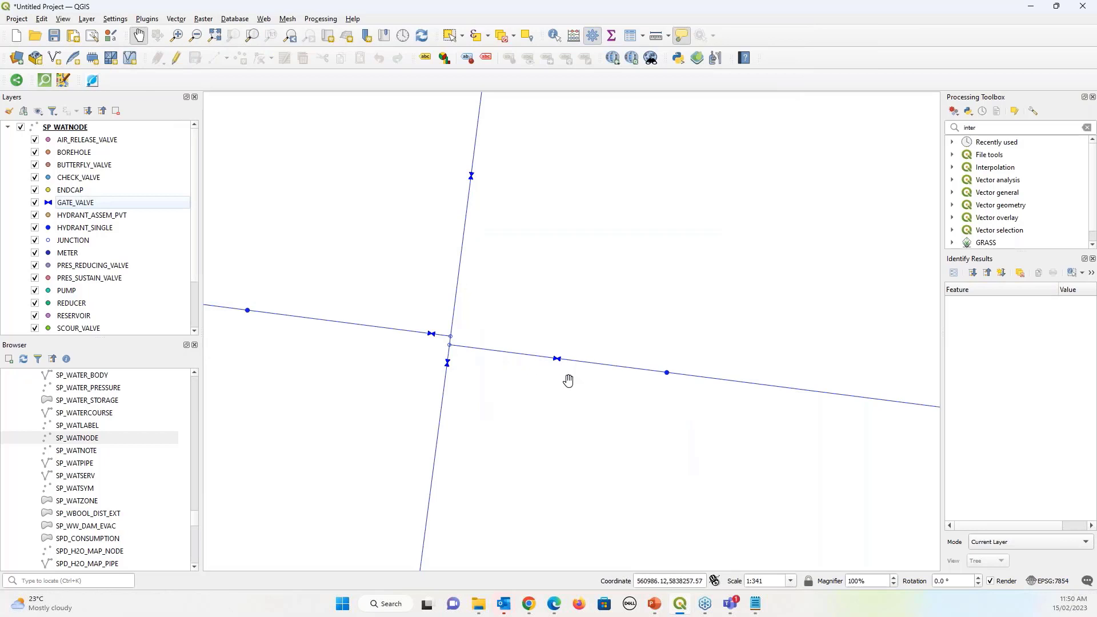
Change the ENDCAP symbol to a Simple Marker with the vertical line shape
scroll(444, 316, down, 1)
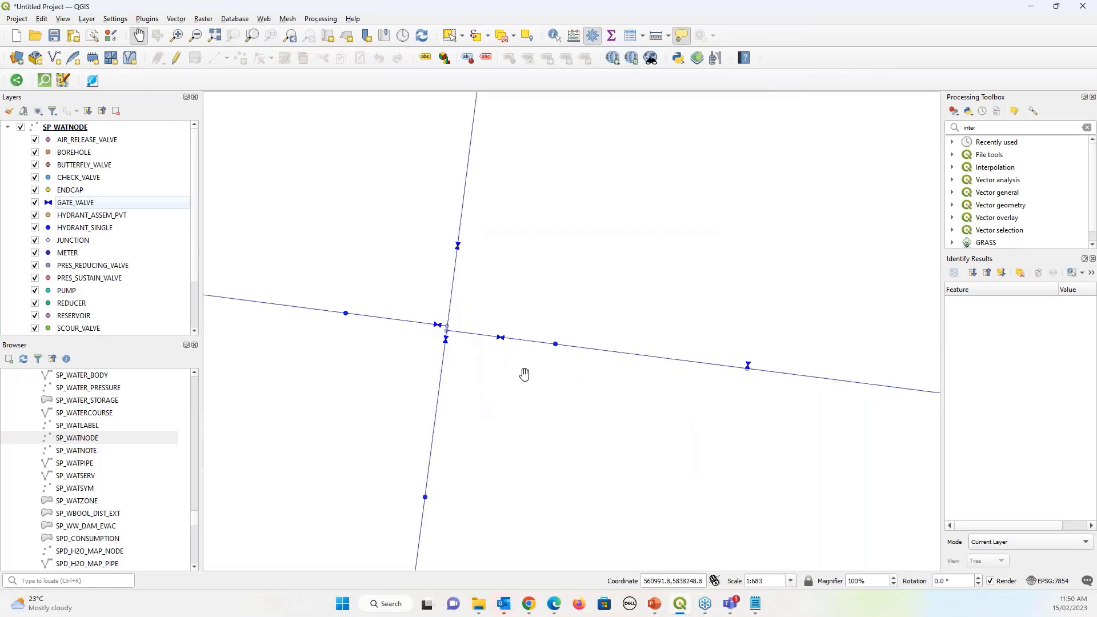
scroll(524, 375, down, 1)
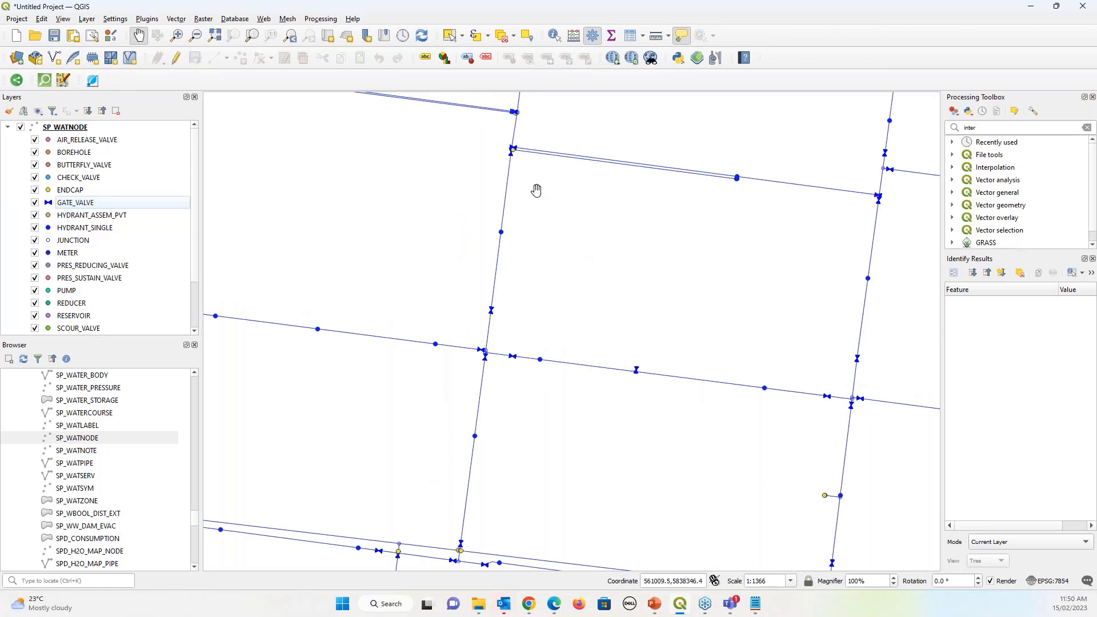
scroll(831, 498, up, 5)
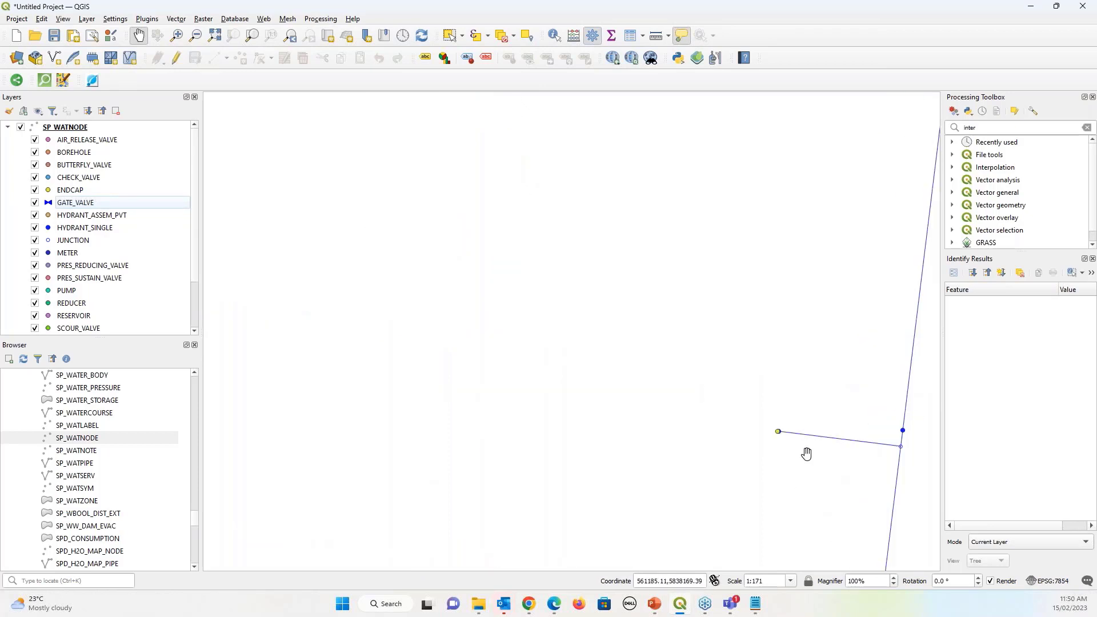
scroll(788, 438, up, 1)
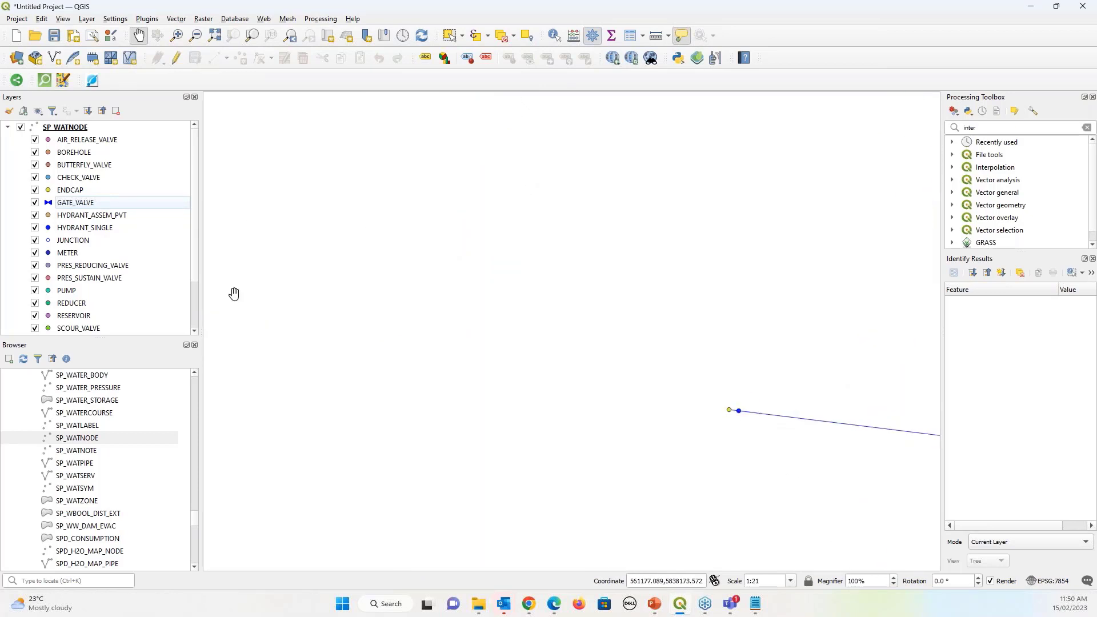
click(47, 190)
double_click(47, 192)
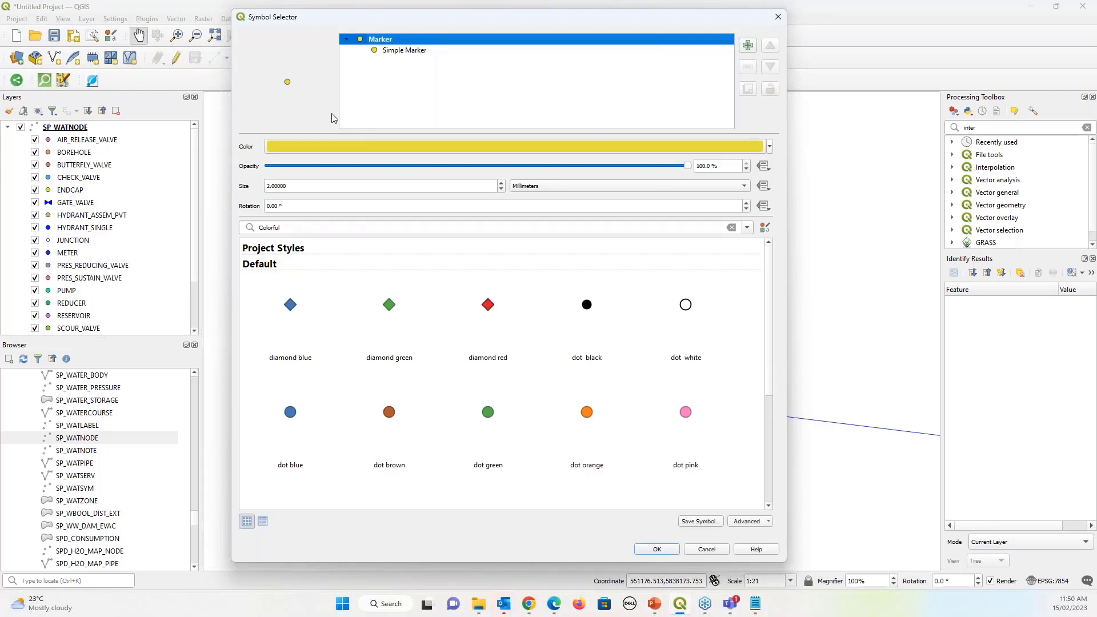
click(393, 52)
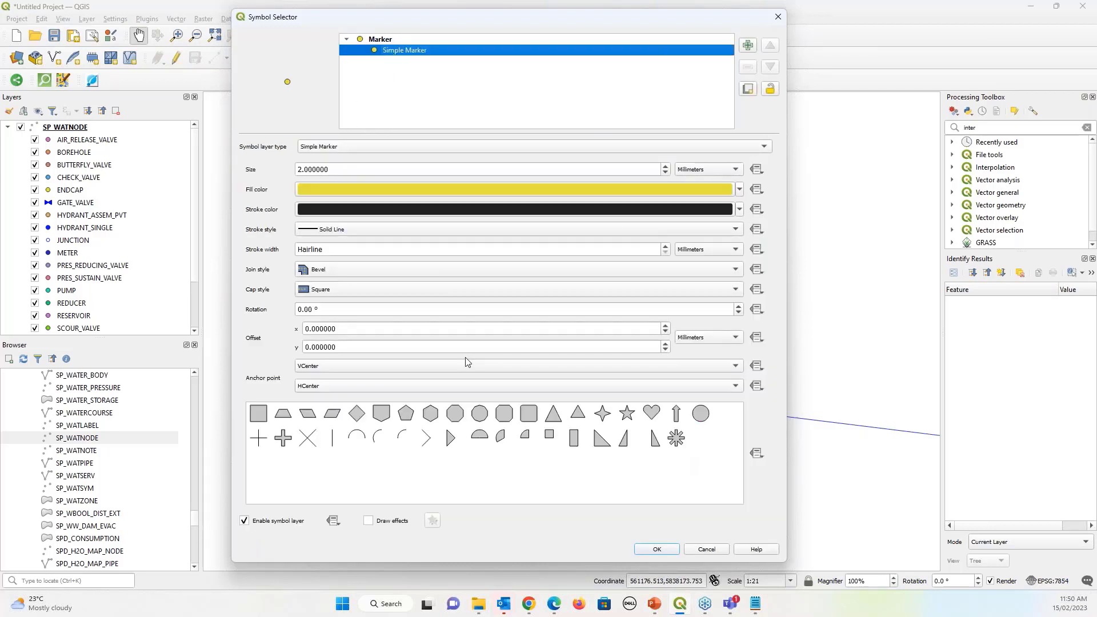
click(334, 440)
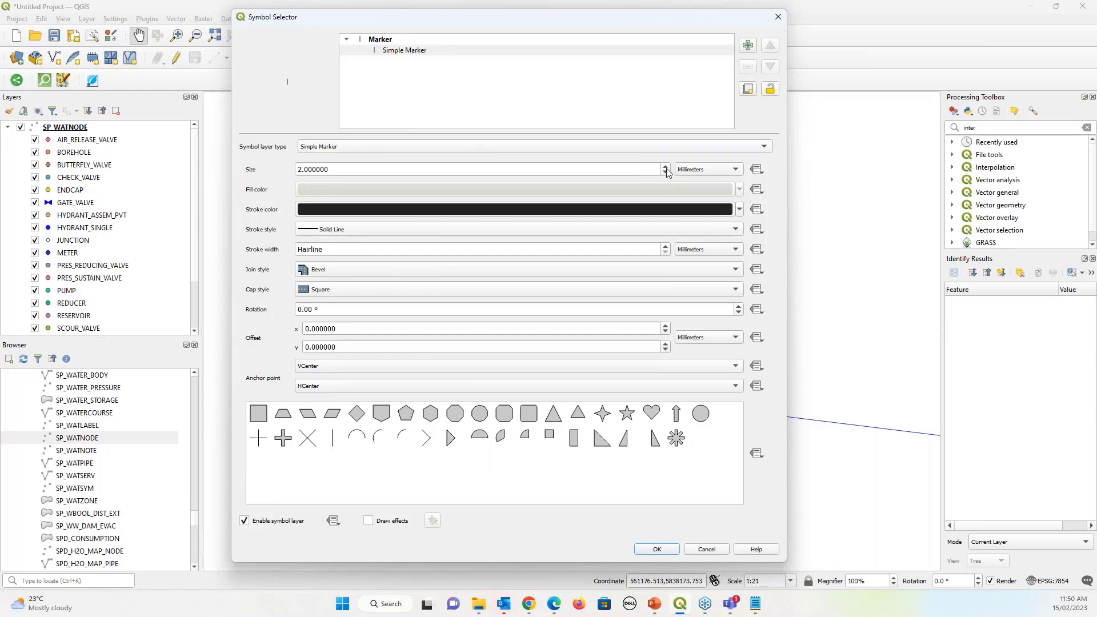
Give the endcap line marker a blue stroke, 3.6 mm size and 1 mm stroke width
scroll(666, 169, up, 2)
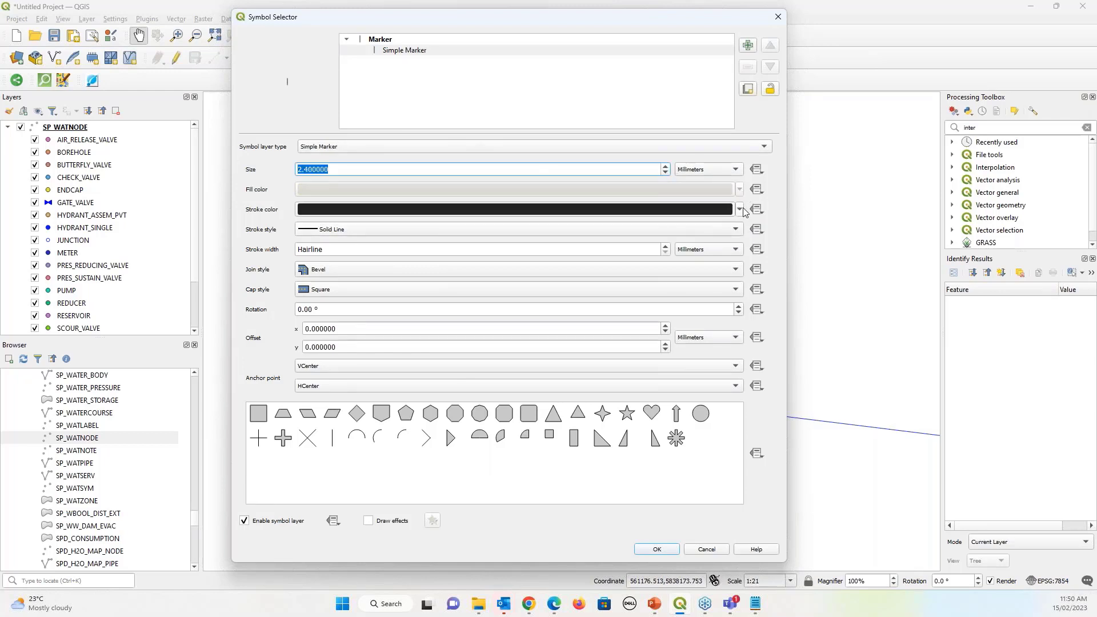
click(739, 209)
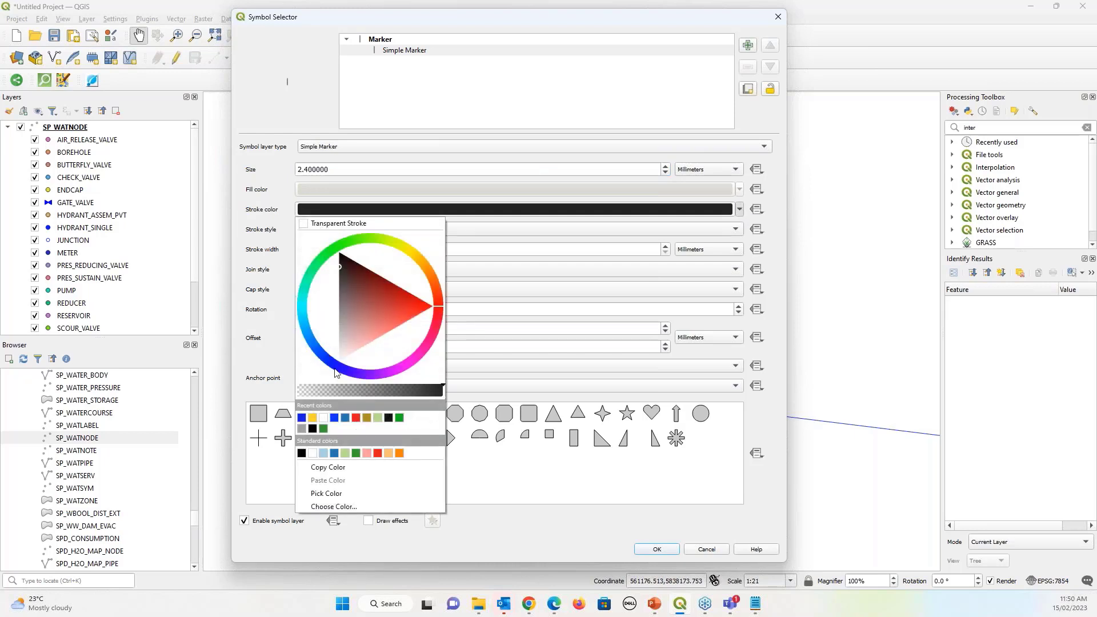
click(302, 418)
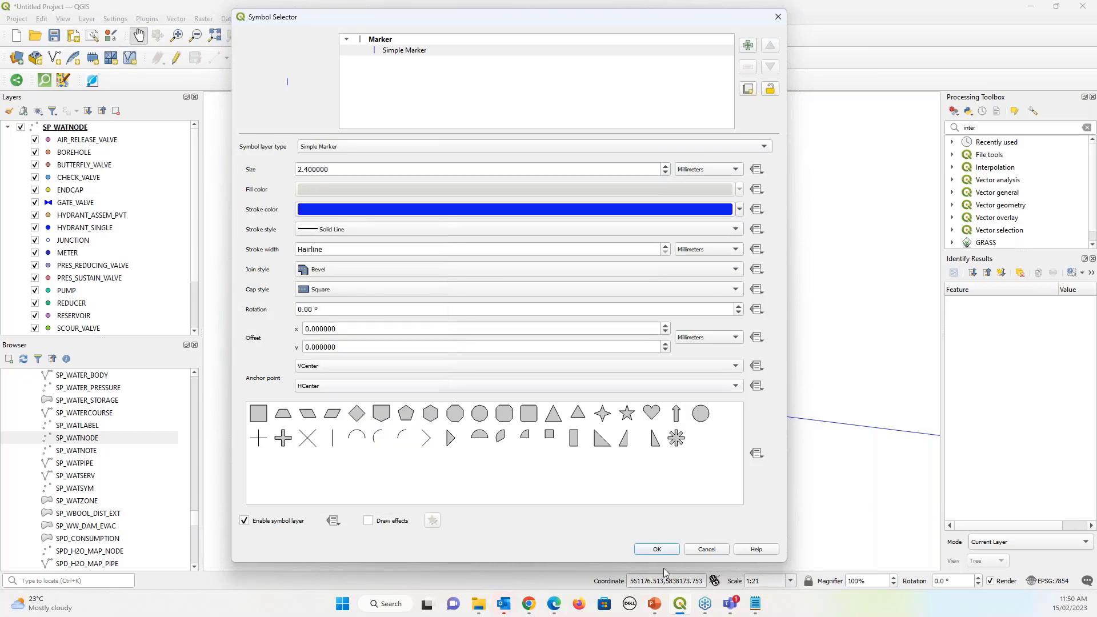
click(666, 166)
click(666, 166)
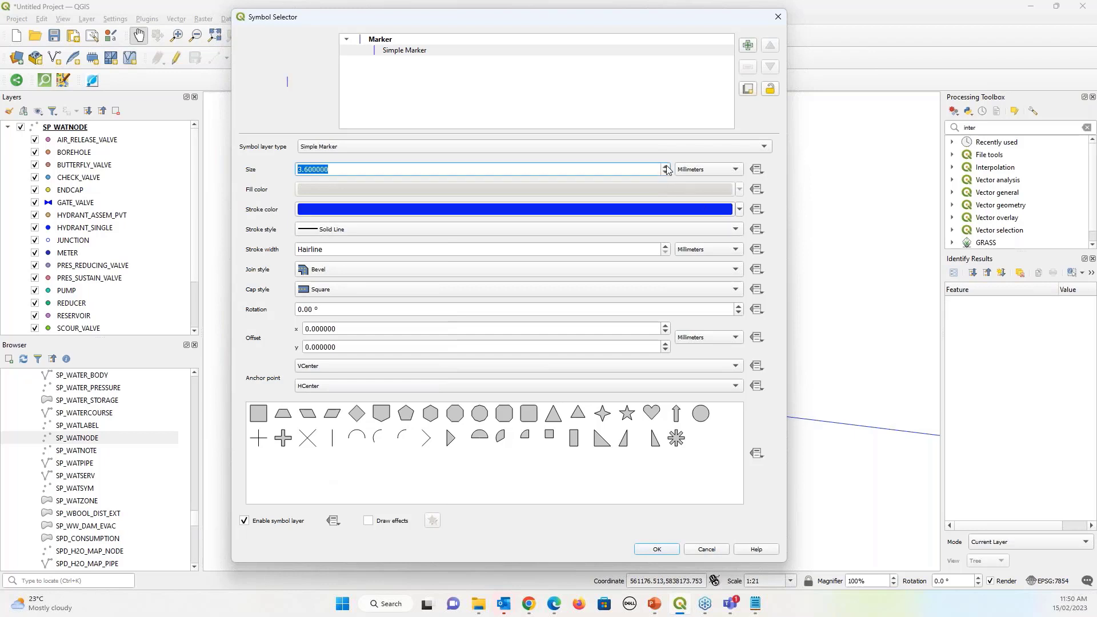
click(666, 247)
click(666, 248)
click(666, 247)
click(666, 247)
click(666, 248)
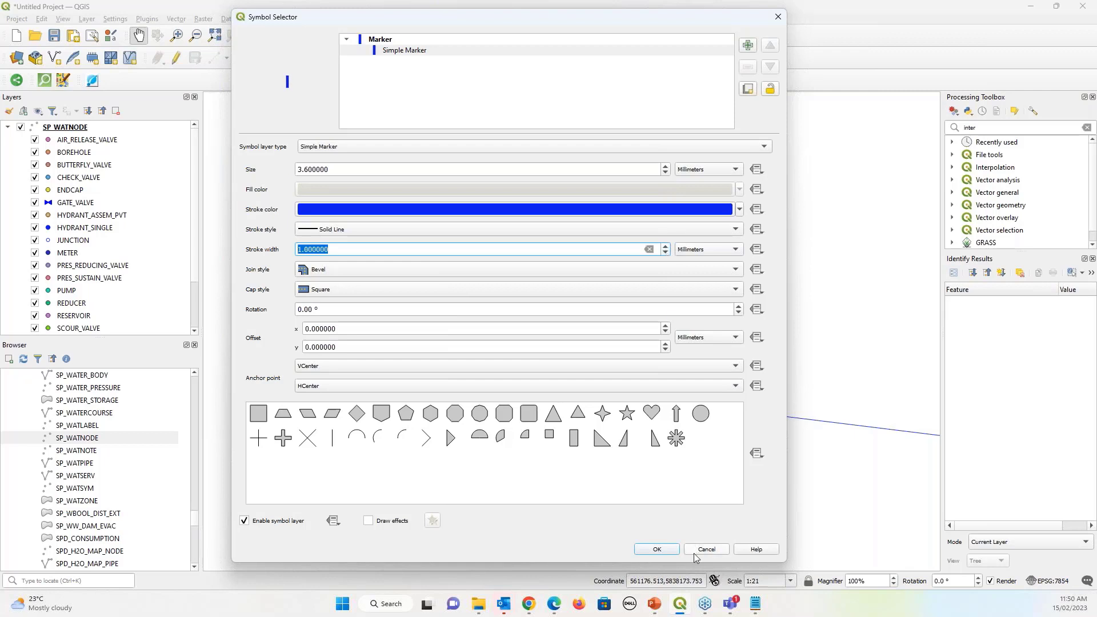
click(658, 549)
scroll(728, 422, up, 1)
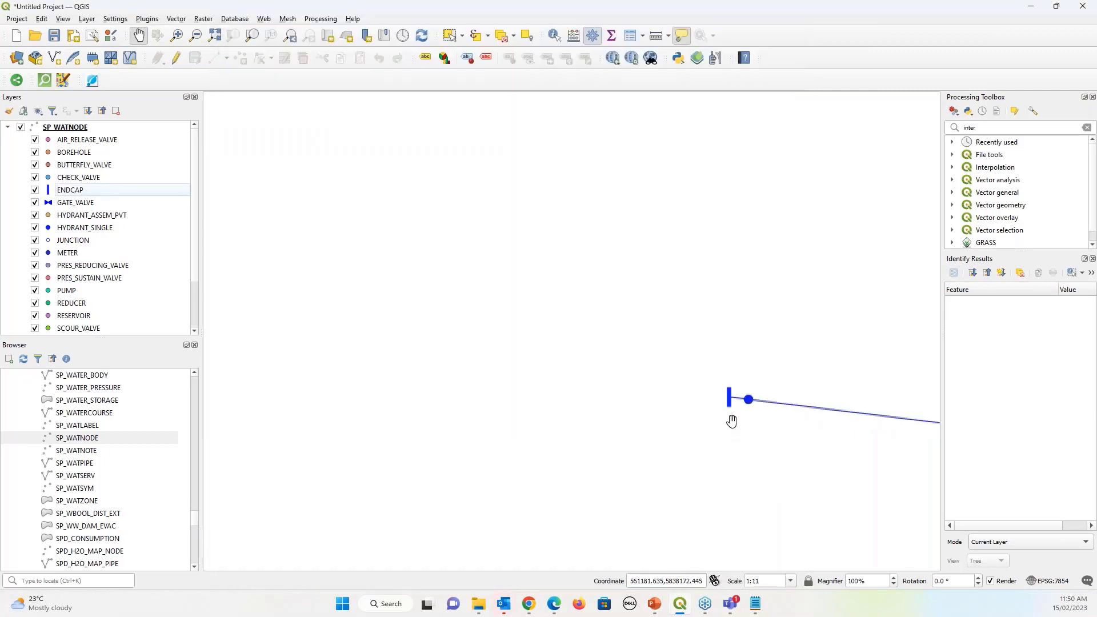
Drive the ENDCAP marker rotation with the expression 180-(SYM_ANGLE*57.32) and apply the symbol
double_click(49, 191)
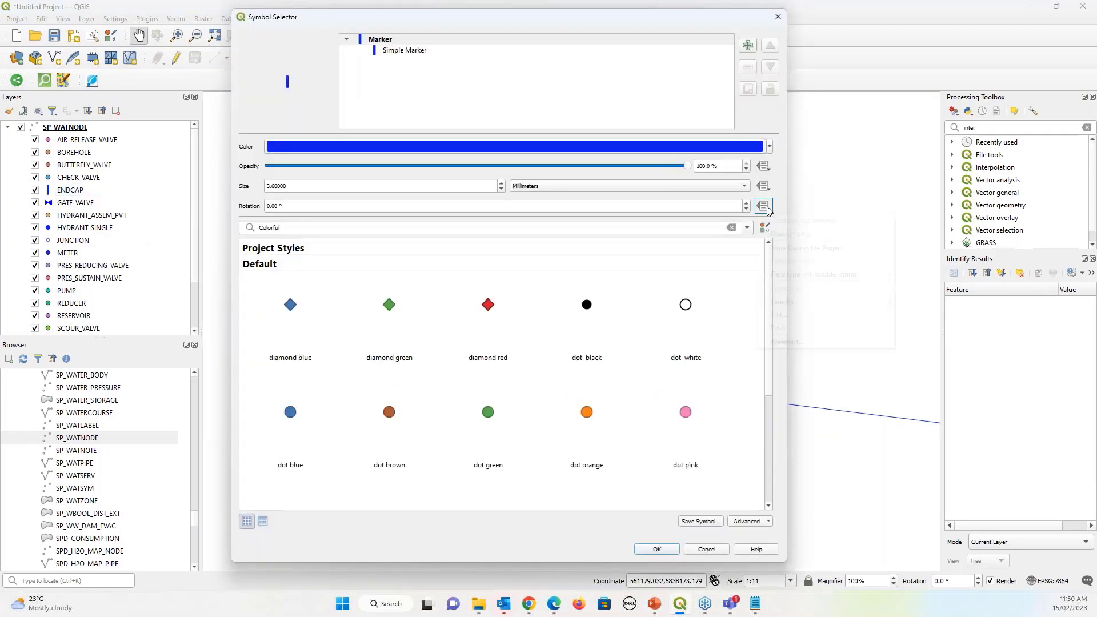
click(767, 208)
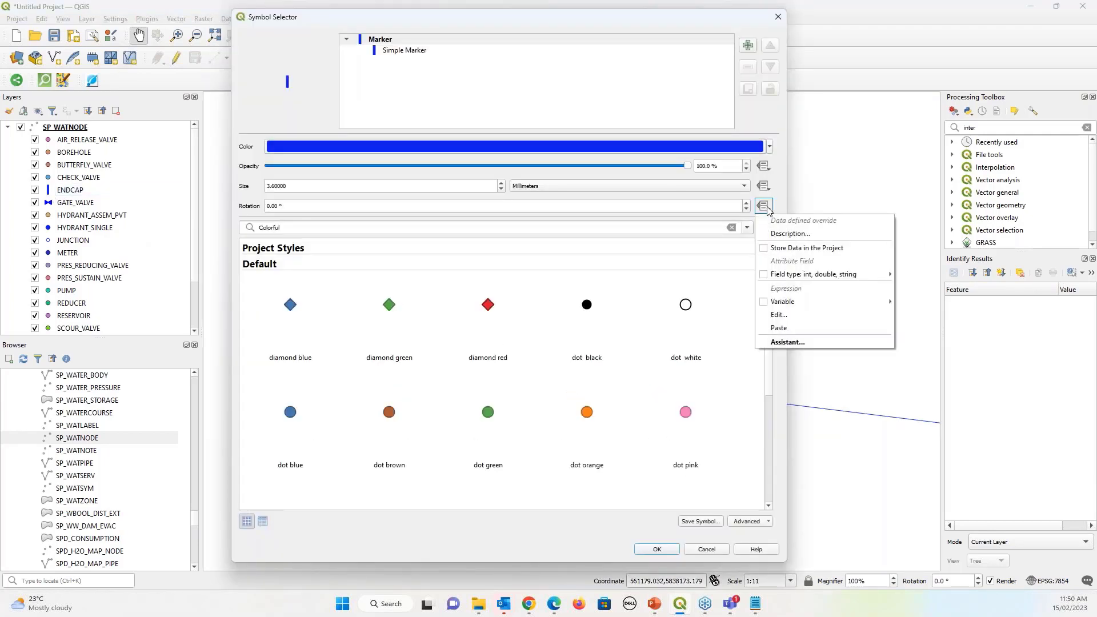
click(782, 314)
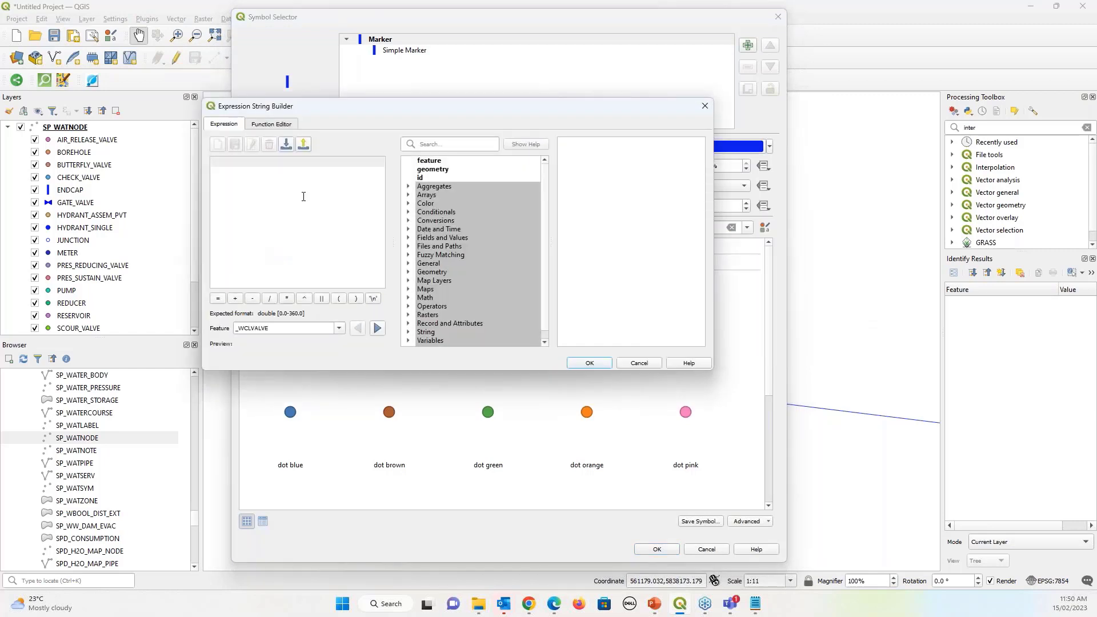
text(180-(SYM_ANG)
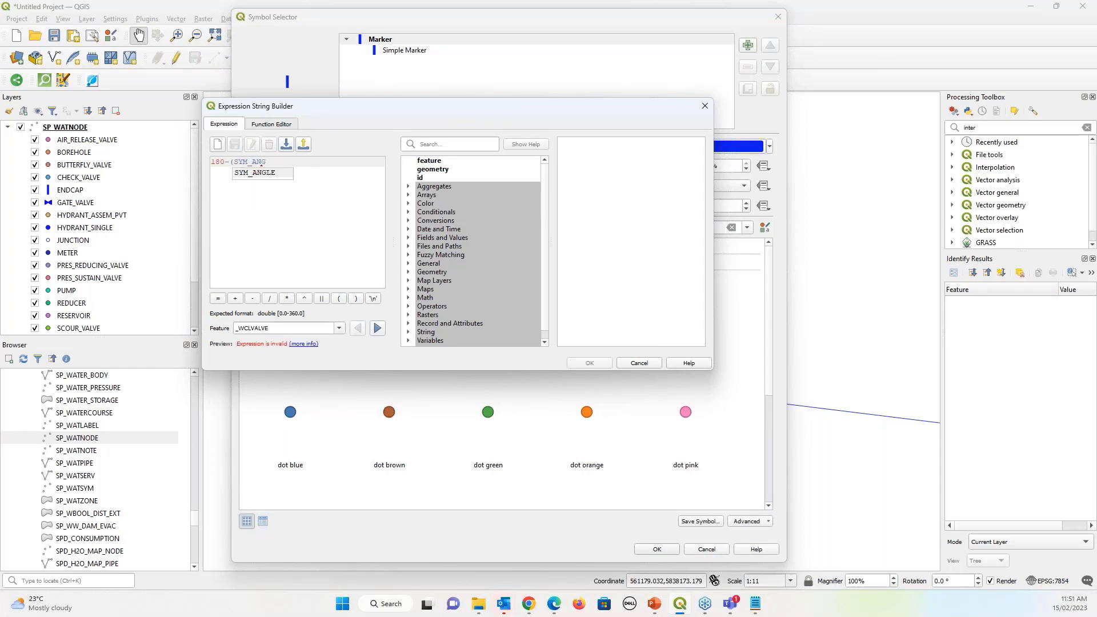
text(LE-57)
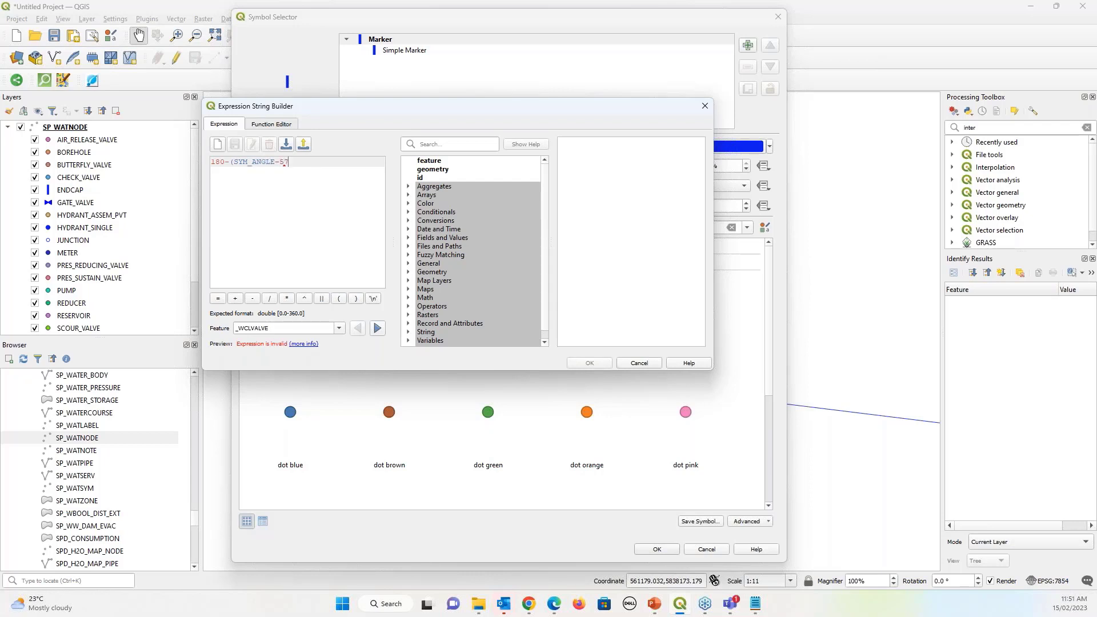
text(.29))
click(295, 164)
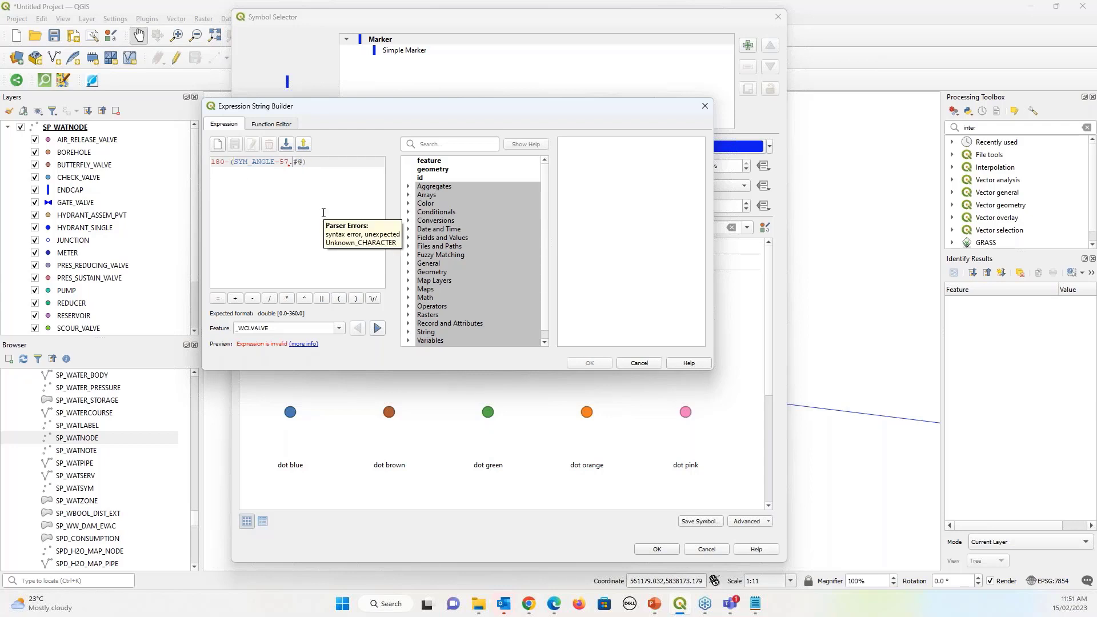
key(Delete)
key(Delete)
text(32)
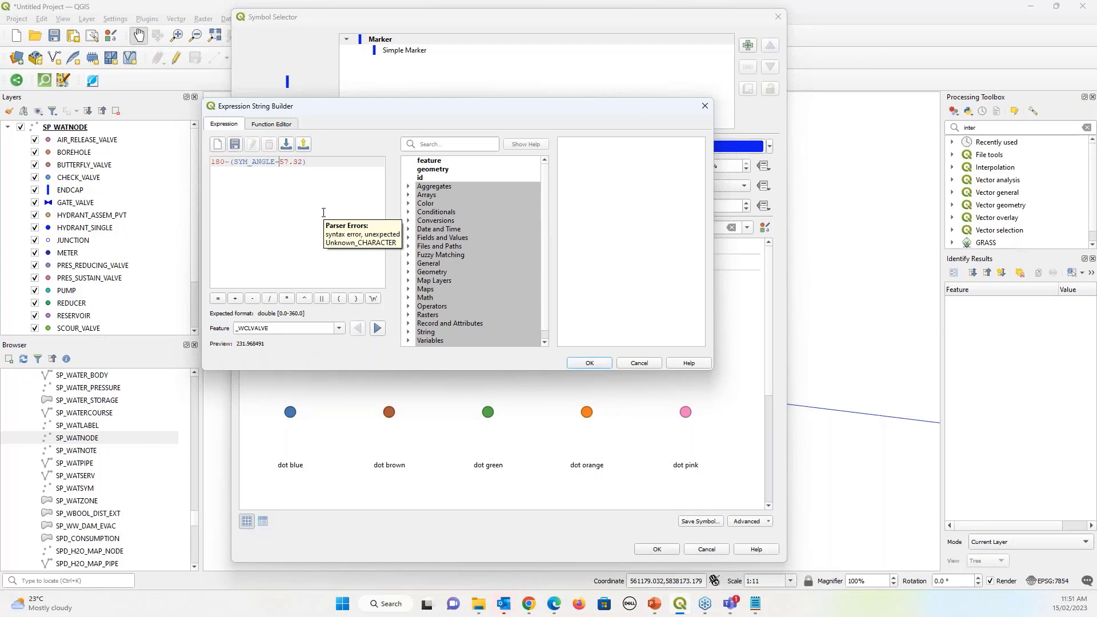
key(BackSpace)
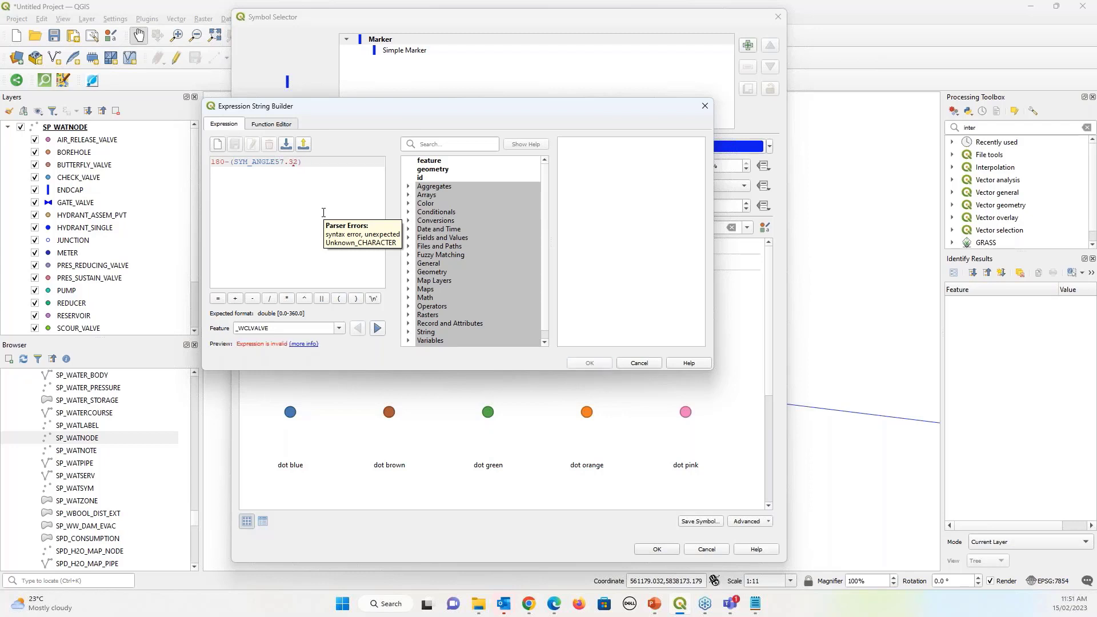
text(*)
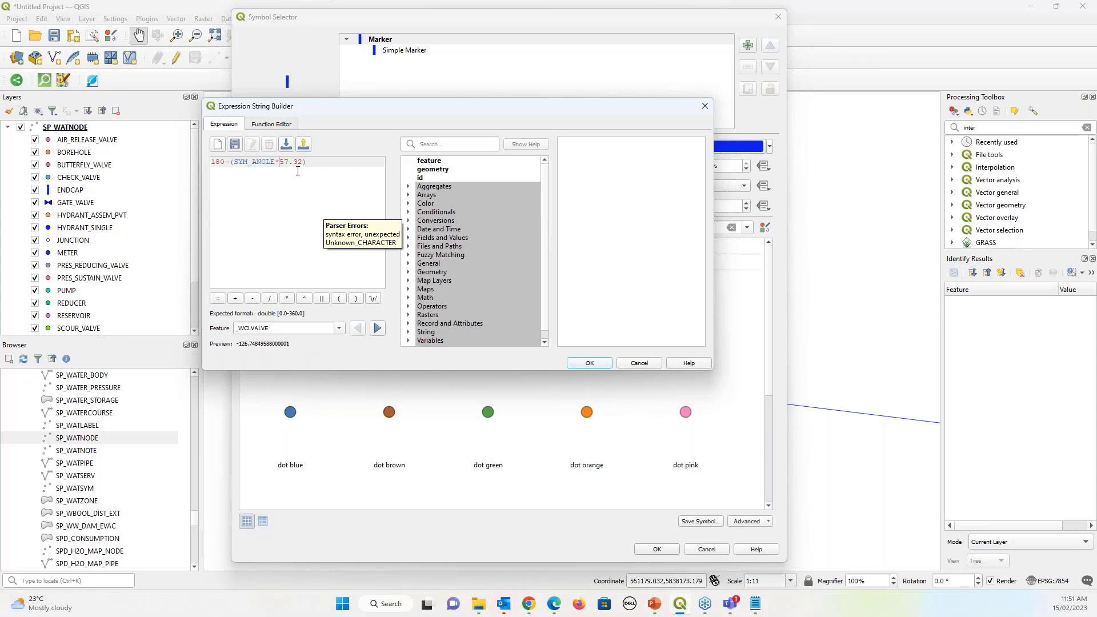
click(589, 363)
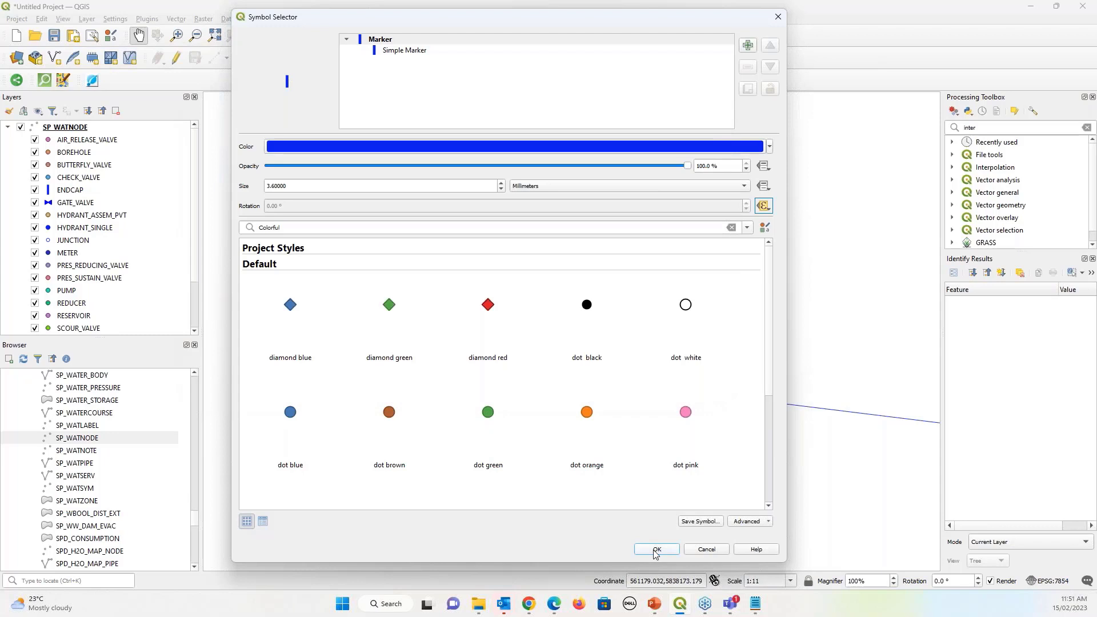
click(656, 550)
scroll(651, 396, down, 3)
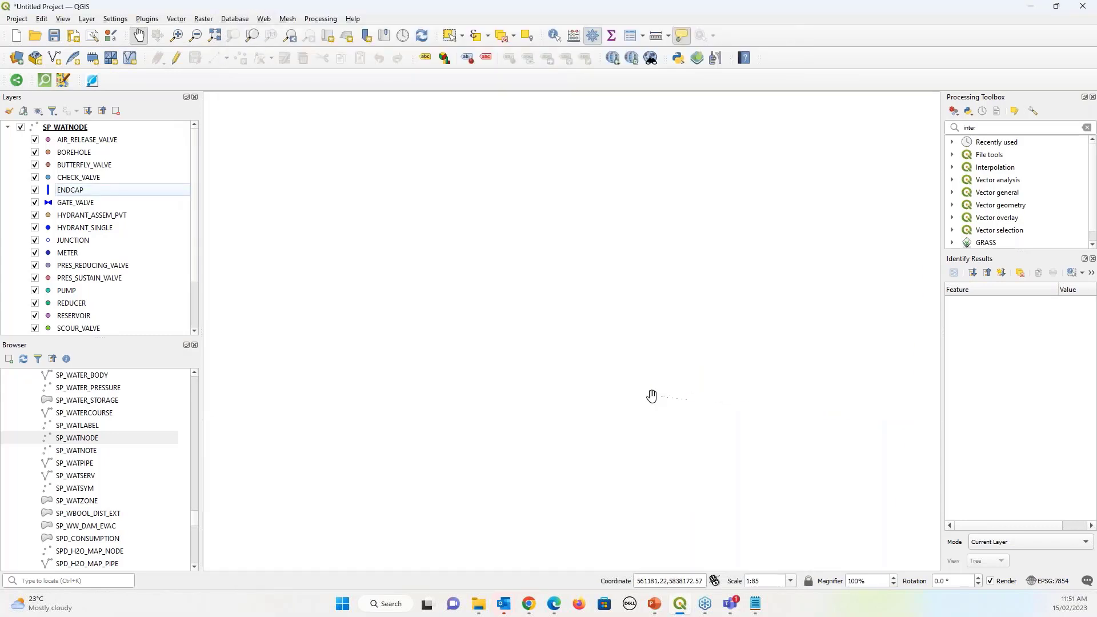
Recentre the map on the pipe intersection and collapse the SP_WATNODE categories in the Layers panel
scroll(651, 396, down, 3)
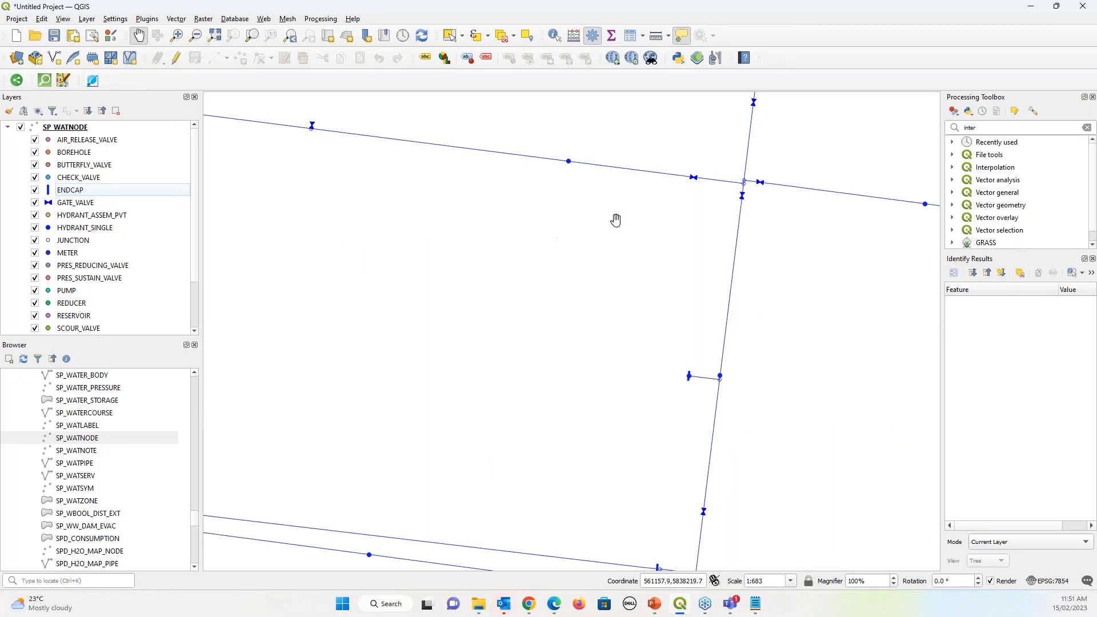
drag(615, 221, 540, 329)
scroll(387, 282, up, 1)
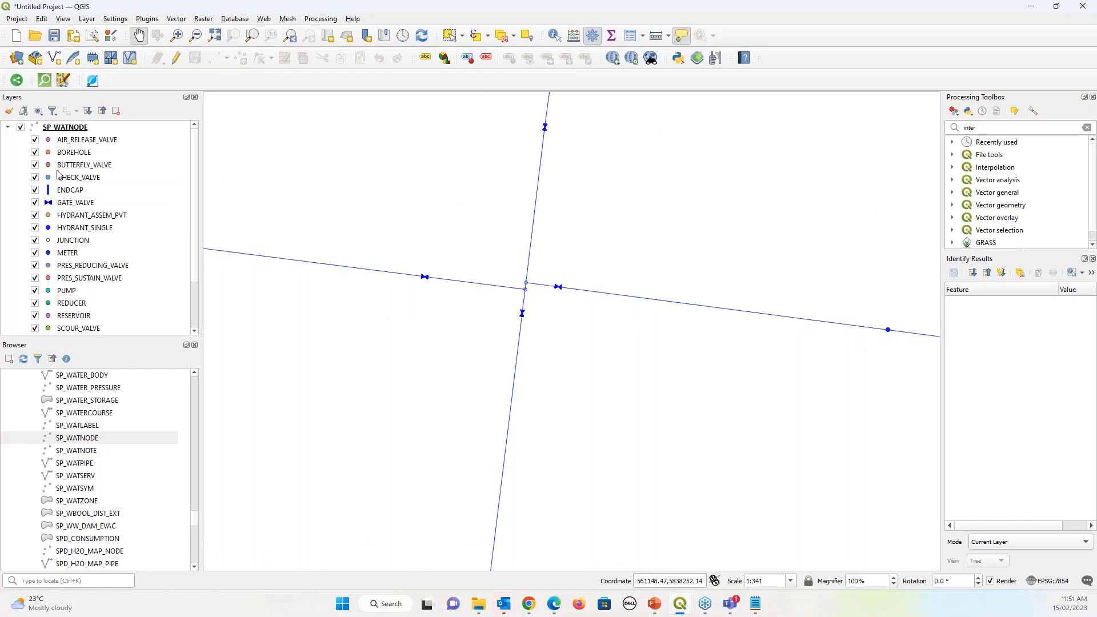
click(8, 129)
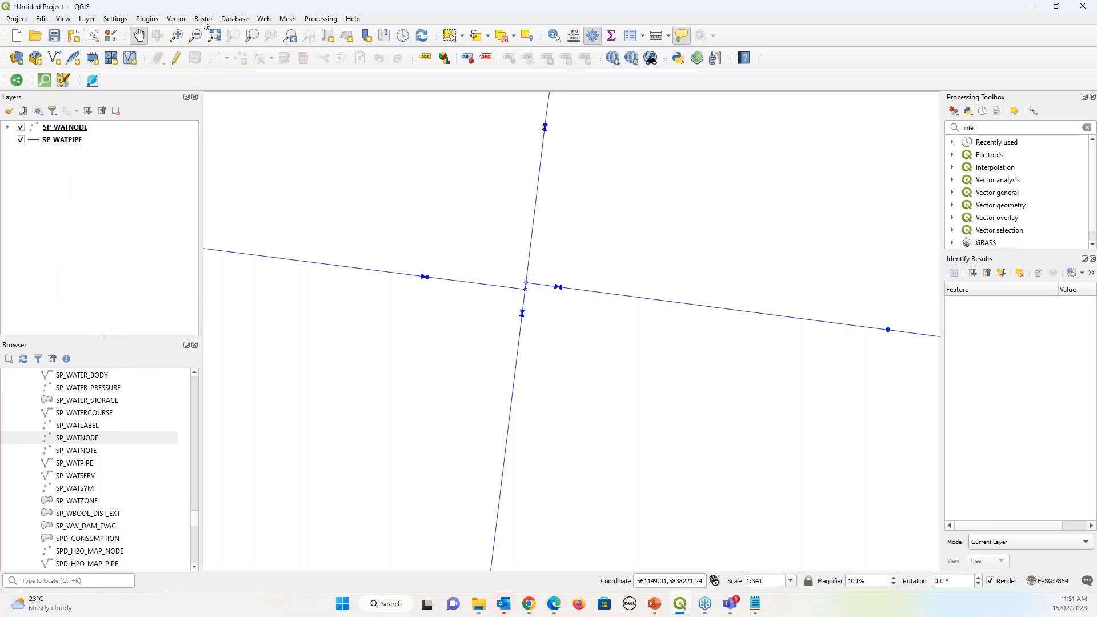
Add the OSM Standard basemap from QuickMapServices
click(263, 20)
mouse_move(281, 72)
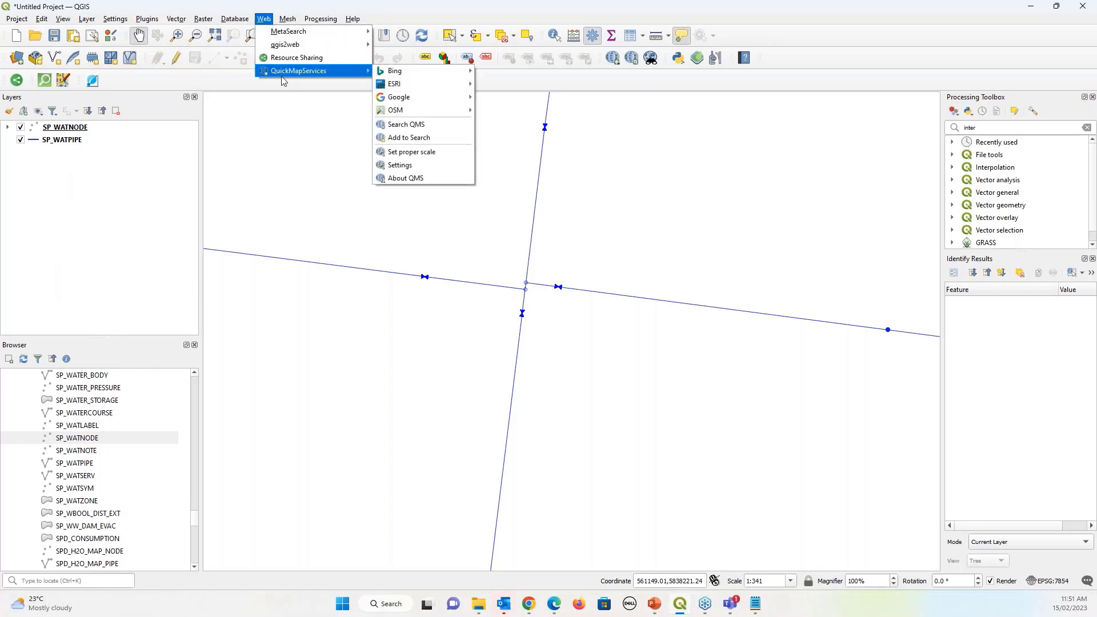
mouse_move(434, 110)
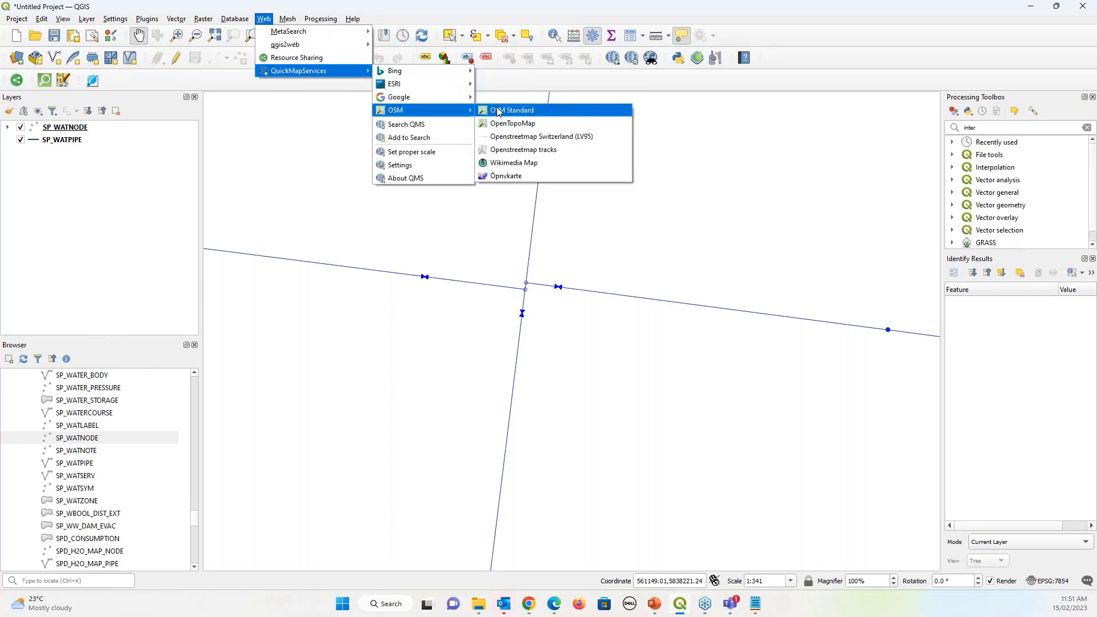
click(499, 110)
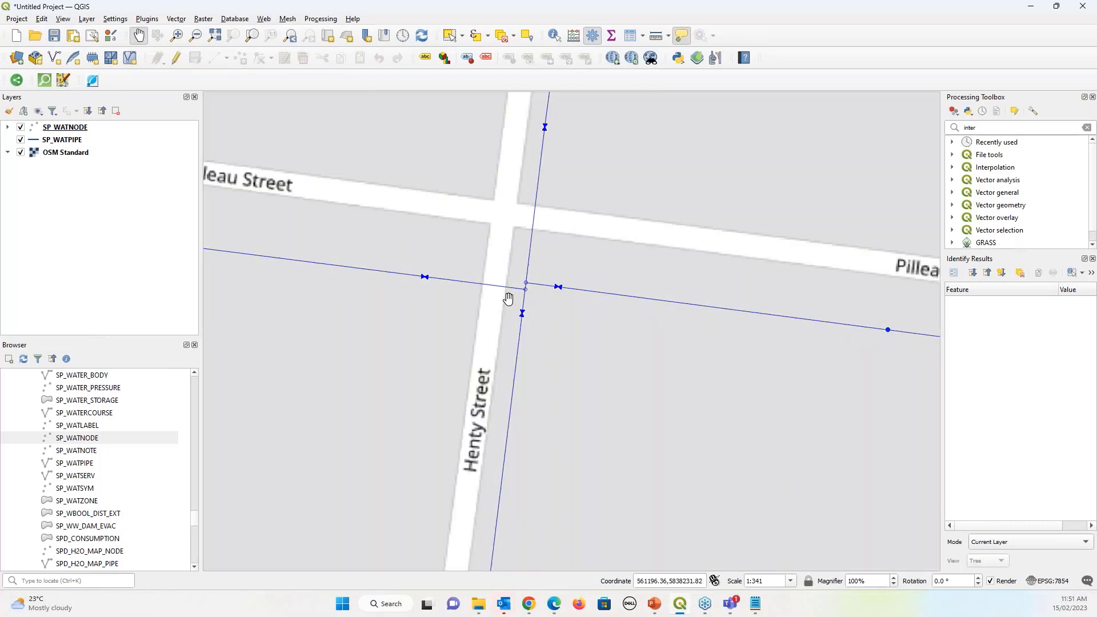
Frame the map around Whyte and Read Streets and screen-capture that map area
scroll(511, 301, down, 1)
scroll(563, 342, down, 1)
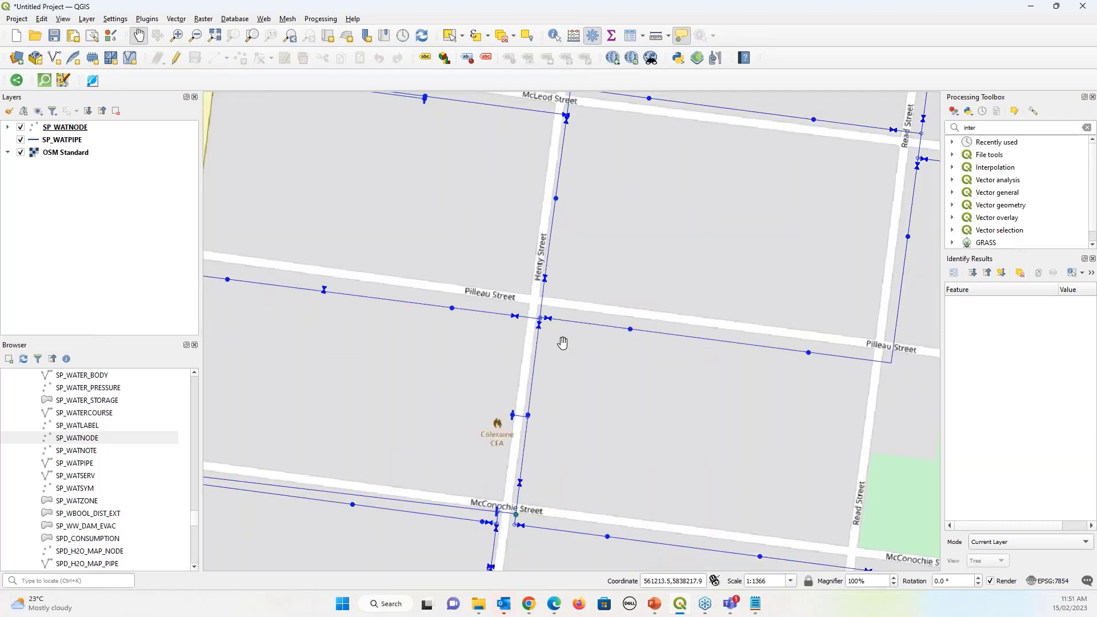
drag(578, 176, 437, 370)
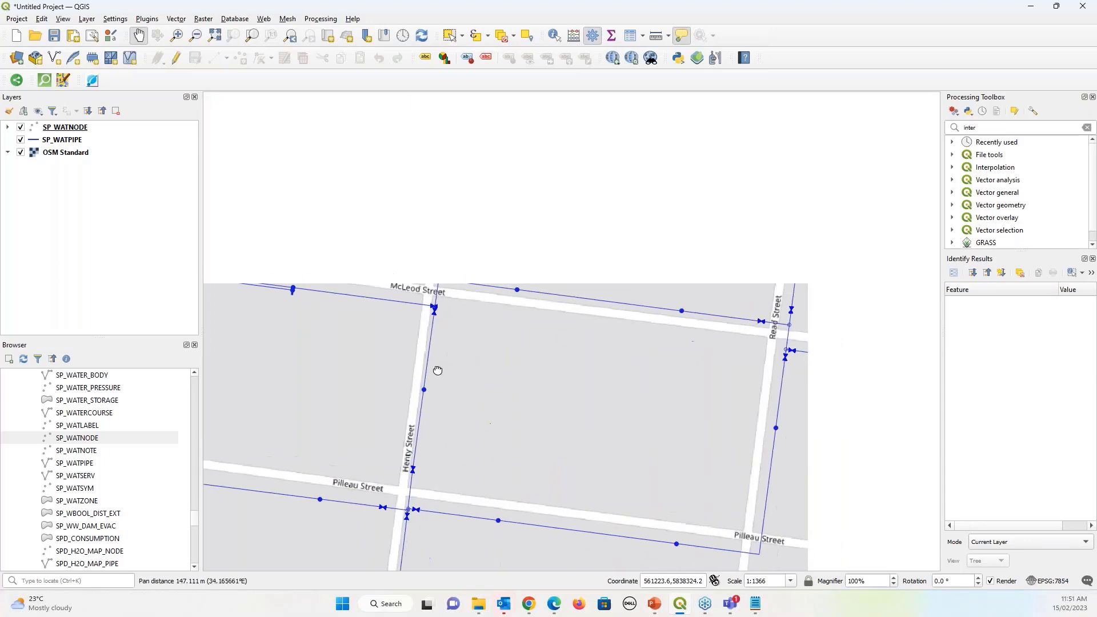
drag(659, 257, 652, 258)
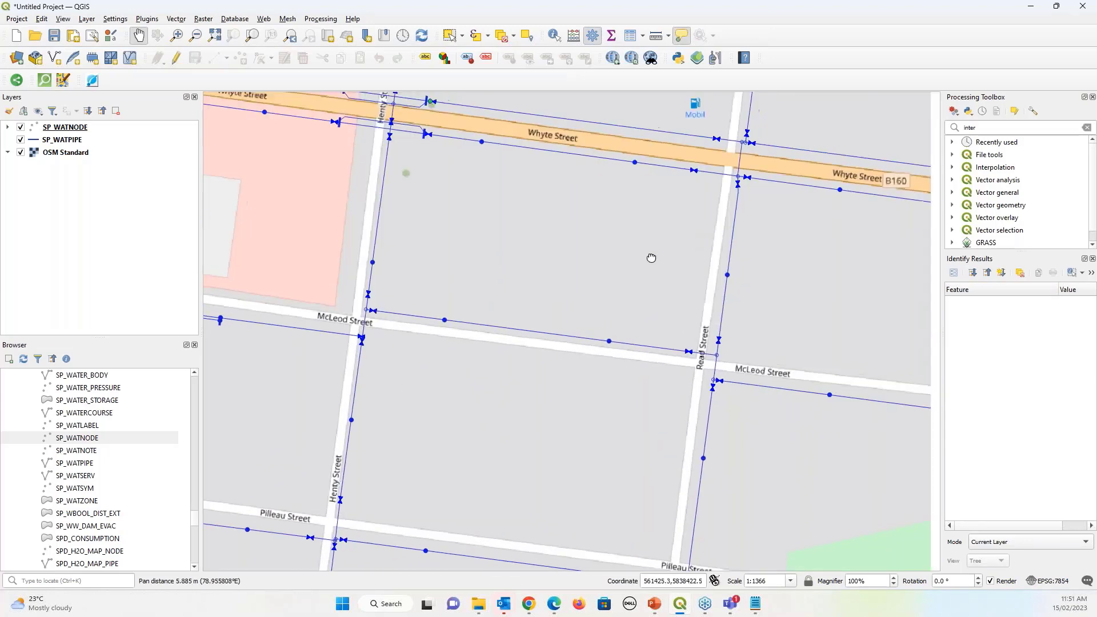
scroll(368, 325, down, 1)
scroll(388, 415, up, 2)
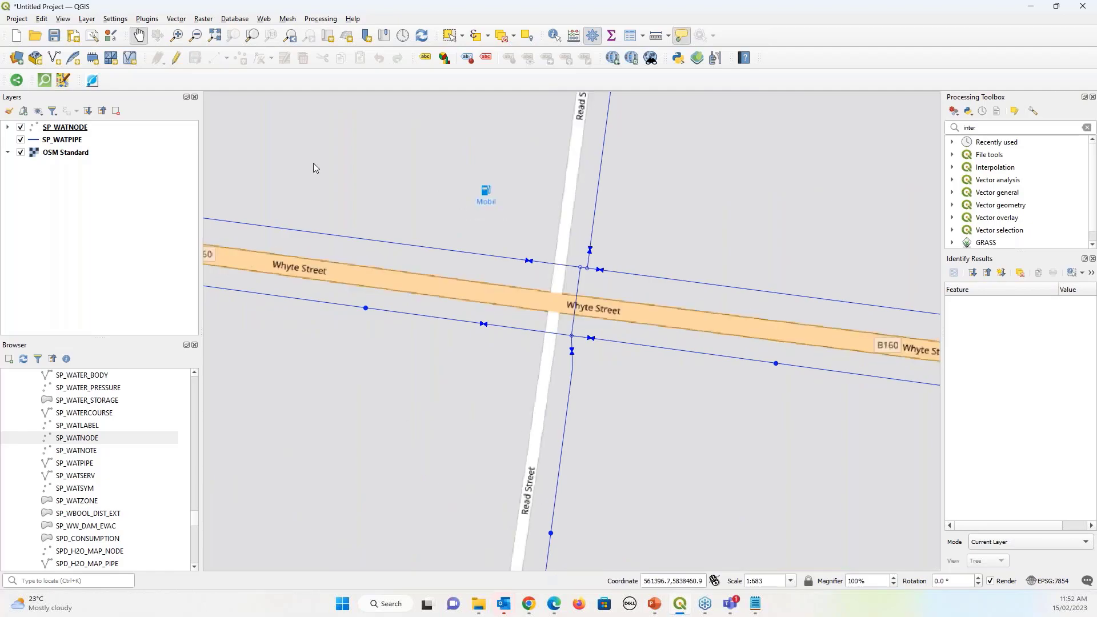
key(super+shift+s)
drag(285, 137, 873, 409)
Advance the slideshow to the 'GeoPDF with layer toggle' slide, then return to QGIS
key(alt+Tab)
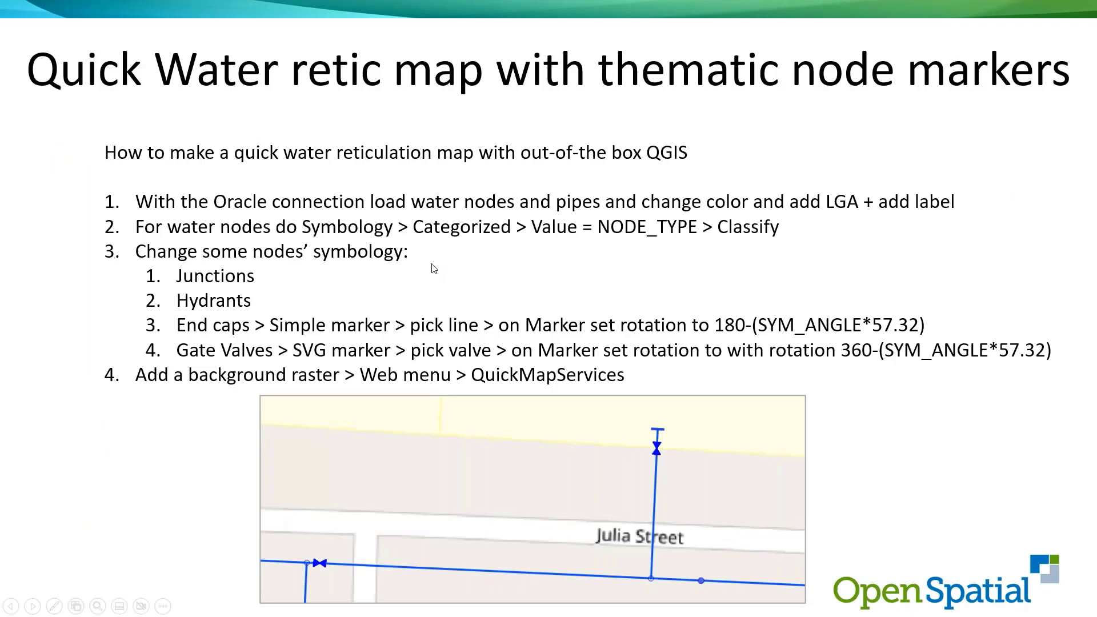
click(434, 268)
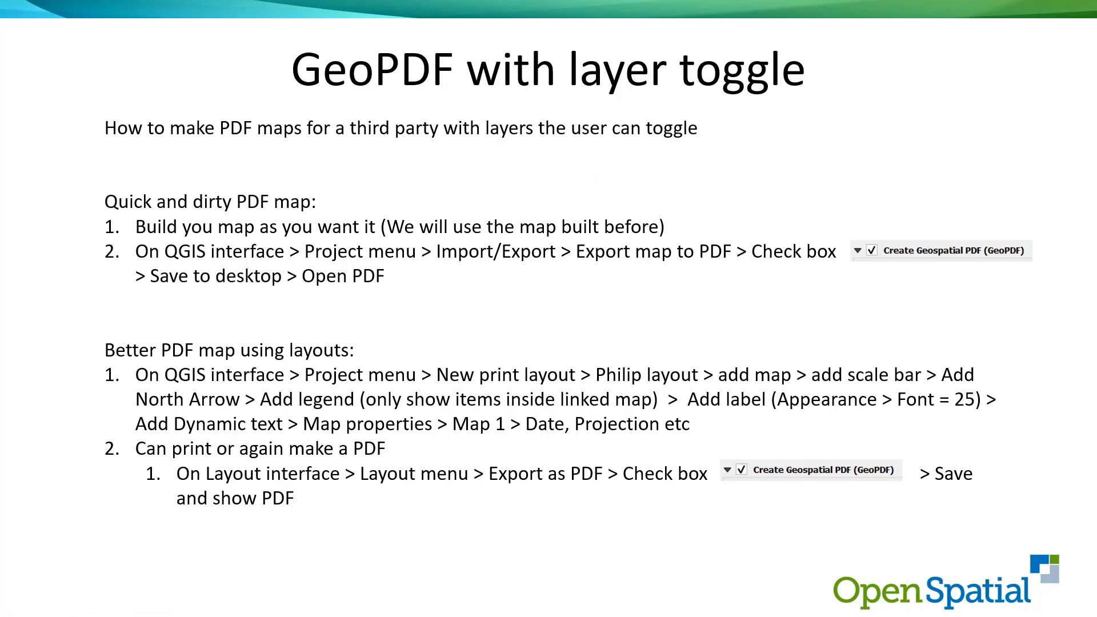
key(alt+Tab)
click(16, 19)
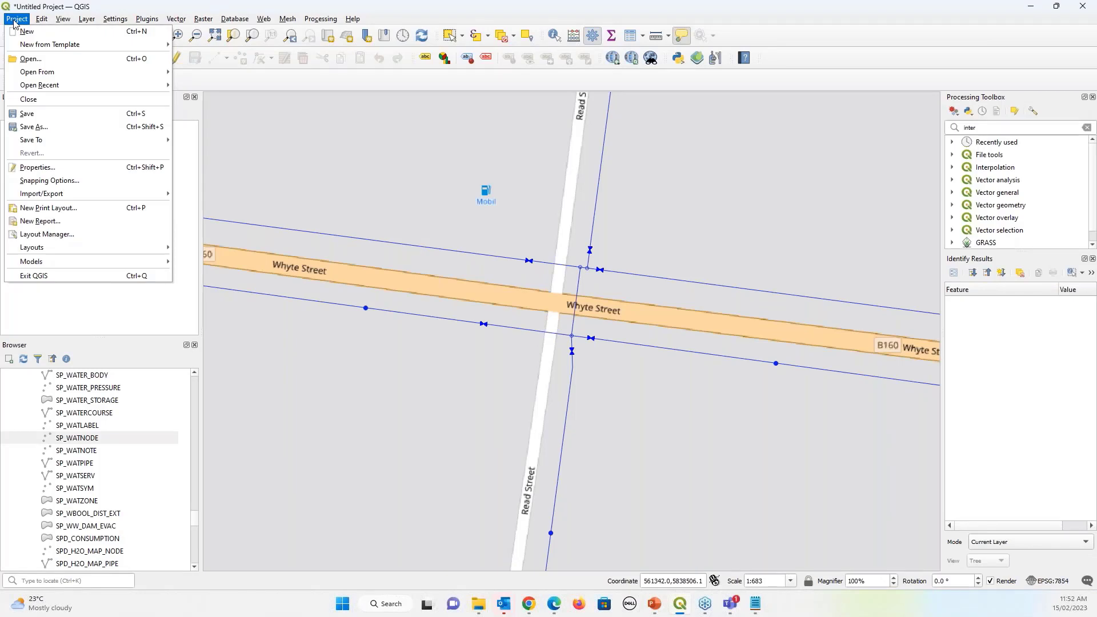
Export the map to PDF with Create Geospatial PDF (GeoPDF) enabled and continue to saving
mouse_move(166, 193)
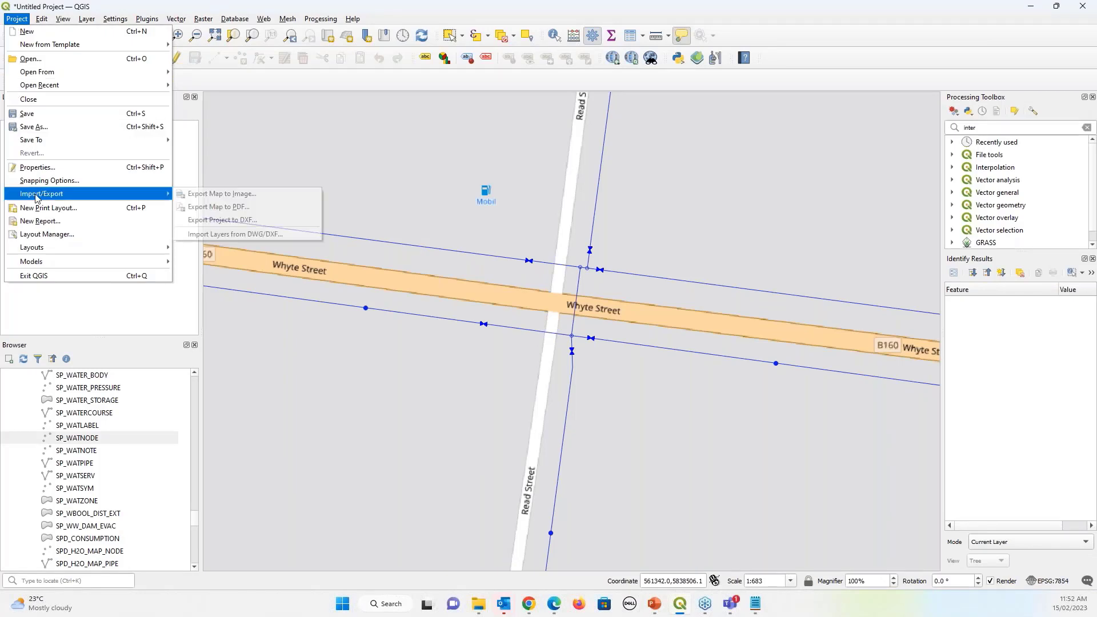
click(218, 208)
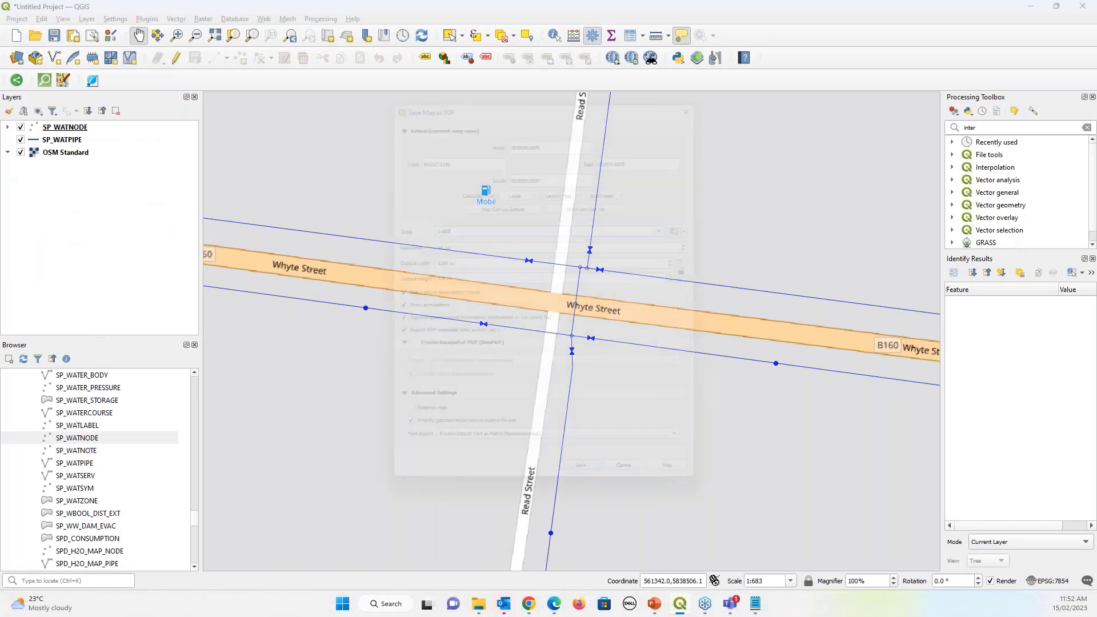
mouse_move(516, 88)
mouse_down()
mouse_move(457, 115)
mouse_move(139, 429)
mouse_move(487, 80)
mouse_move(518, 74)
mouse_up()
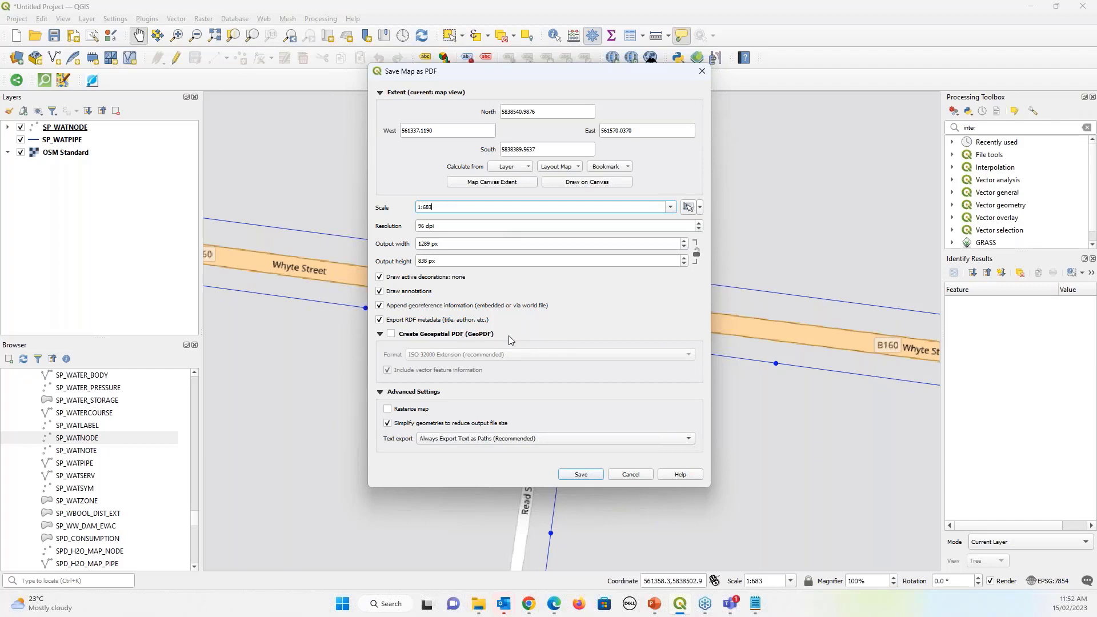
click(391, 335)
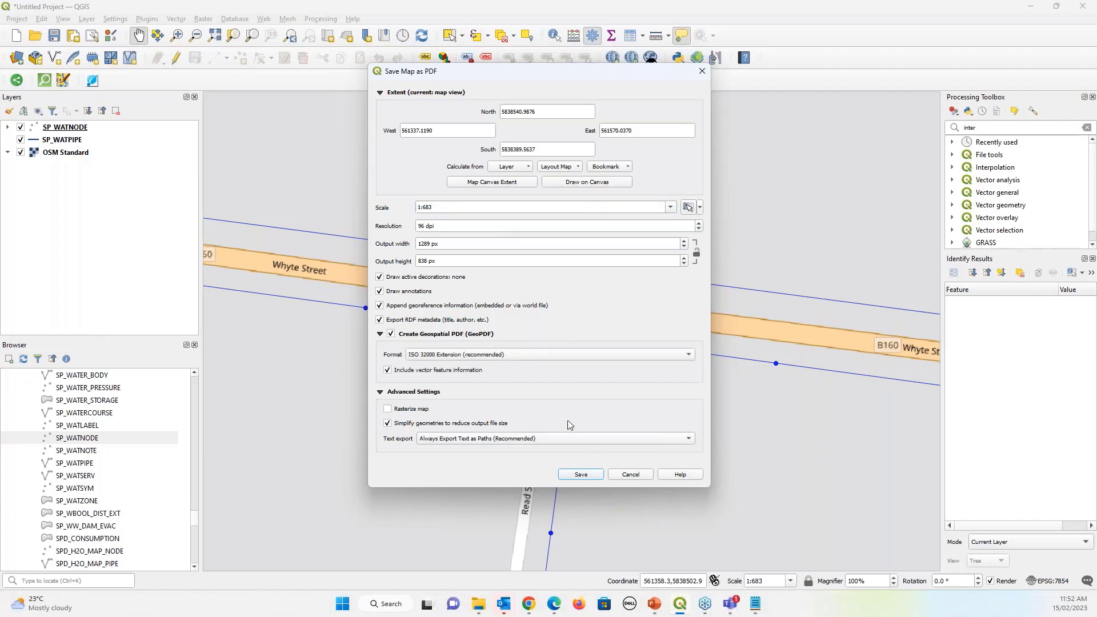
click(580, 476)
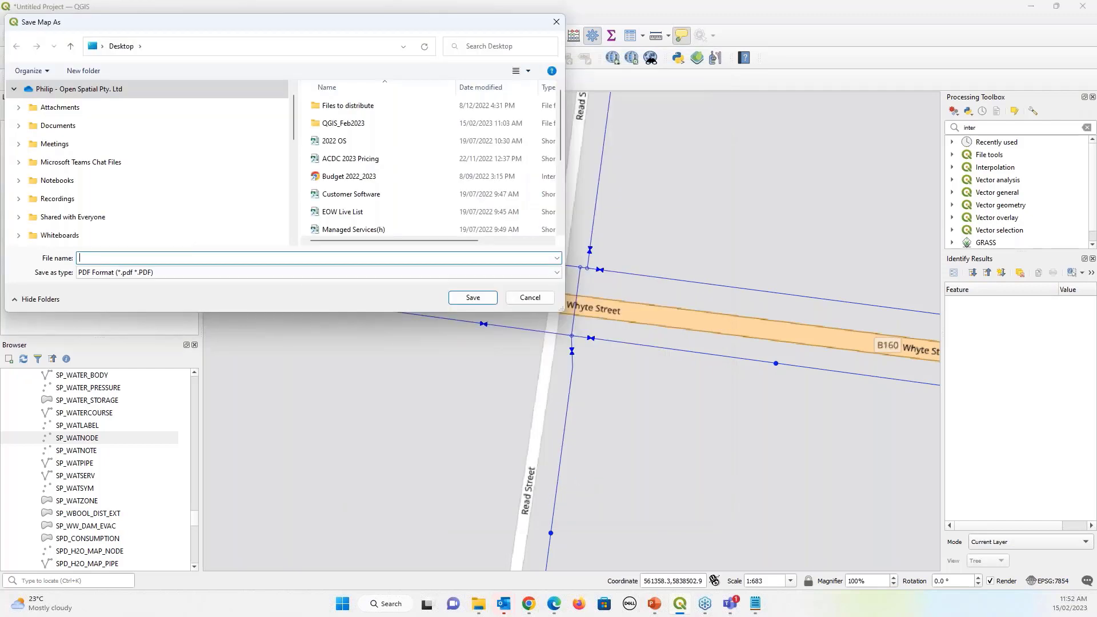
Save the exported PDF to the Desktop under the name Webinar_map
scroll(93, 167, up, 1)
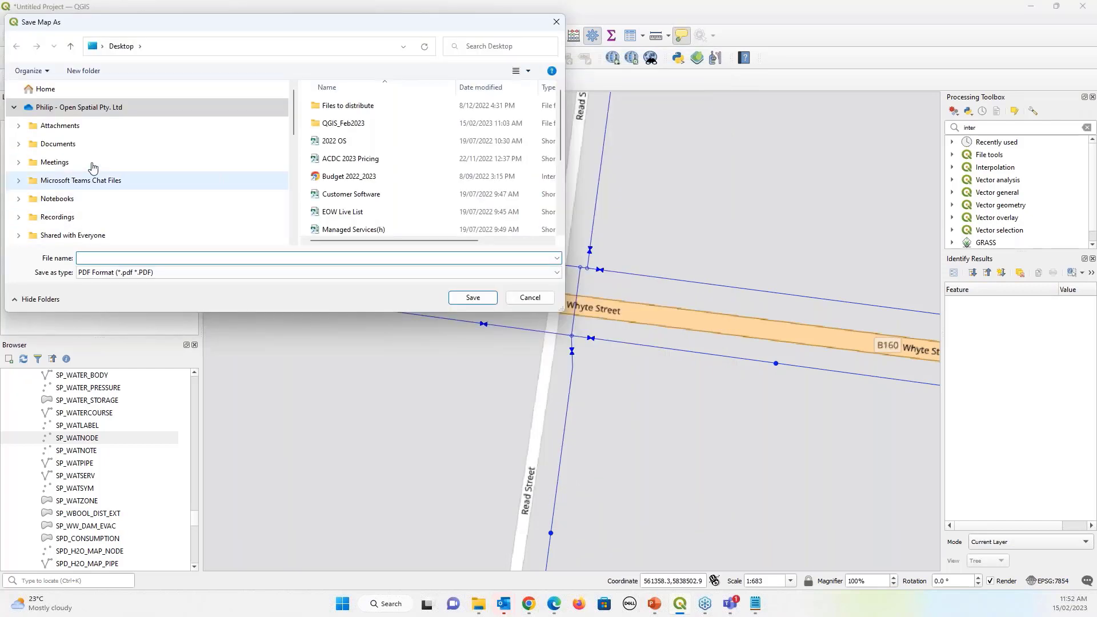
scroll(93, 168, down, 4)
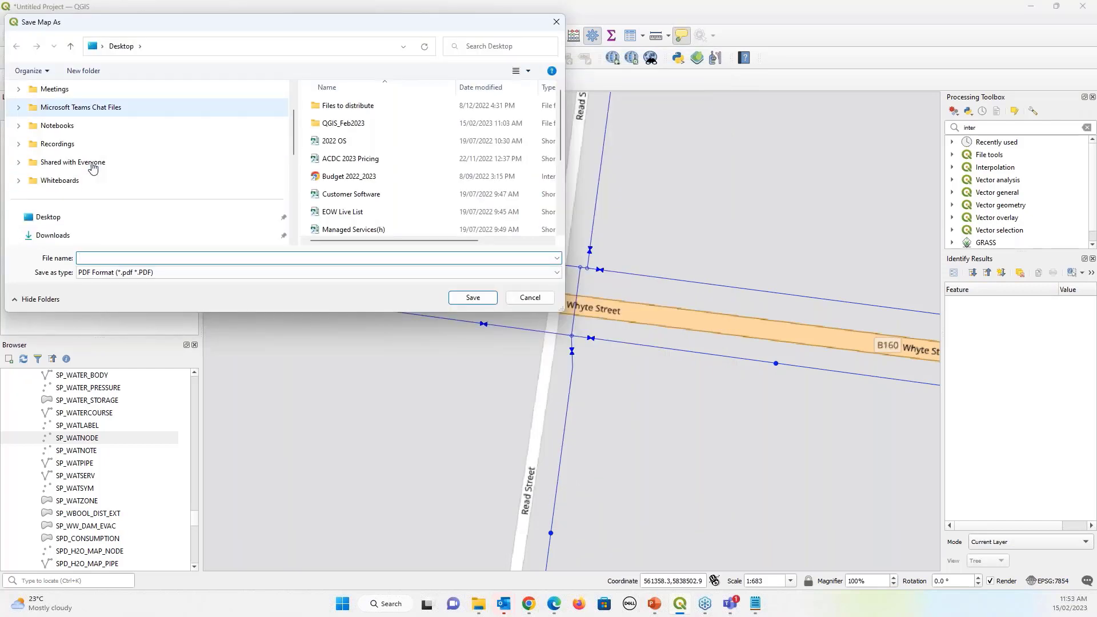
click(74, 221)
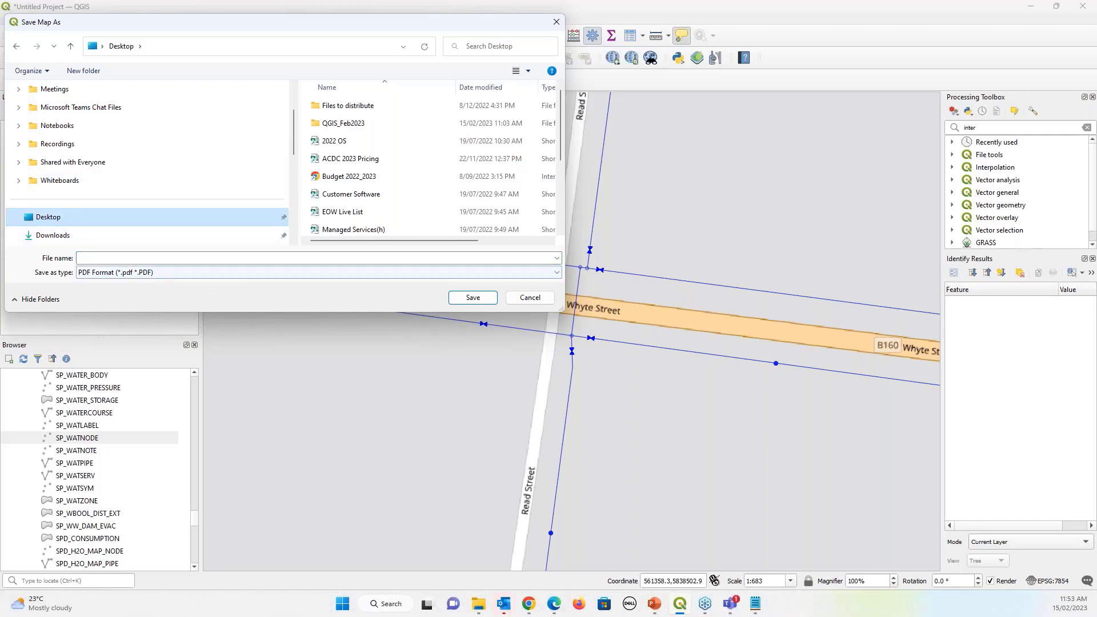
click(223, 260)
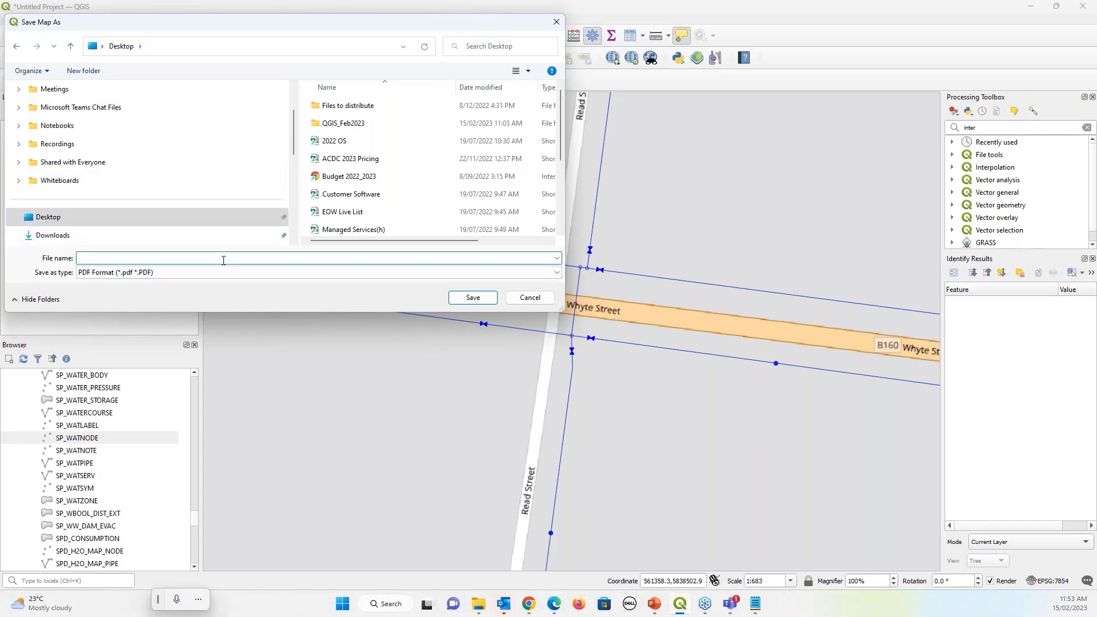
text(Web)
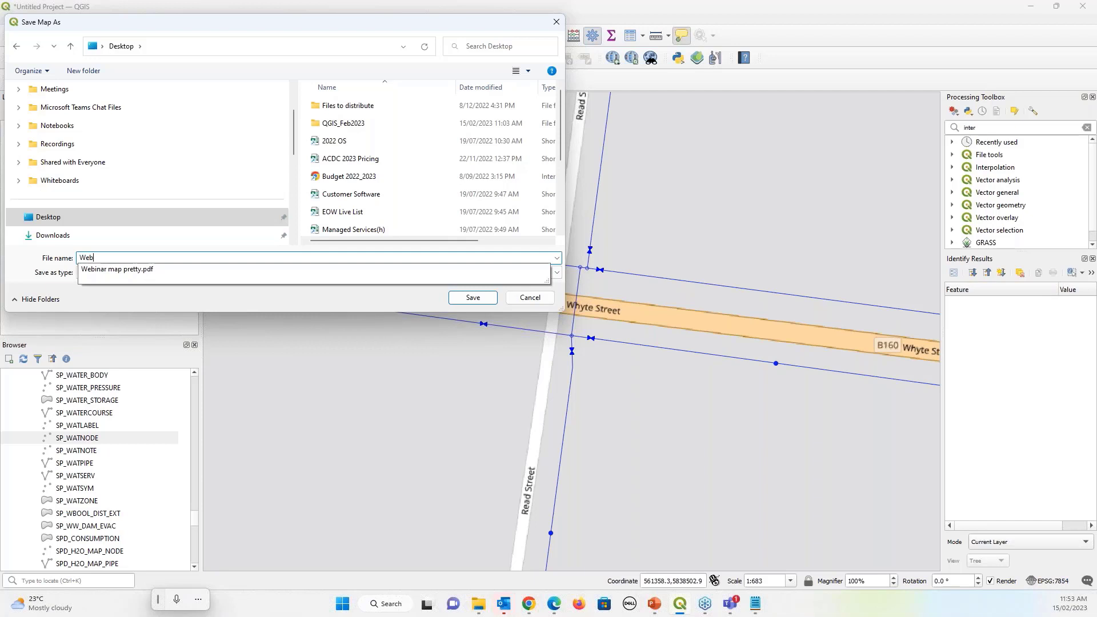
text(inar_)
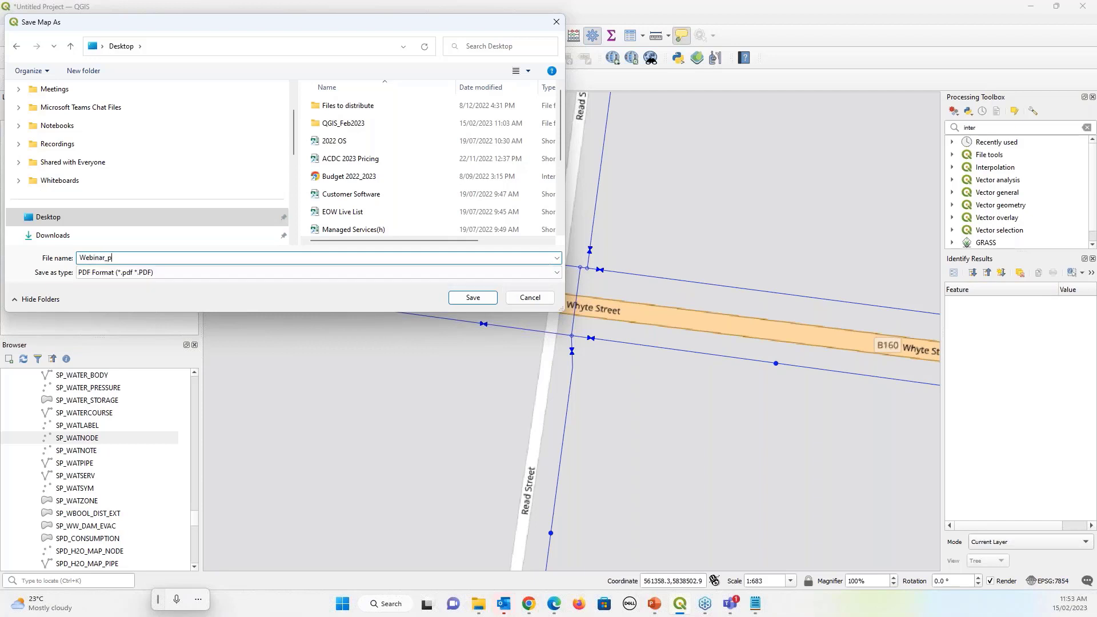
key(BackSpace)
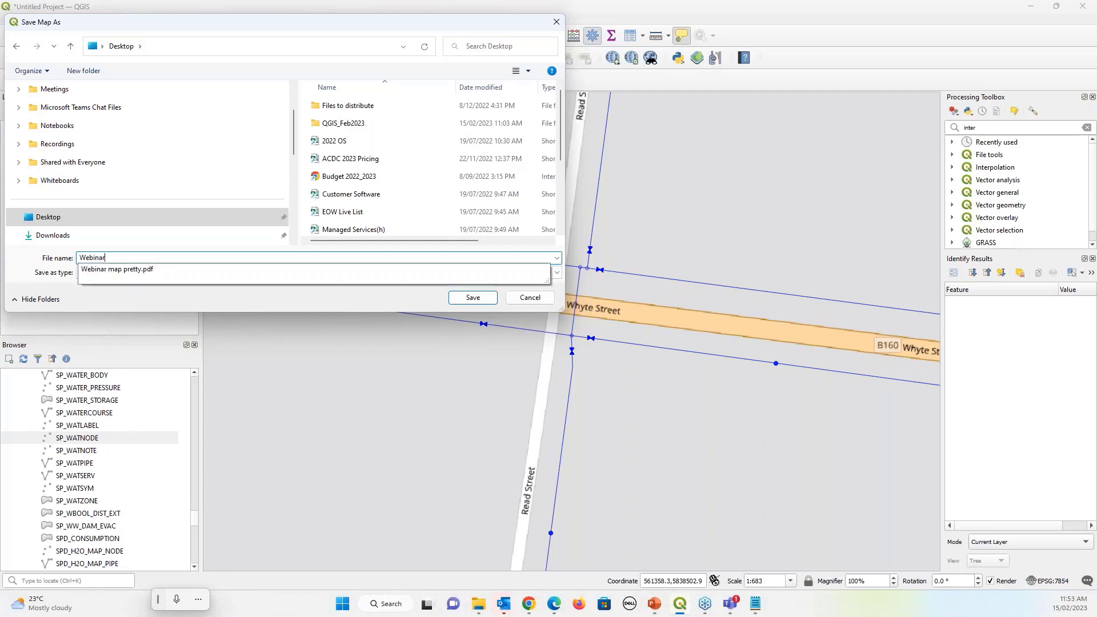
text(_map)
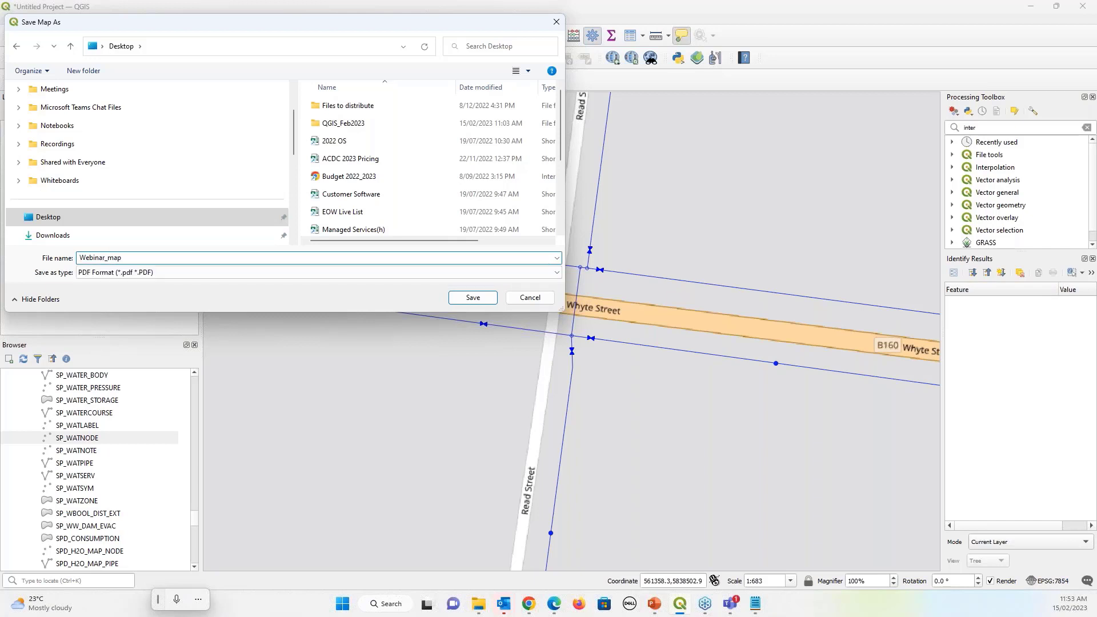
click(487, 297)
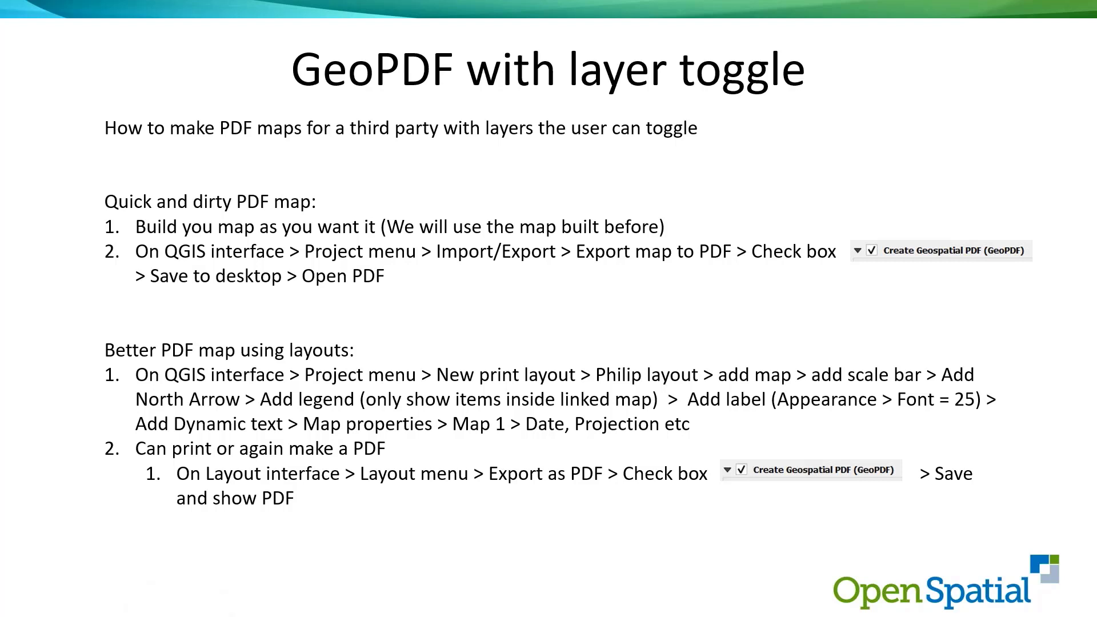
Open Webinar_map.pdf's Layers panel and toggle the OSM Standard basemap off and on
click(767, 603)
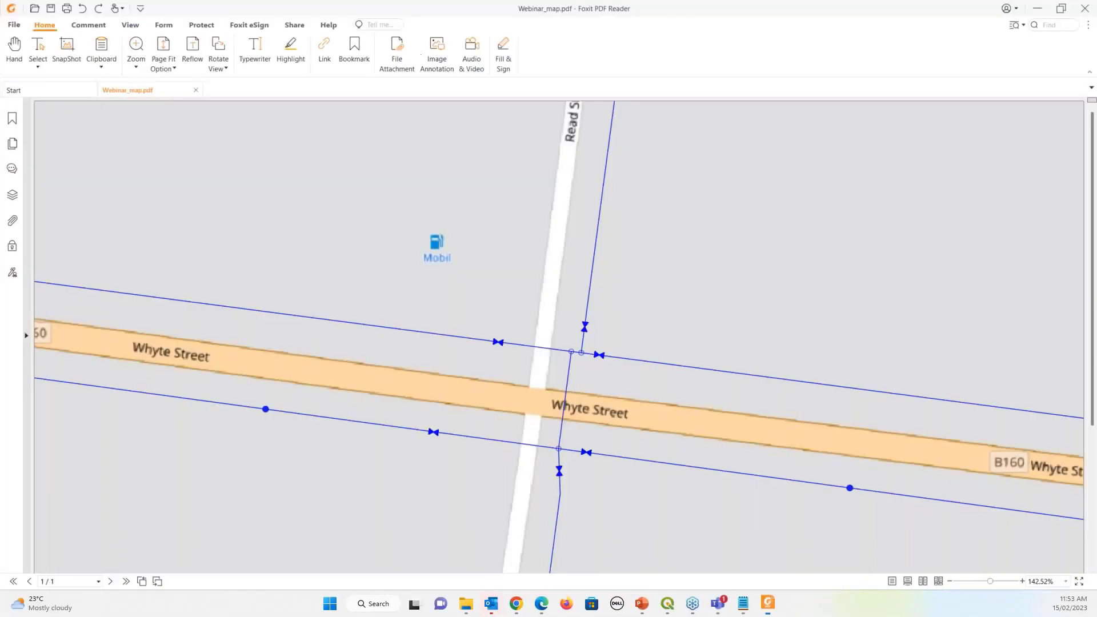
scroll(576, 289, down, 4)
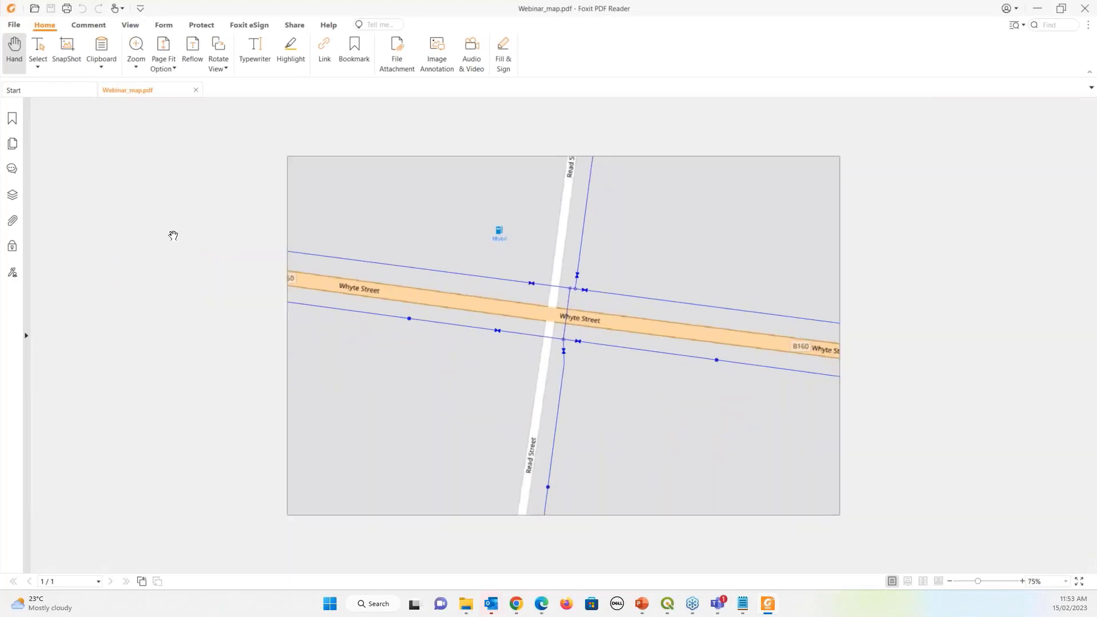
click(12, 196)
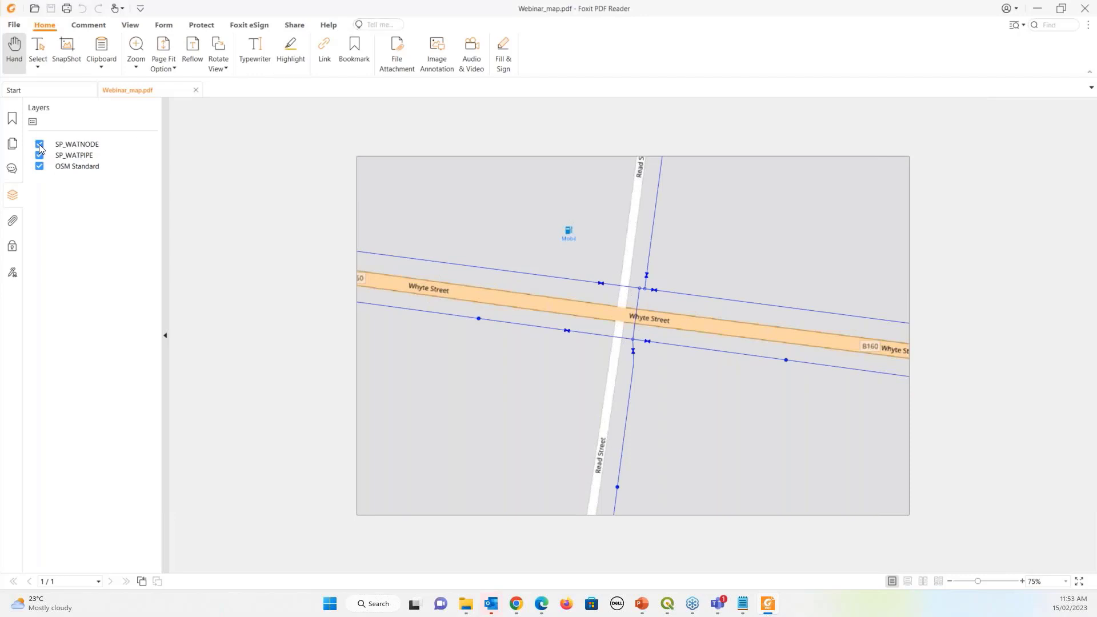
click(39, 167)
click(40, 167)
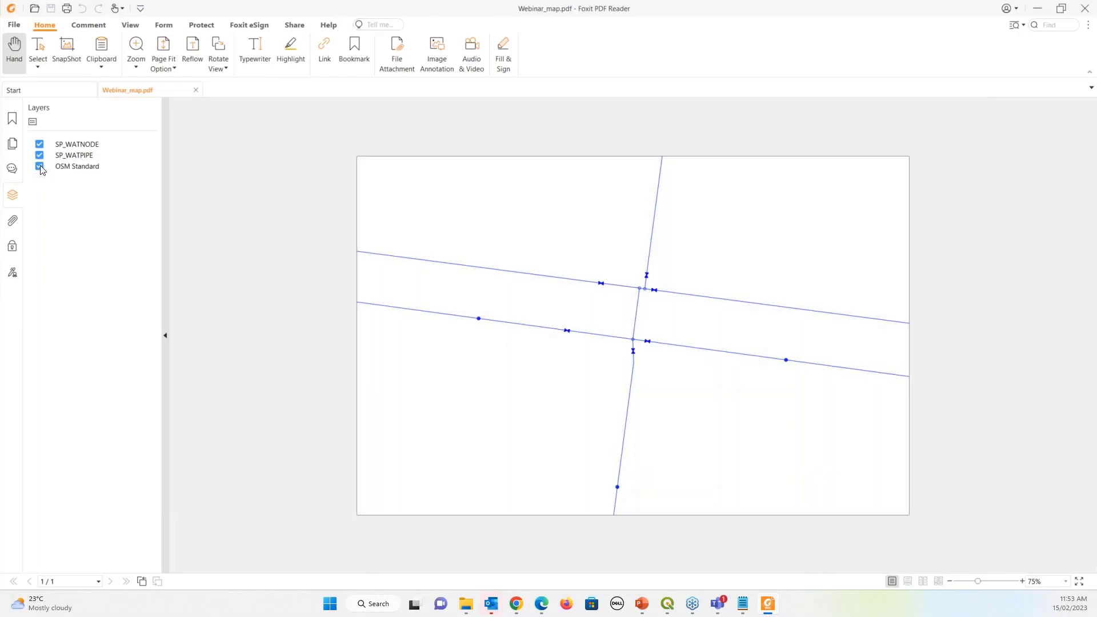
click(39, 167)
click(40, 168)
Toggle the SP_WATPIPE and SP_WATNODE layers off and on, then close Foxit PDF Reader
click(40, 156)
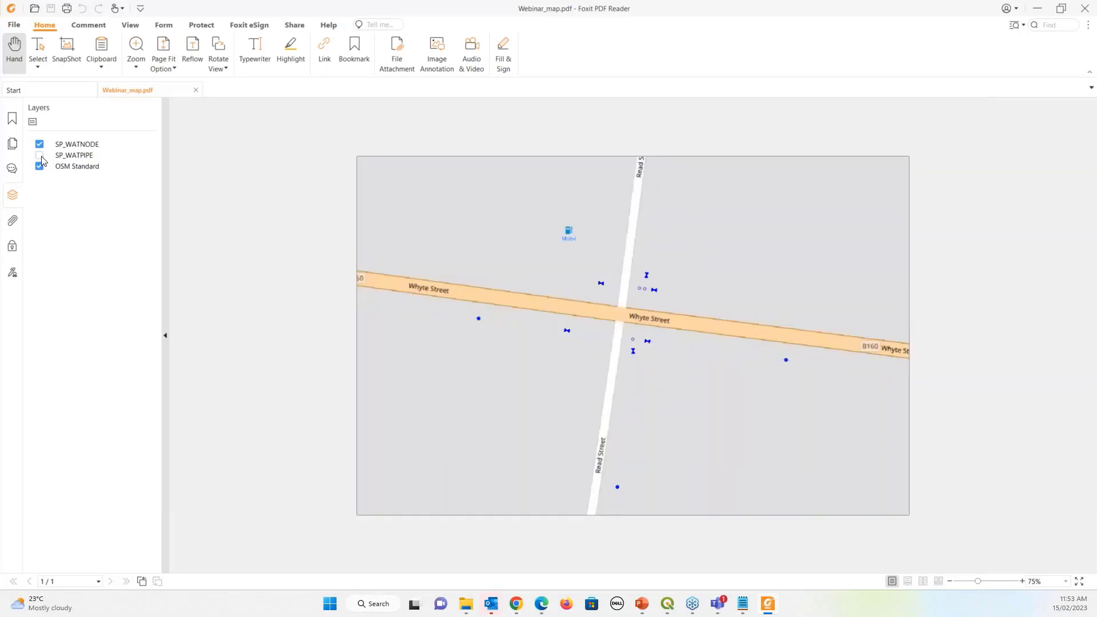
click(39, 156)
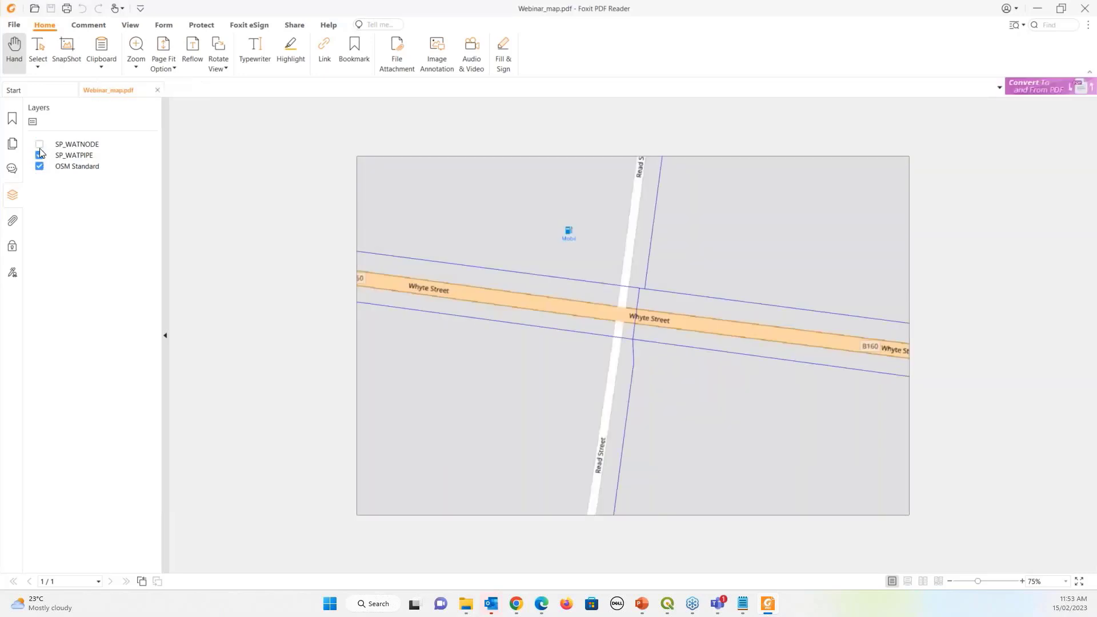
click(40, 167)
click(40, 155)
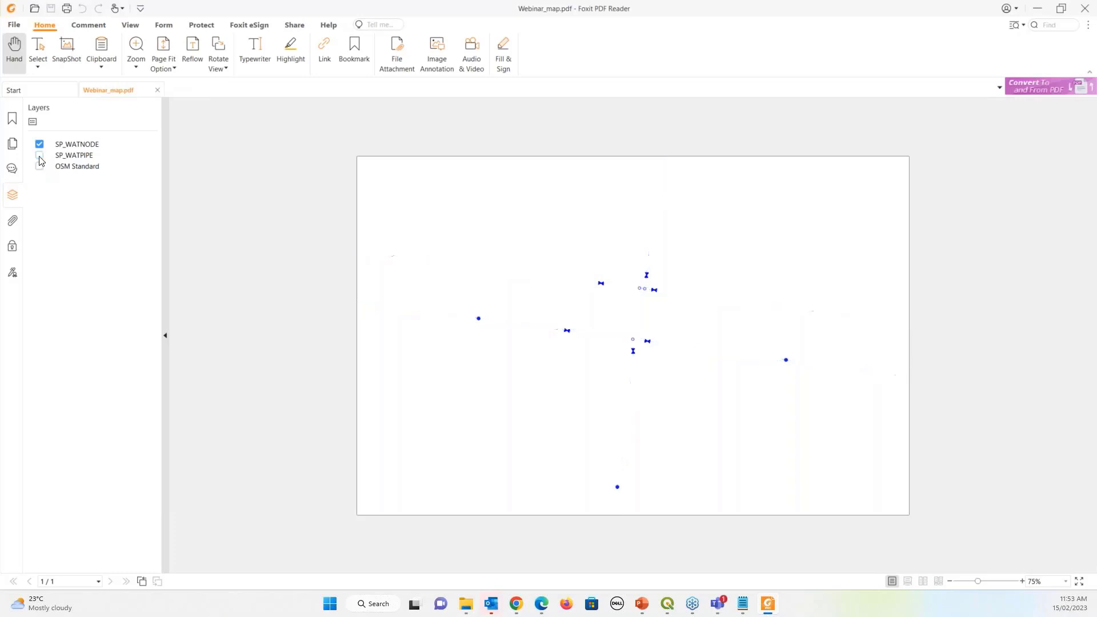
click(39, 166)
click(39, 155)
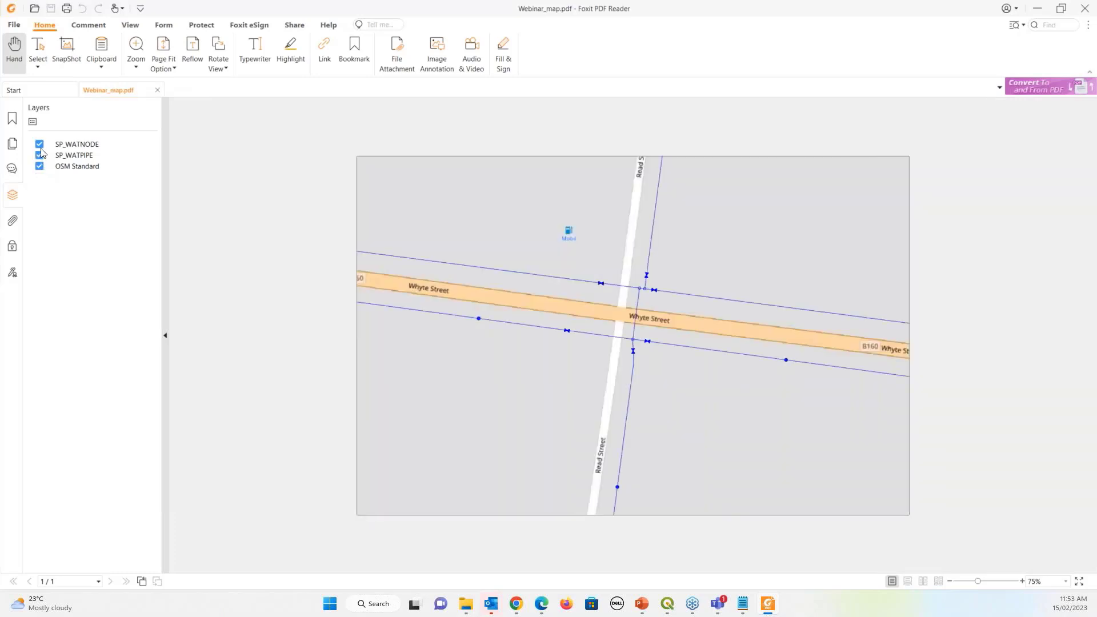
click(39, 144)
click(40, 155)
click(40, 144)
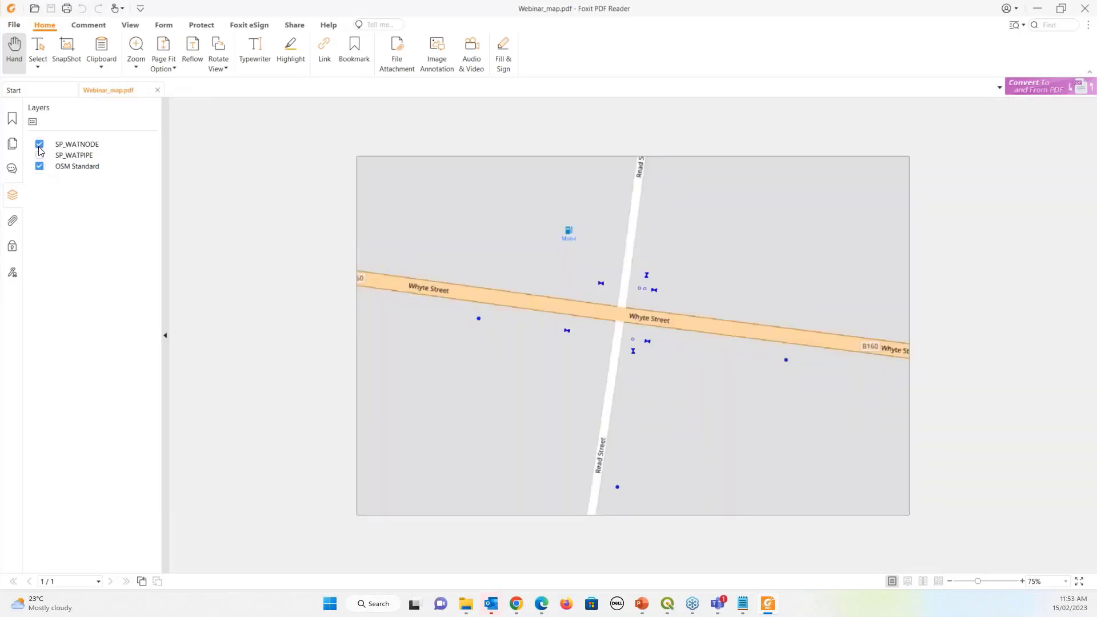
click(40, 155)
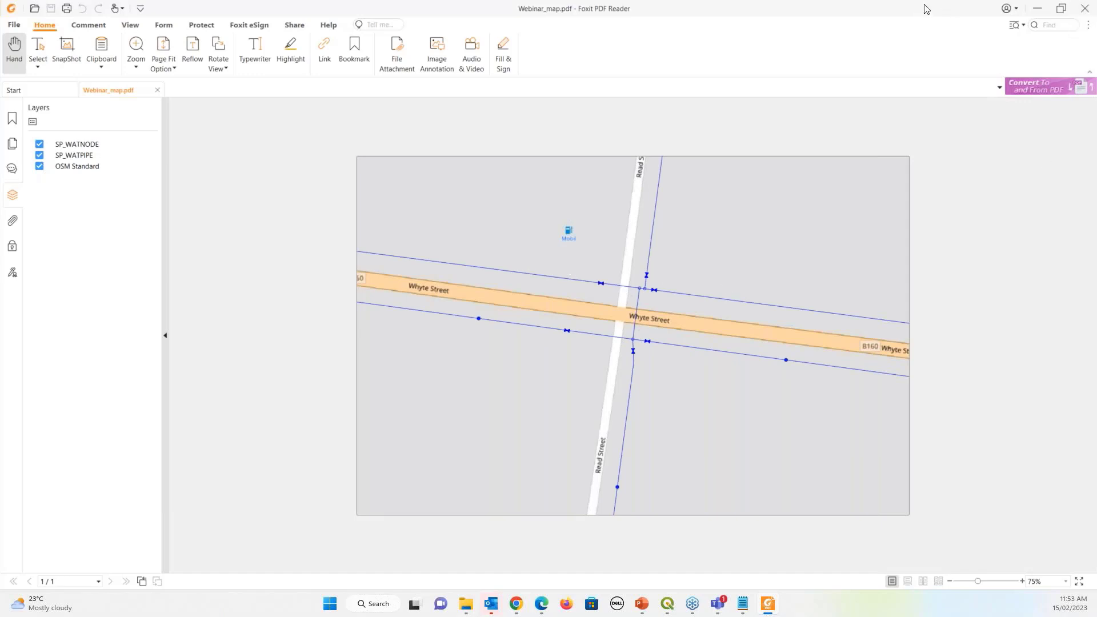
click(1086, 11)
click(1084, 13)
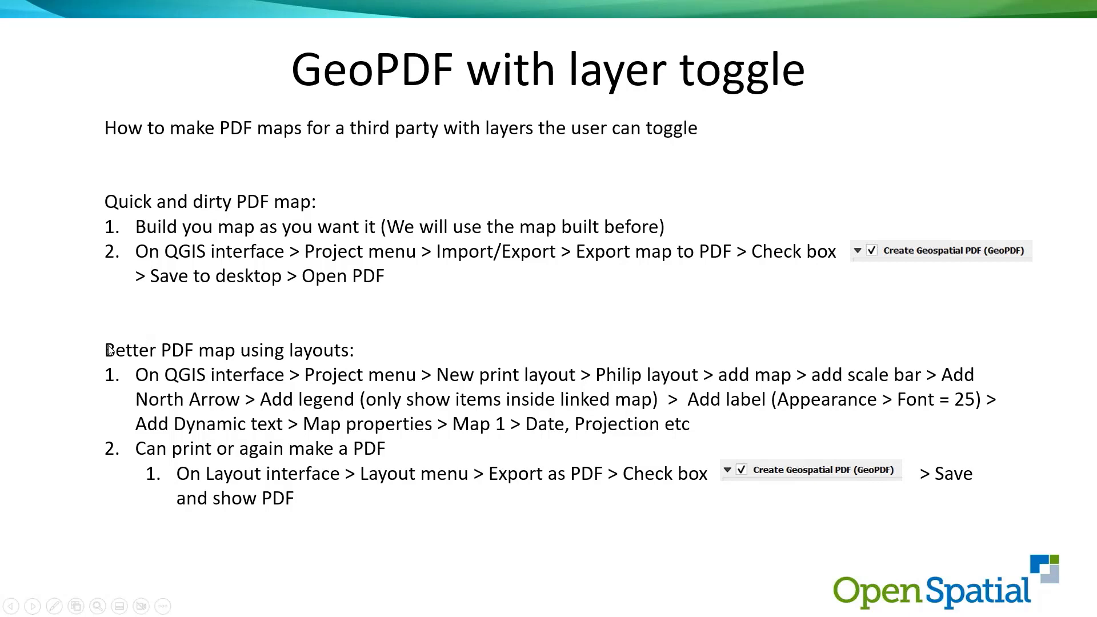
Leave the slideshow and bring QGIS back with the water network map
key(alt+Tab)
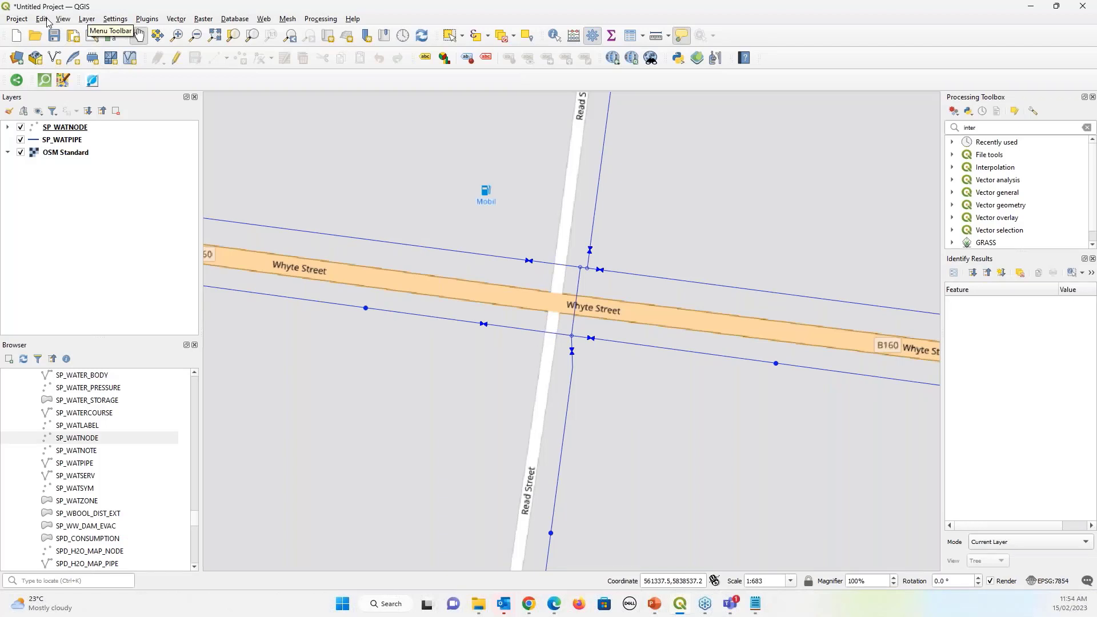
Create a new print layout titled 'PN' and move its designer window into place
click(23, 21)
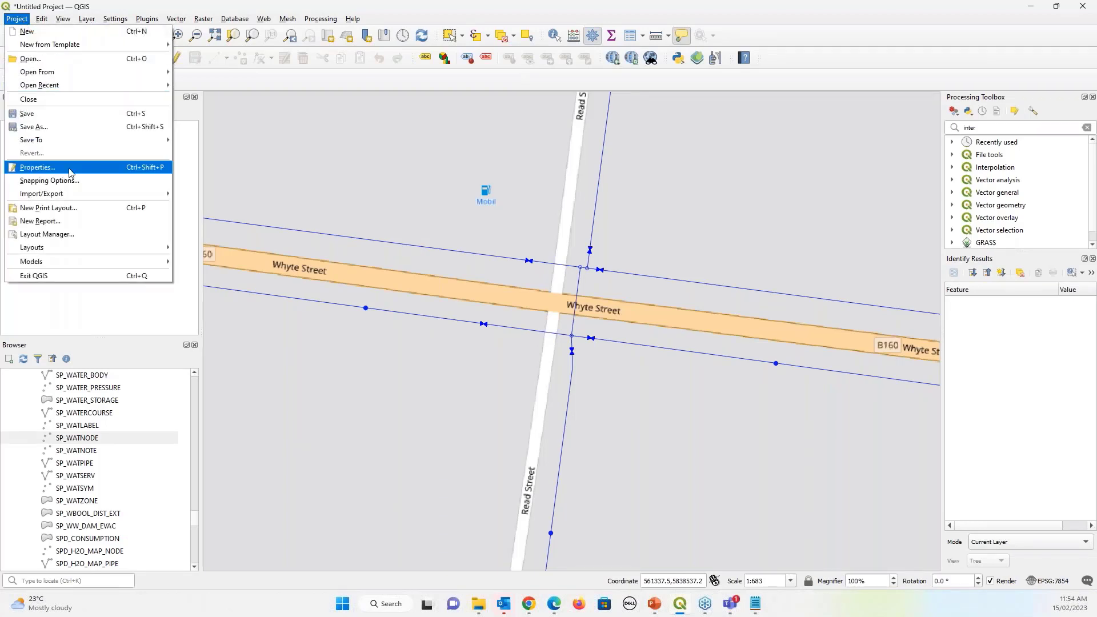
click(56, 210)
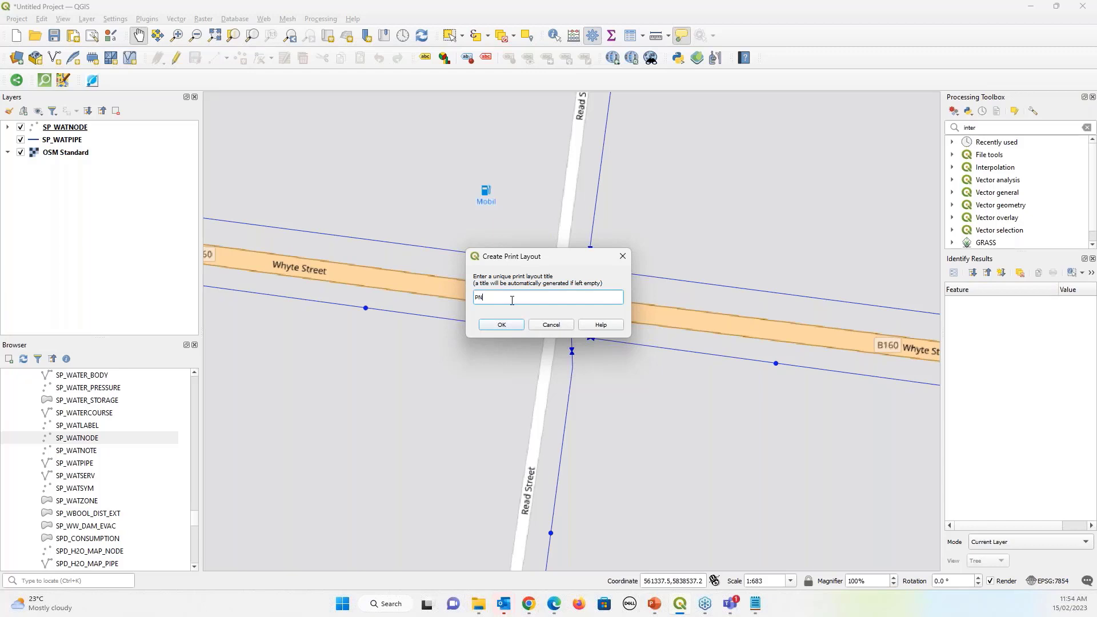
key(Return)
drag(428, 30, 505, 45)
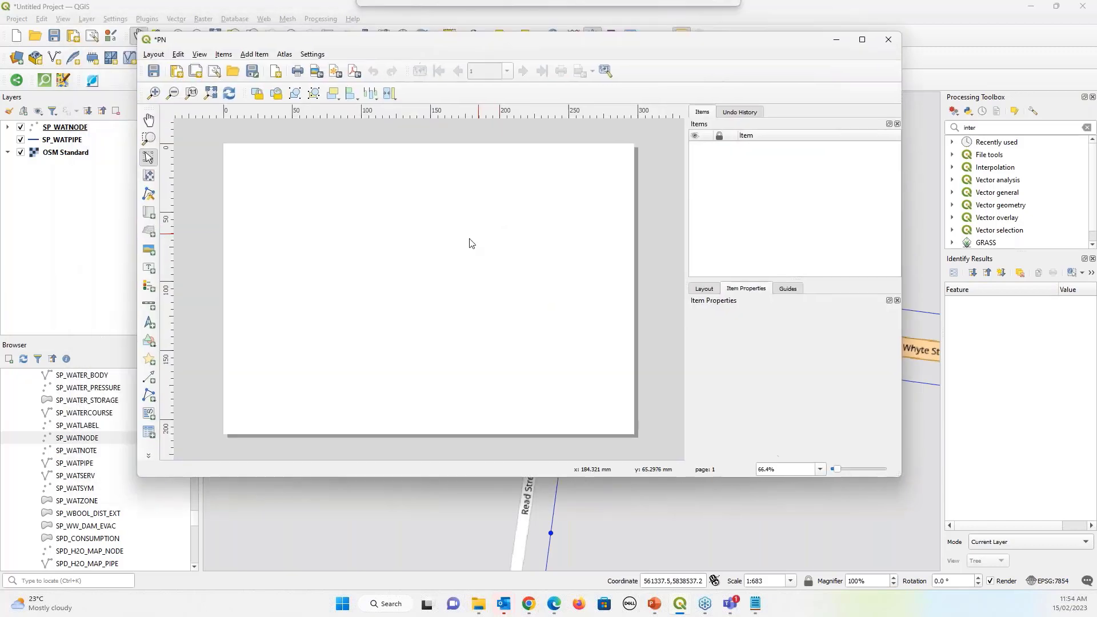
Draw a map frame across the upper-left of the page with a north arrow to its right
click(255, 55)
click(264, 64)
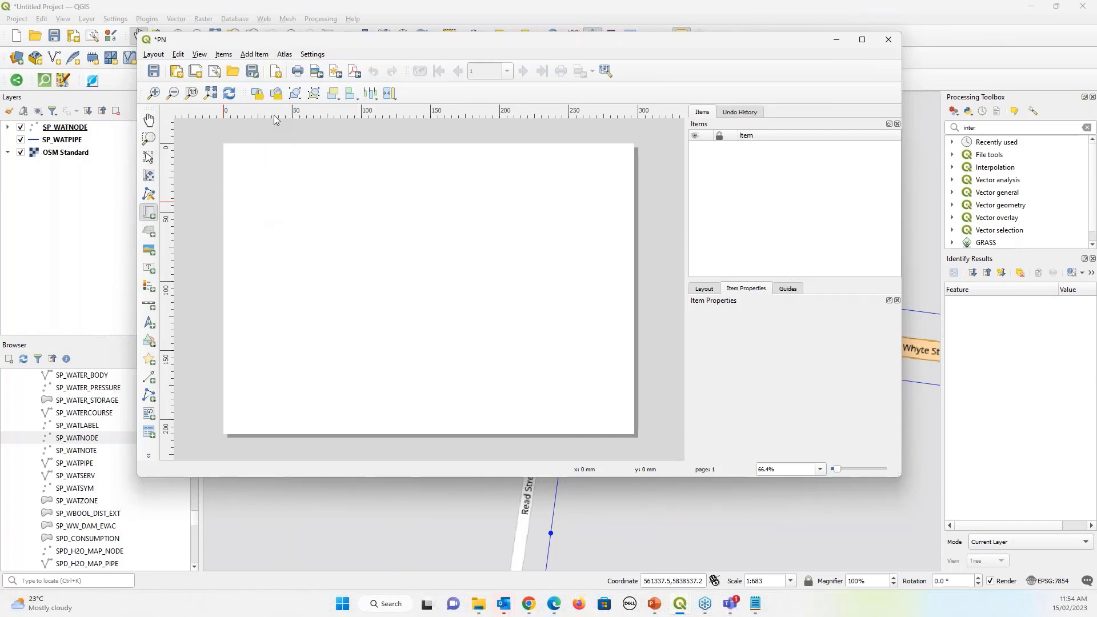
drag(240, 155, 494, 332)
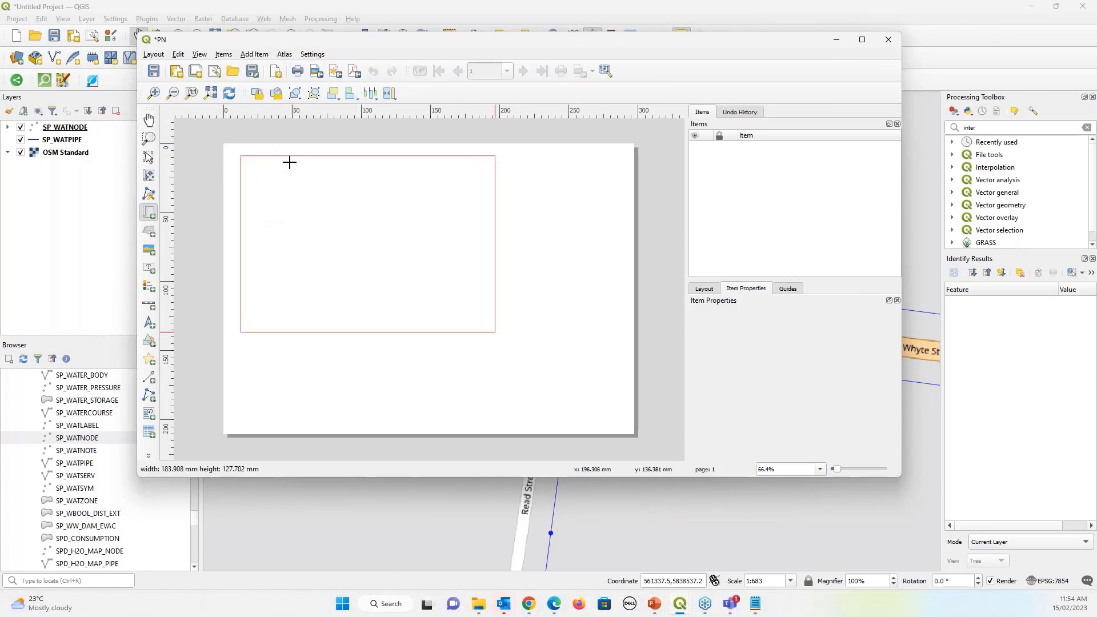
click(224, 54)
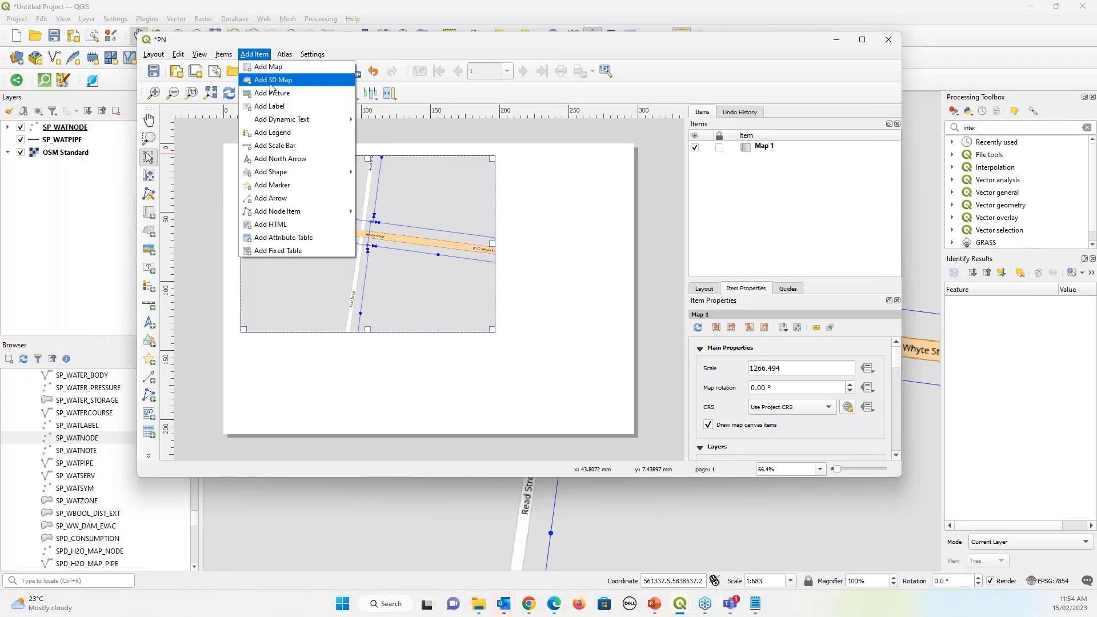
click(281, 160)
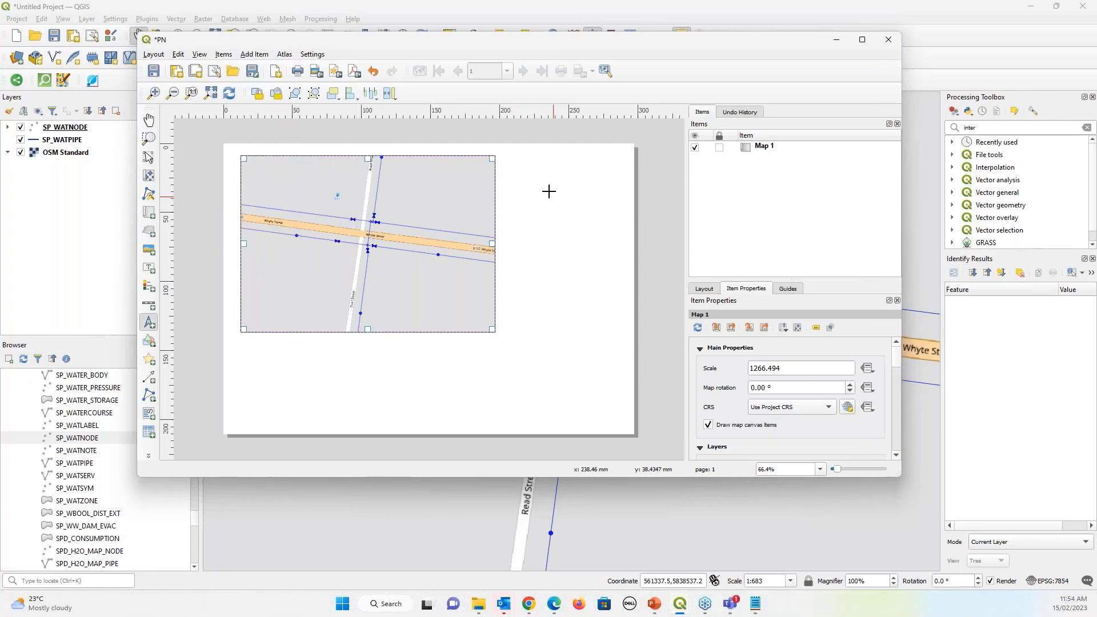
drag(534, 161, 582, 248)
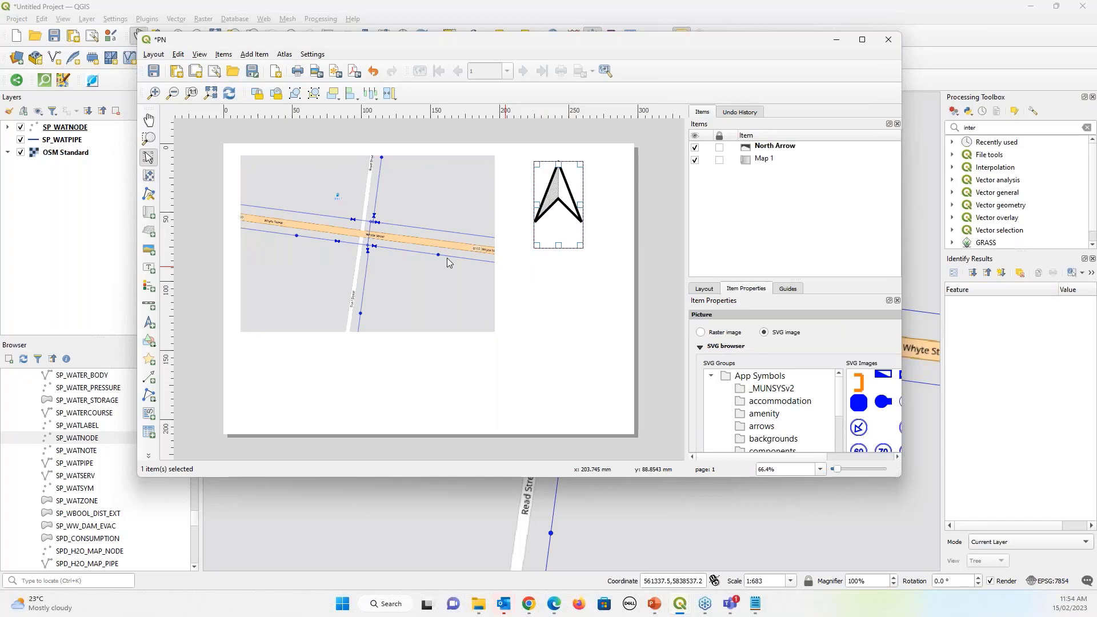
Add a scale bar below the map and a legend right of the map, under the arrow
click(253, 54)
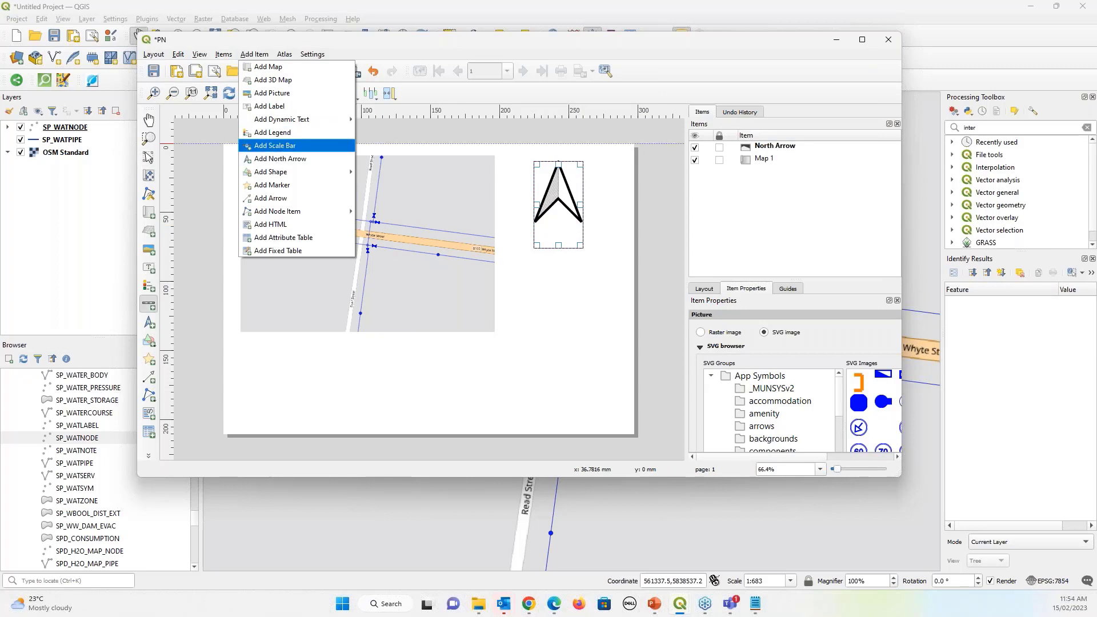
click(274, 145)
drag(242, 345, 249, 350)
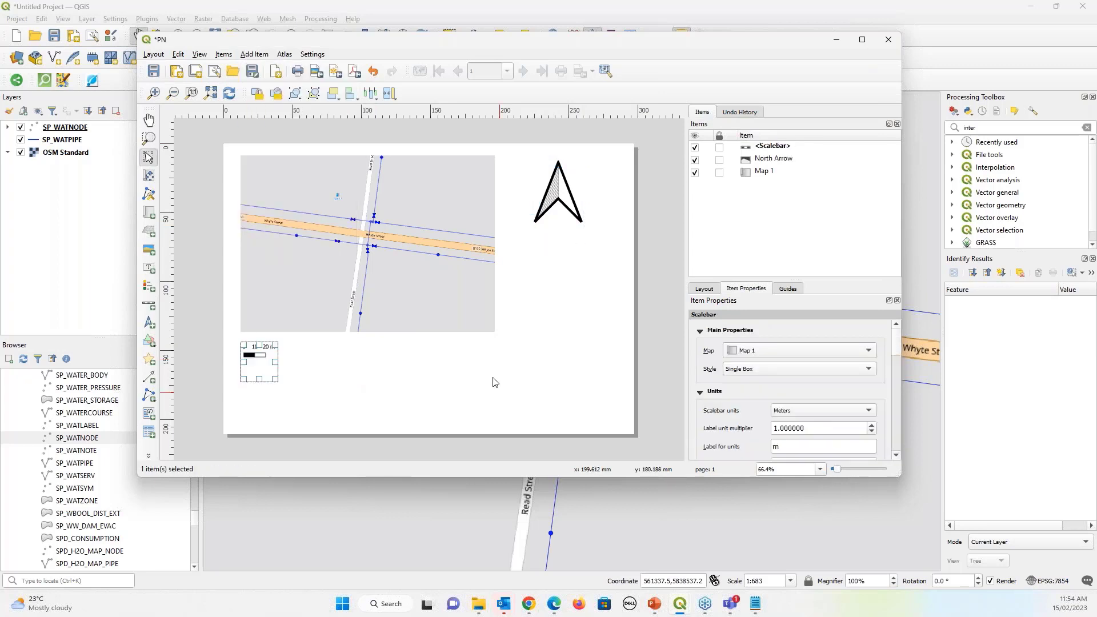
click(255, 53)
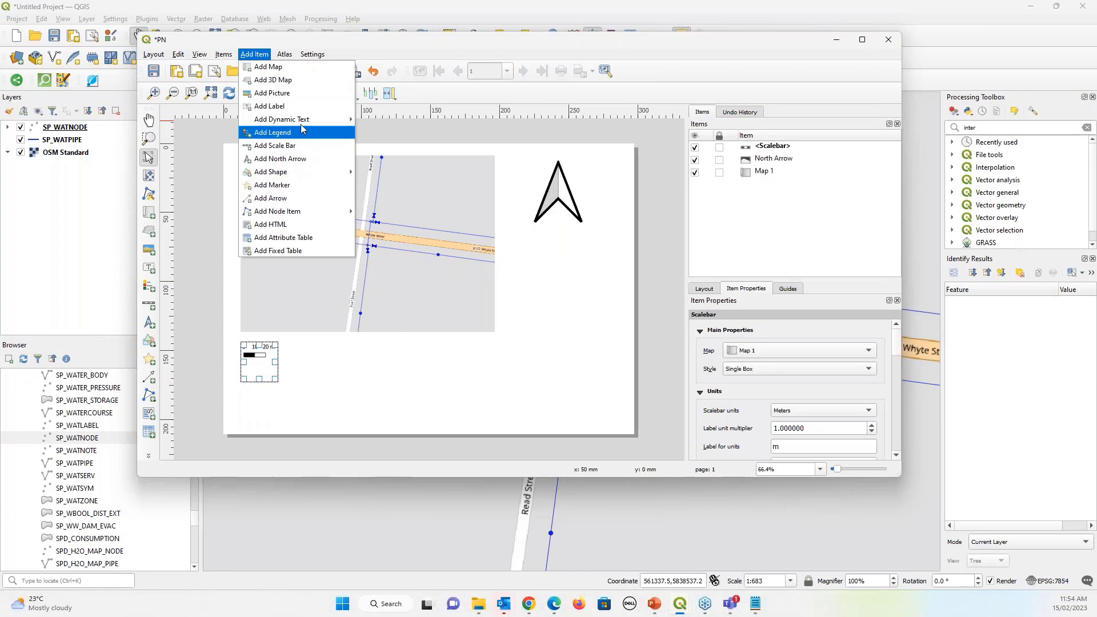
mouse_move(300, 120)
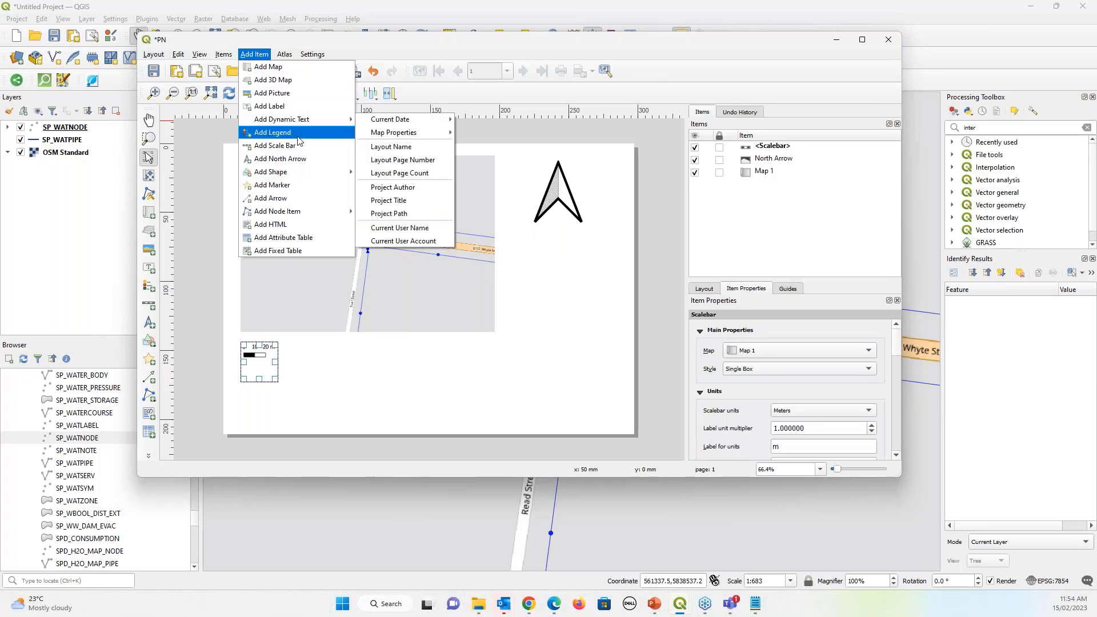
click(298, 139)
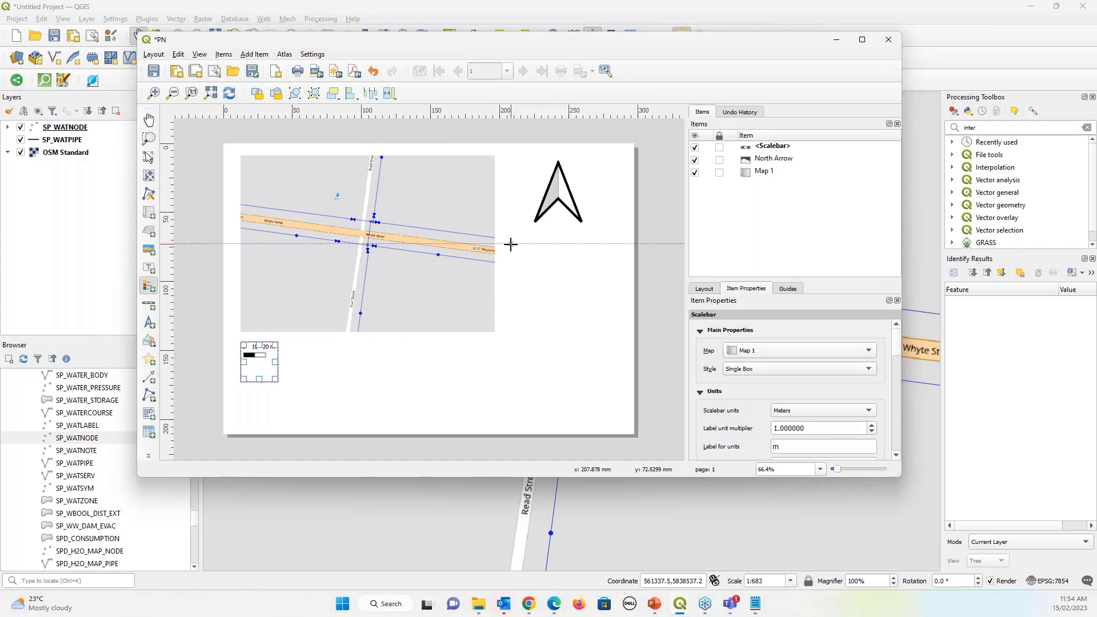
drag(506, 237, 613, 393)
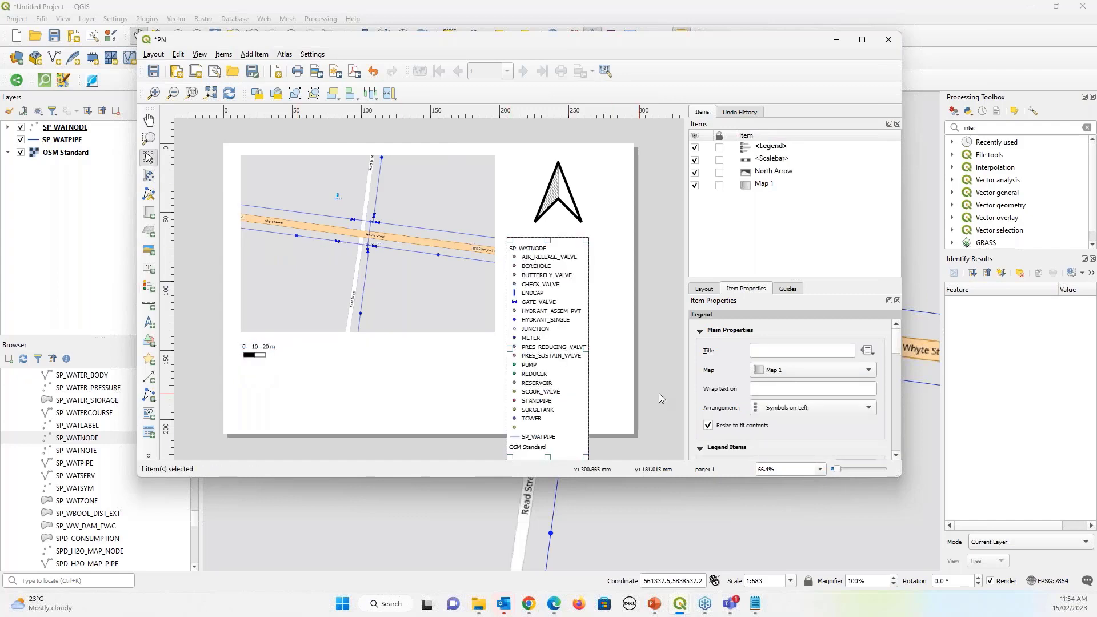
Select the legend and look through its Item Properties, Guides and Layout panels
click(781, 151)
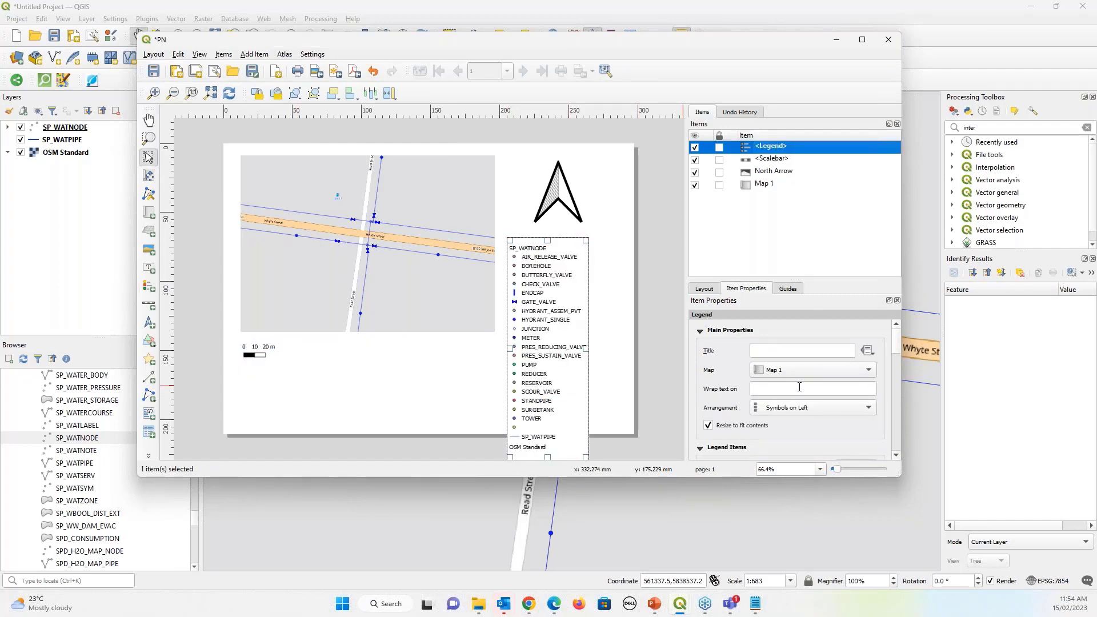
scroll(799, 387, down, 5)
scroll(799, 386, up, 2)
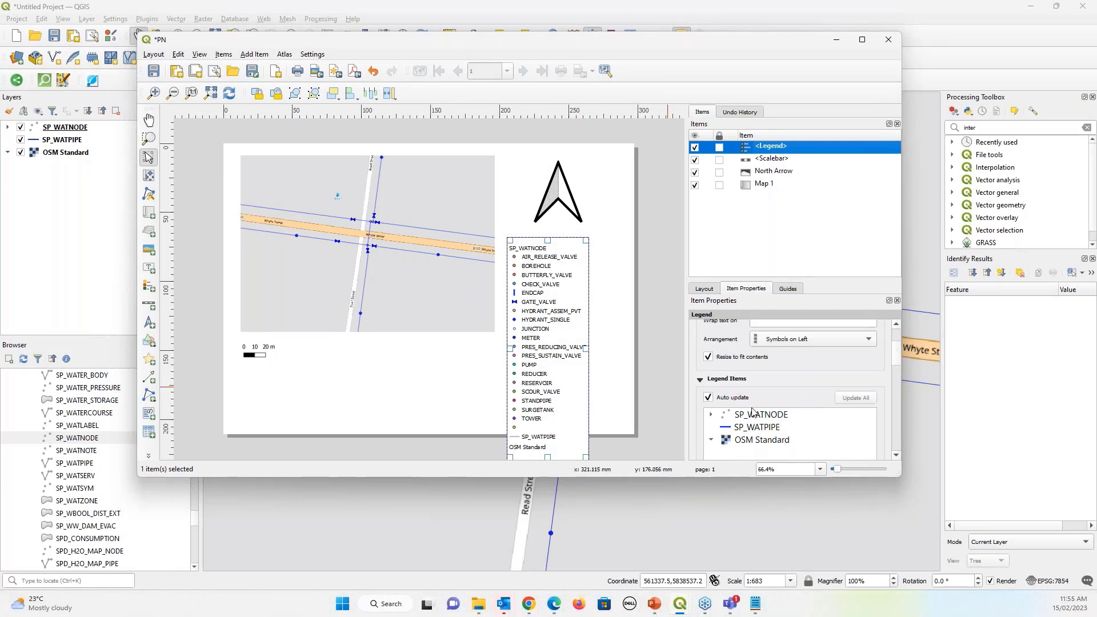
click(788, 289)
scroll(777, 409, down, 4)
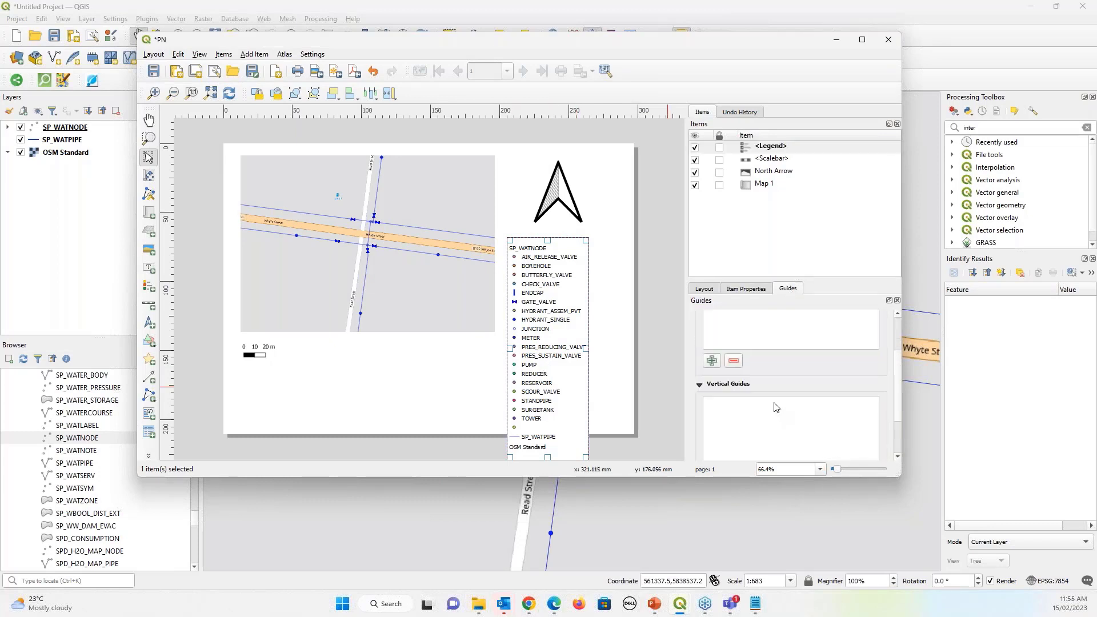
scroll(775, 407, up, 1)
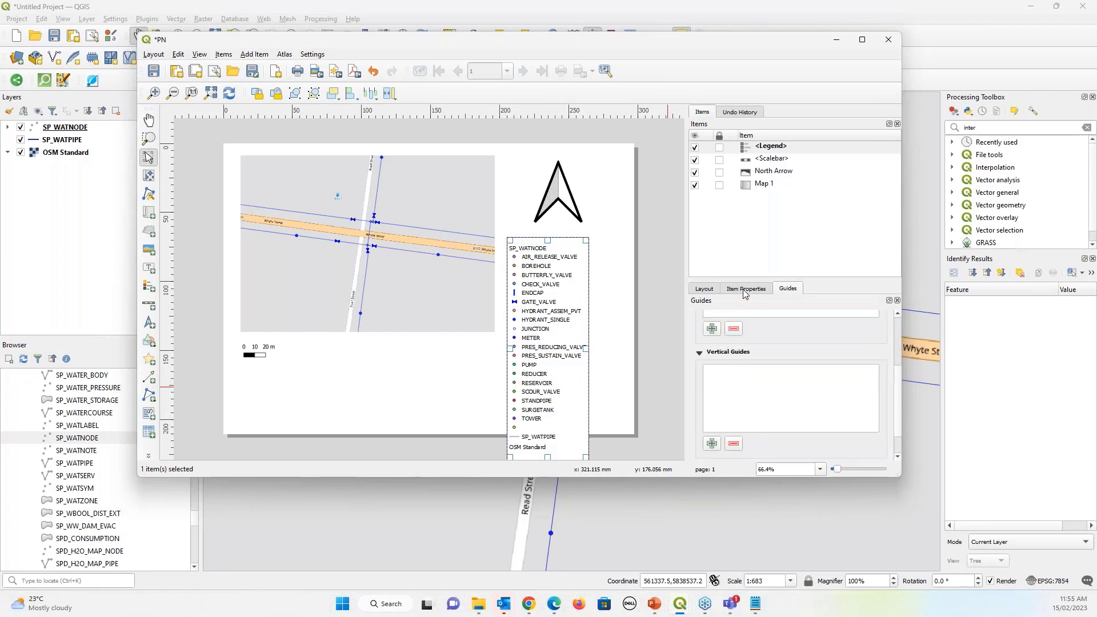
click(745, 289)
scroll(806, 398, down, 1)
scroll(806, 398, up, 2)
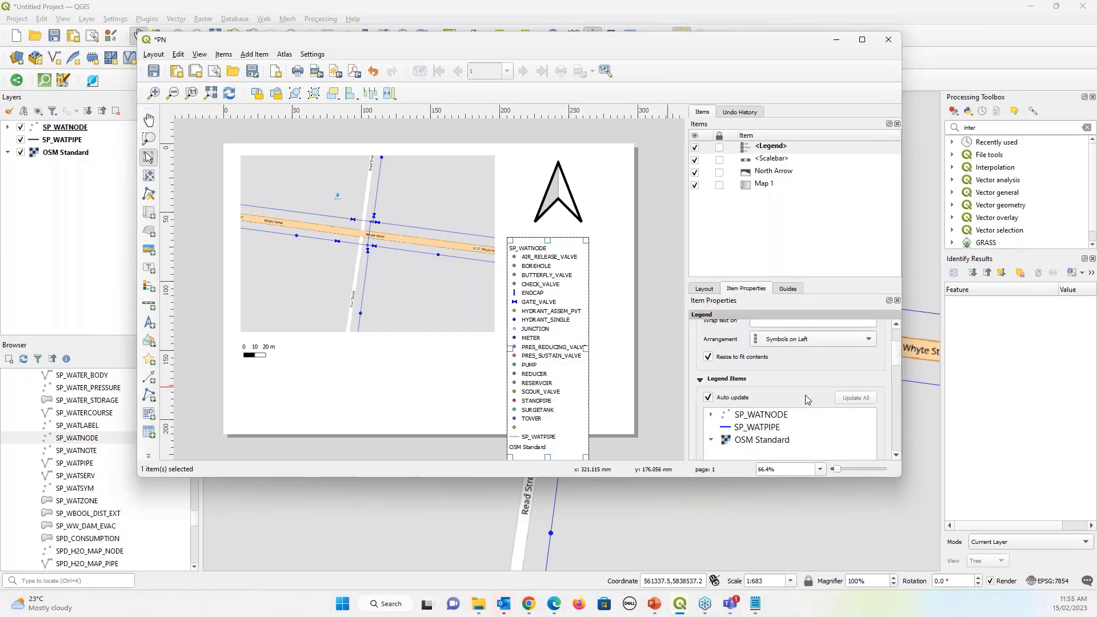
click(703, 288)
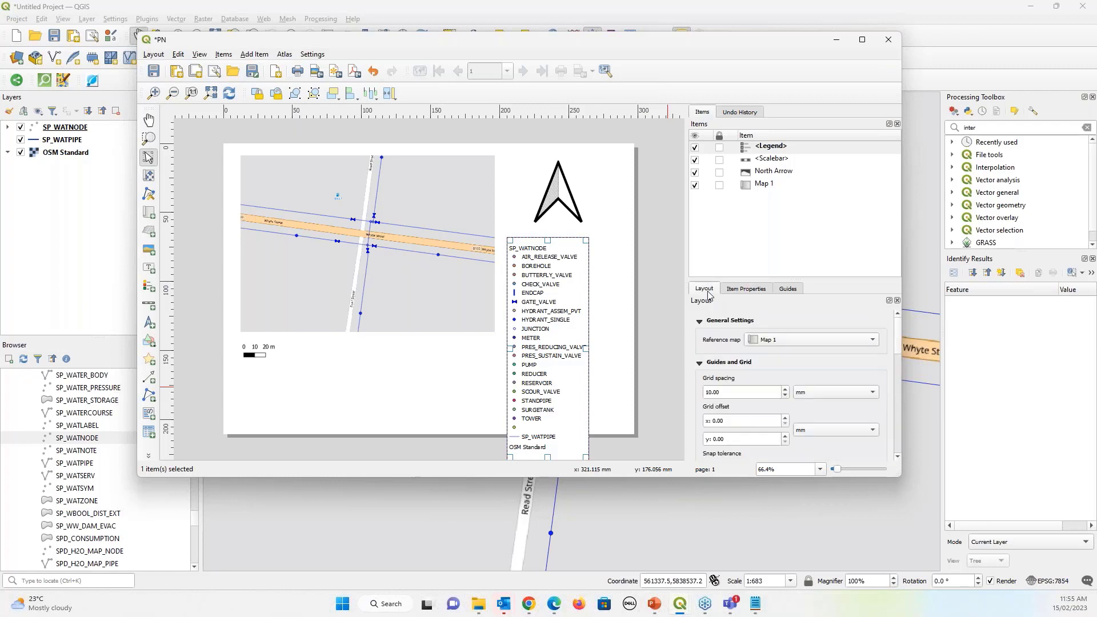
scroll(777, 362, down, 5)
scroll(779, 370, down, 8)
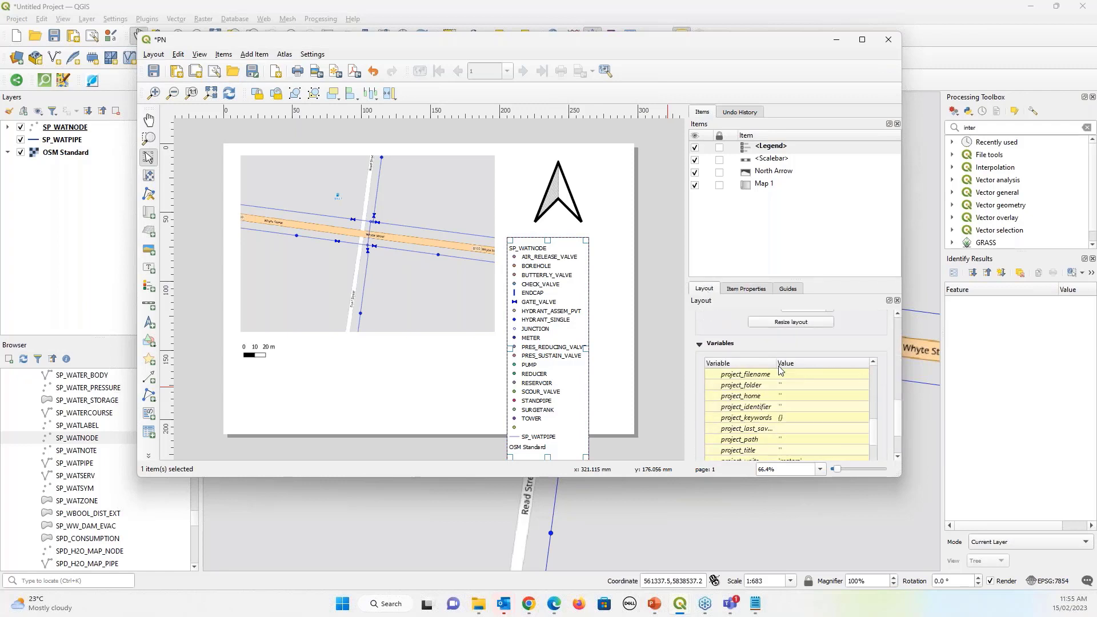
scroll(780, 370, down, 5)
click(743, 289)
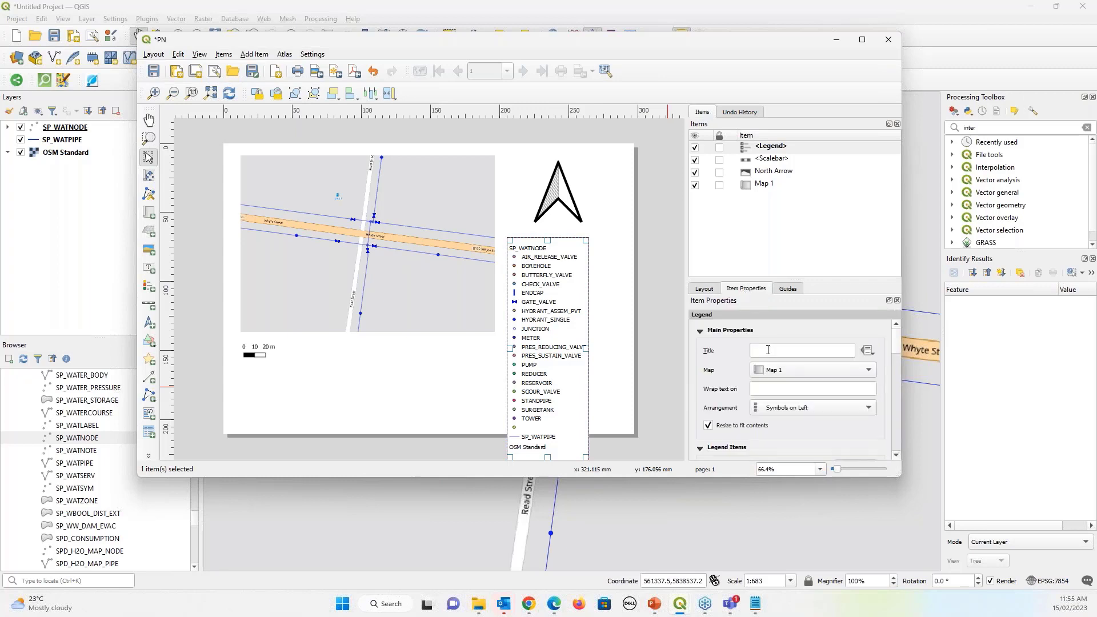
Limit the legend to items inside the linked map and nudge it slightly right
scroll(768, 349, down, 2)
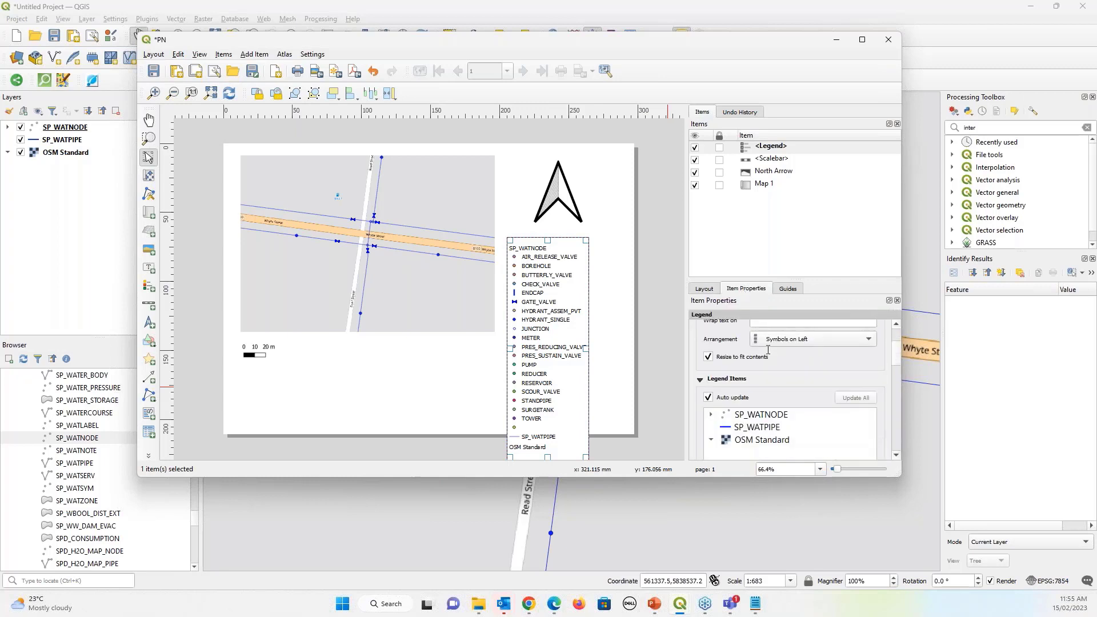
scroll(768, 349, down, 5)
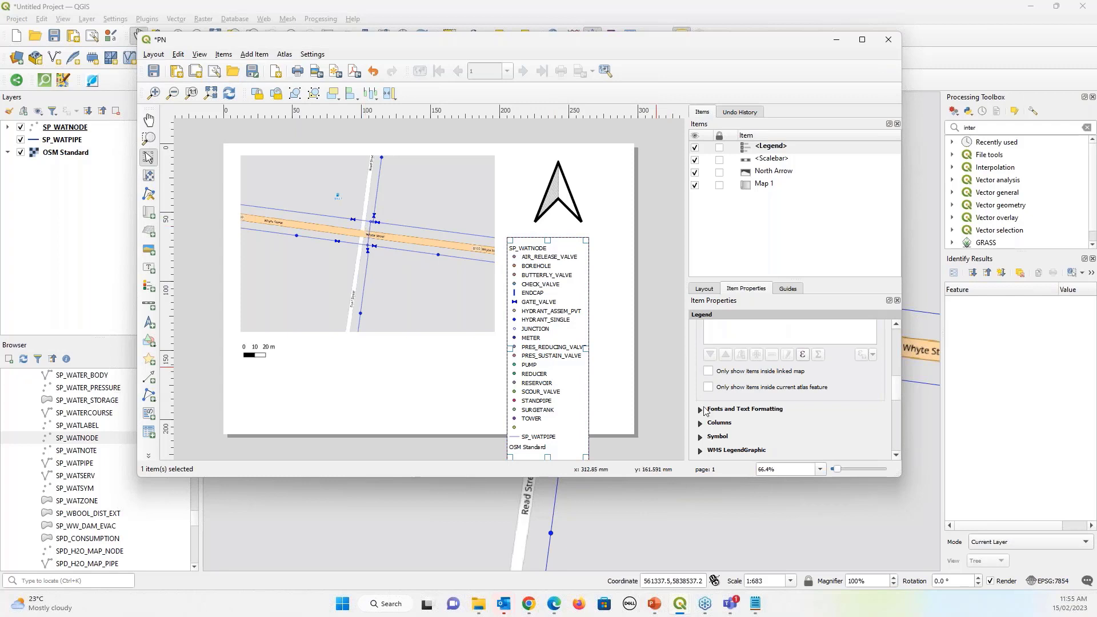
click(708, 372)
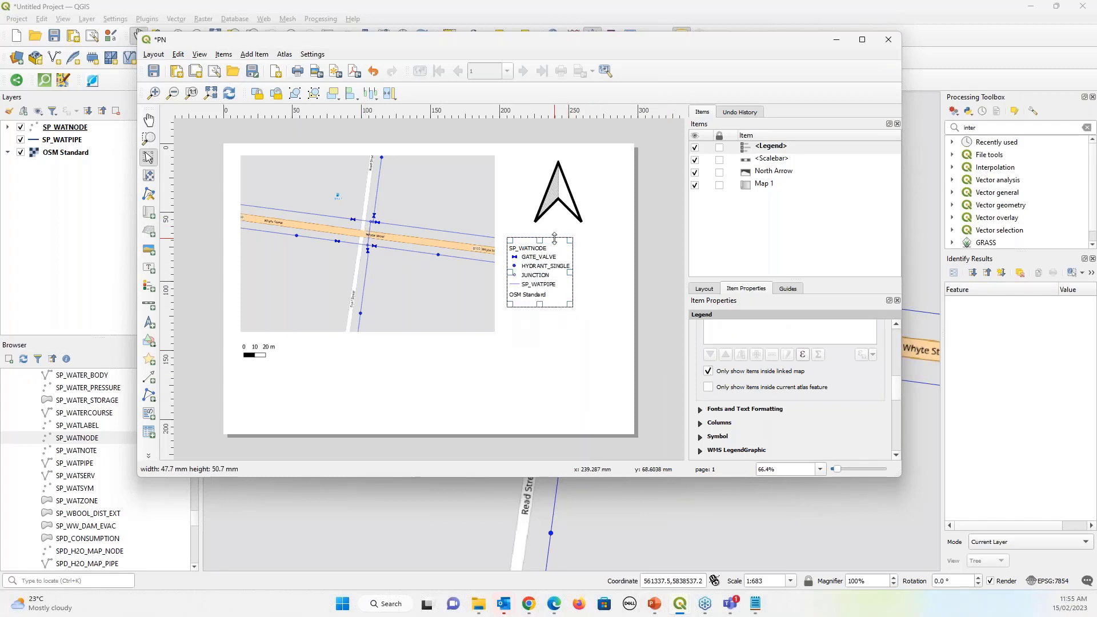
drag(549, 259, 568, 260)
click(564, 342)
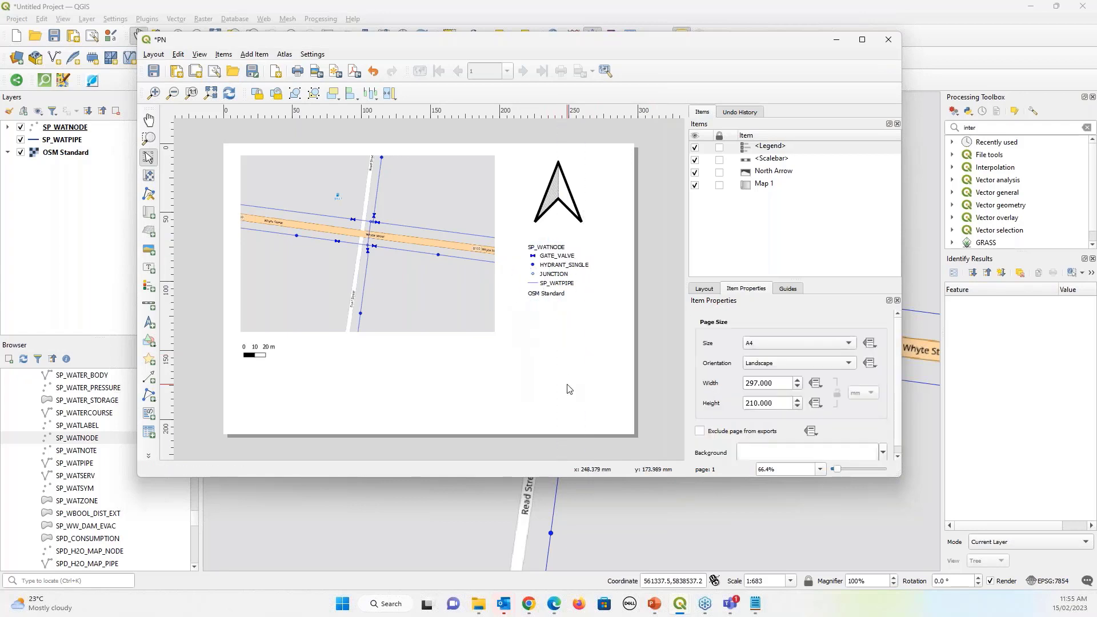
Add a dynamic CRS name label (GDA2020 / MGA zone 54) below the map
click(254, 54)
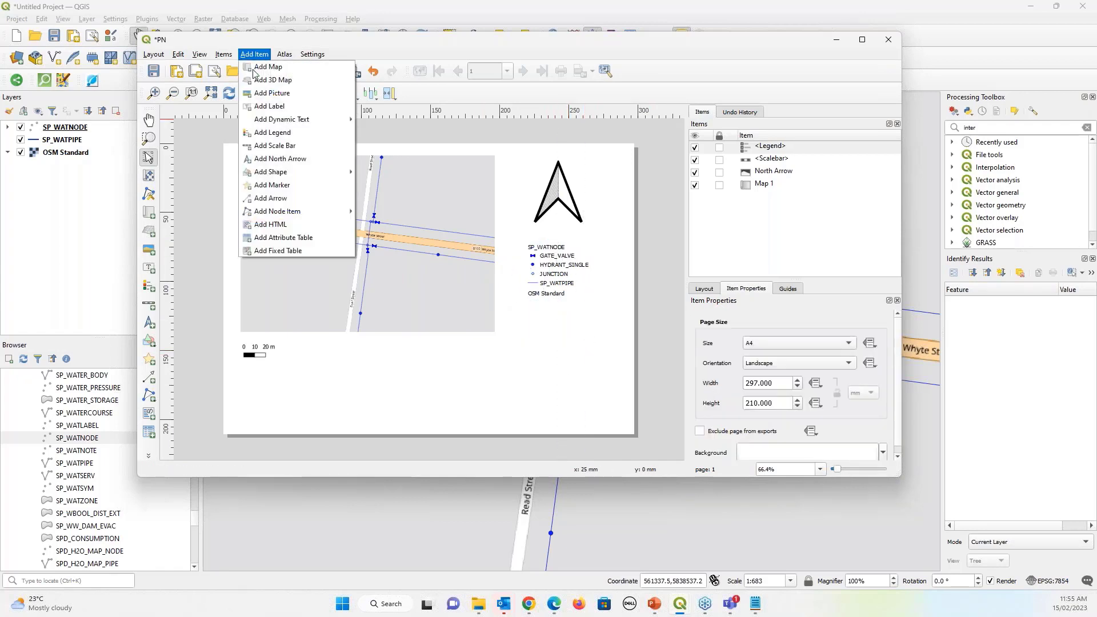
mouse_move(260, 119)
mouse_move(400, 132)
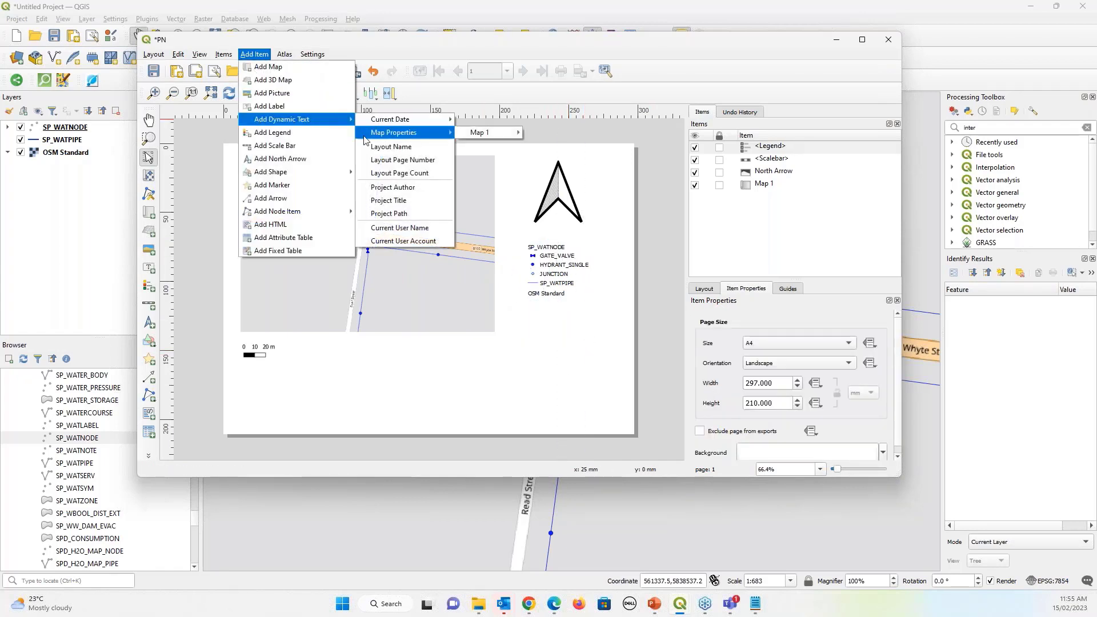
mouse_move(474, 132)
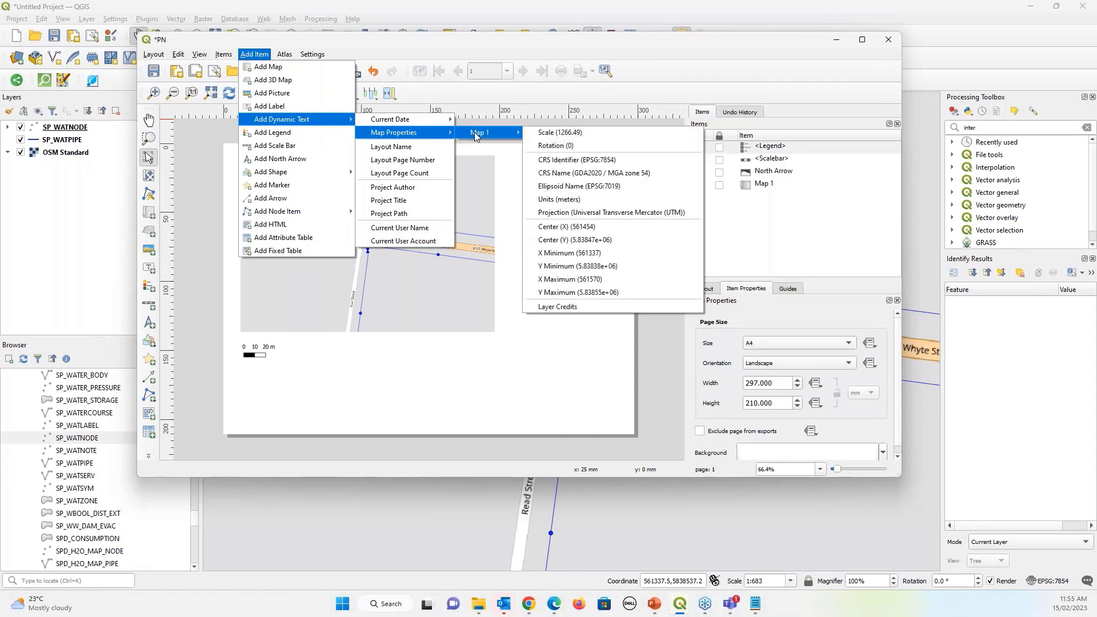
click(570, 173)
drag(481, 354, 598, 381)
click(543, 426)
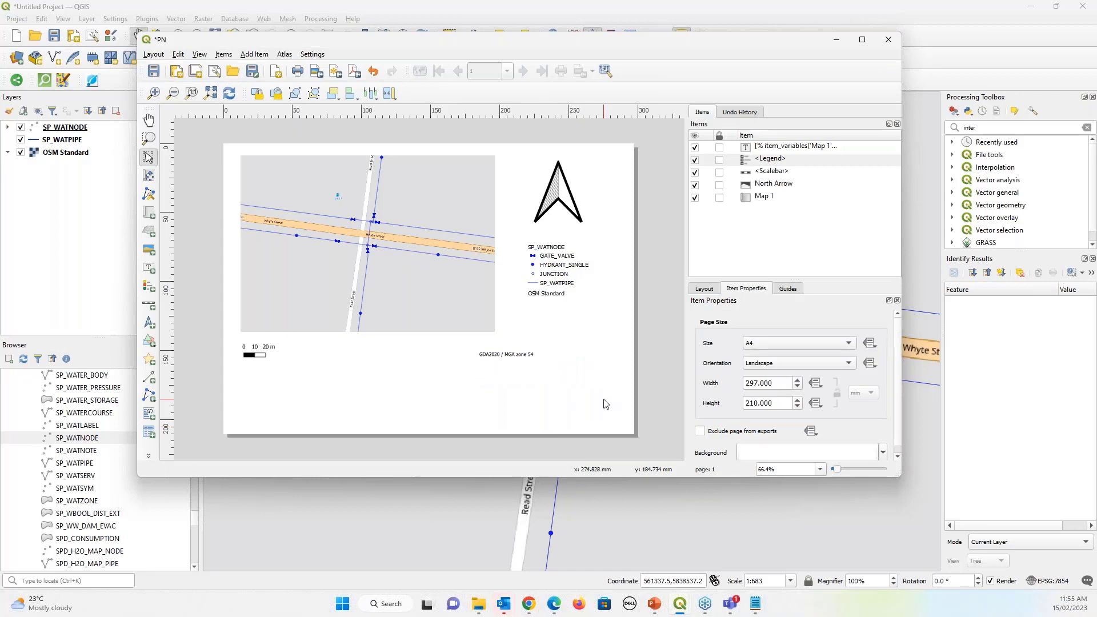
Add a current-date label in day/month/year format beneath the CRS text
click(255, 53)
mouse_move(285, 120)
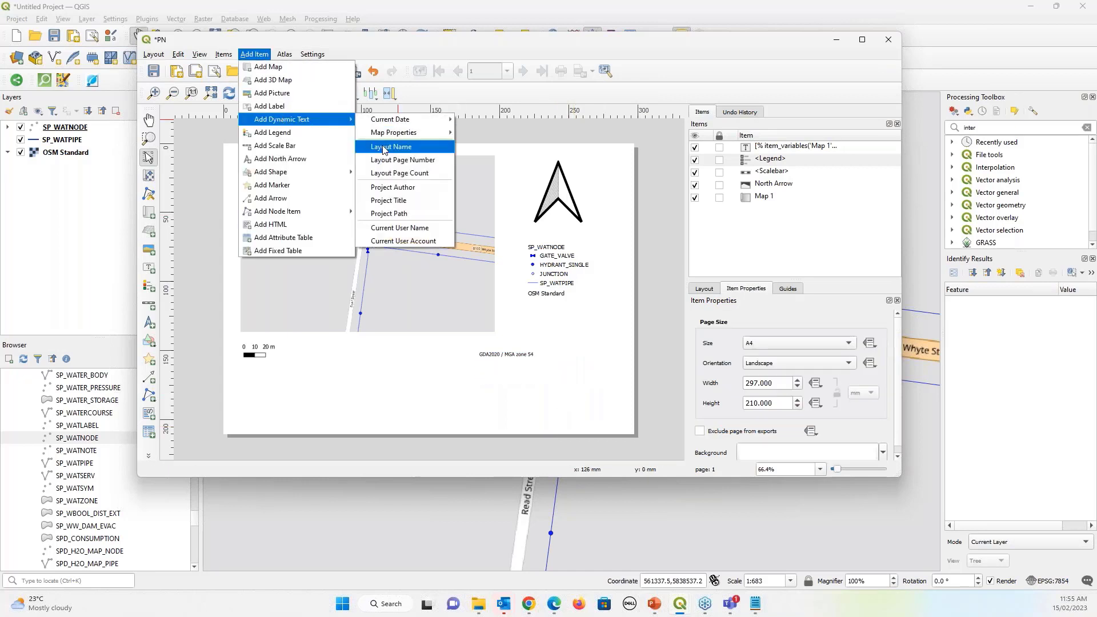
mouse_move(480, 132)
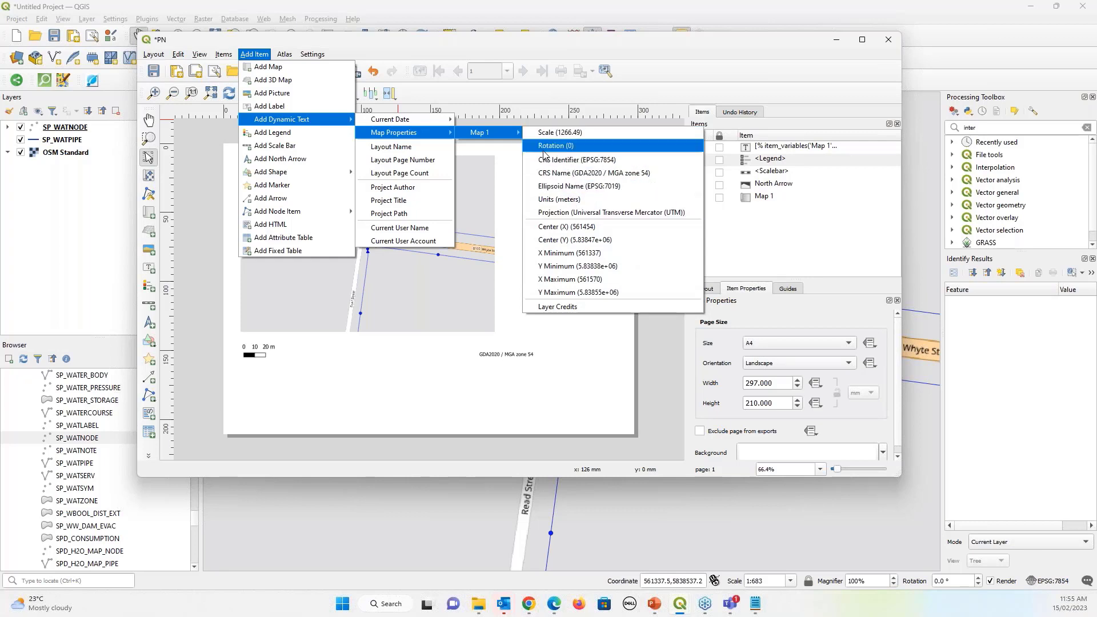
mouse_move(398, 127)
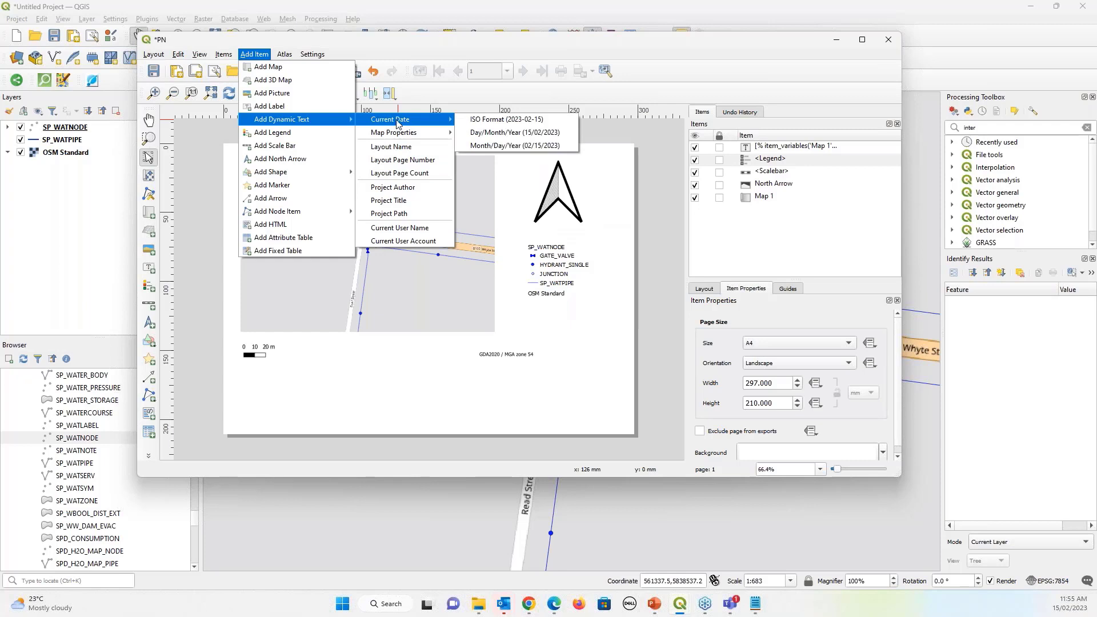
click(483, 372)
drag(475, 370, 271, 68)
click(254, 54)
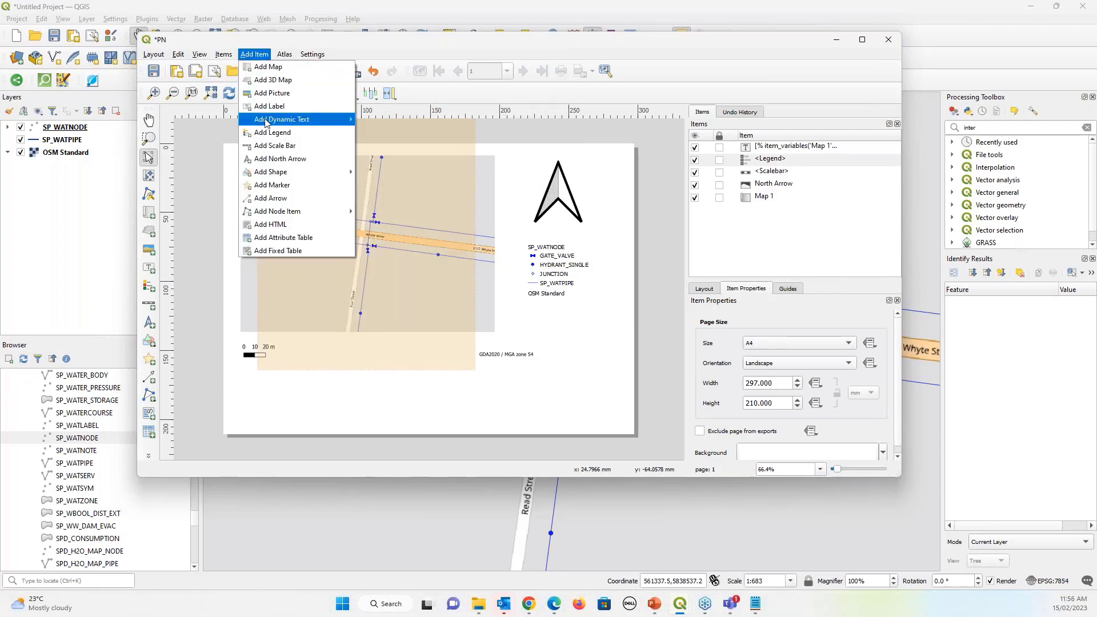
mouse_move(369, 123)
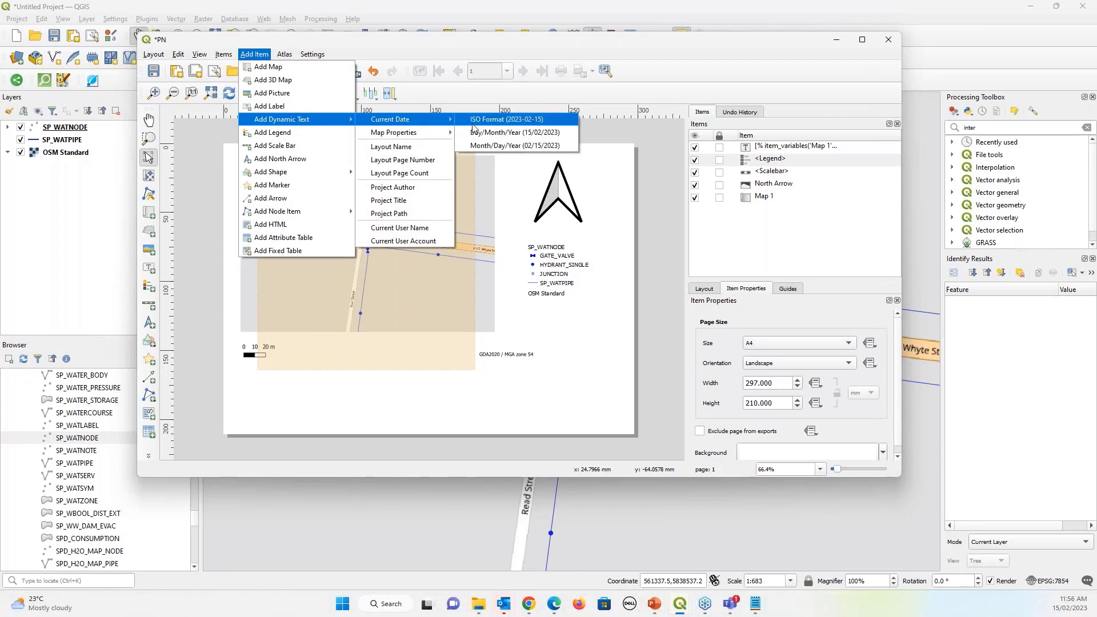
click(477, 133)
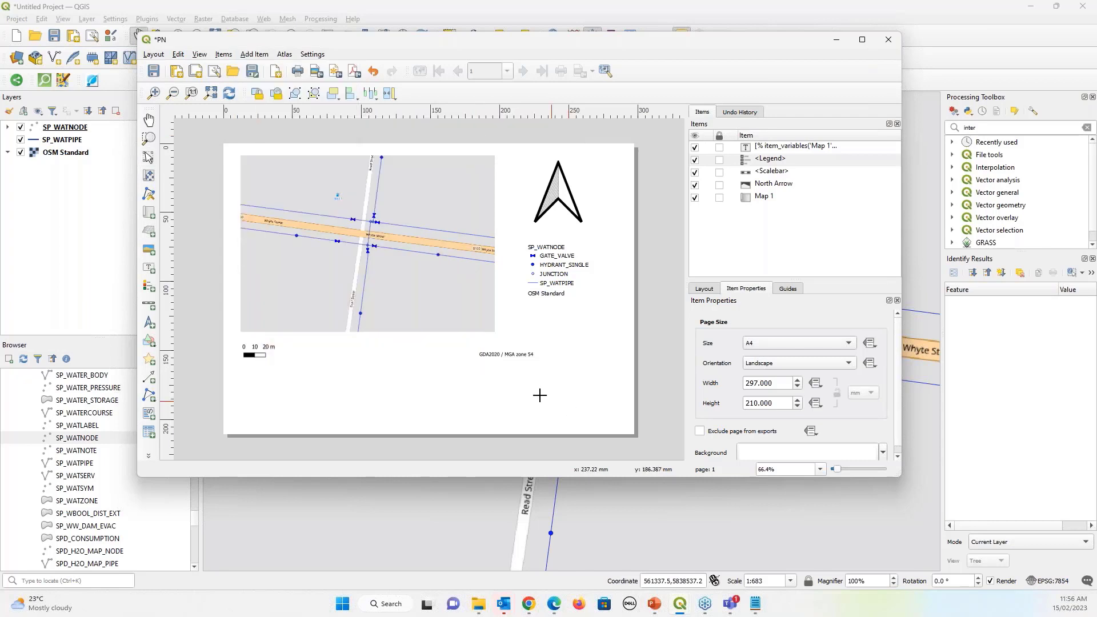
mouse_move(484, 367)
mouse_down()
mouse_move(521, 396)
mouse_move(564, 397)
mouse_up()
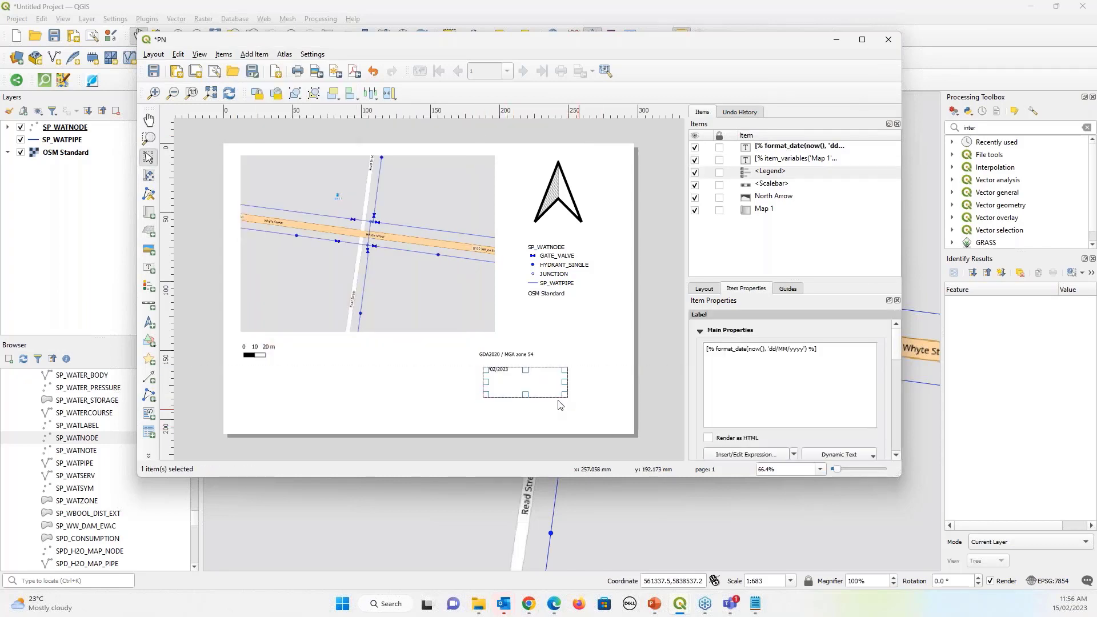
click(409, 323)
Draw a title label below the map reading 'MAp topiv'
click(252, 56)
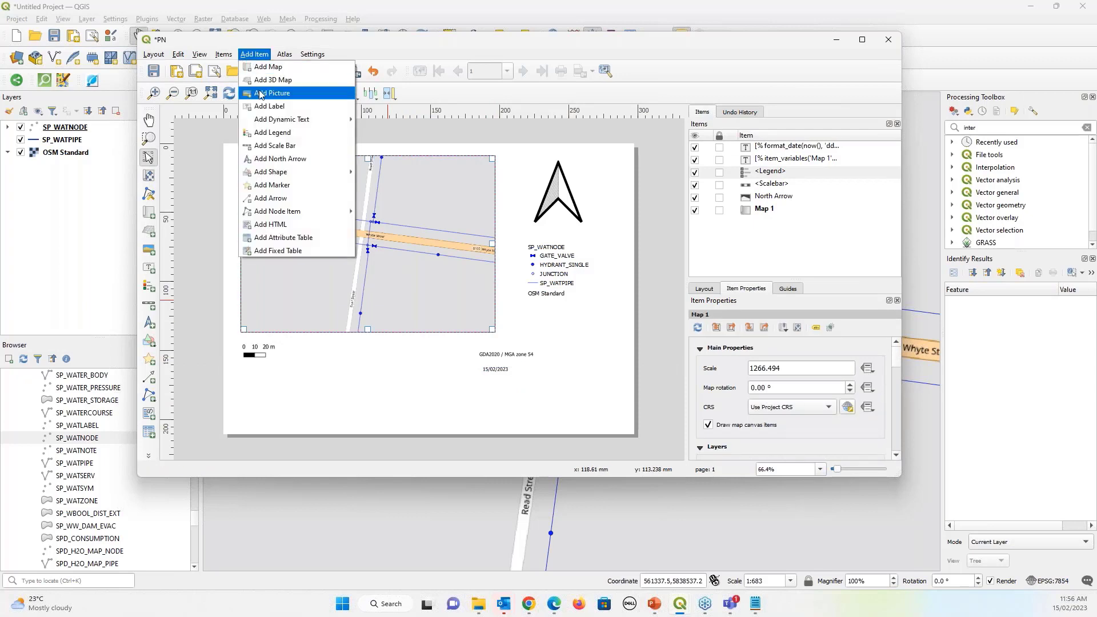
click(269, 106)
drag(309, 348, 443, 401)
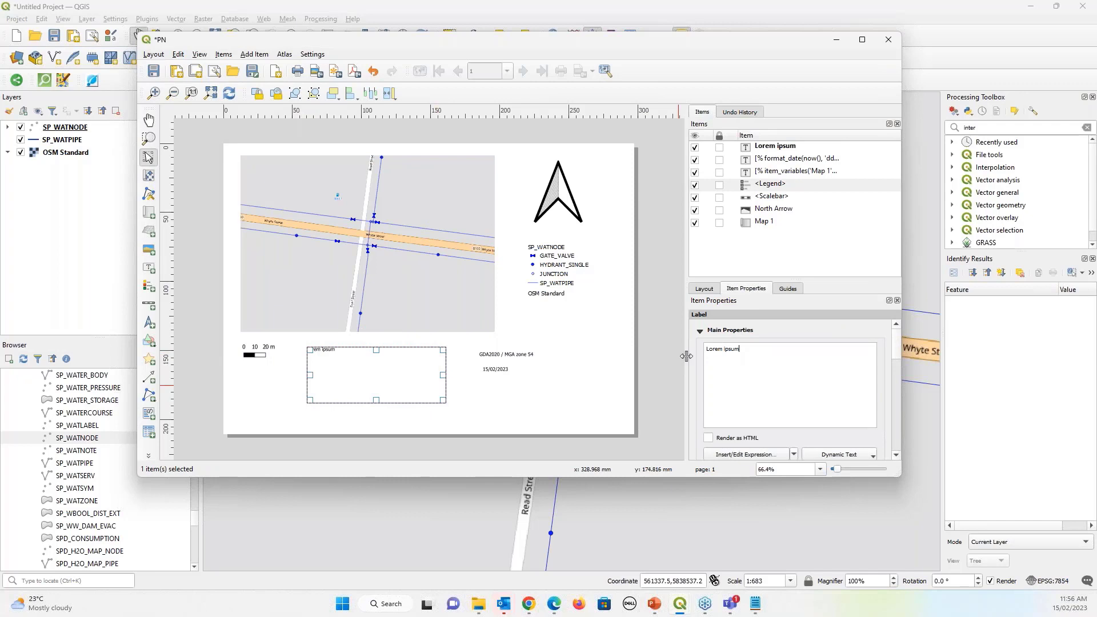
triple_click(719, 349)
text(MAp to[pi)
key(BackSpace)
key(BackSpace)
key(BackSpace)
Set the title label's font size to 30 points
scroll(778, 360, down, 2)
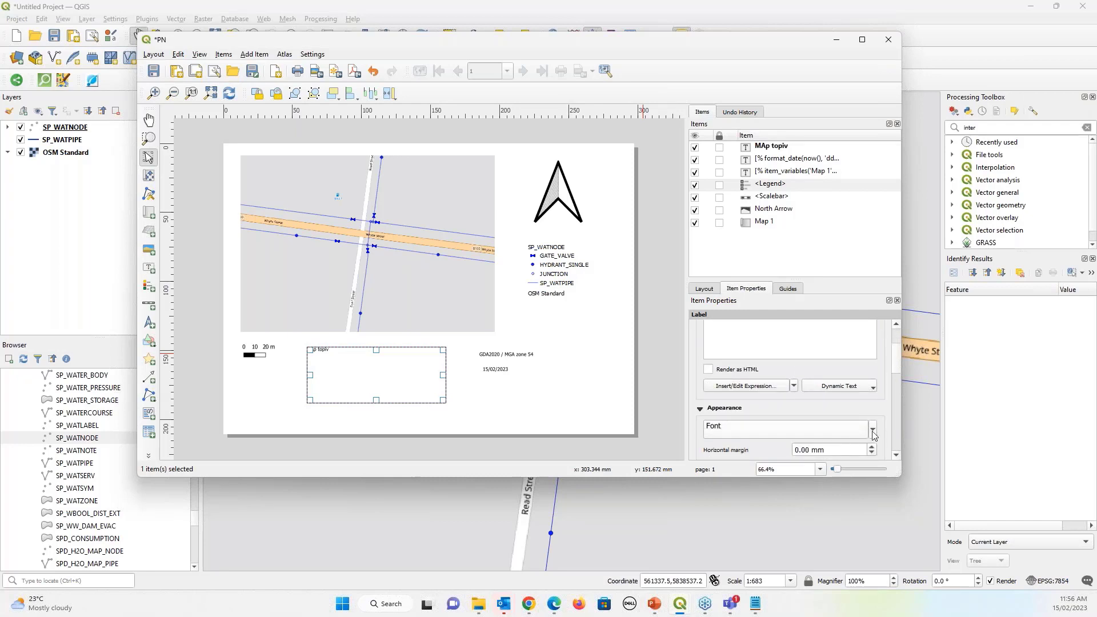
click(872, 430)
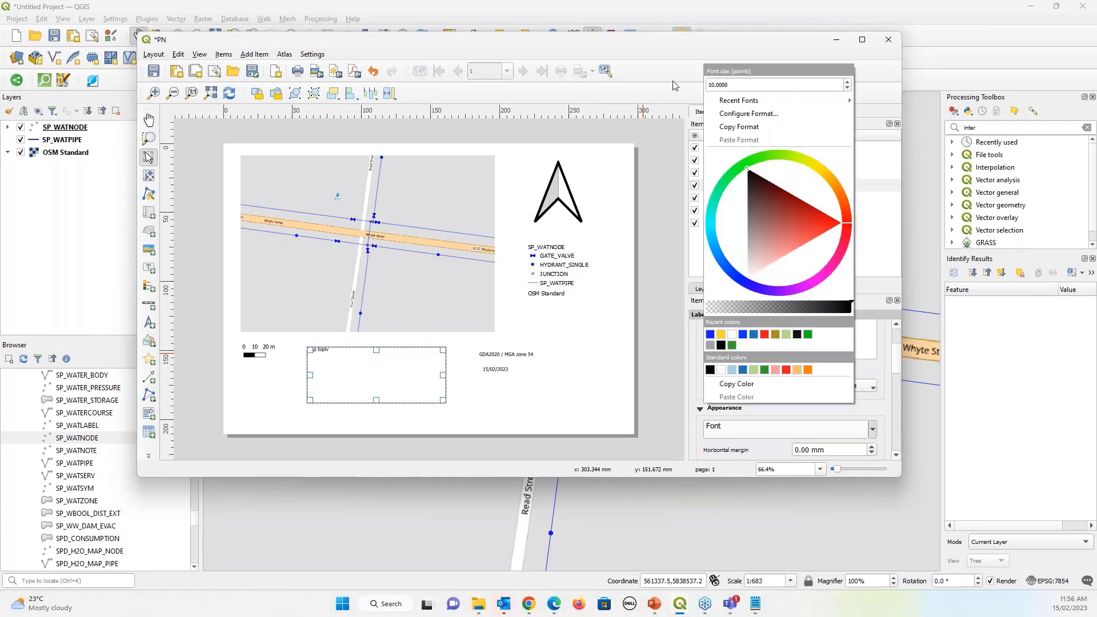
double_click(719, 84)
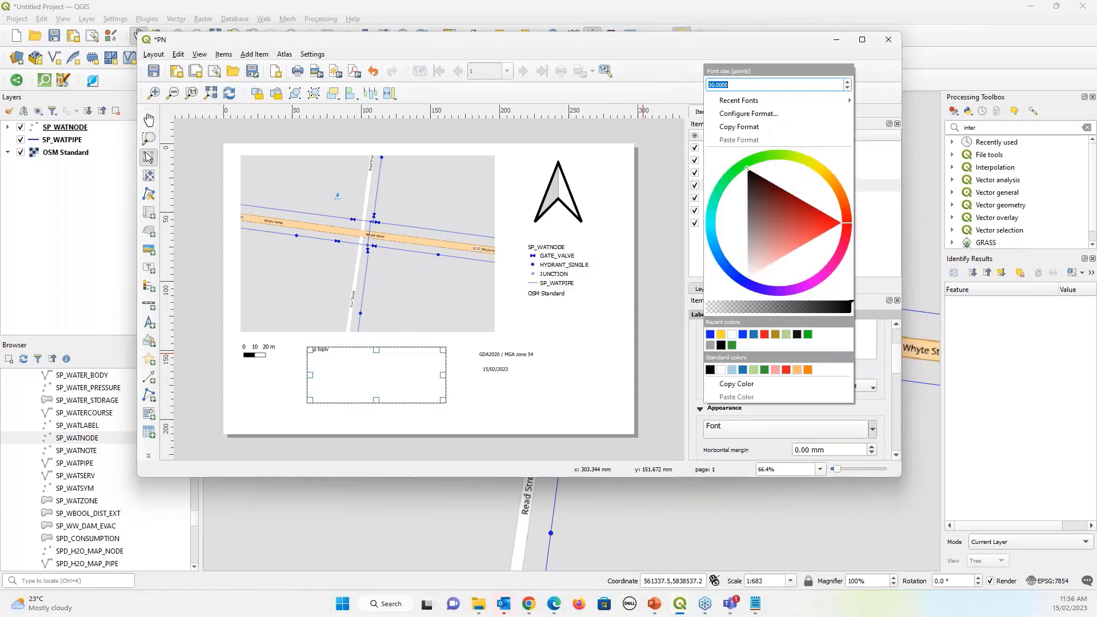
text(30)
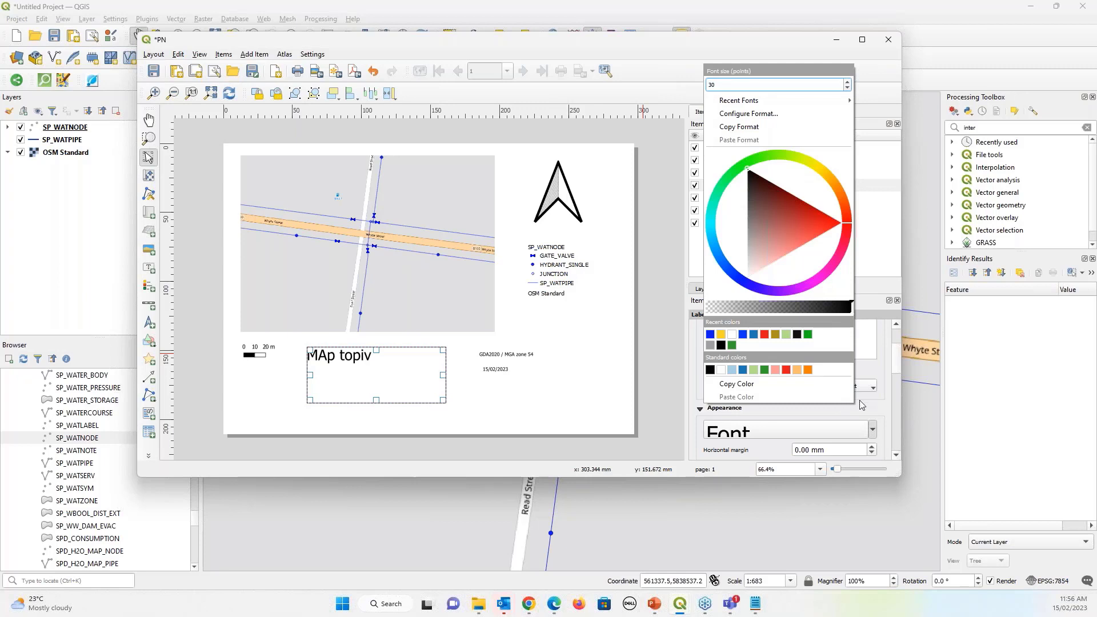
key(Return)
click(693, 40)
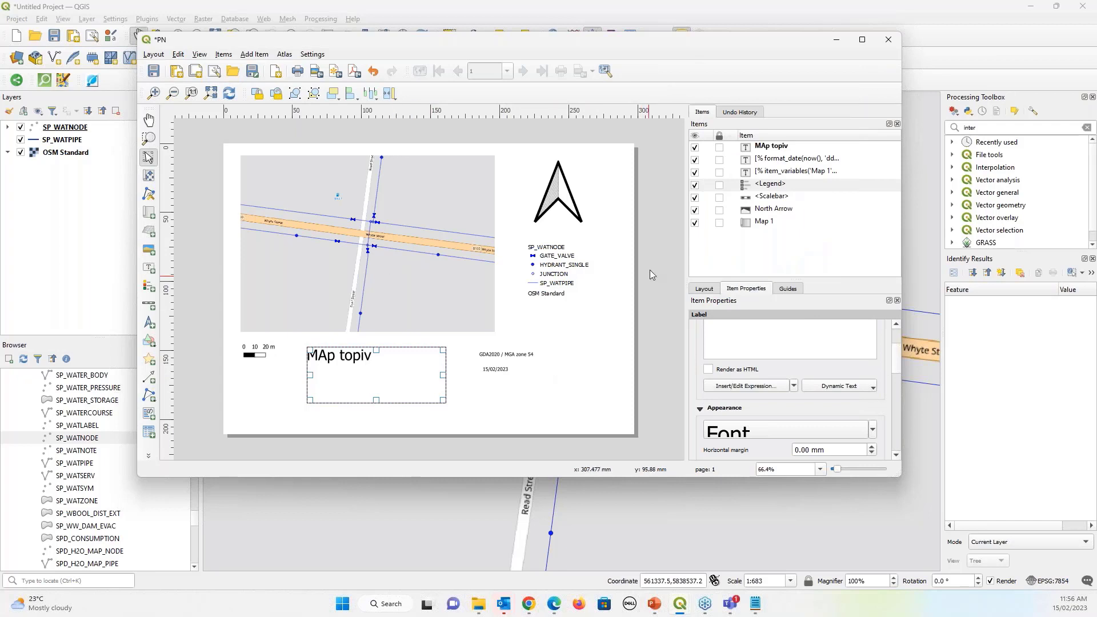
Start exporting the layout as SVG, then cancel the export dialog
click(153, 55)
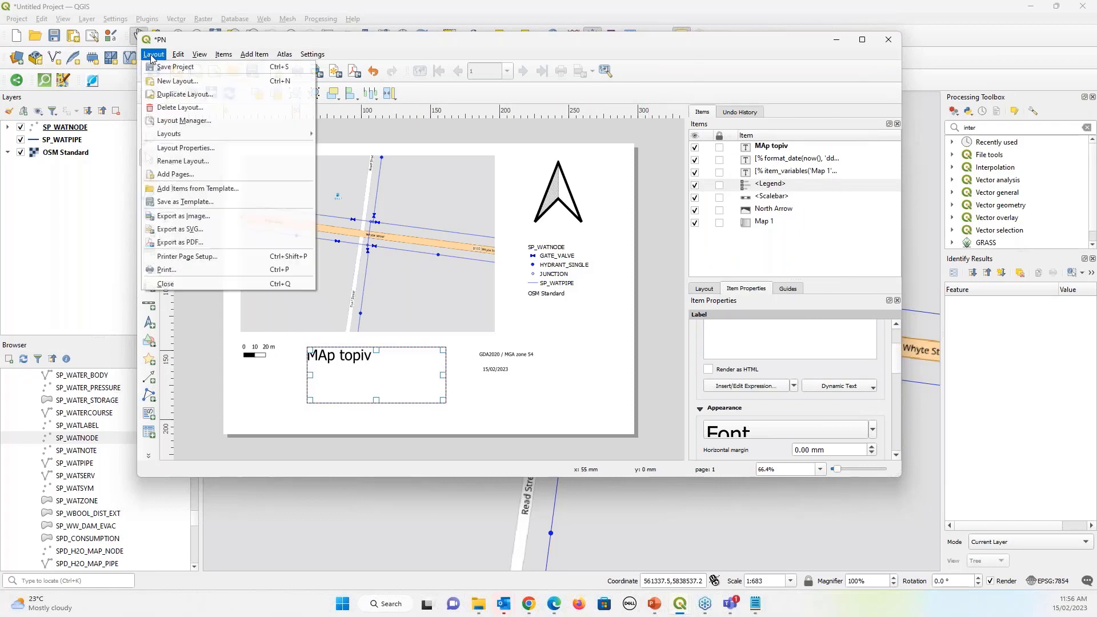
click(188, 229)
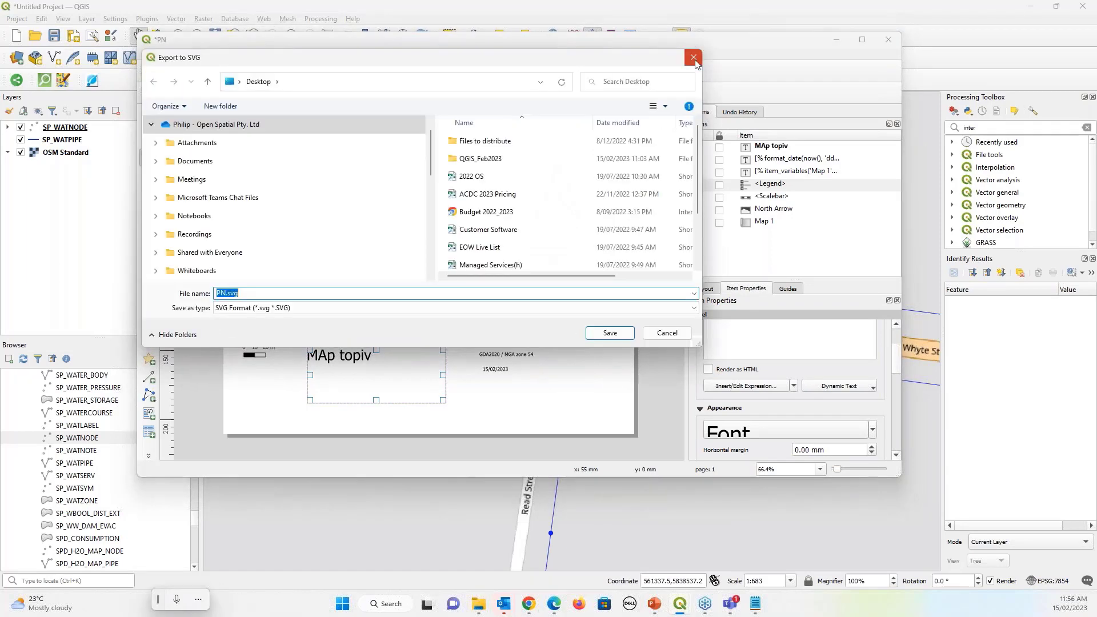
click(693, 57)
click(153, 54)
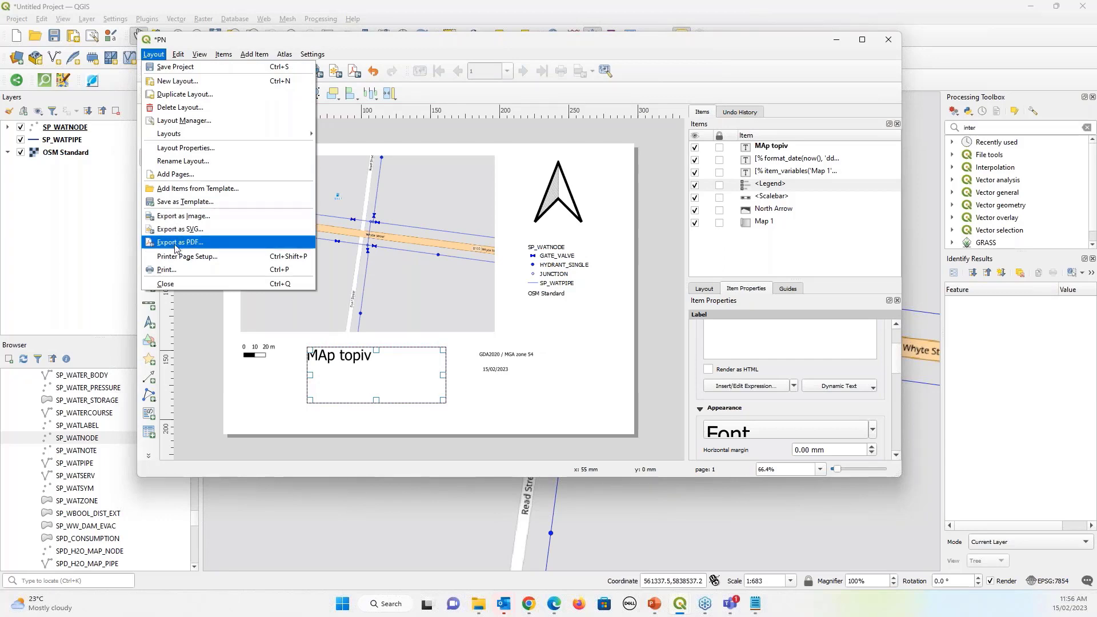
In the main window, add Bing Satellite and Google Satellite basemaps via QuickMapServices
click(78, 209)
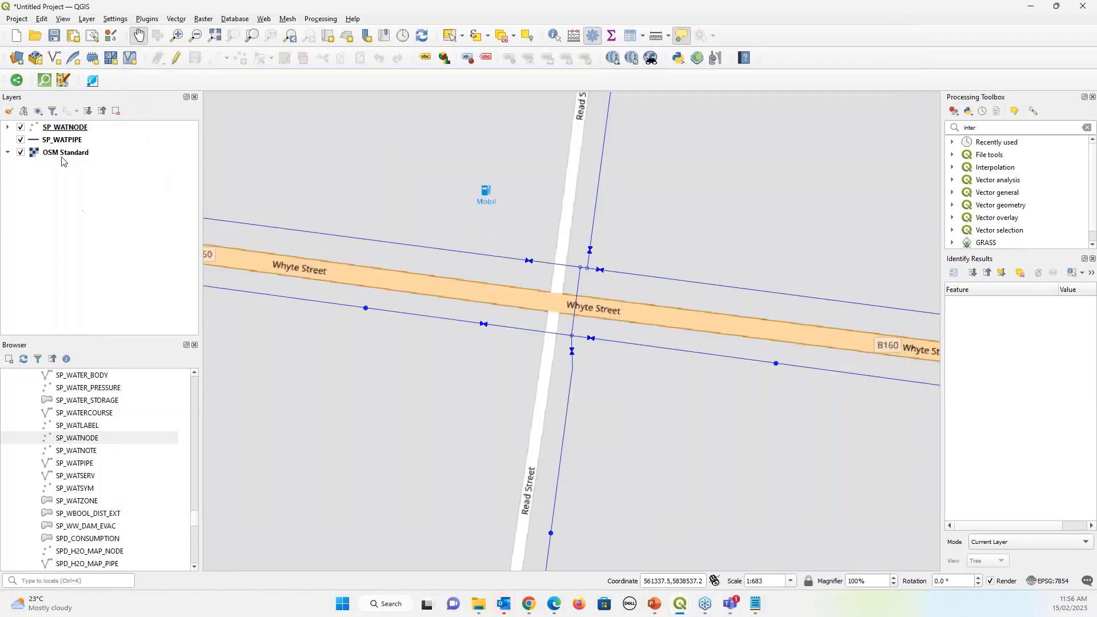
click(234, 19)
mouse_move(263, 19)
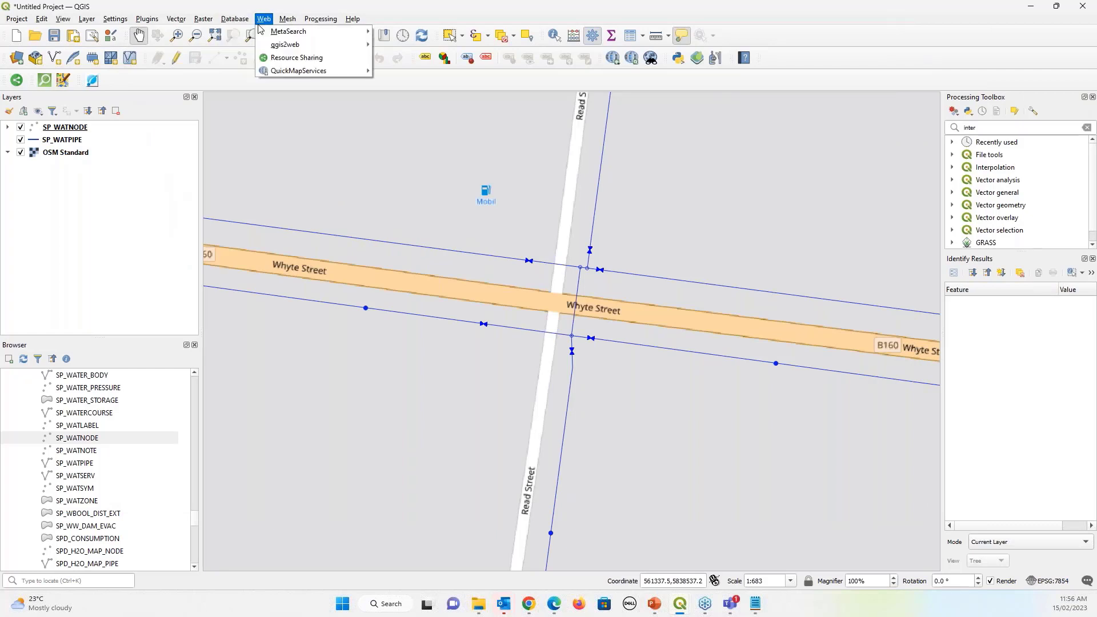
mouse_move(303, 71)
mouse_move(395, 101)
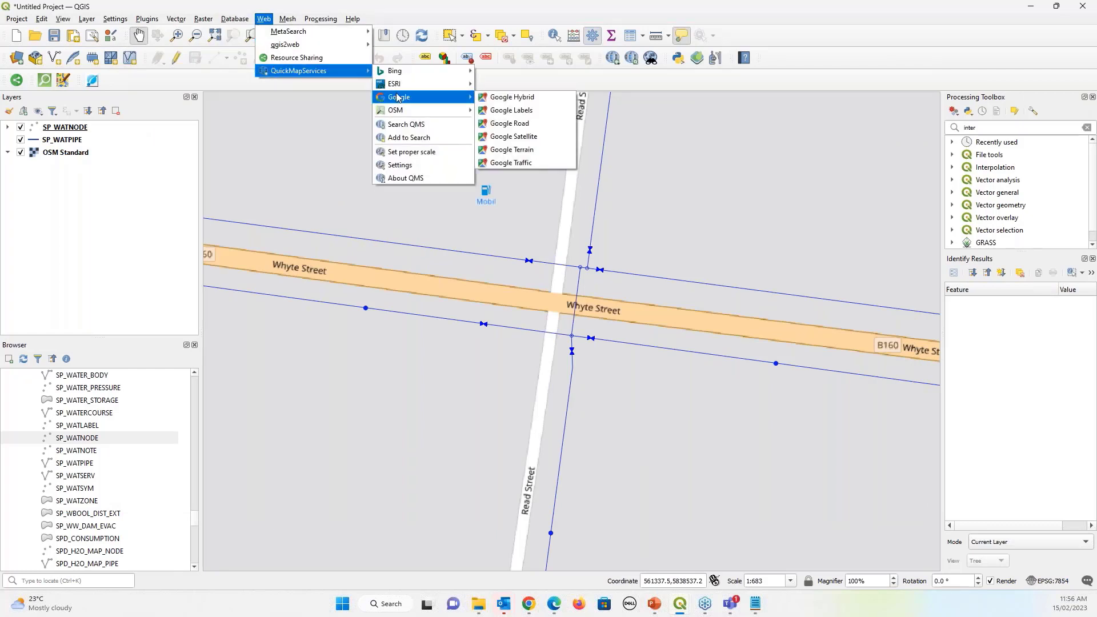
mouse_move(406, 77)
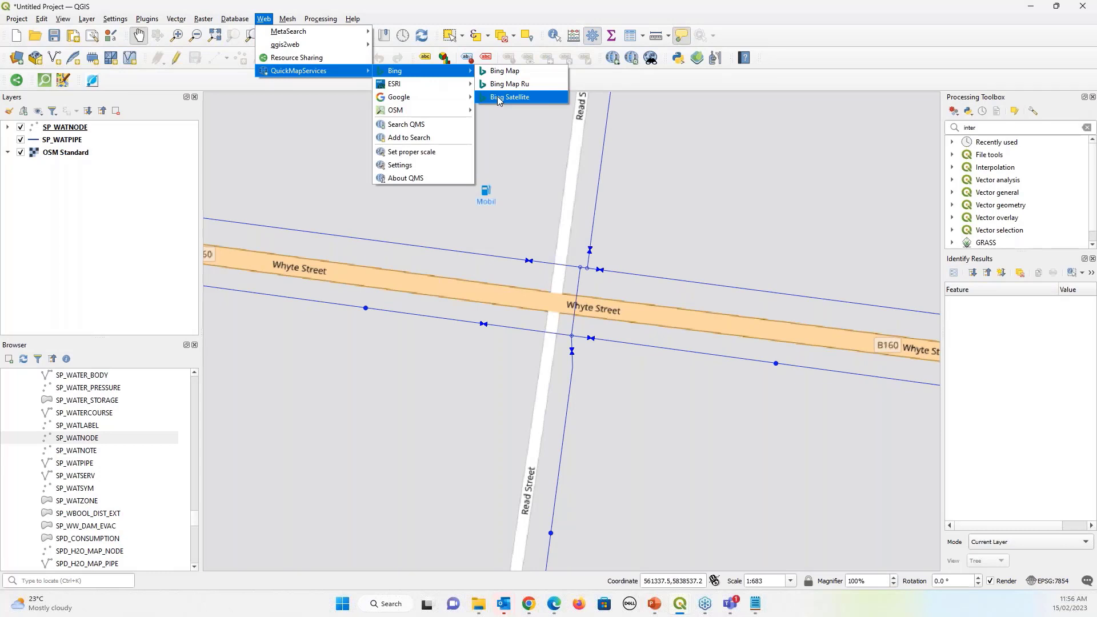
click(499, 98)
click(264, 20)
mouse_move(309, 71)
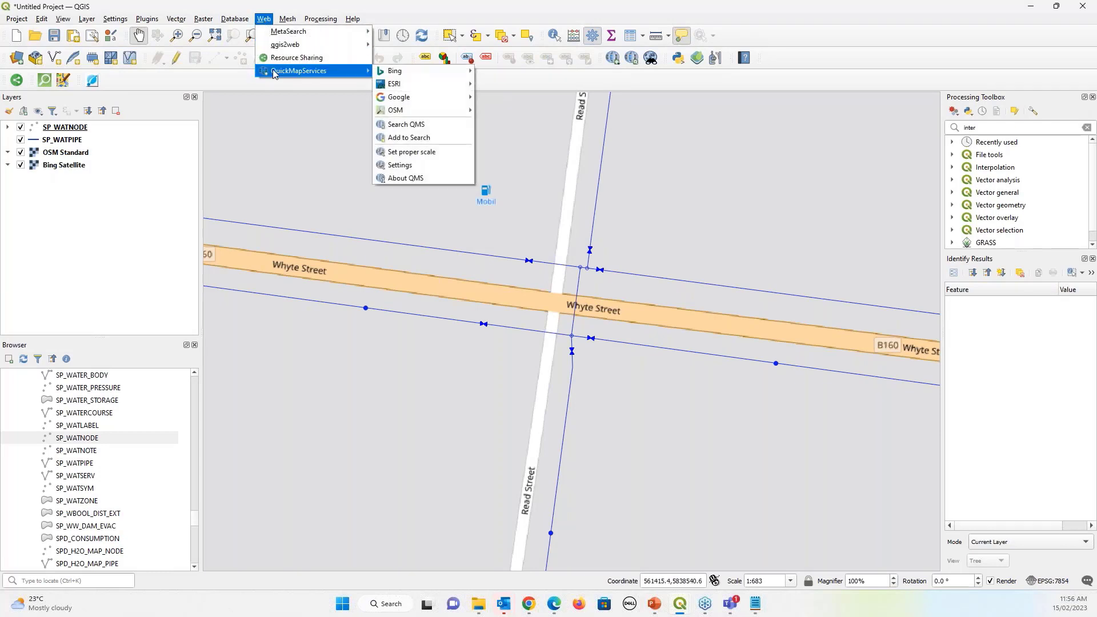
mouse_move(423, 97)
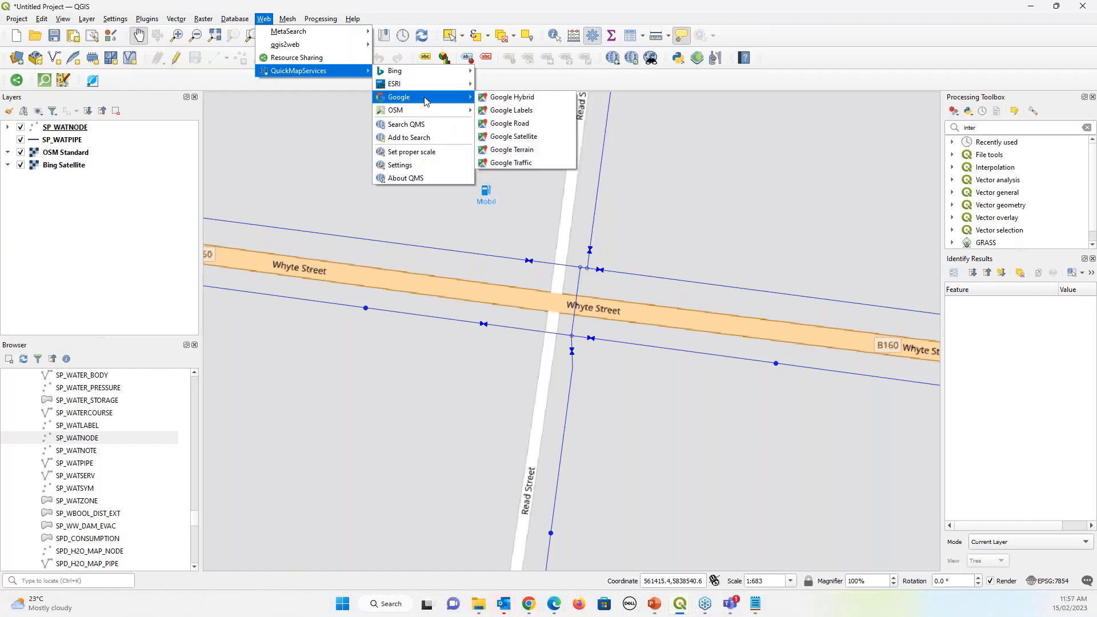
click(497, 137)
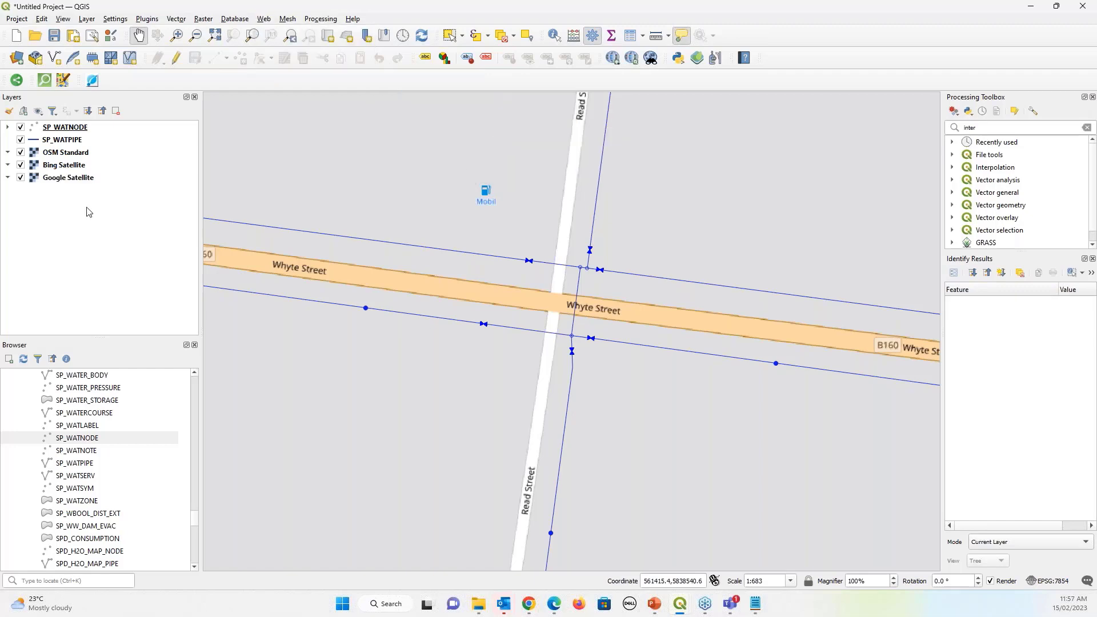
Toggle OSM Standard and Bing Satellite off and back on to compare the basemaps
click(20, 152)
click(20, 165)
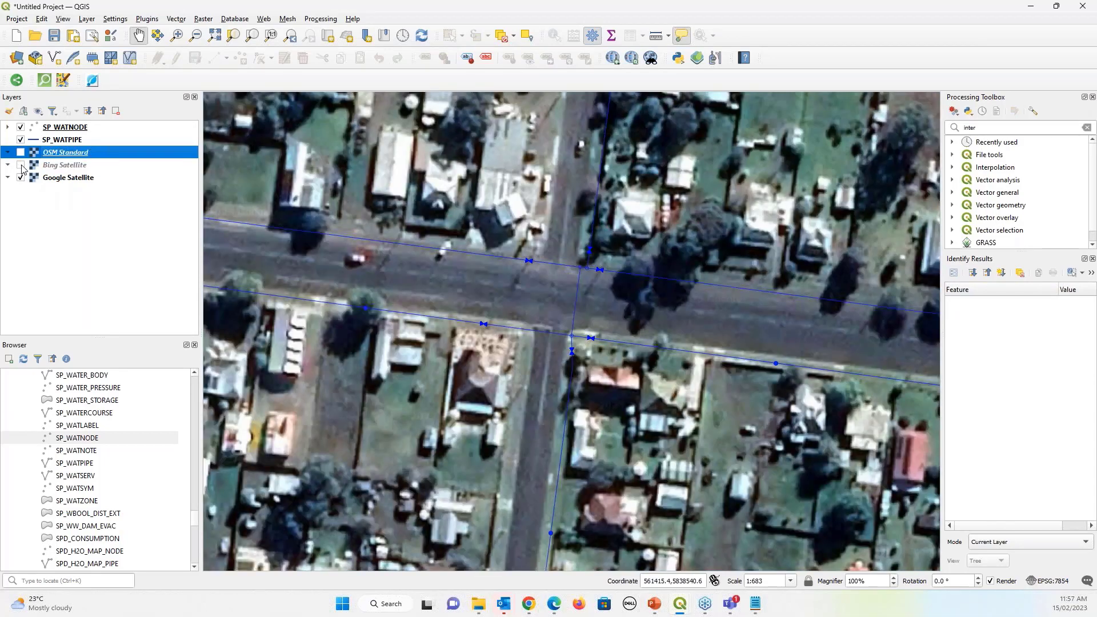
click(21, 153)
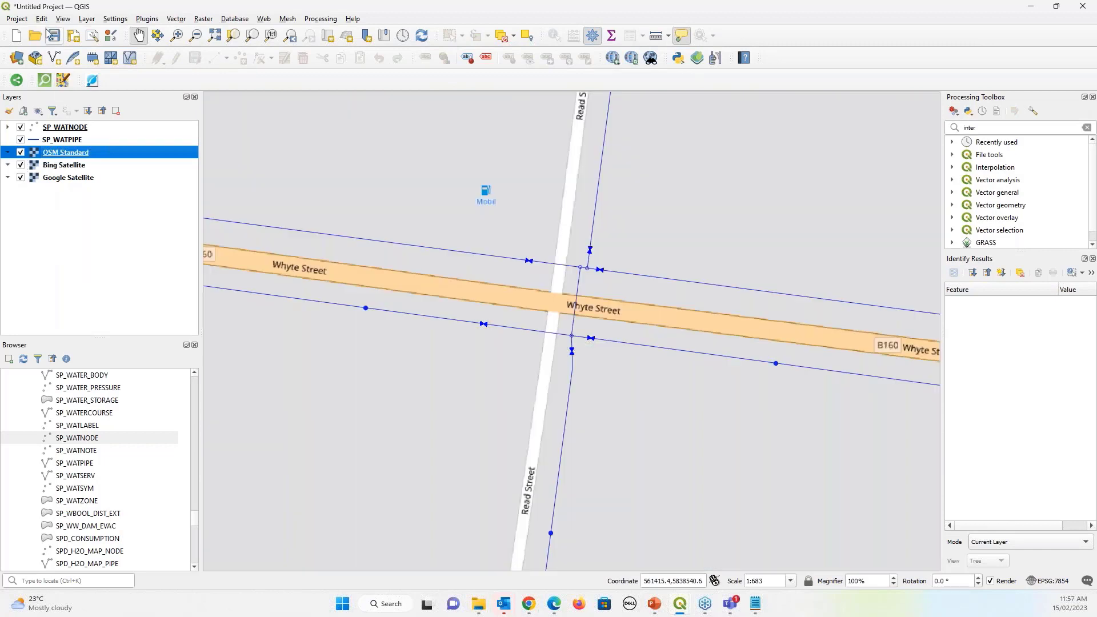
click(23, 21)
mouse_move(234, 18)
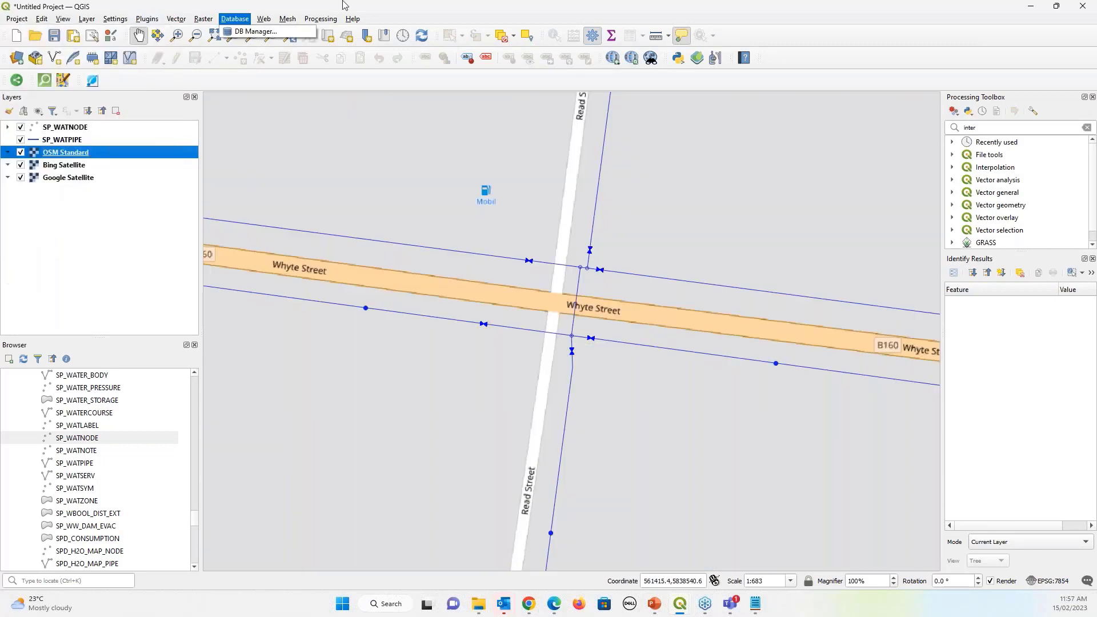
mouse_move(87, 19)
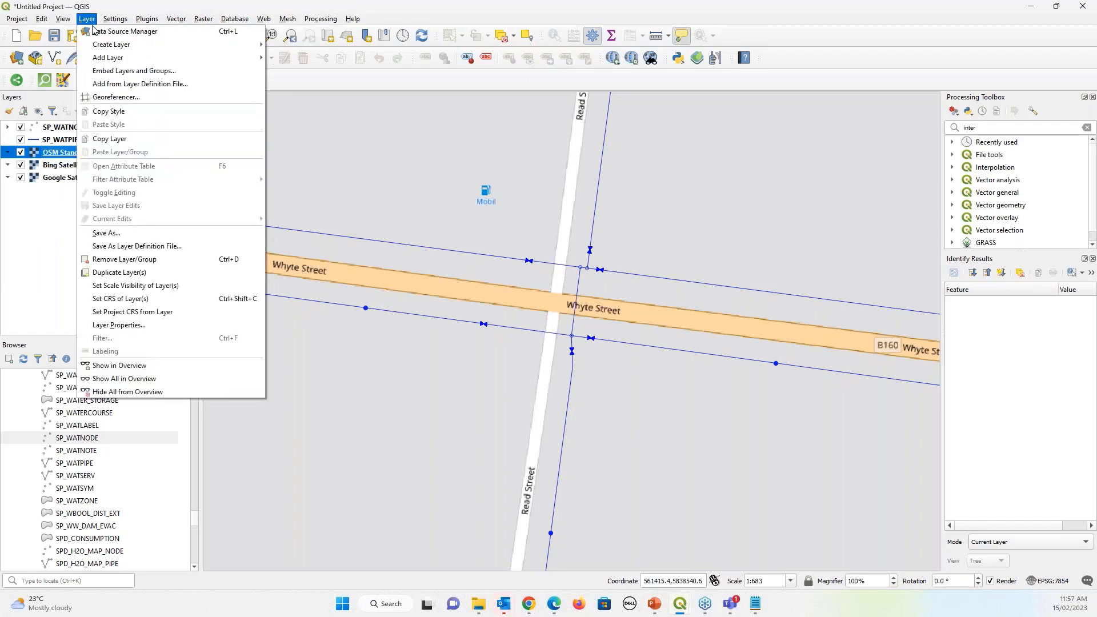
click(5, 72)
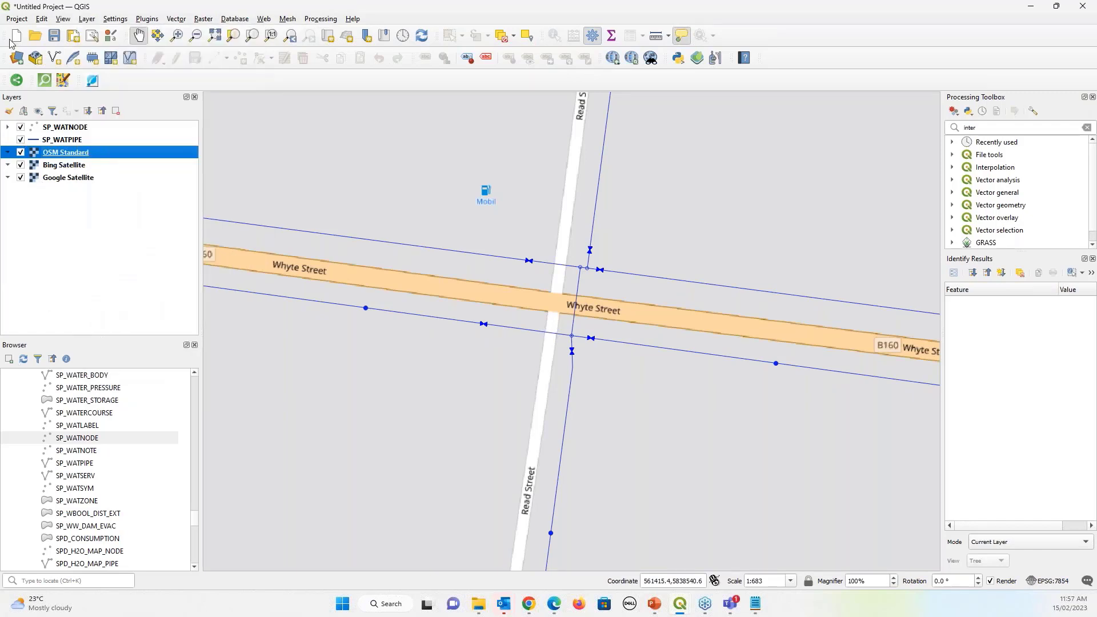
Export the map as a geospatial PDF named Layers.pdf on the Desktop
click(16, 20)
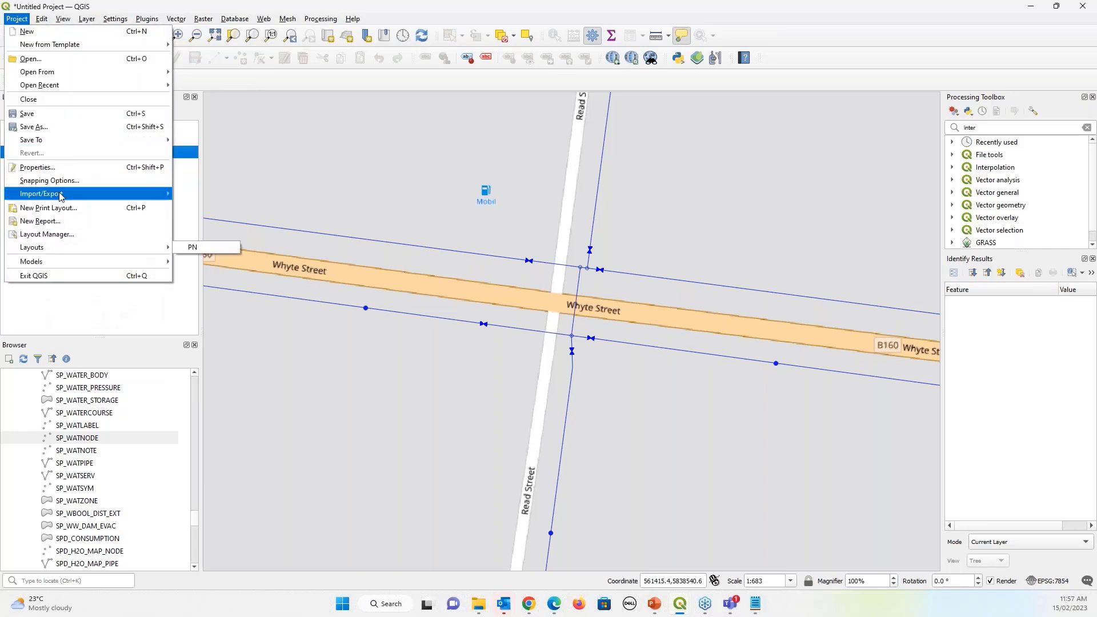
mouse_move(160, 198)
click(212, 207)
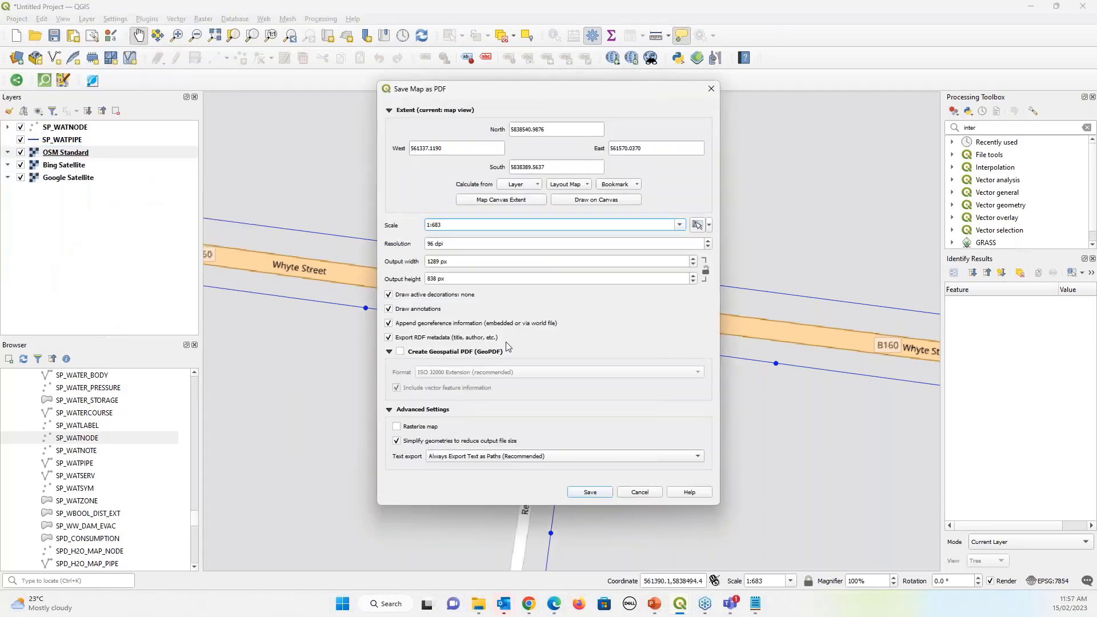
click(402, 352)
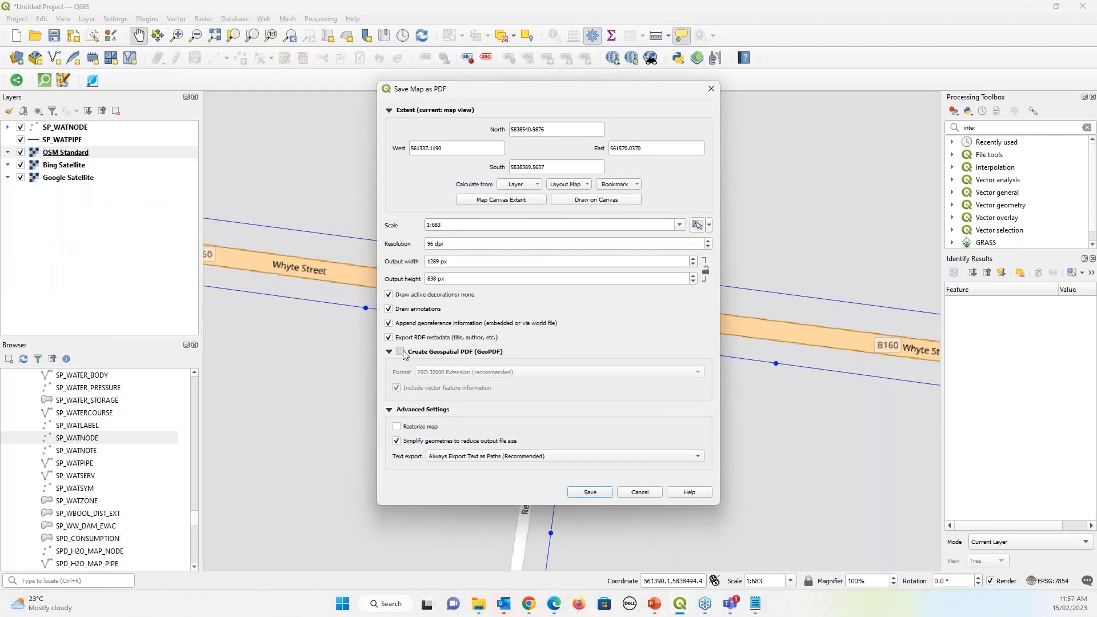
click(592, 492)
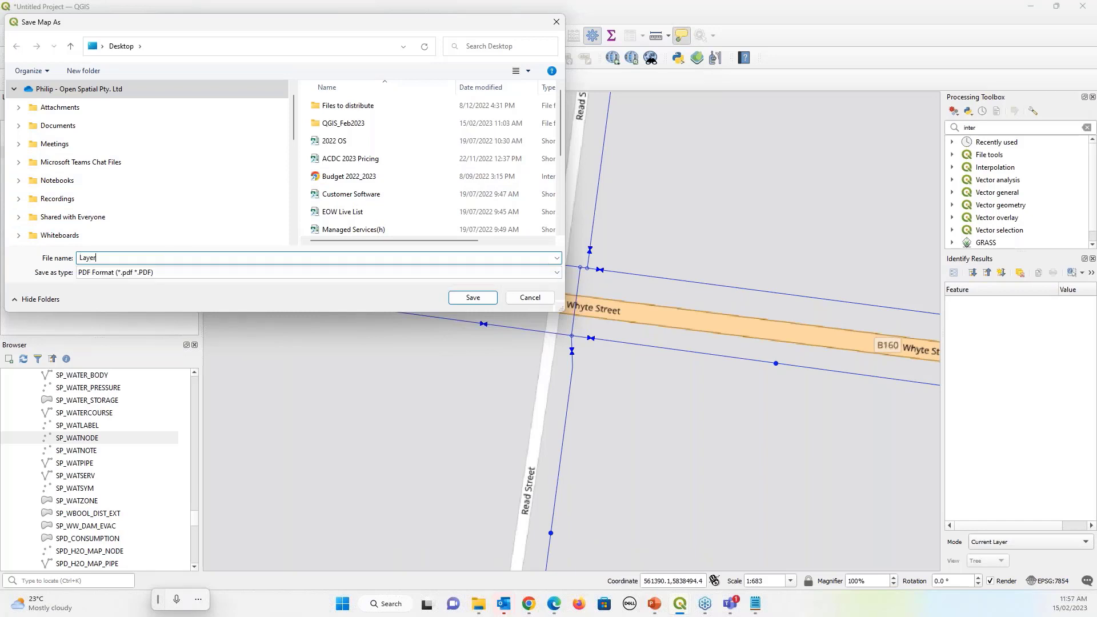
click(472, 297)
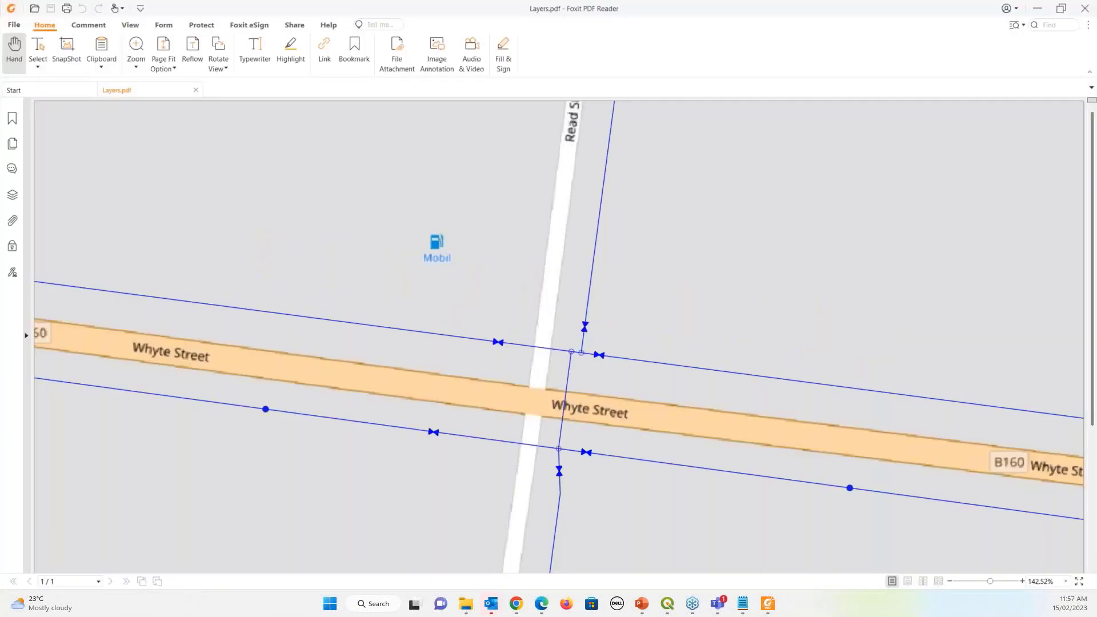
In Foxit's Layers panel, toggle Google Satellite, Bing Satellite, OSM Standard and SP_WATPIPE, then close Foxit
click(12, 197)
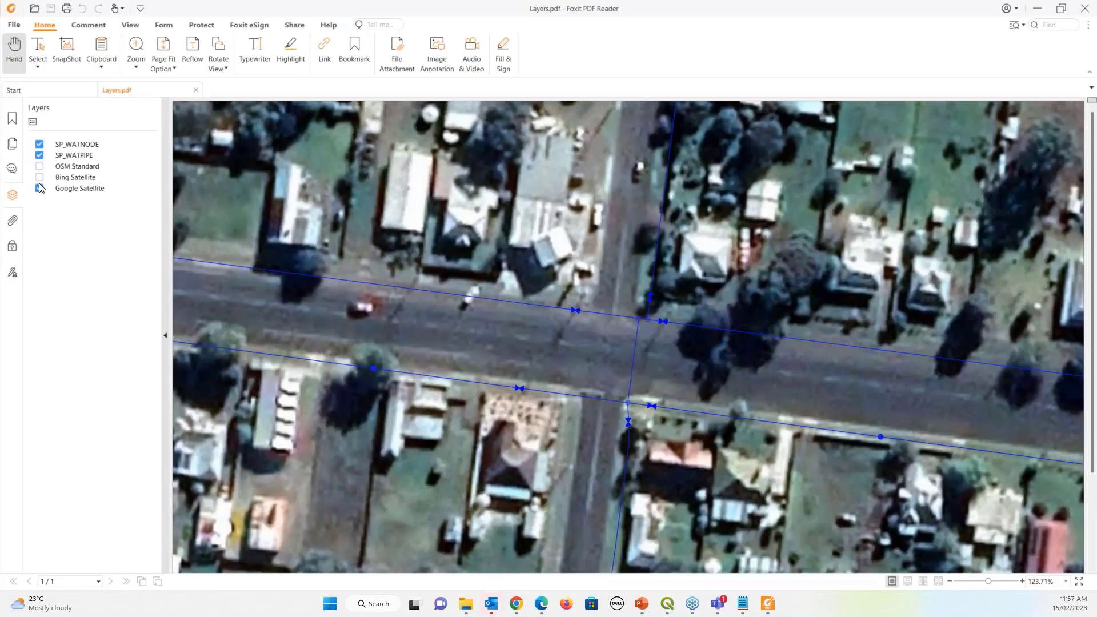
click(40, 191)
click(40, 177)
click(39, 167)
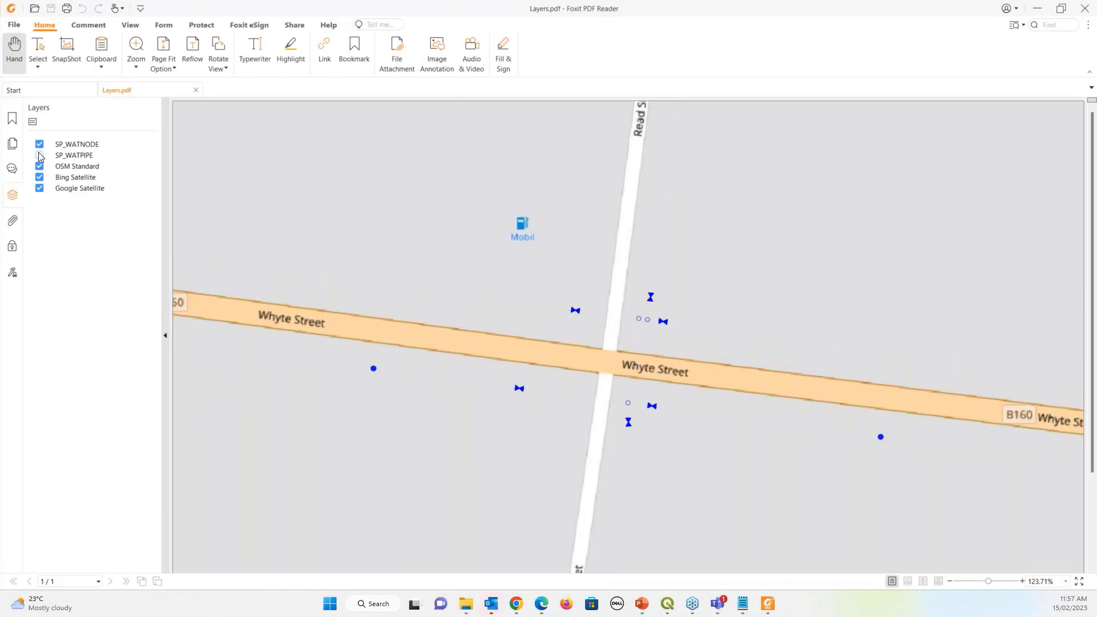
click(40, 188)
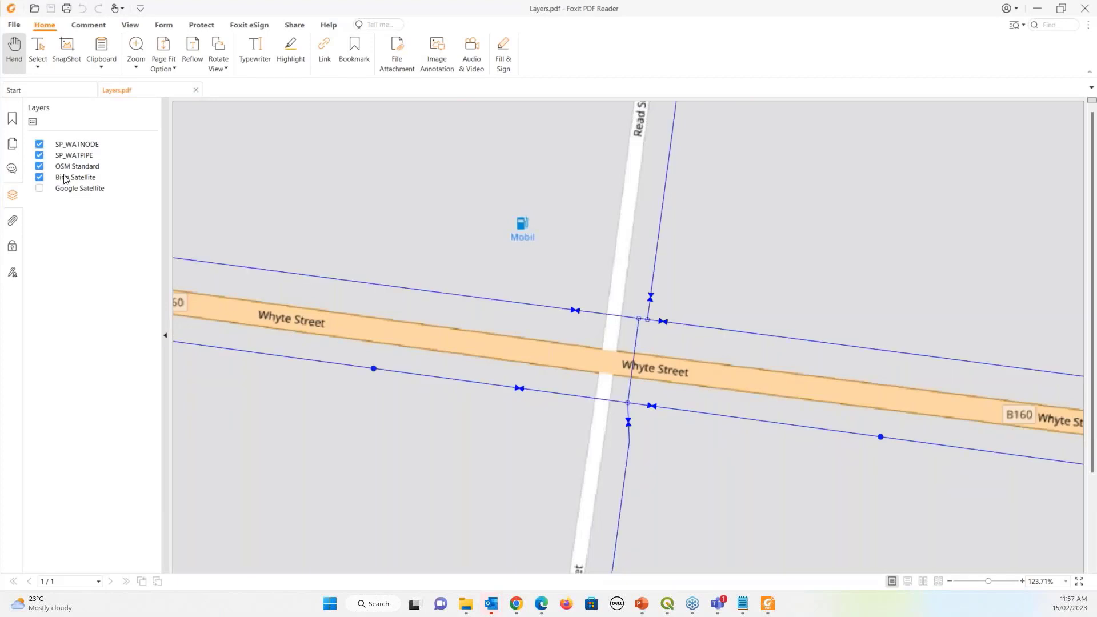
click(1087, 12)
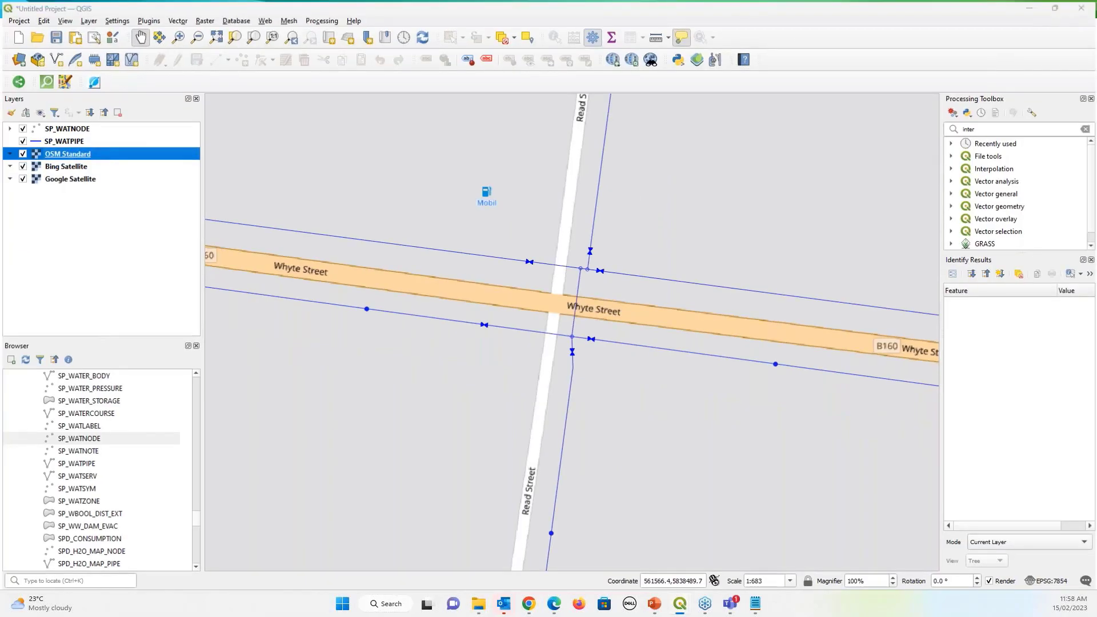
Minimize QGIS and advance the slideshow to the 'QGIS URL integration to enlighten' slide
click(1033, 9)
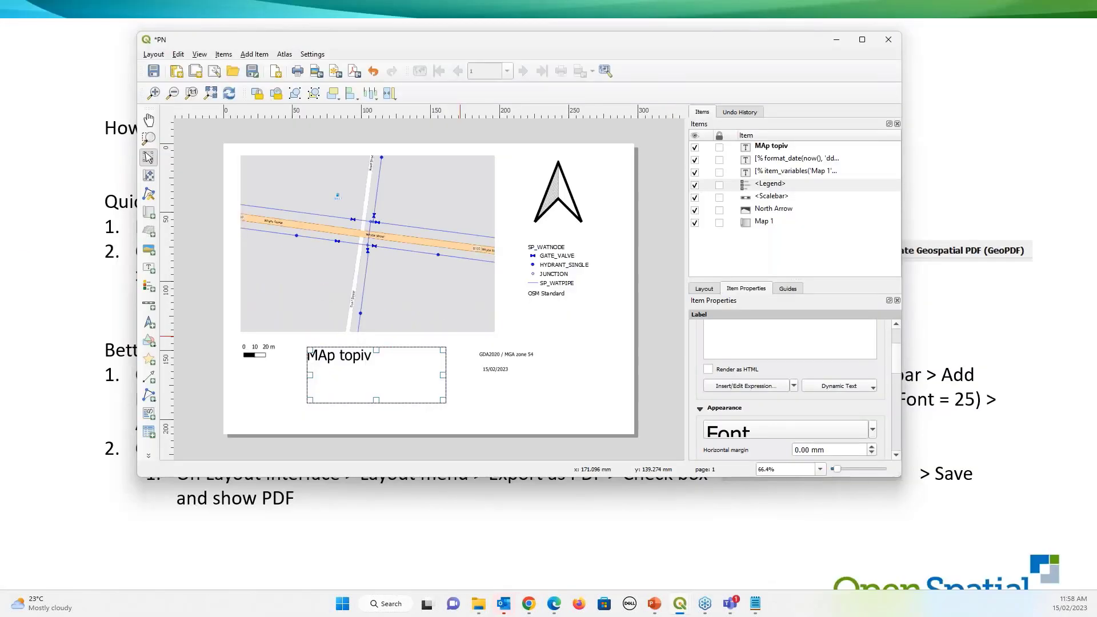
key(alt+Tab)
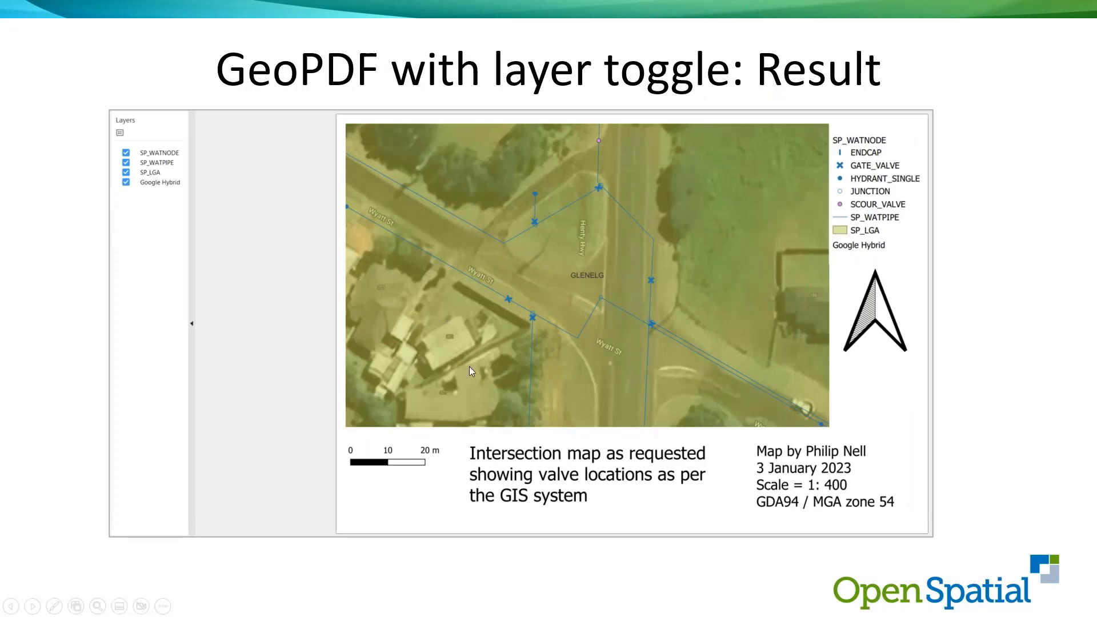
click(493, 307)
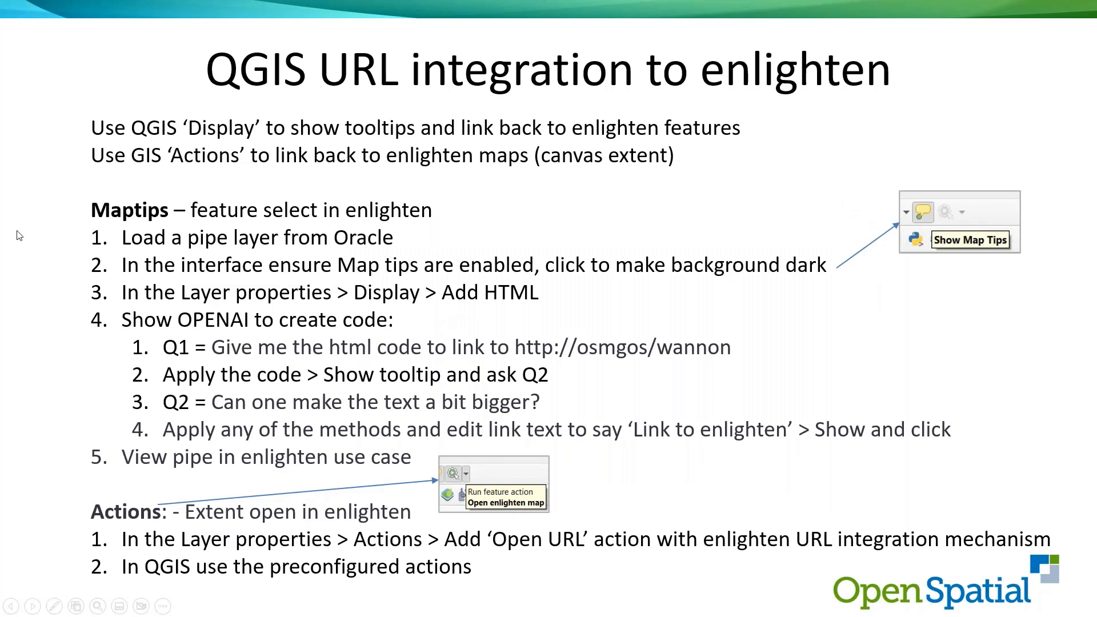
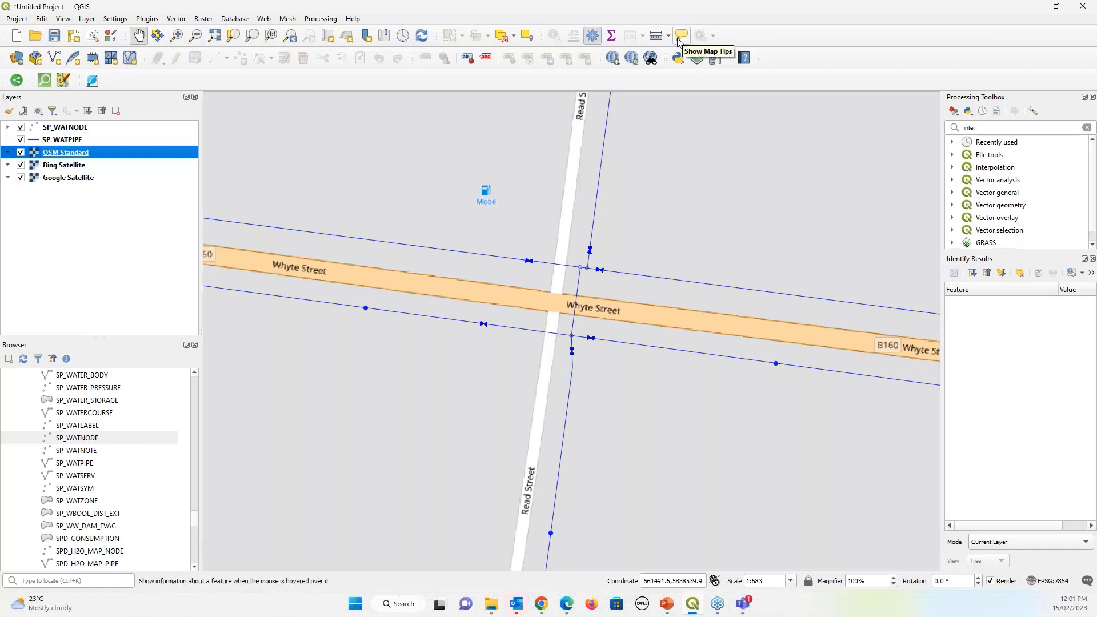
Hide the OSM Standard, Bing Satellite and Google Satellite basemaps
click(20, 152)
click(21, 165)
click(20, 177)
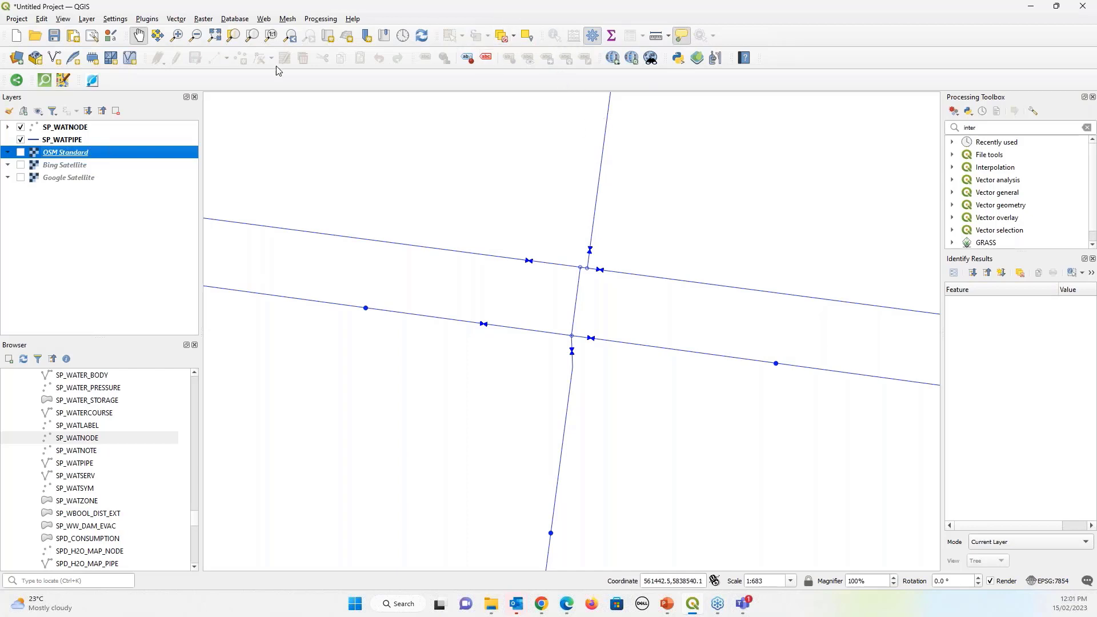
Make SP_WATPIPE active with the Select Features tool and open its layer properties
click(81, 140)
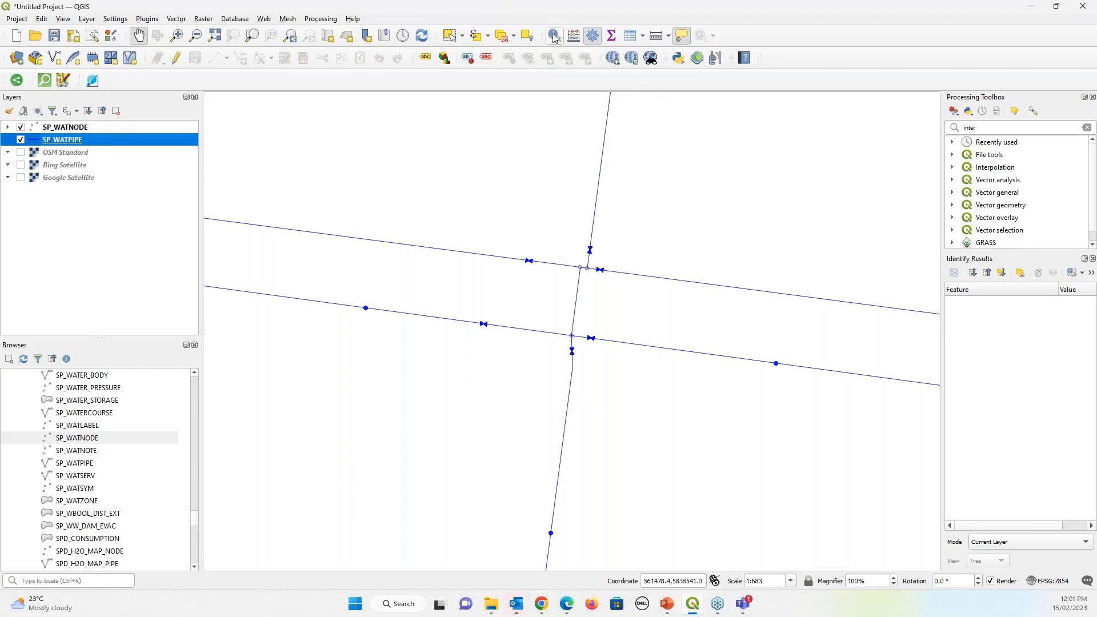
click(450, 35)
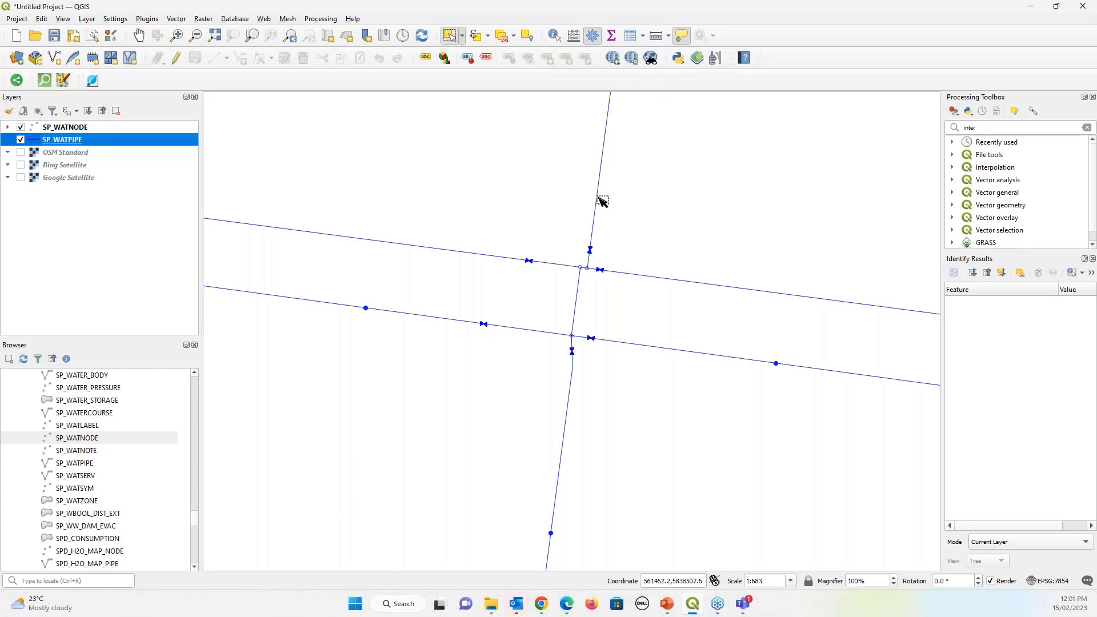
mouse_move(601, 201)
double_click(114, 142)
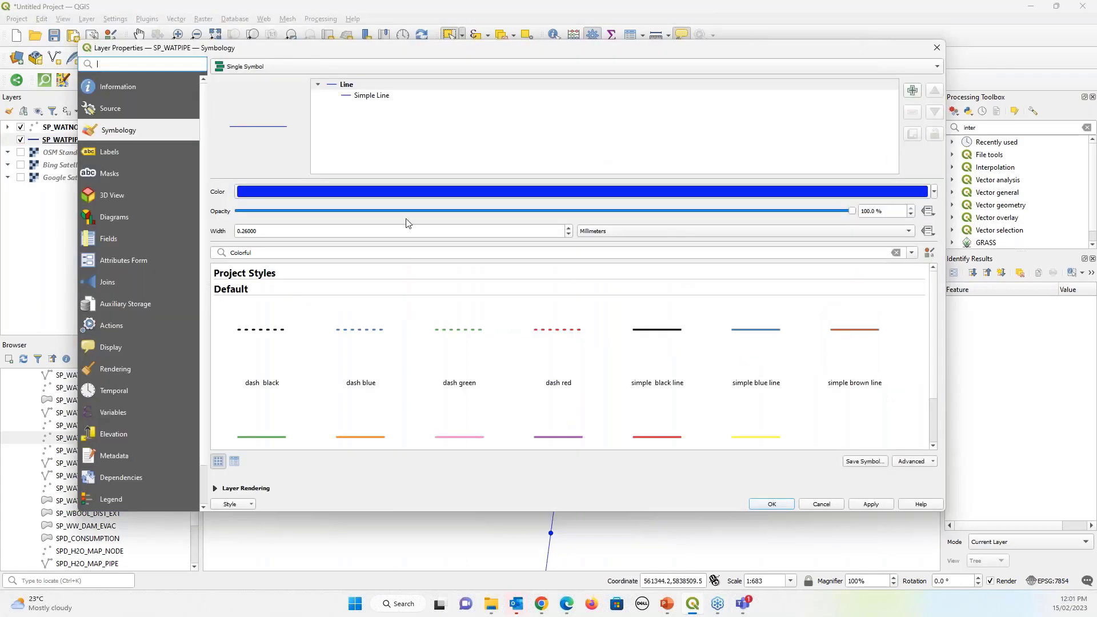
On SP_WATPIPE's Display page, set Display Name to LOCALITY_NAME and start the HTML map tip
click(104, 349)
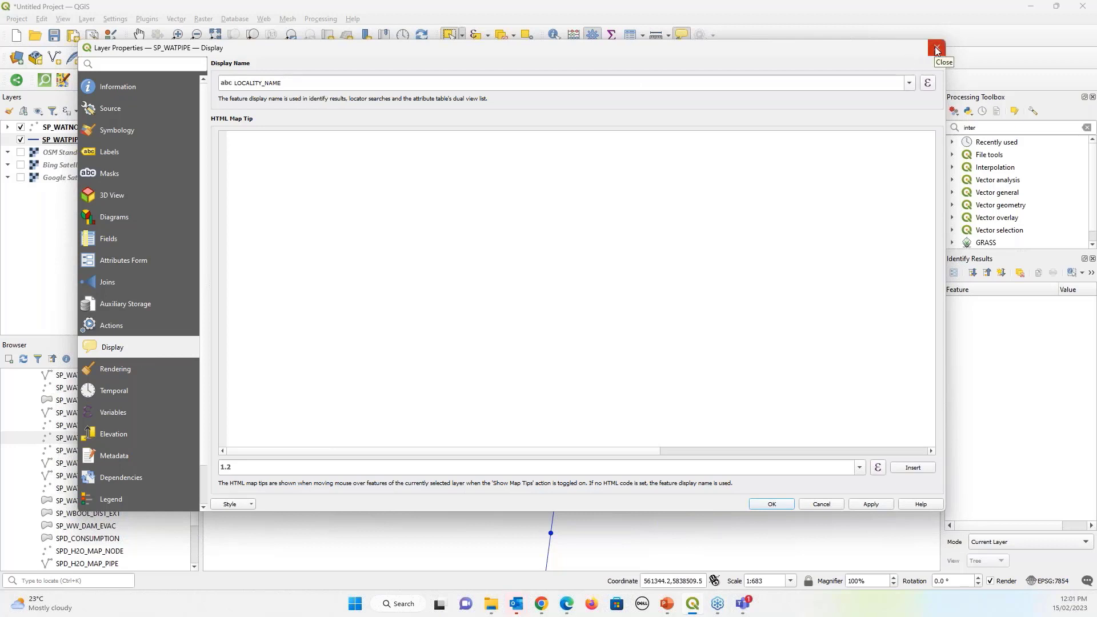
click(909, 84)
scroll(379, 240, down, 3)
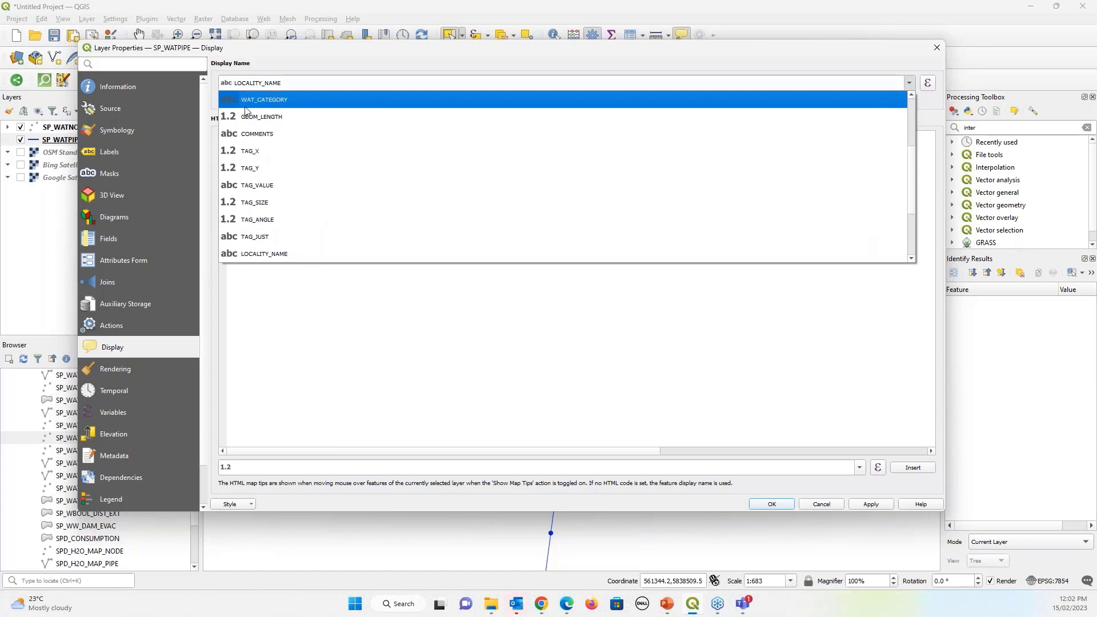
click(264, 254)
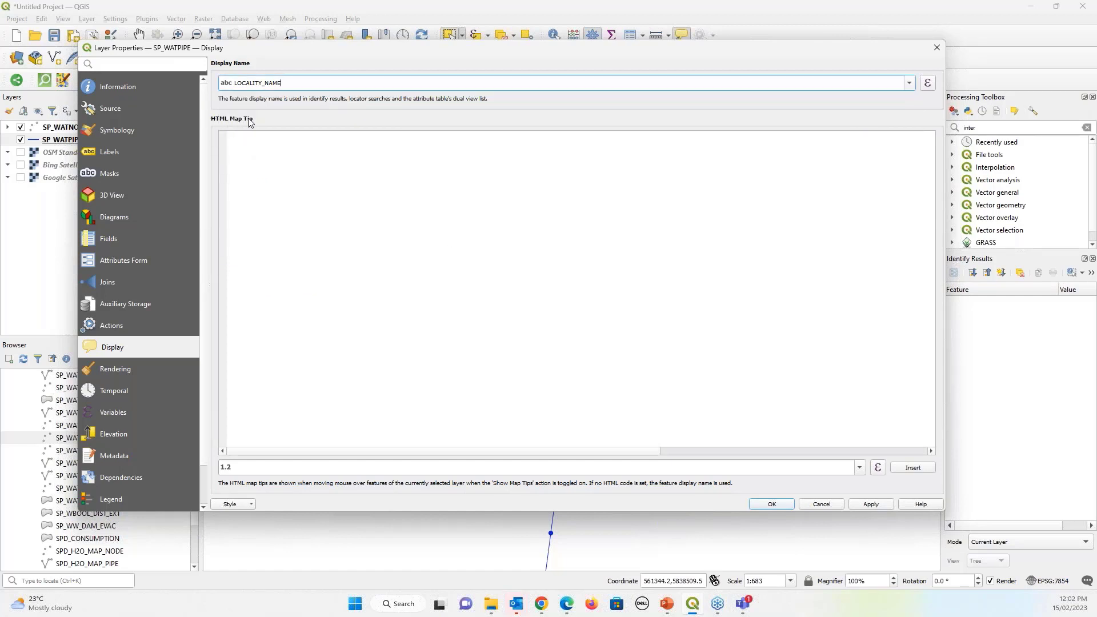
click(235, 140)
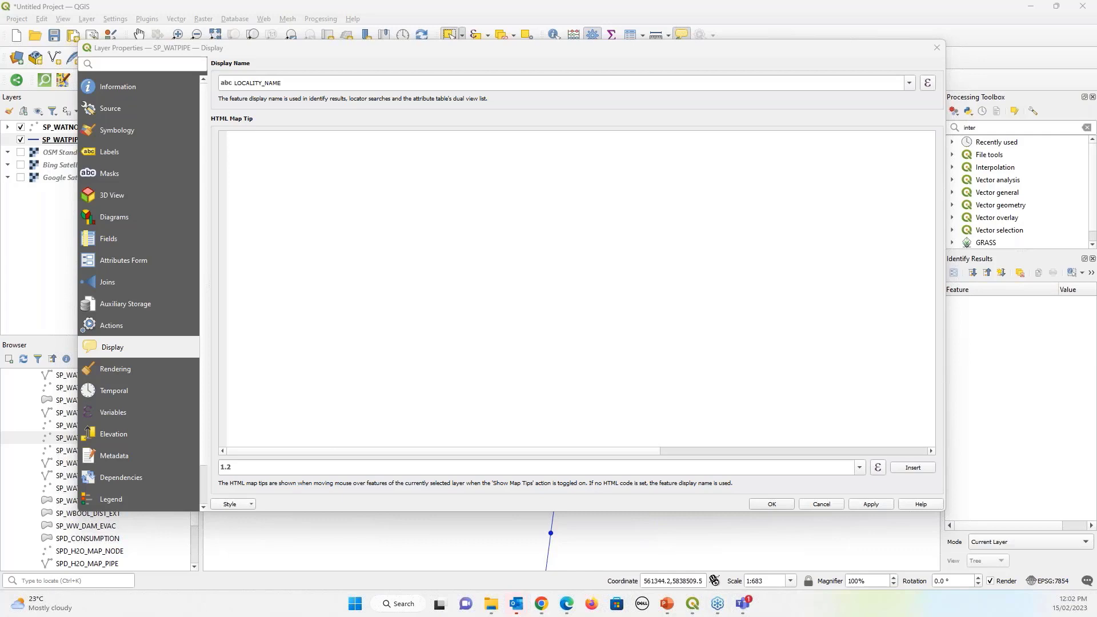
drag(0, 46, 604, 73)
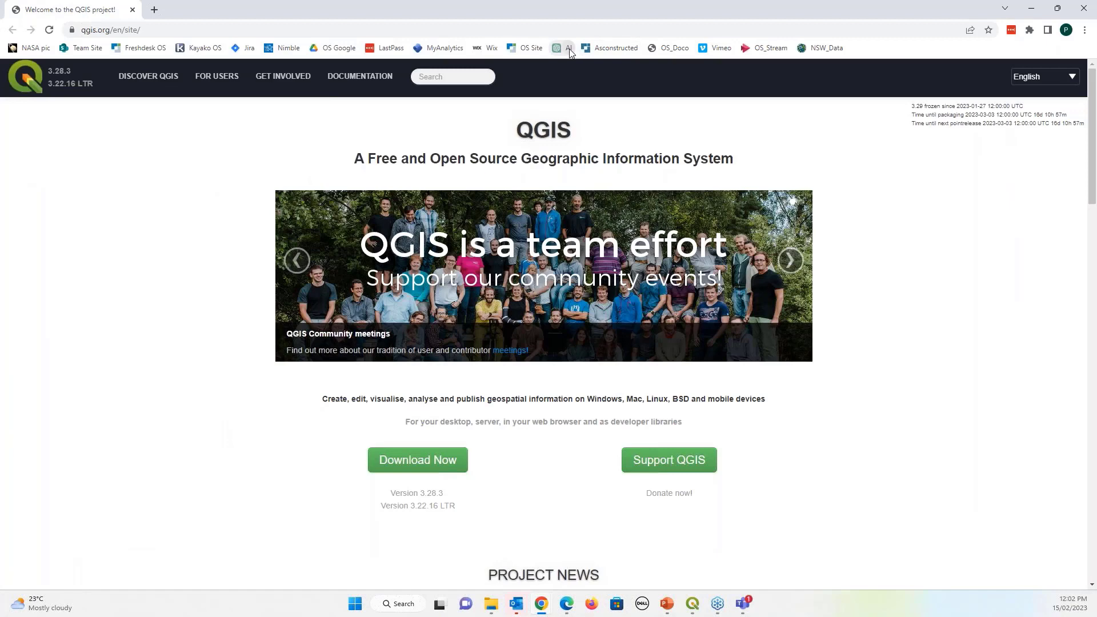
click(563, 48)
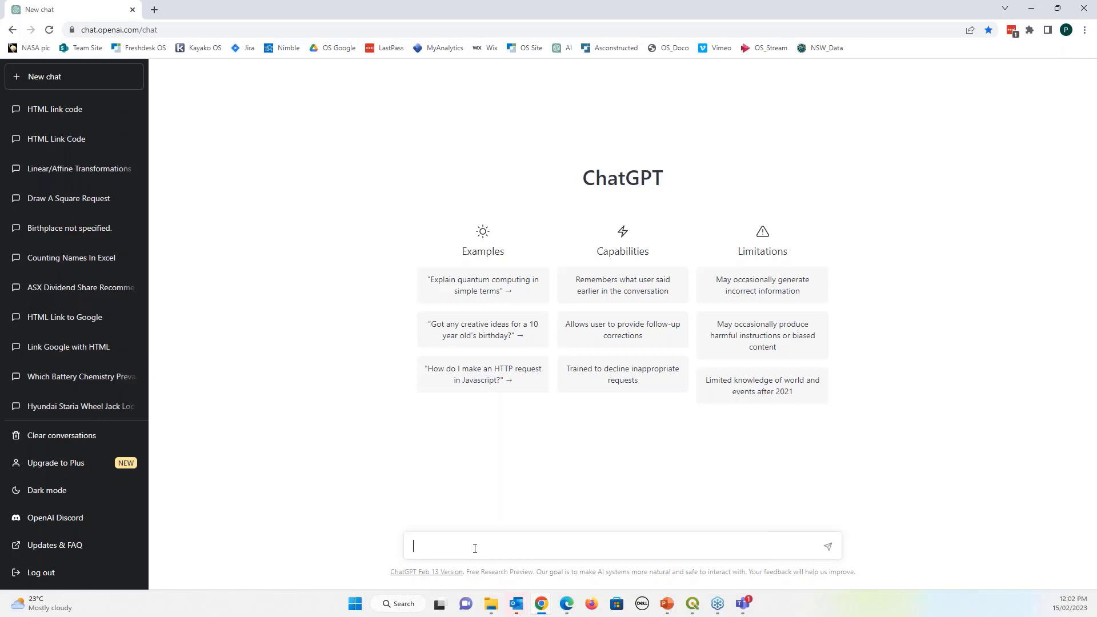
text(Give)
text(me the HTML code to link to http:/)
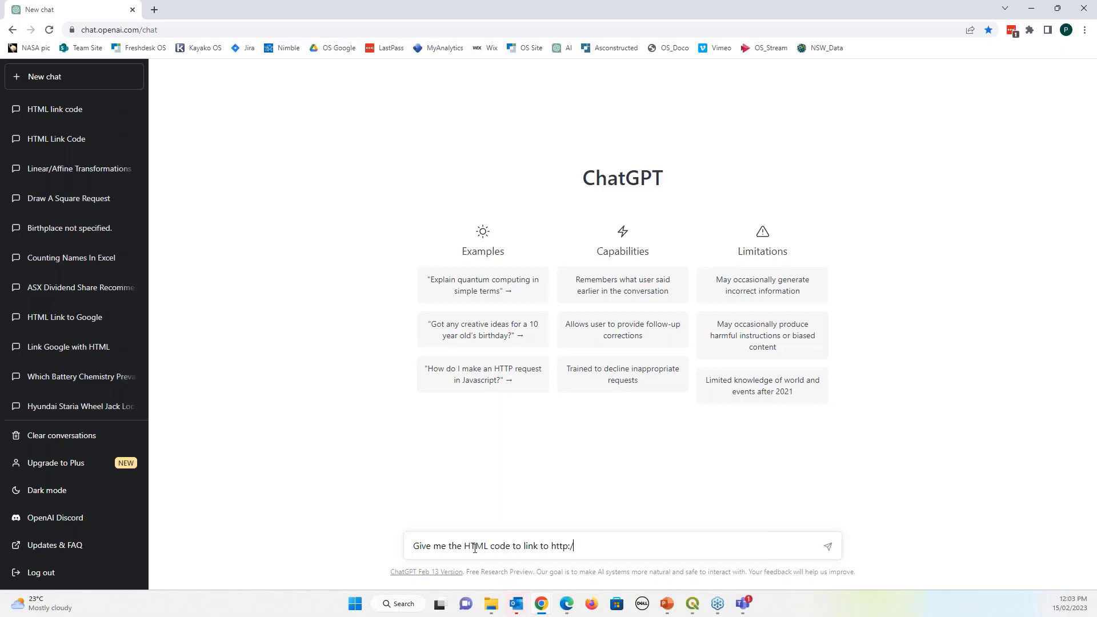
text(/osmgos/wannon)
click(826, 546)
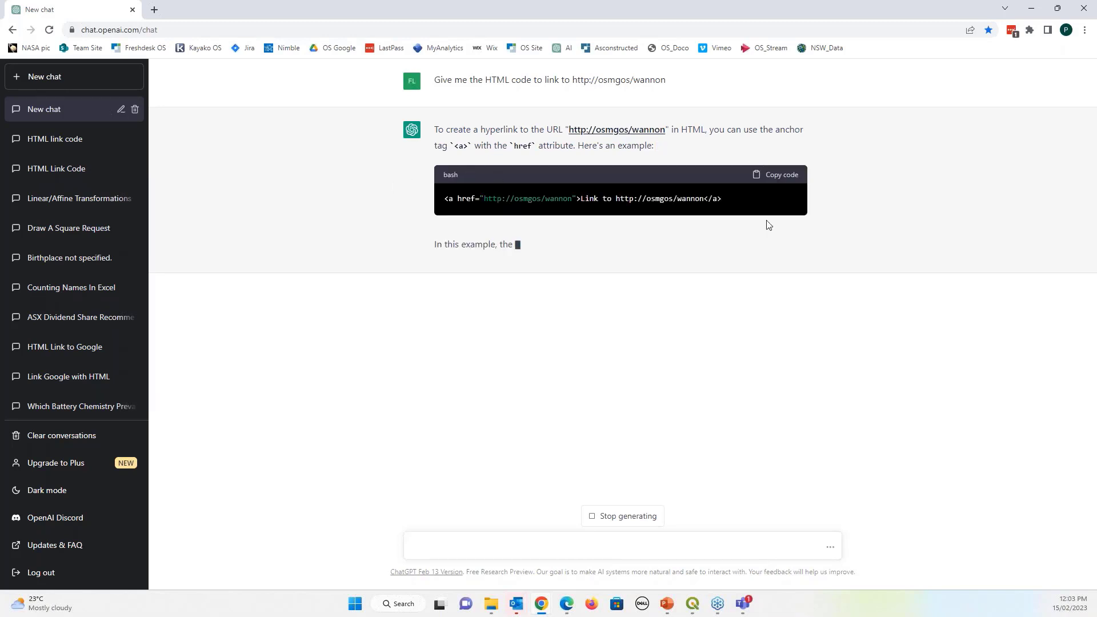
click(771, 175)
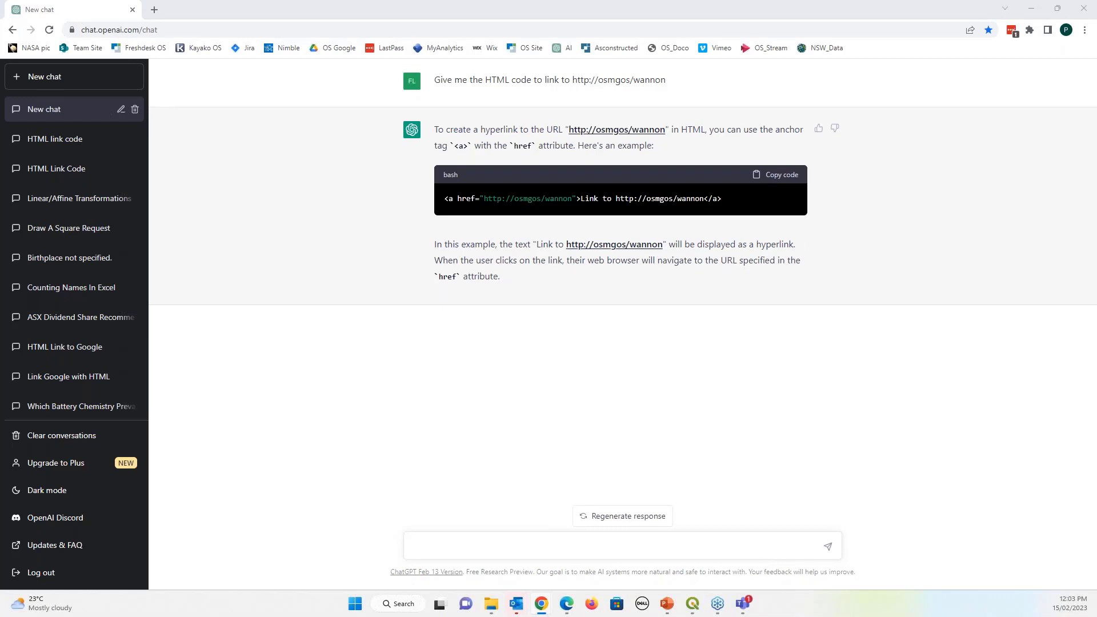
key(alt+Tab)
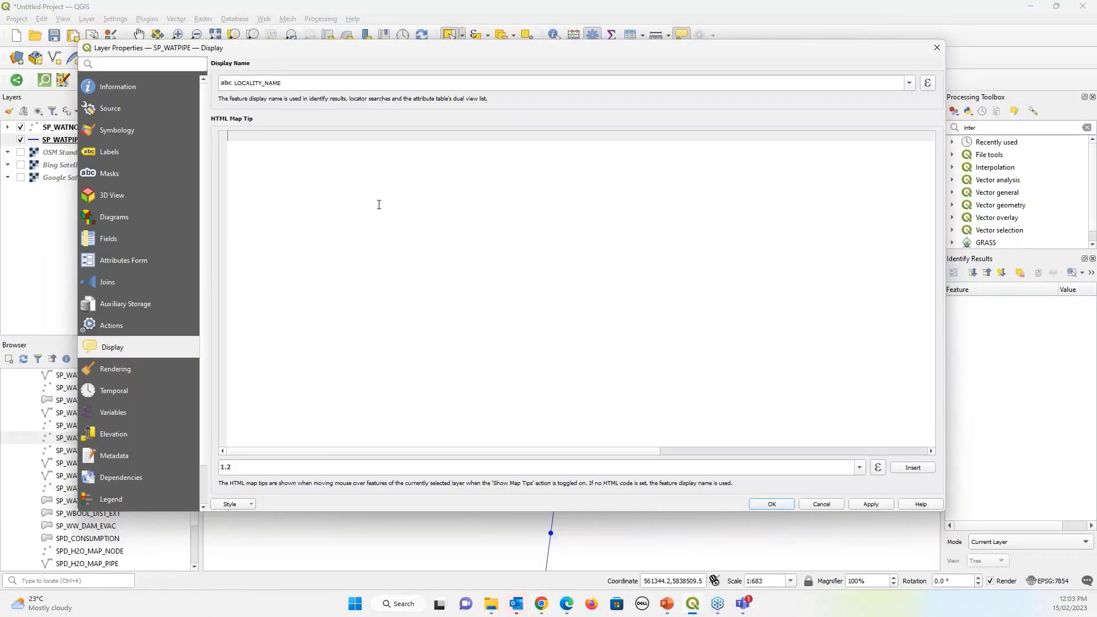
Make the pasted link code SP_WATPIPE's HTML map tip, apply it, and follow it from a pipe
key(ctrl+v)
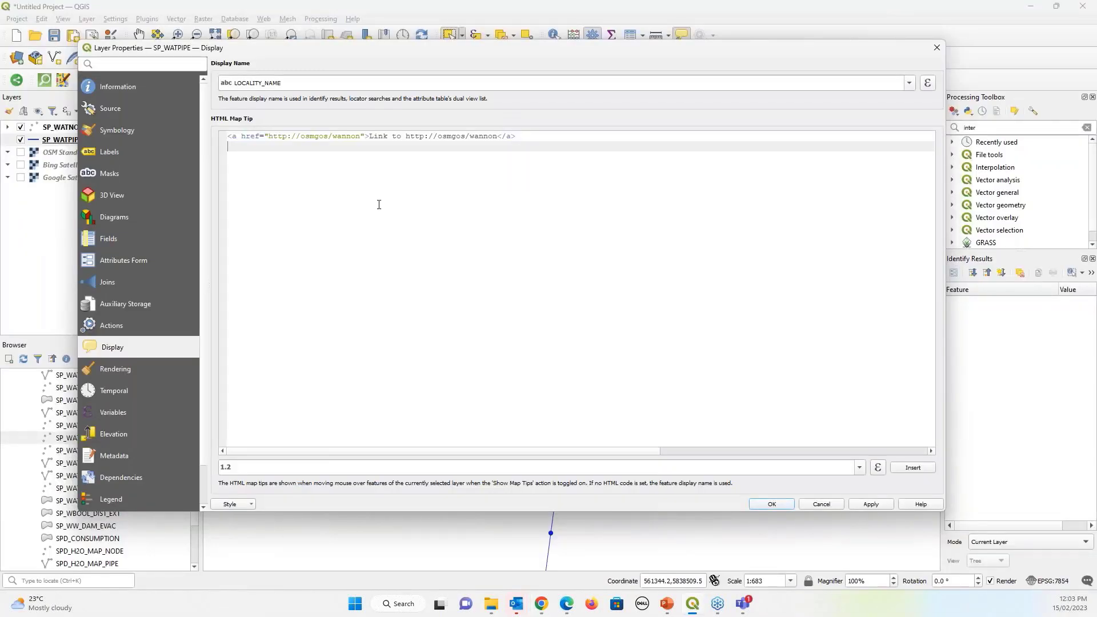
key(BackSpace)
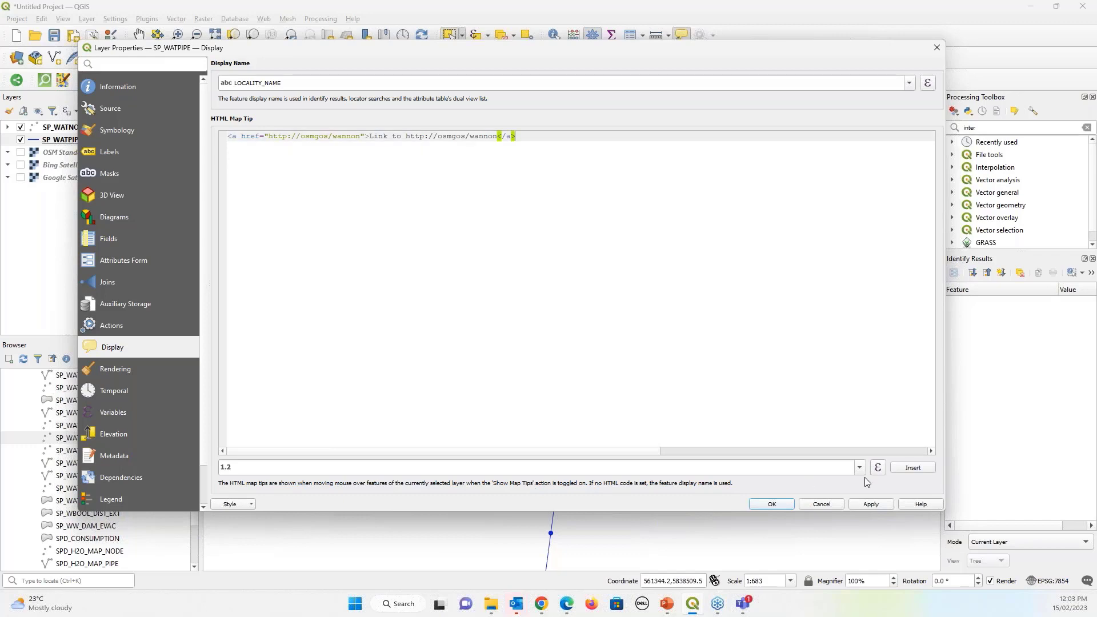
click(871, 505)
click(780, 505)
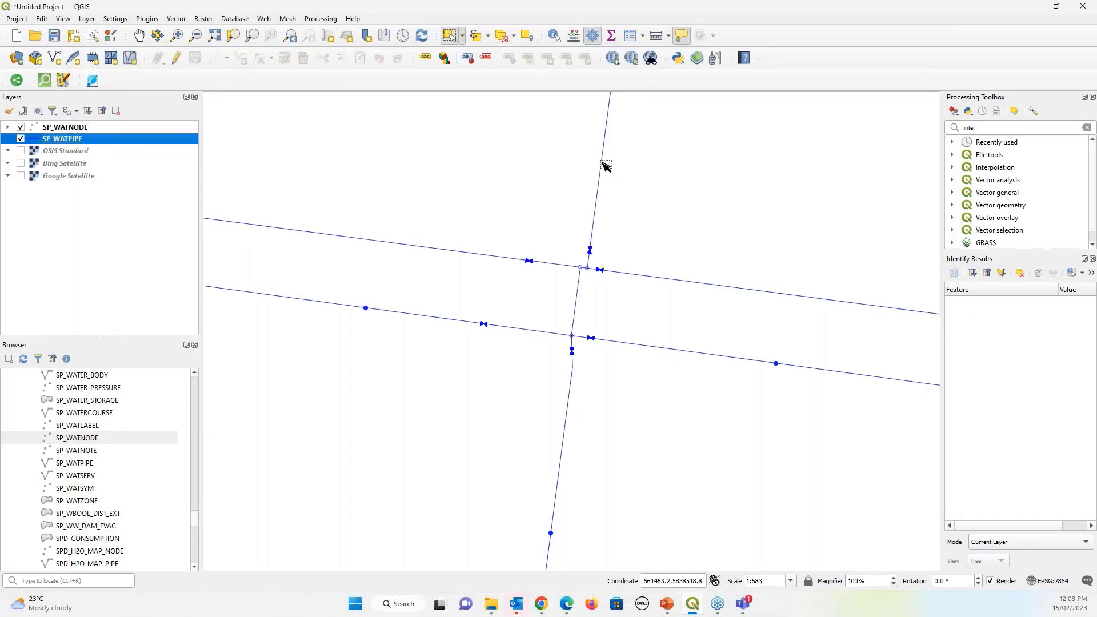
mouse_move(605, 165)
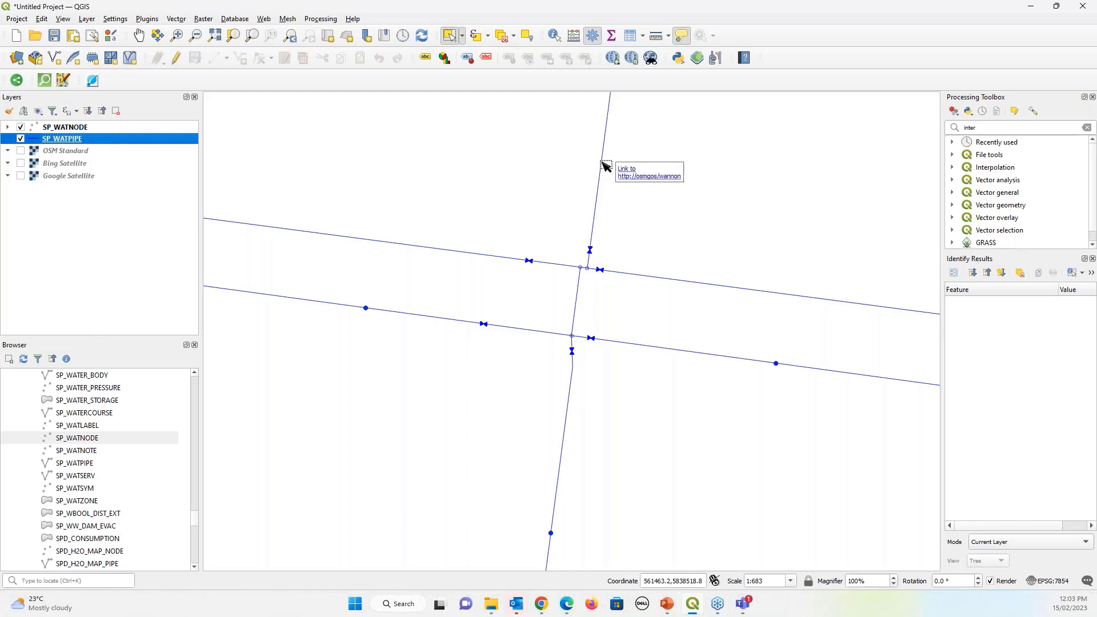
click(631, 176)
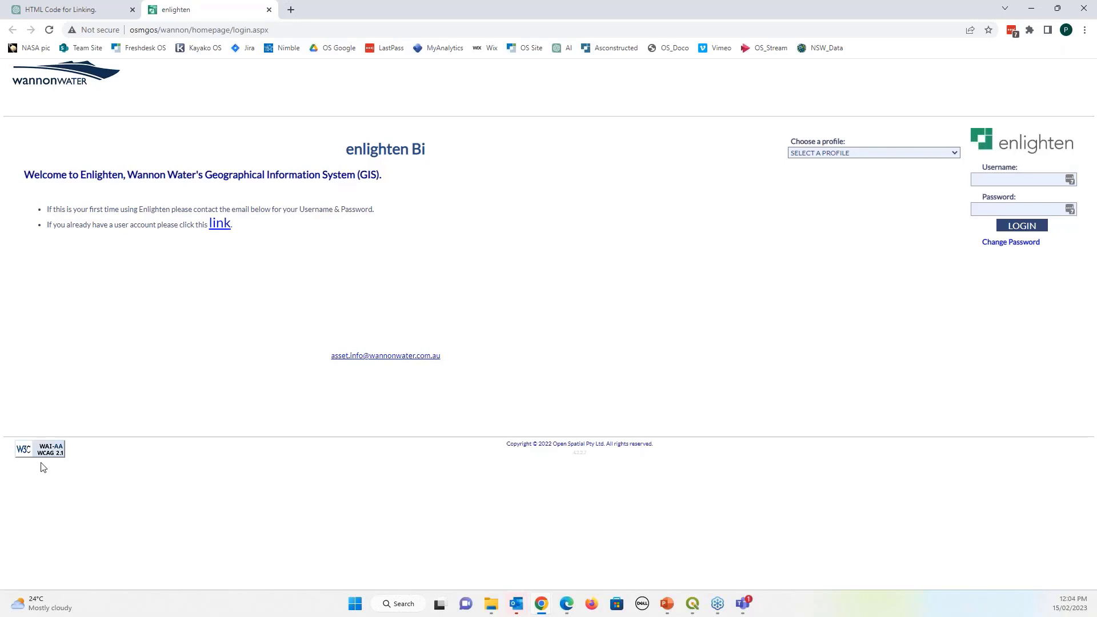
Return the presentation slideshow to the last viewed slide
key(alt+Tab)
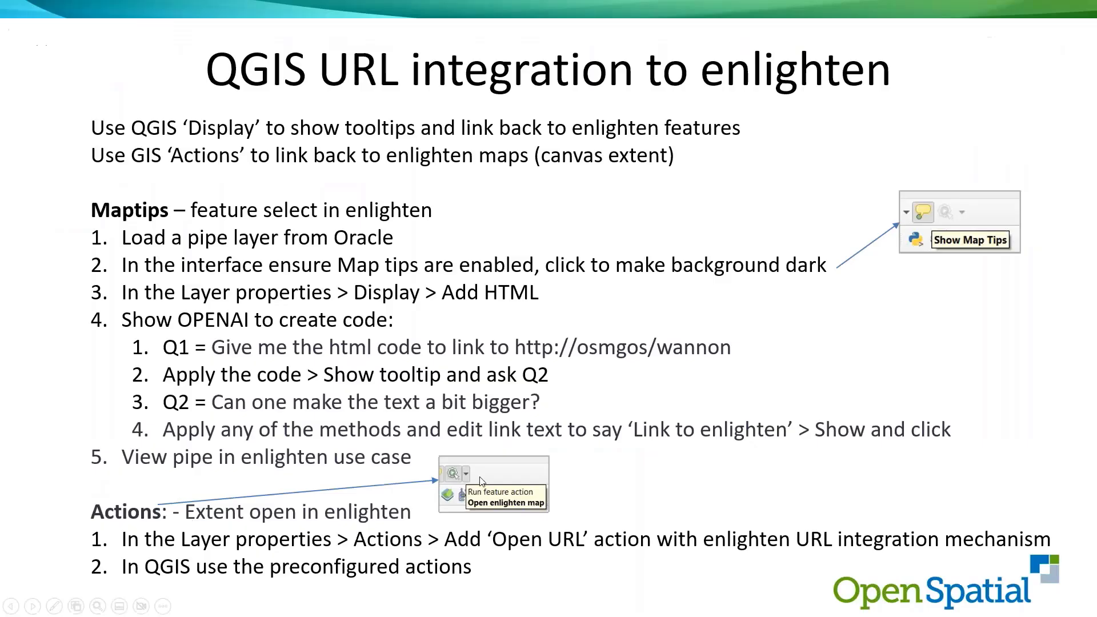
right_click(367, 338)
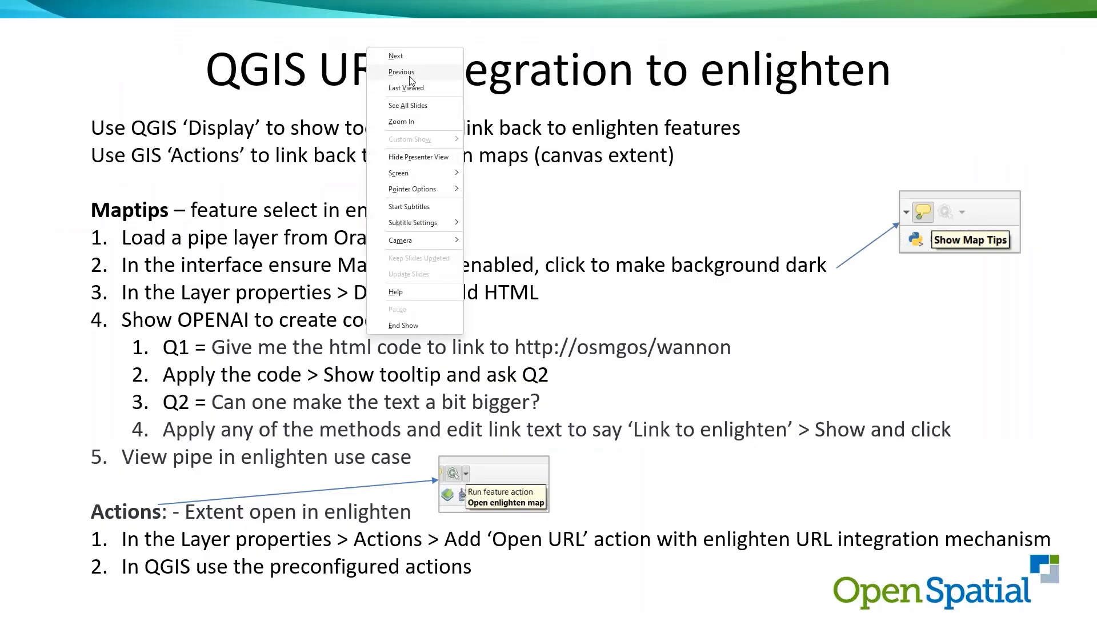
click(406, 87)
key(alt+Tab)
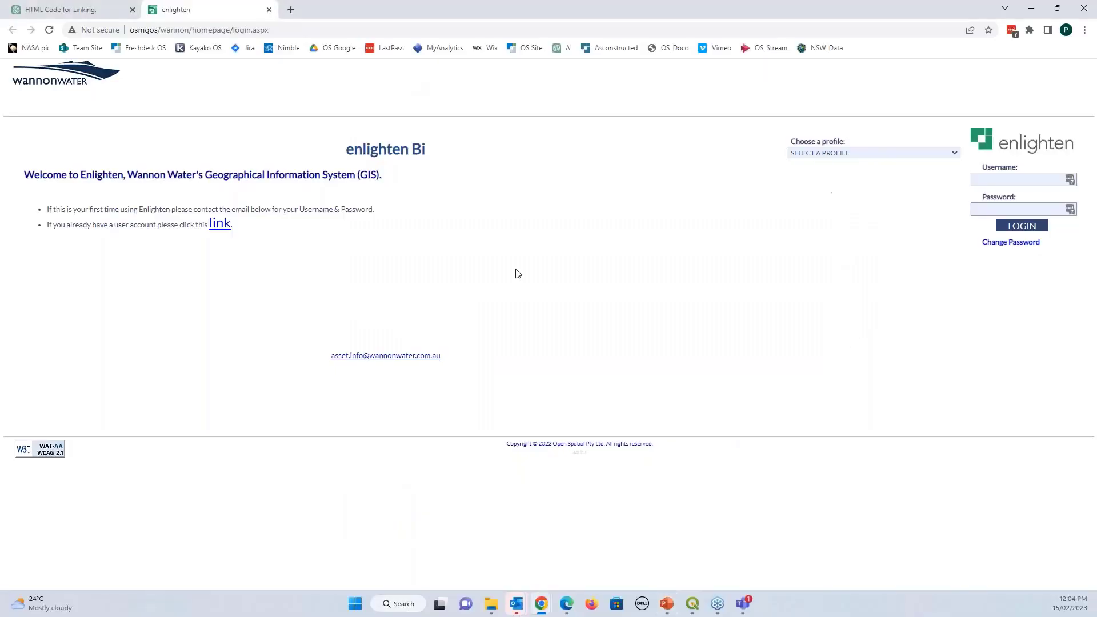
Log in to enlighten with the username and saved password, dismiss LastPass, close the blank tab
click(987, 180)
text(a)
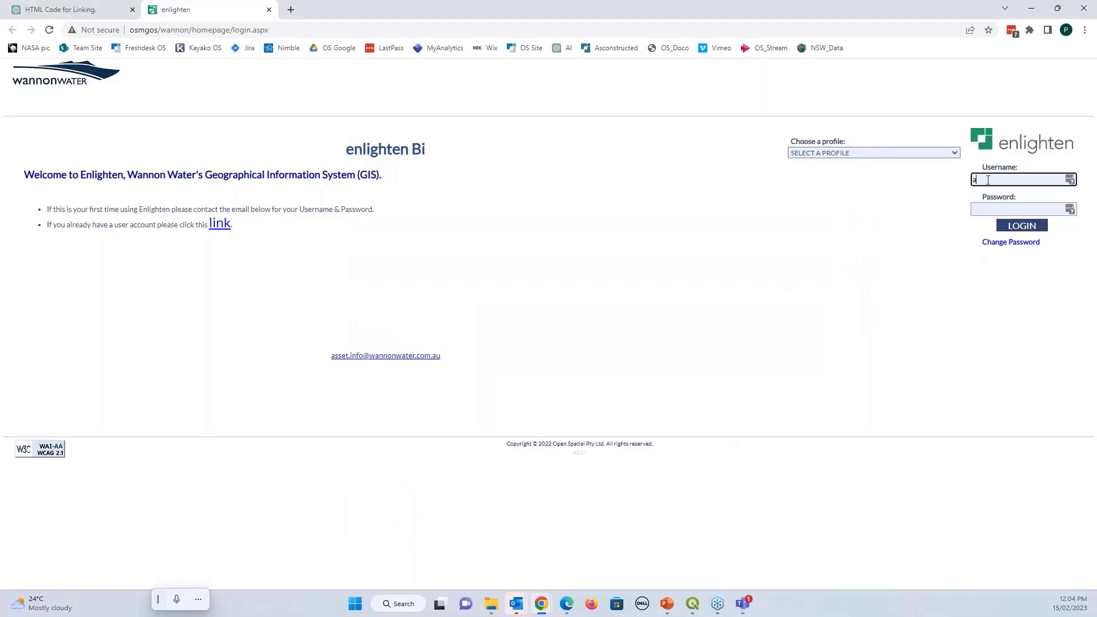
text(dmin)
key(alt+Tab)
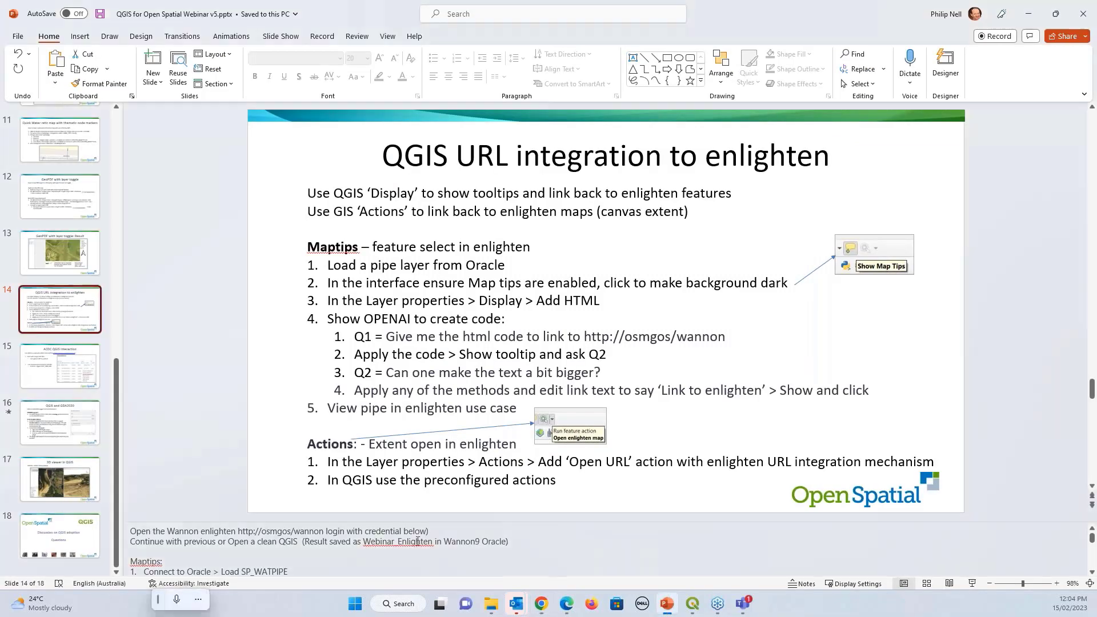
key(alt+Tab)
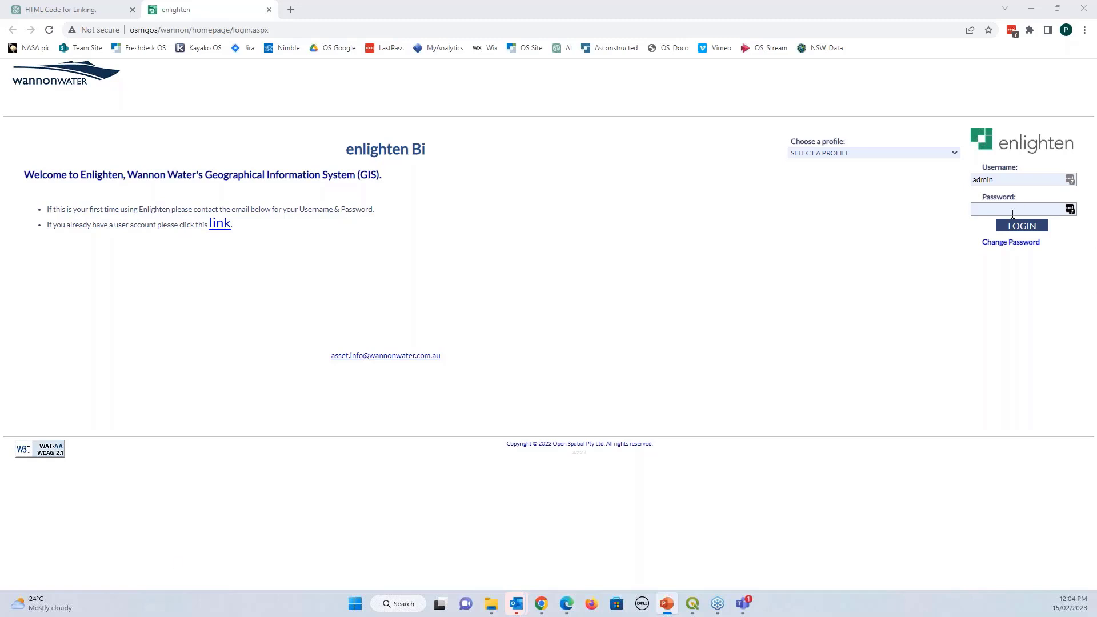
click(1012, 212)
click(1028, 243)
click(1028, 228)
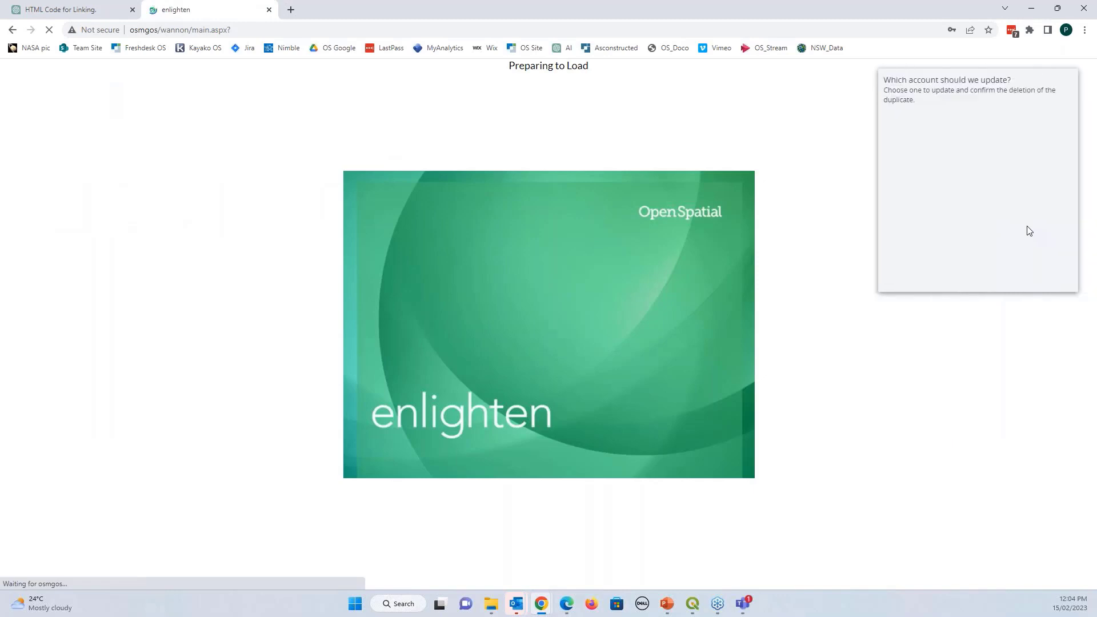
click(999, 277)
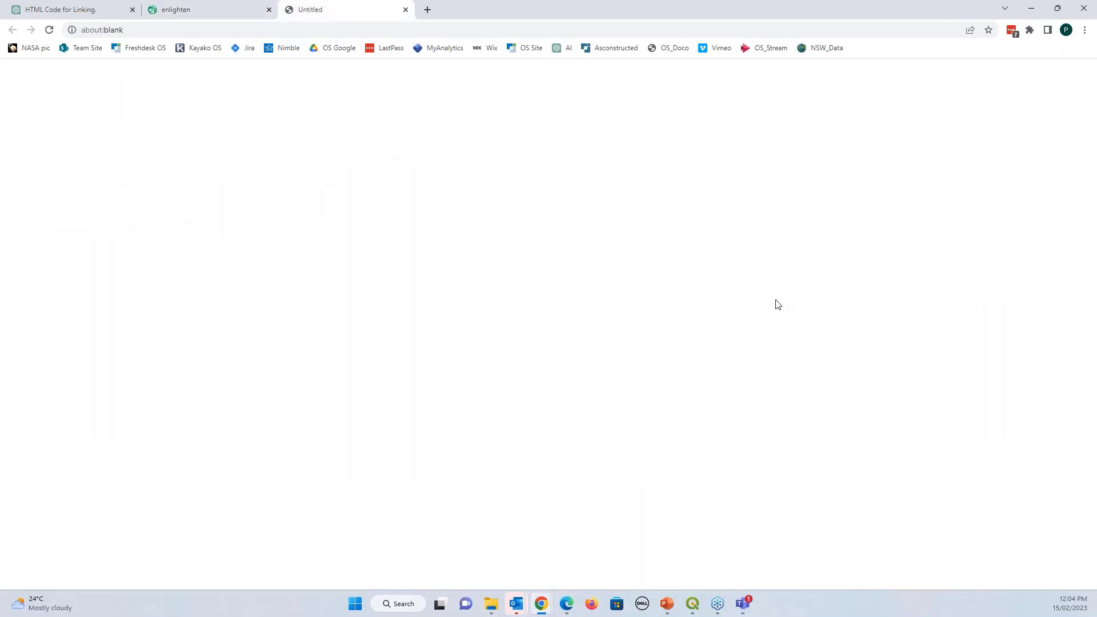
click(405, 9)
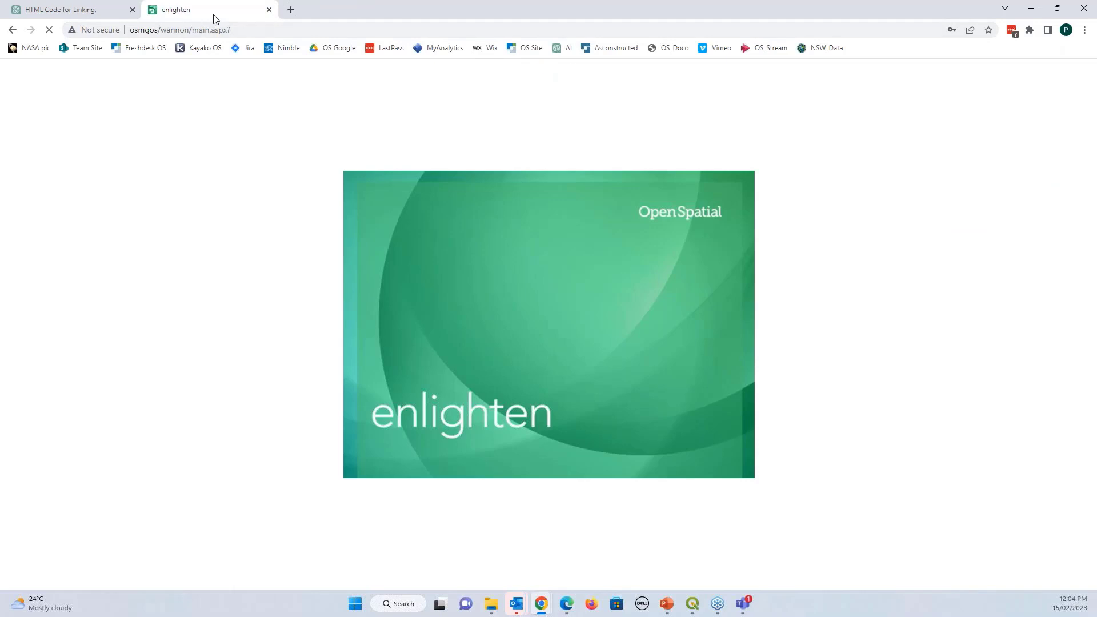
click(1031, 13)
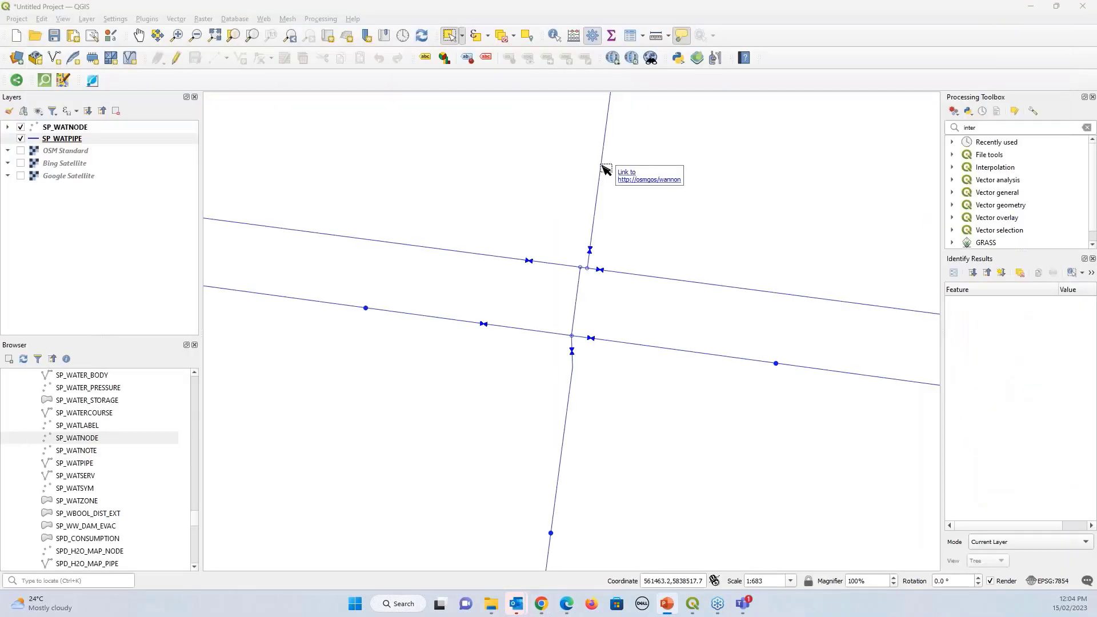
Reopen SP_WATPIPE's Display settings, close the plugin repository tab, and return to the ChatGPT link chat
double_click(104, 141)
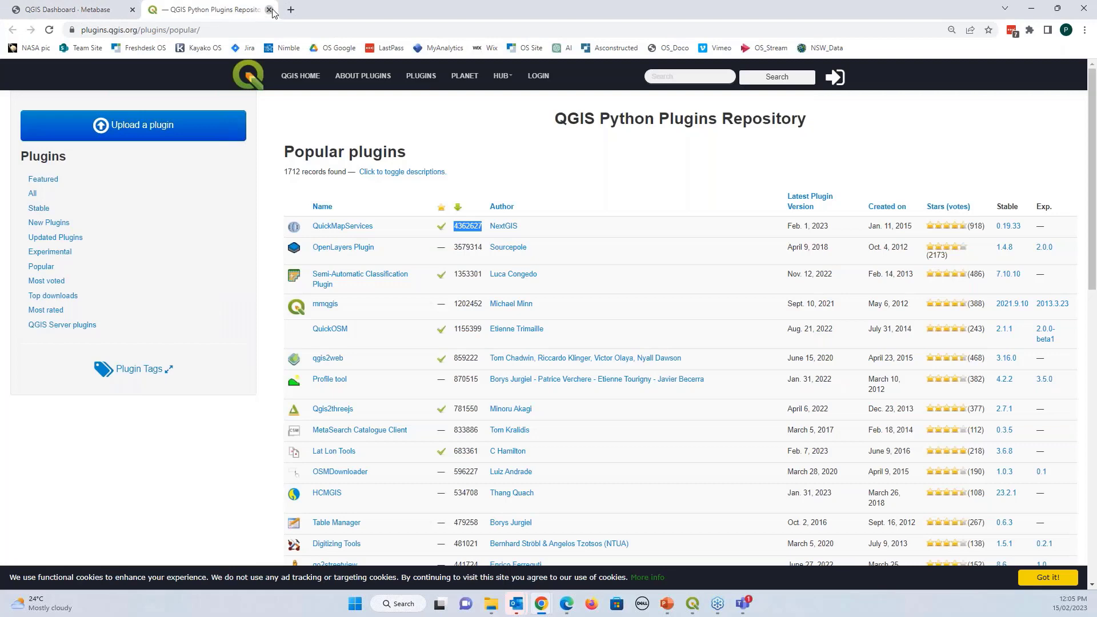
click(269, 10)
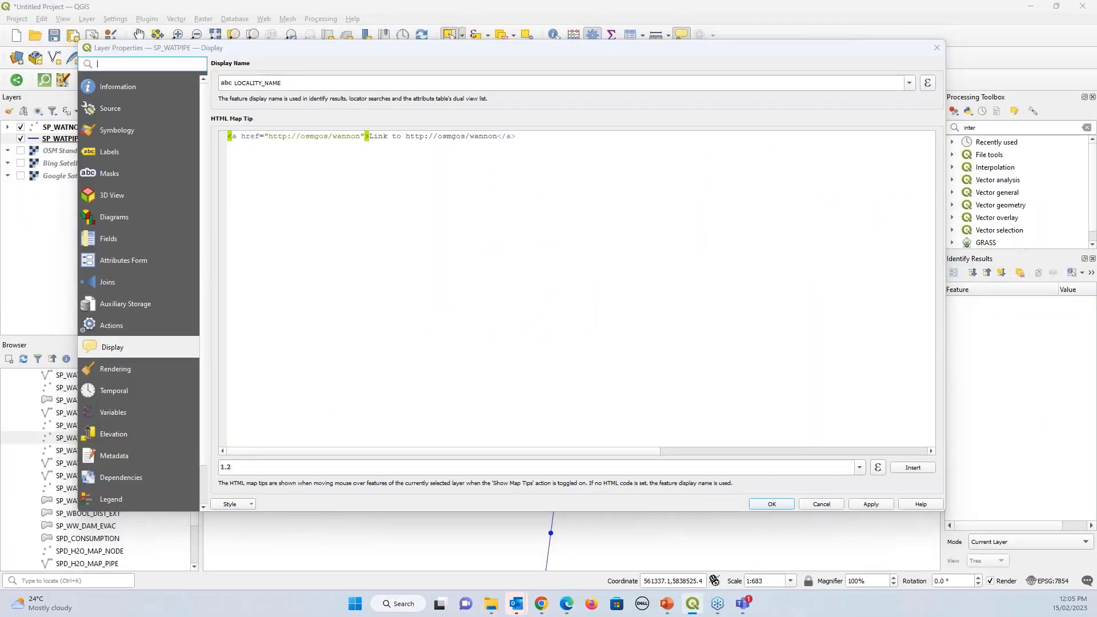
key(alt+Tab)
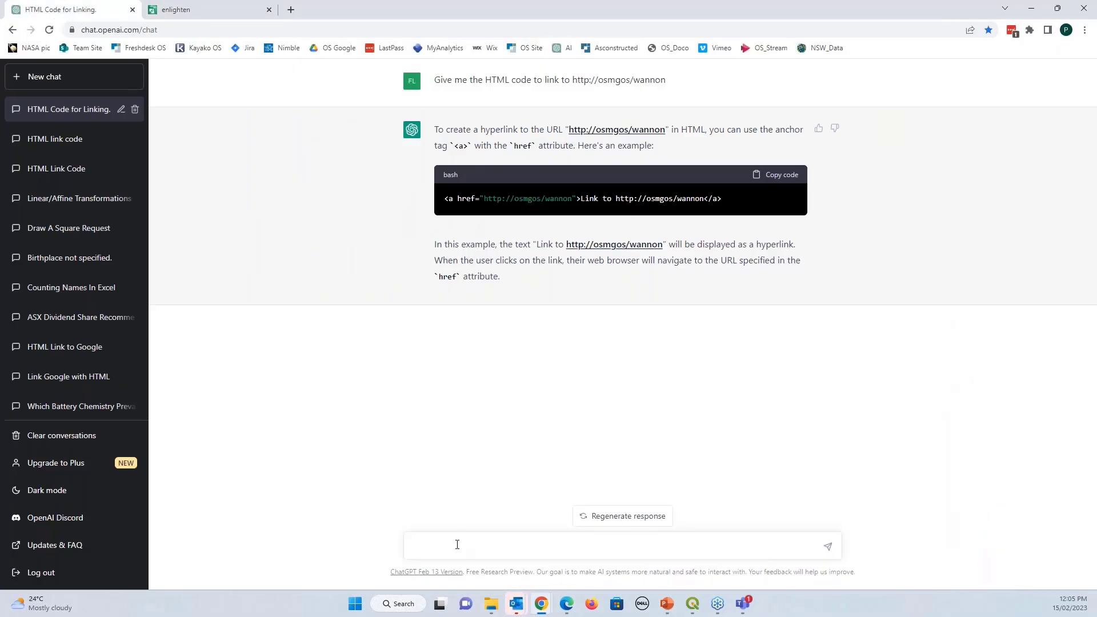
click(457, 544)
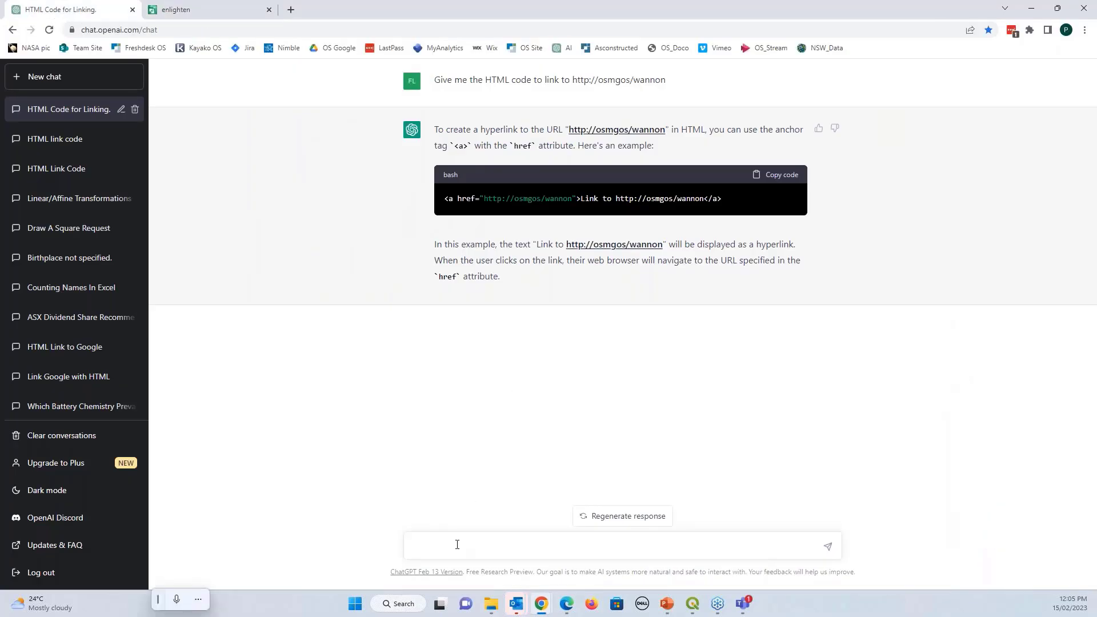
Ask ChatGPT for bigger link text reading 'Show pipe in enlighten' and copy the code
text(I need the text)
key(BackSpace)
key(BackSpace)
key(BackSpace)
key(BackSpace)
text(text to )
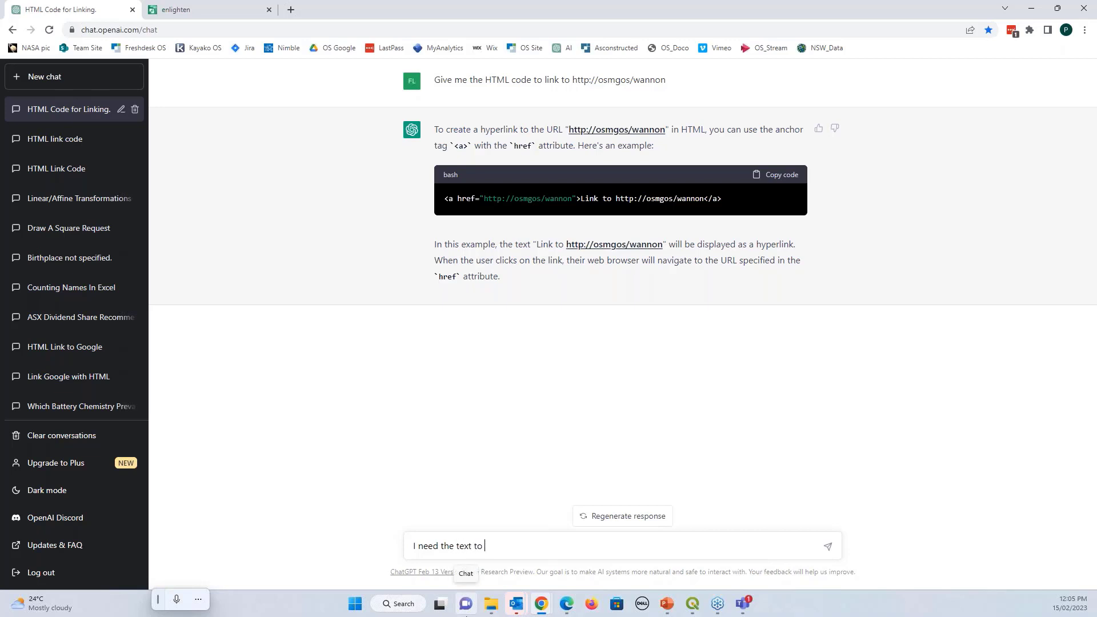
text(be a bit )
text(bigger and t)
text(he l)
key(BackSpace)
key(BackSpace)
key(BackSpace)
text(so say ')
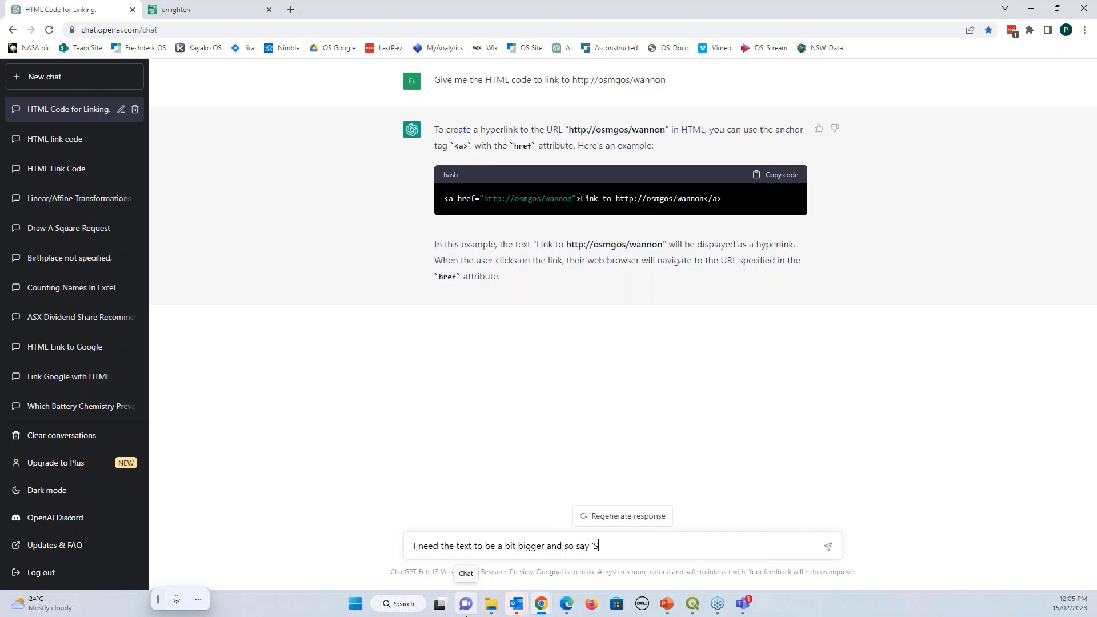
text(Show pipe in enlighten)
click(827, 546)
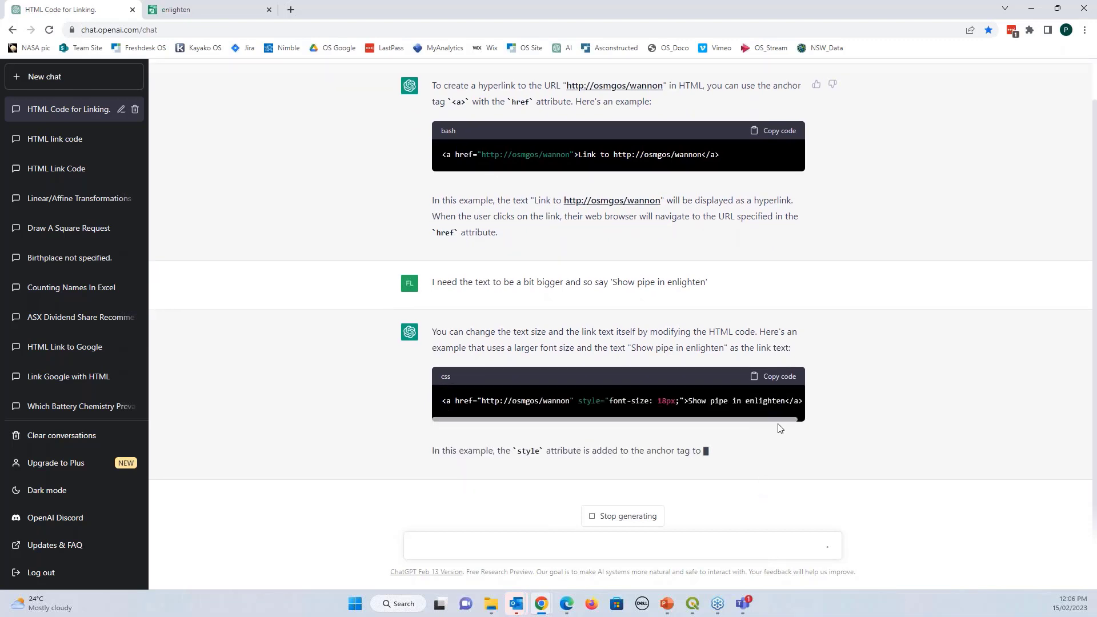
click(775, 376)
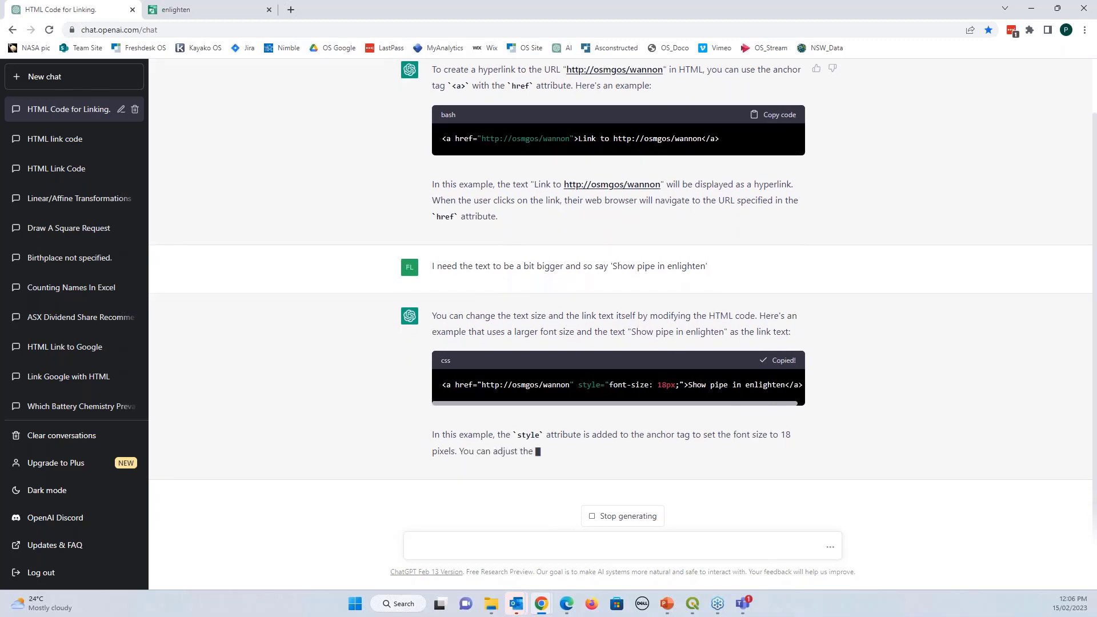
Replace SP_WATPIPE's HTML map tip with the 18px 'Show pipe in enlighten' link and apply
key(alt+Tab)
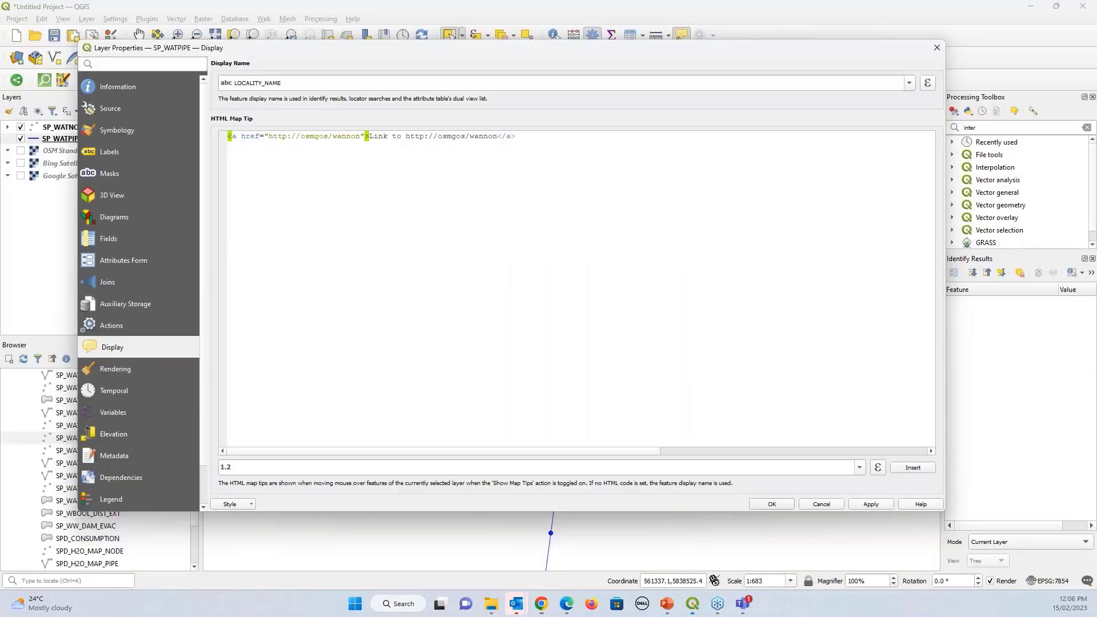
key(ctrl+a)
text(<a href="http://osmgos/wannon" style="font-size: 18px;">Show pipe in enlighten</a>)
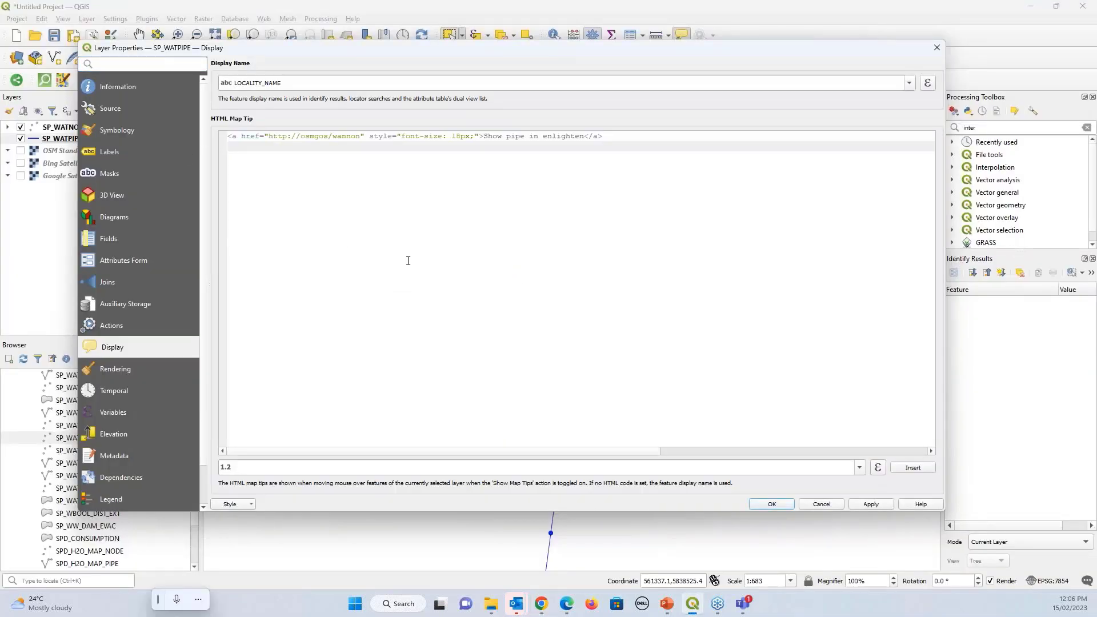
click(868, 505)
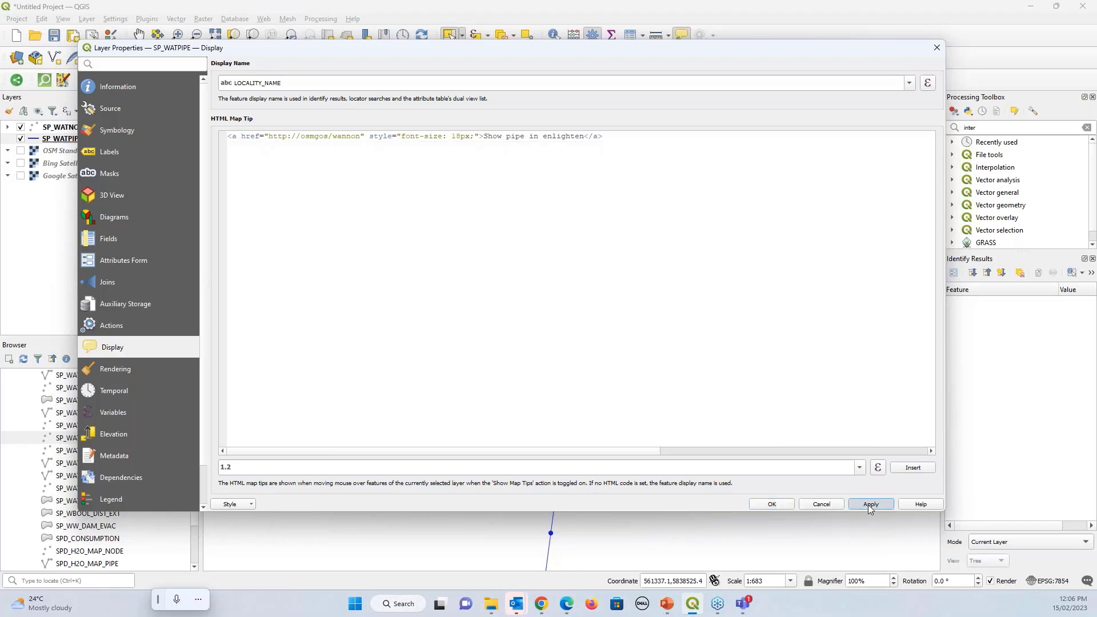
click(760, 504)
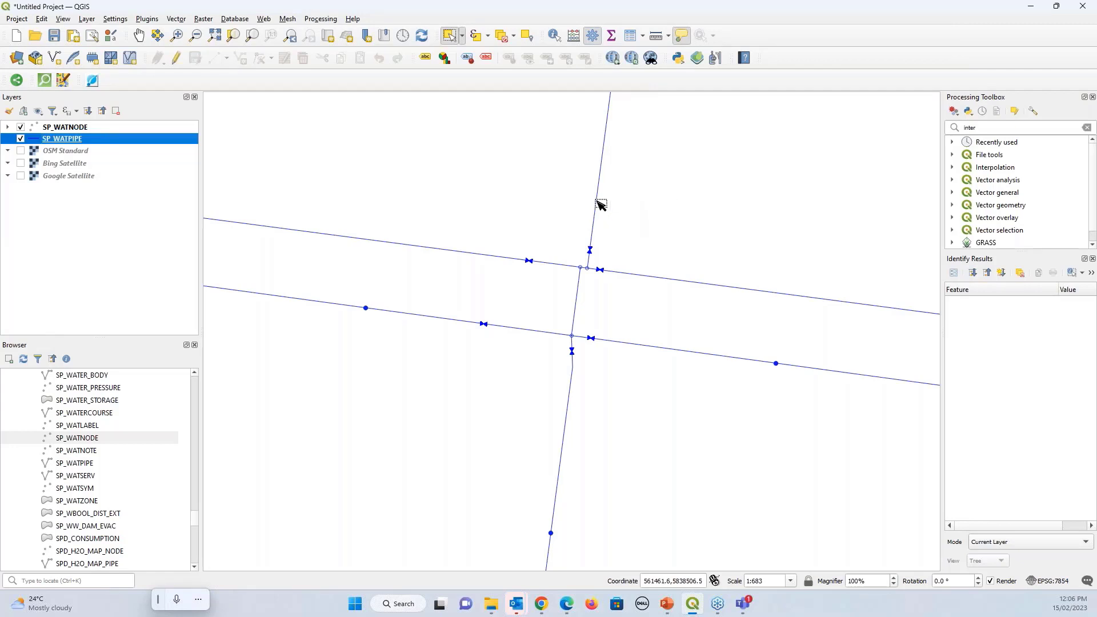
Check the 'Show pipe in enlighten' map tip over a pipe, then bring QGIS to the front
mouse_move(599, 204)
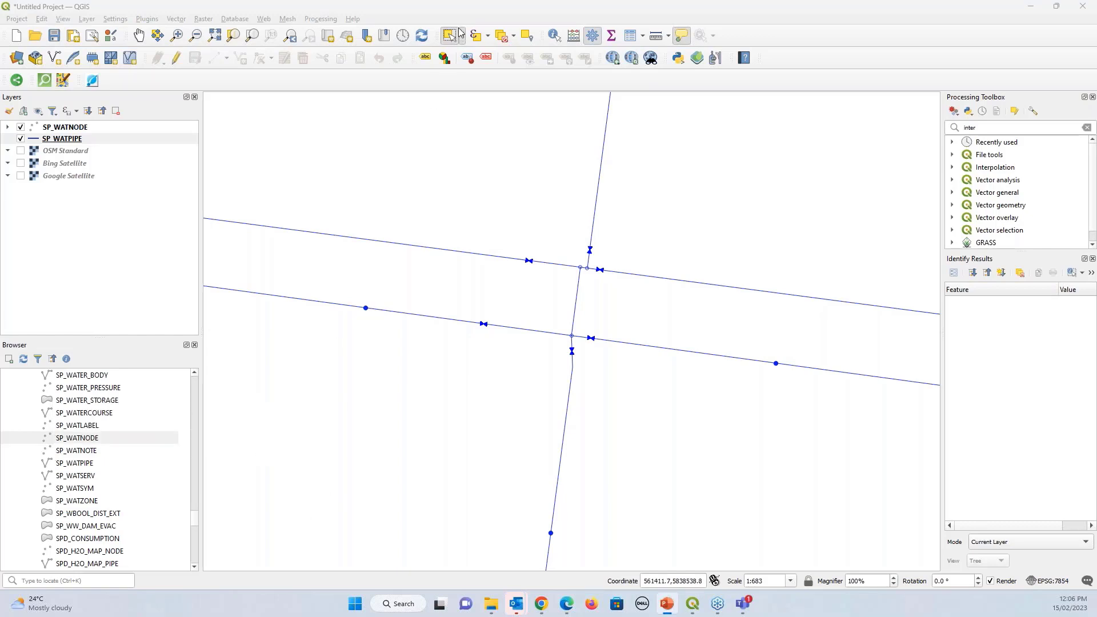
click(455, 10)
Reopen SP_WATPIPE's map tip and paste the GID-based enlighten search link on a new line
click(104, 140)
double_click(104, 140)
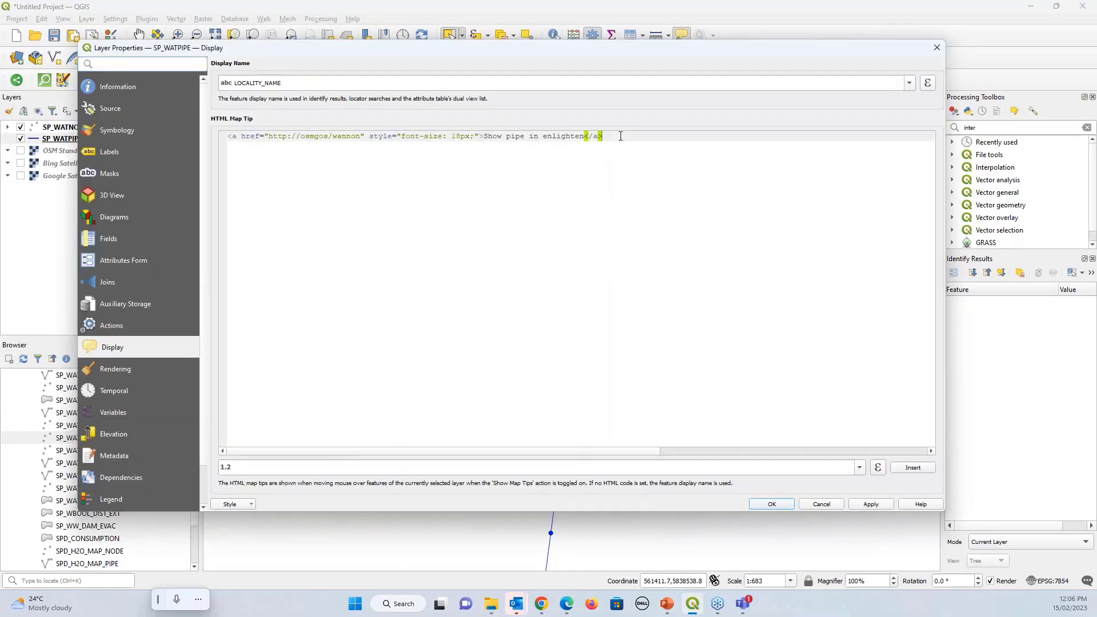
key(Return)
text(<a href="http://osmgos/wannon/IntegrationLogon.aspx?search=WaterPipebyGIDorPipeID&Input1=[% "GID" %]" style="font-size: 18pt;">View pipe in enlighten</a>)
key(Return)
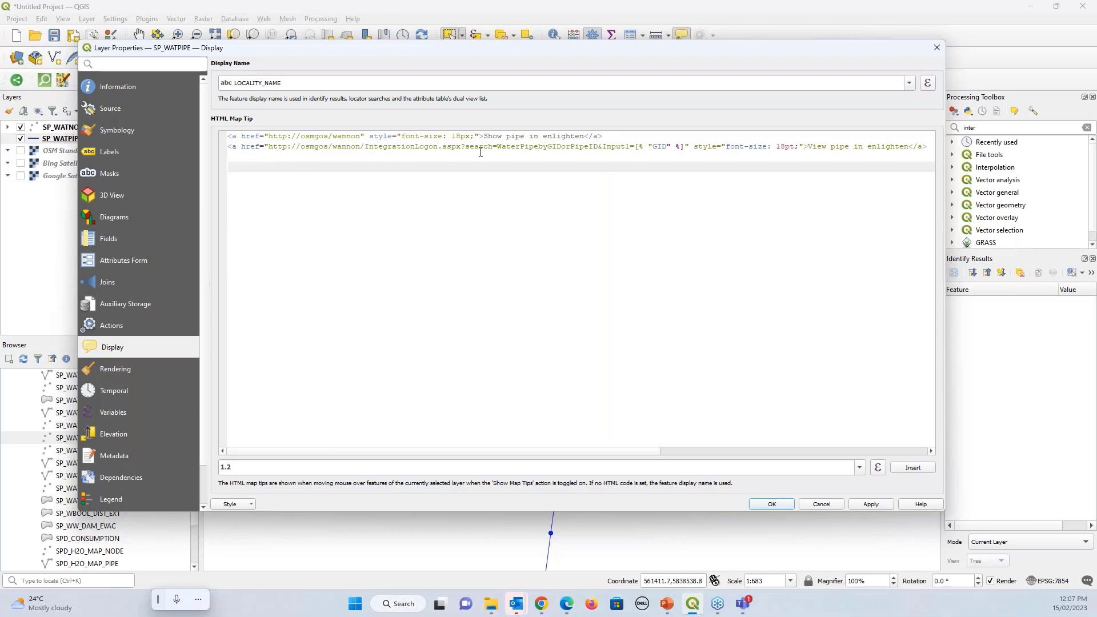
click(684, 147)
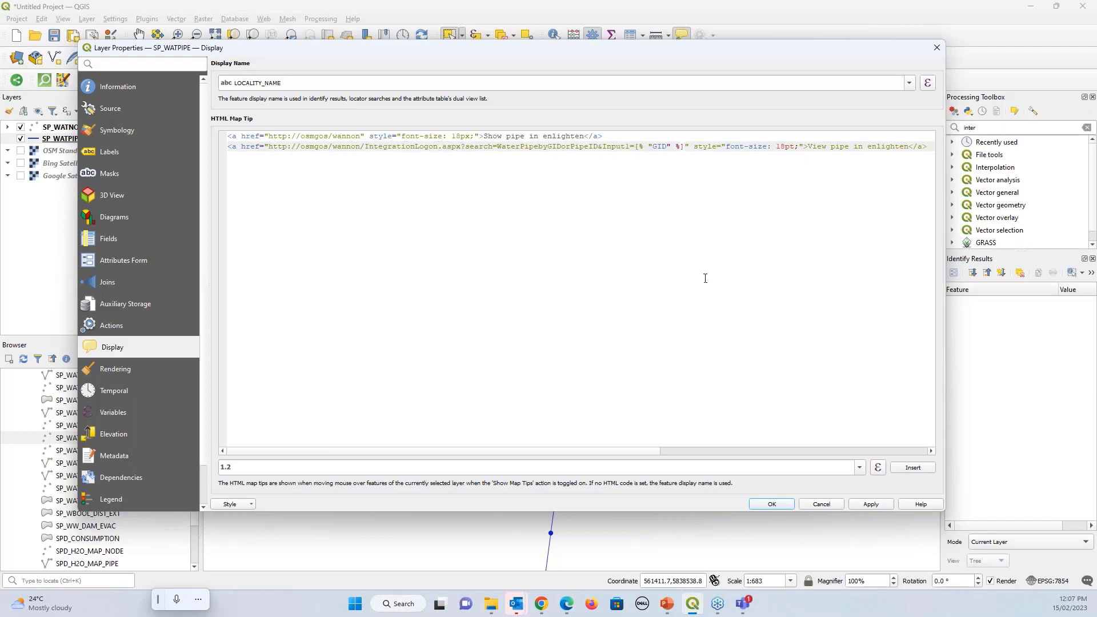
Delete the old 'Show pipe in enlighten' line and apply the 'View pipe in enlighten' map tip
drag(651, 450, 732, 451)
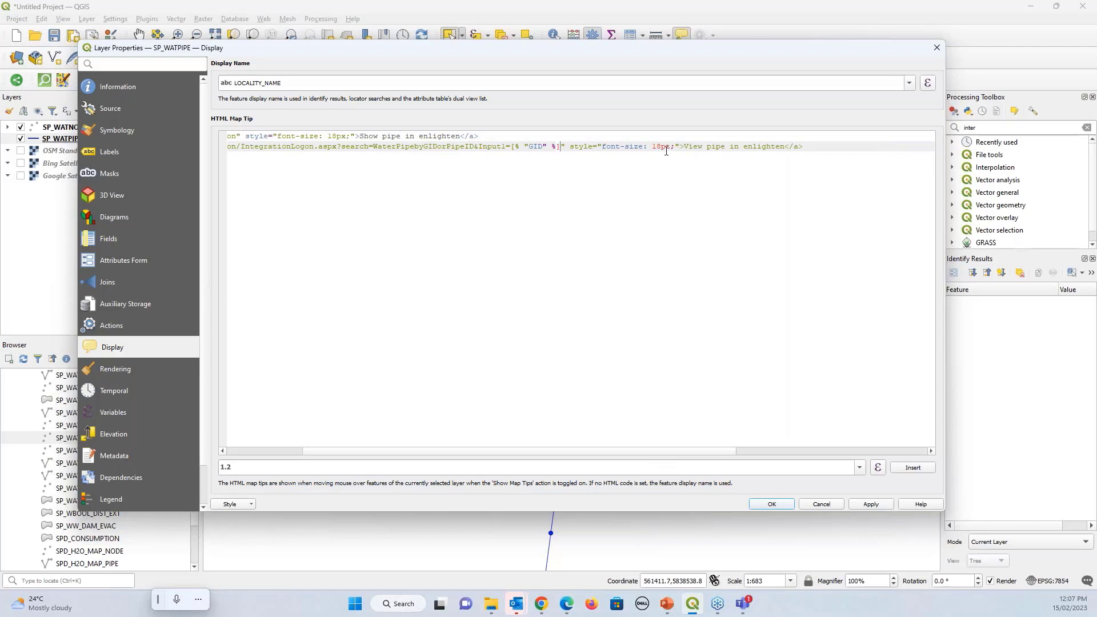
drag(721, 451, 504, 451)
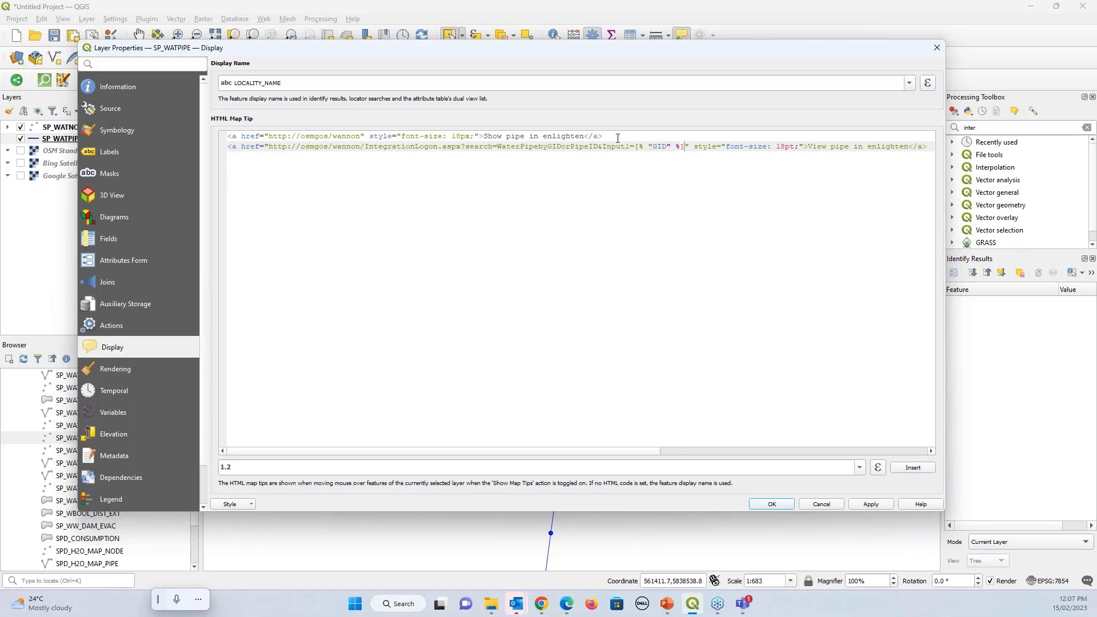
drag(617, 139, 223, 137)
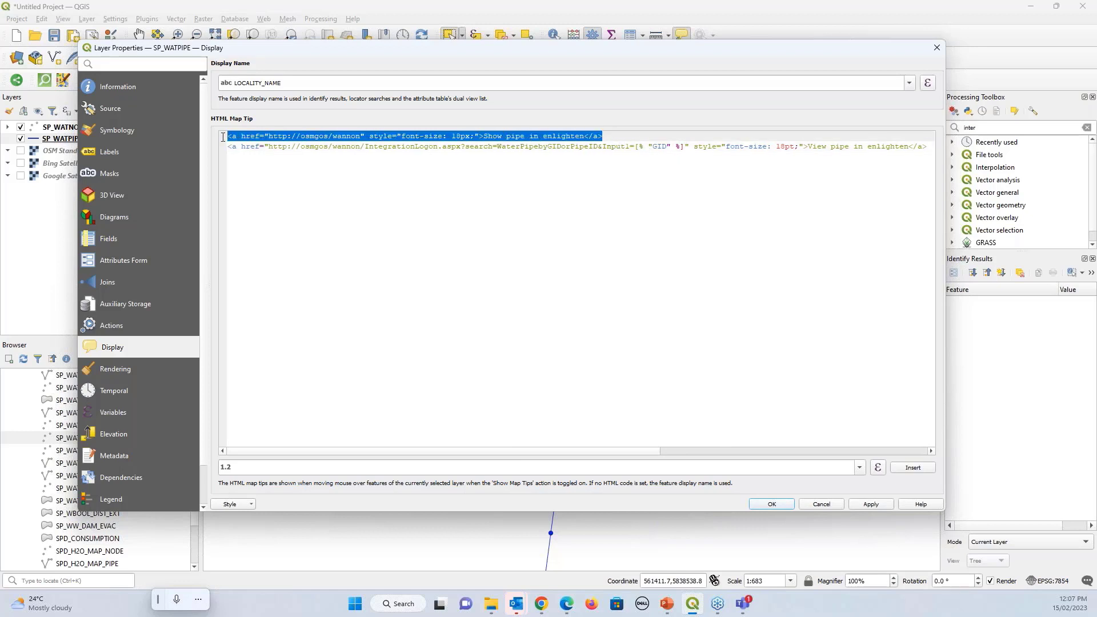
key(Delete)
key(Delete)
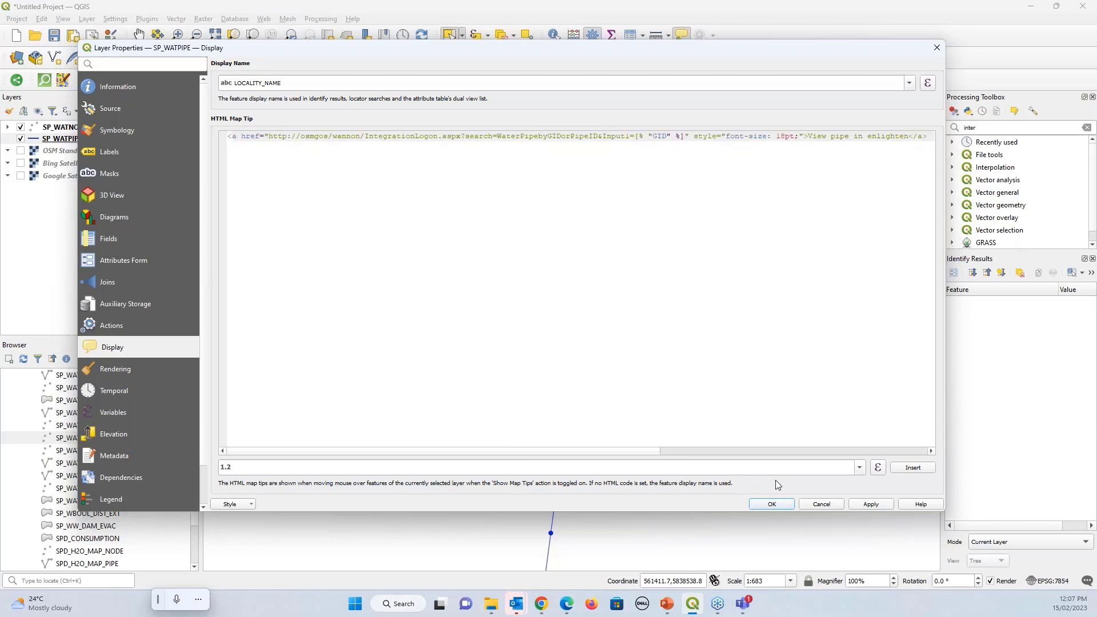
click(870, 505)
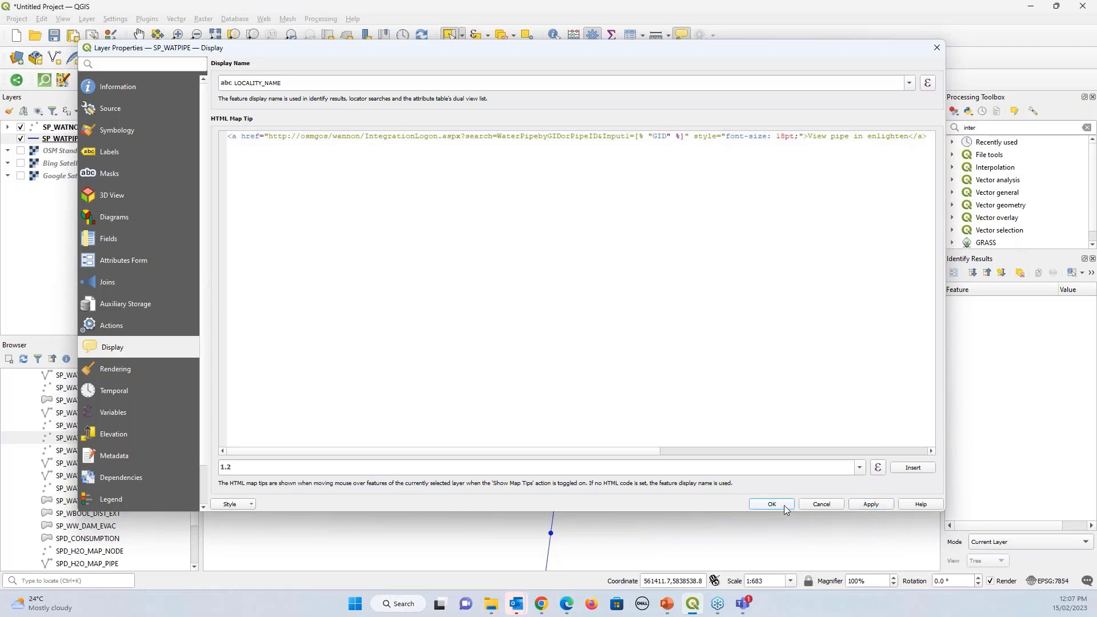
click(772, 505)
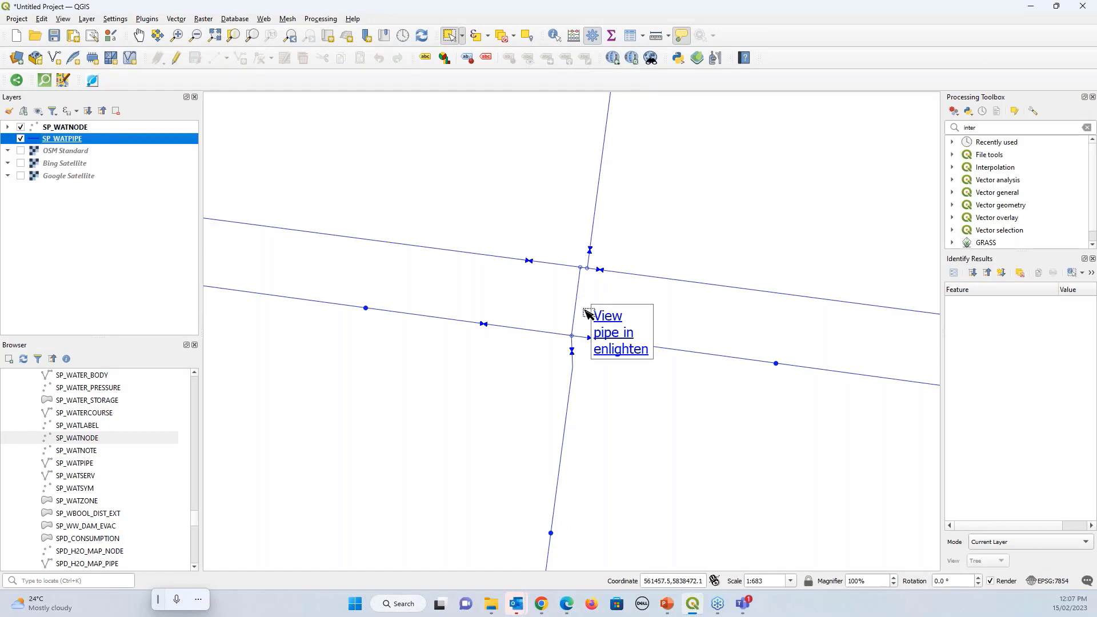
Follow the 'View pipe in enlighten' map tip link from a hovered pipe
click(605, 324)
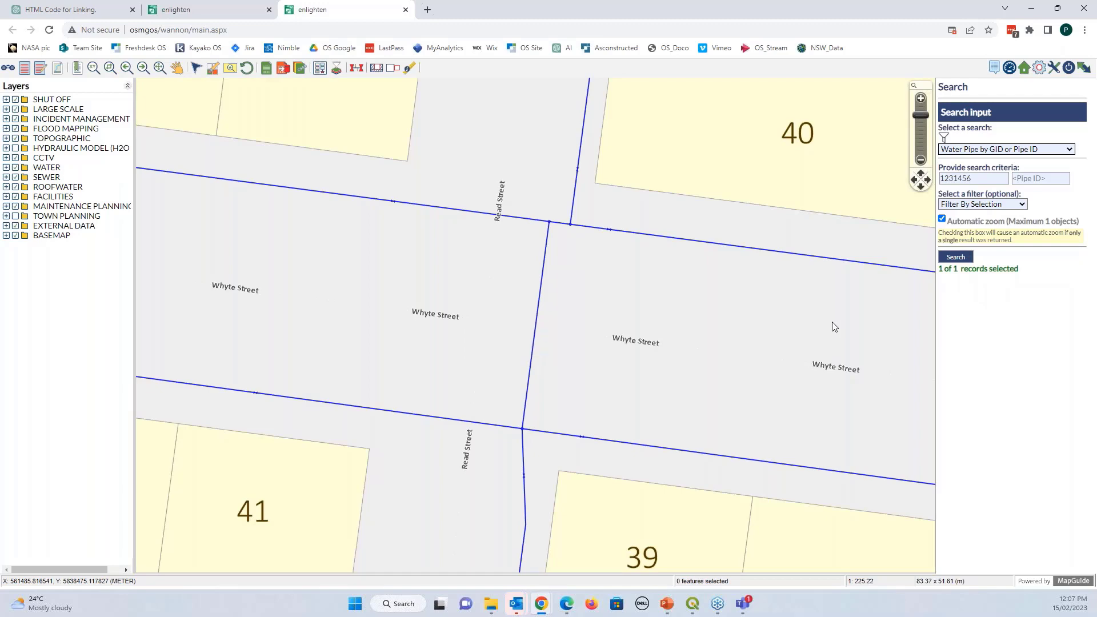
Zoom out around the Whyte Street pipe in enlighten, then return to QGIS and select SP_WATPIPE
scroll(629, 306, down, 3)
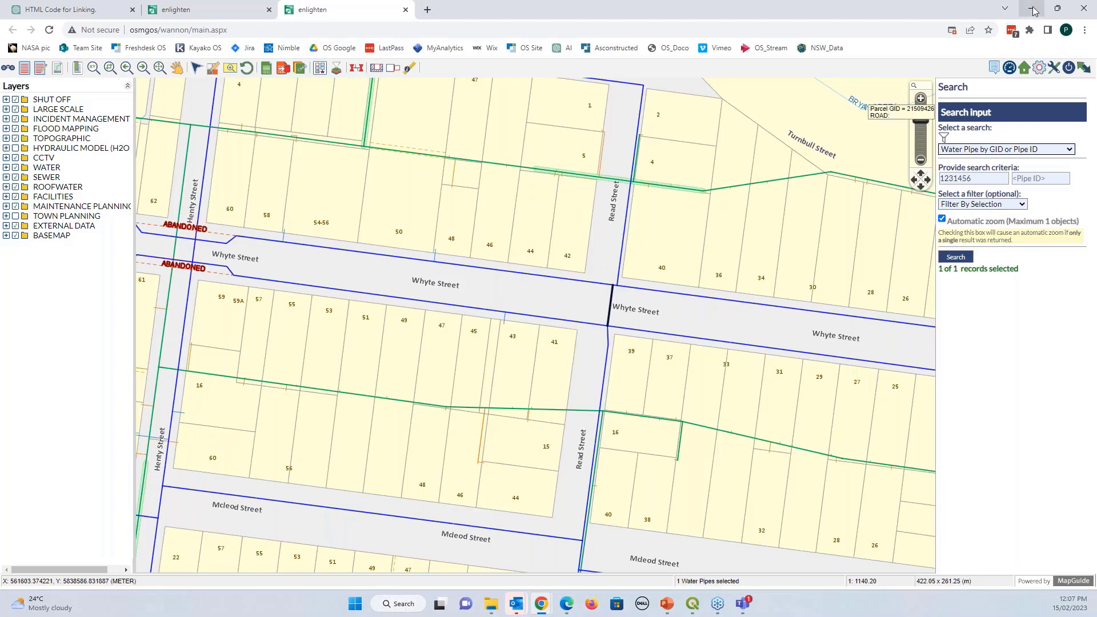
click(1032, 13)
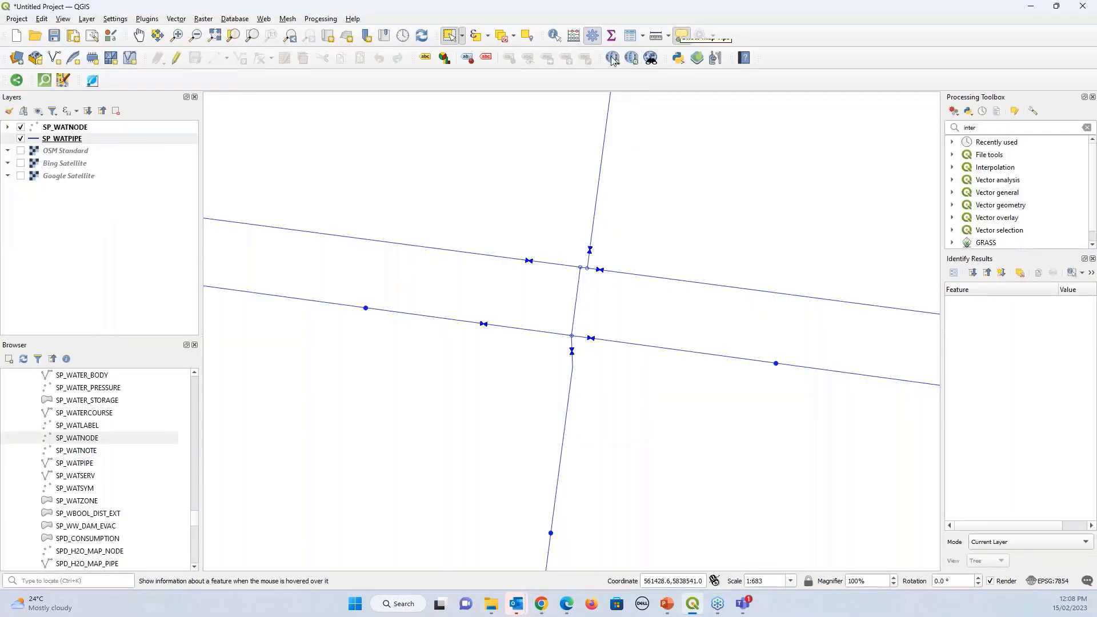
click(100, 139)
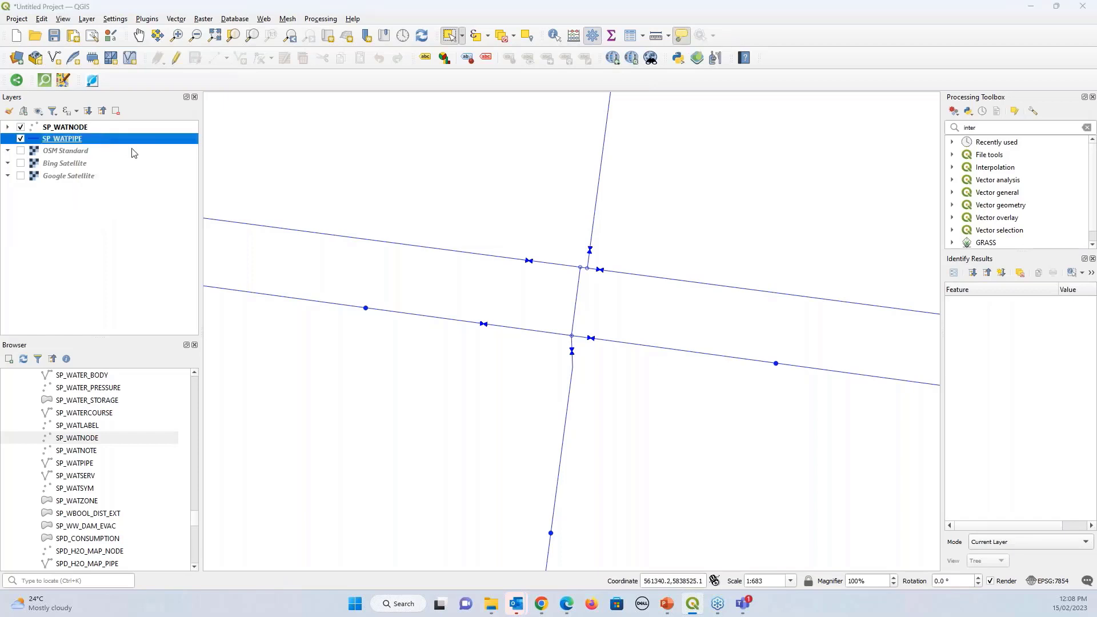
Recheck the SP_WATPIPE HTML map tip, then bring the 'QGIS URL integration to enlighten' slide over the map
double_click(126, 140)
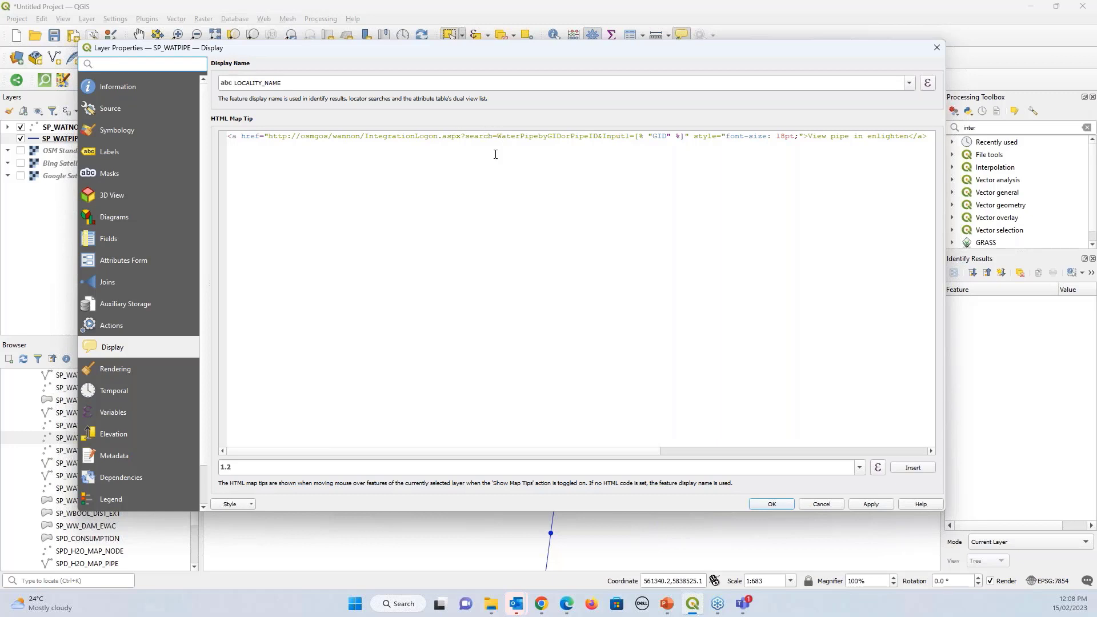
click(933, 52)
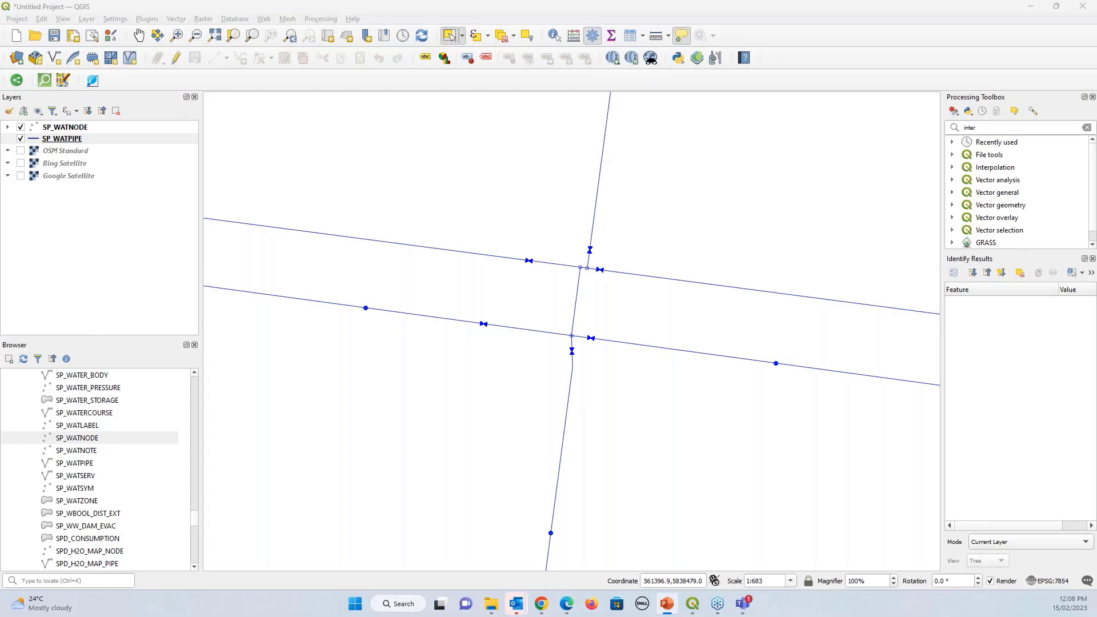
drag(0, 45, 738, 44)
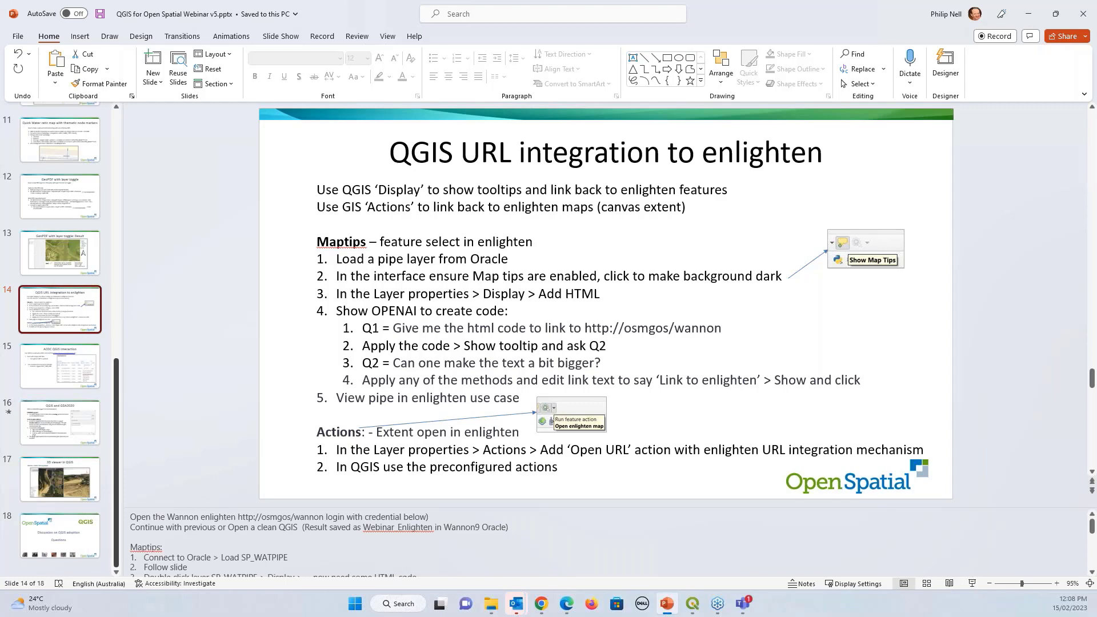
After reading slide 14's Actions steps, bring the QGIS water pipe map back to the front
click(692, 603)
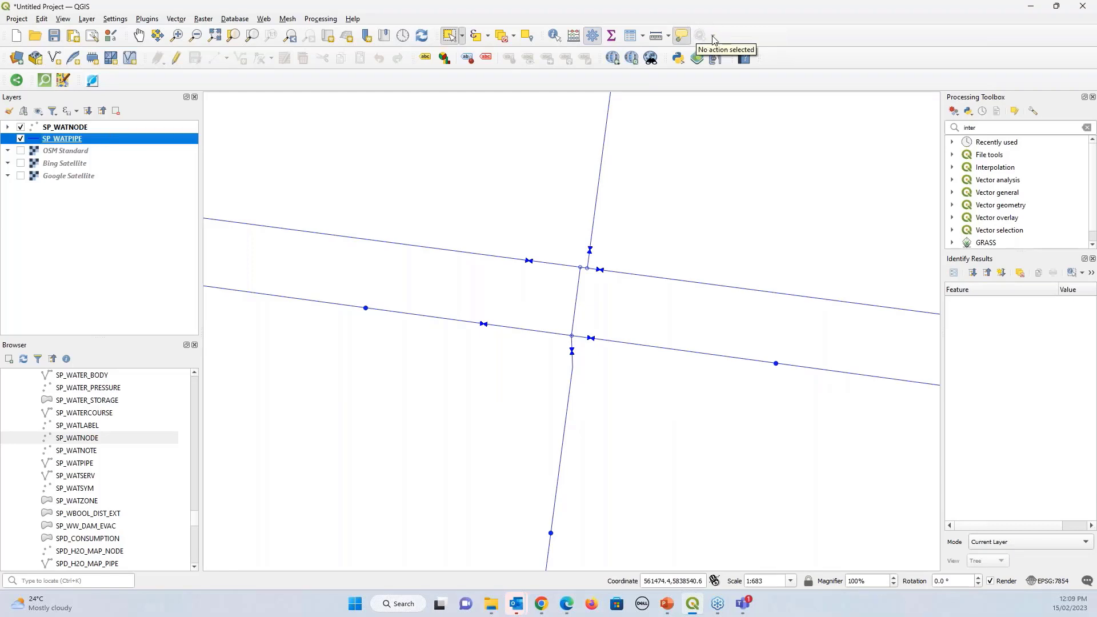
Generate the default actions on the SP_WATPIPE layer's Actions page
double_click(97, 136)
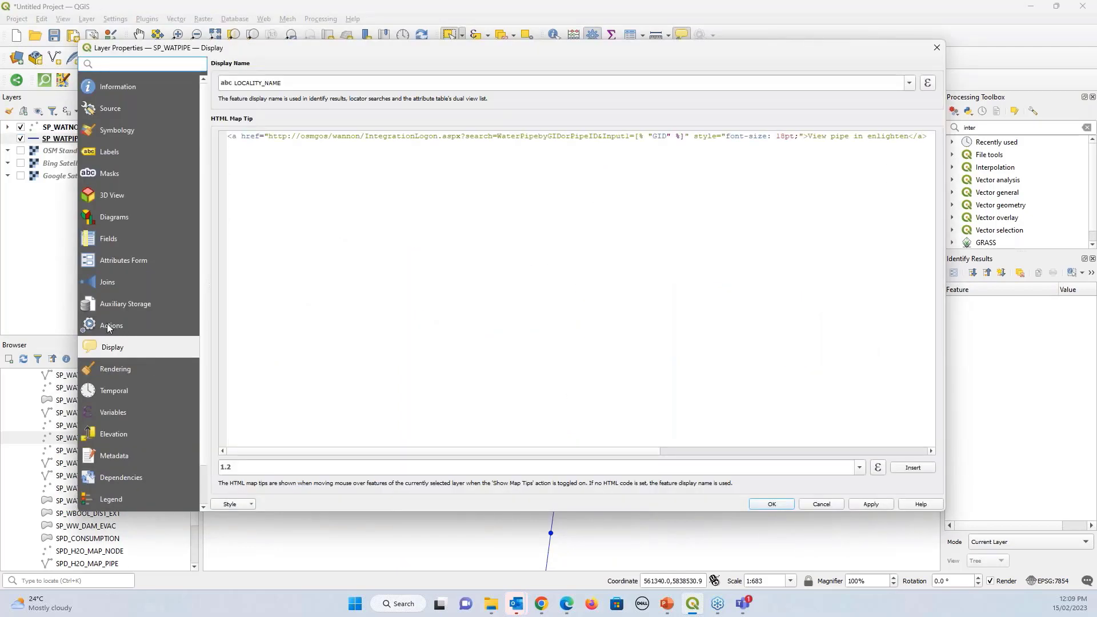
click(108, 328)
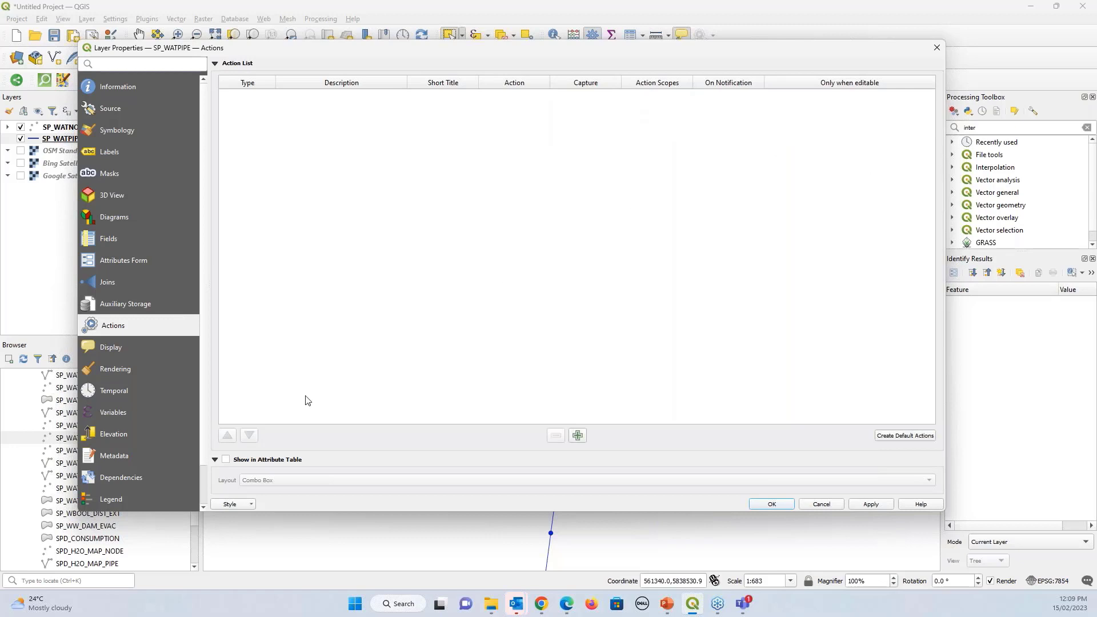
click(899, 438)
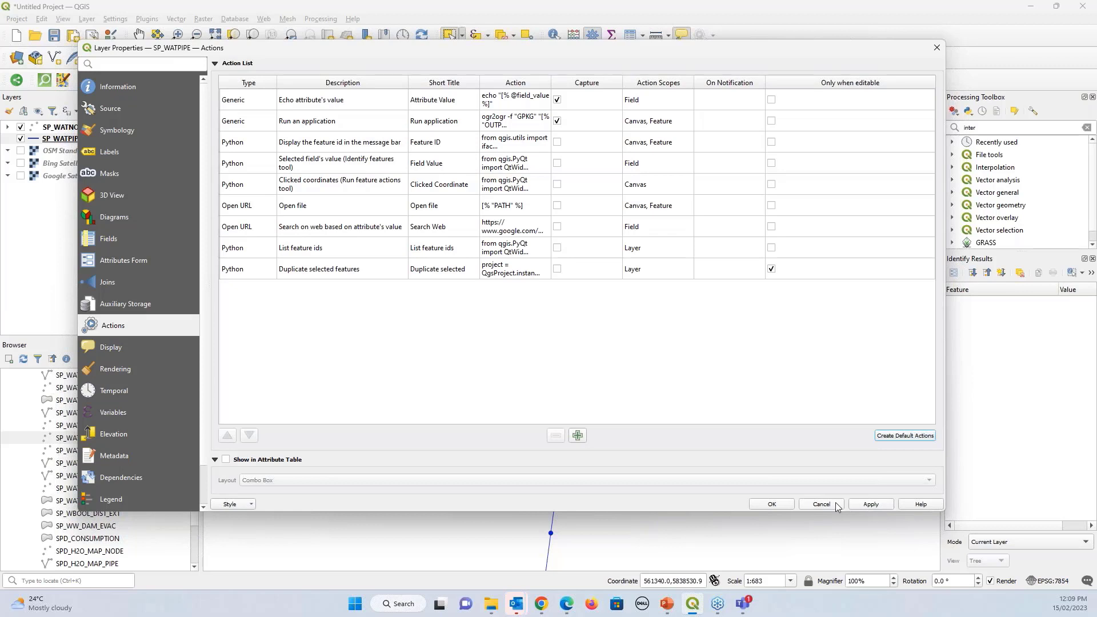
Delete every default action so the SP_WATPIPE action list is empty
click(224, 102)
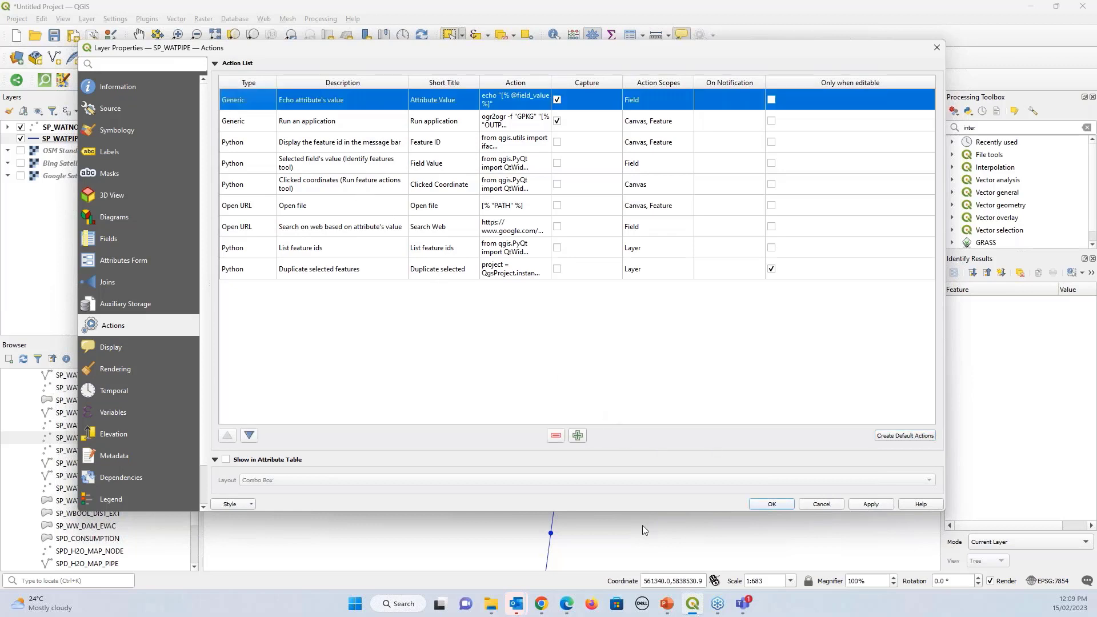
click(559, 436)
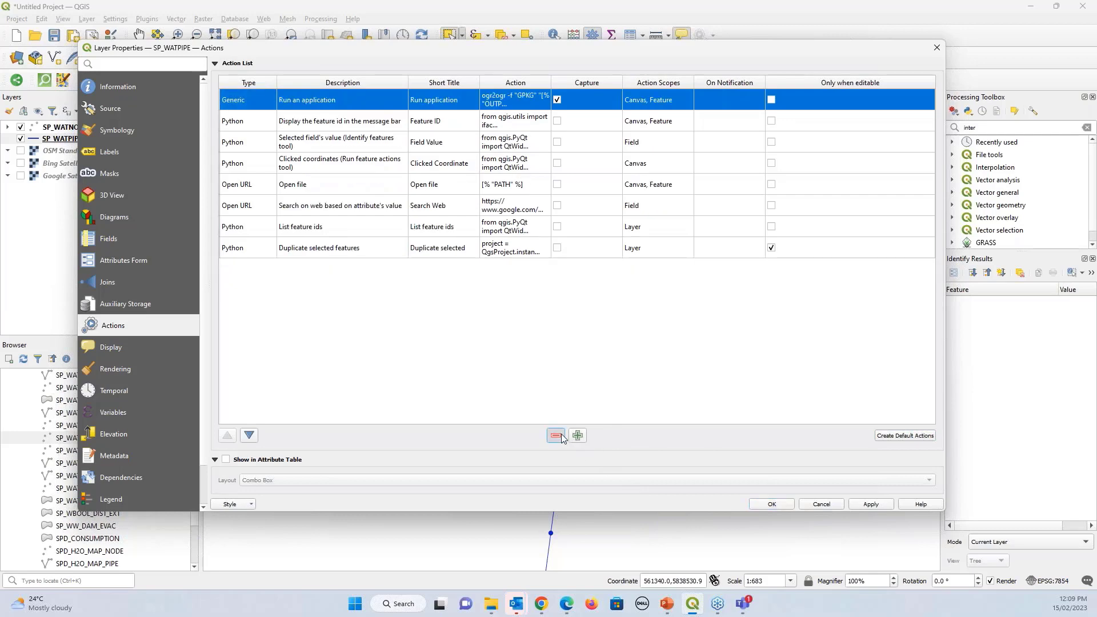
click(557, 437)
click(557, 437)
click(556, 437)
click(554, 437)
click(554, 437)
click(553, 438)
click(553, 437)
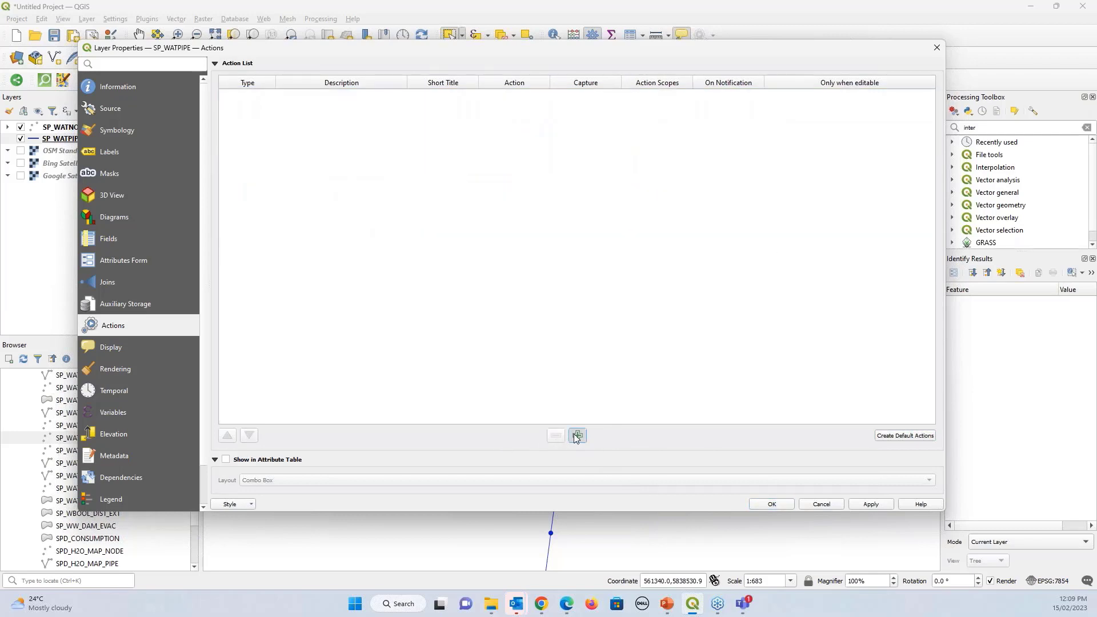
click(576, 436)
Make a new Open URL action with 'Open map in enlighten' as description and short name
click(394, 89)
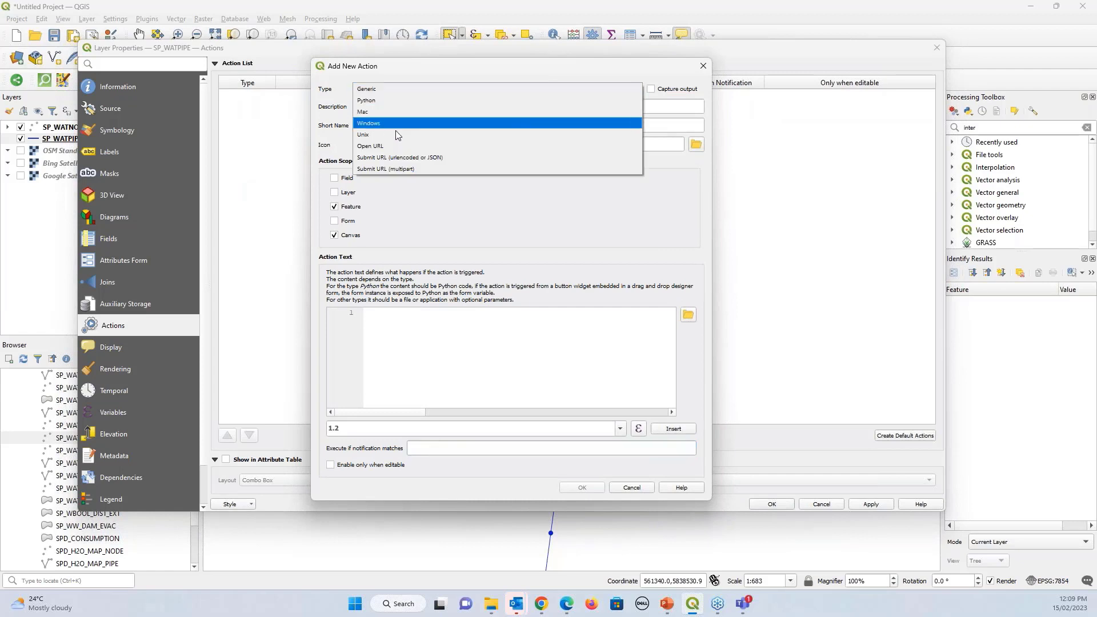
click(399, 146)
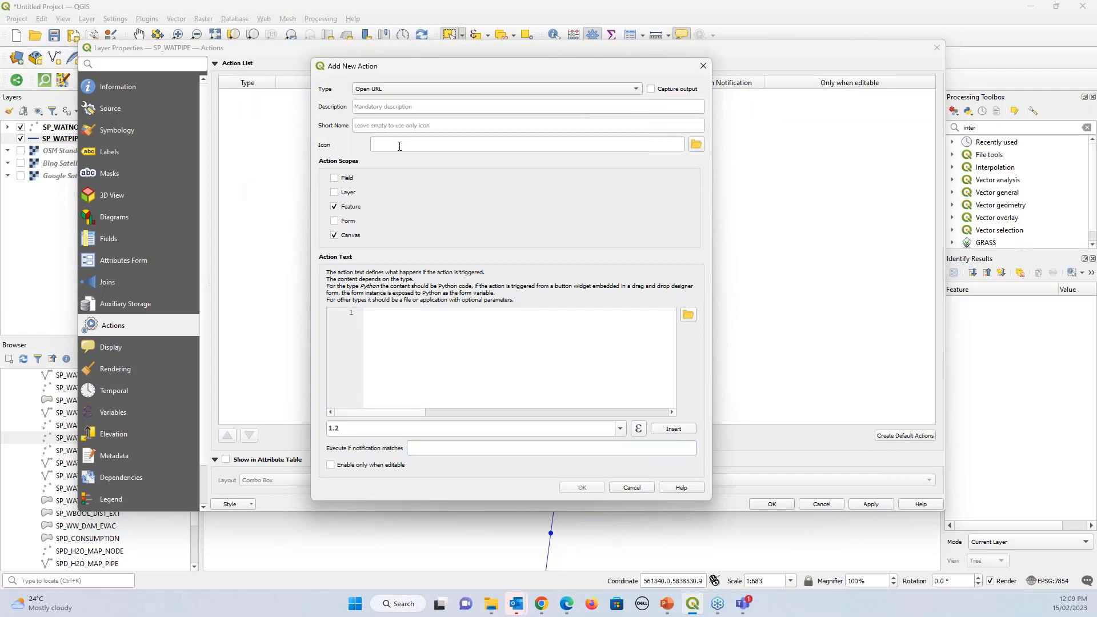
click(411, 108)
key(super+h)
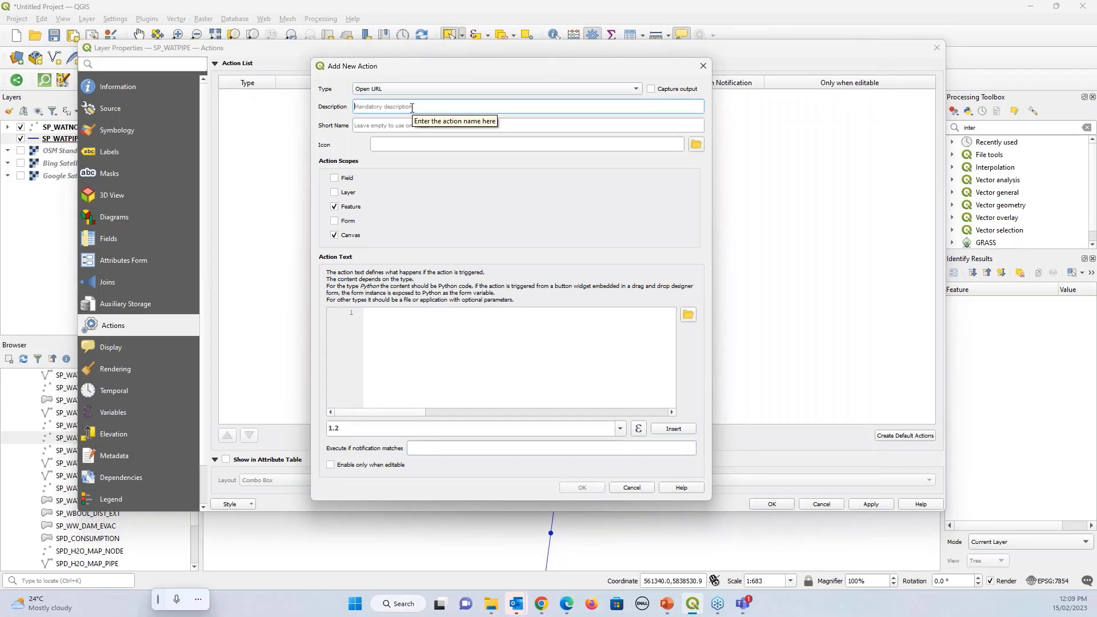
text(Open map in enlighten)
drag(412, 107, 348, 108)
key(ctrl+c)
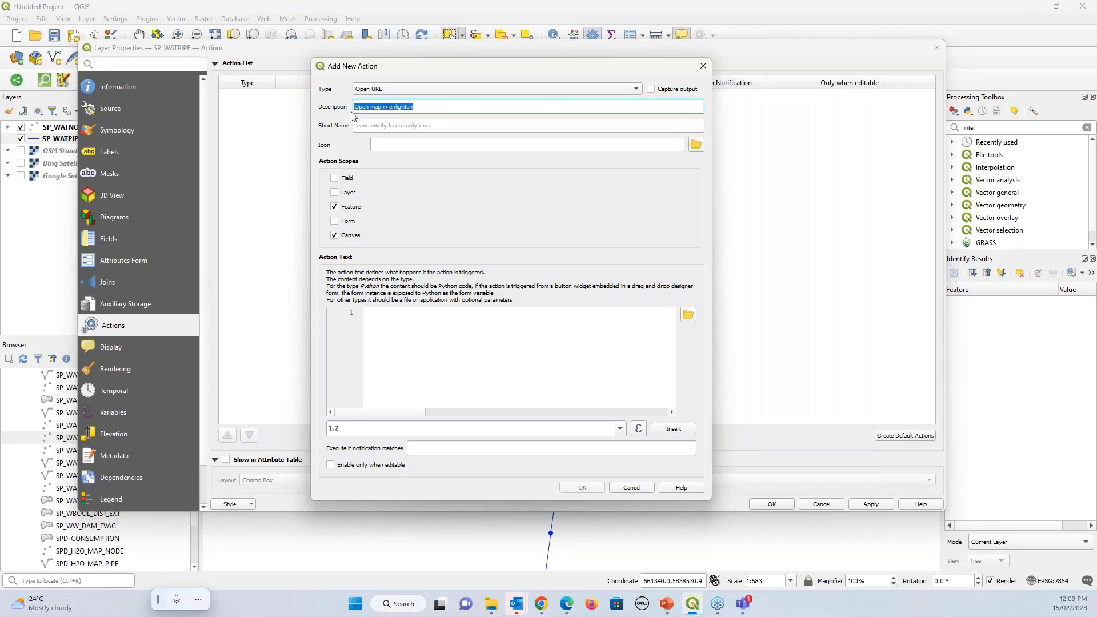
click(390, 125)
key(ctrl+v)
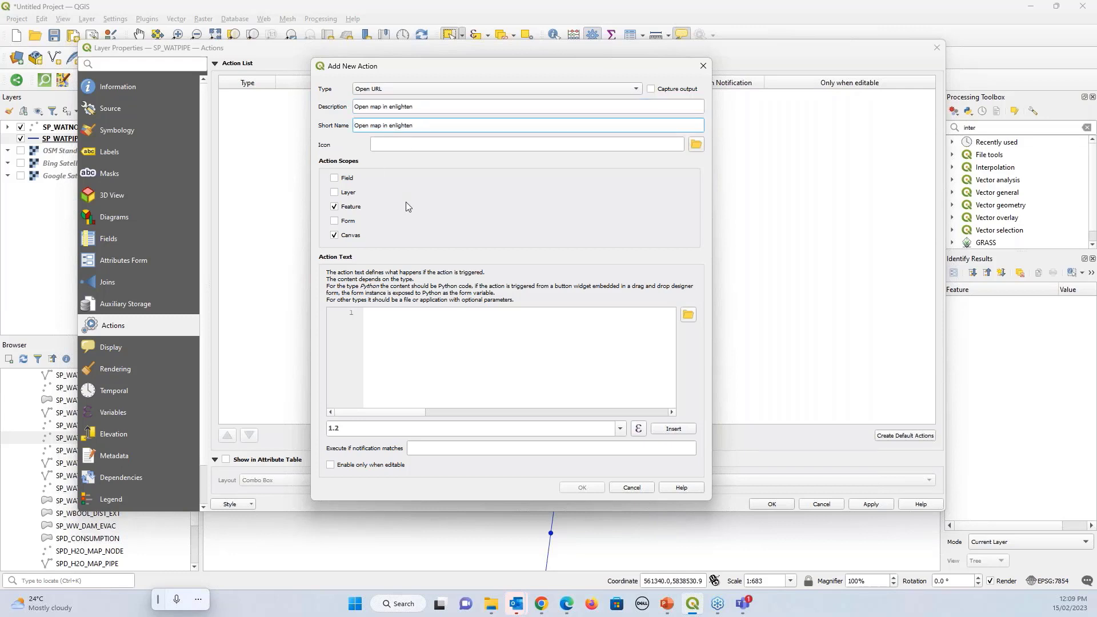
Limit the action's scope to Canvas only, then switch to the maximised PowerPoint presentation
click(453, 339)
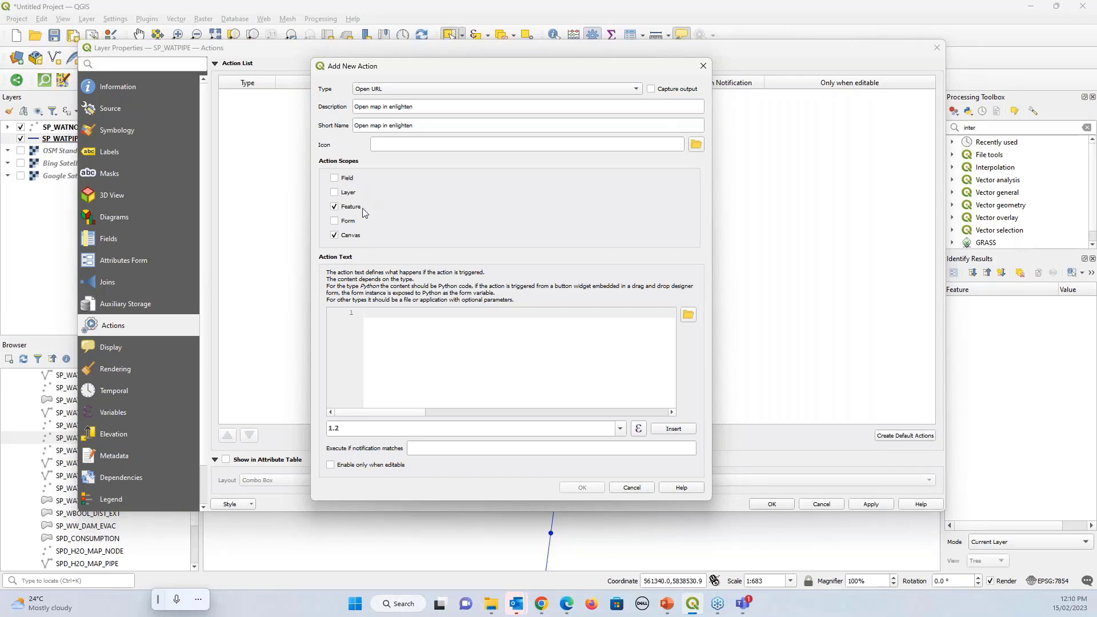
click(336, 193)
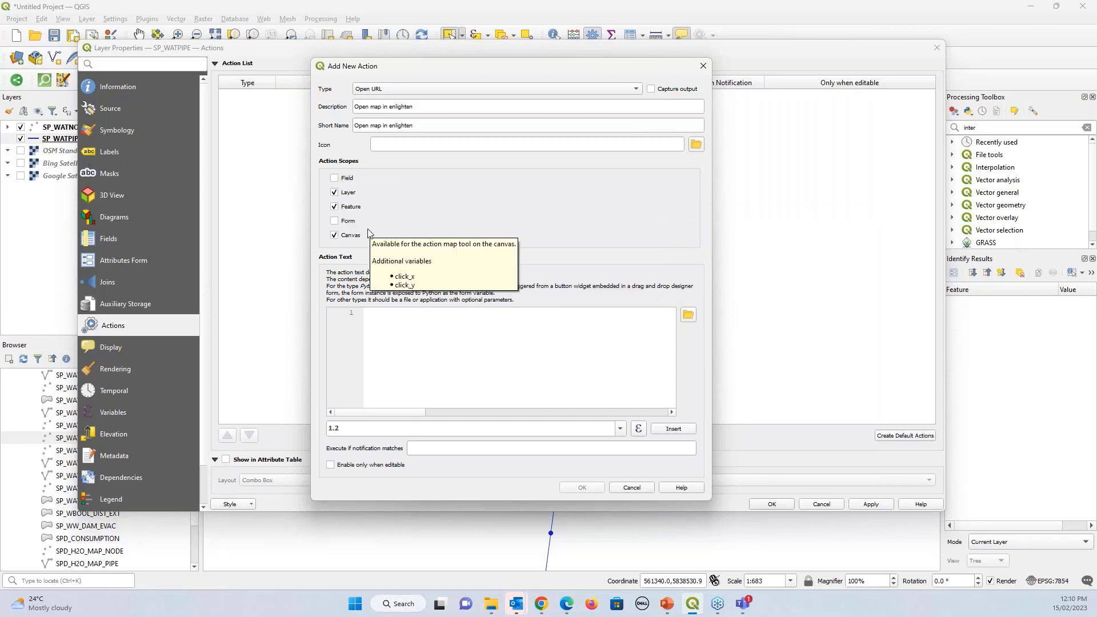
click(334, 193)
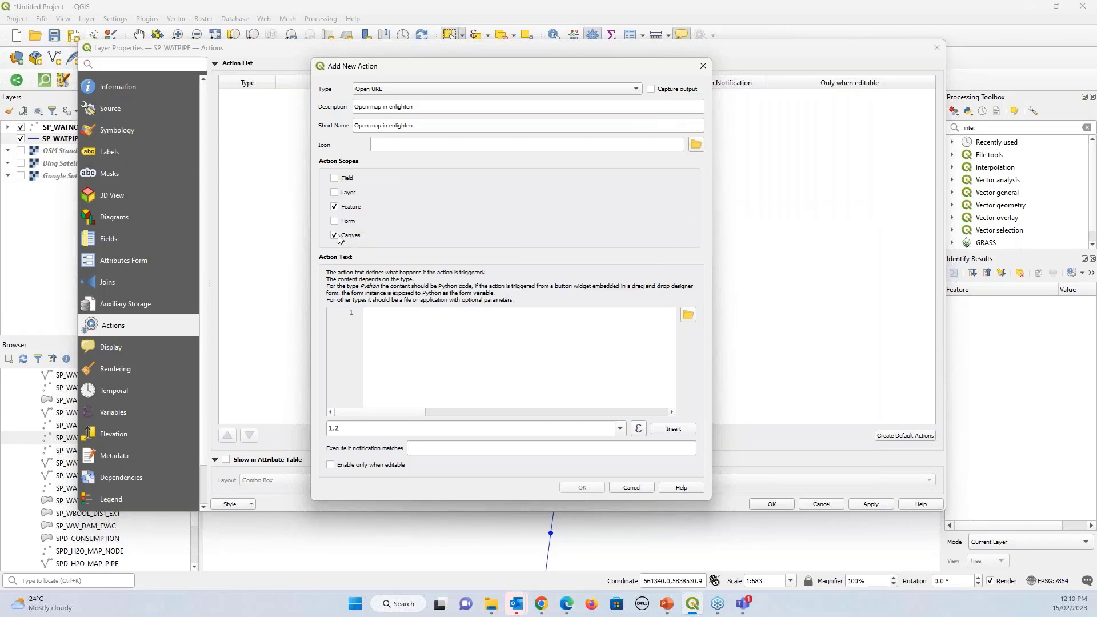
click(334, 207)
key(alt+Tab)
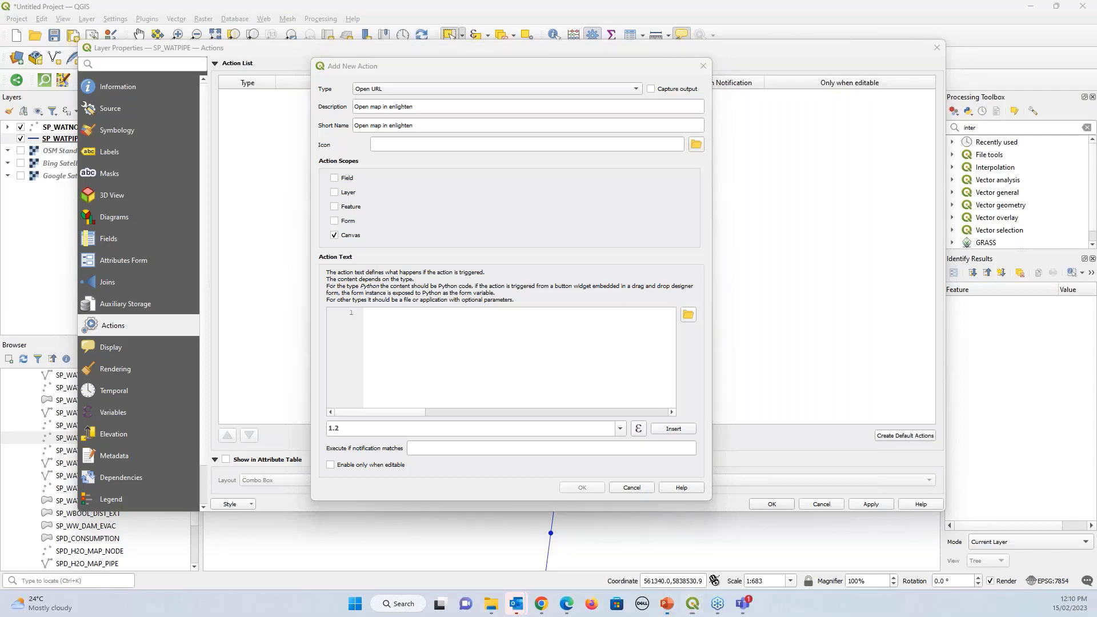
key(super+Up)
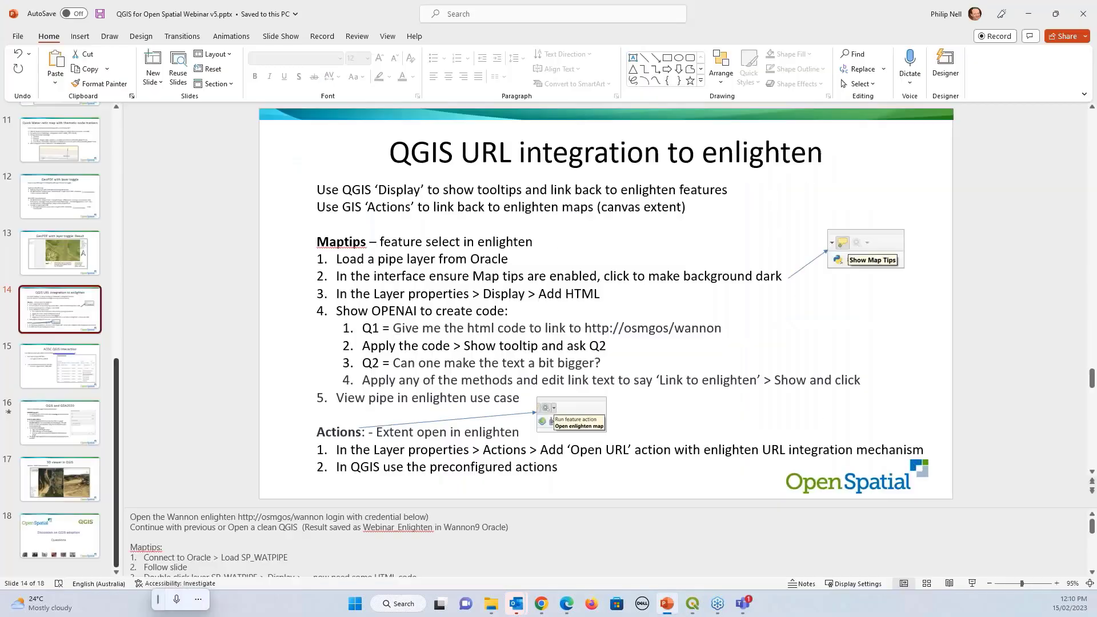
Drag the presentation window to the other monitor to reveal the QGIS action setup
drag(790, 7, 845, 0)
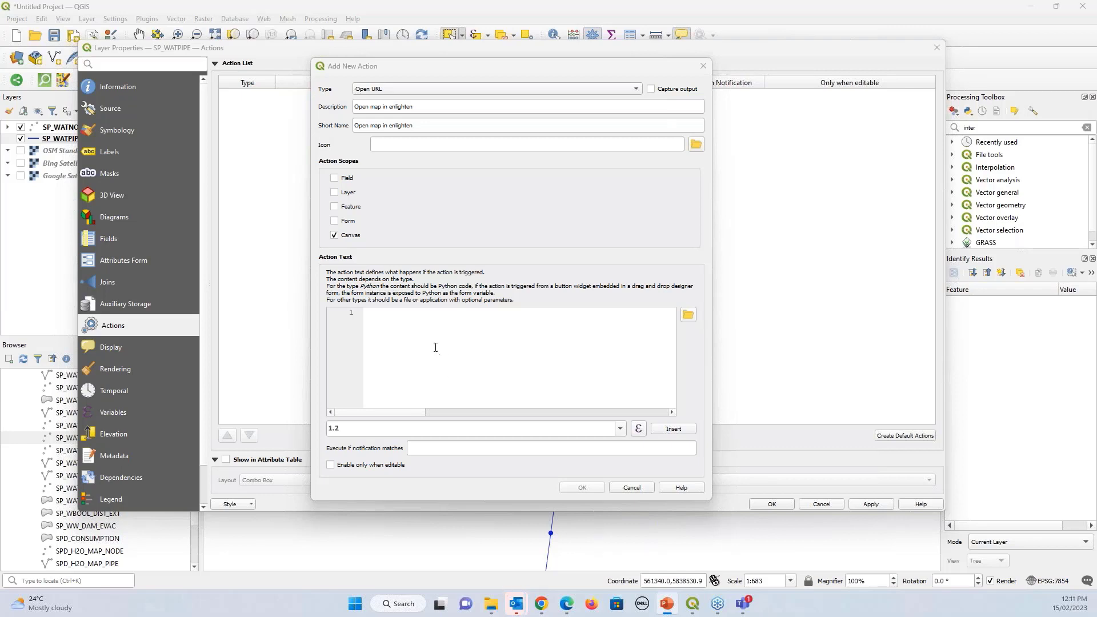
Paste the enlighten URL as the action text and add 'Open map in enlighten' to the list
click(451, 373)
key(ctrl+v)
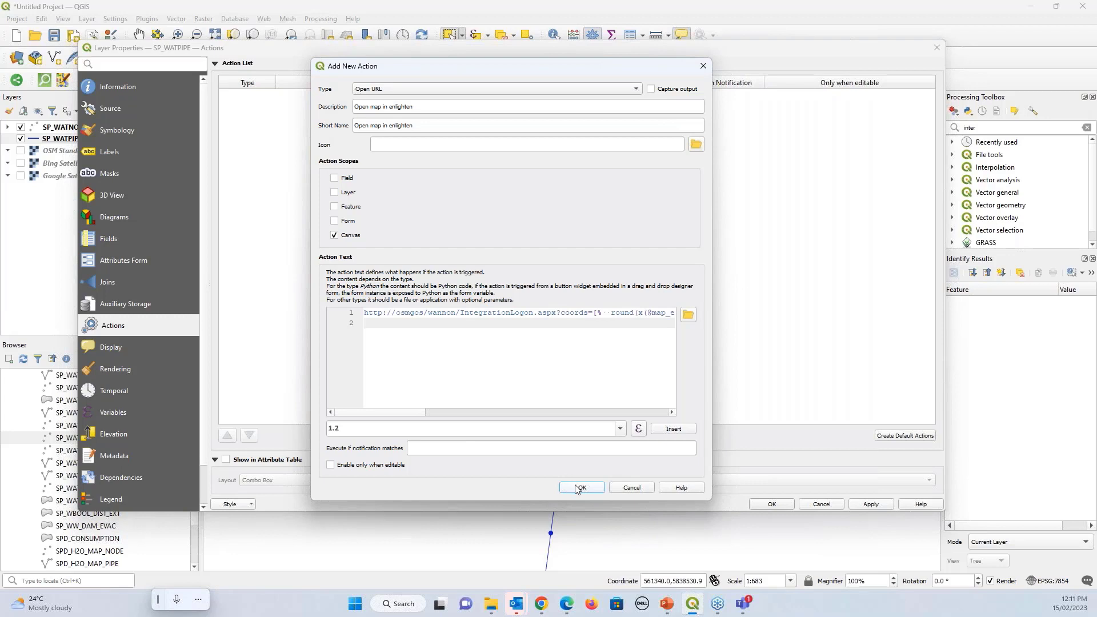
click(577, 489)
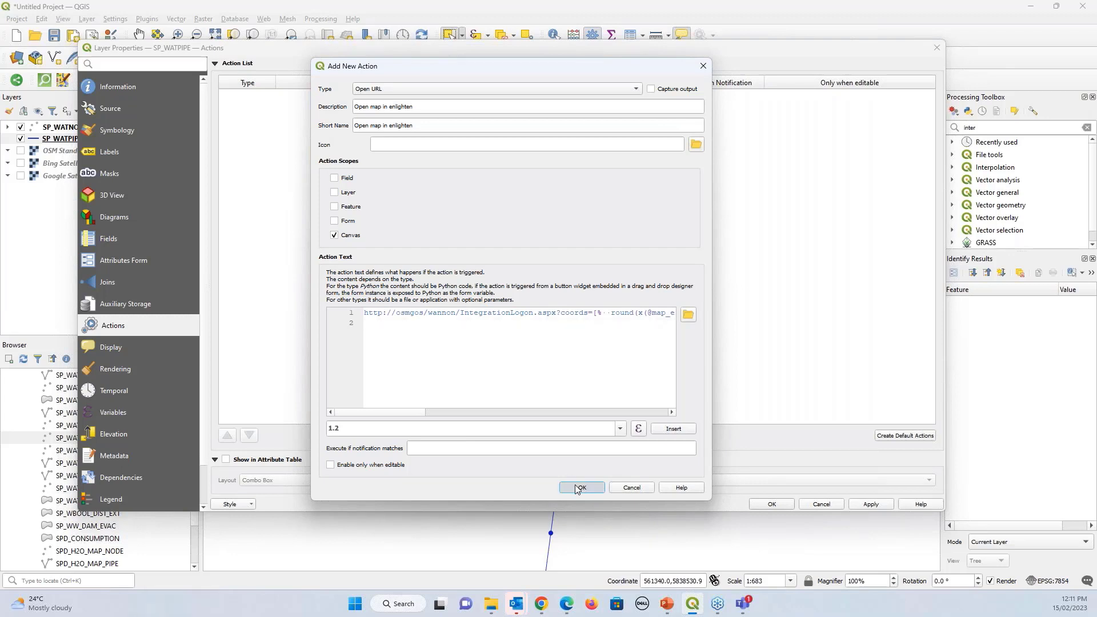
click(577, 488)
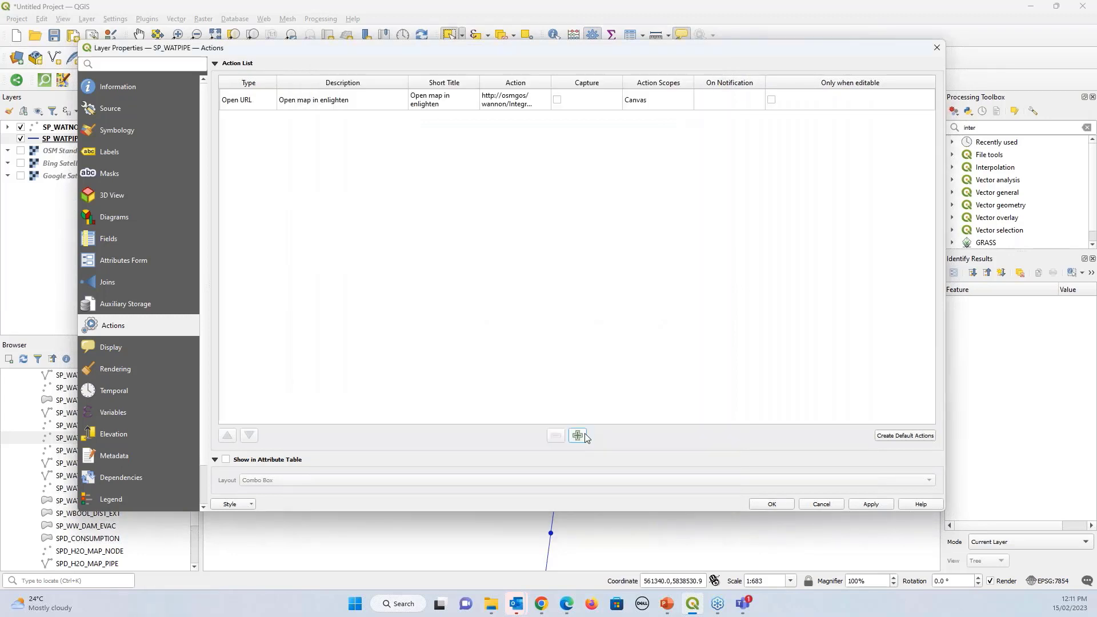
click(578, 435)
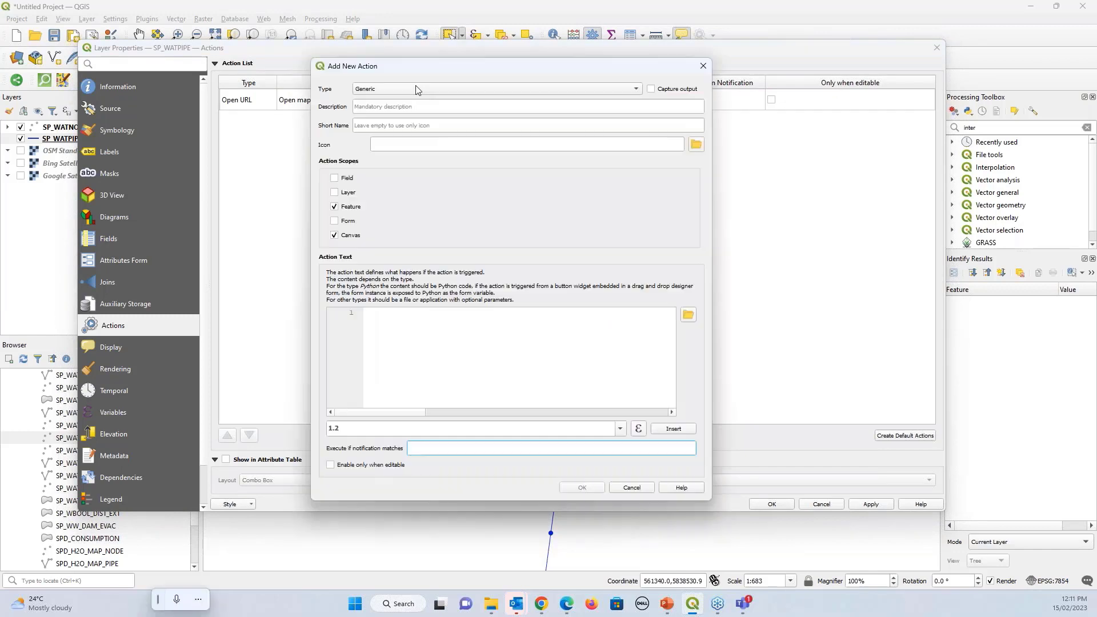
click(414, 89)
click(411, 144)
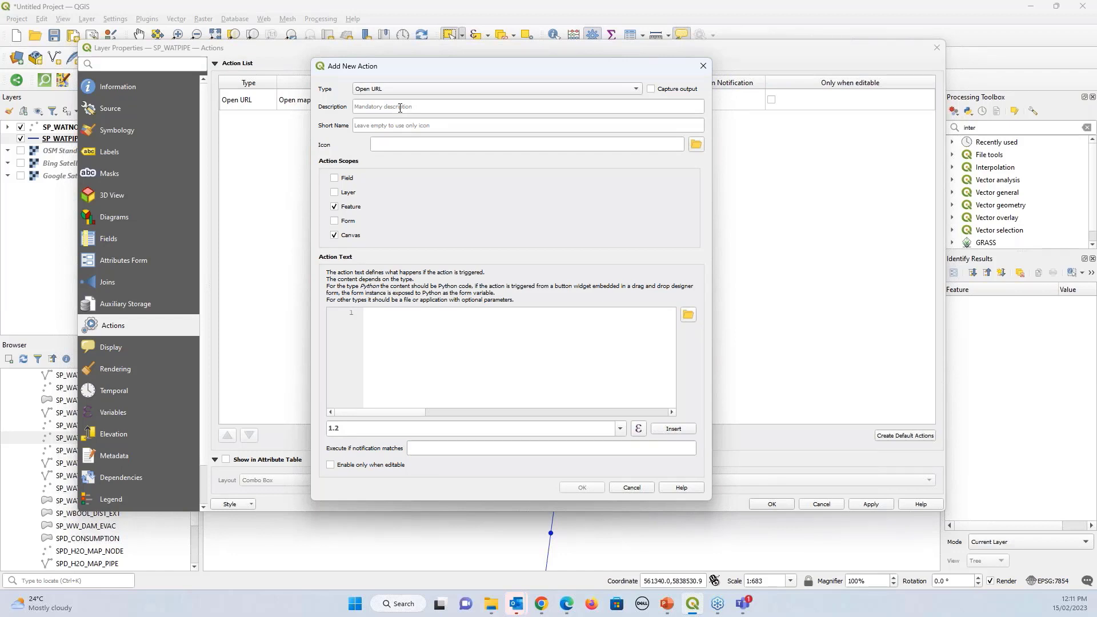
key(alt+Tab)
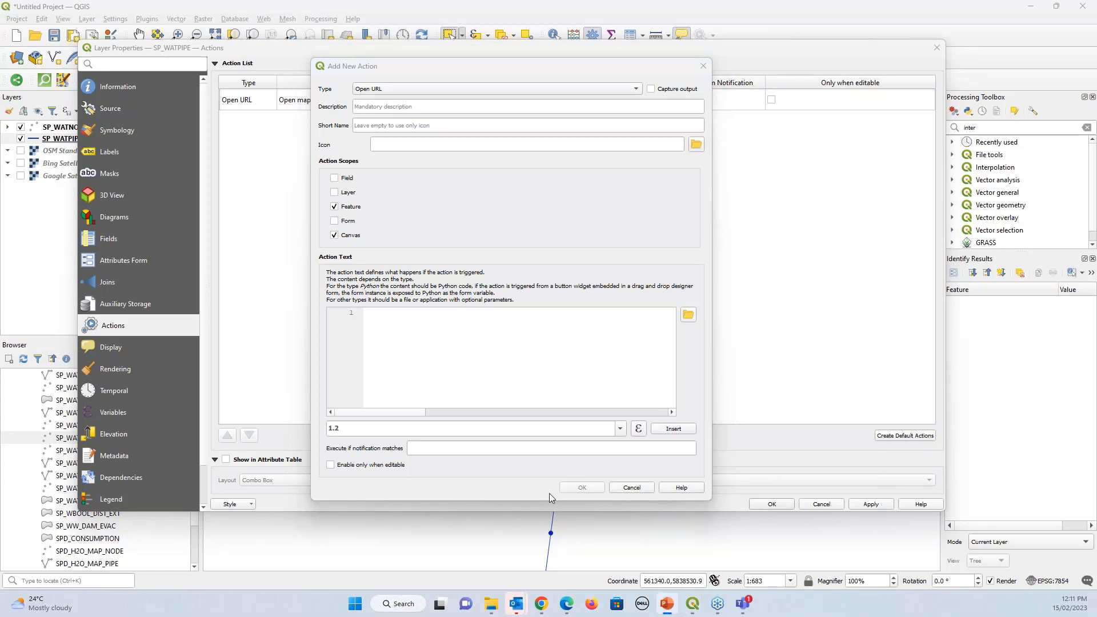
click(335, 206)
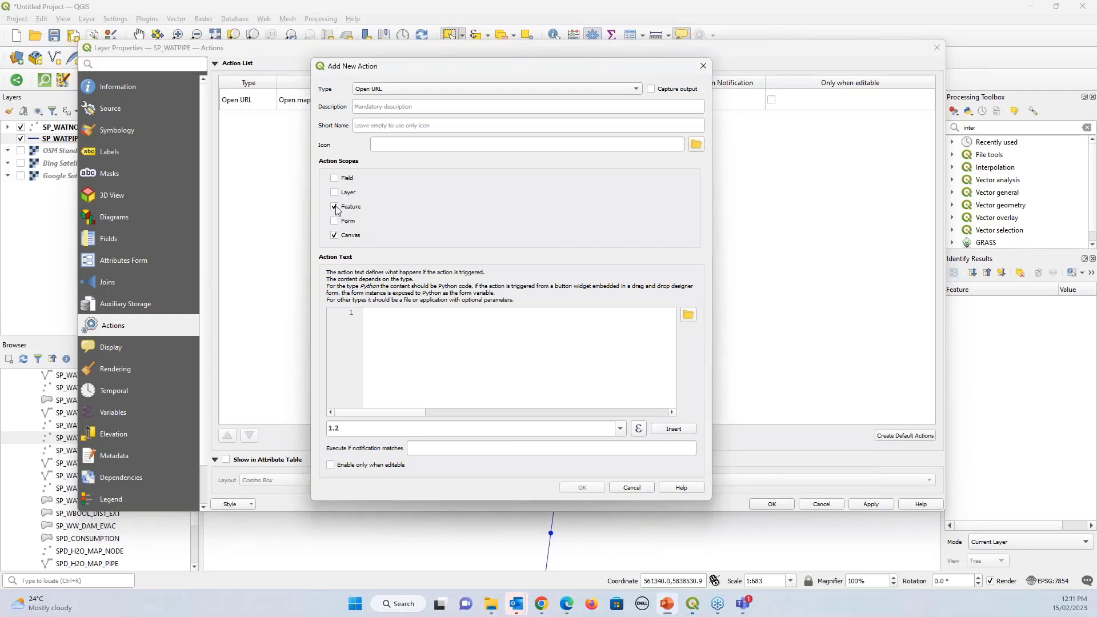
click(411, 337)
key(ctrl+v)
key(Return)
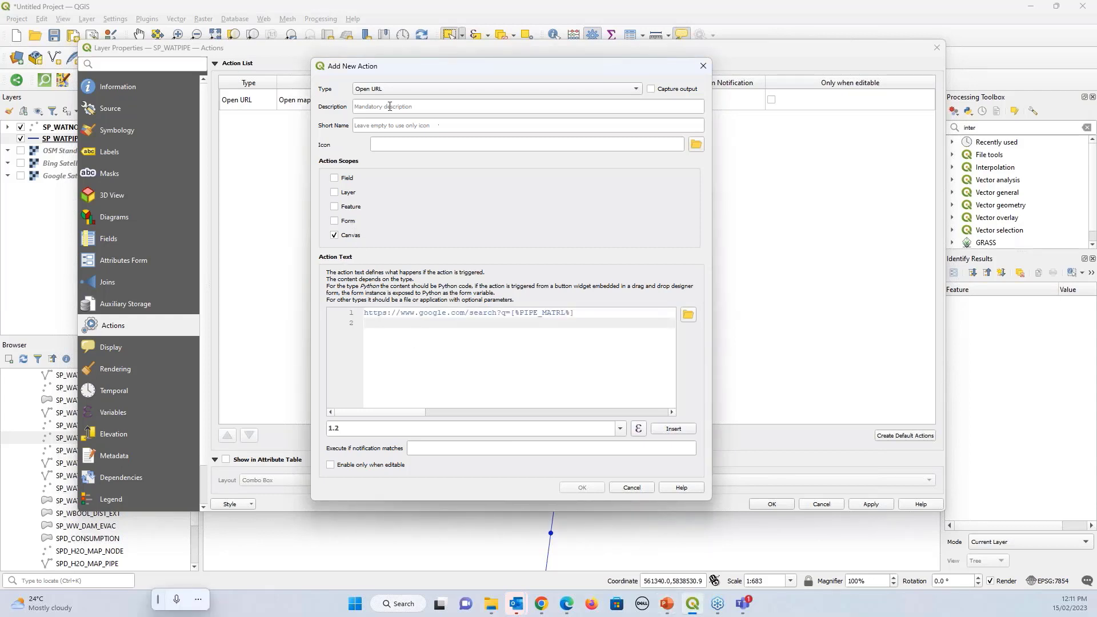
Name it 'Search Google on material' for description and short name, and confirm
click(390, 107)
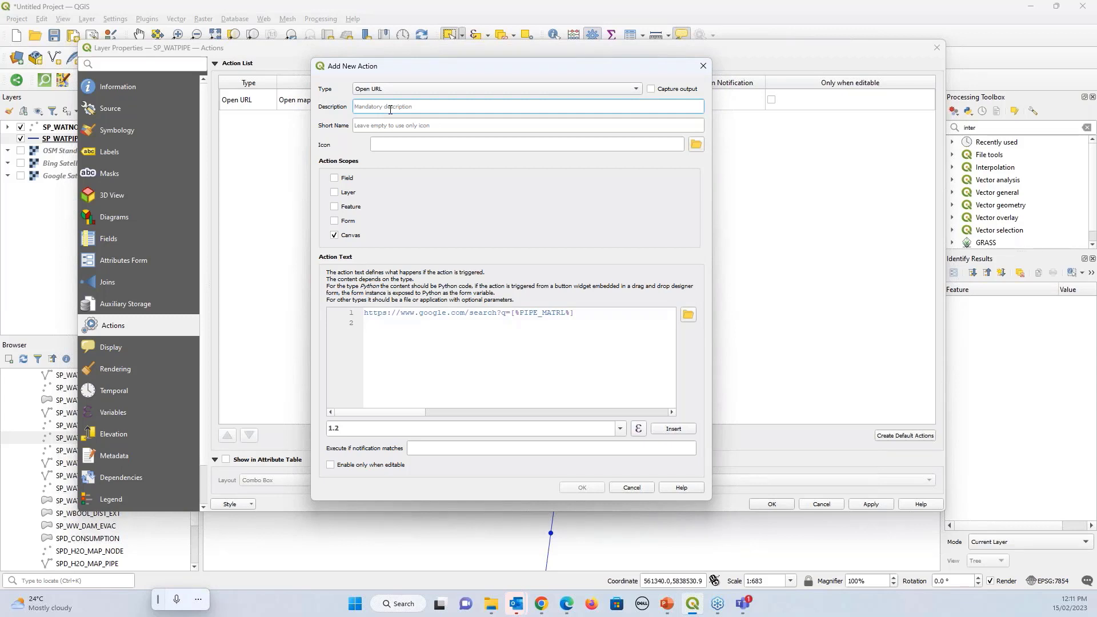
text(Search Google on material)
drag(438, 106, 353, 107)
click(432, 127)
key(ctrl+v)
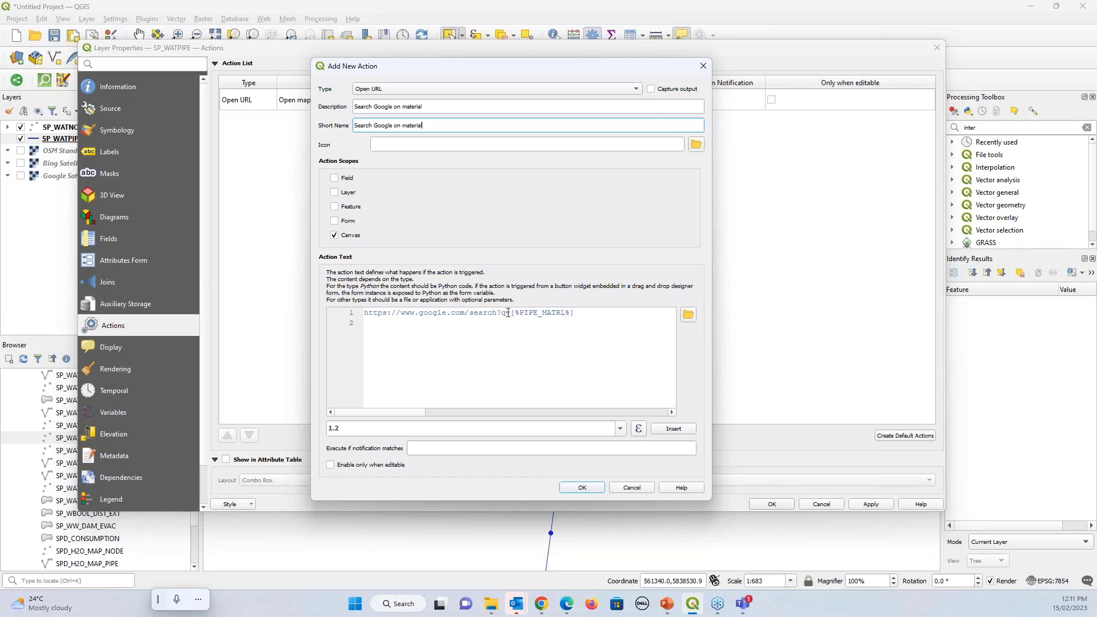
drag(512, 313, 579, 312)
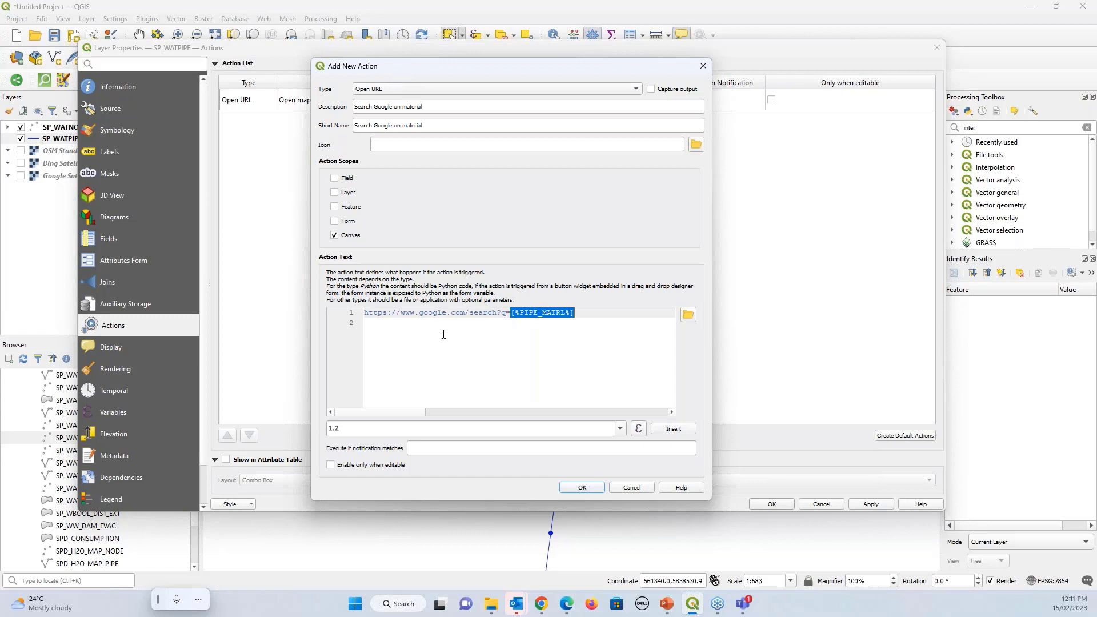
click(582, 489)
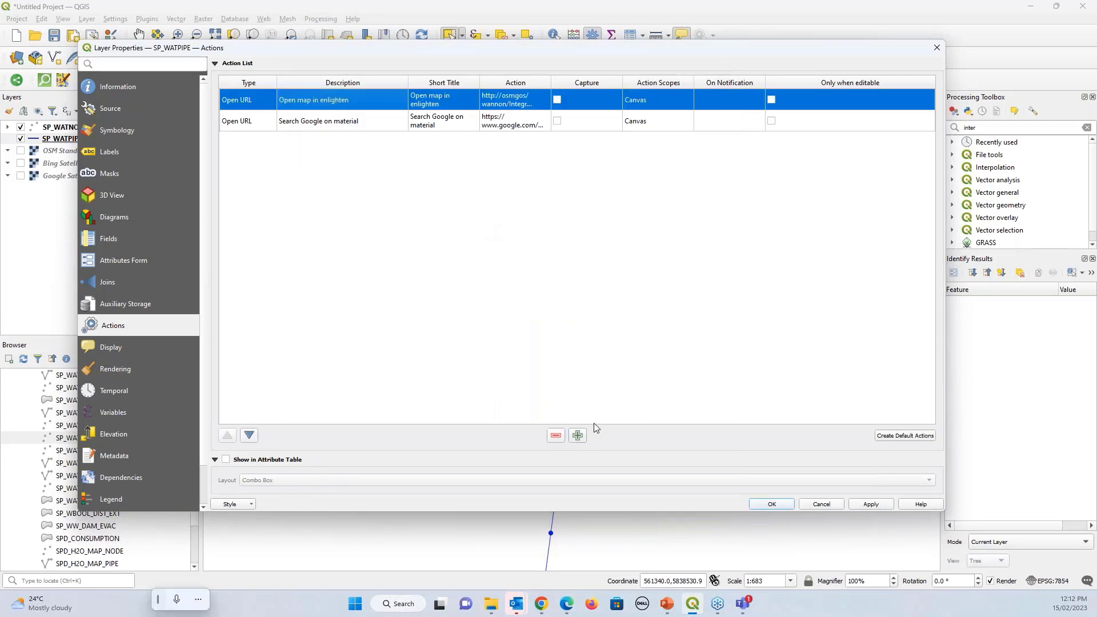
double_click(455, 103)
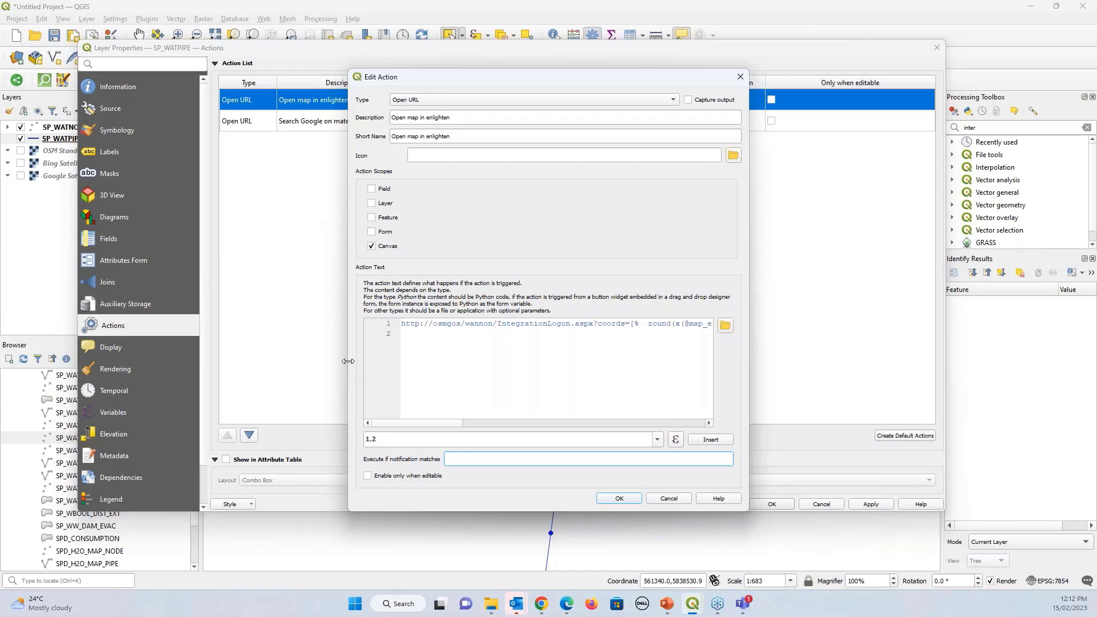
drag(348, 360, 96, 114)
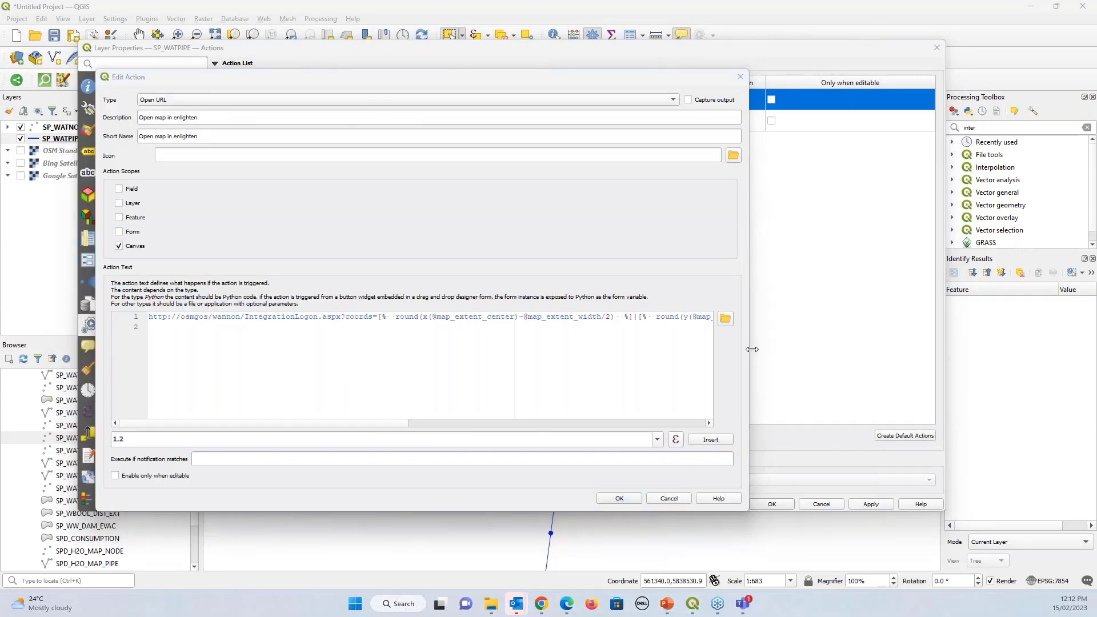
drag(749, 349, 1056, 349)
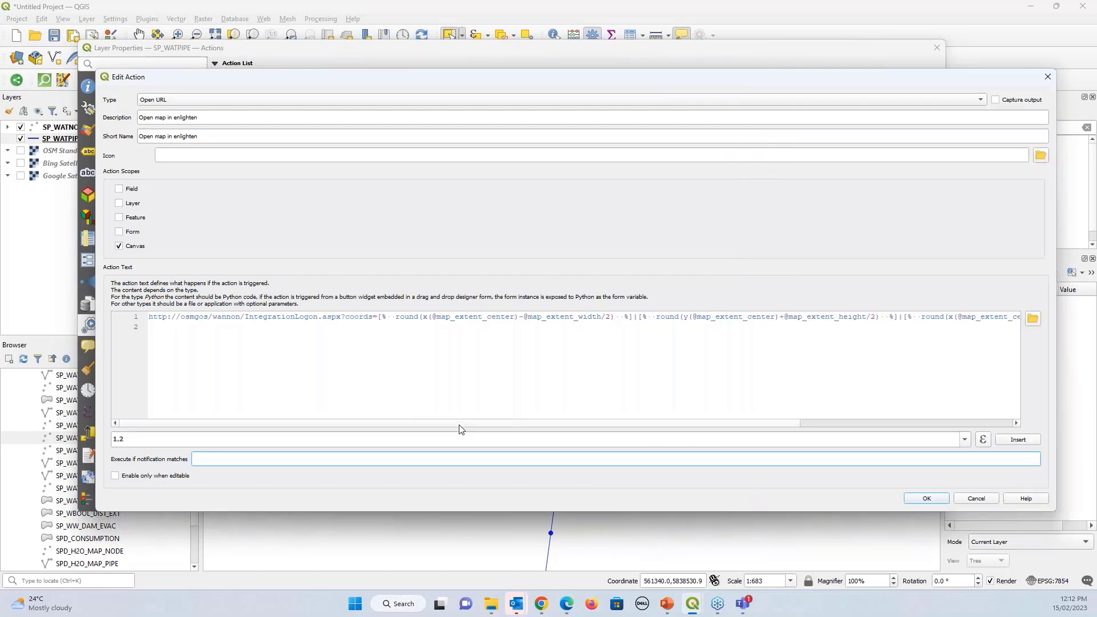
scroll(459, 425, right, 2)
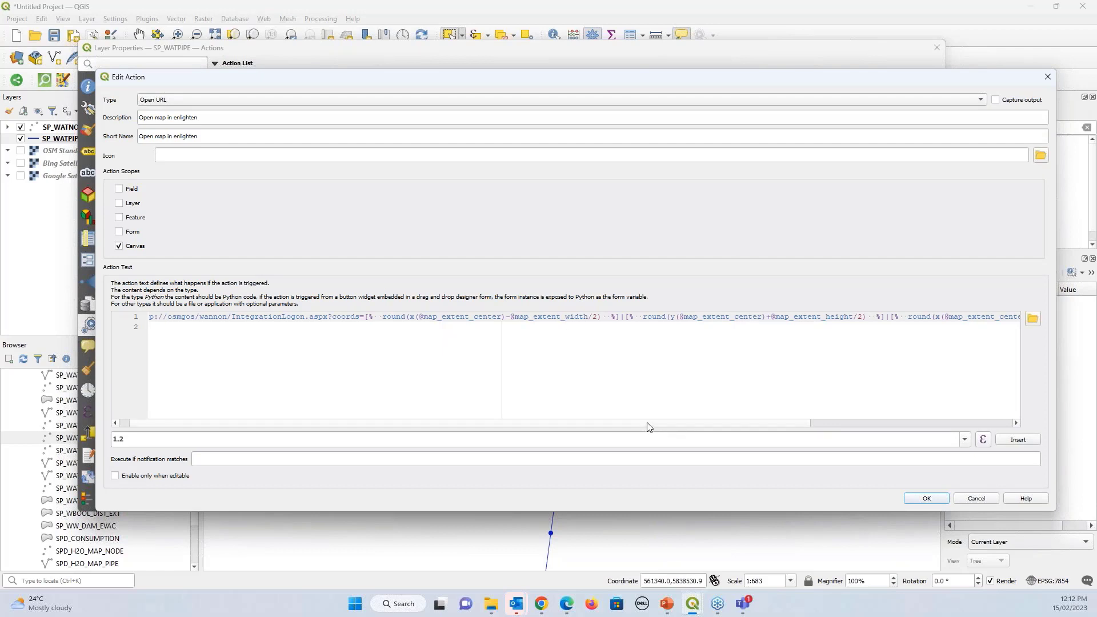
drag(648, 426, 598, 438)
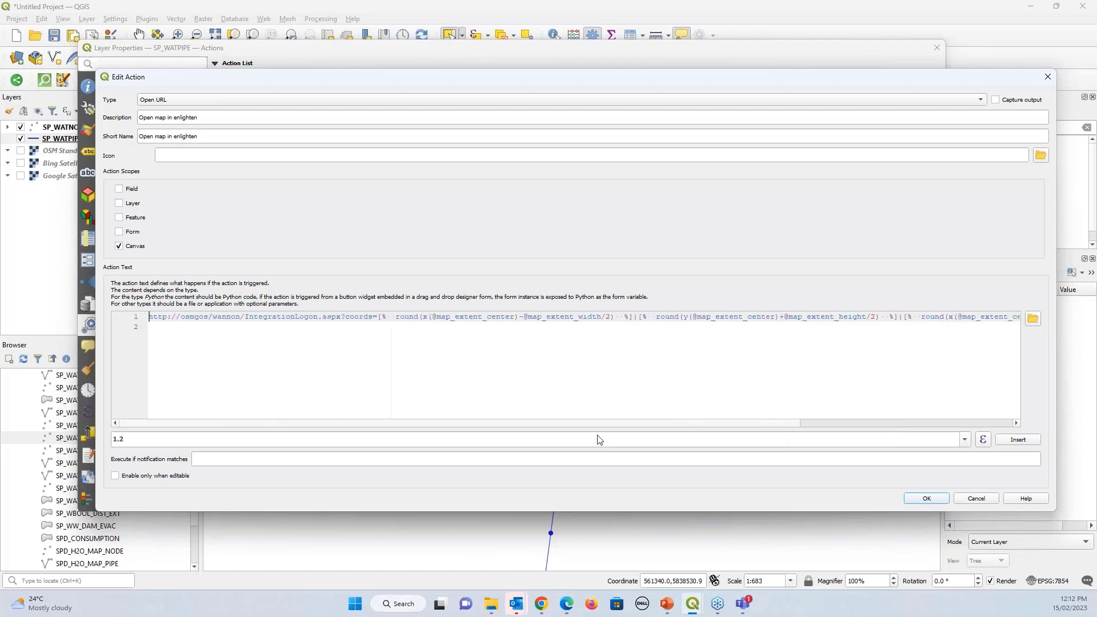
click(921, 499)
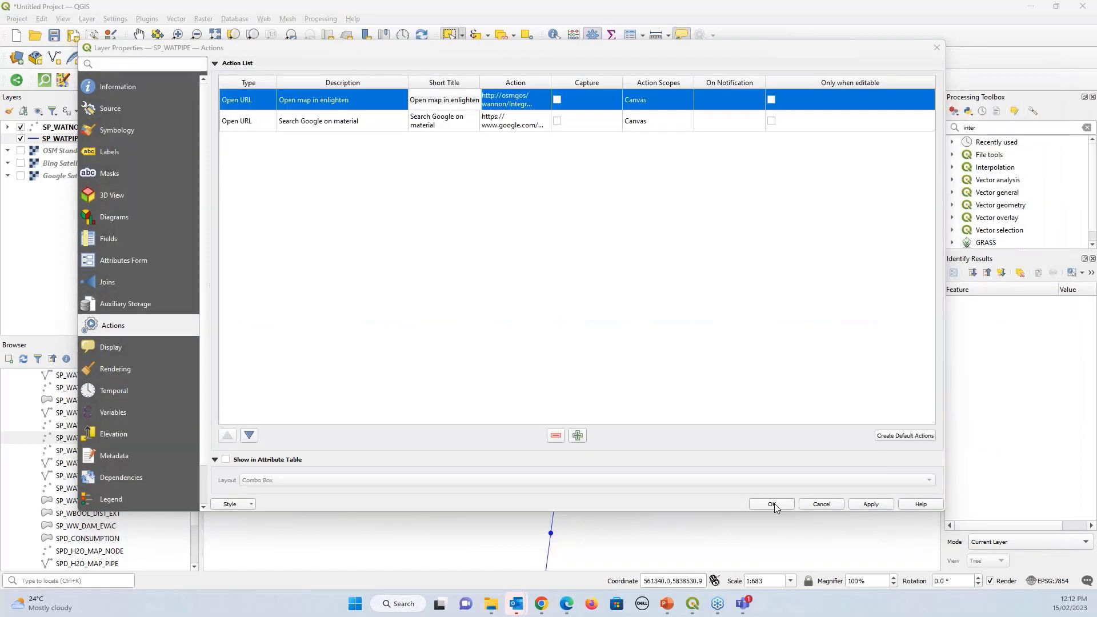
Close Layer Properties and run 'Open map in enlighten' on the zoomed-out, centred pipe network
click(772, 504)
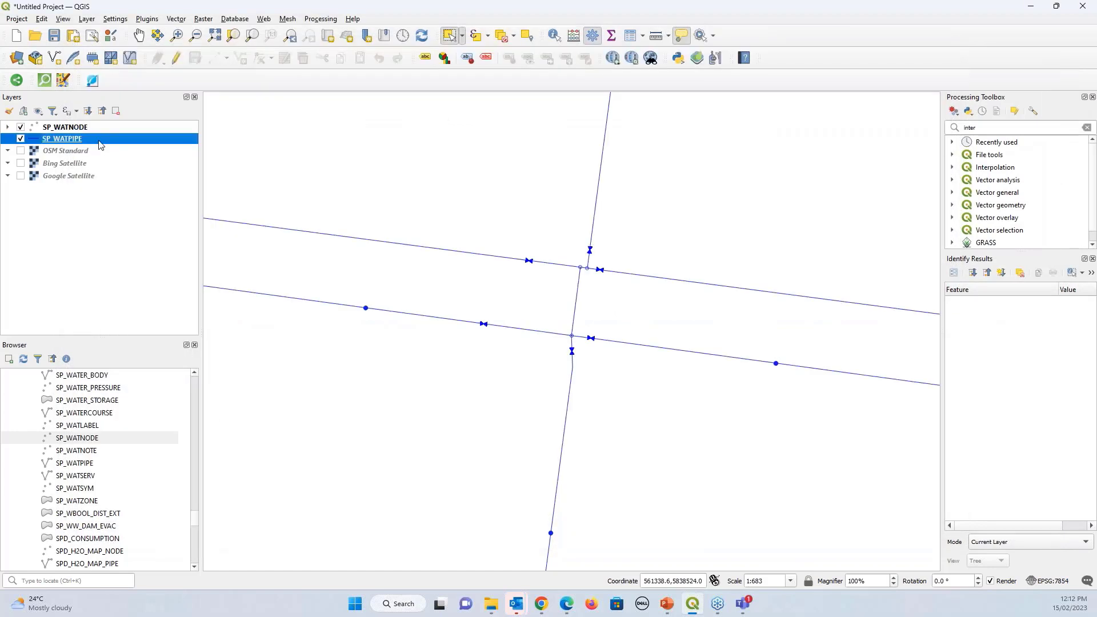
click(712, 37)
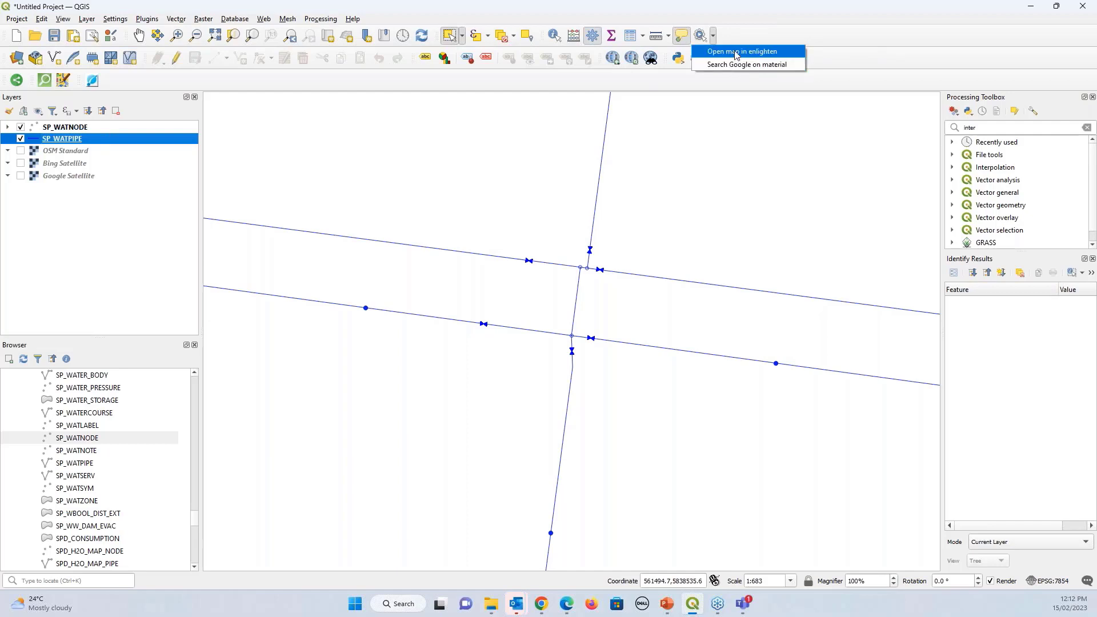
click(736, 52)
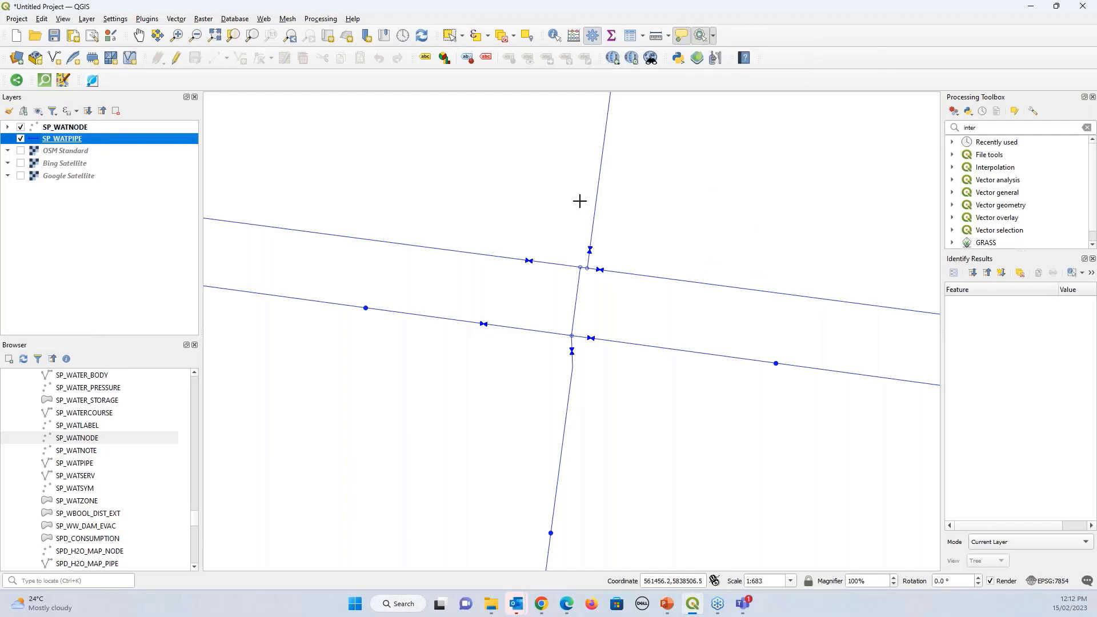
scroll(642, 269, down, 3)
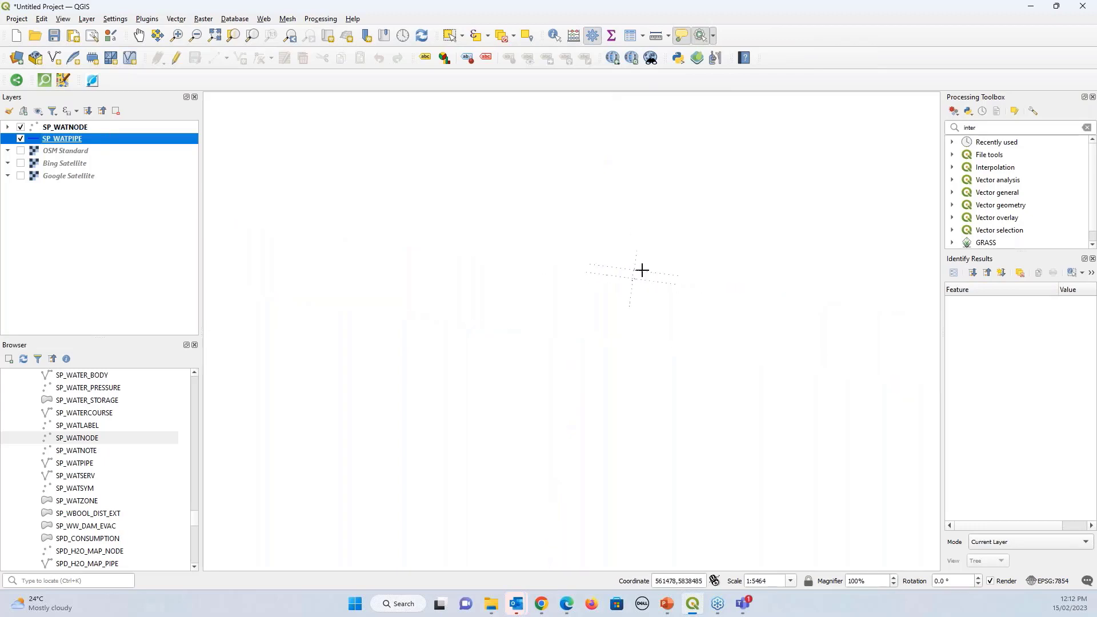
drag(528, 387, 623, 306)
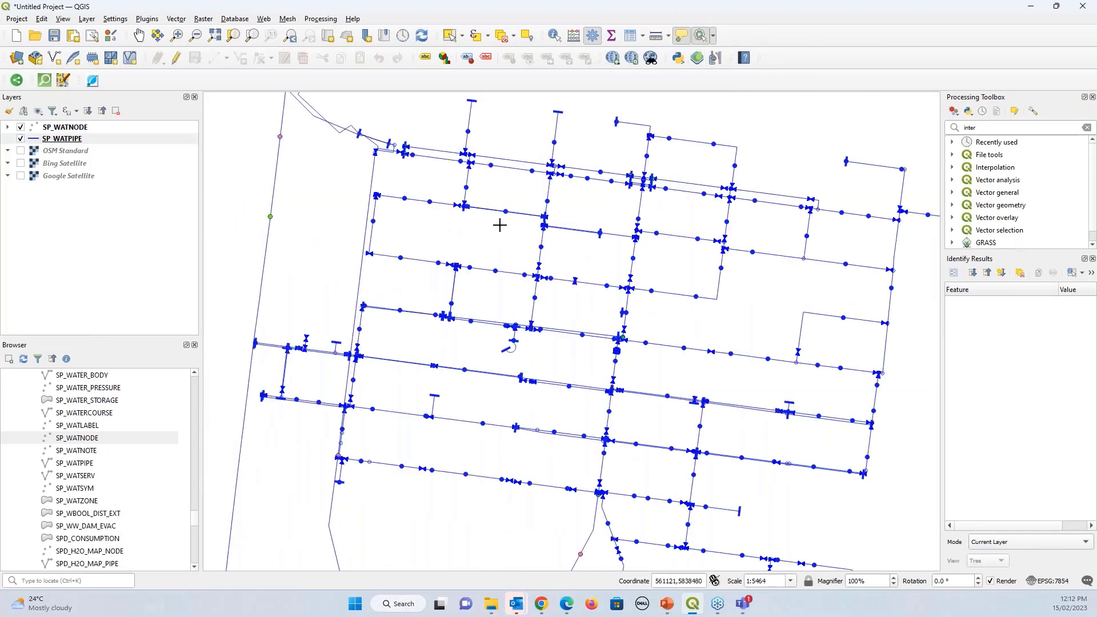
click(713, 35)
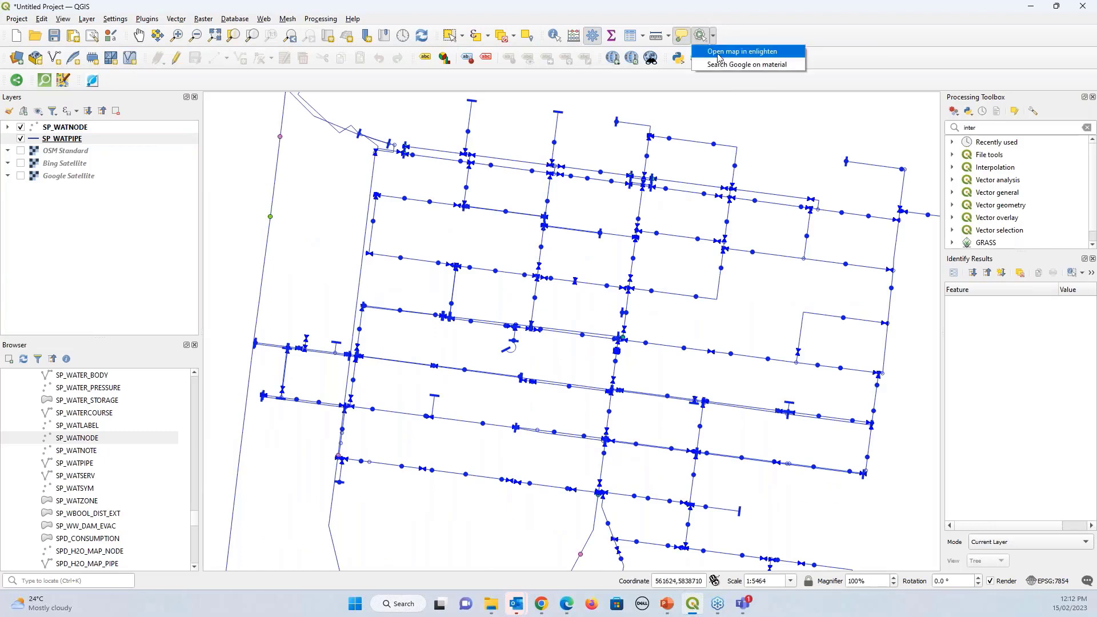
click(718, 52)
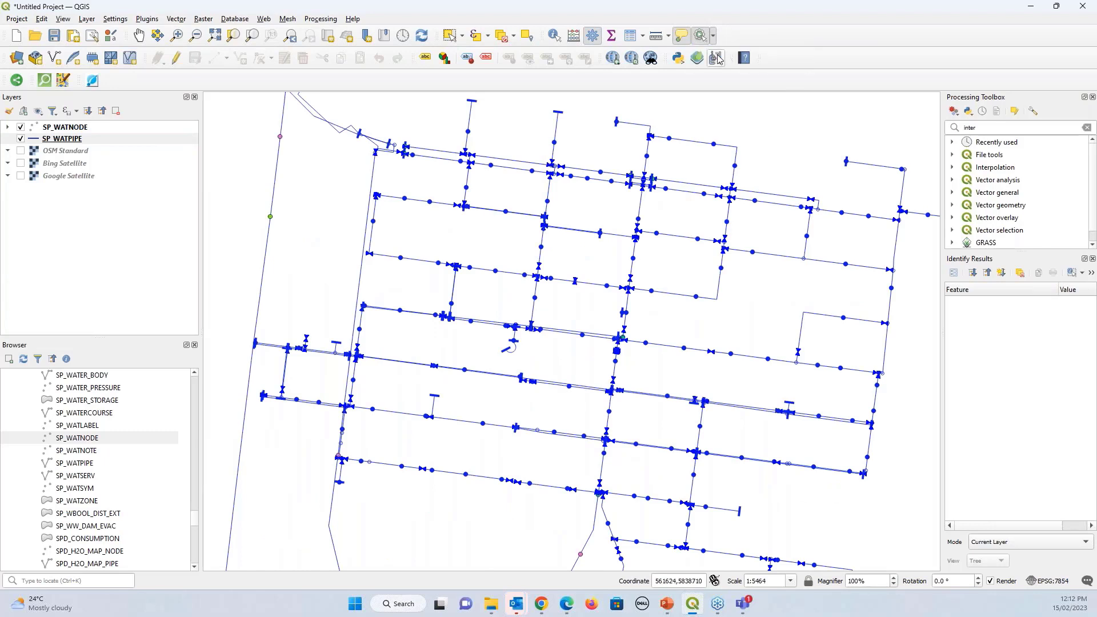
click(640, 204)
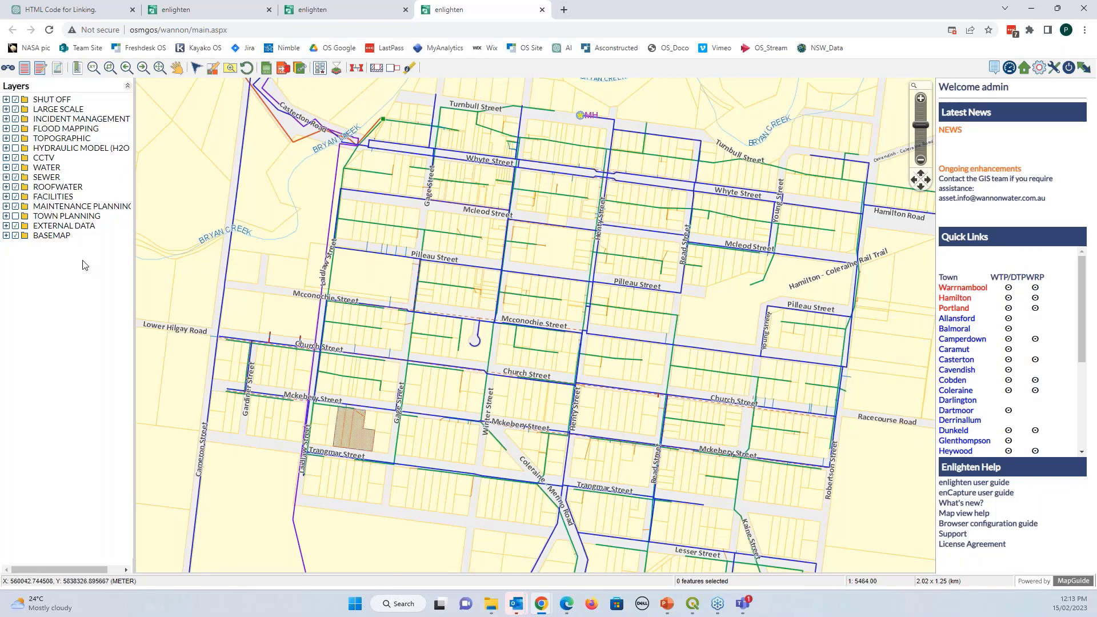
Compare the enlighten map around Pilleau Street, then minimise the browser to return to QGIS
mouse_move(630, 287)
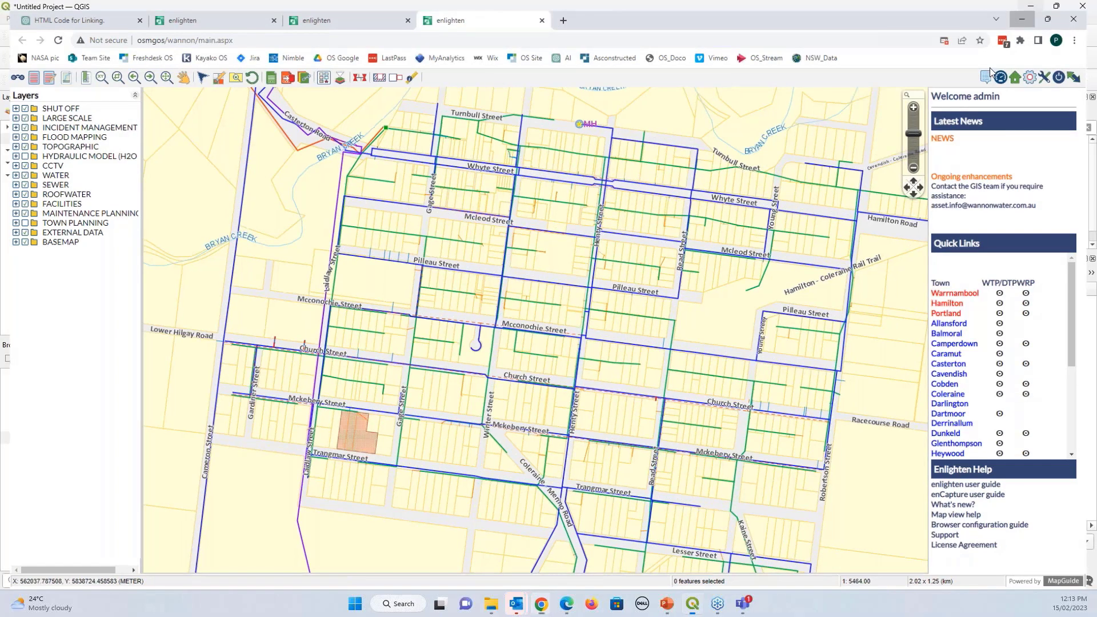
click(1030, 9)
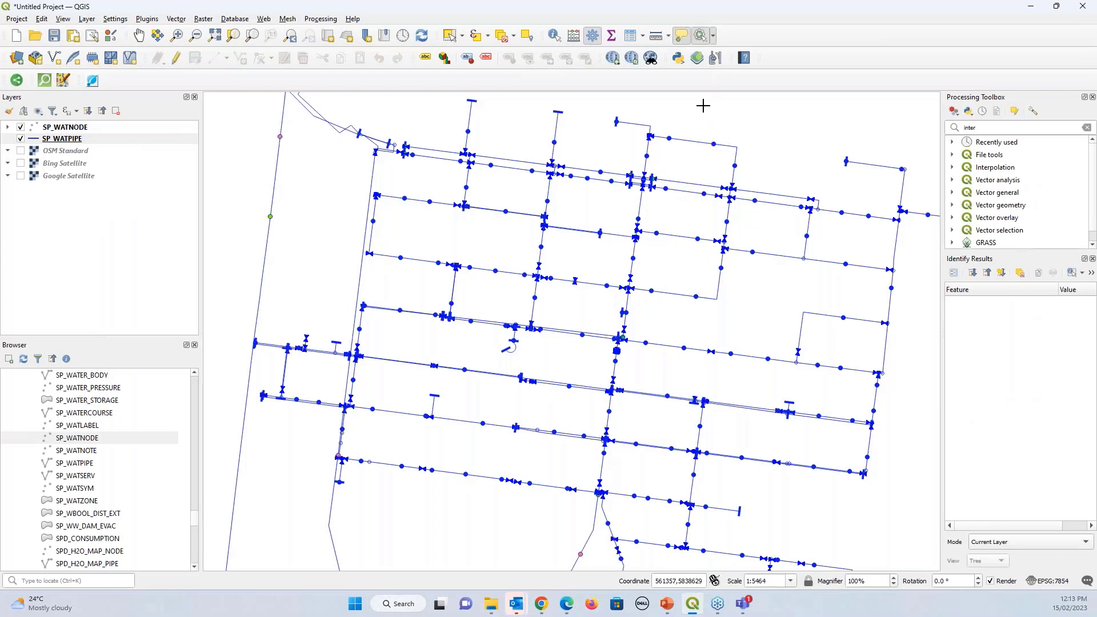
Run 'Search Google on material' on a pipe to search Google for its material, AC
click(712, 37)
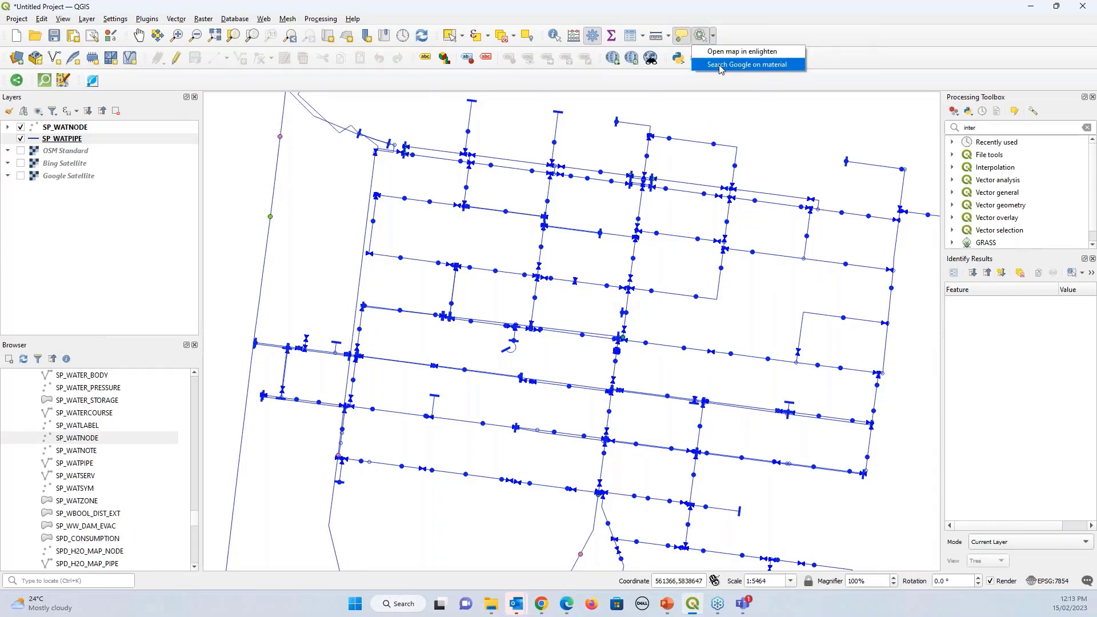
click(720, 65)
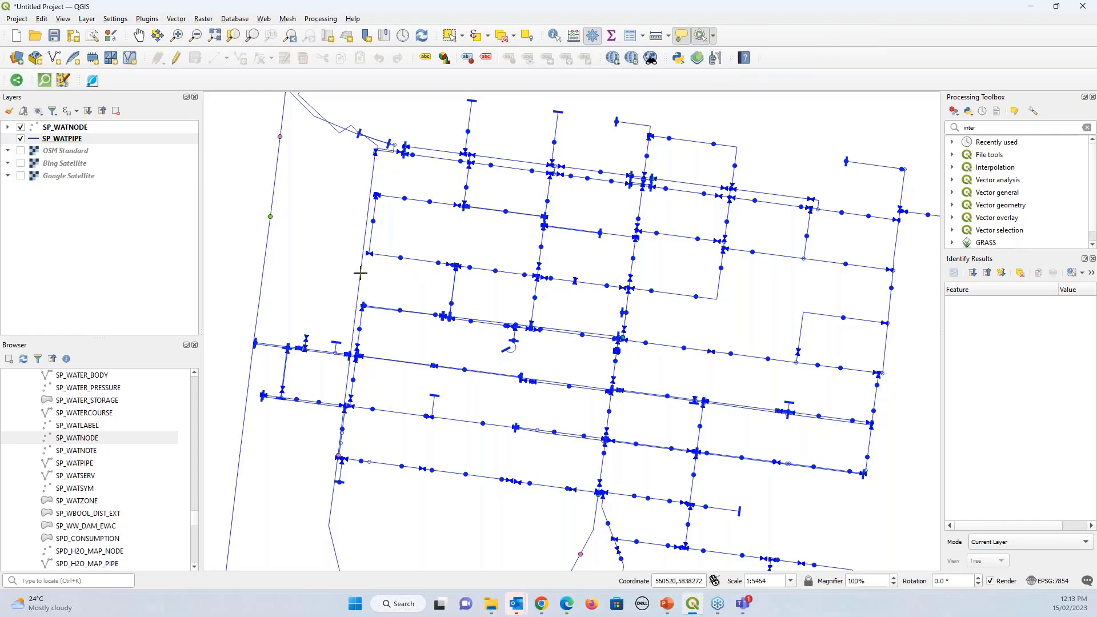
click(359, 272)
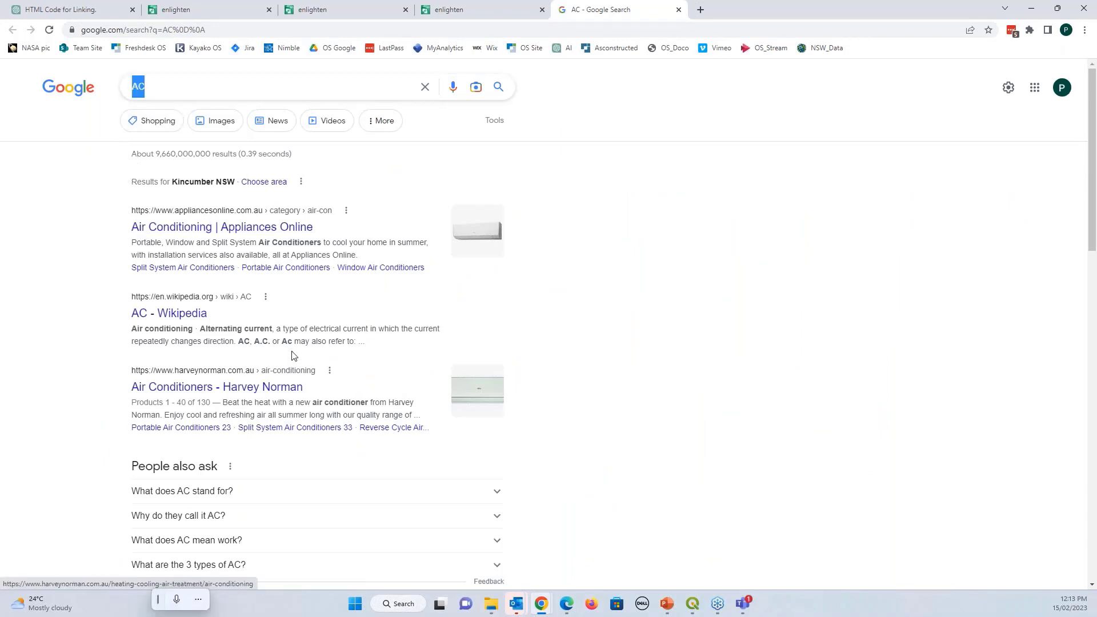
Skim the Google results for AC, then switch back to the QGIS map
scroll(294, 355, down, 9)
scroll(293, 356, up, 8)
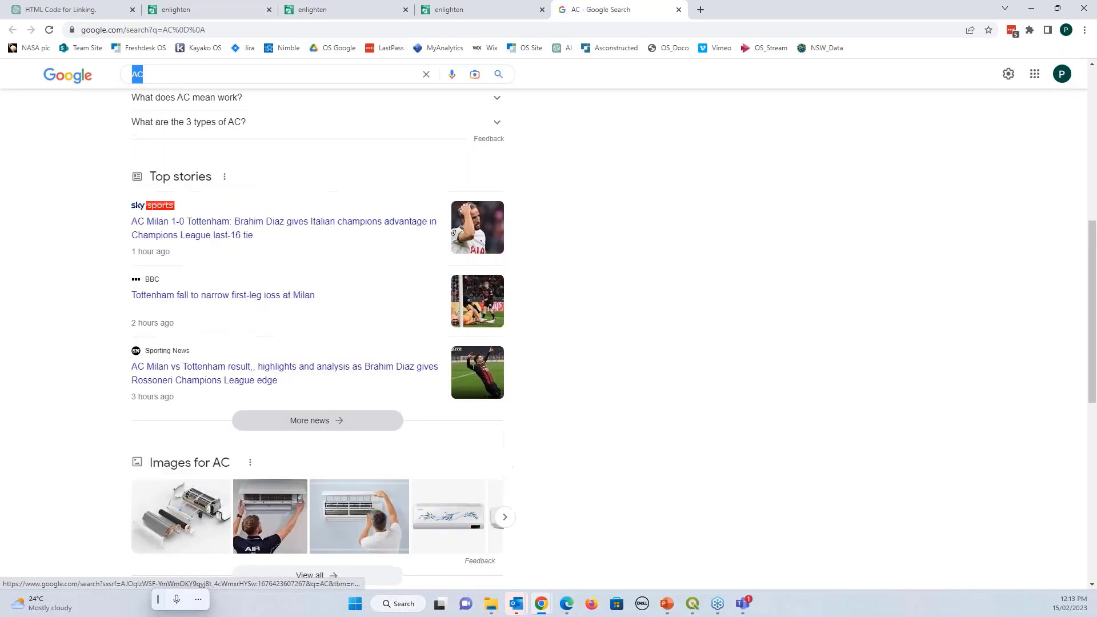
scroll(294, 355, up, 1)
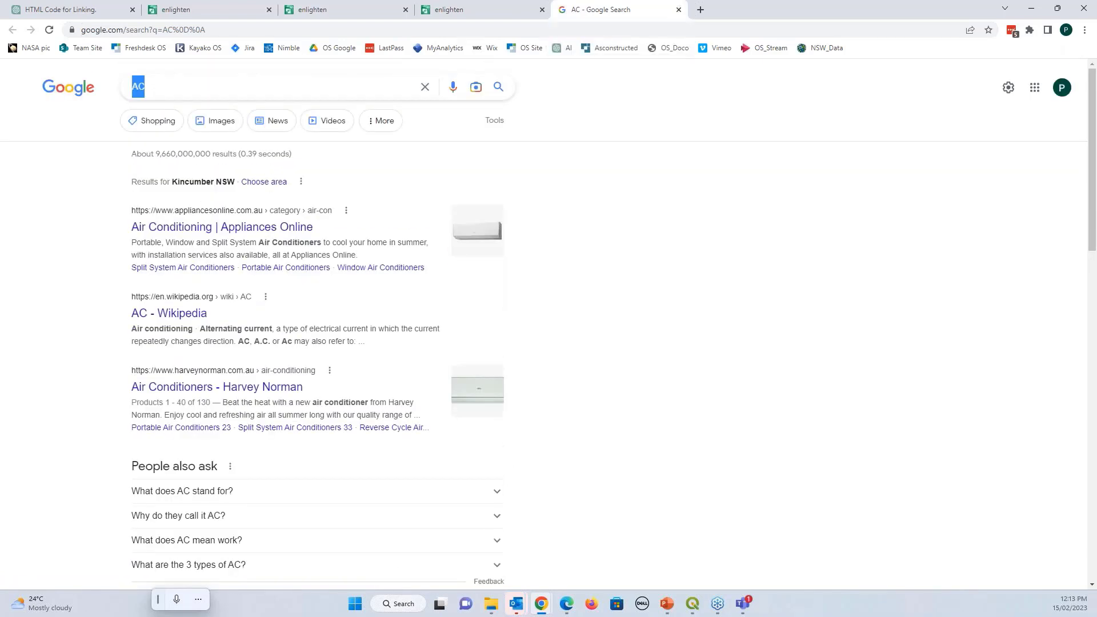
key(alt+Tab)
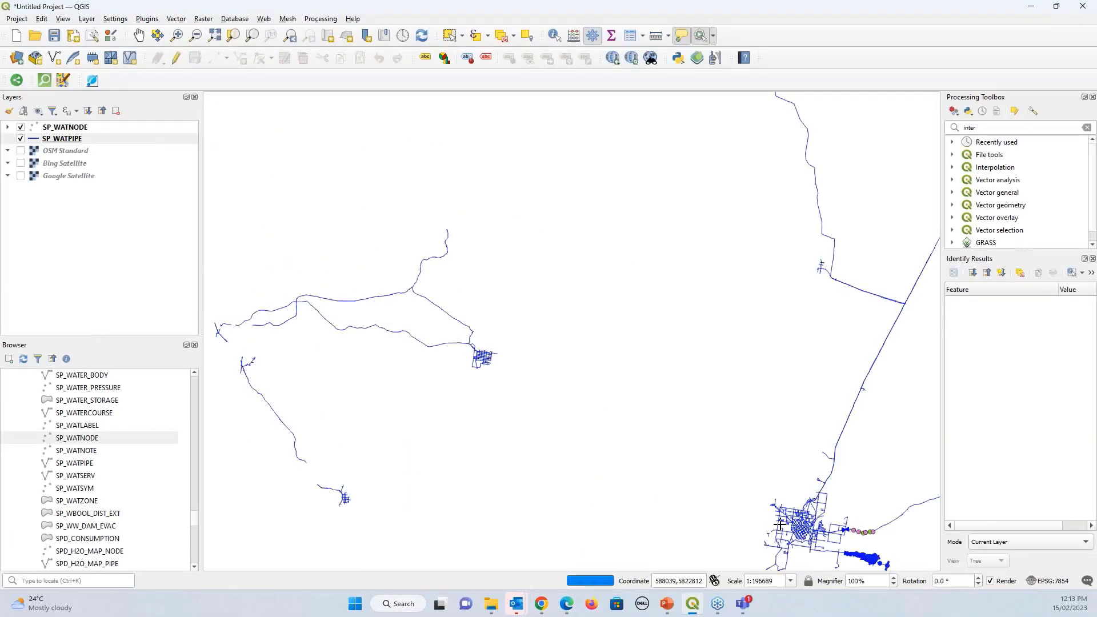
Pan around the pipe network and hide the SP_WATNODE nodes layer
drag(690, 465, 645, 406)
scroll(645, 406, down, 3)
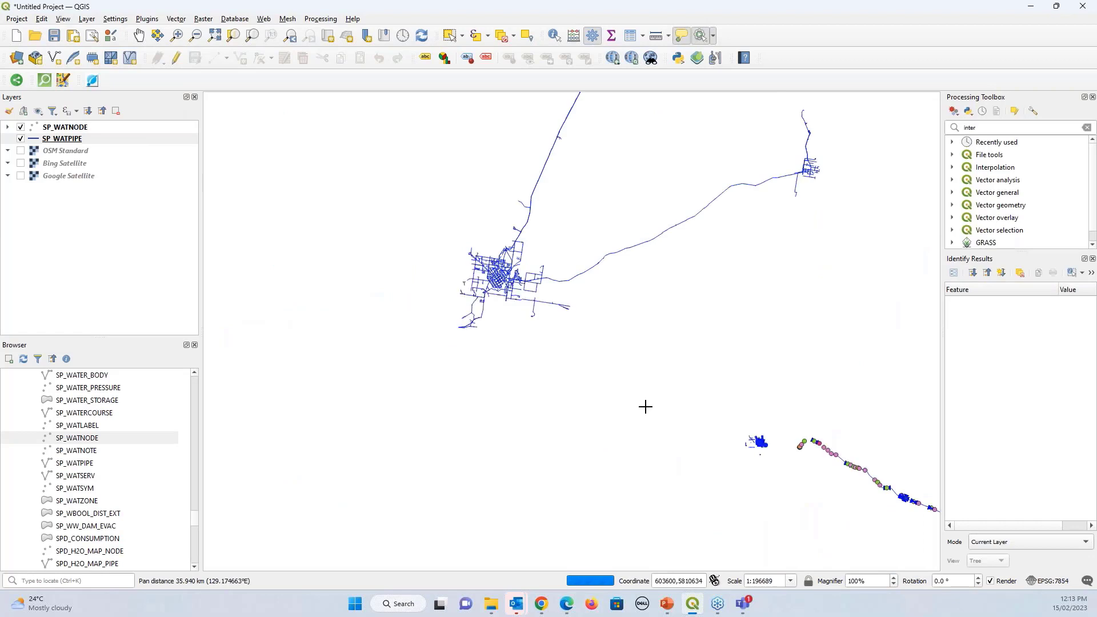
scroll(707, 425, up, 2)
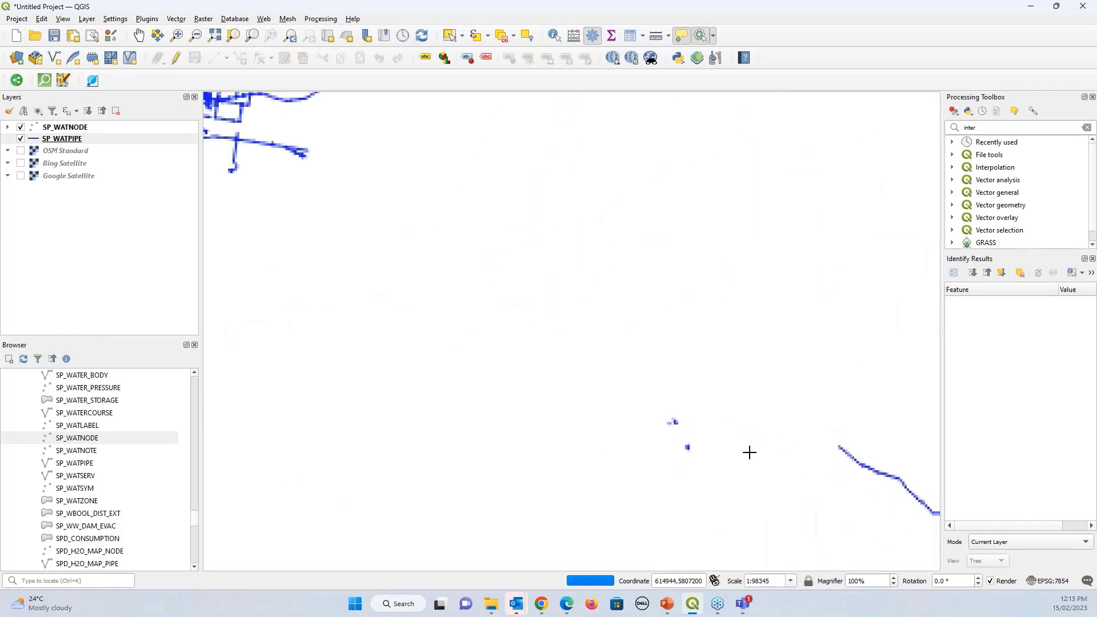
drag(737, 478, 611, 396)
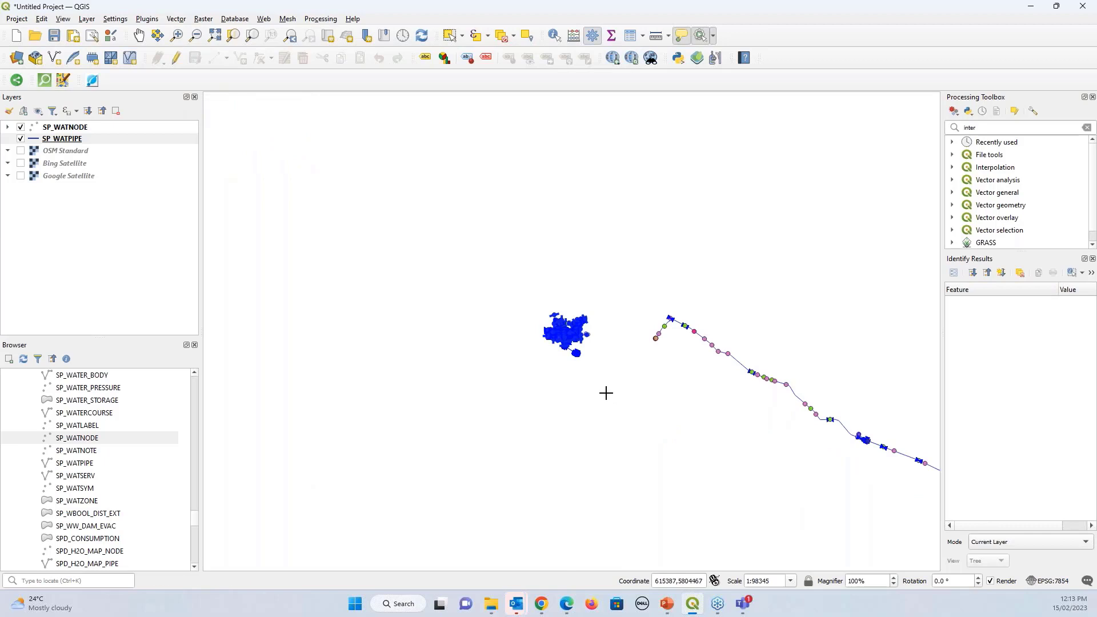
scroll(605, 393, down, 3)
scroll(649, 478, up, 4)
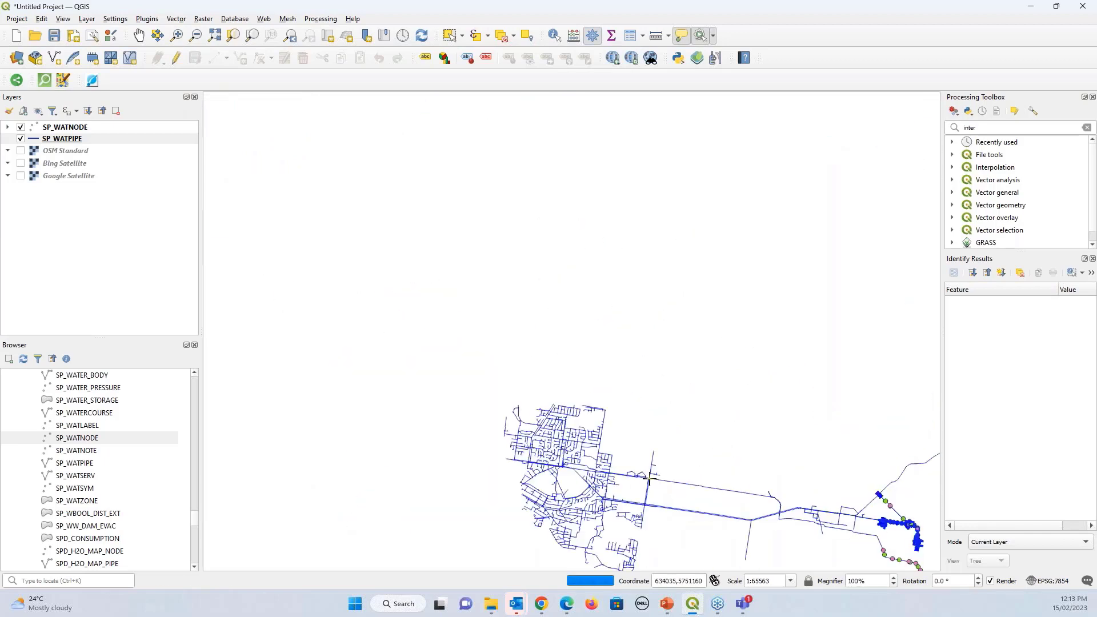
scroll(533, 390, up, 3)
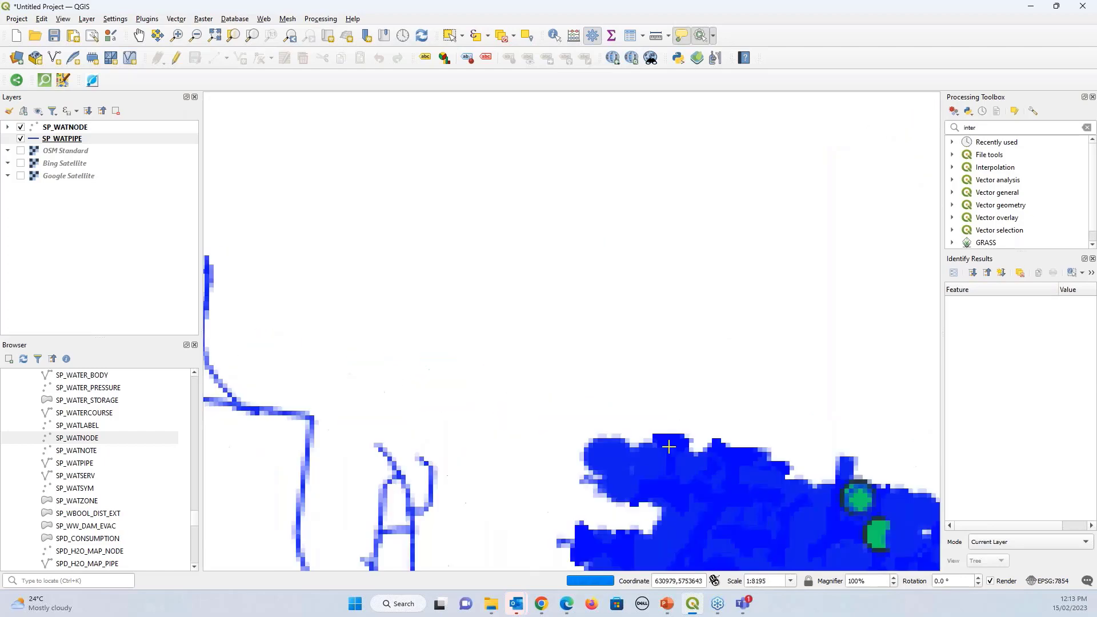
click(20, 128)
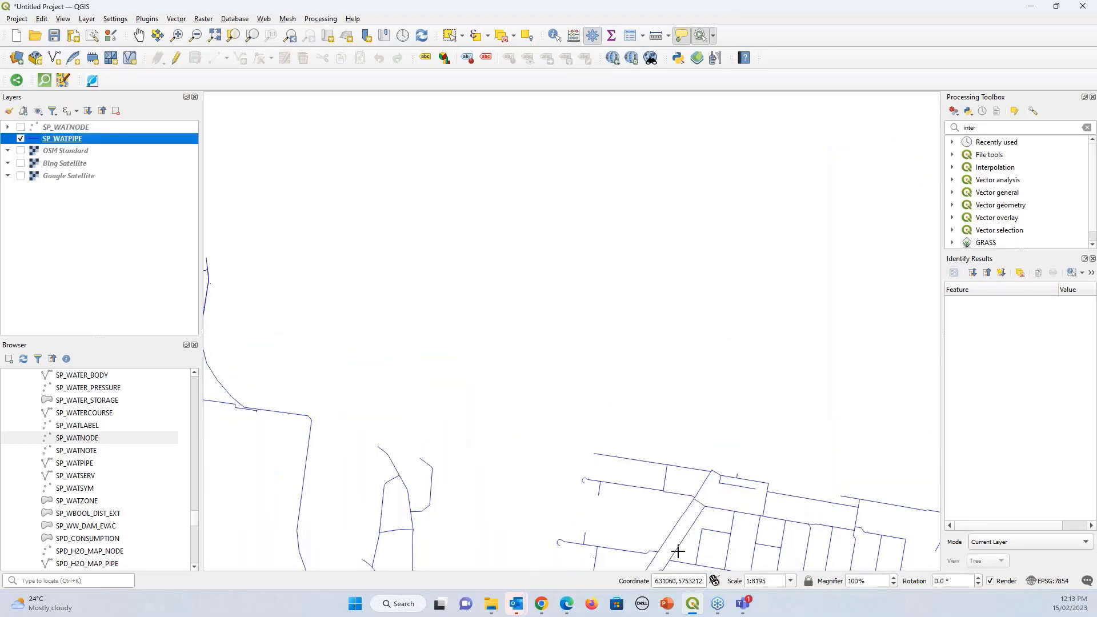
Zoom into a block of pipes and launch a Google search for one pipe's PVC material
drag(734, 520, 443, 421)
scroll(506, 459, up, 2)
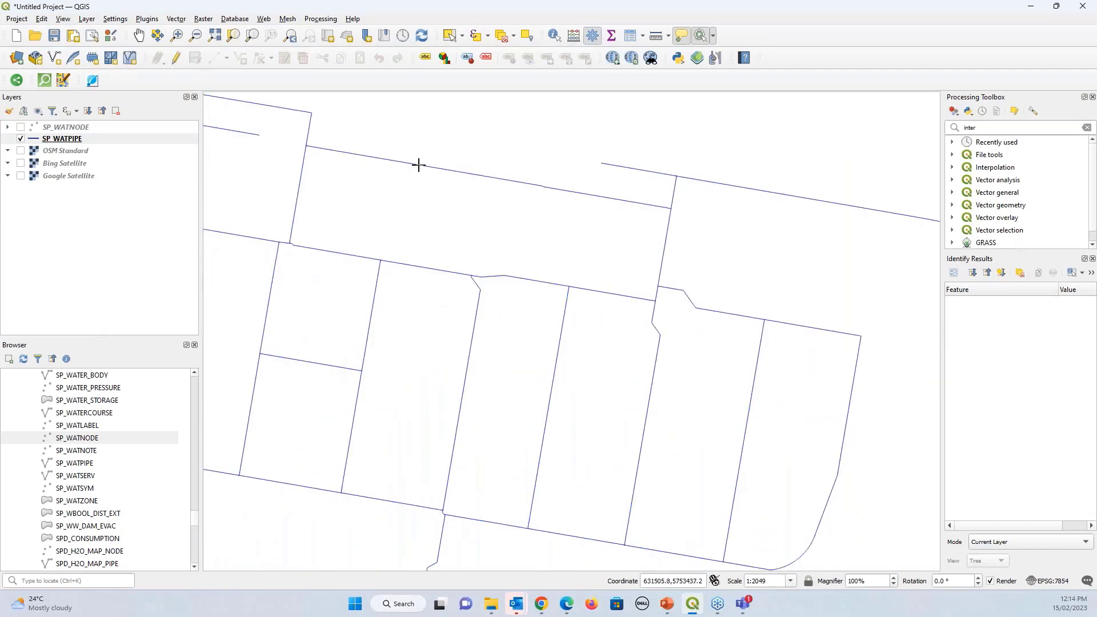
click(419, 165)
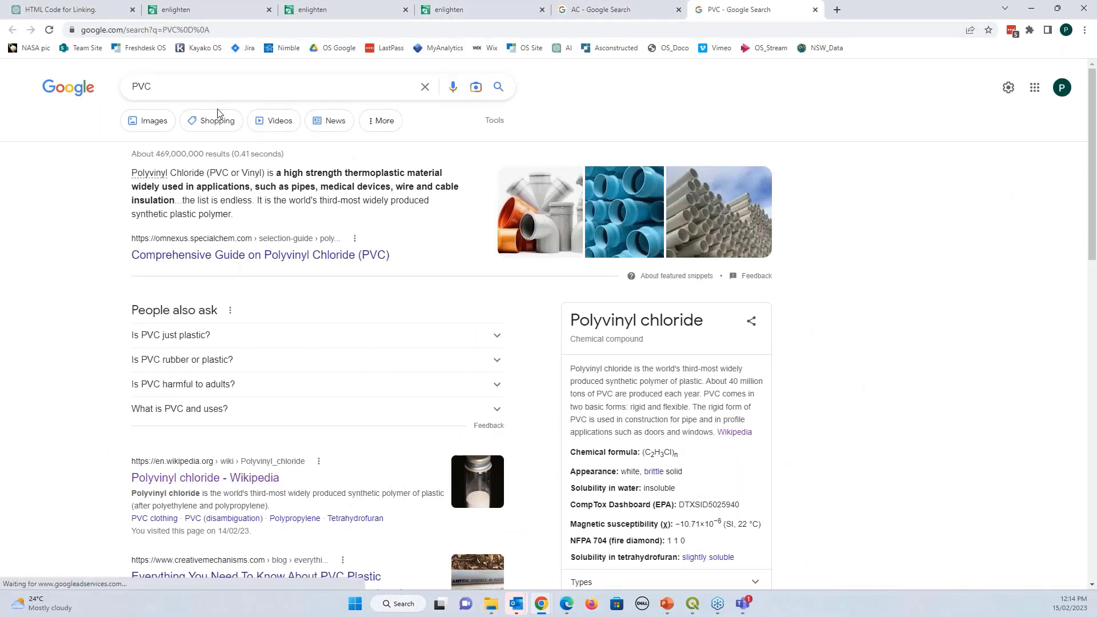
Dismiss the PVC search suggestions, minimise Chrome, and turn on Show Map Tips in QGIS
click(134, 91)
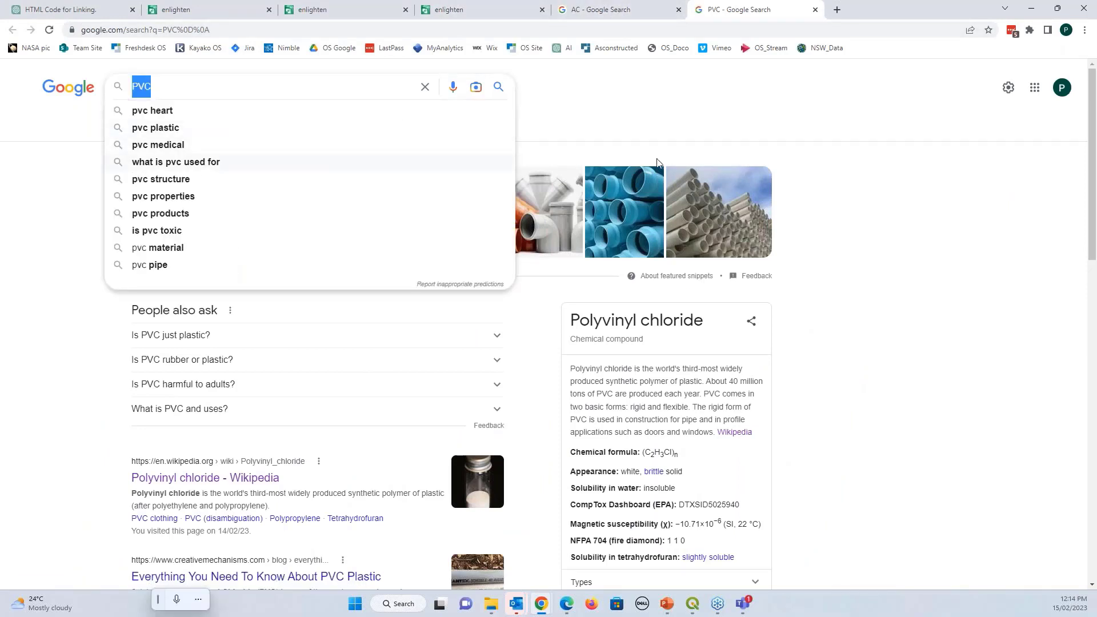
click(878, 294)
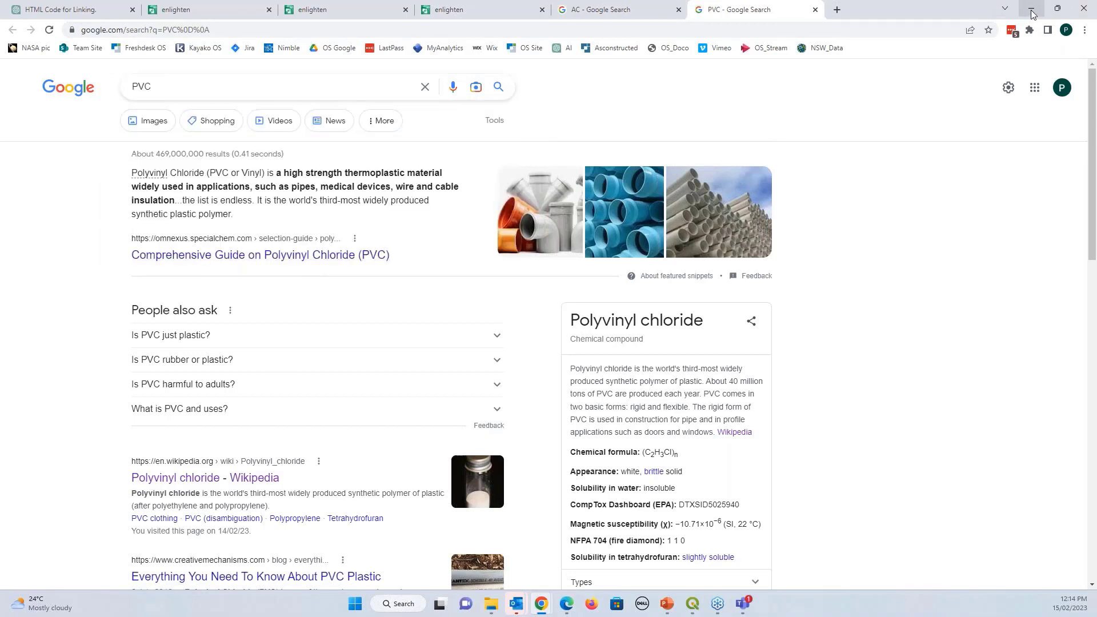
click(1031, 12)
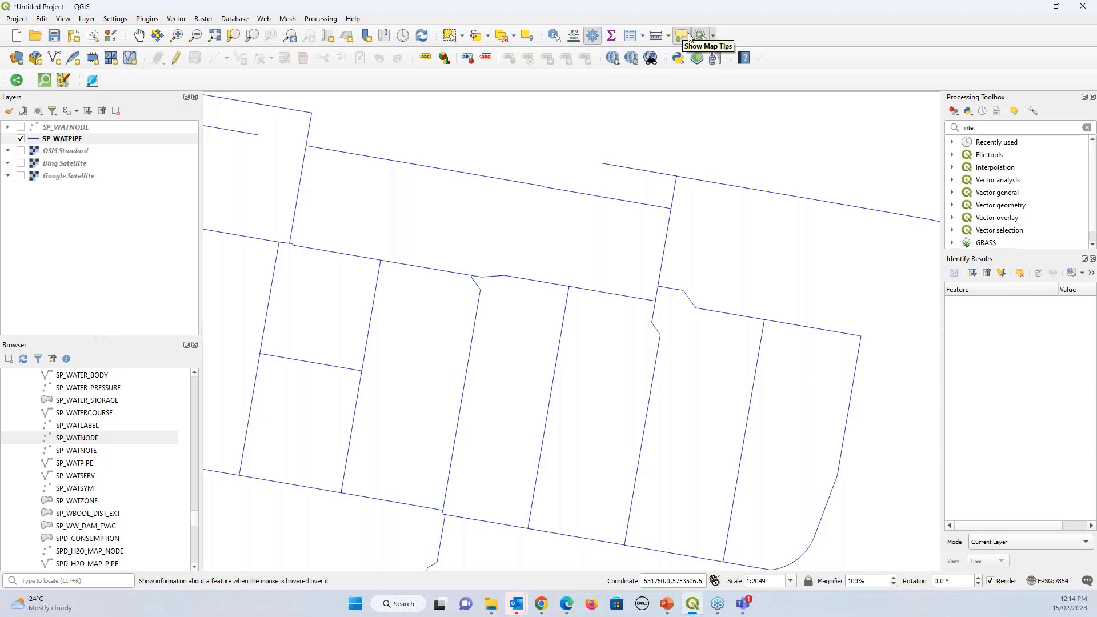
click(680, 38)
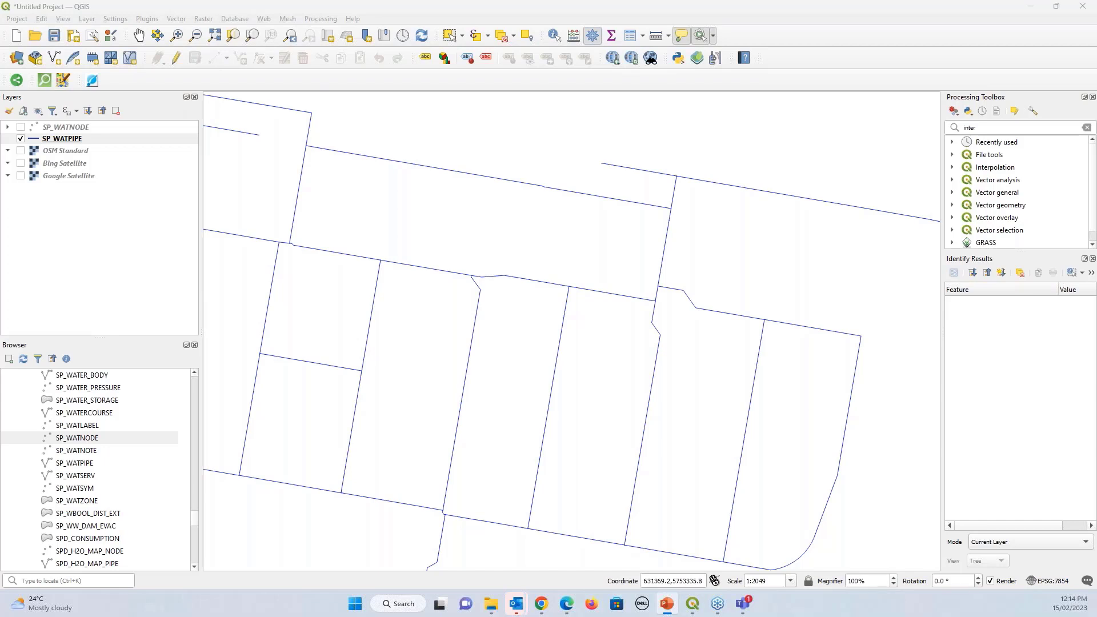
drag(3, 91, 856, 112)
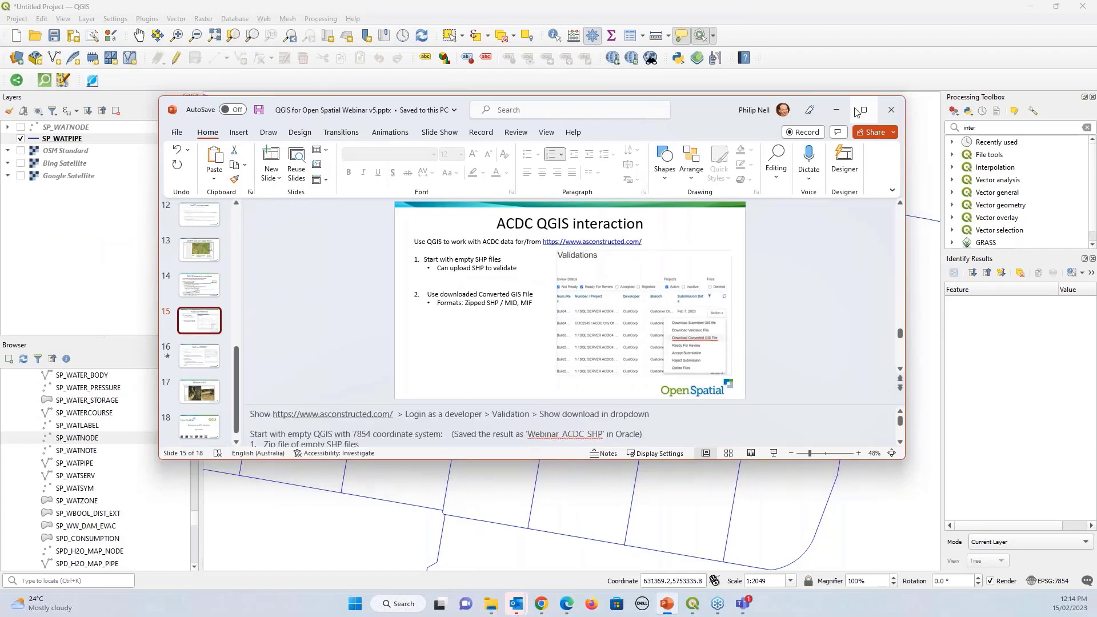
Maximise PowerPoint, view slides 16 and 15 (ACDC QGIS interaction), then minimise it
click(862, 110)
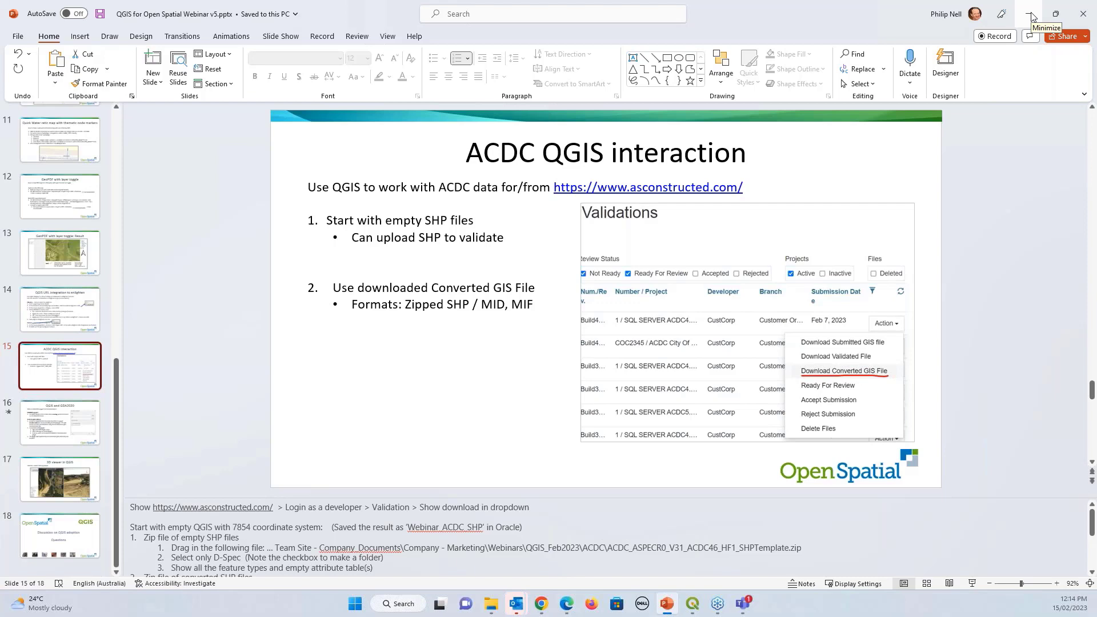
click(72, 439)
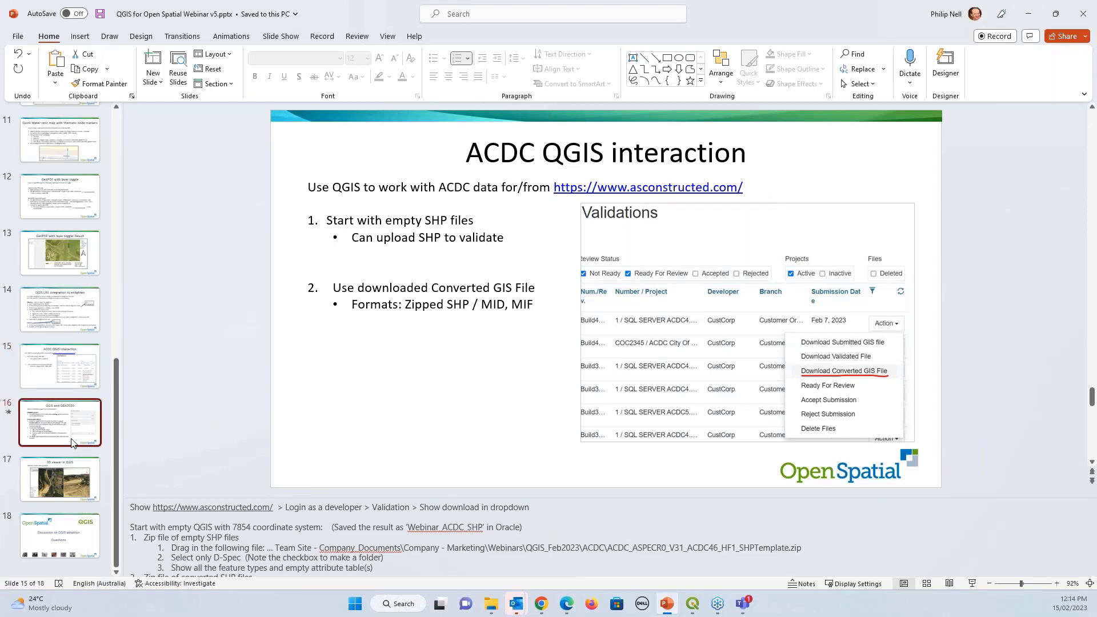
click(67, 374)
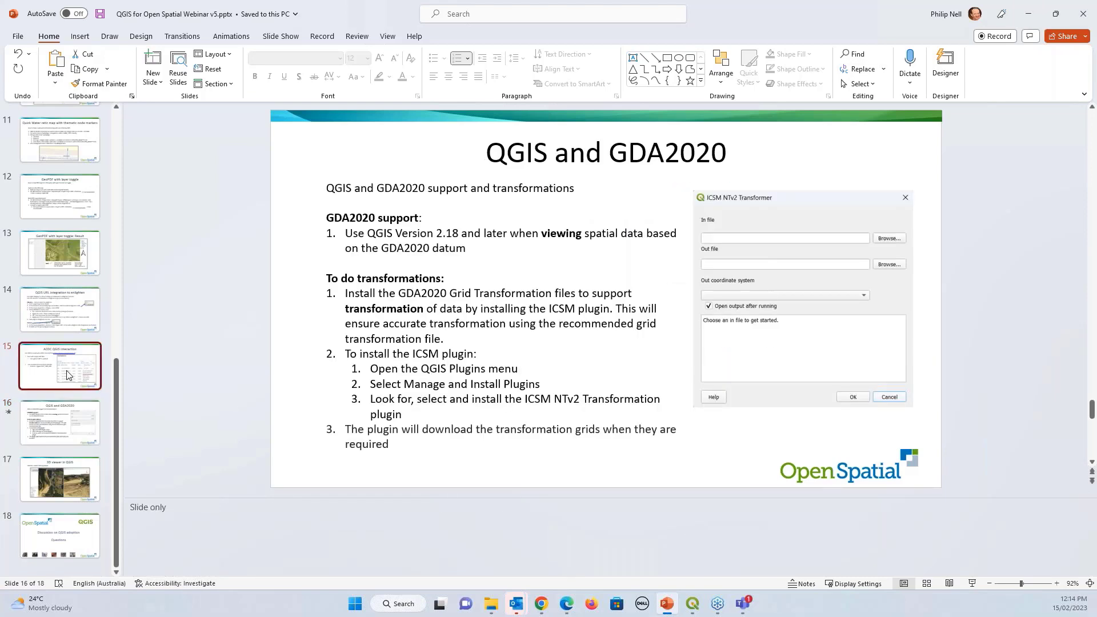
click(1031, 15)
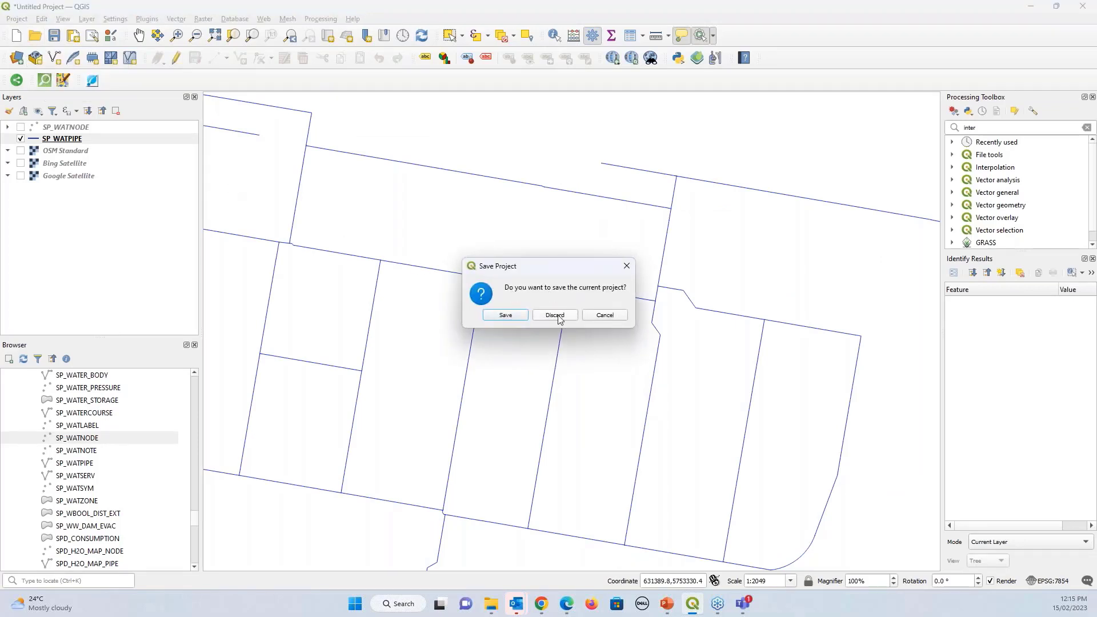
Discard the project changes and open Desktop > QGIS_Feb2023 > ACDC in File Explorer beside QGIS
click(553, 319)
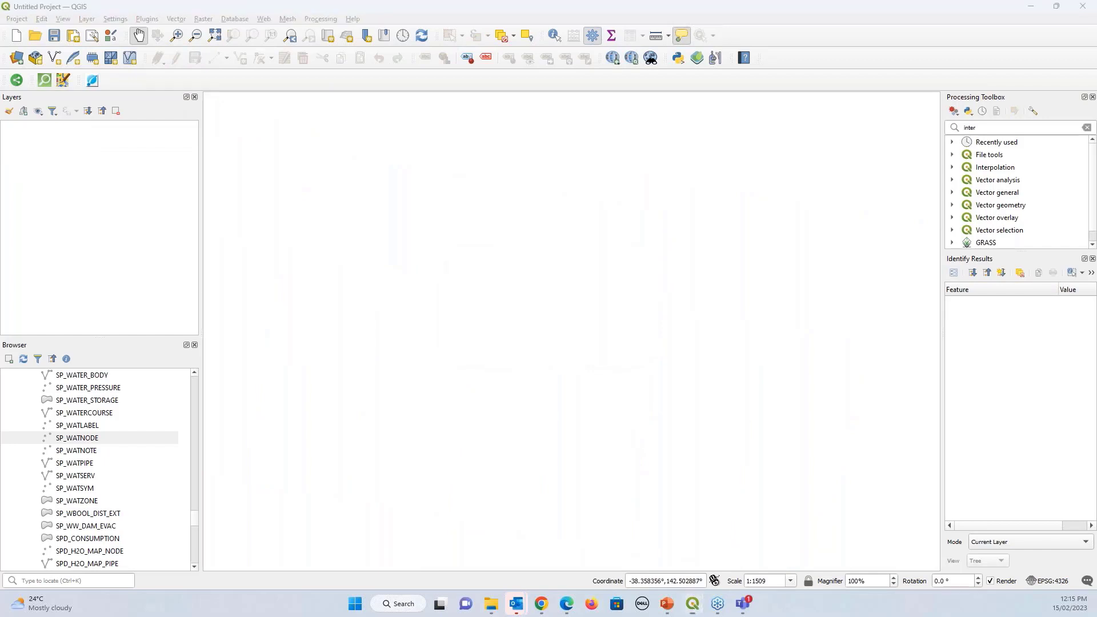
click(263, 184)
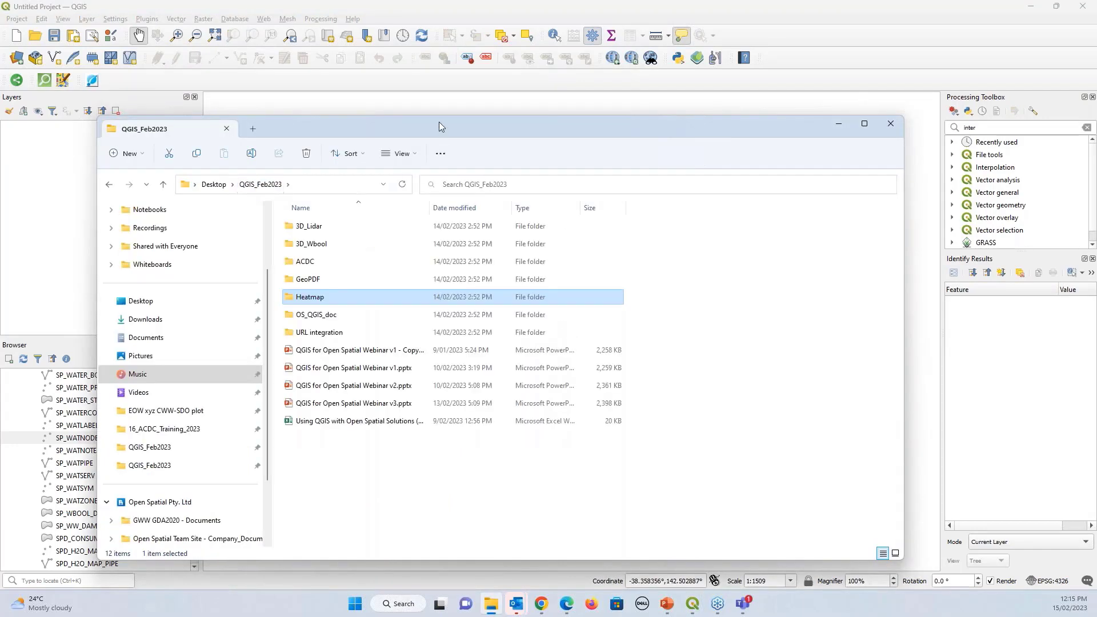
double_click(313, 262)
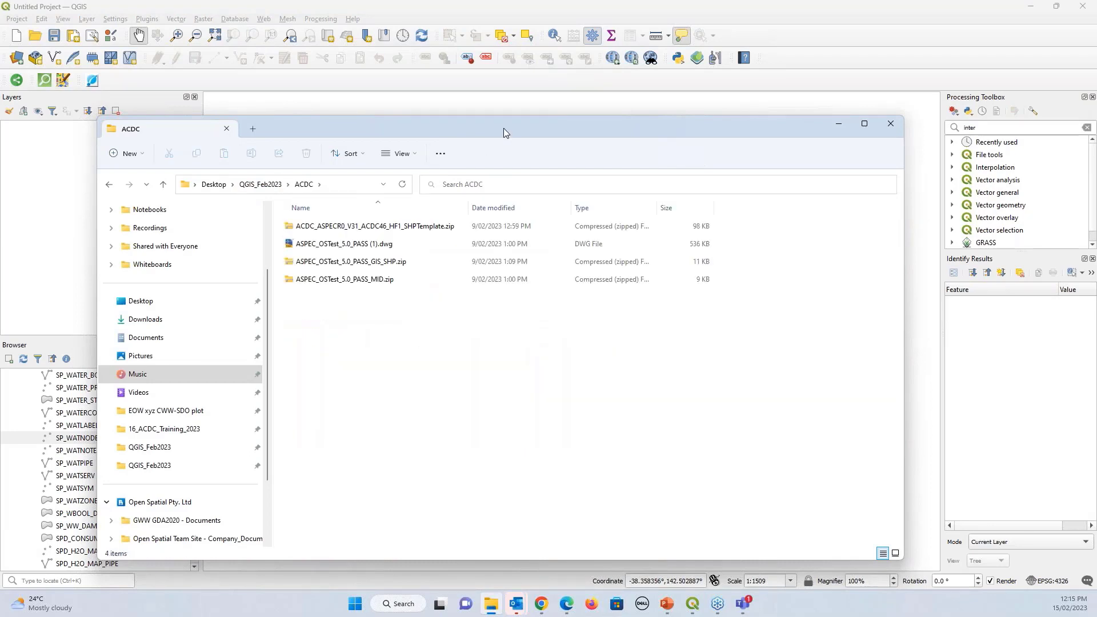
drag(503, 128, 608, 248)
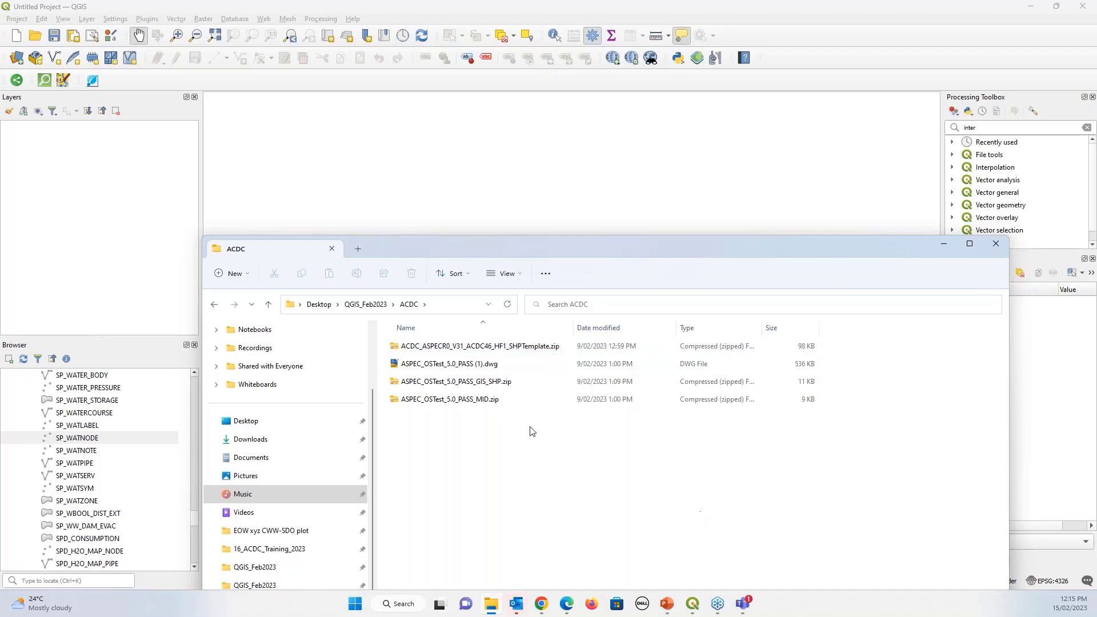
Drop the ACDC SHPTemplate zip onto the map and enlarge the layer-selection dialog
click(425, 349)
drag(426, 349, 429, 131)
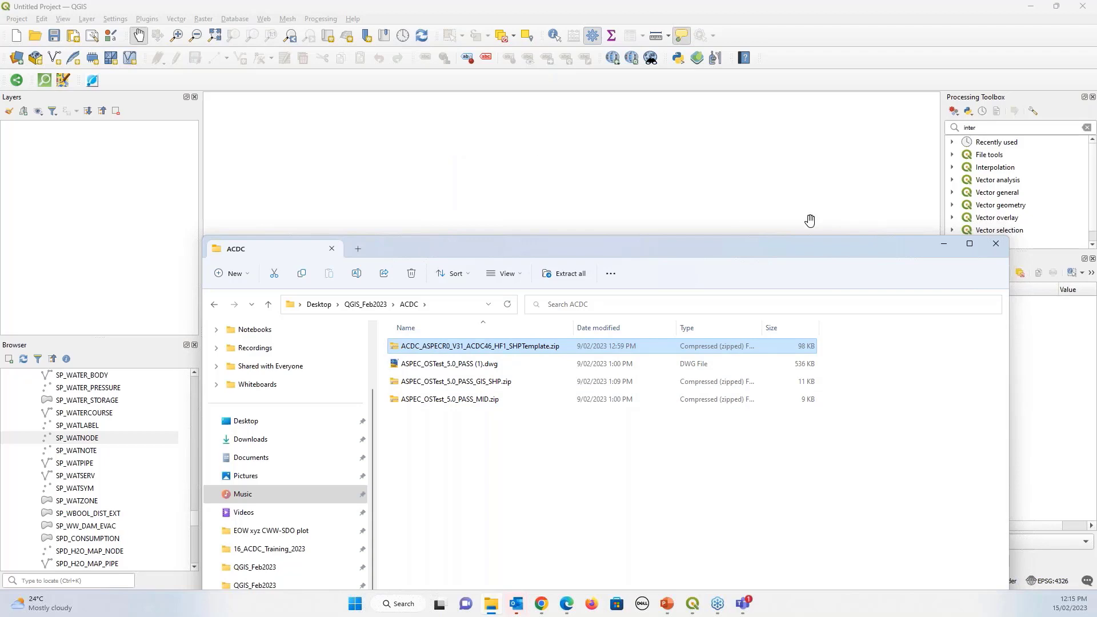
click(943, 246)
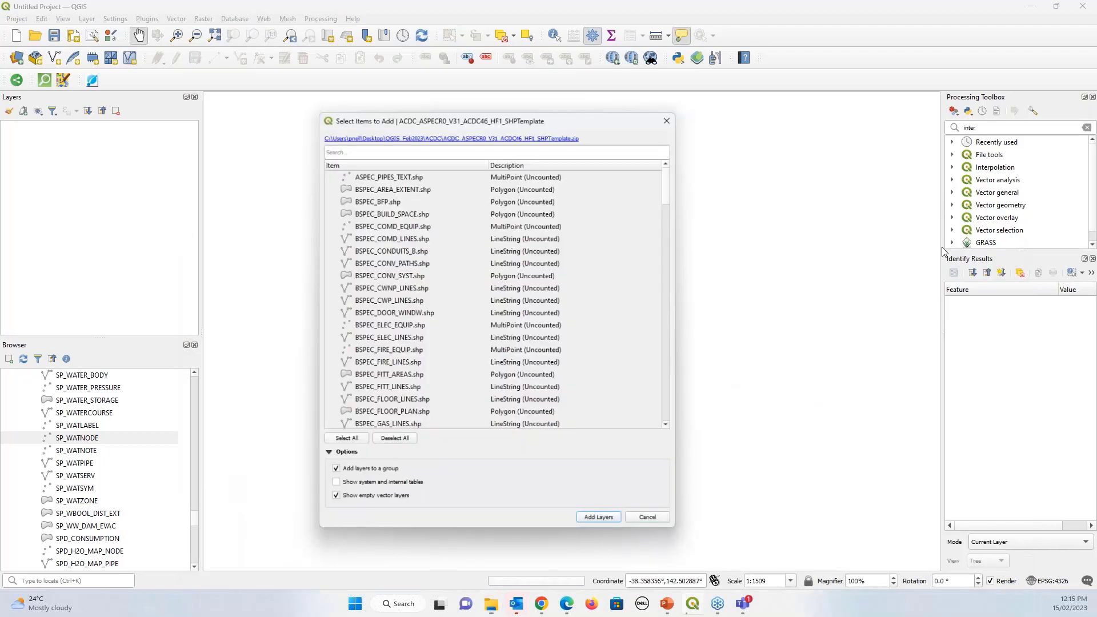
drag(553, 118, 503, 51)
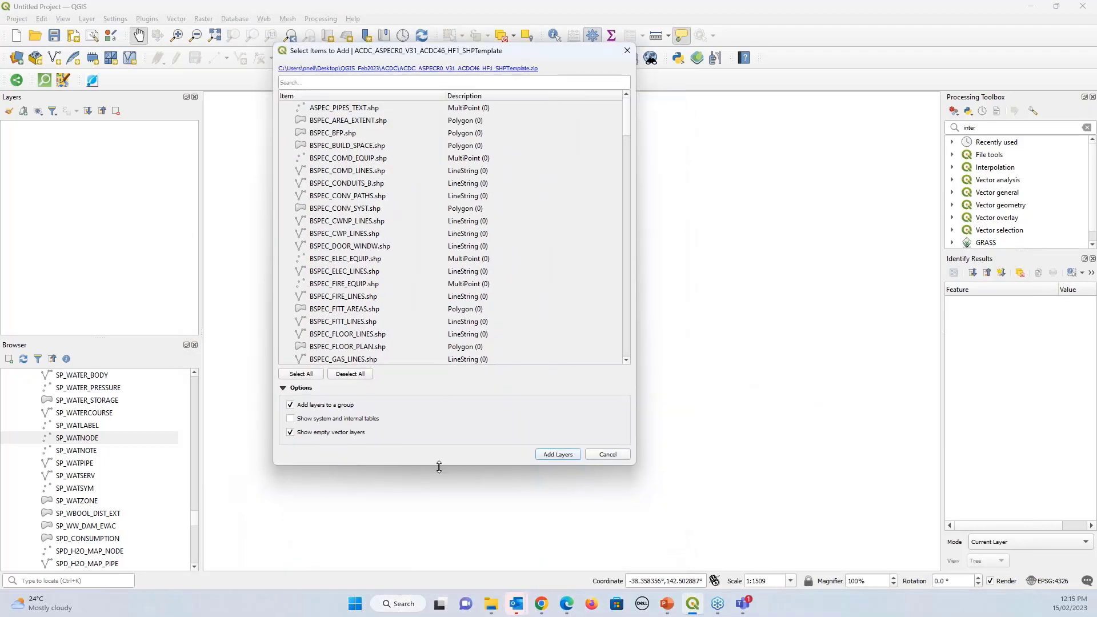
drag(439, 469, 437, 581)
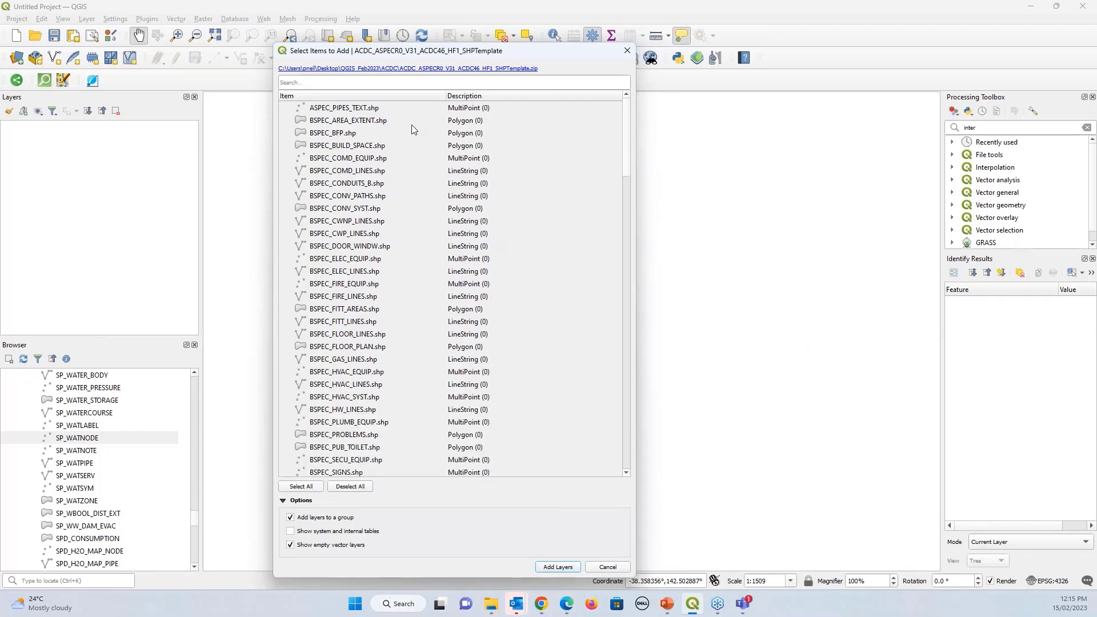
scroll(433, 246, down, 20)
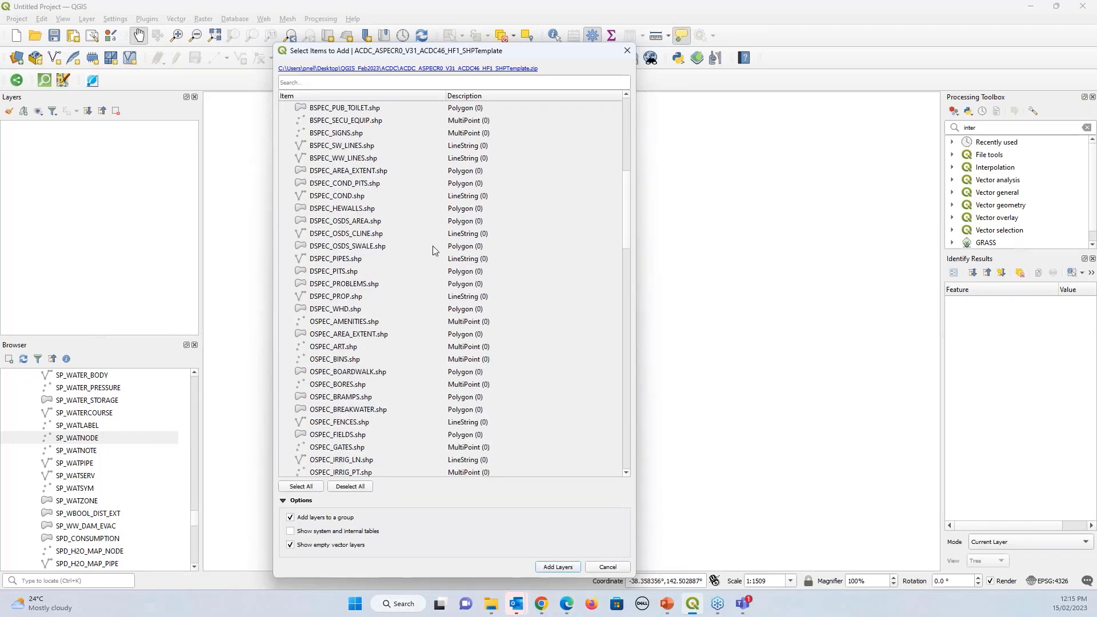
scroll(432, 247, up, 20)
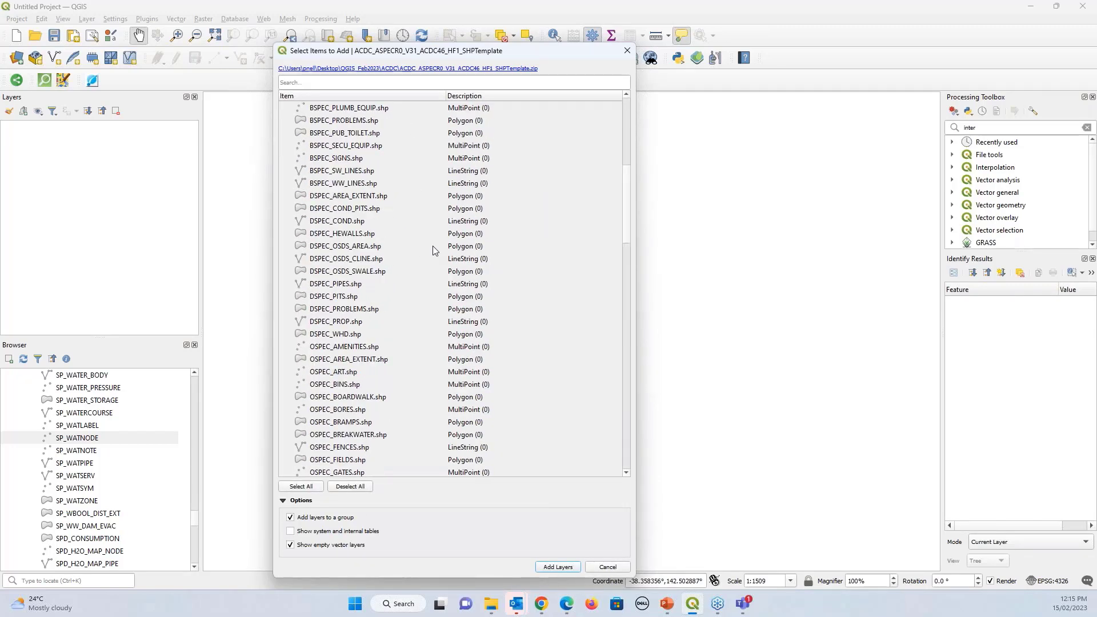
scroll(433, 246, up, 2)
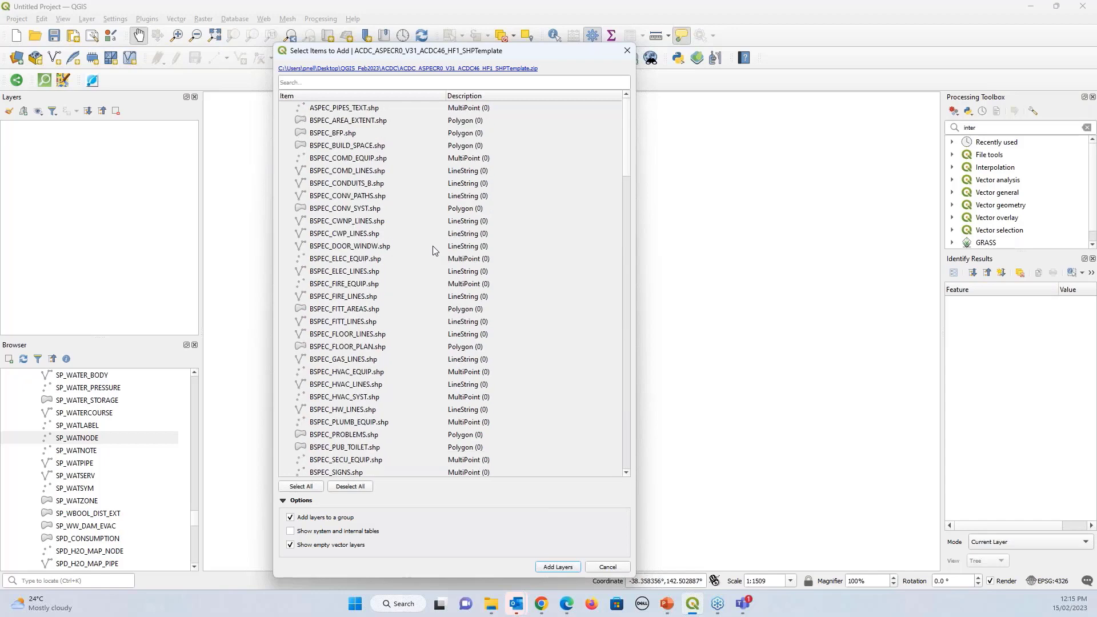
Deselect all, select DSPEC_AREA_EXTENT through DSPEC_WHD, and add those twelve layers
click(357, 487)
scroll(416, 276, down, 15)
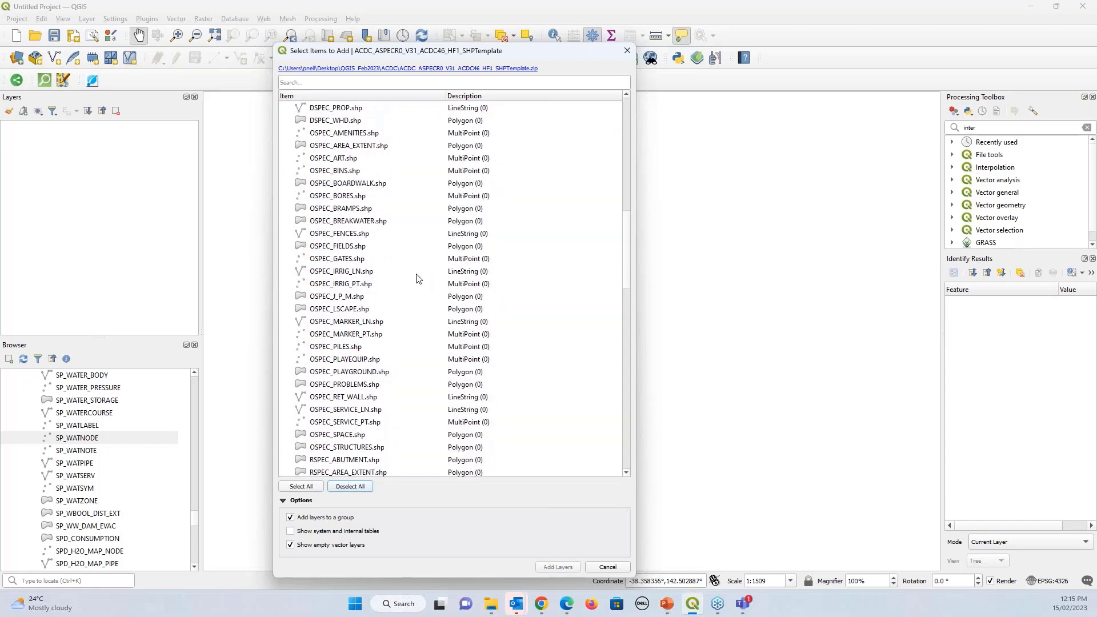
scroll(416, 278, up, 5)
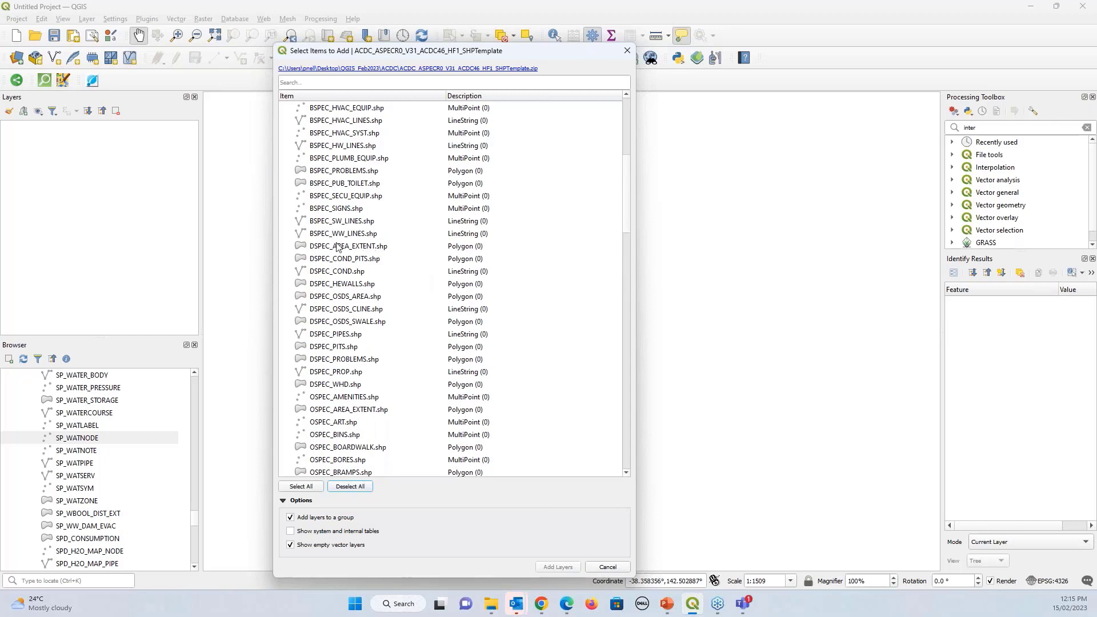
click(323, 250)
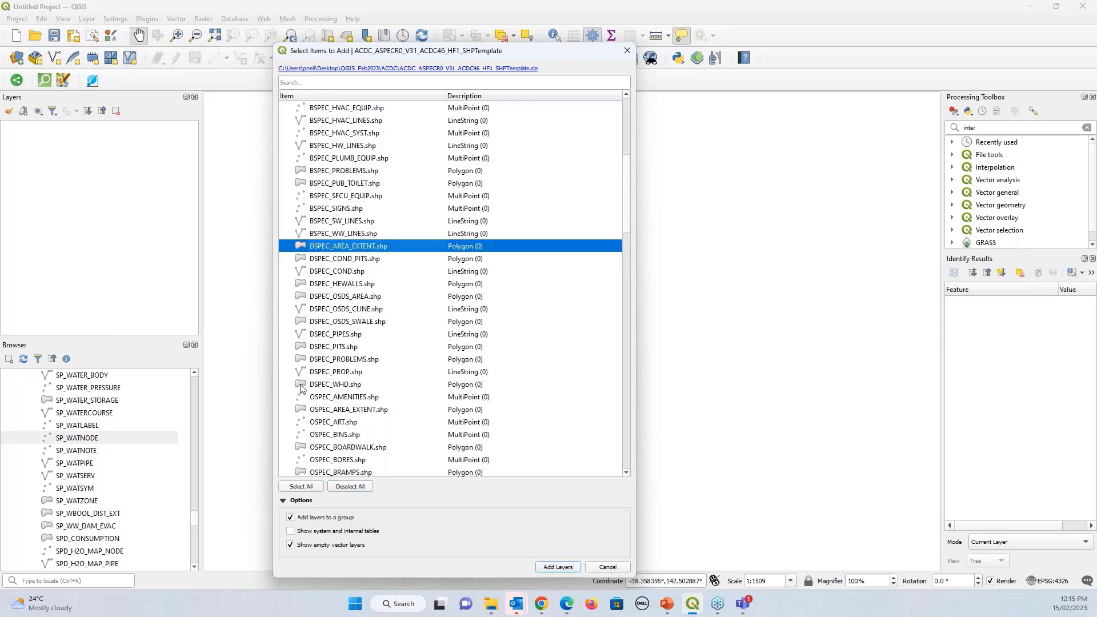
click(317, 386)
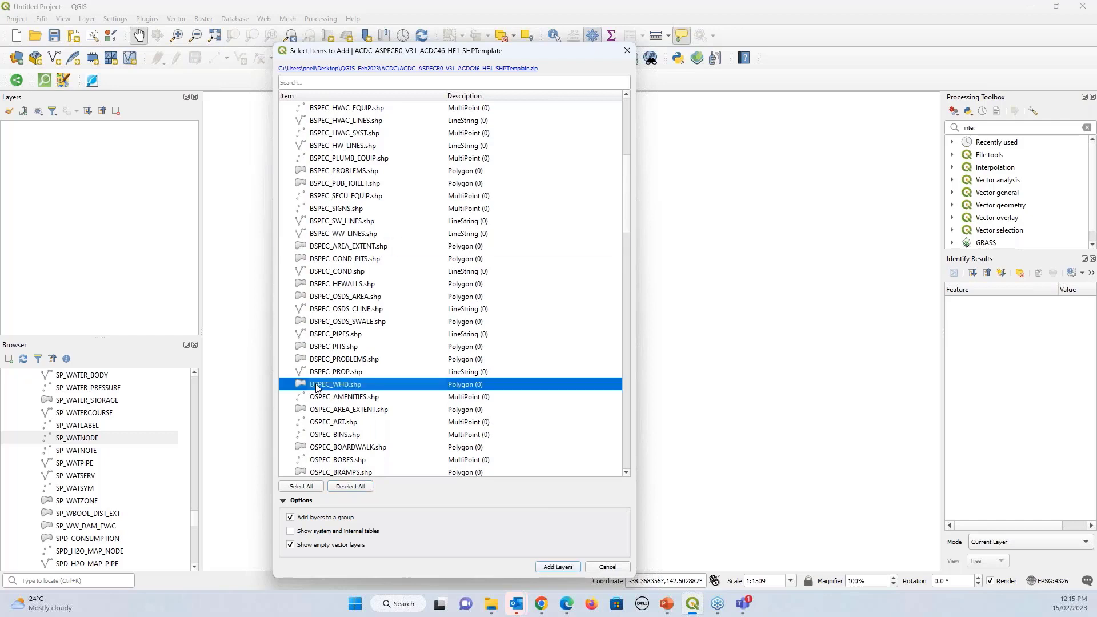
shift+click(322, 247)
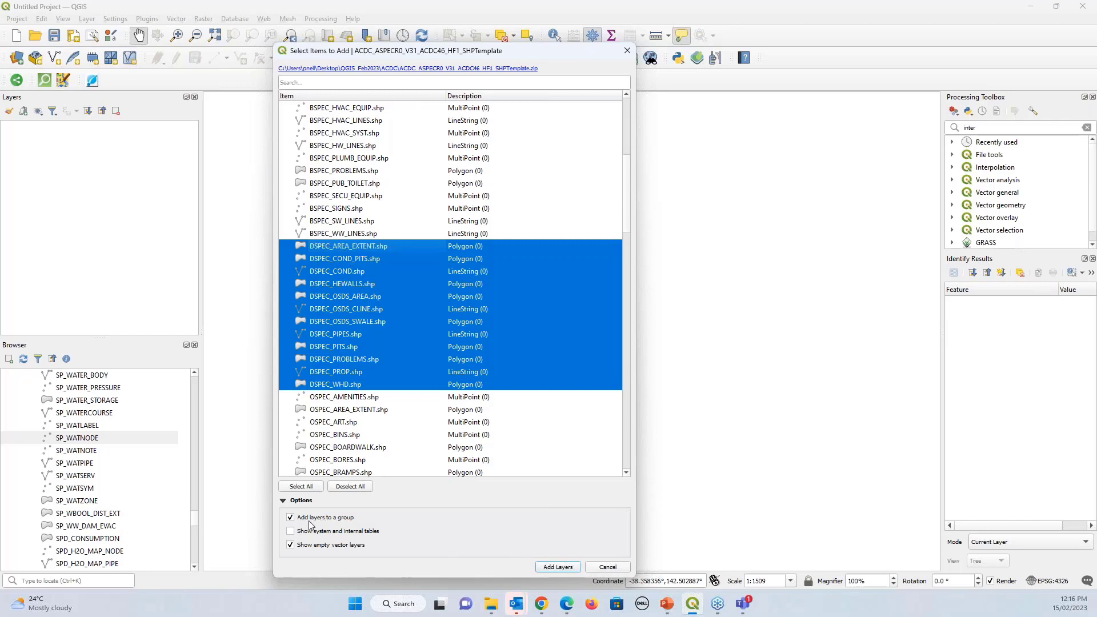
click(569, 570)
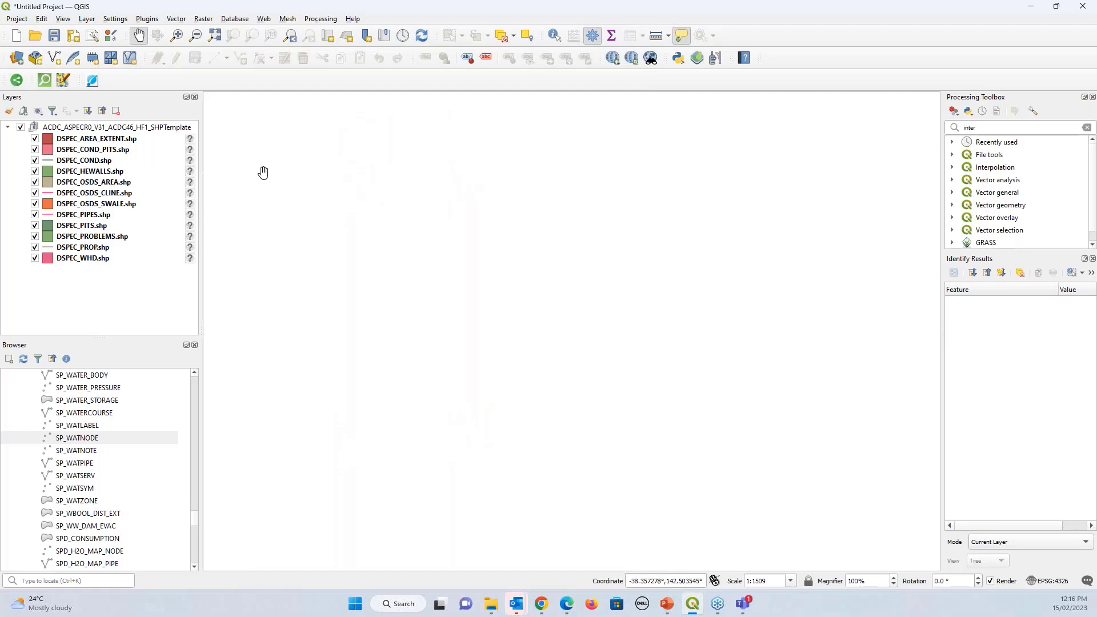
Check DSPEC_PITS.shp's attribute table shows 0 features, close it, and collapse the template group
click(90, 140)
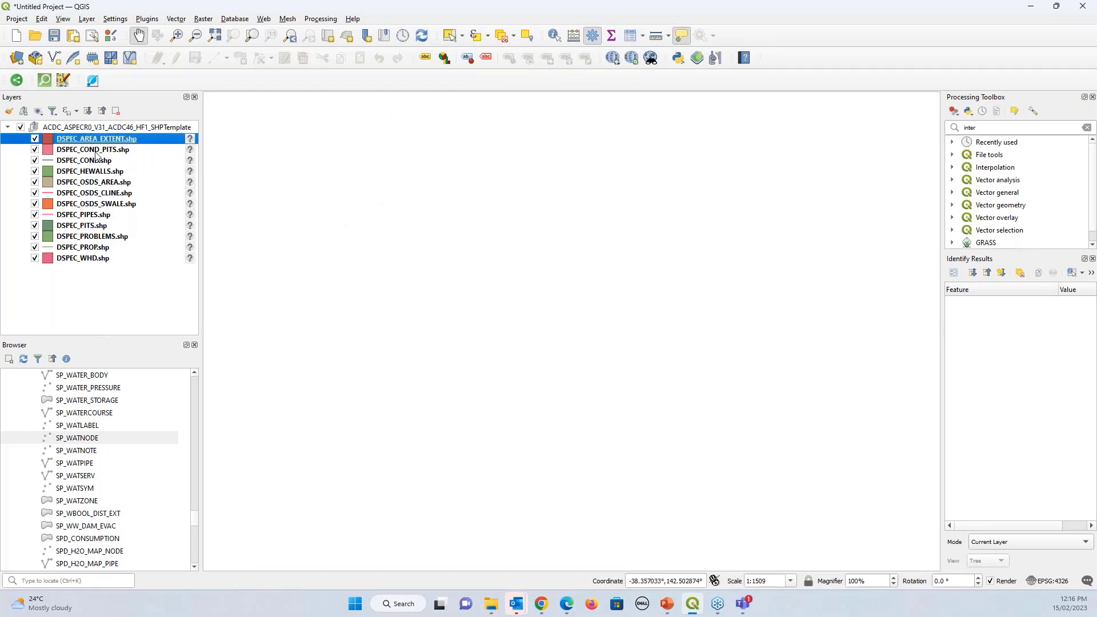
click(94, 227)
click(630, 38)
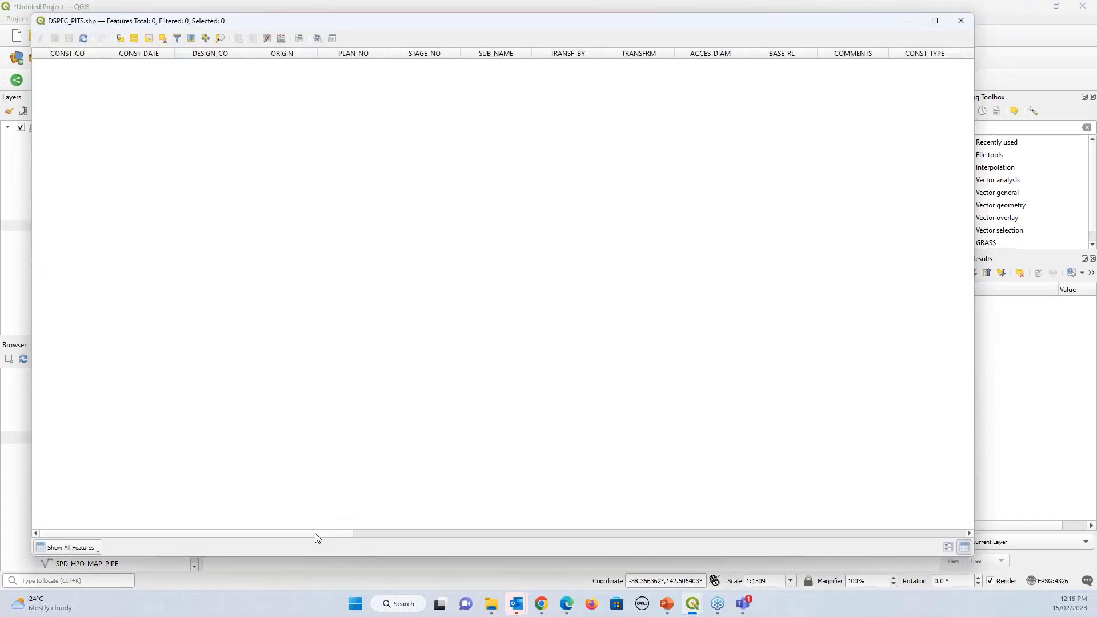
drag(315, 533, 372, 546)
drag(227, 537, 899, 525)
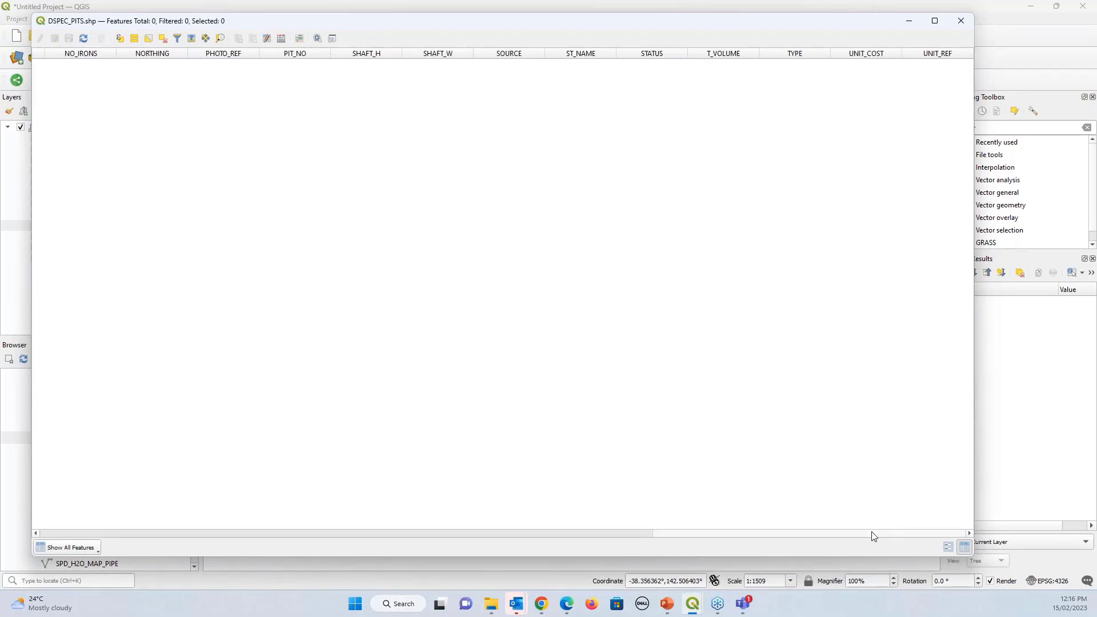
drag(868, 534, 205, 545)
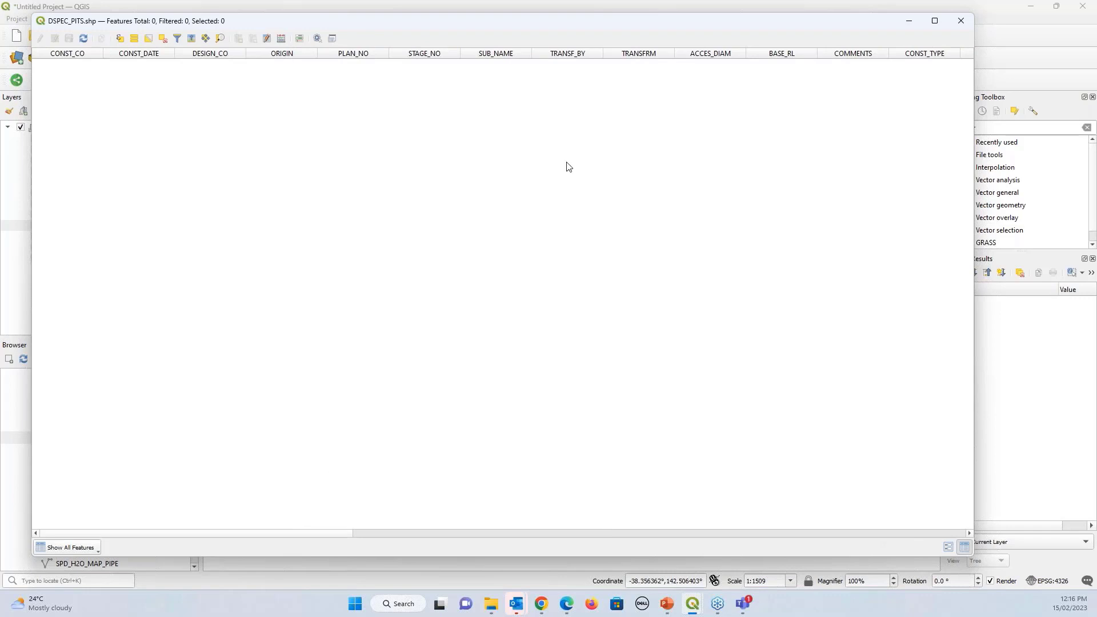
click(959, 22)
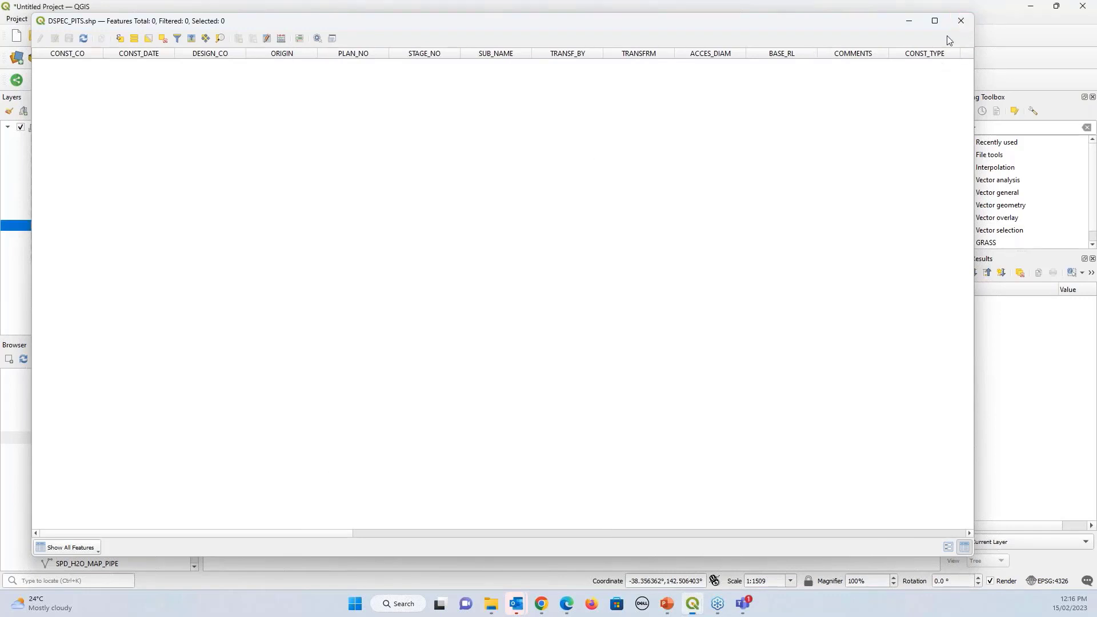
click(8, 128)
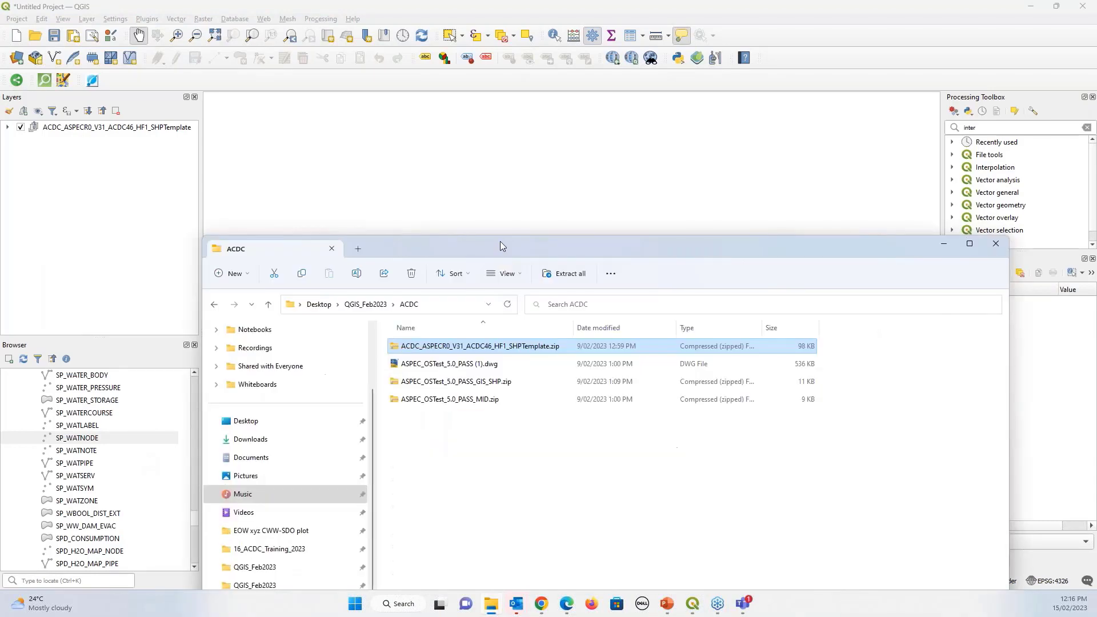
Drop ASPEC_OSTest_5.0_PASS_GIS_SHP.zip onto the canvas and add its four DSPEC layers
drag(498, 221, 472, 51)
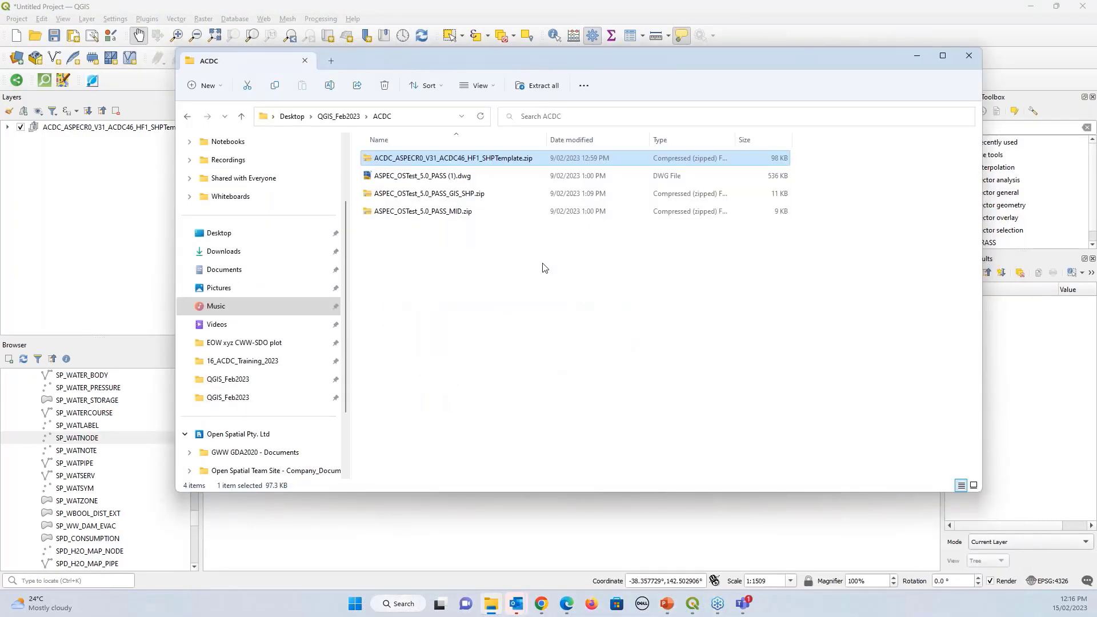
click(438, 197)
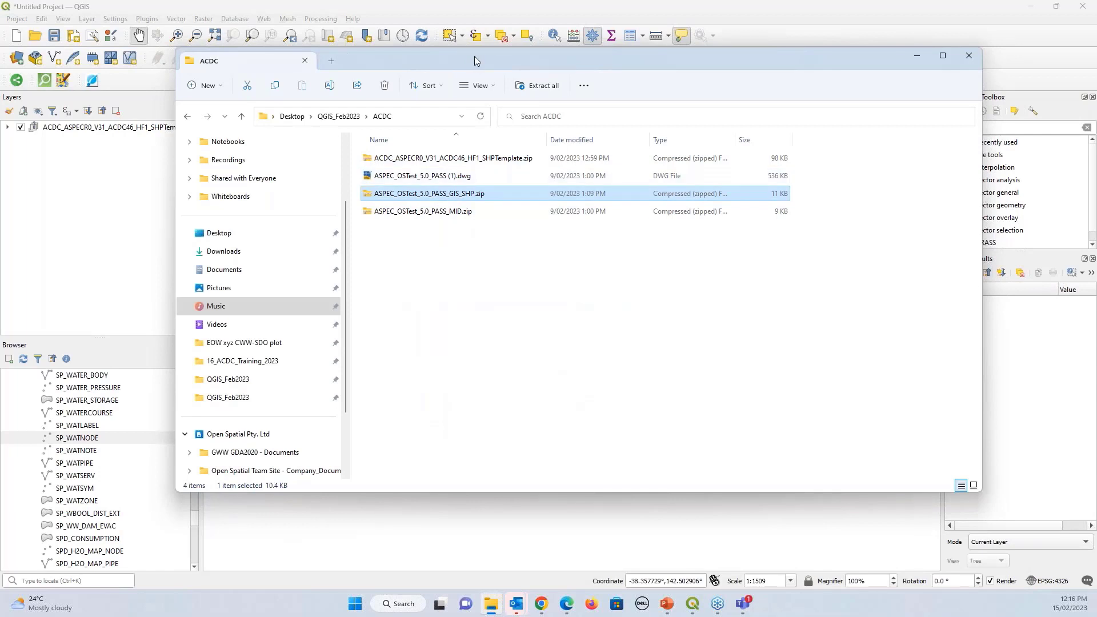
drag(474, 56, 448, 235)
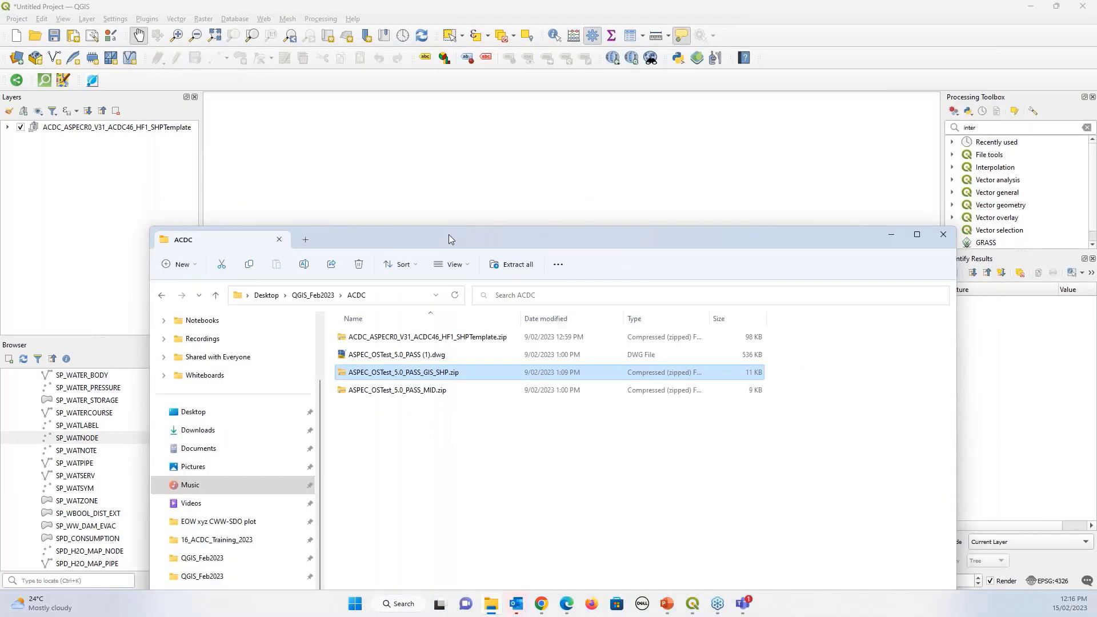
drag(445, 375, 488, 189)
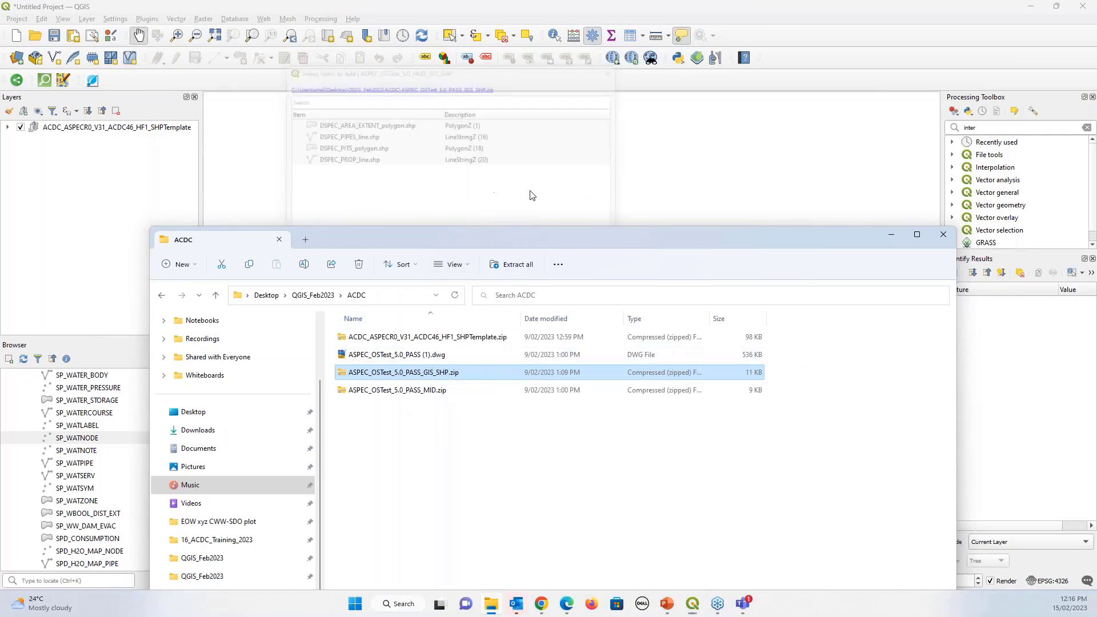
click(888, 235)
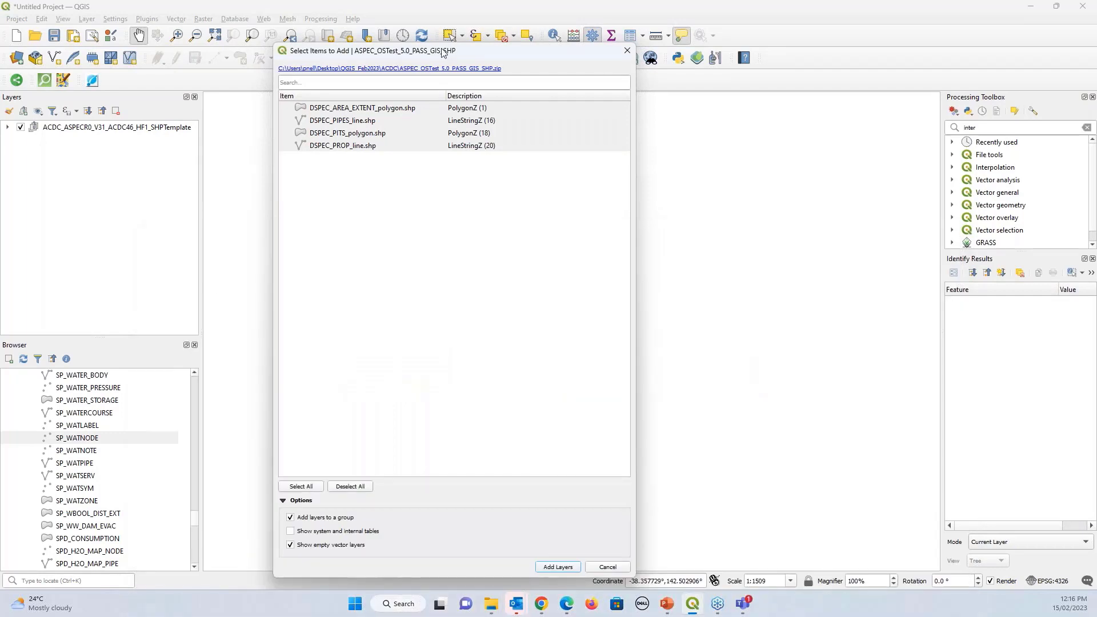
drag(442, 50, 459, 66)
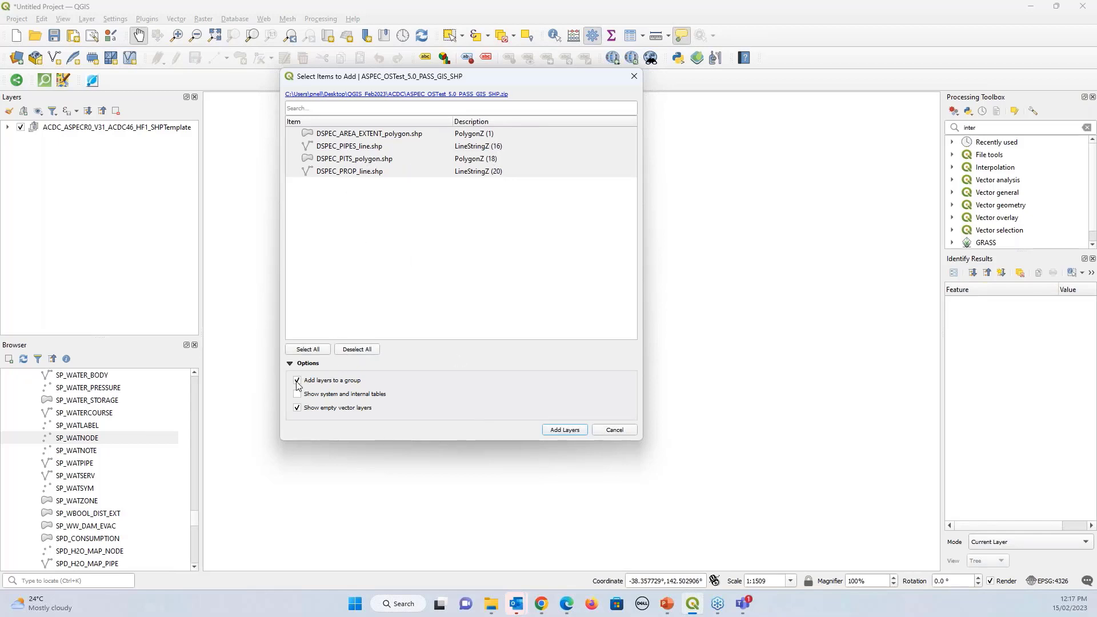
click(565, 430)
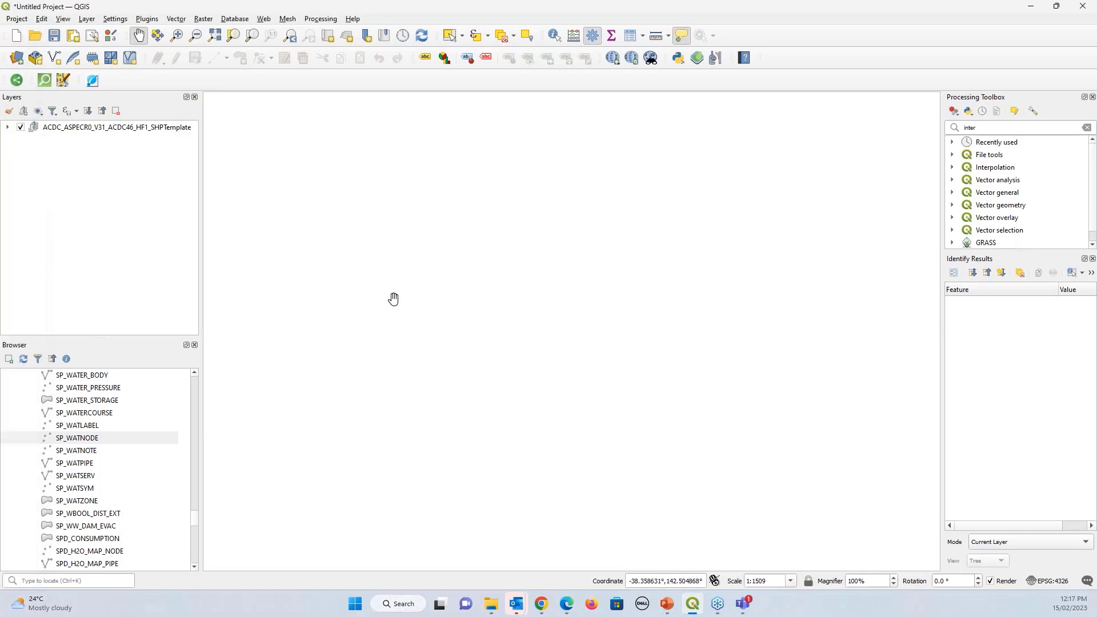
Pan the map and resize the QGIS window while looking for the new layers
drag(393, 299, 408, 320)
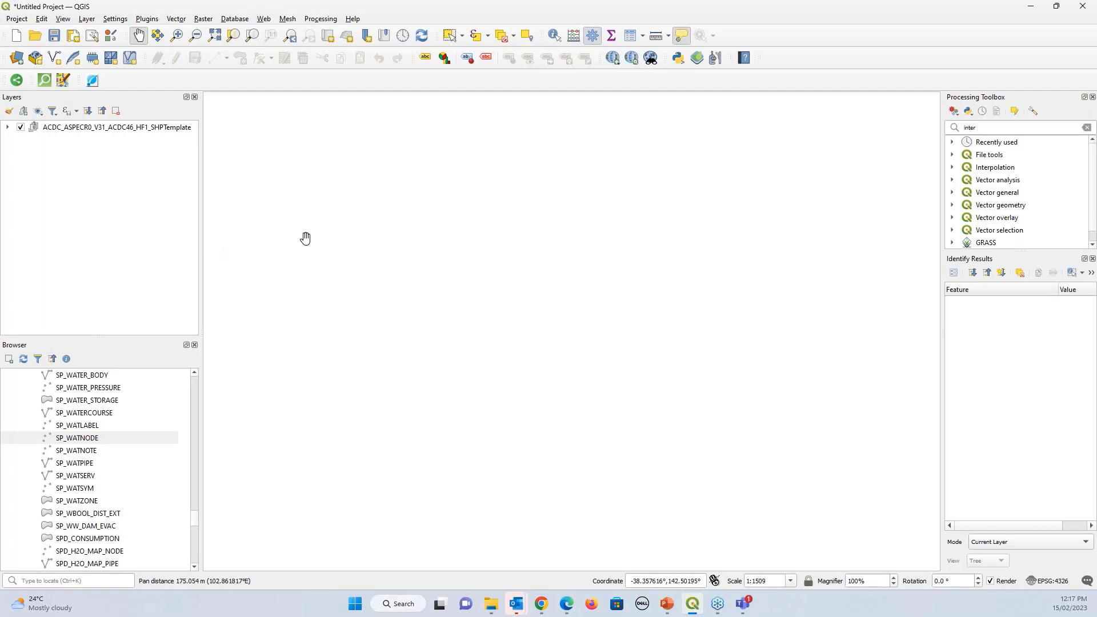
scroll(322, 249, down, 2)
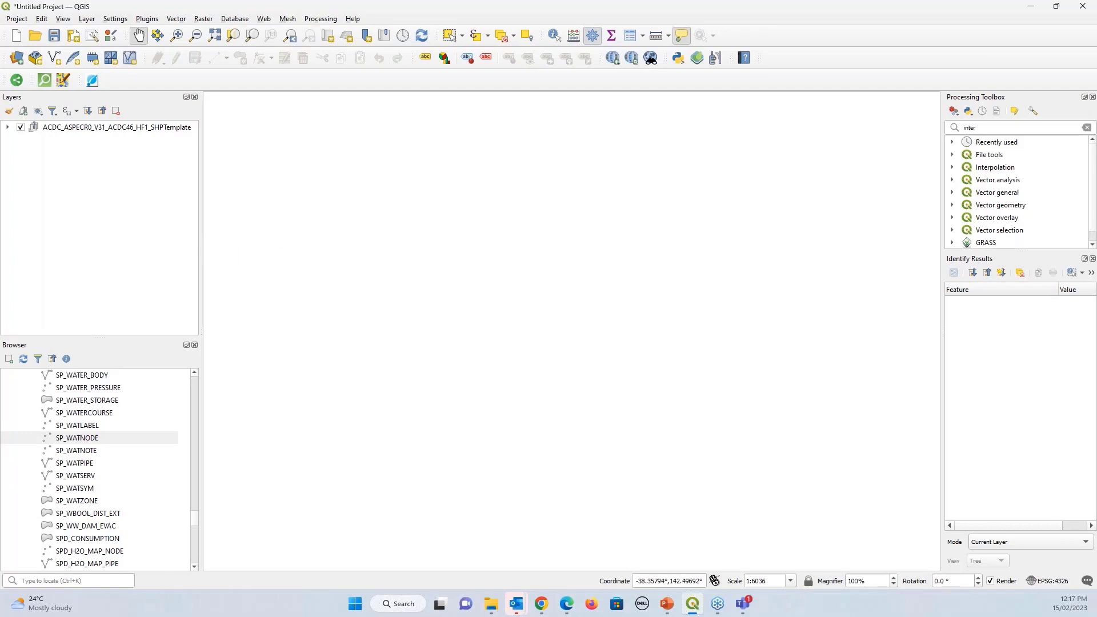
double_click(569, 8)
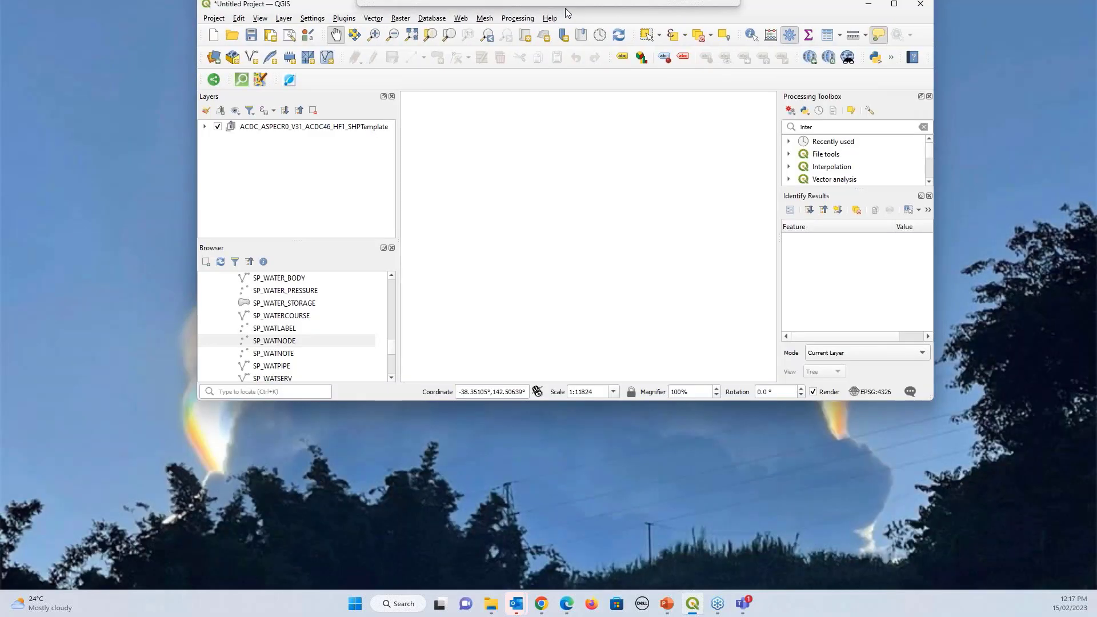
click(867, 42)
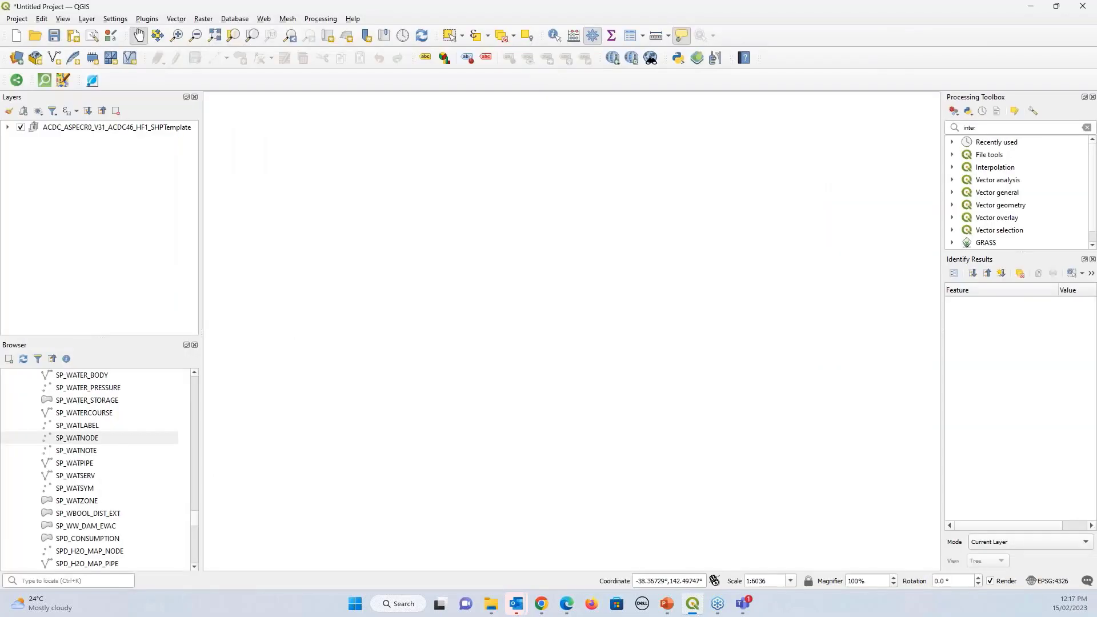
key(alt+Tab)
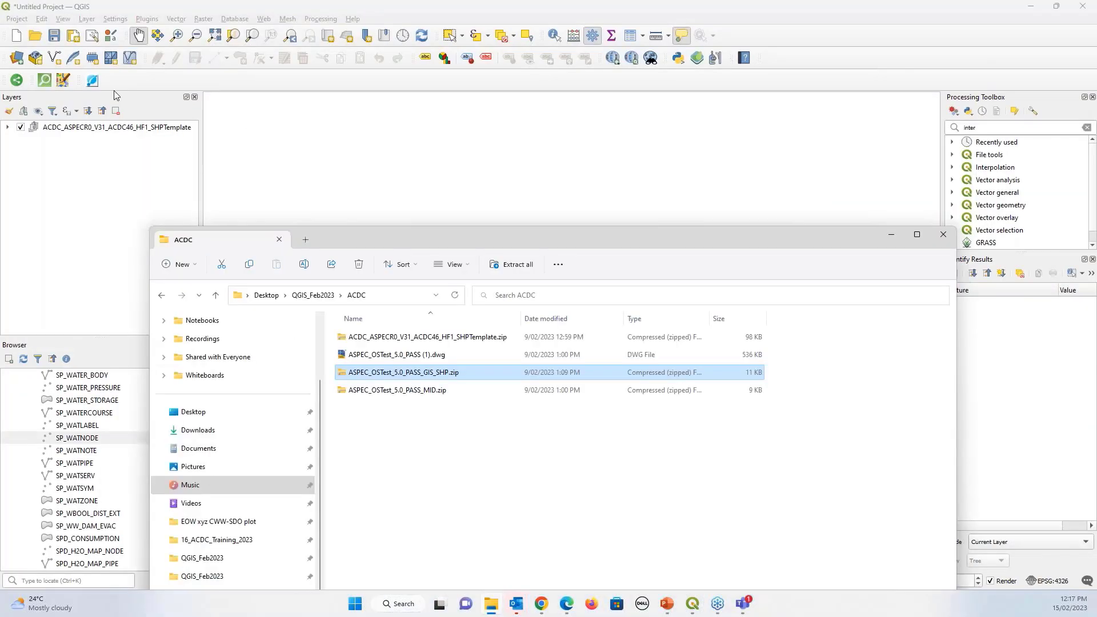
Move the ASPEC_OSTest group below DSPEC_WHD.shp and collapse the template group
click(8, 127)
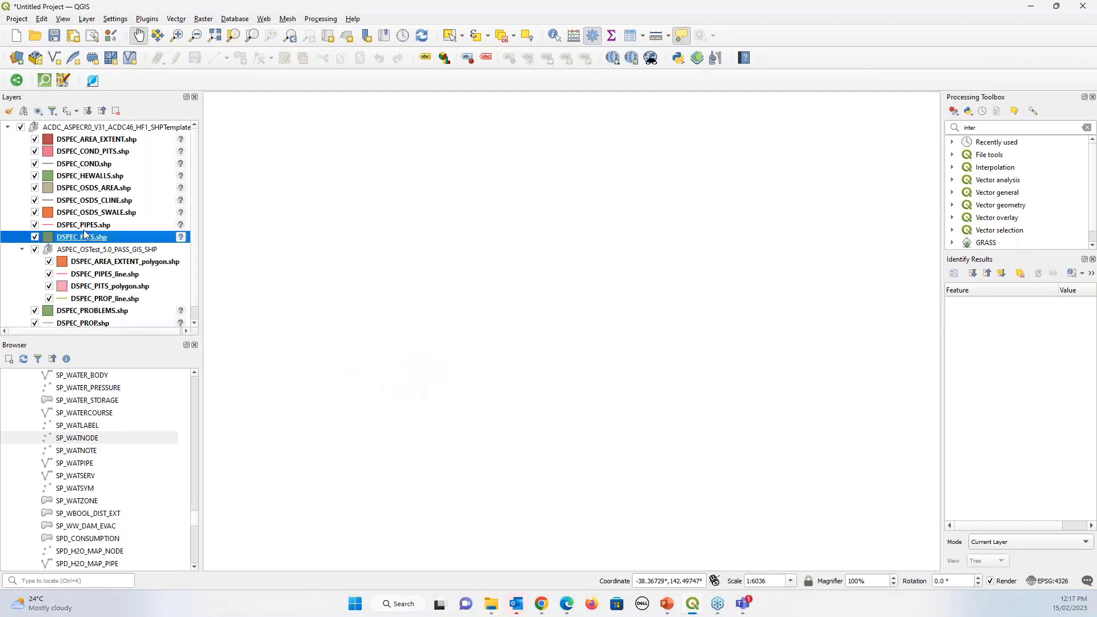
click(88, 250)
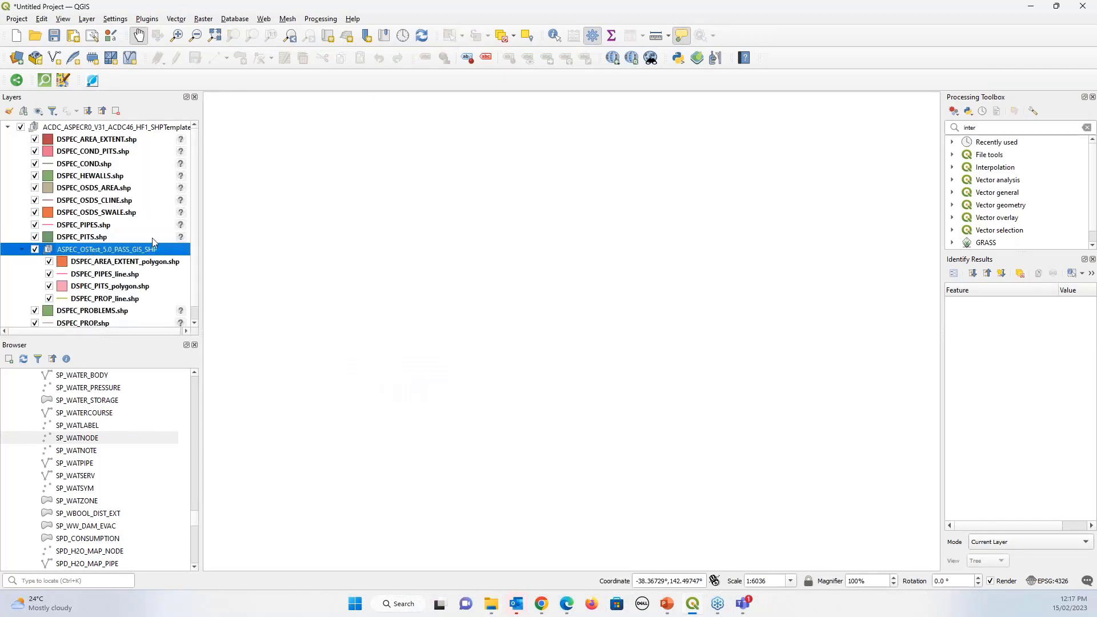
scroll(119, 239, down, 1)
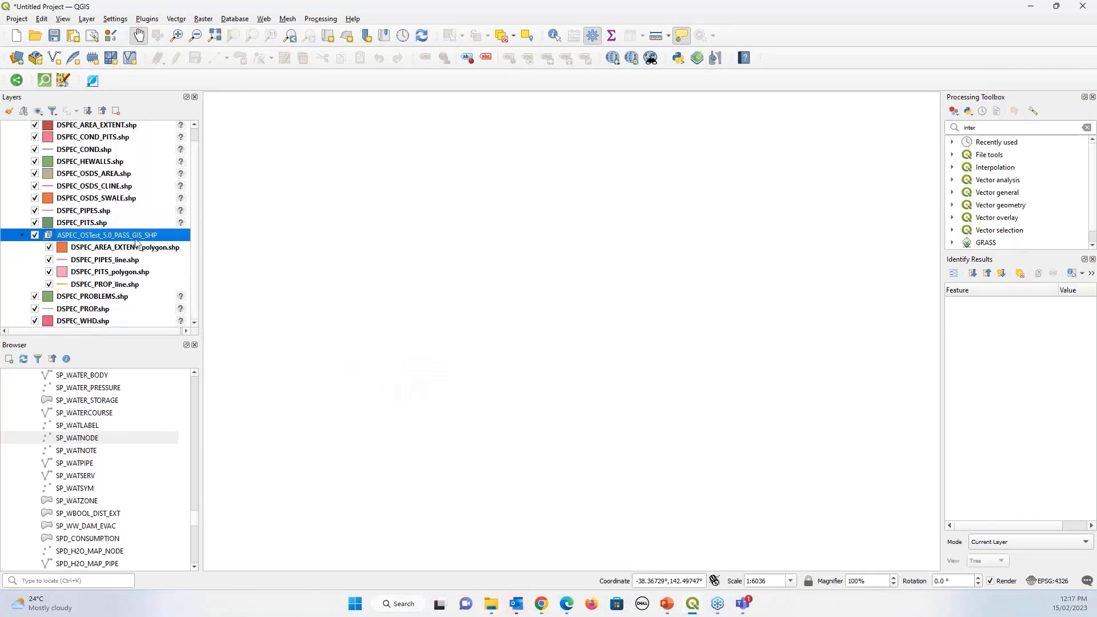
drag(119, 239, 17, 315)
drag(117, 279, 72, 297)
click(7, 127)
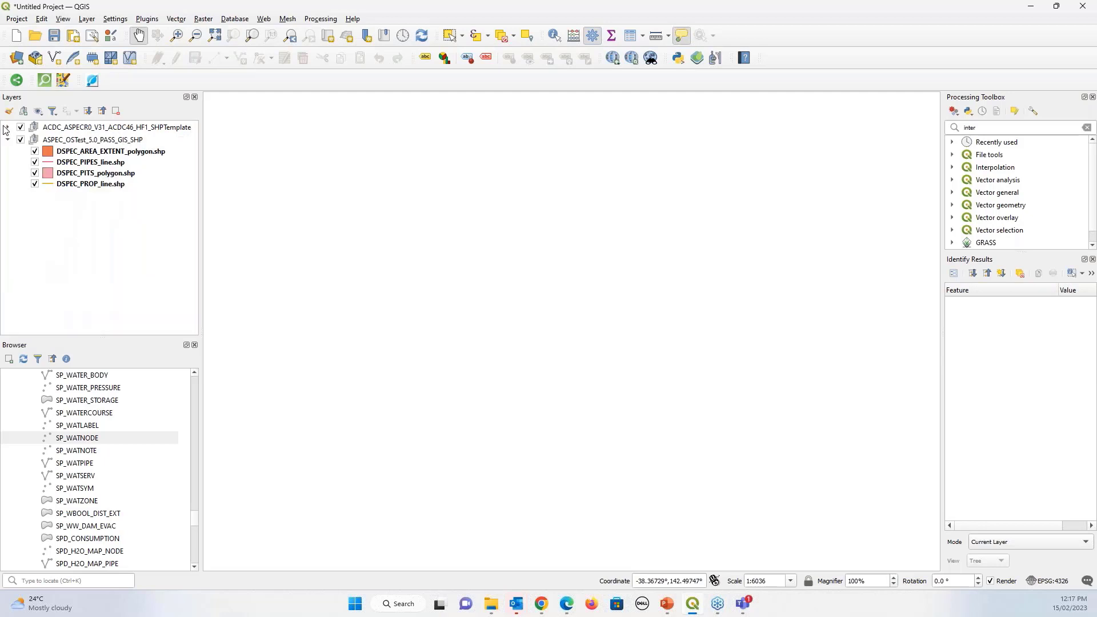
Zoom the map to the DSPEC_PIPES_line layer and recentre the area polygon
right_click(95, 163)
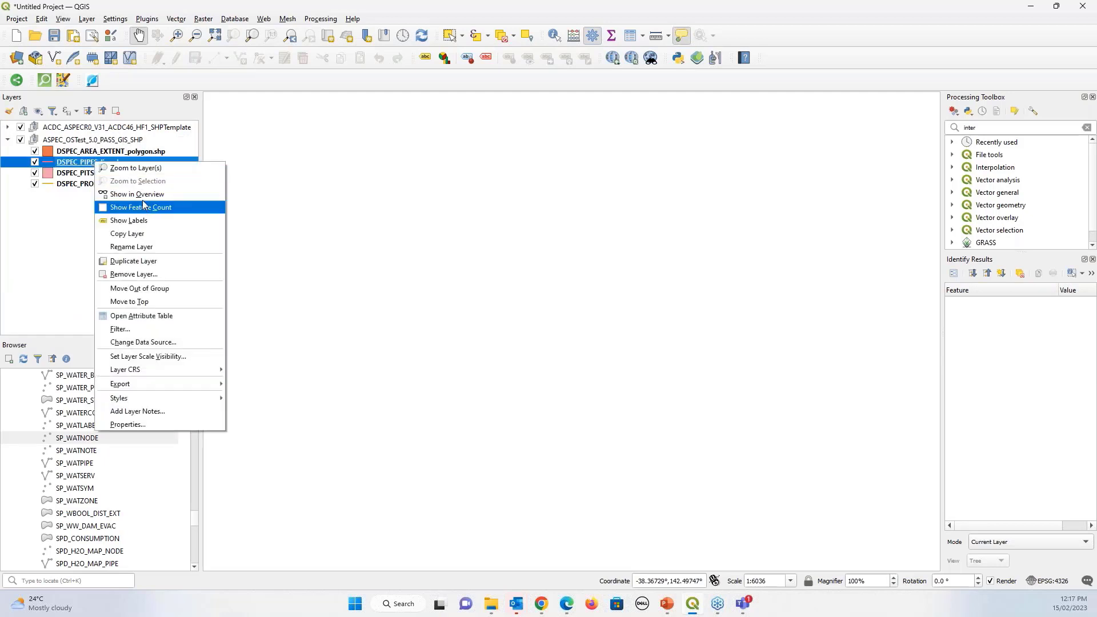
click(145, 169)
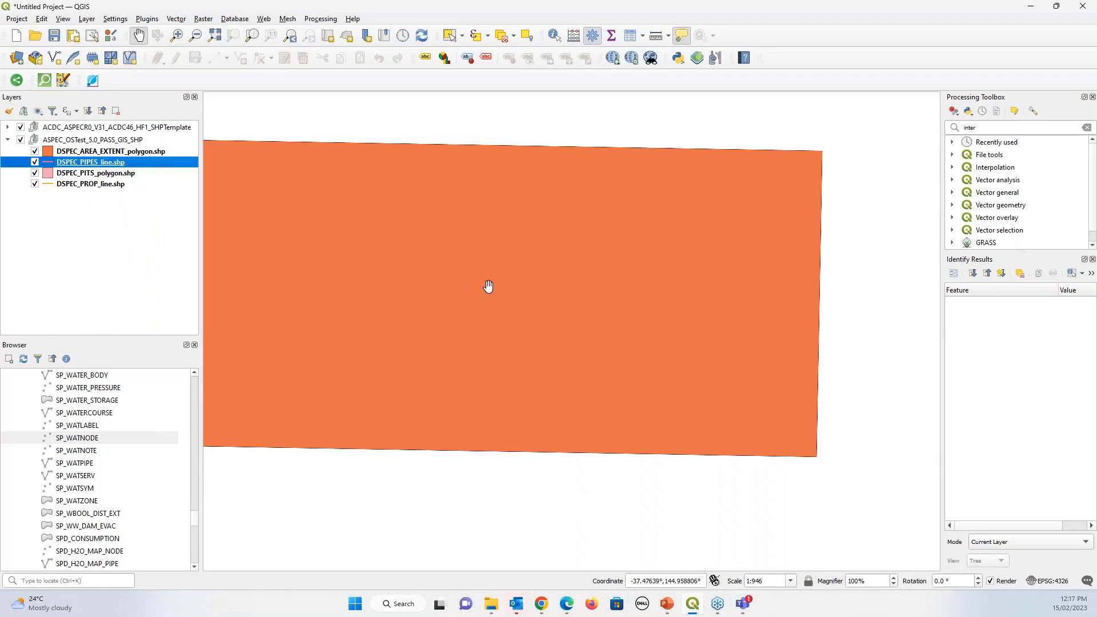
scroll(382, 315, down, 1)
drag(381, 315, 416, 314)
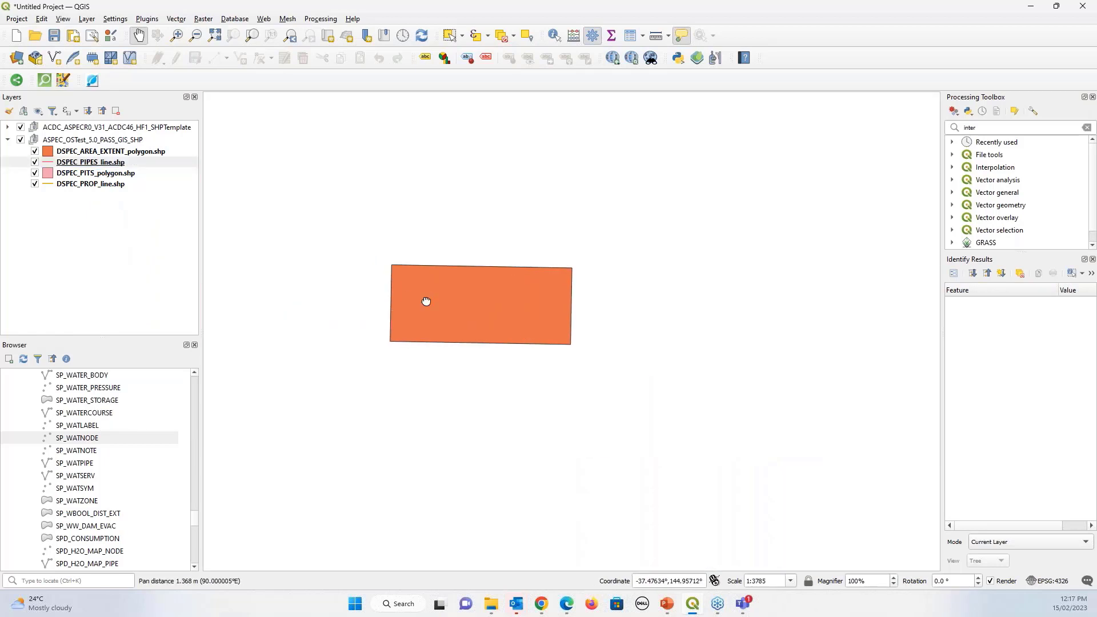
drag(426, 301, 441, 277)
scroll(504, 294, up, 1)
scroll(503, 294, up, 1)
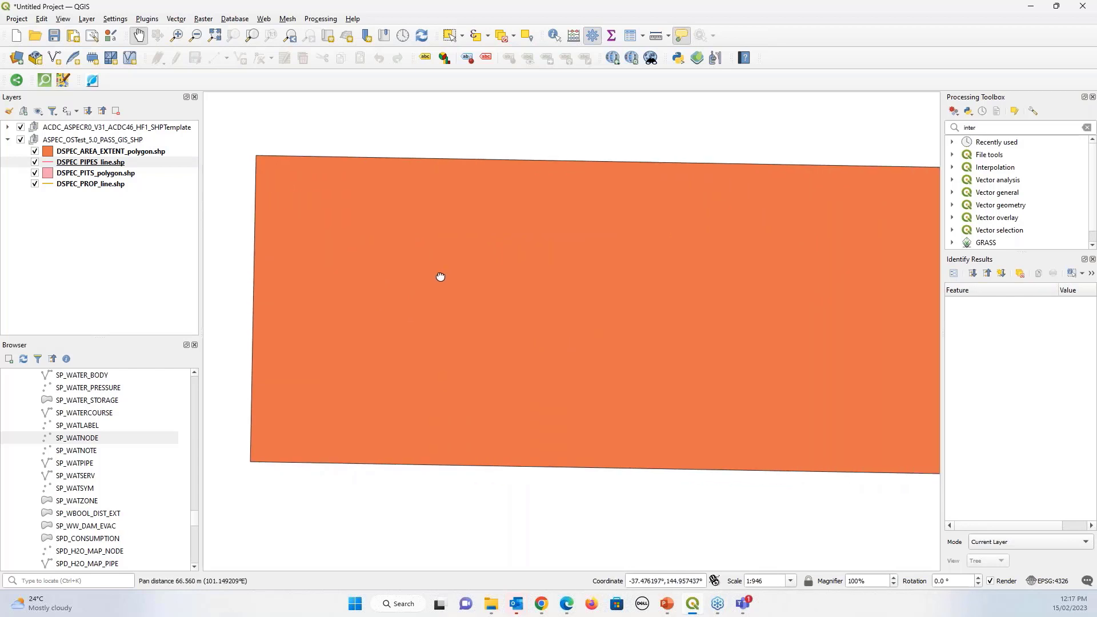
scroll(440, 277, down, 1)
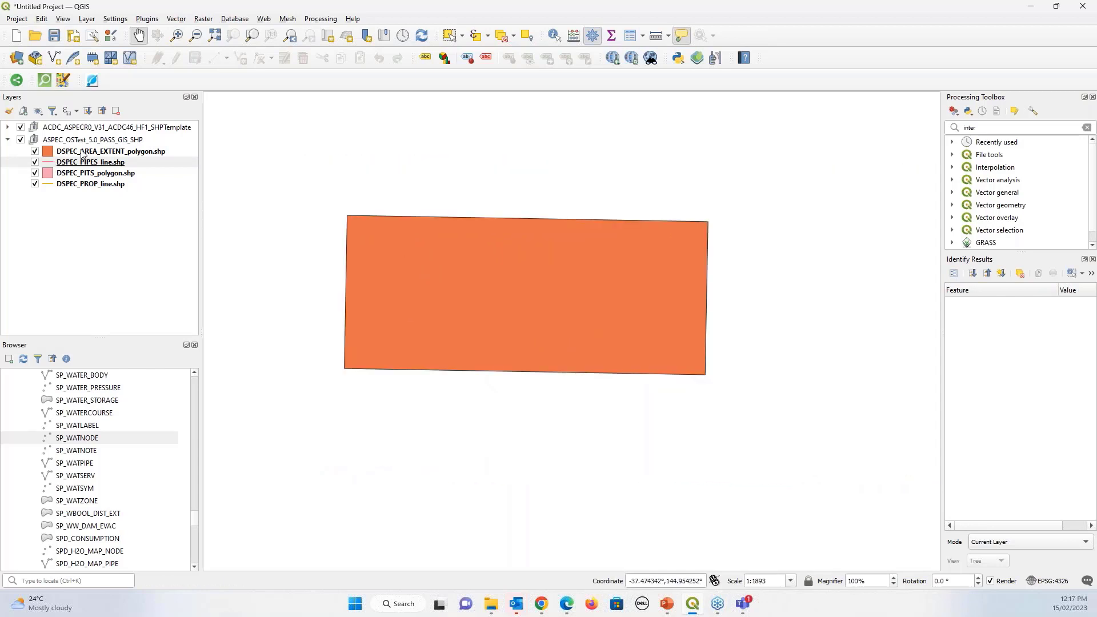
Move and hide DSPEC_AREA_EXTENT_polygon.shp, then open DSPEC_PIPES_line.shp's attribute table
drag(82, 152, 60, 188)
click(57, 191)
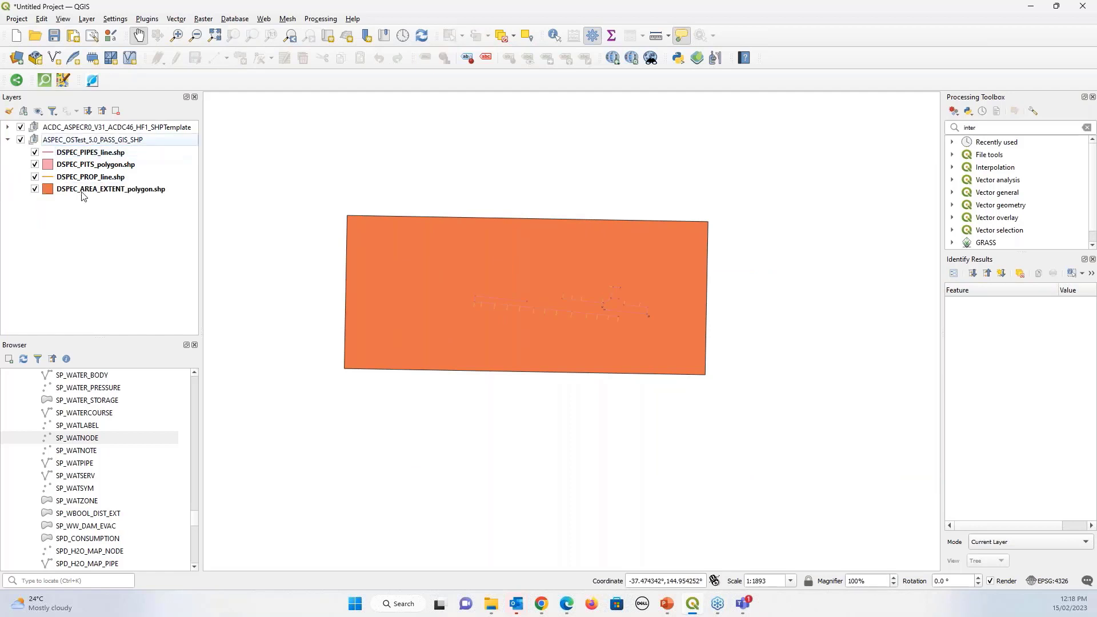
click(35, 189)
scroll(602, 311, up, 1)
scroll(603, 312, up, 2)
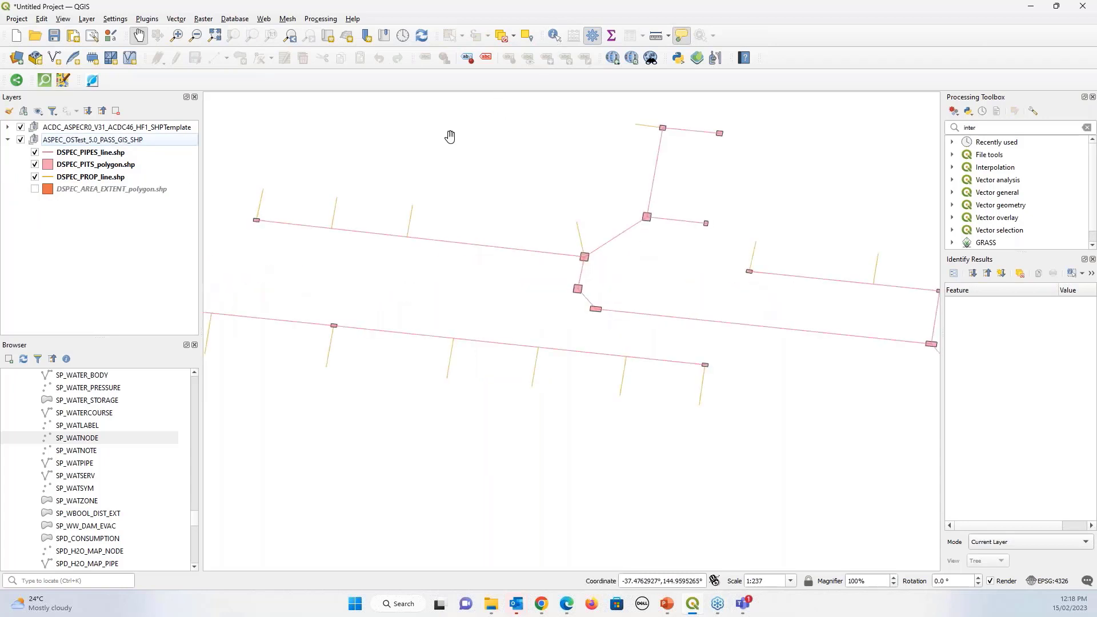
click(103, 154)
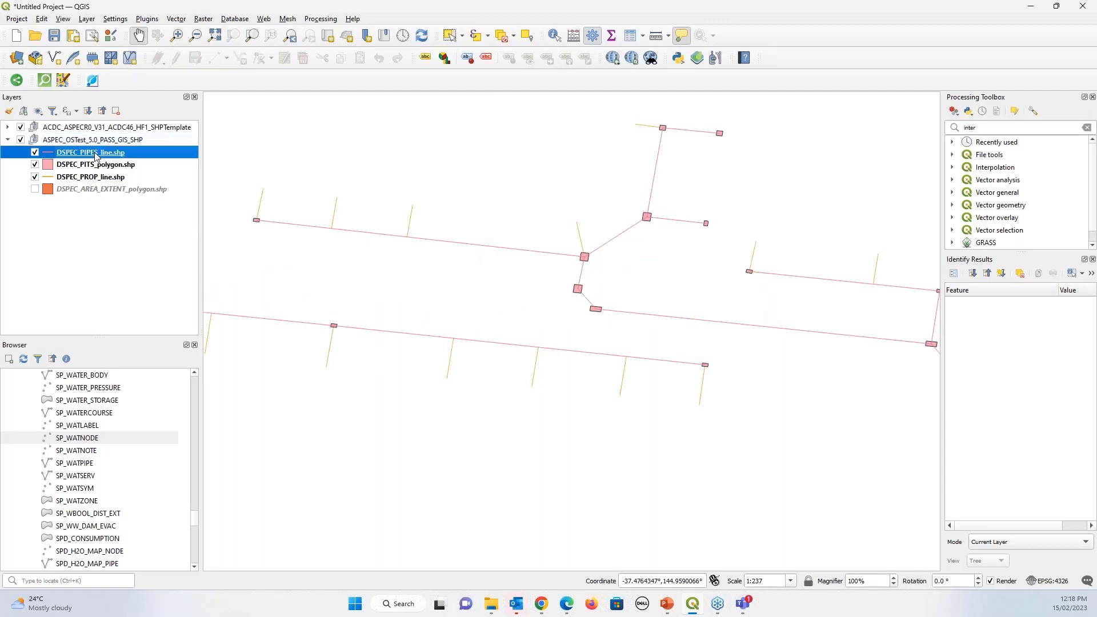
click(632, 36)
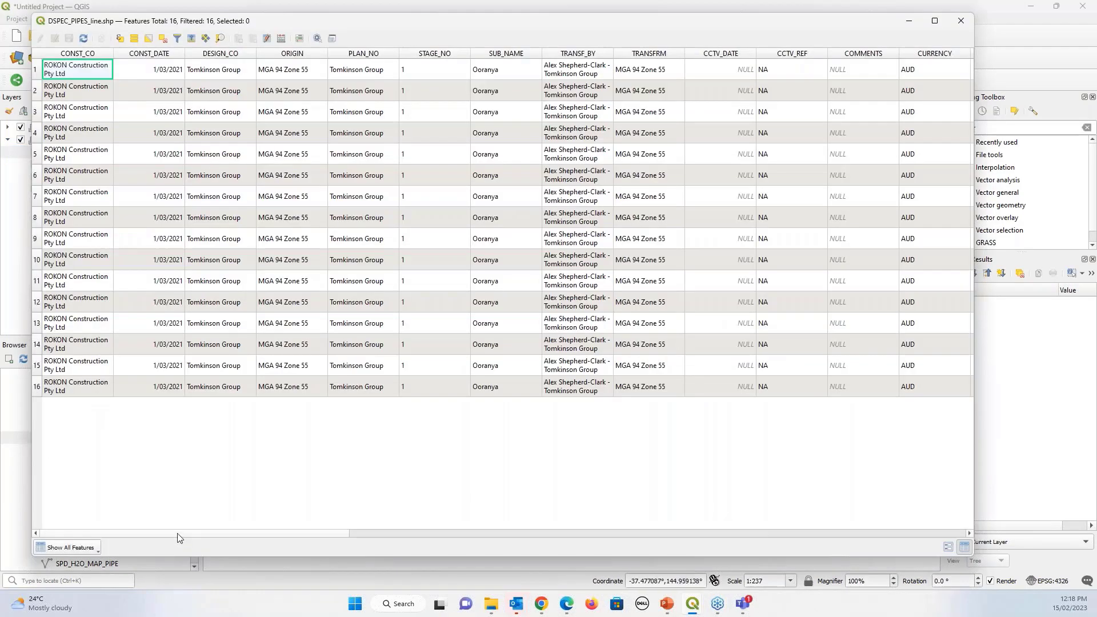
Scroll the pipe table to its last columns and back, then minimise the table
drag(181, 534, 883, 534)
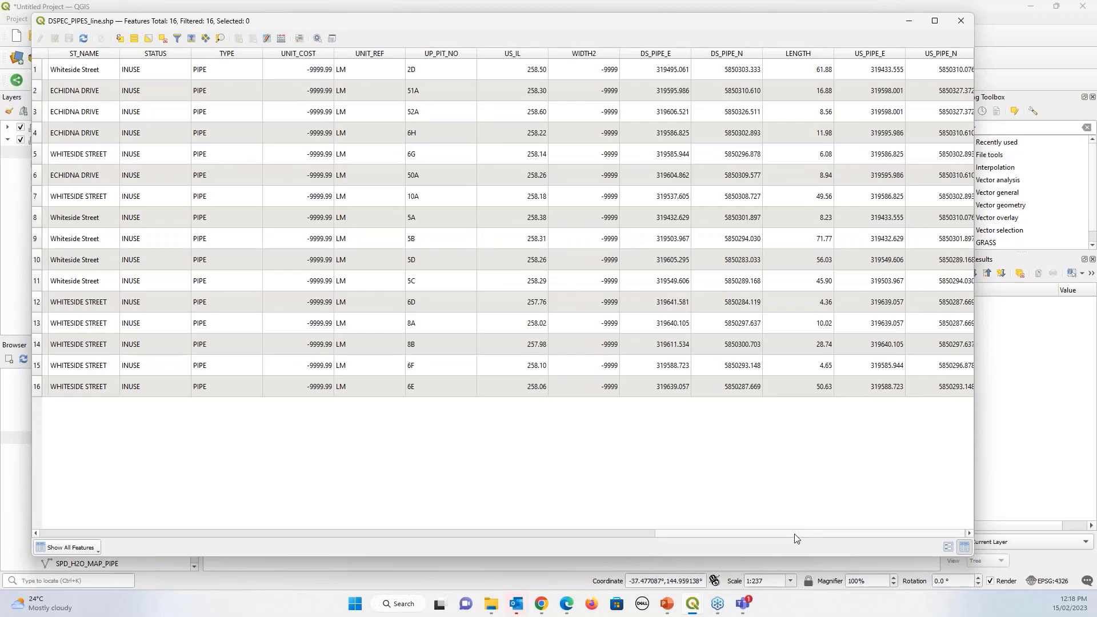
drag(798, 538, 182, 550)
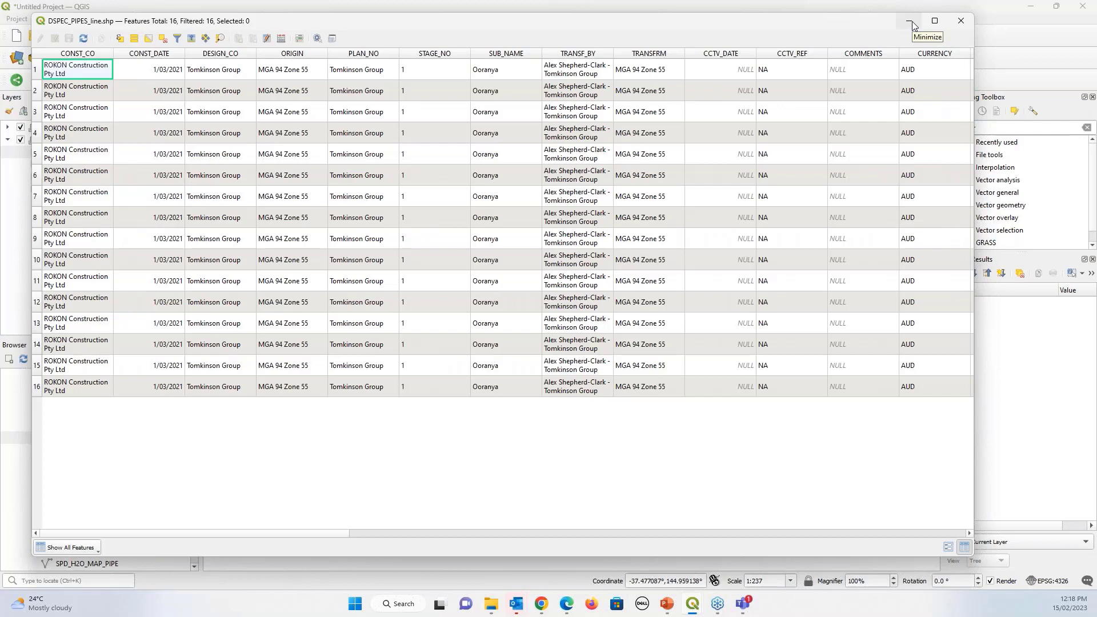
click(911, 24)
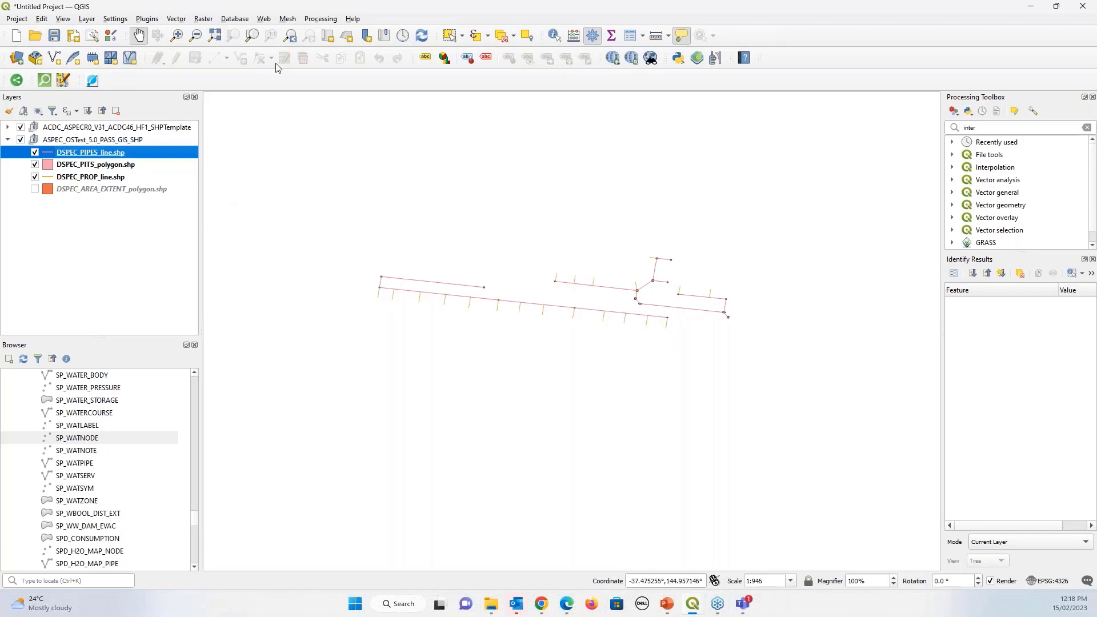
Add Google Satellite imagery as a basemap through QuickMapServices
click(224, 23)
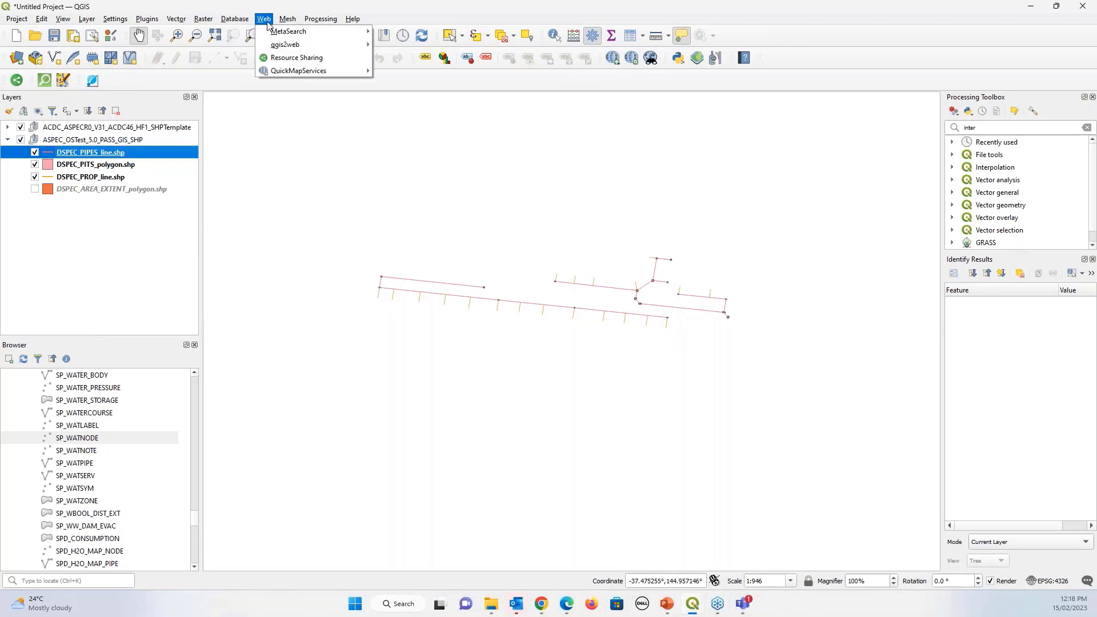
mouse_move(280, 74)
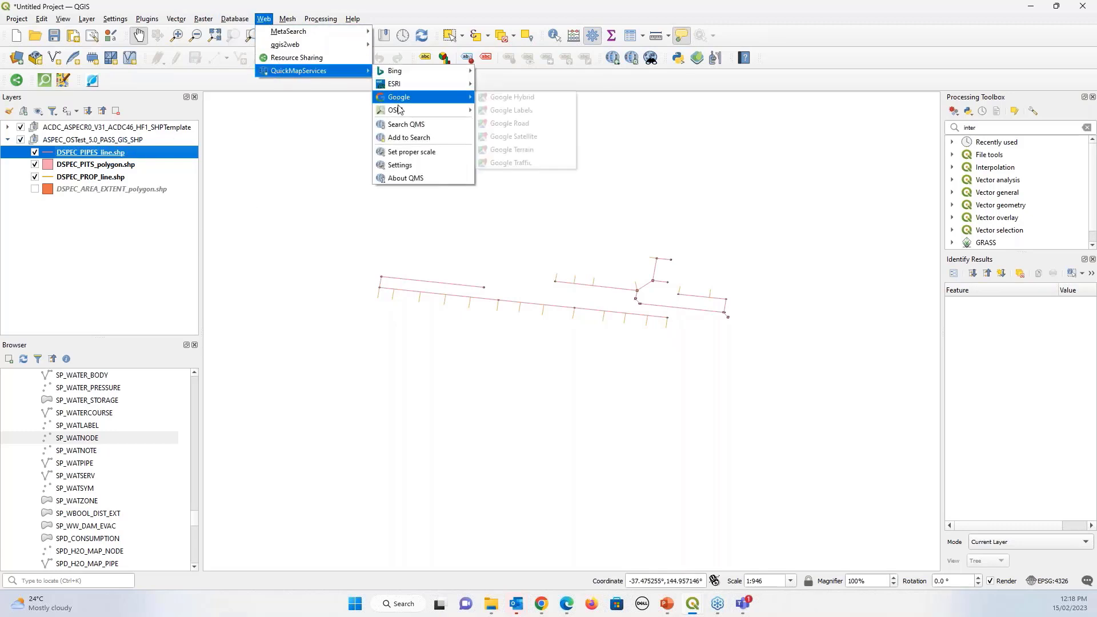
mouse_move(403, 86)
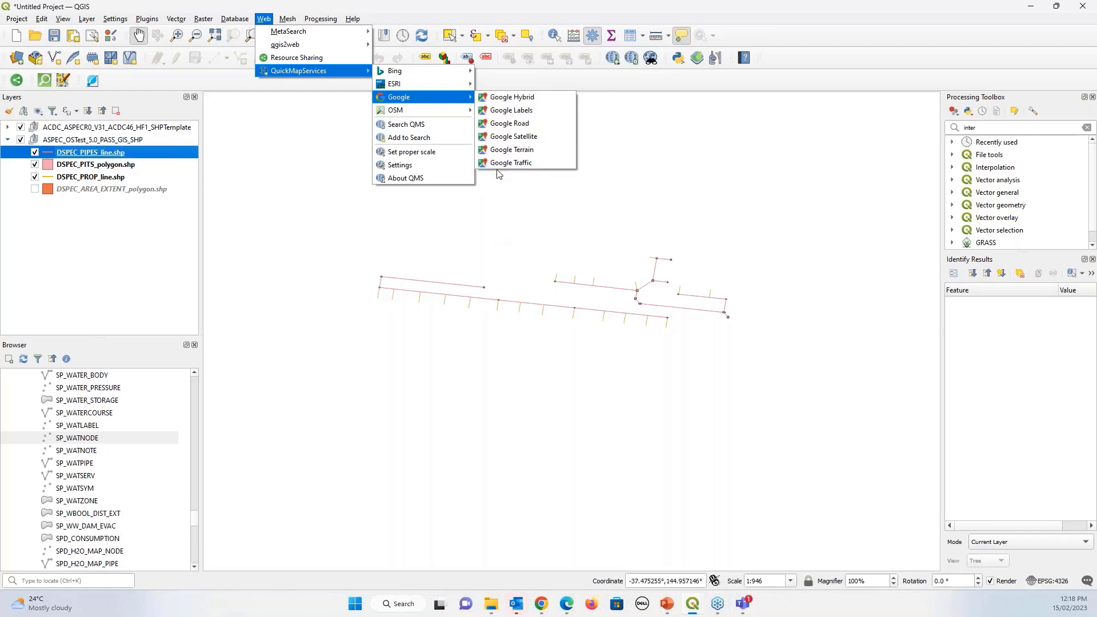
click(501, 136)
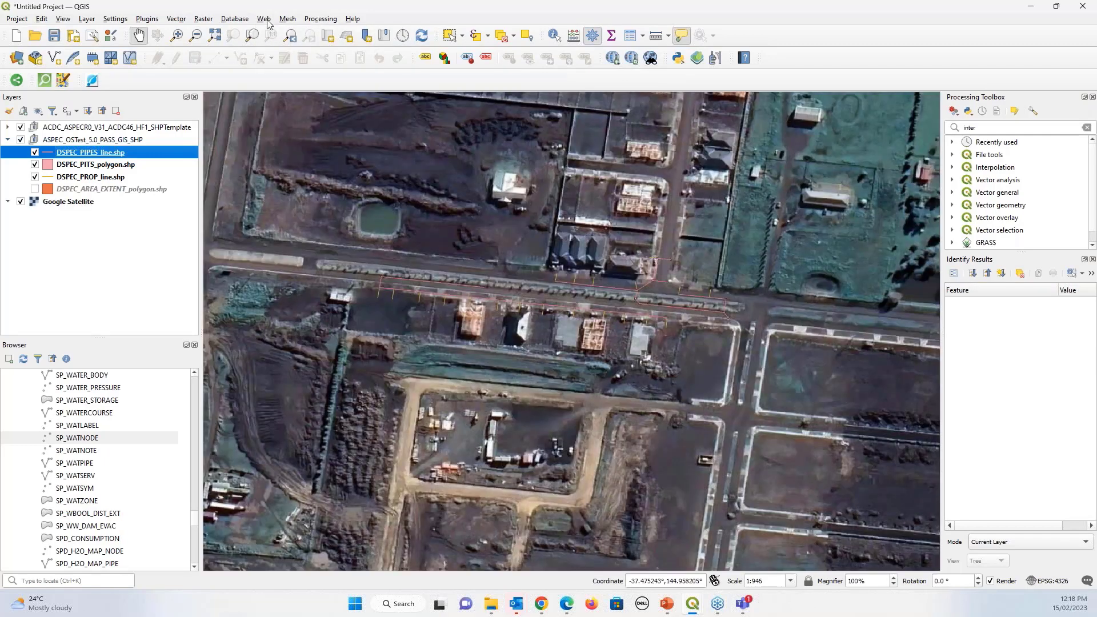
Add Bing Satellite imagery as a second QuickMapServices basemap
click(265, 19)
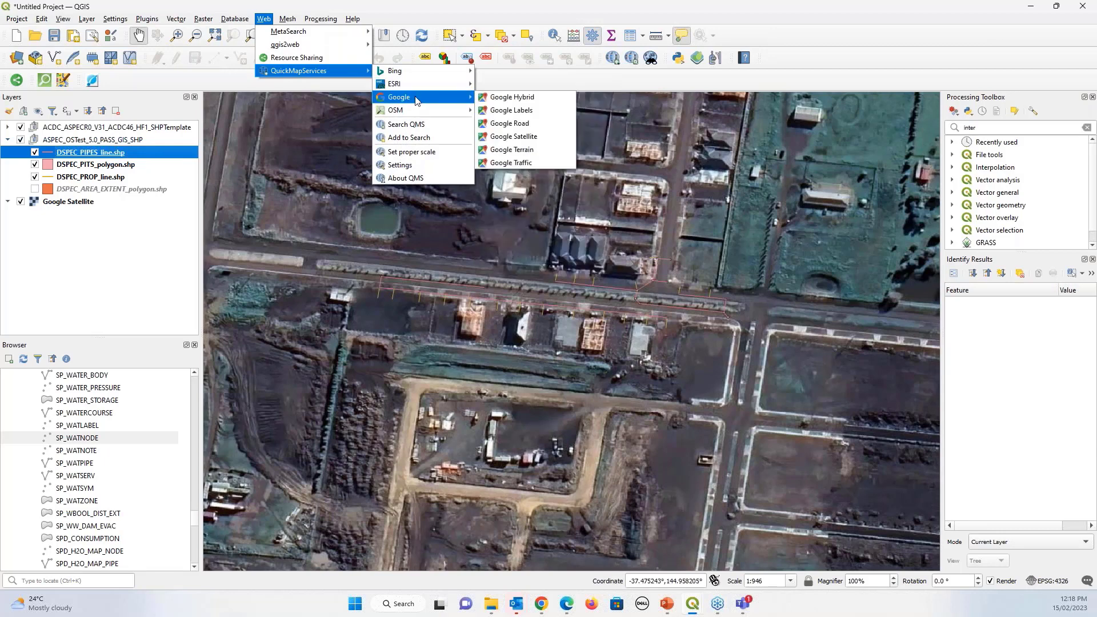
mouse_move(400, 71)
click(492, 98)
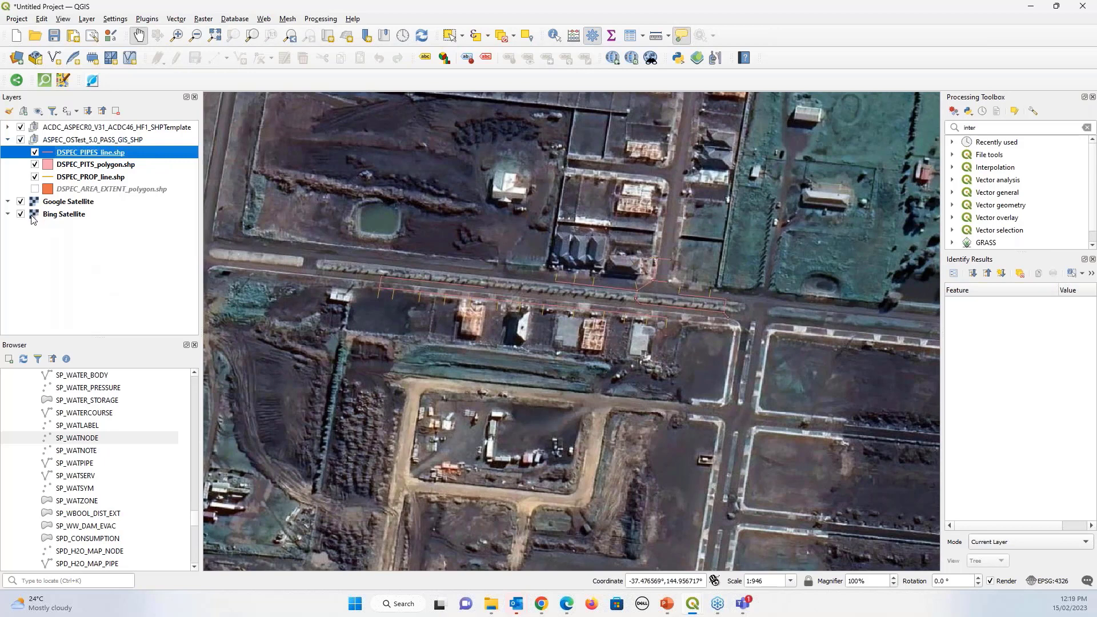
Move Google Satellite beneath Bing Satellite, then toggle Bing off and on to compare
drag(52, 207, 50, 220)
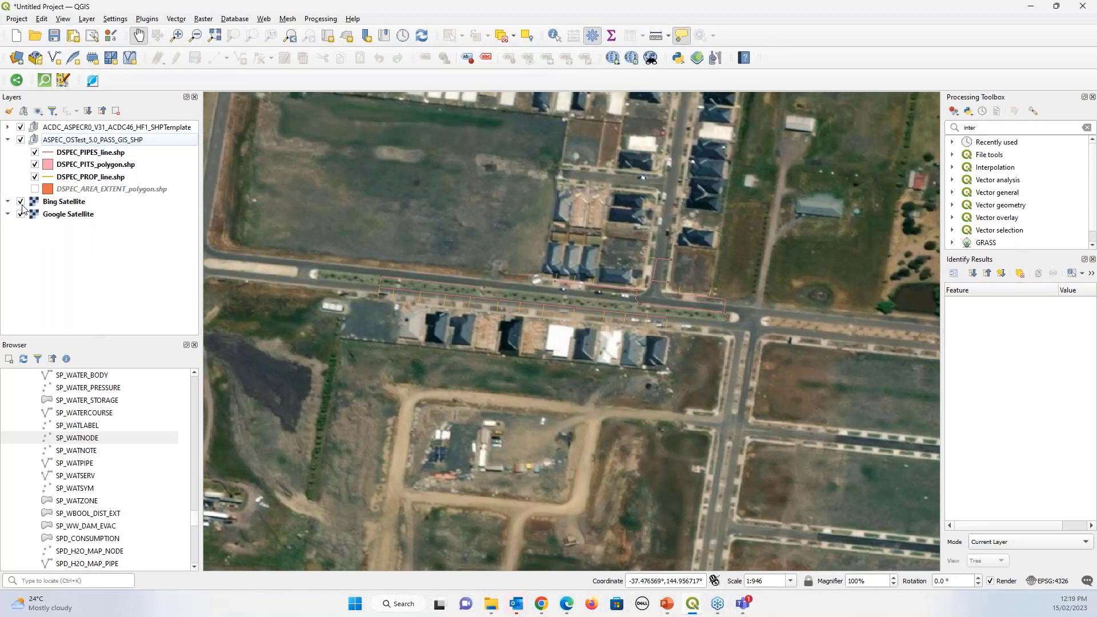
click(21, 202)
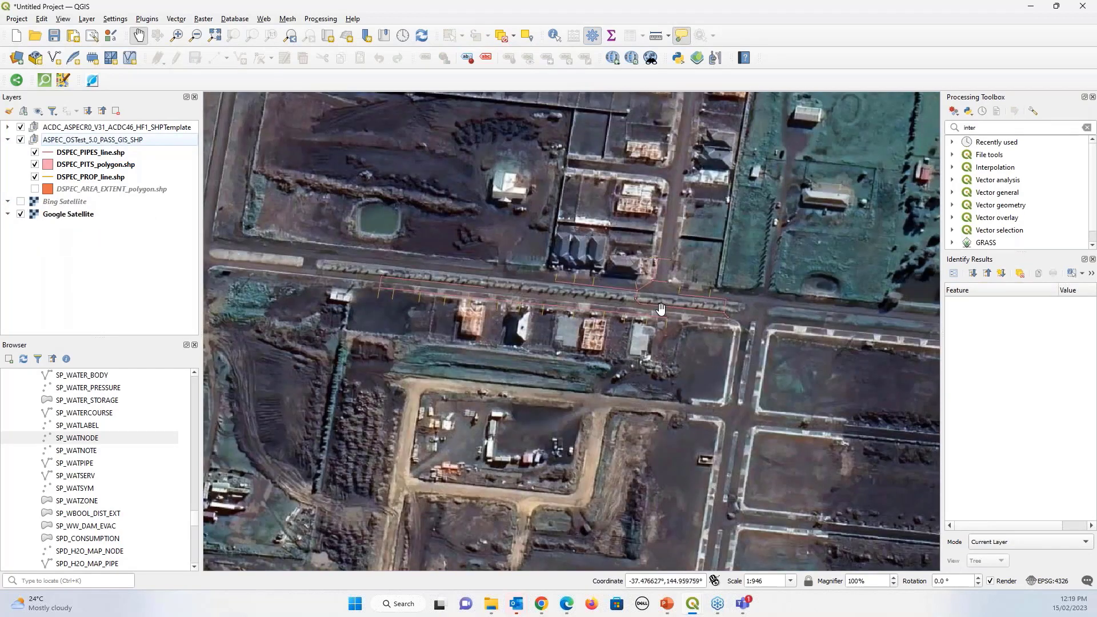
scroll(669, 319, down, 1)
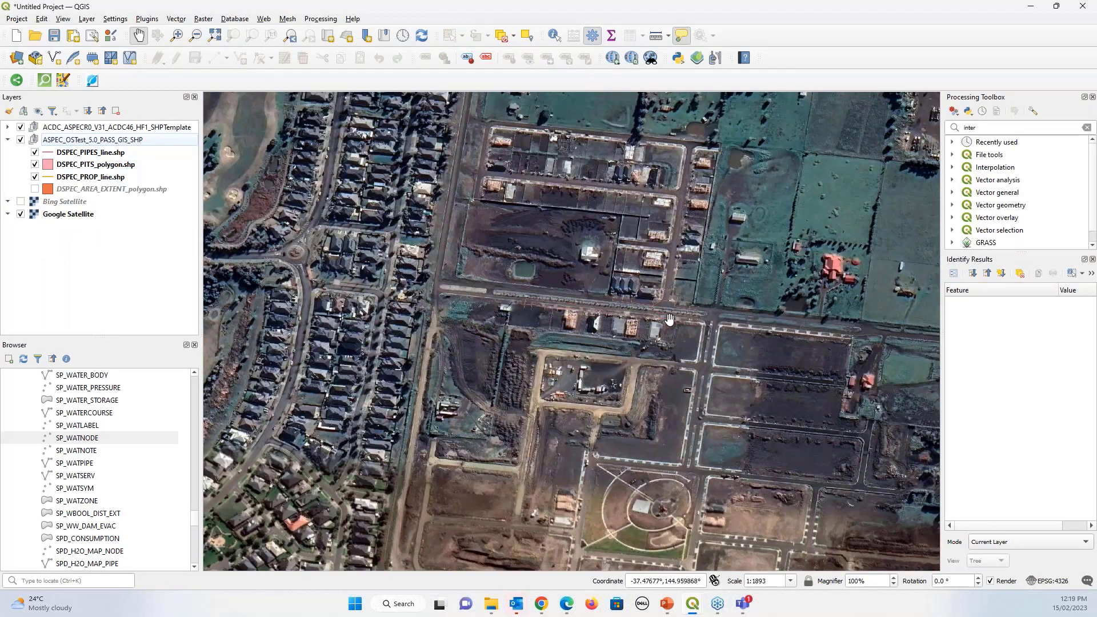
scroll(651, 307, up, 1)
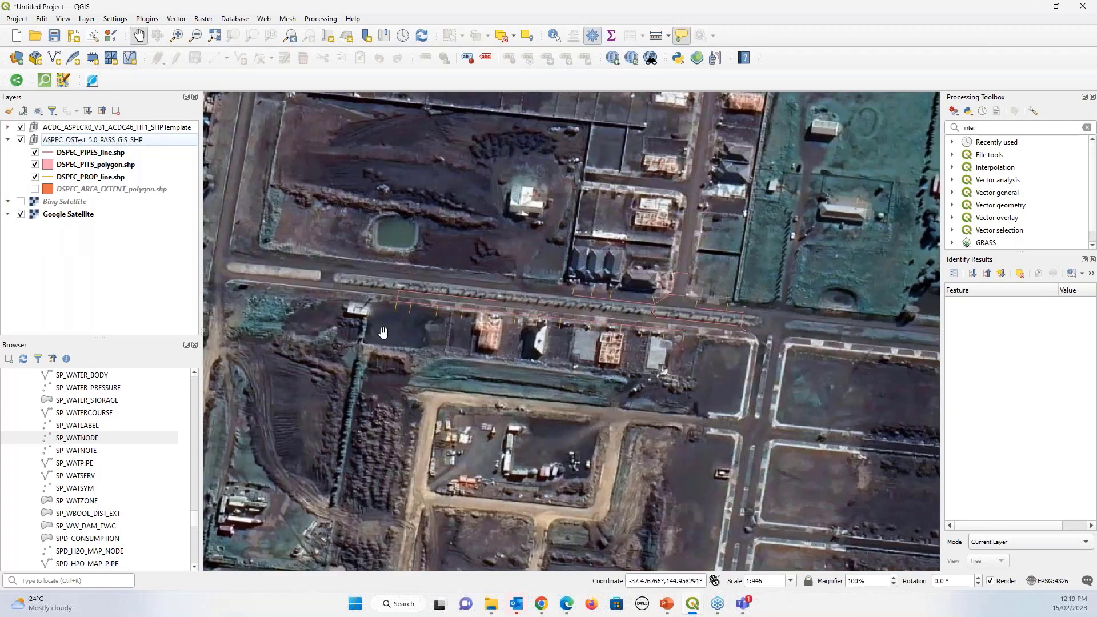
click(21, 202)
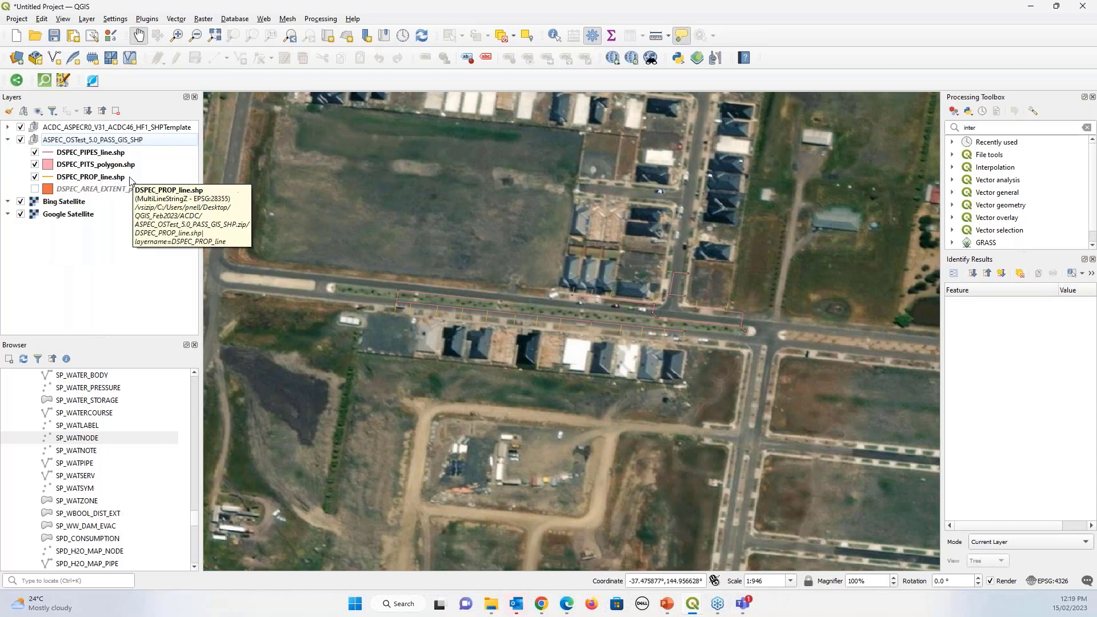
Collapse the ASPEC_OSTest_5.0_PASS_GIS_SHP group, compare basemaps, leave Google Satellite showing, and minimize QGIS
click(7, 140)
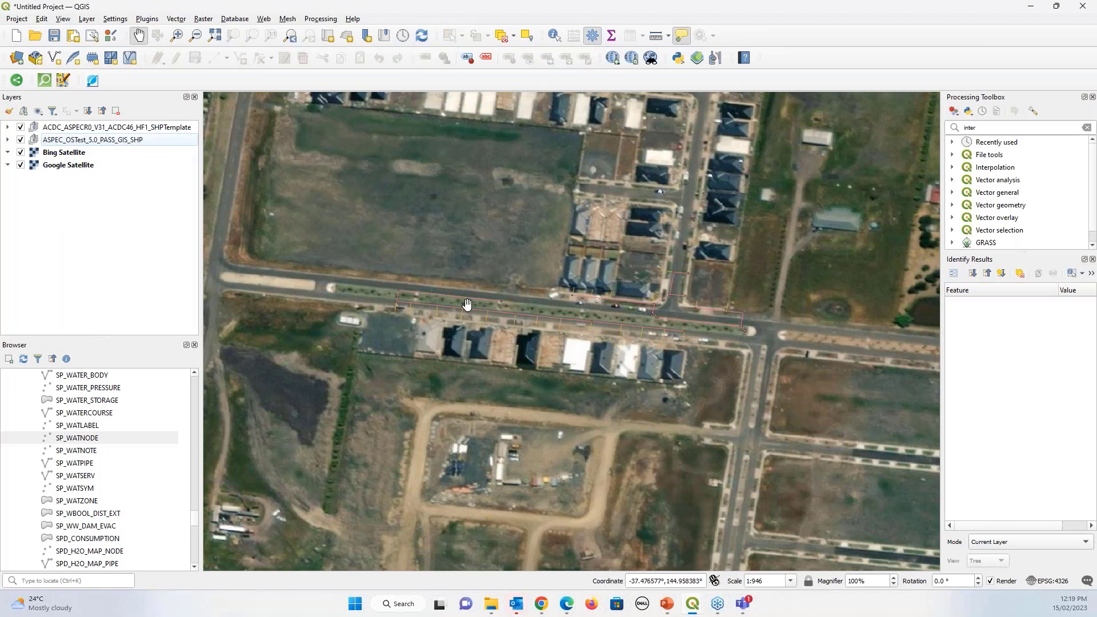
scroll(467, 304, up, 1)
scroll(521, 323, down, 1)
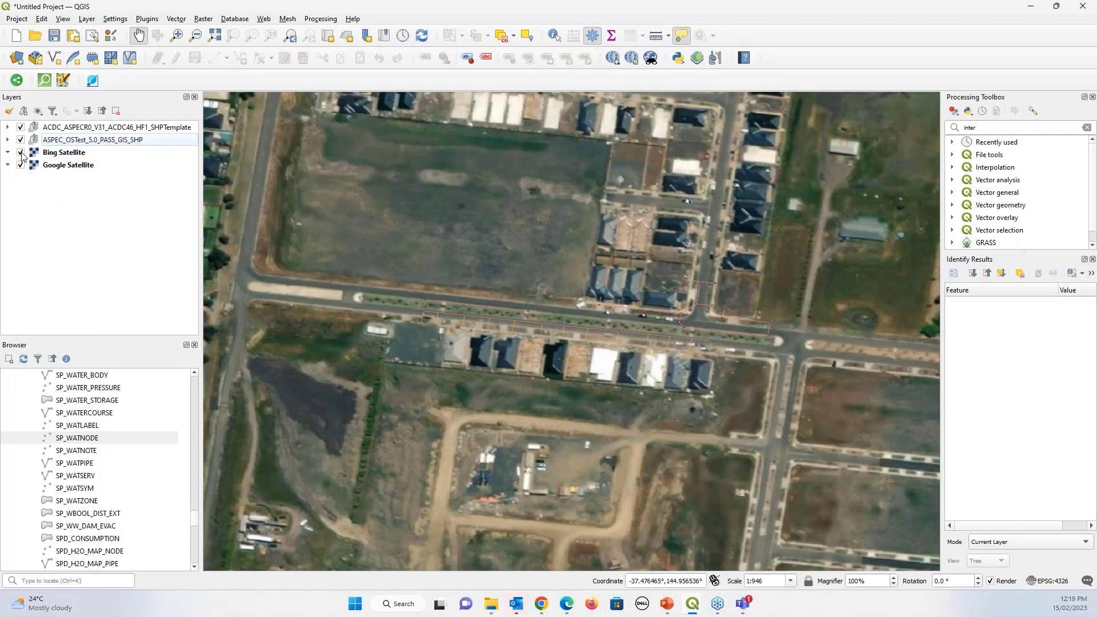
click(21, 152)
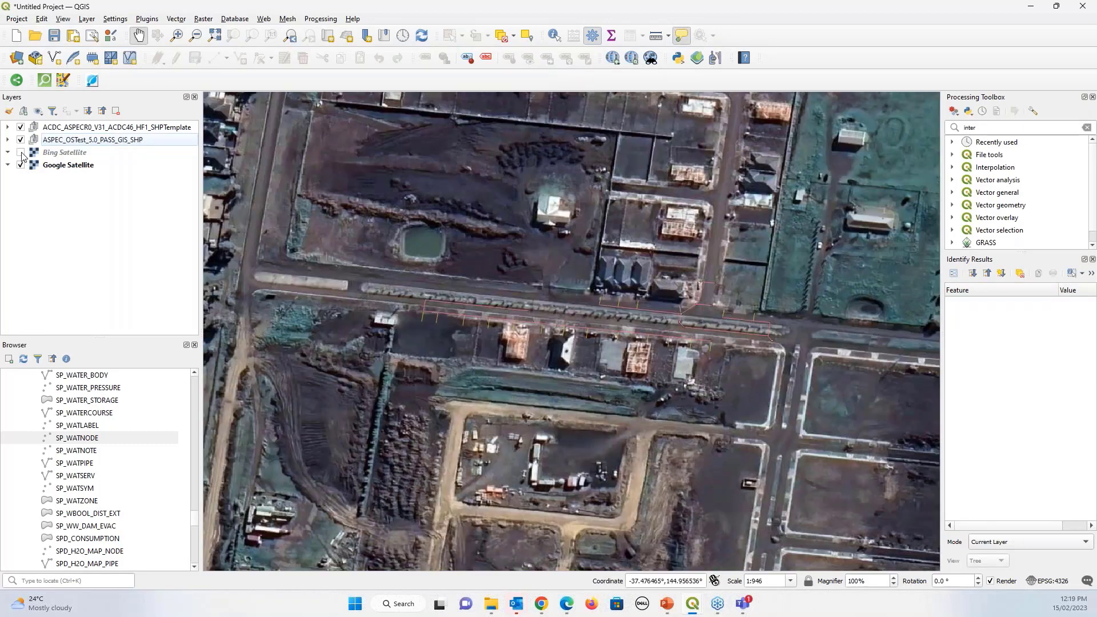
click(21, 152)
click(21, 153)
click(22, 153)
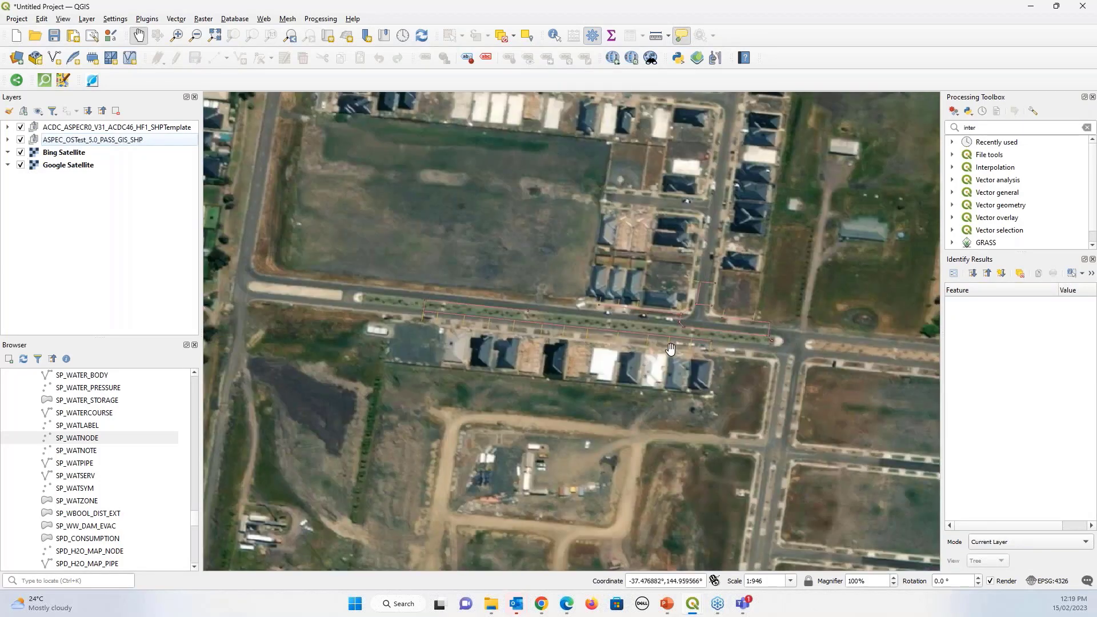
scroll(670, 313, up, 1)
scroll(669, 312, up, 3)
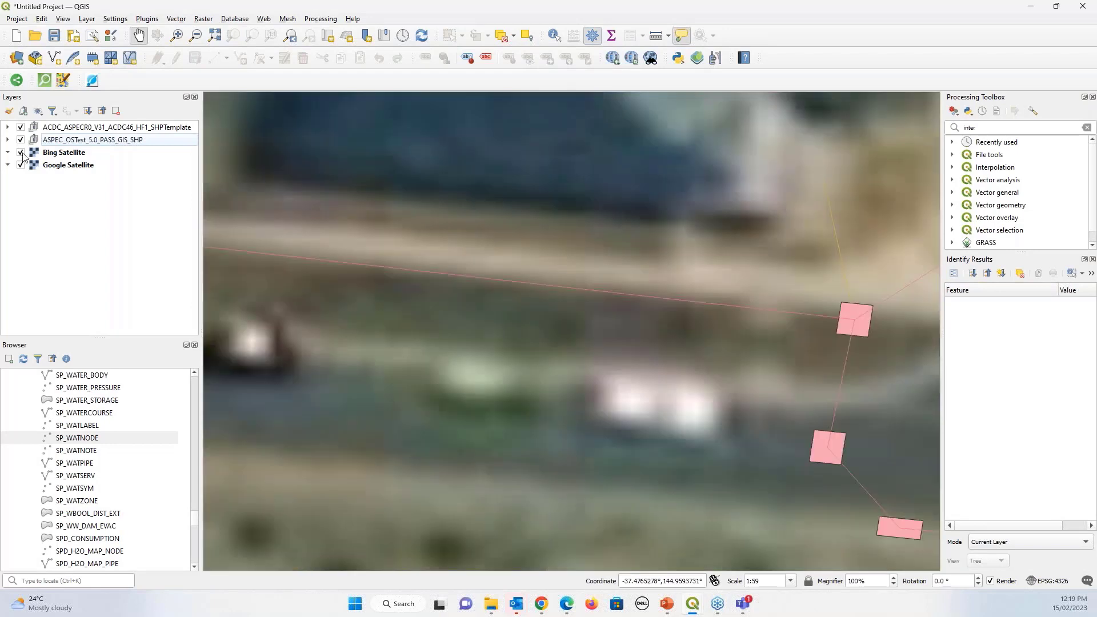
click(21, 152)
scroll(527, 322, down, 2)
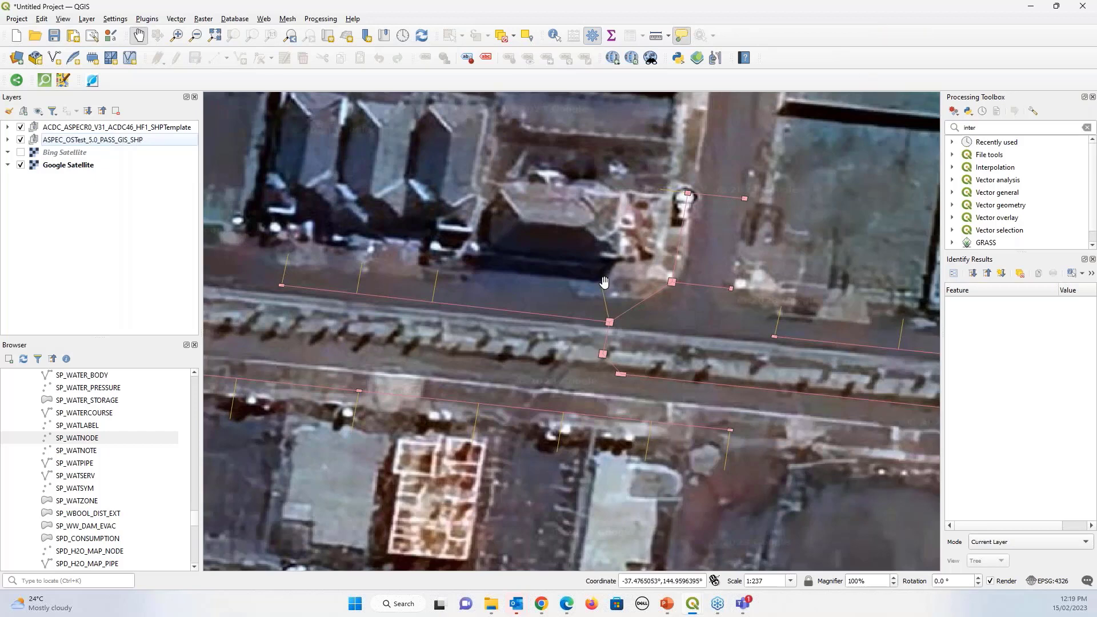
scroll(604, 281, down, 1)
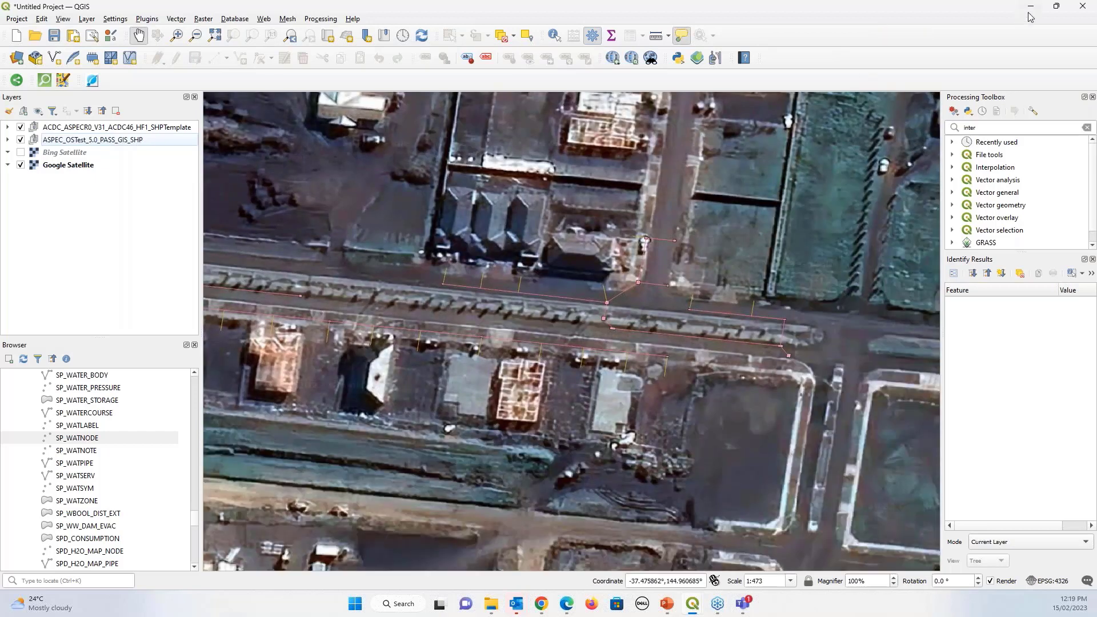
click(1031, 12)
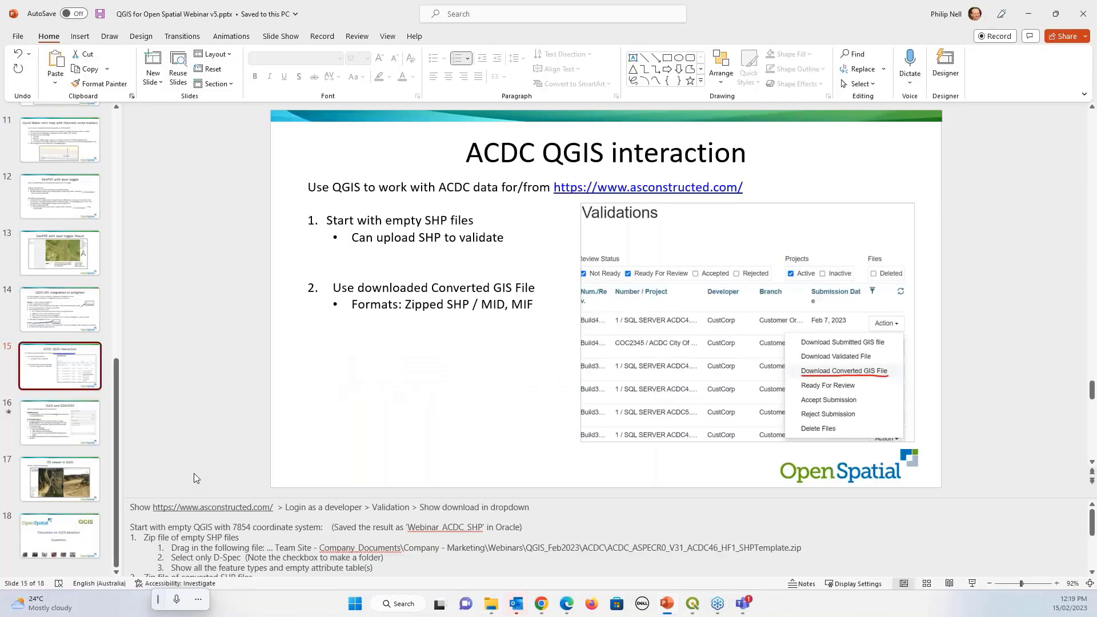
Start the slide show on slide 16, 'QGIS and GDA2020'
click(47, 423)
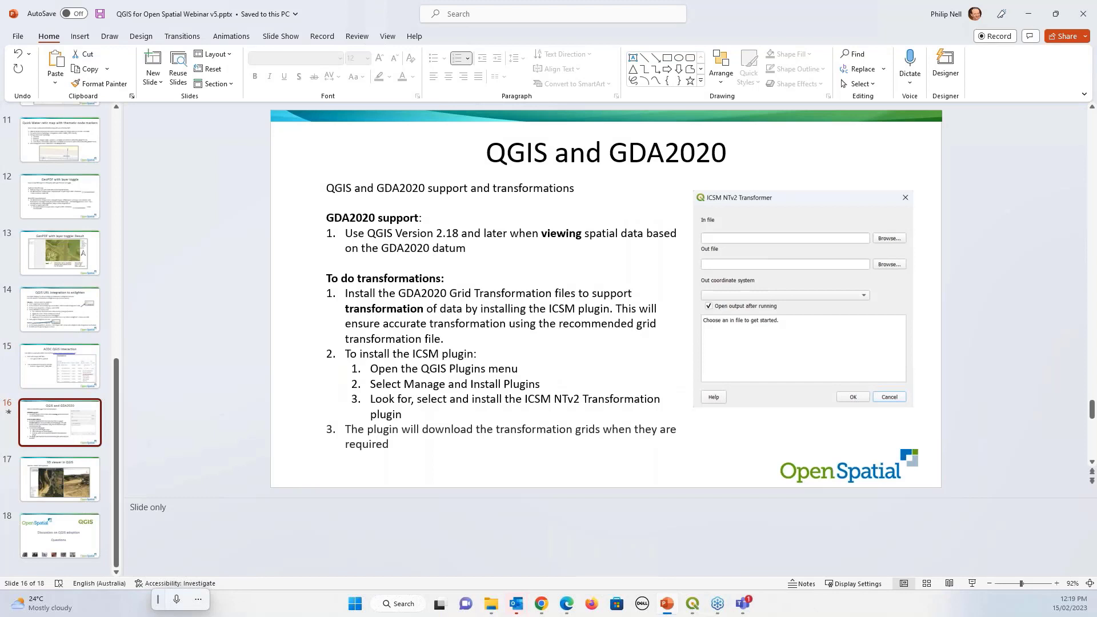
click(973, 585)
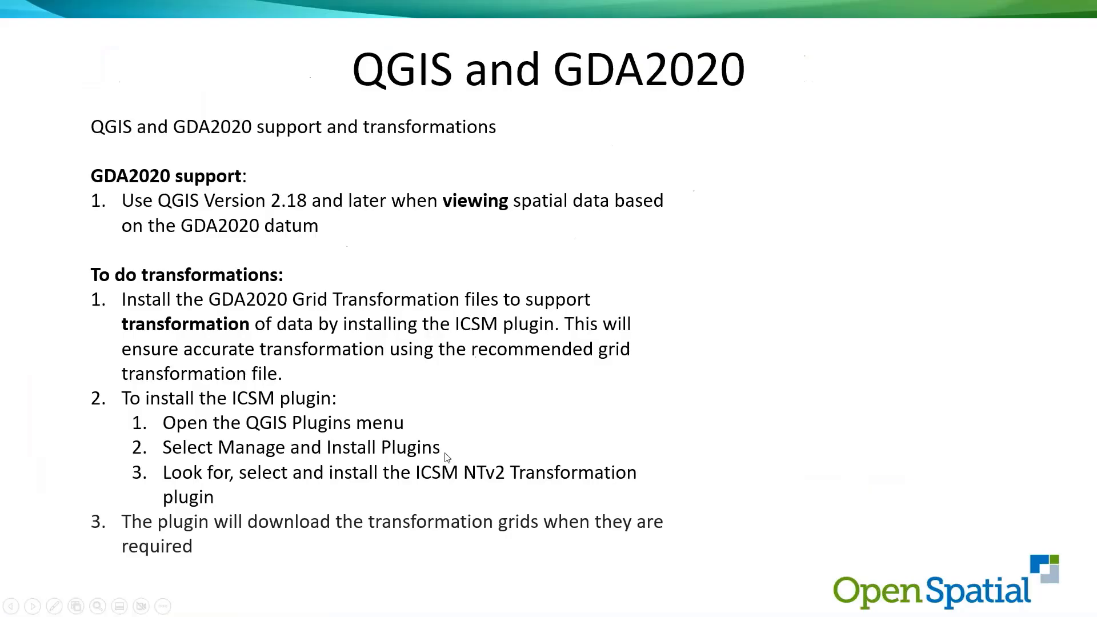
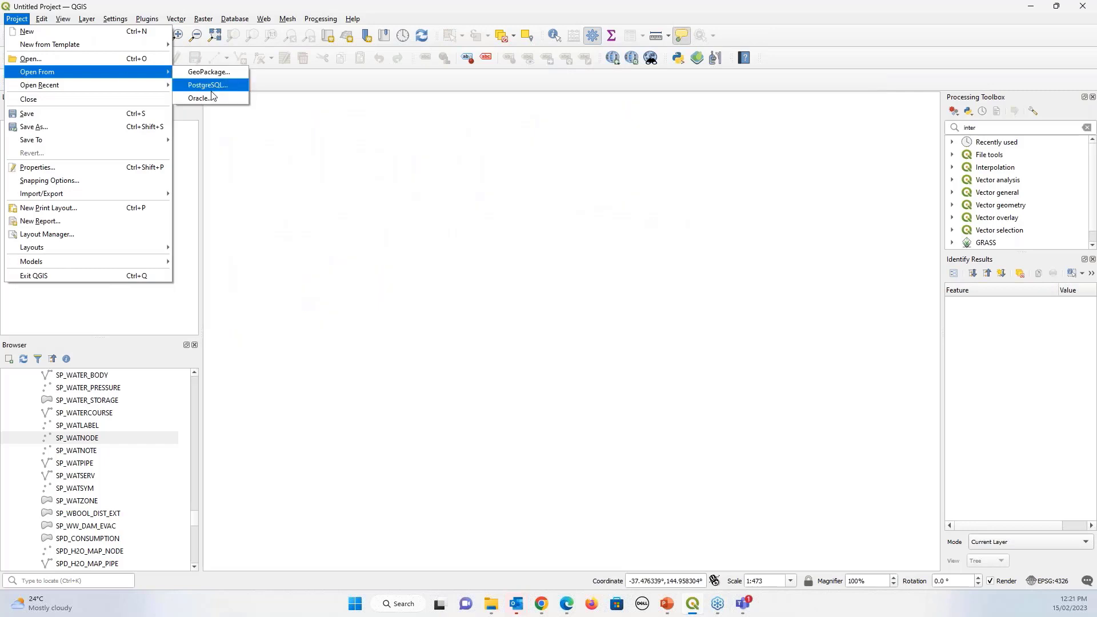
Load the Webinar_Wbool_3d project from Oracle owner WANNON9, then select the Warrnambool_1m_DEM layer
click(209, 85)
click(621, 205)
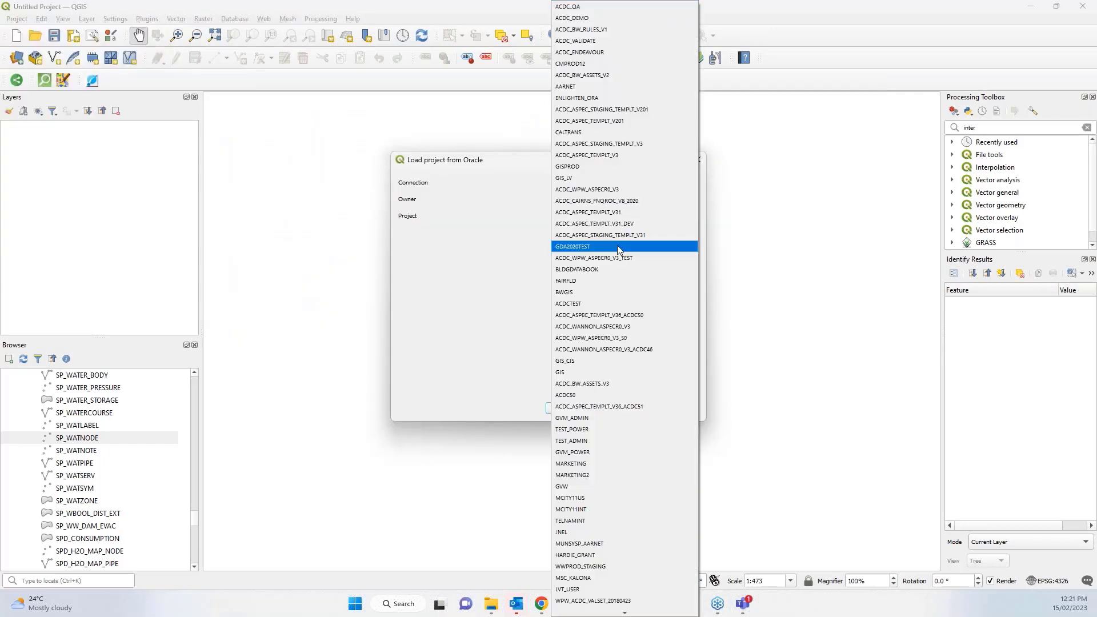
key(w)
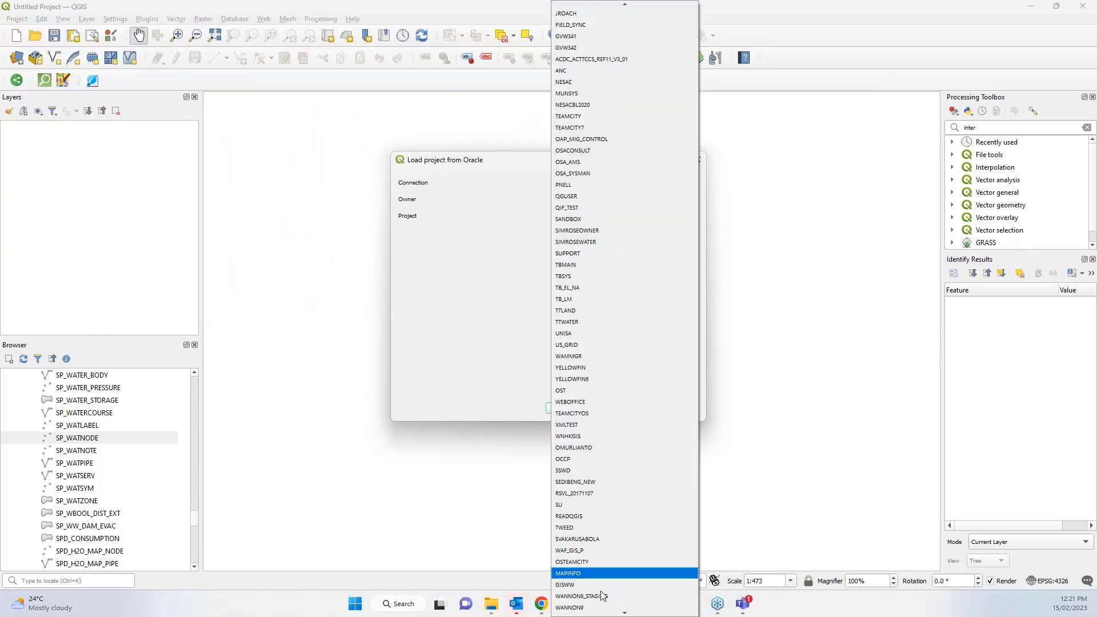
key(Down)
key(Return)
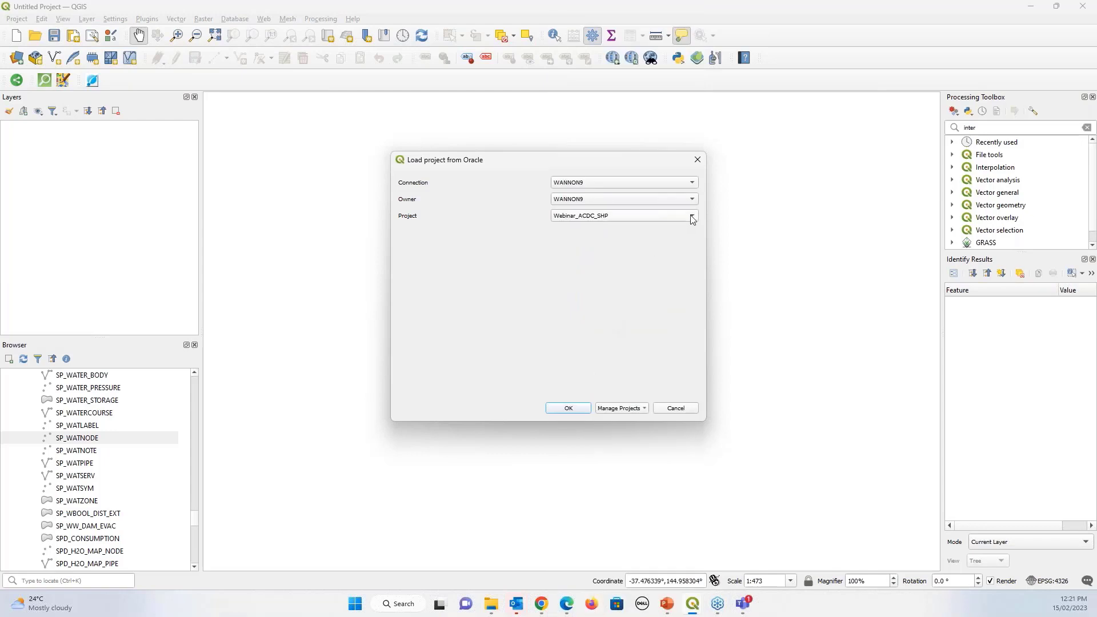
click(692, 215)
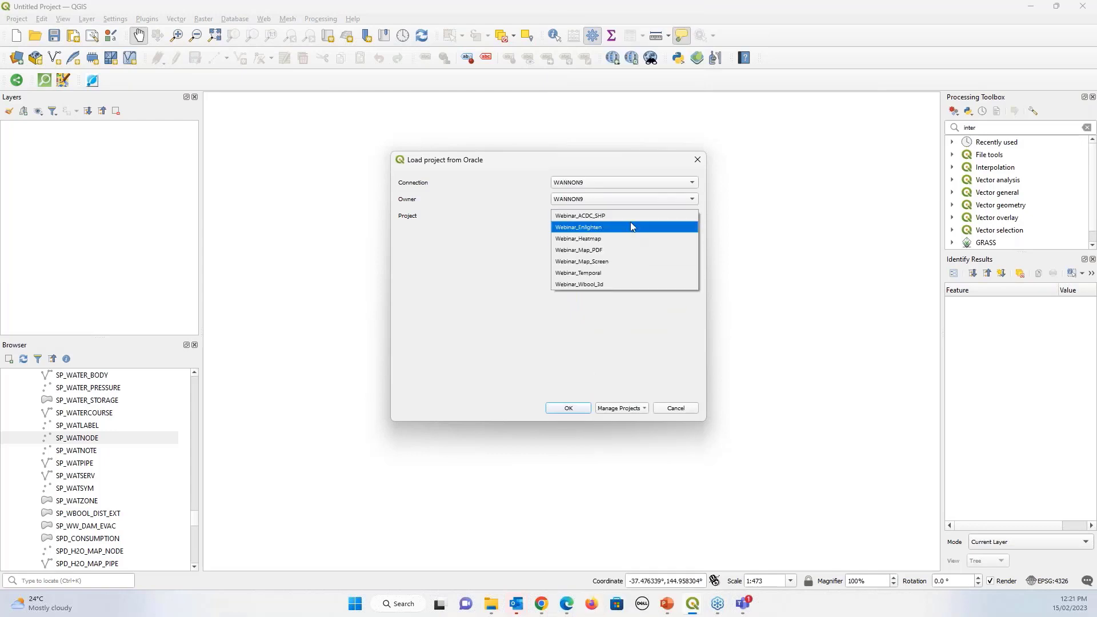
click(621, 284)
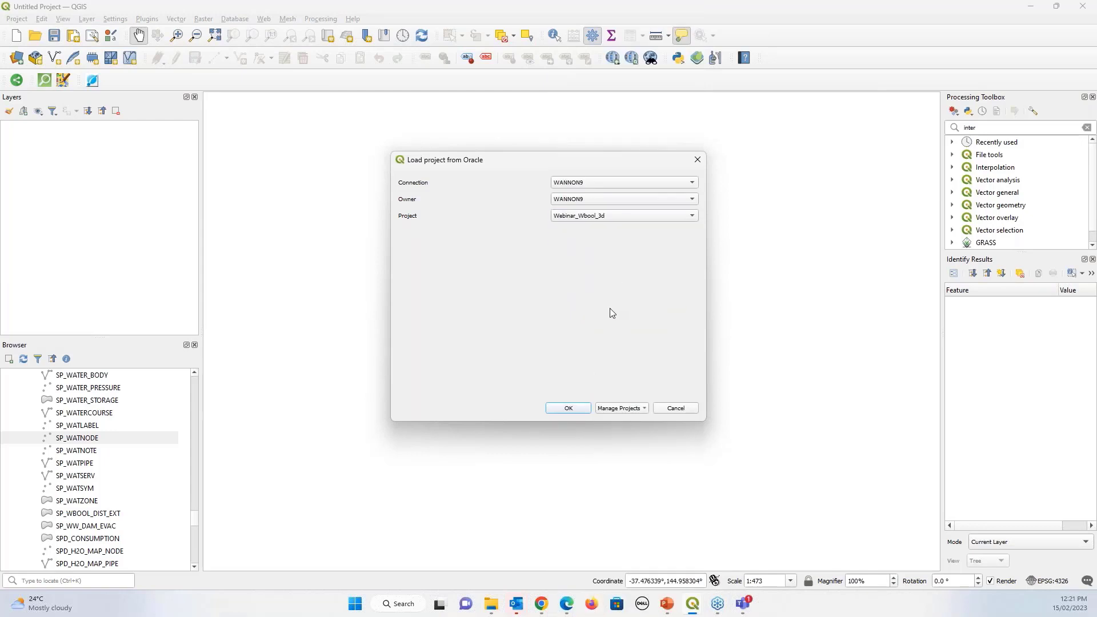
click(562, 409)
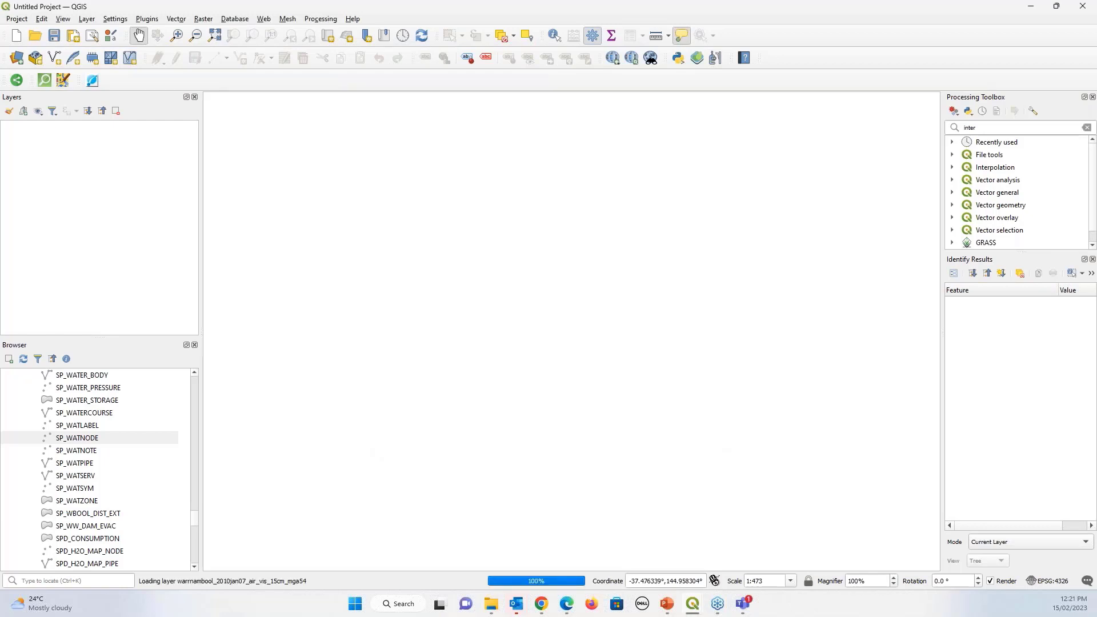
click(77, 152)
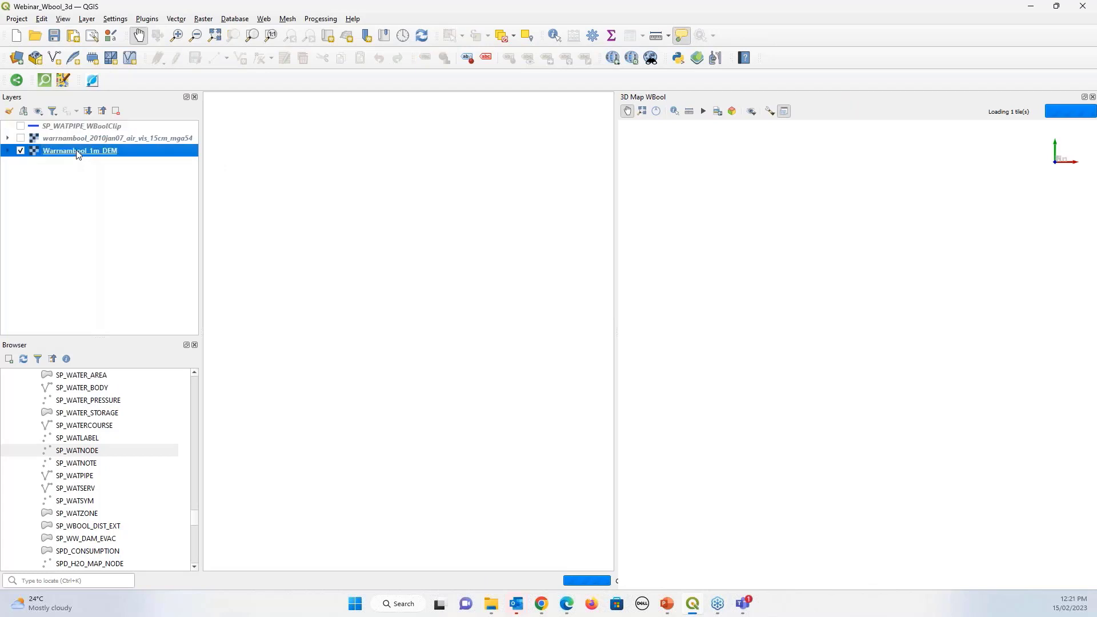
Zoom to the Warrnambool_1m_DEM layer's extent and check the view by zooming in and out
right_click(78, 153)
click(94, 157)
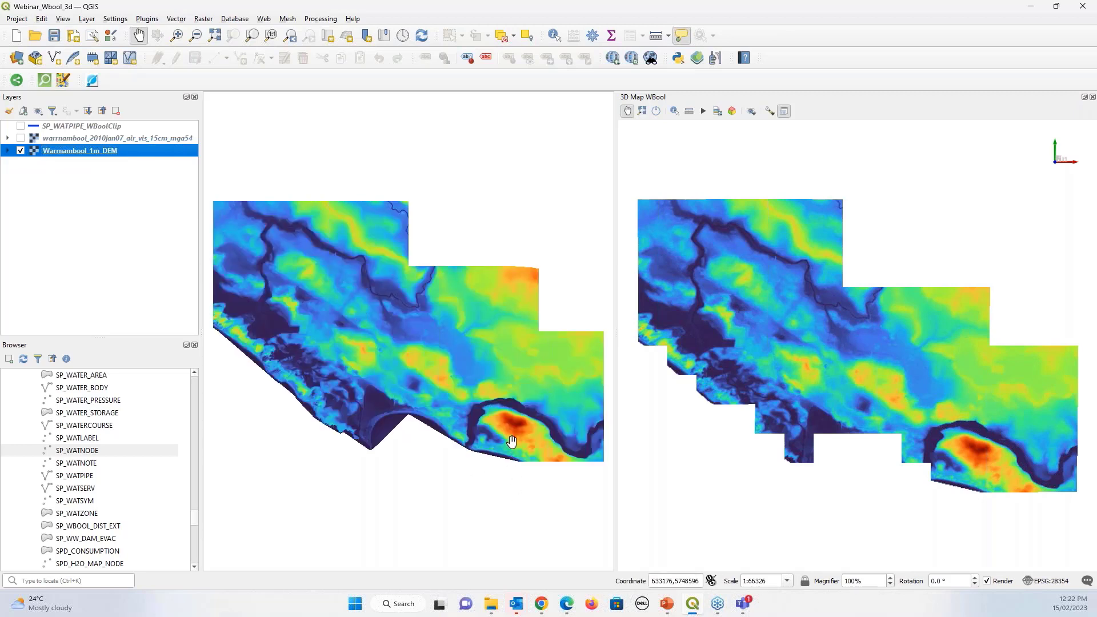
scroll(401, 350, down, 1)
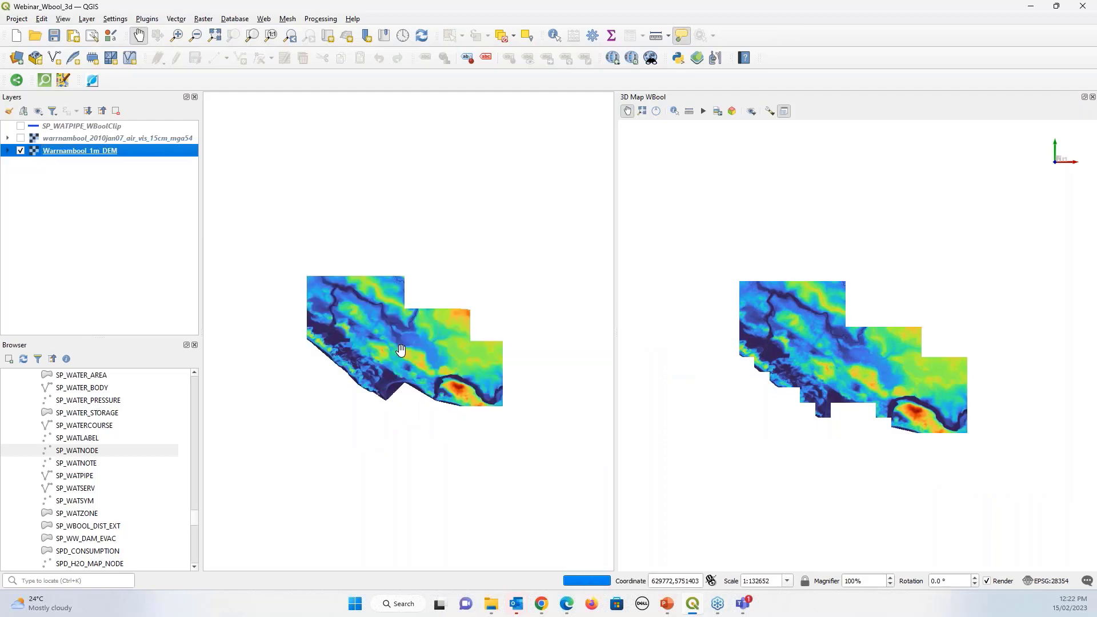
scroll(413, 398, up, 1)
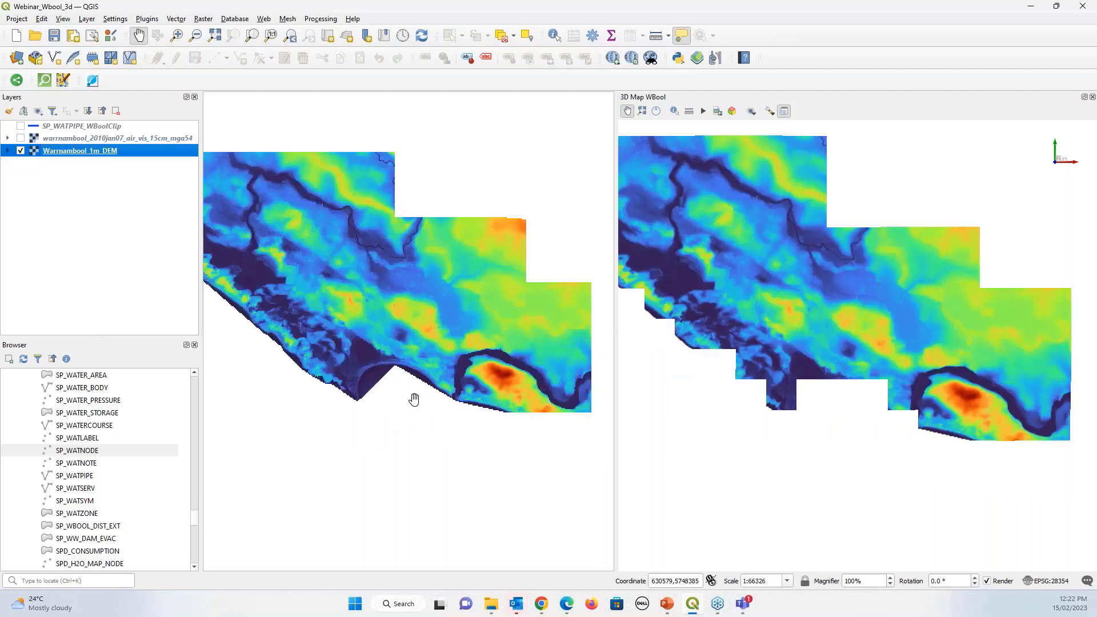
scroll(413, 399, up, 1)
scroll(480, 395, down, 1)
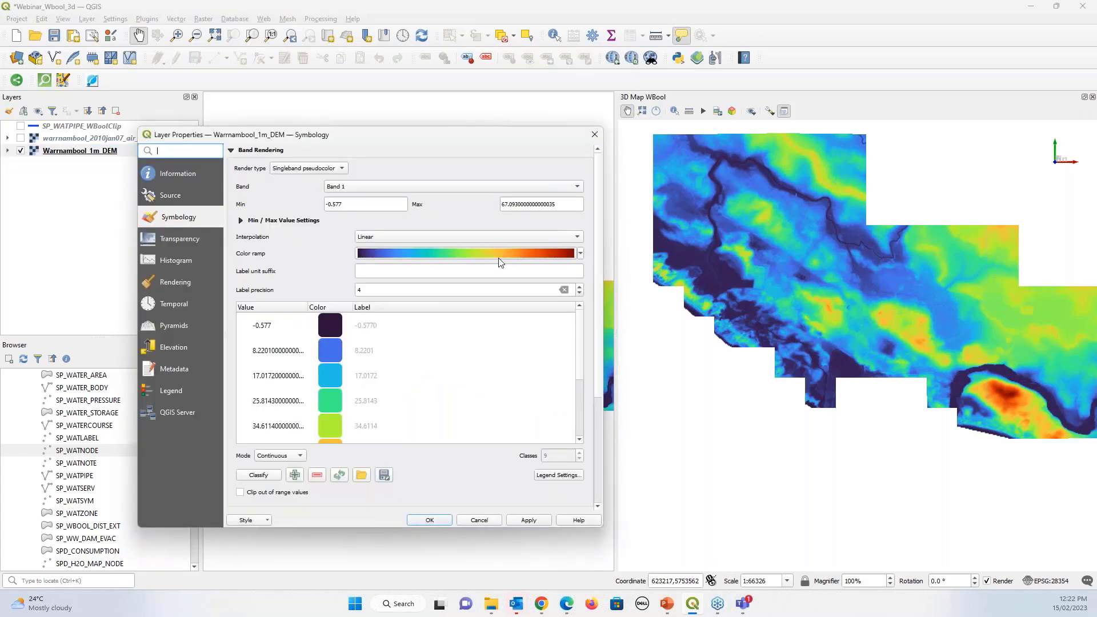
Enlarge the DEM properties dialog, review its -0.577 to 67.0930 colour classes, and close it unchanged
drag(449, 131, 439, 34)
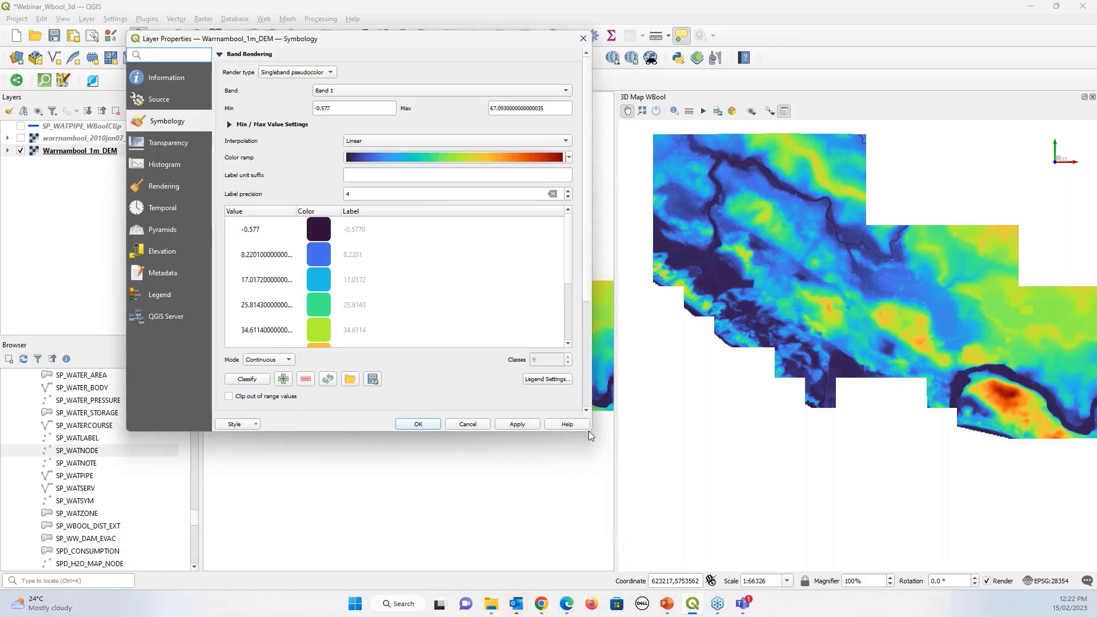
drag(588, 431, 761, 582)
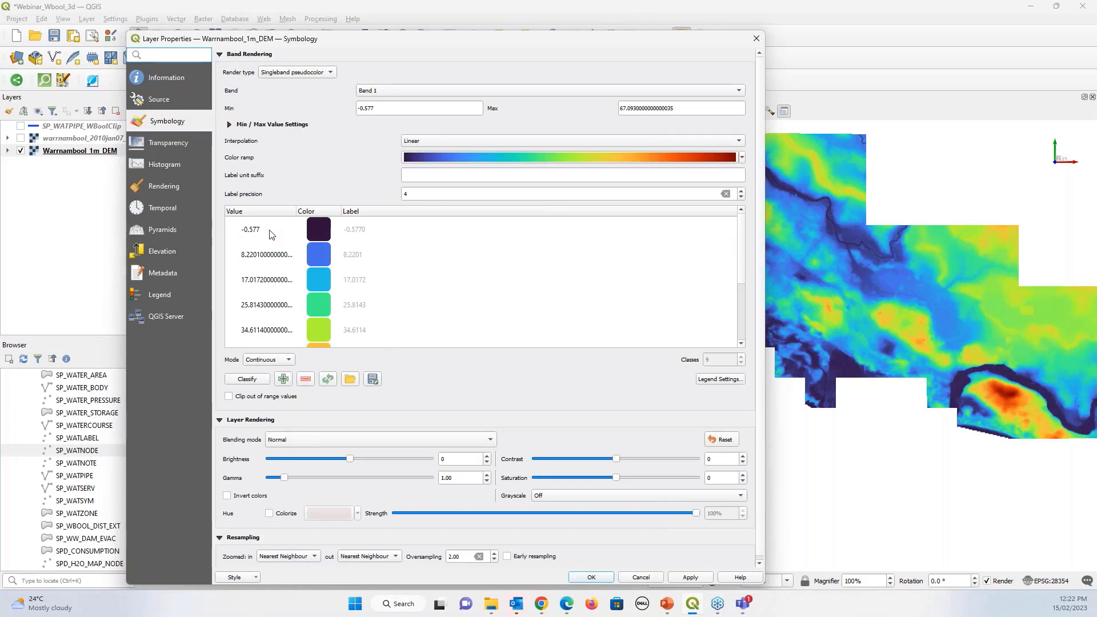
drag(741, 240, 746, 327)
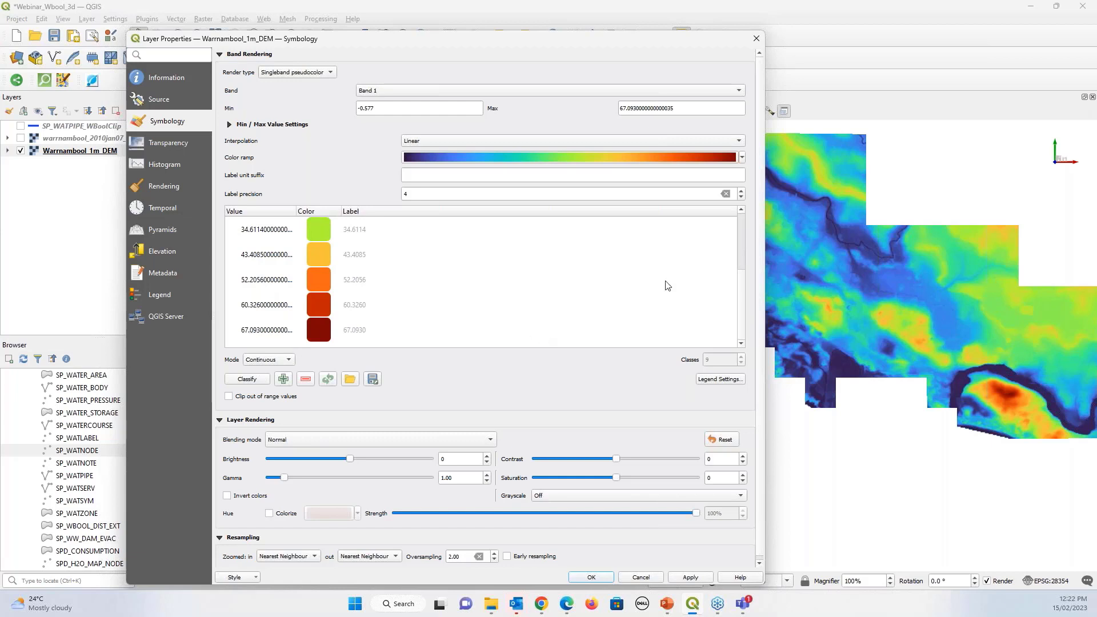
drag(745, 312, 743, 254)
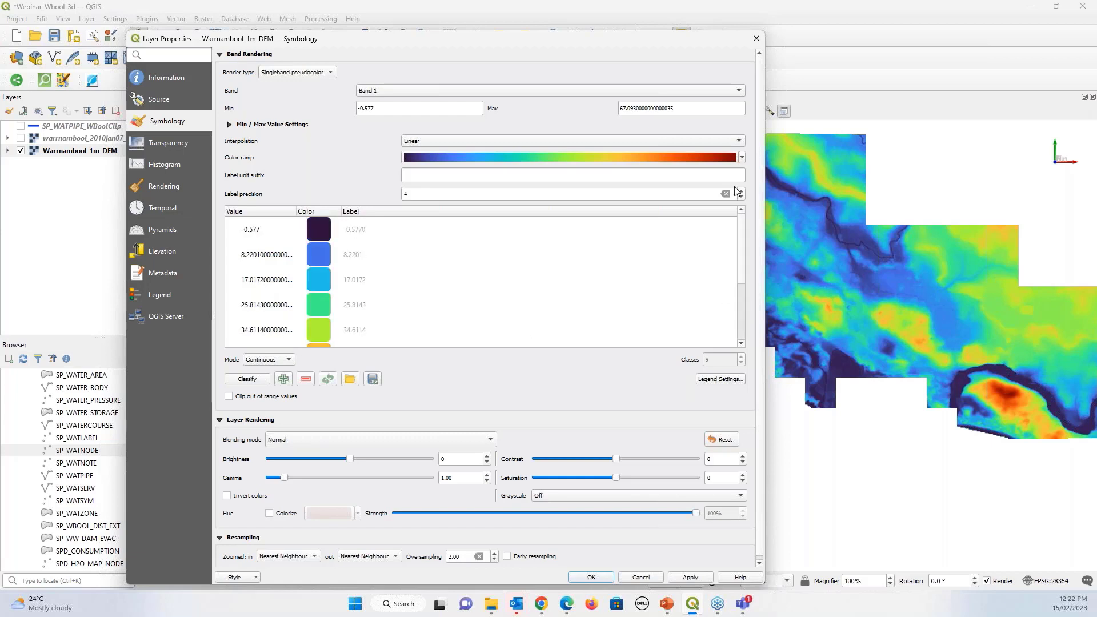
click(757, 40)
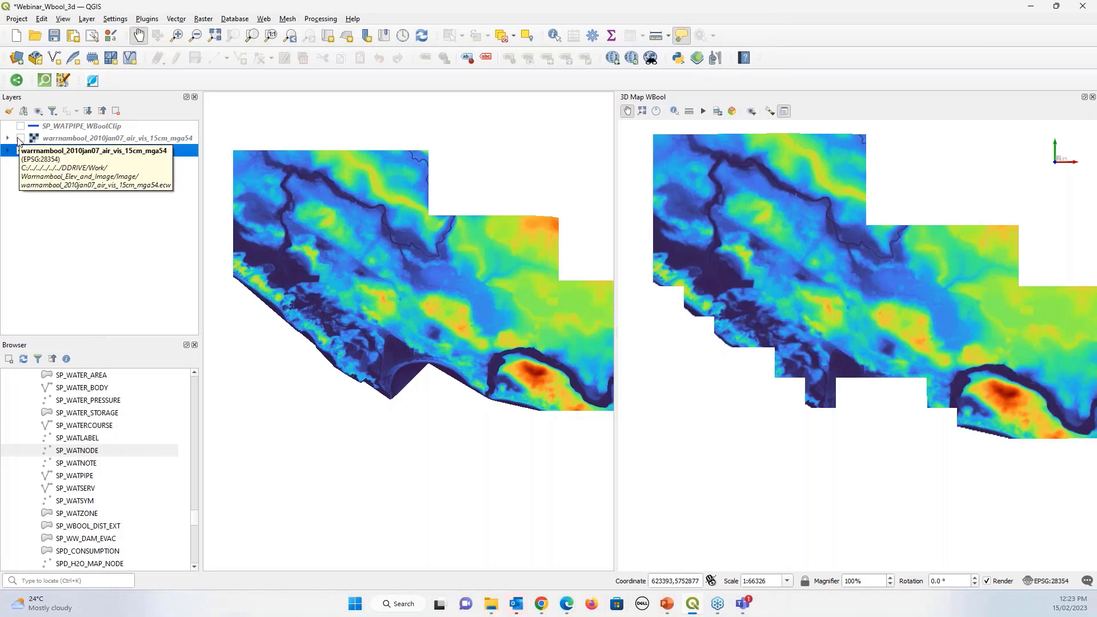
Turn on the warrnambool_2010jan07_air_vis_15cm_mga54 aerial layer and zoom in to inspect the beach
click(21, 140)
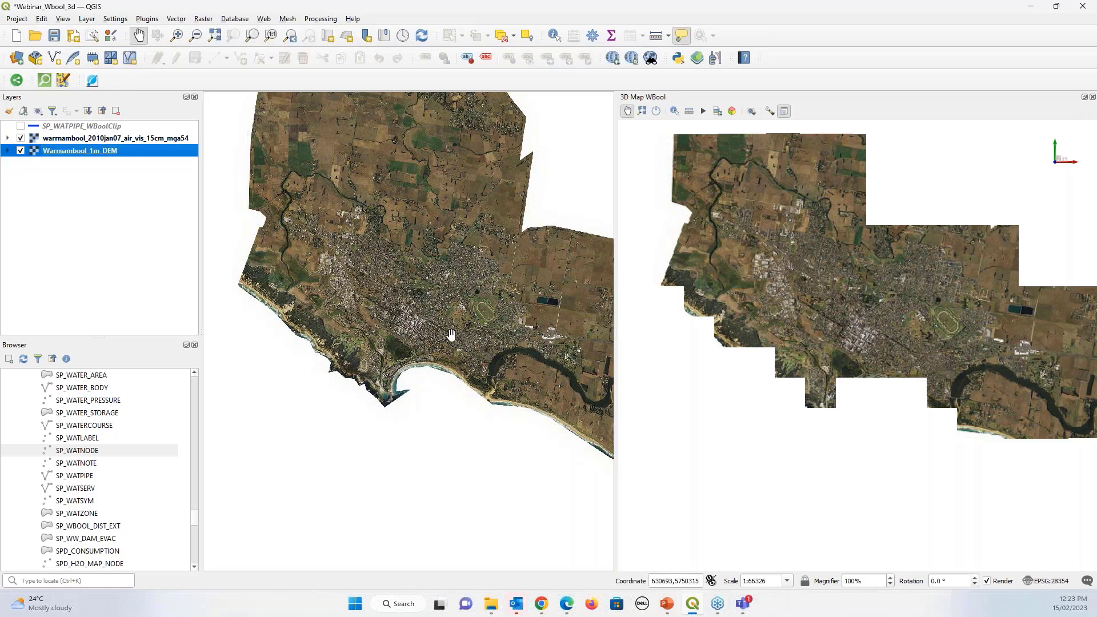
scroll(451, 334, up, 1)
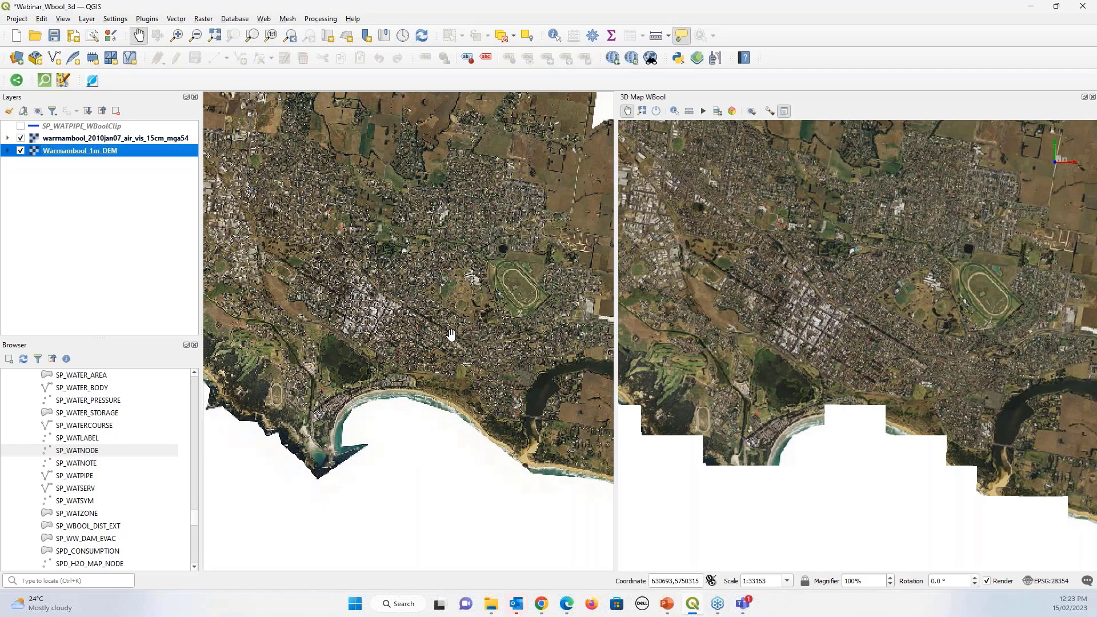
scroll(452, 334, up, 2)
drag(451, 335, 425, 170)
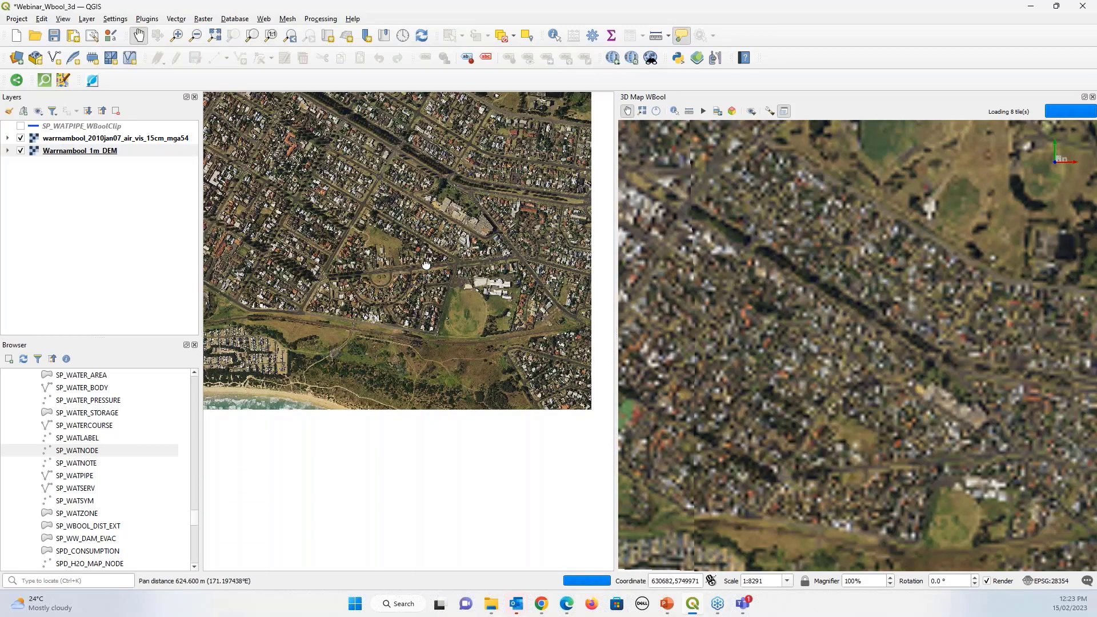
scroll(418, 419, up, 2)
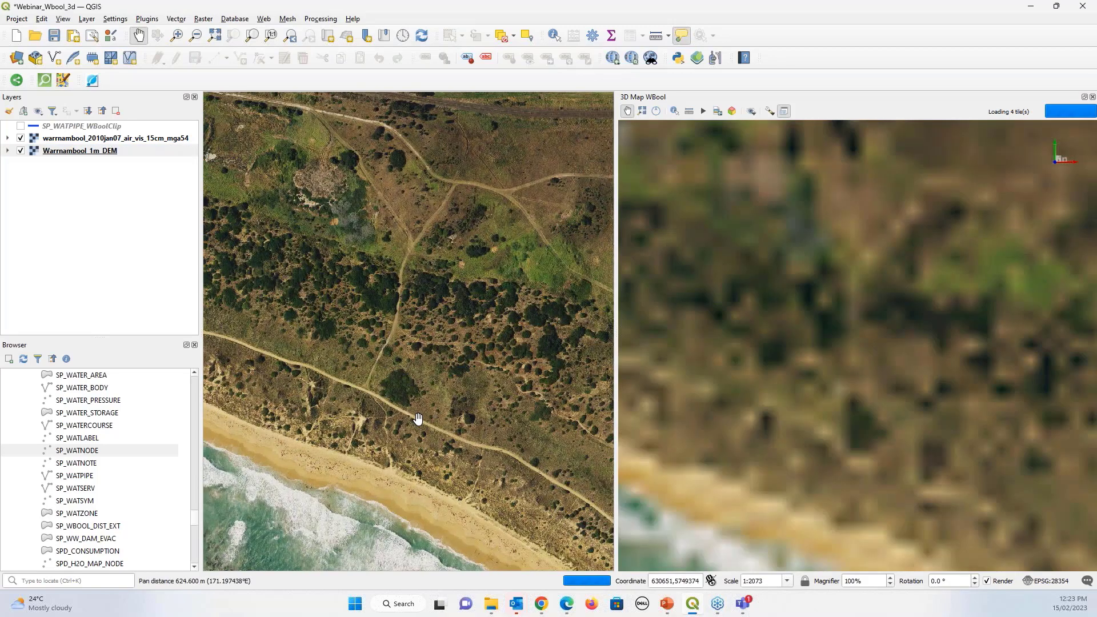
scroll(409, 380, down, 2)
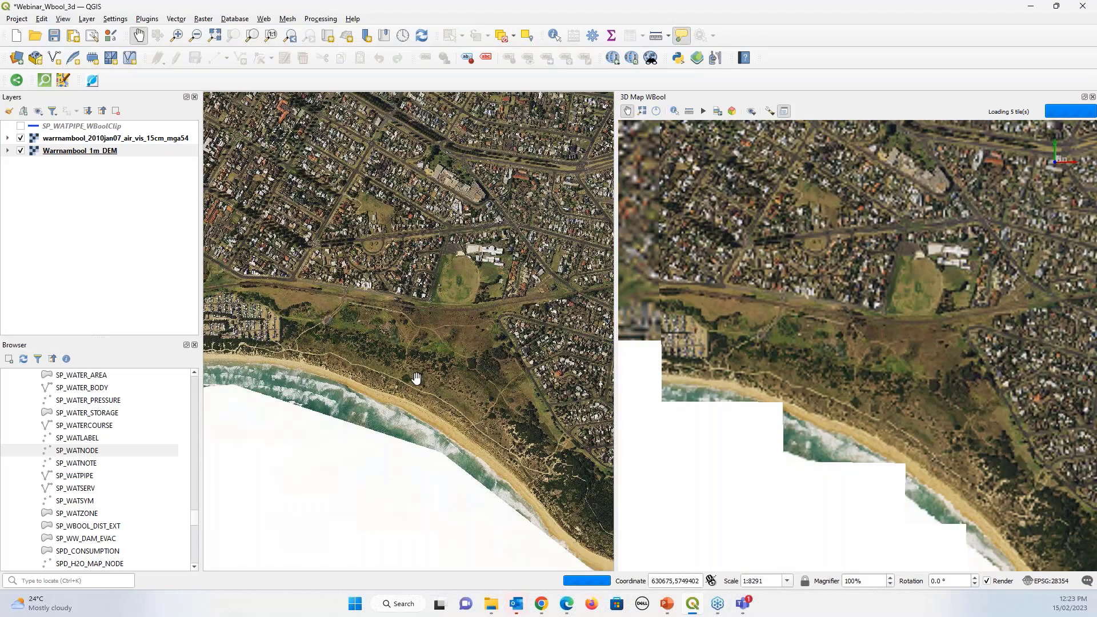
scroll(416, 377, down, 3)
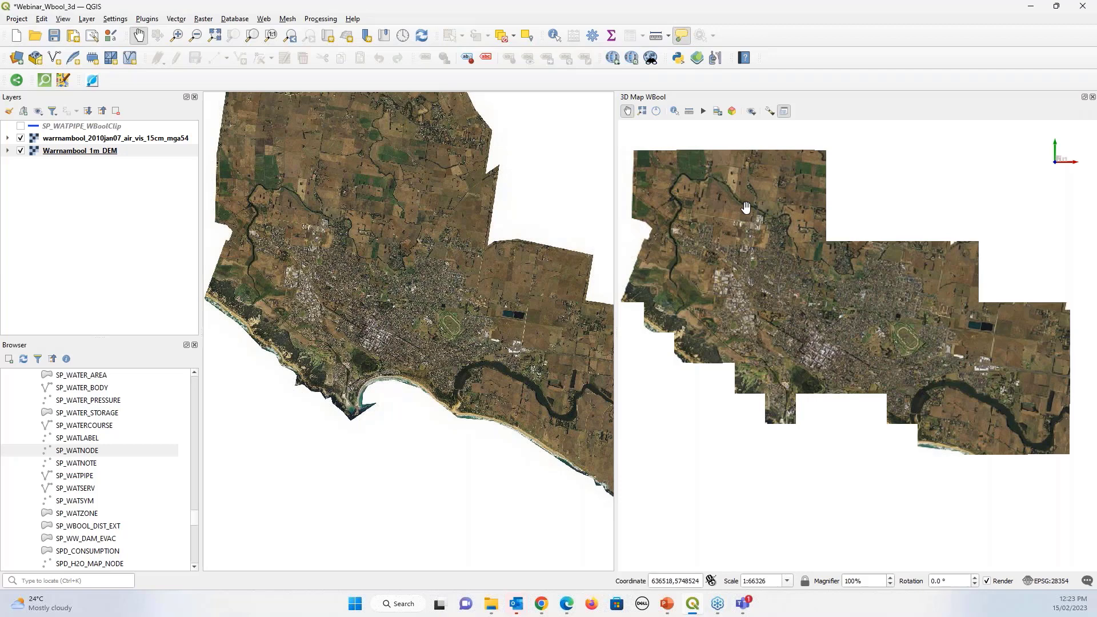
click(769, 112)
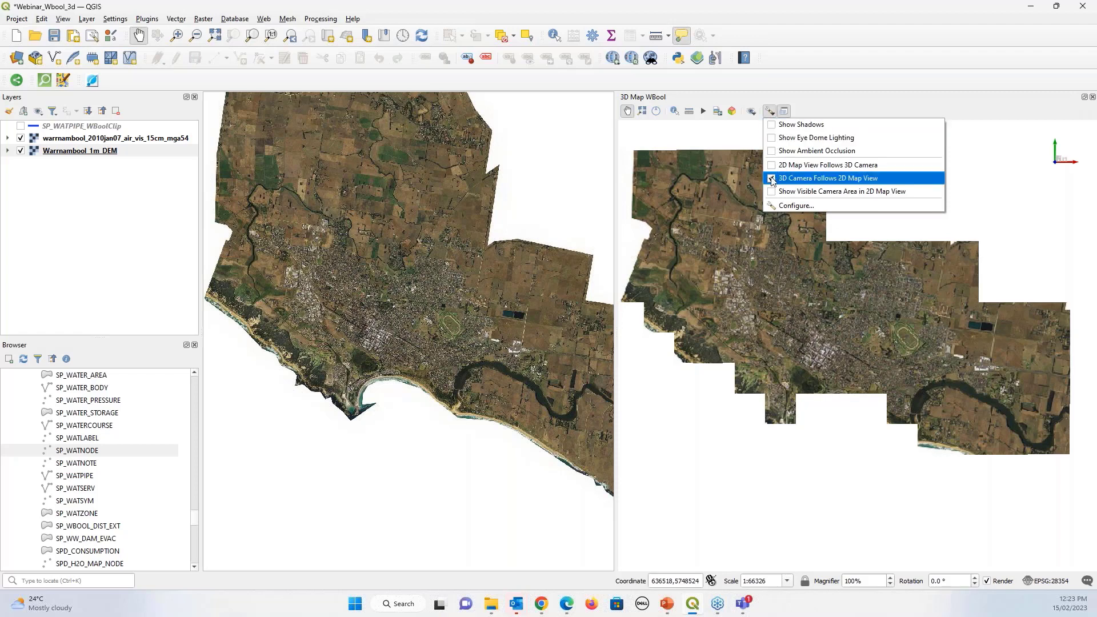
Pan and zoom the 2D map toward the city centre
click(849, 179)
drag(447, 322, 383, 353)
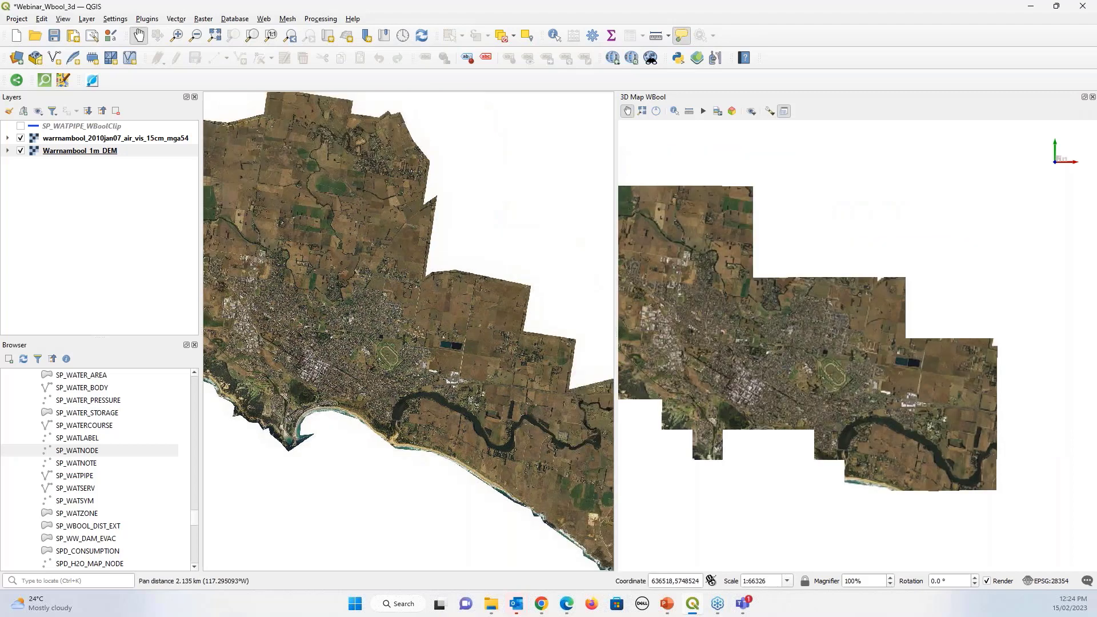
scroll(383, 352, up, 1)
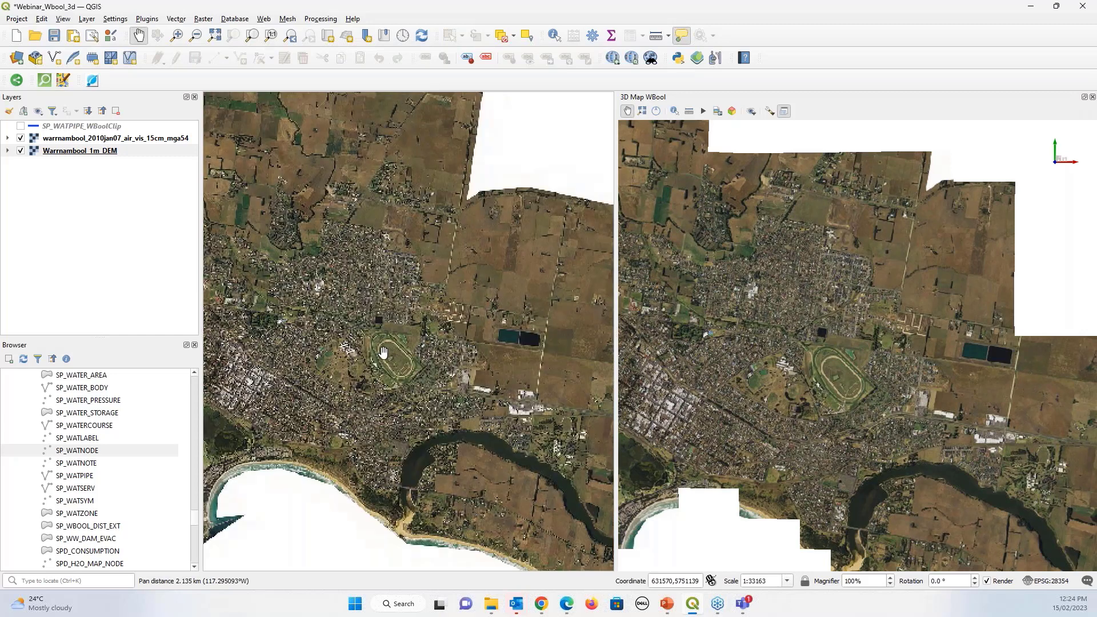
scroll(382, 353, up, 2)
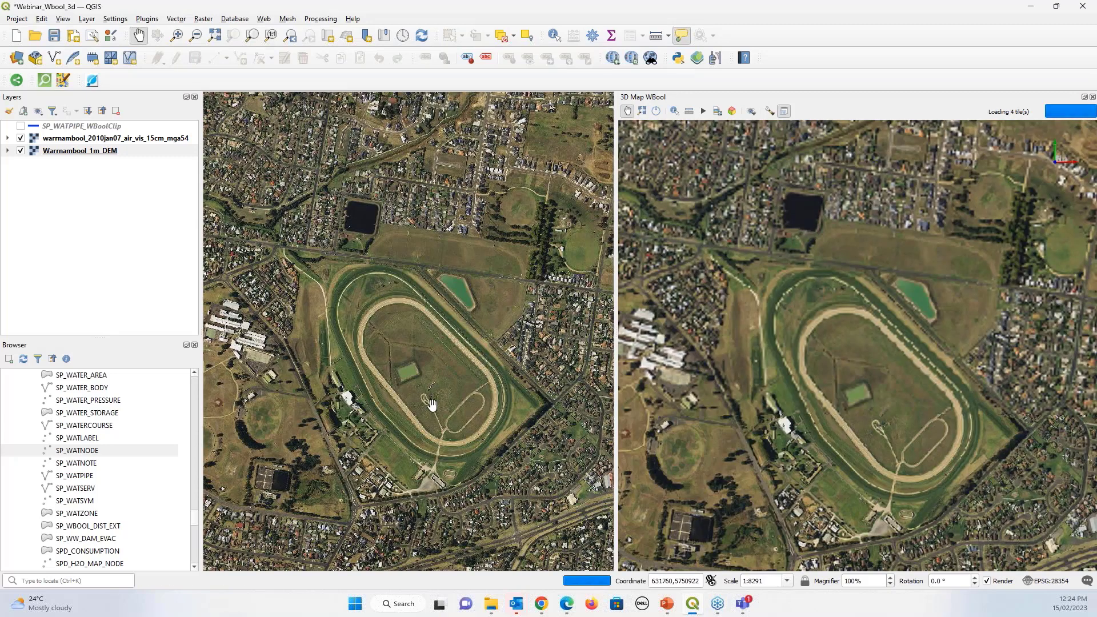
scroll(431, 404, up, 1)
scroll(432, 383, down, 2)
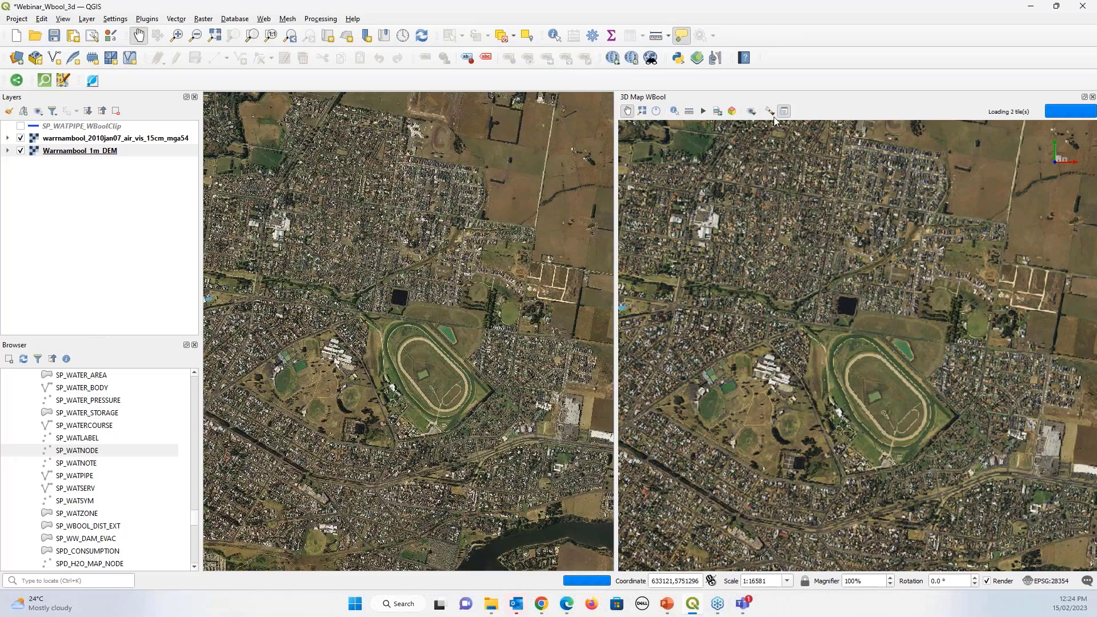
Enable '2D Map View Follows 3D Camera' and '3D Camera Follows 2D Map View'
click(773, 114)
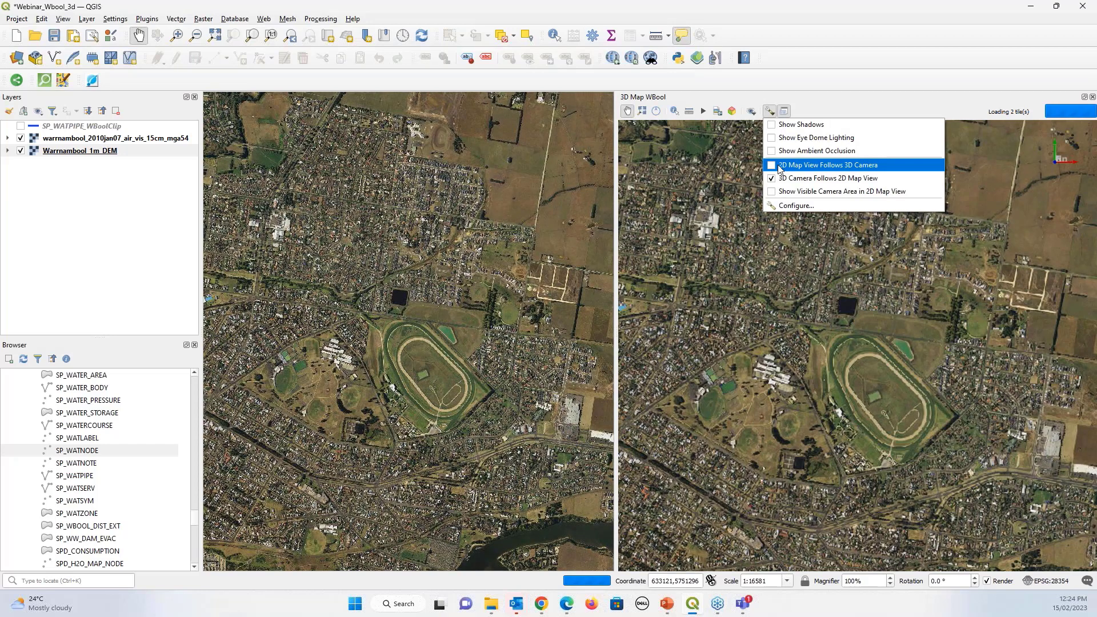
click(780, 167)
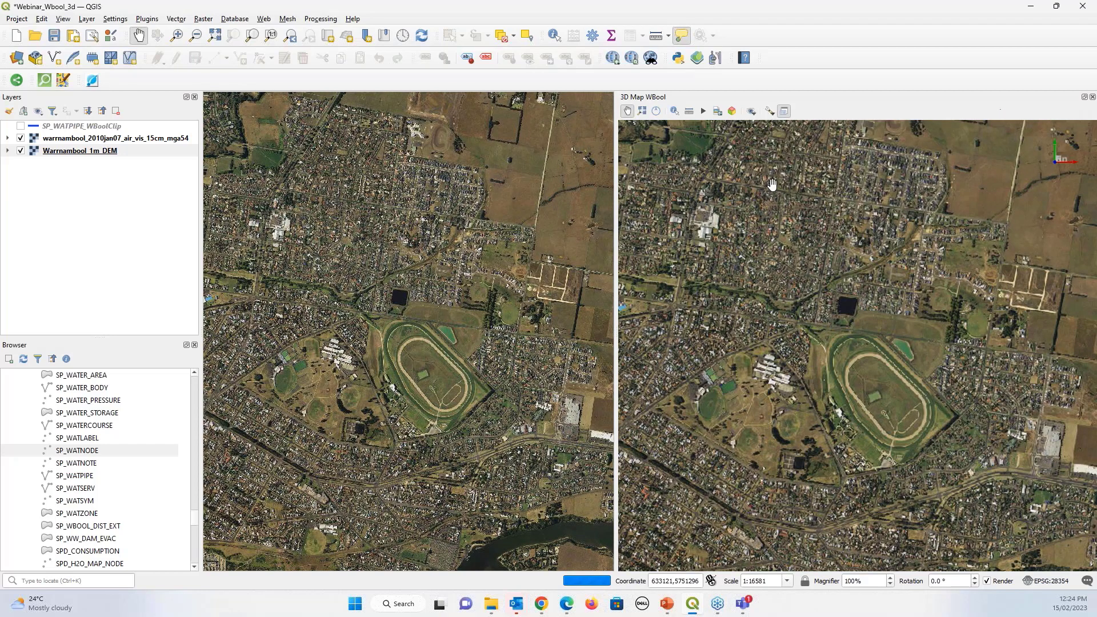
click(770, 114)
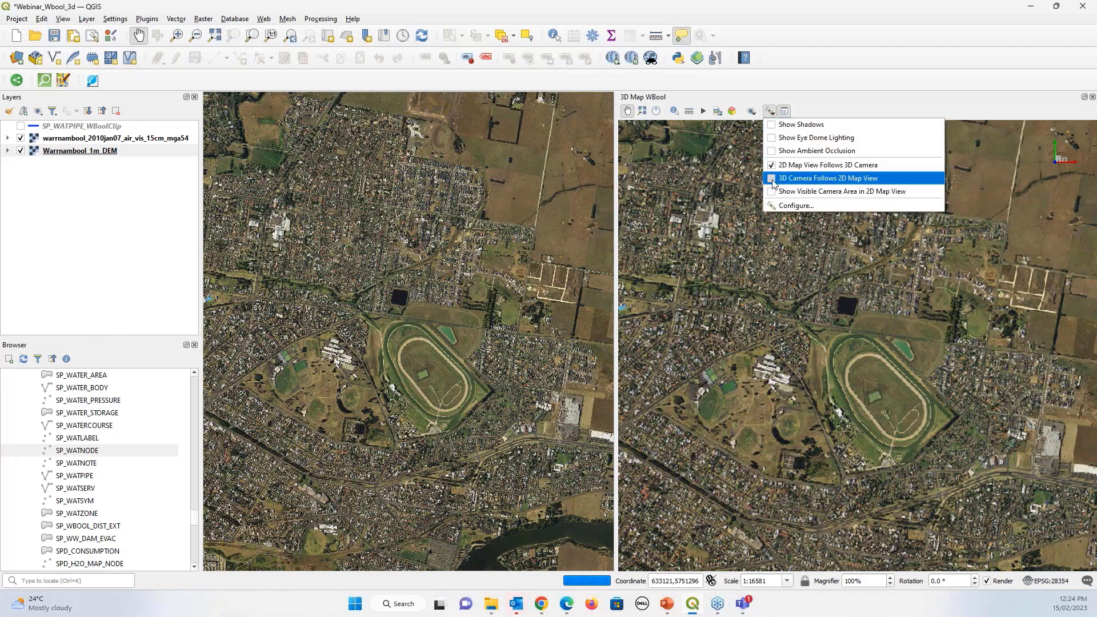
click(800, 176)
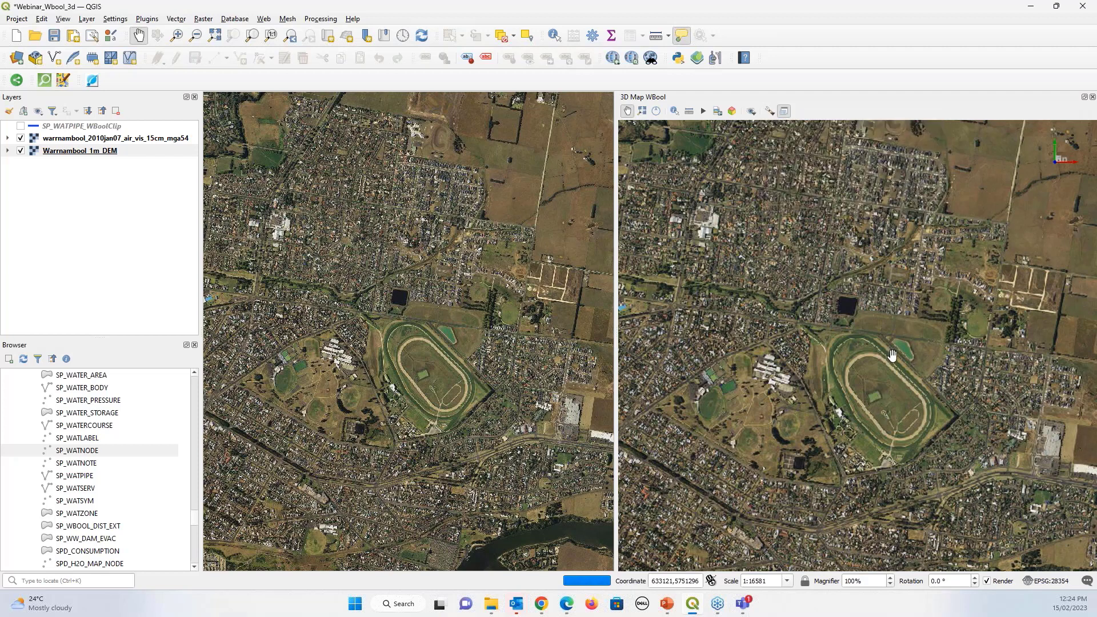
Pan and zoom the 3D view to the new subdivision east of the racetrack, adjusting map following
drag(892, 356, 769, 341)
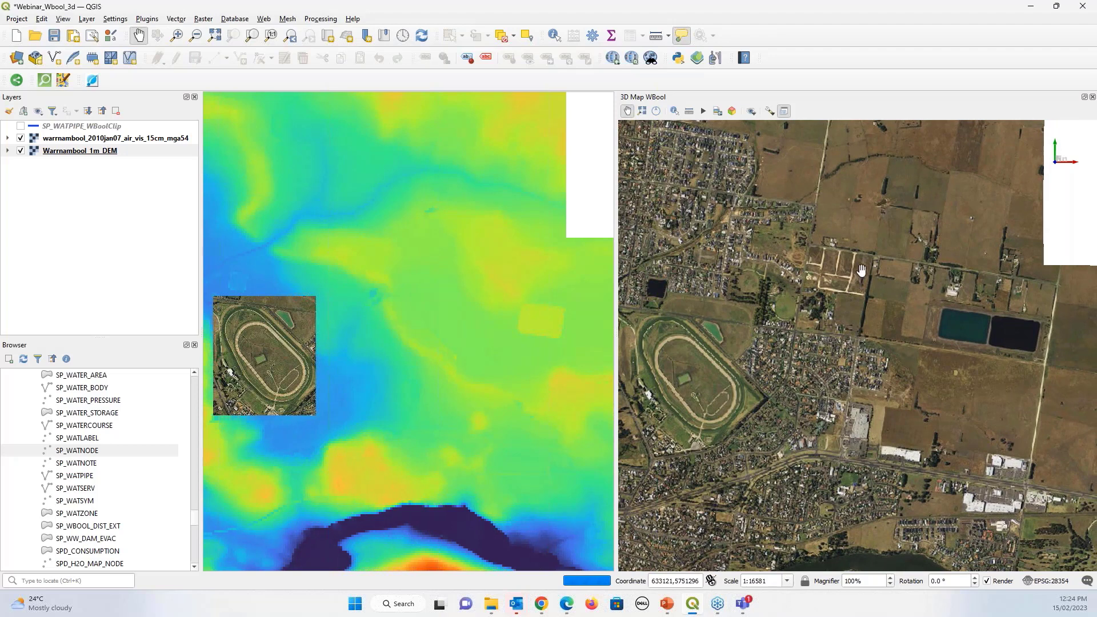
scroll(860, 272, up, 2)
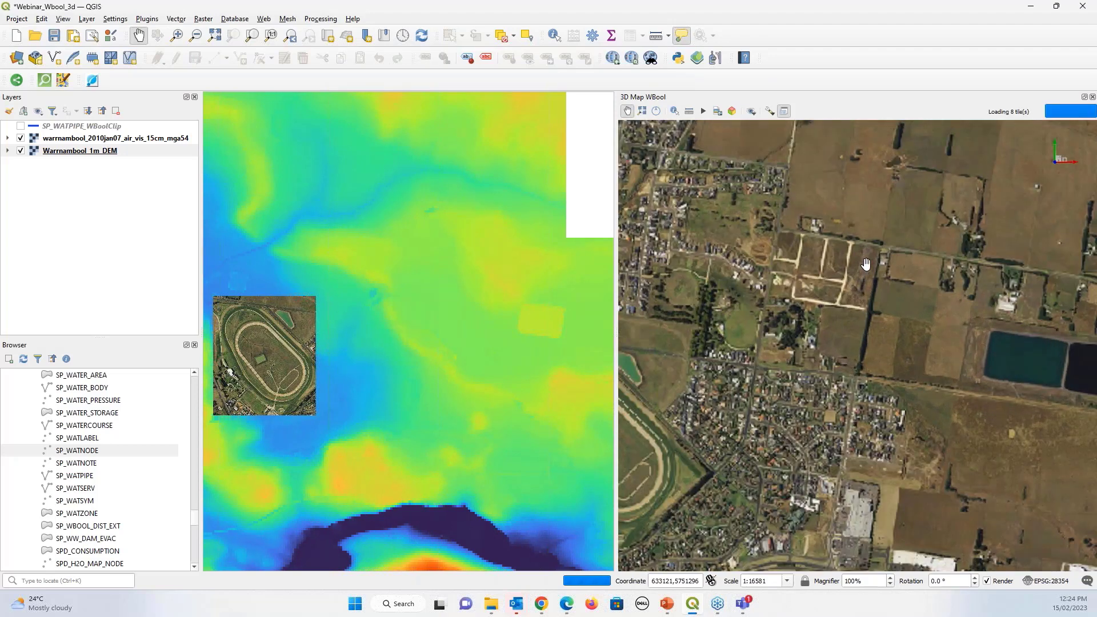
scroll(859, 280, up, 1)
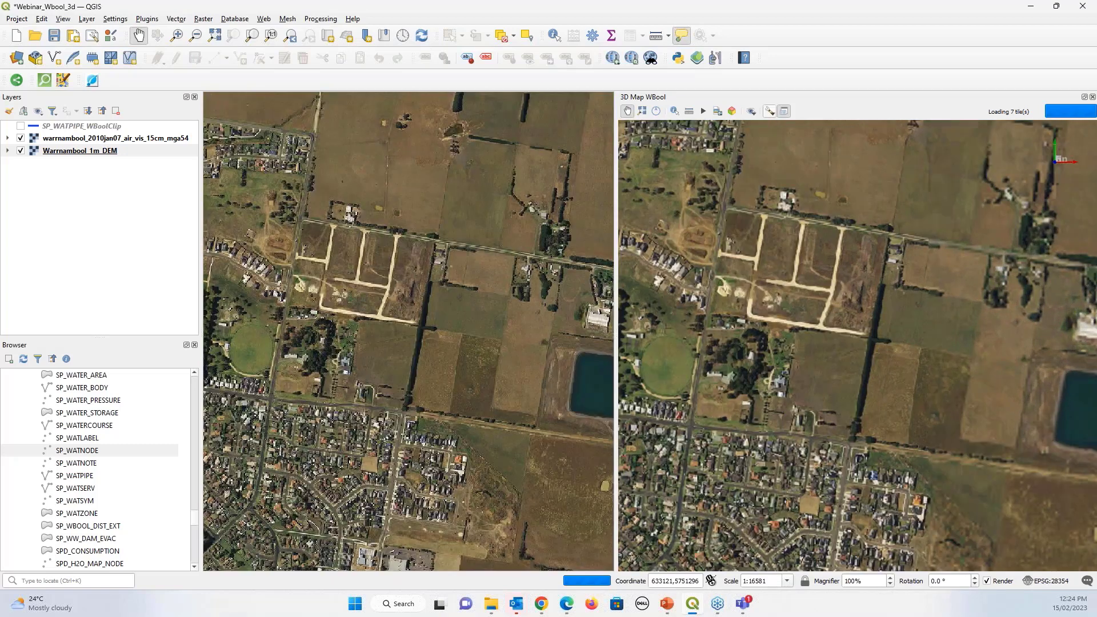
click(770, 111)
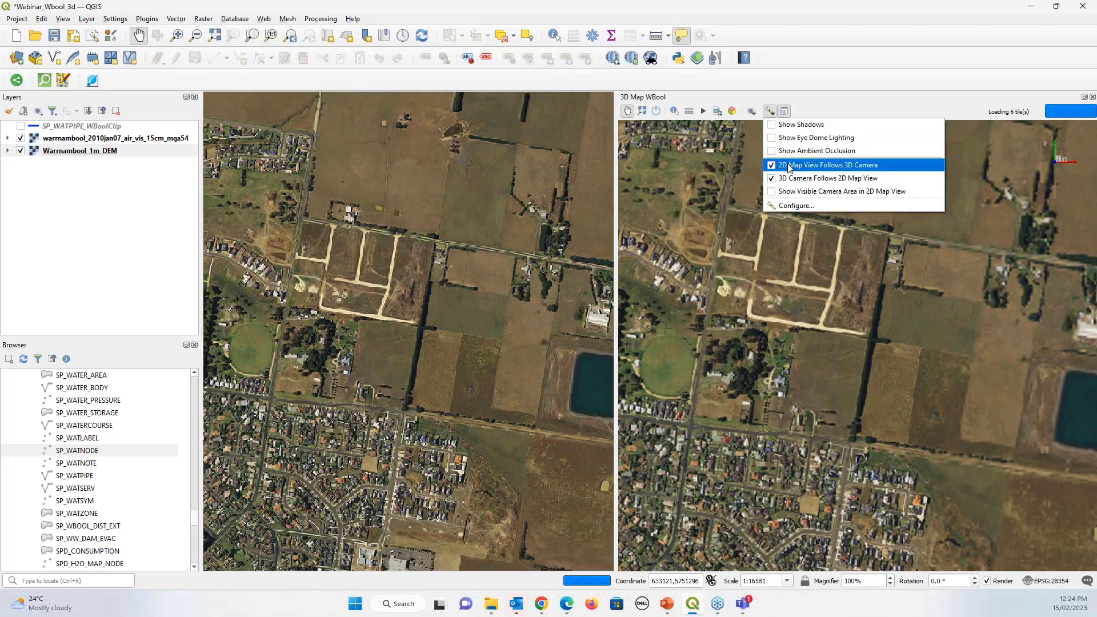
click(789, 166)
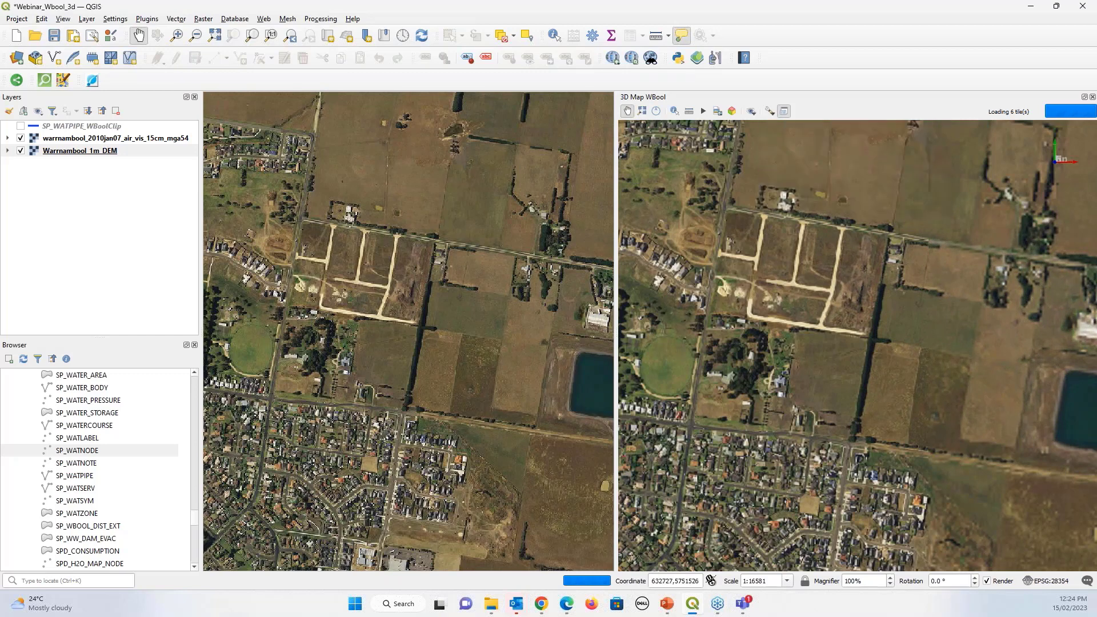
drag(377, 350, 416, 350)
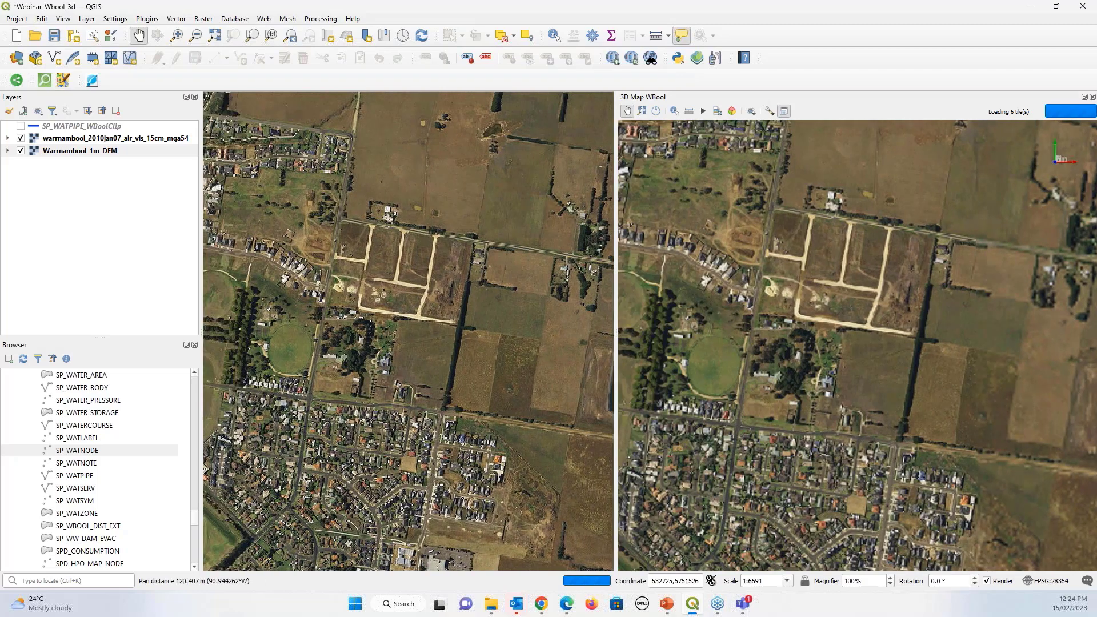
Move both maps to the river mouth with an oblique 3D view, then turn on SP_WATPIPE_WBoolClip
drag(392, 317, 324, 101)
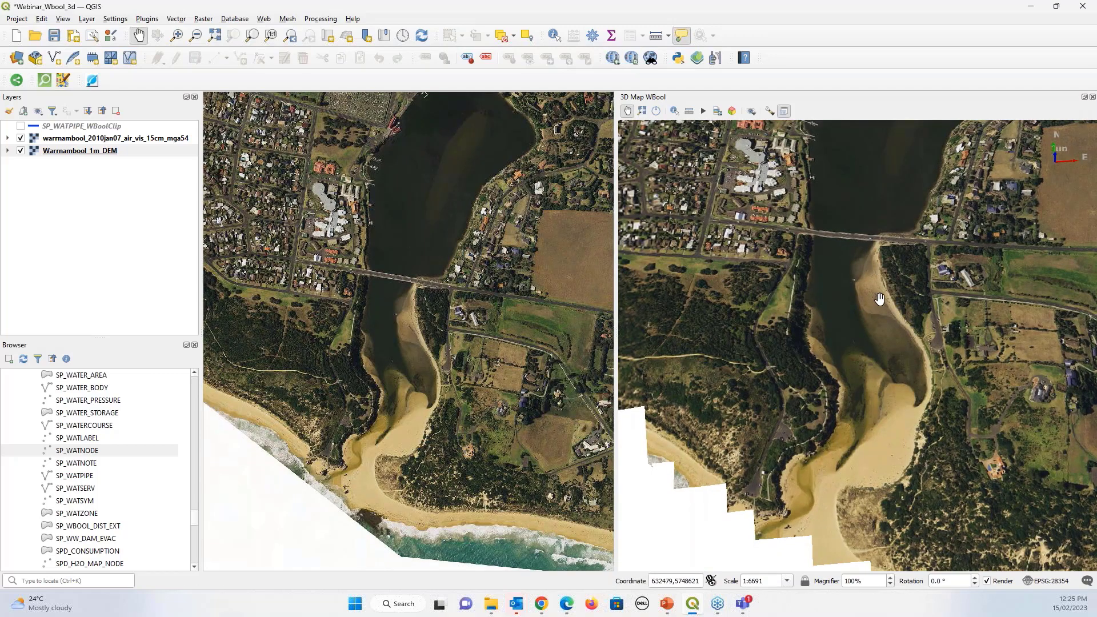
drag(879, 298, 876, 348)
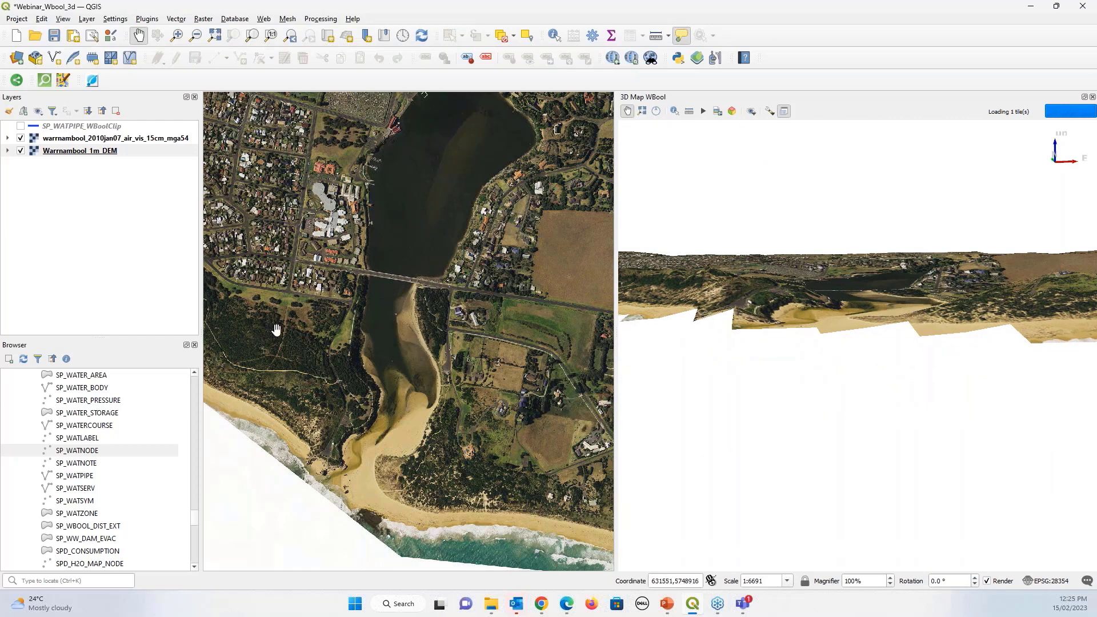
drag(823, 313, 690, 406)
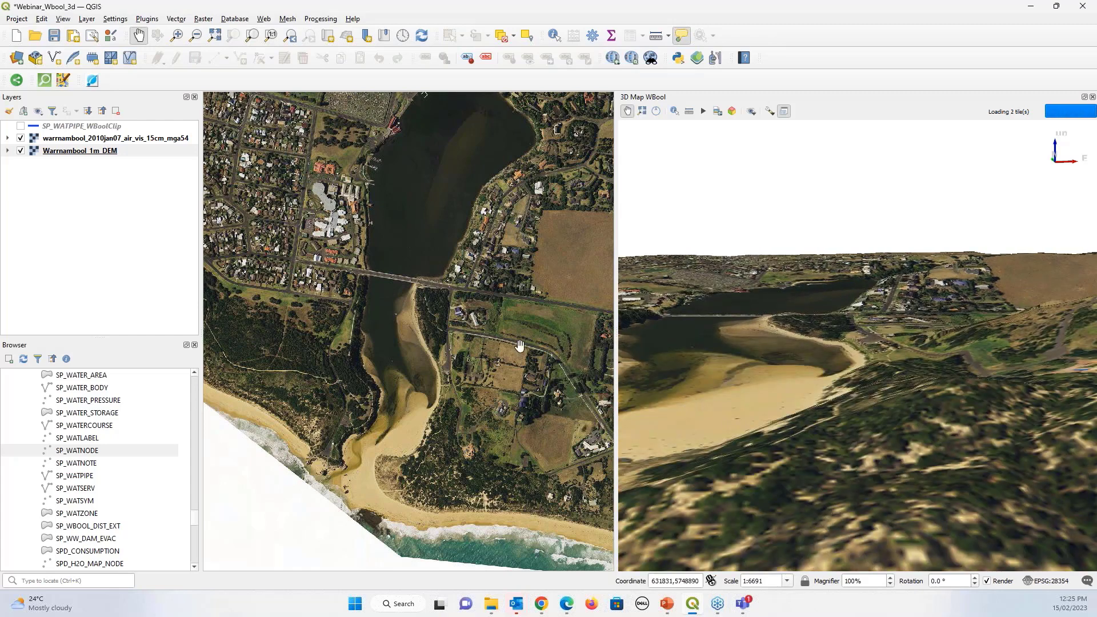
drag(809, 371, 957, 162)
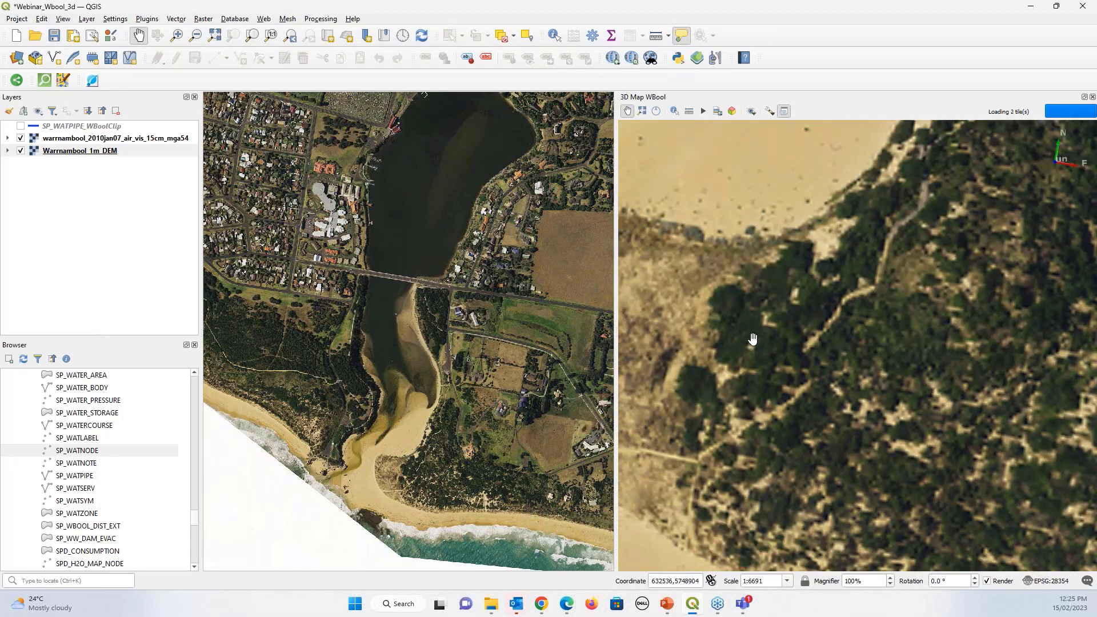
drag(755, 343, 920, 251)
scroll(920, 250, down, 5)
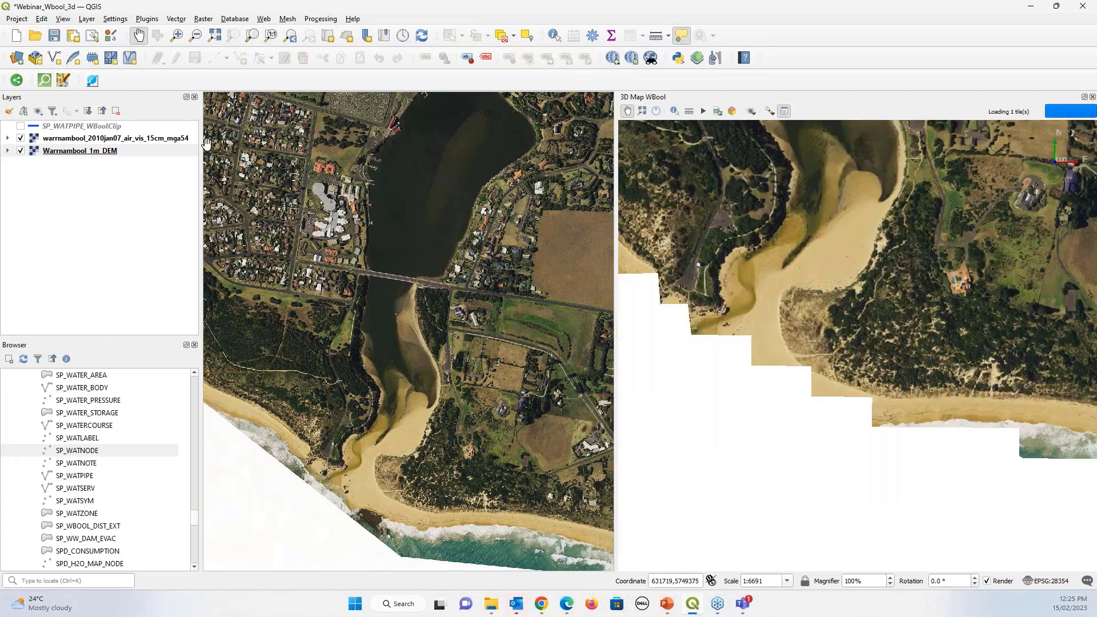
click(21, 126)
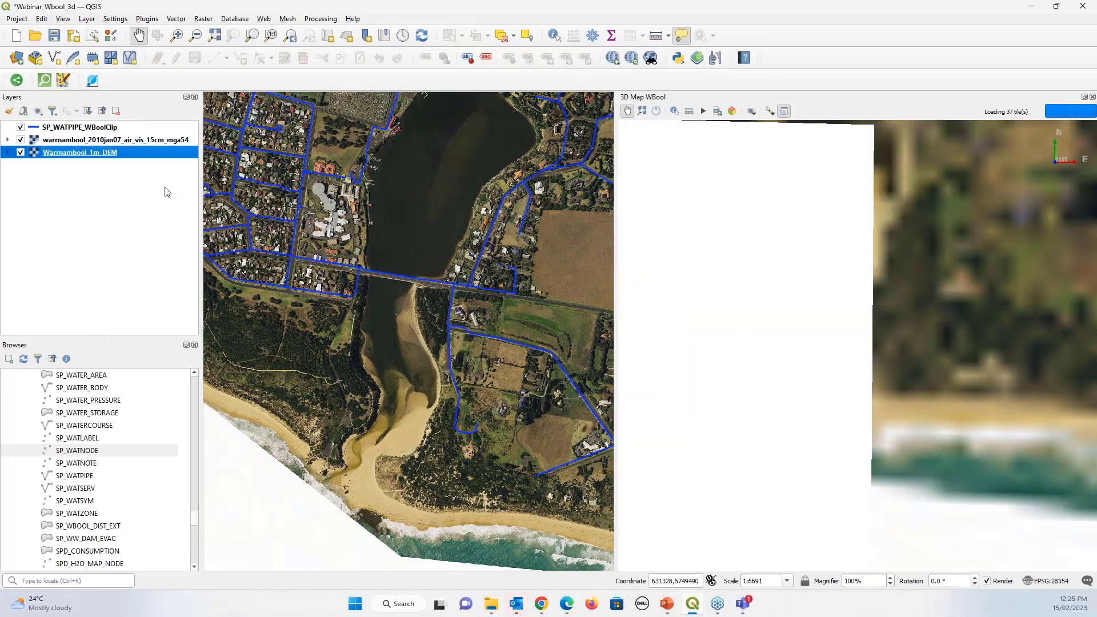
Check the pipe layer's 3D View settings, keep Height at -10.00, and close the dialog
double_click(96, 128)
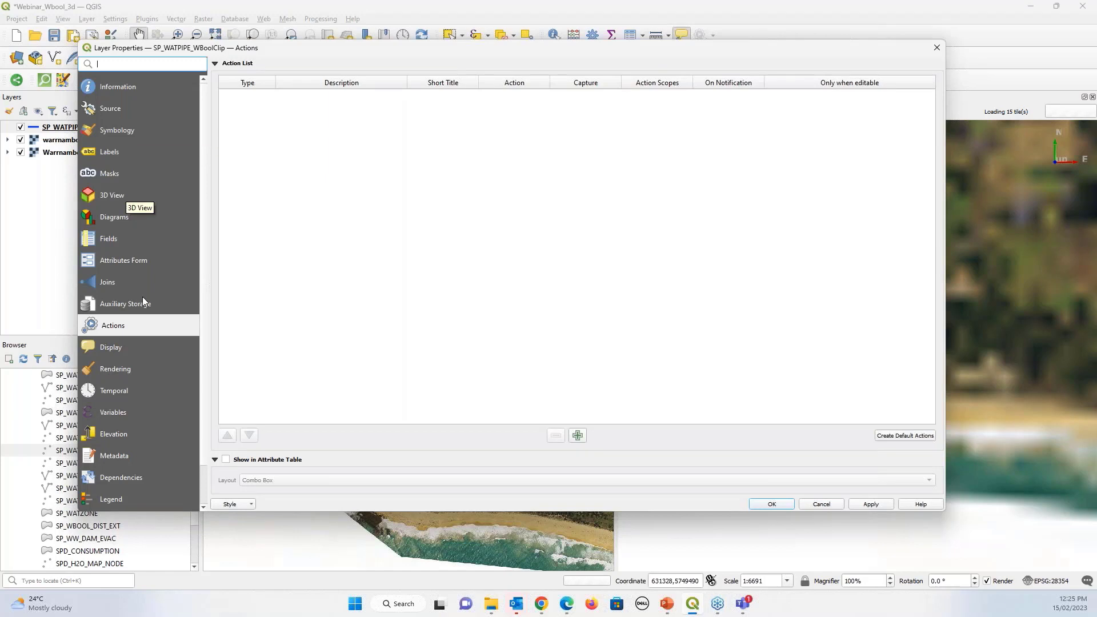
click(112, 196)
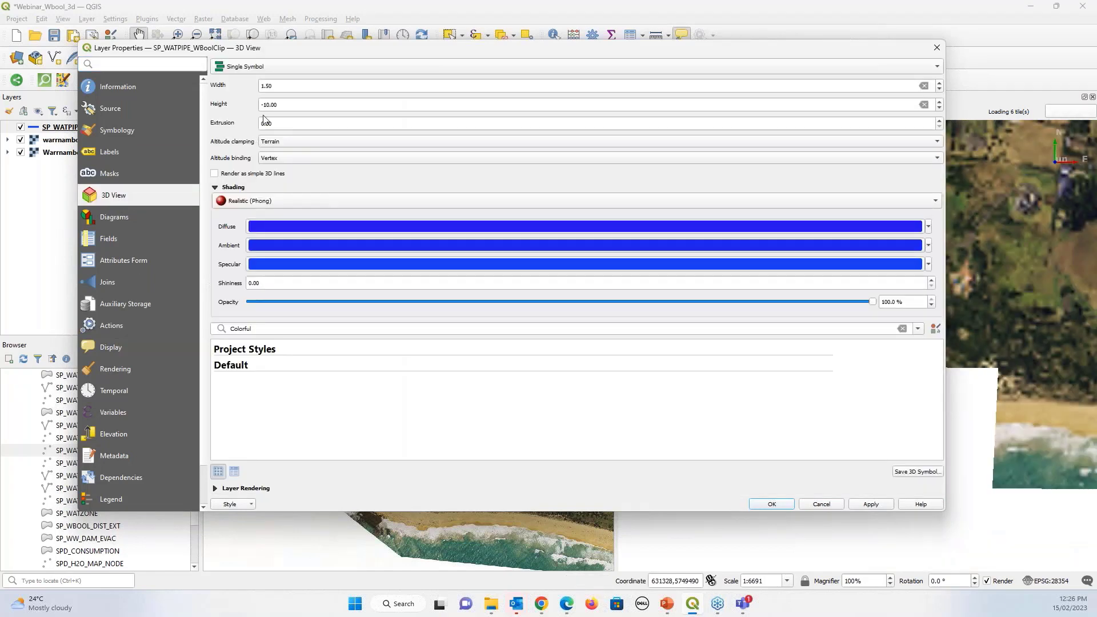
drag(292, 104, 254, 104)
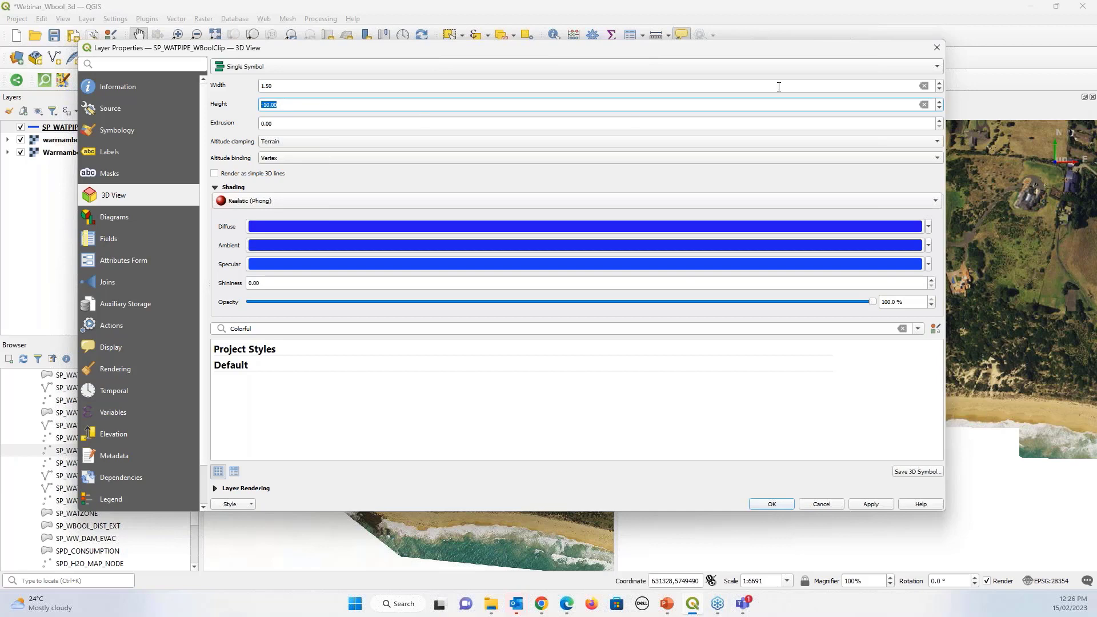
click(935, 51)
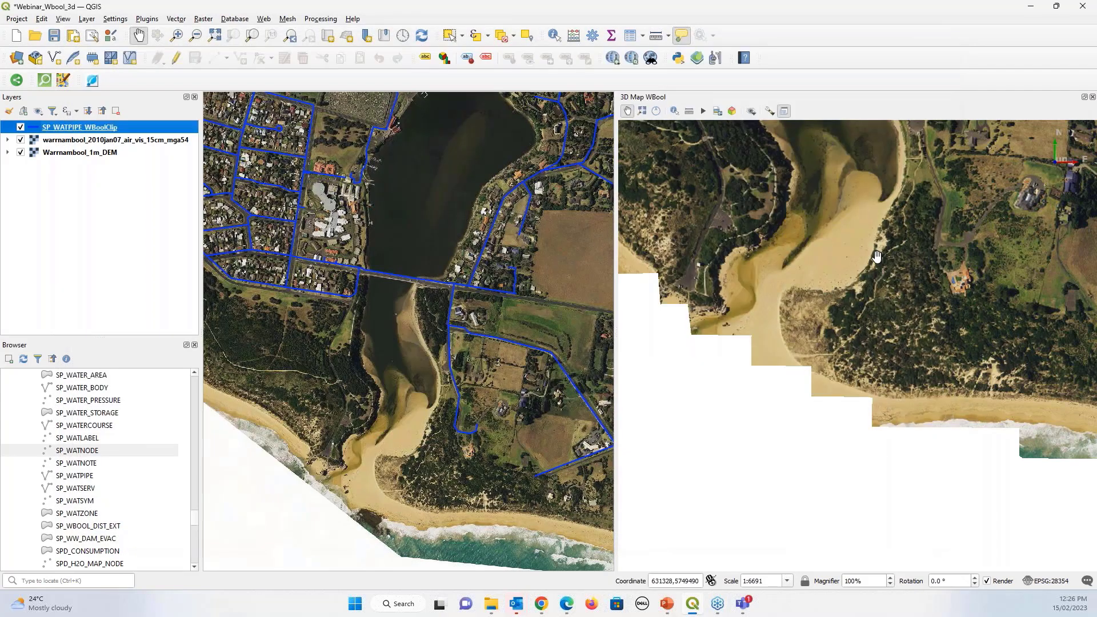
Tilt and zoom the 3D map to see blue pipes under the terrain, then zoom to full extent
drag(962, 254, 876, 328)
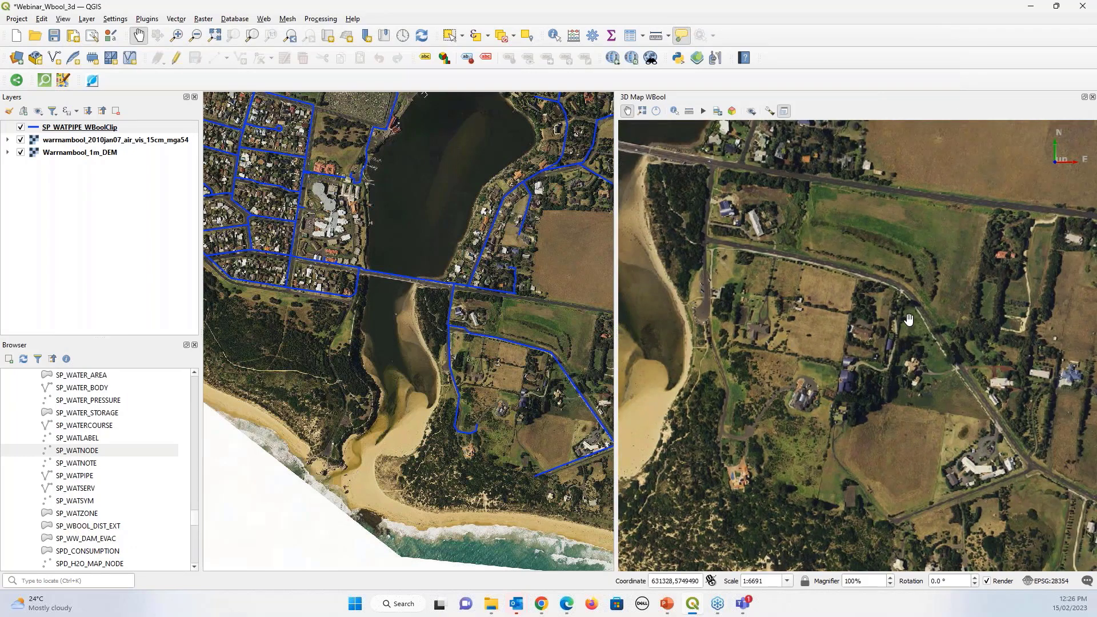
scroll(848, 350, up, 5)
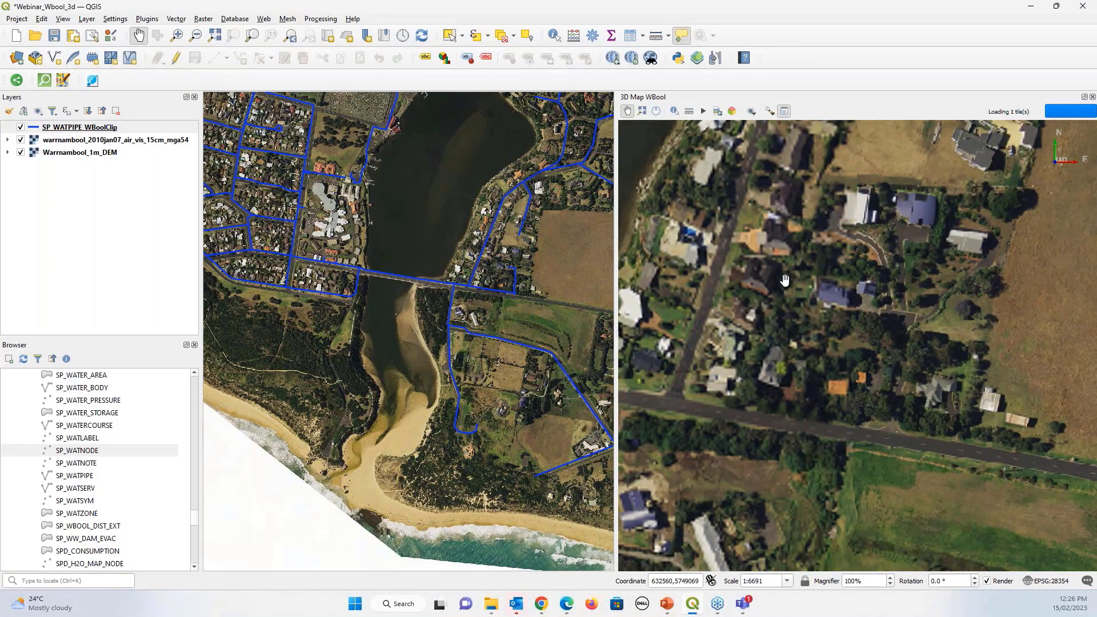
drag(837, 367, 999, 110)
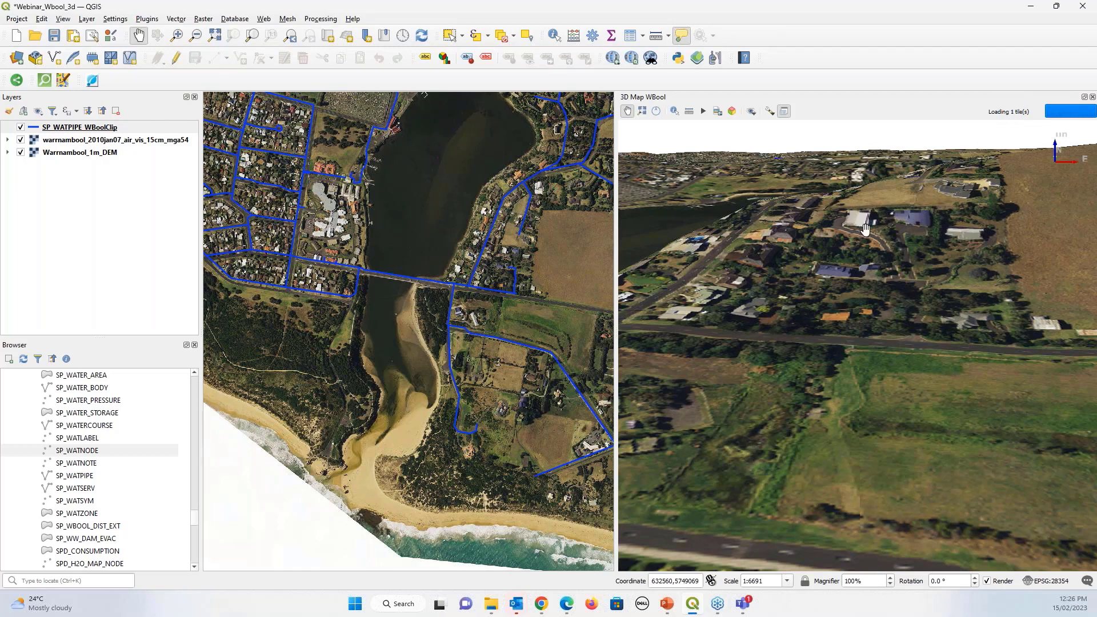
drag(866, 240, 887, 202)
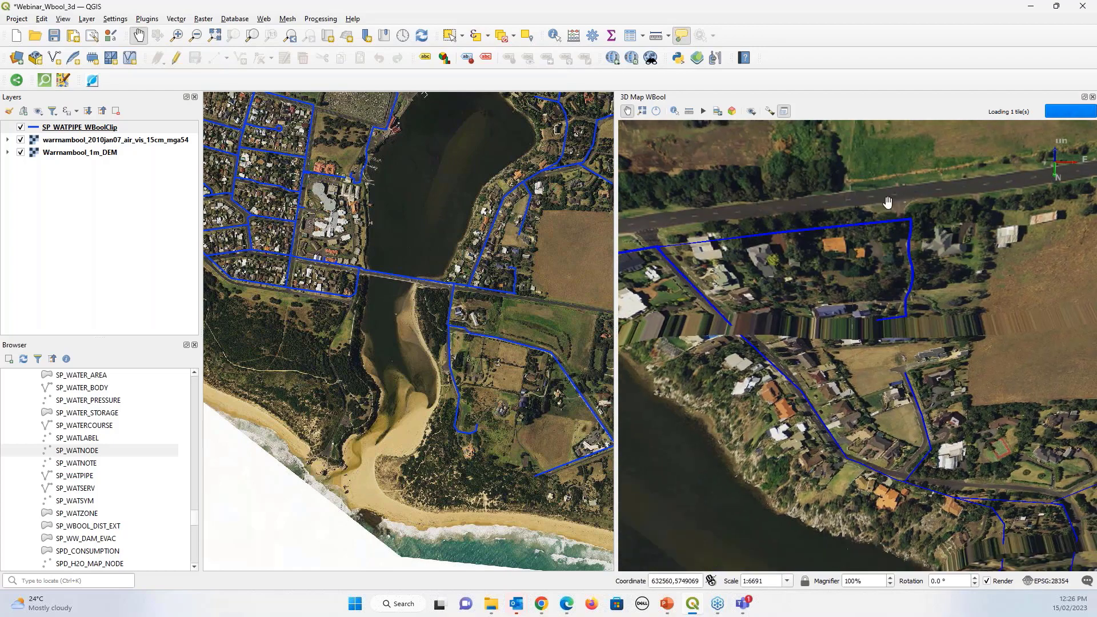
scroll(891, 205, up, 5)
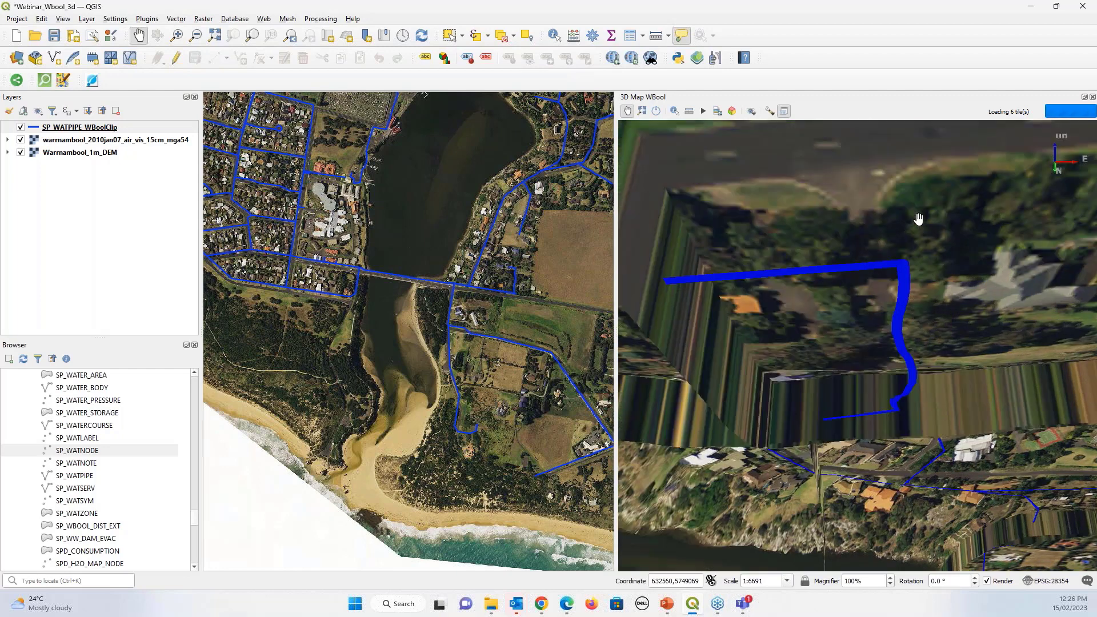
drag(918, 219, 883, 223)
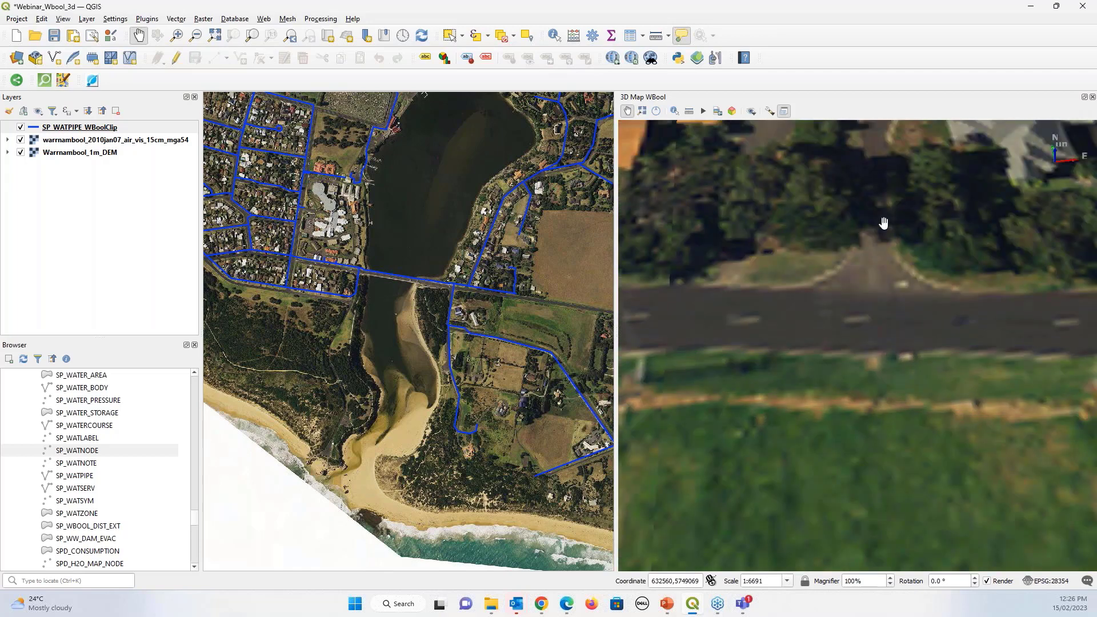
click(642, 111)
scroll(437, 320, down, 2)
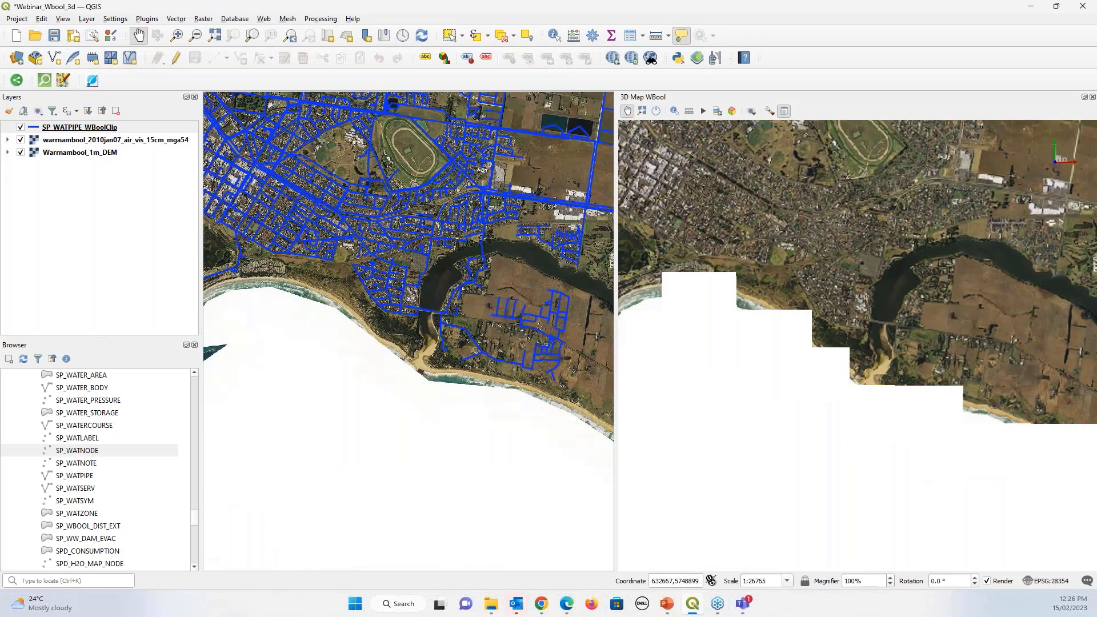
Zoom the 2D map to the reservoirs at about 1:836 and tilt the 3D view across them
drag(602, 259, 477, 322)
drag(433, 197, 415, 247)
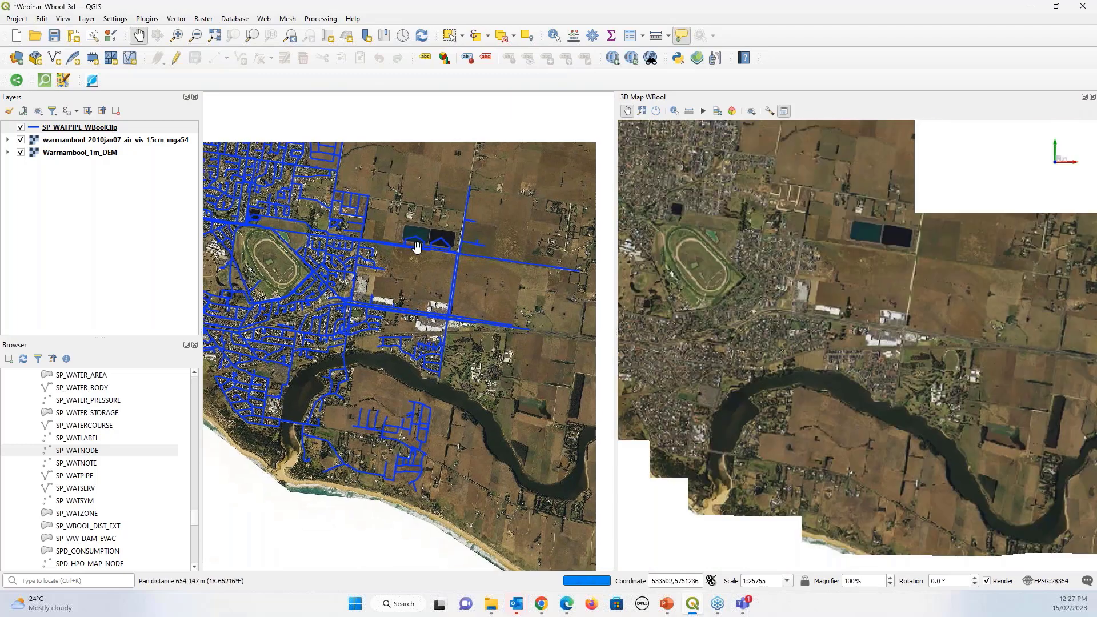
scroll(416, 247, up, 2)
scroll(396, 236, up, 1)
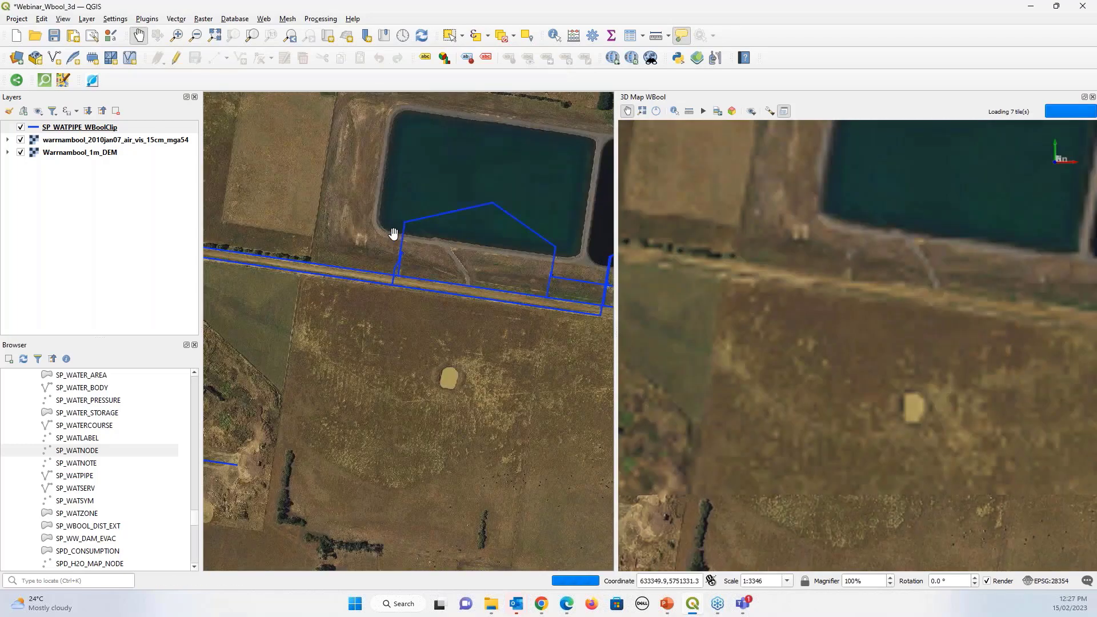
scroll(394, 242, up, 1)
scroll(395, 269, up, 1)
scroll(417, 322, up, 1)
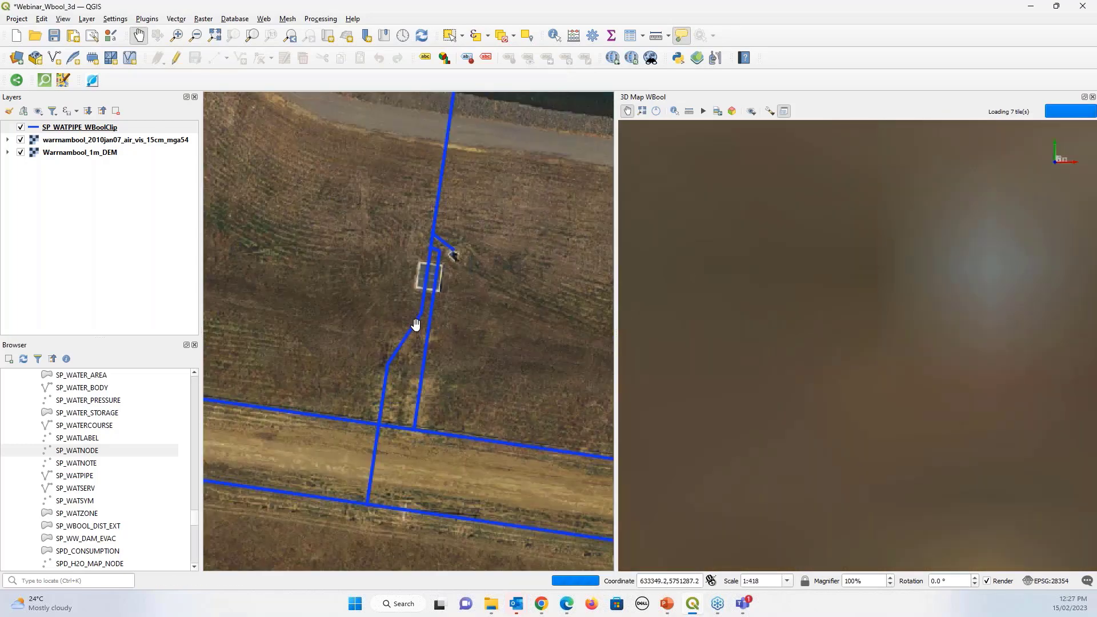
scroll(417, 326, down, 1)
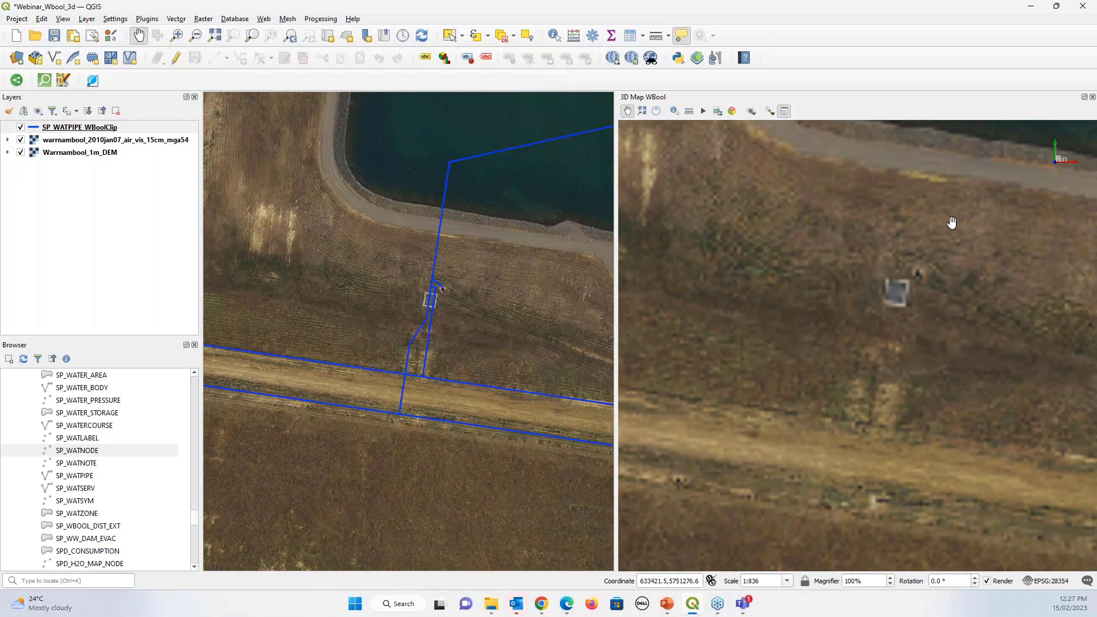
scroll(952, 222, down, 5)
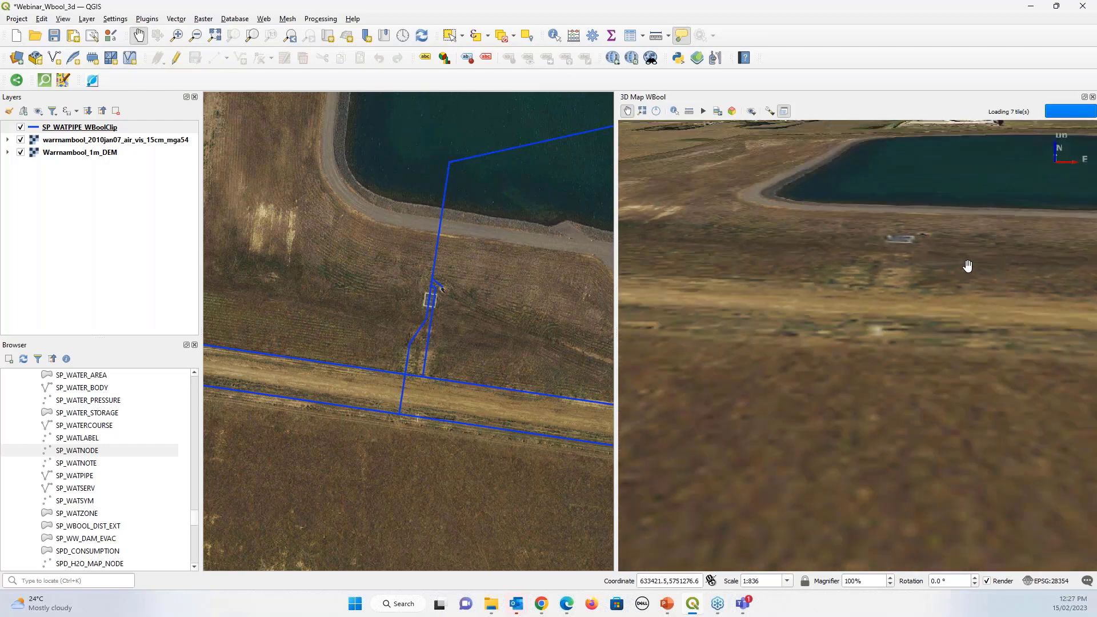
drag(967, 266, 823, 154)
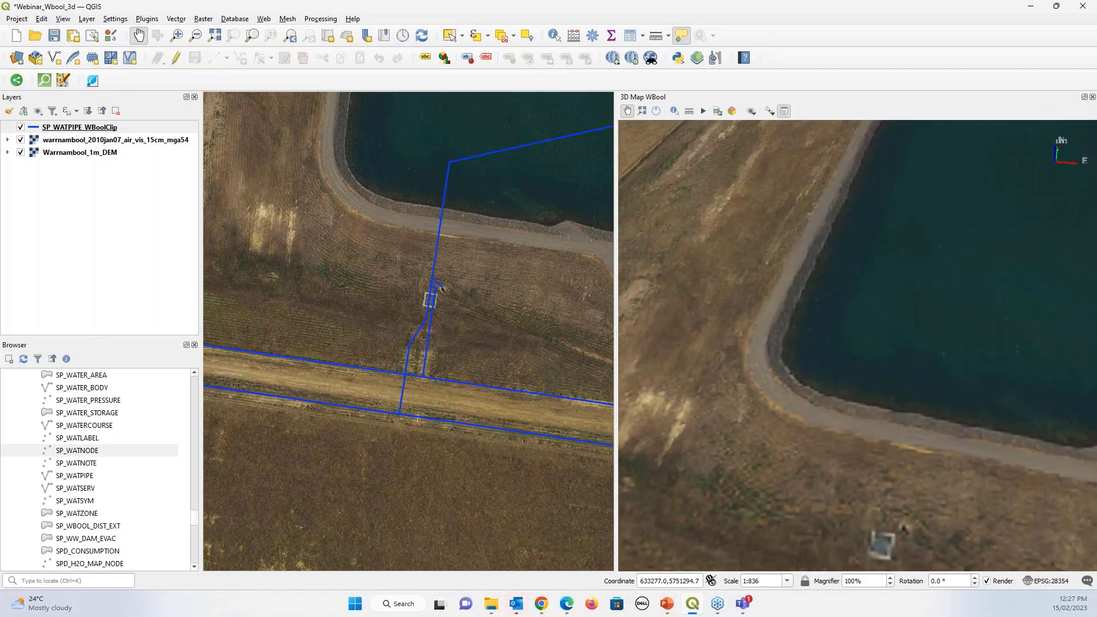
Glance at the presentation slides, then return and select the SP_WATPIPE_WBoolClip layer
key(alt+Tab)
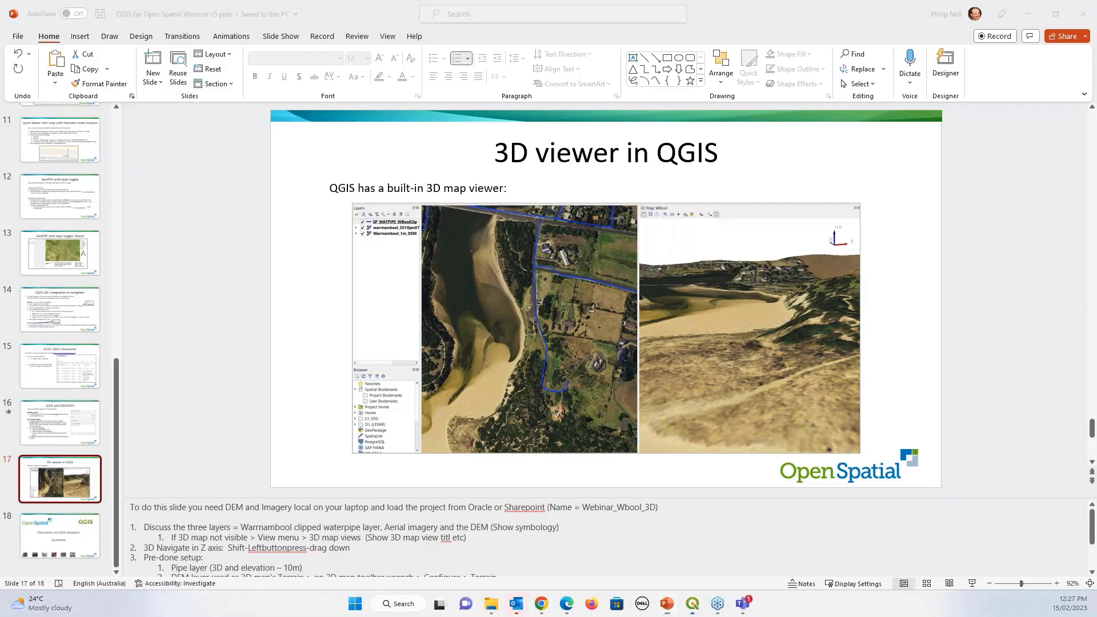
key(alt+Tab)
click(131, 131)
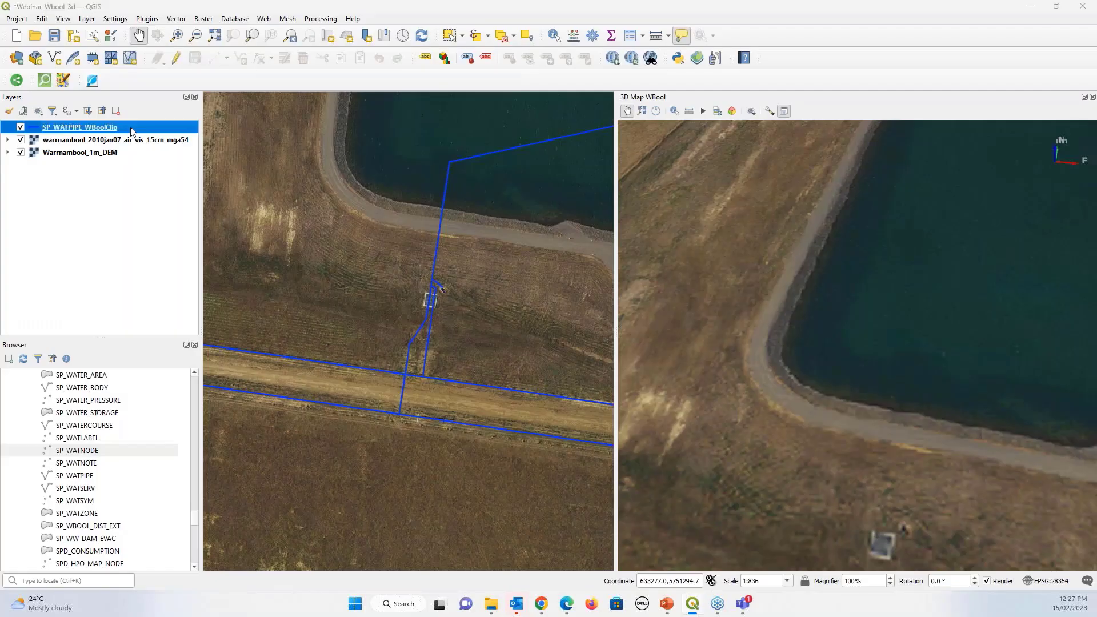
Raise SP_WATPIPE_WBoolClip's 3D height from -10 to 2.00 and apply it
double_click(130, 131)
text(=)
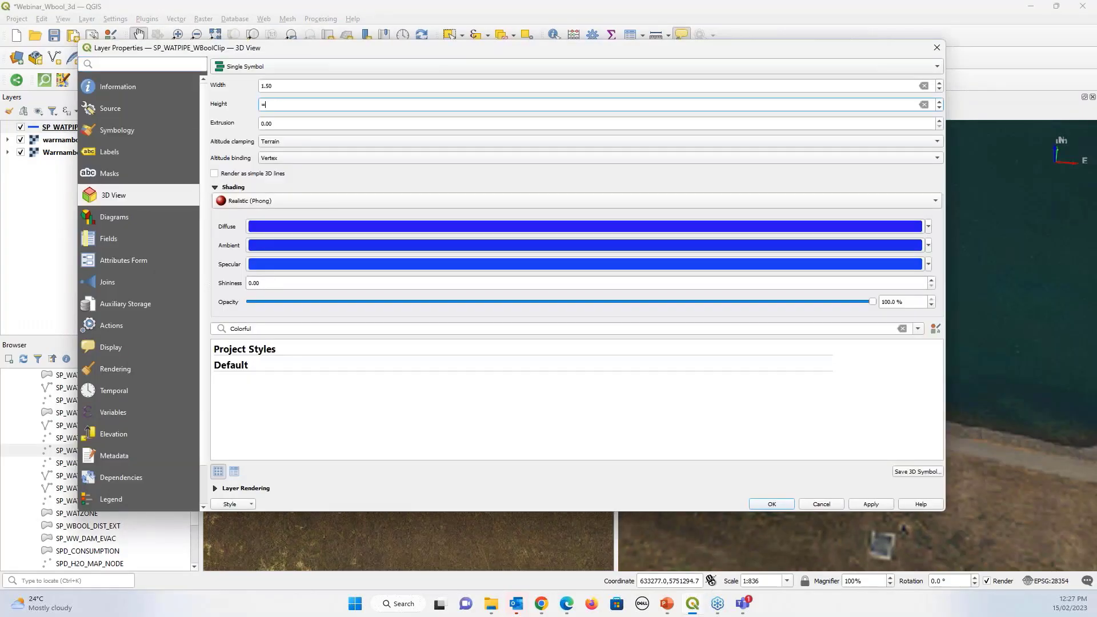
key(BackSpace)
key(BackSpace)
text(+2)
click(877, 508)
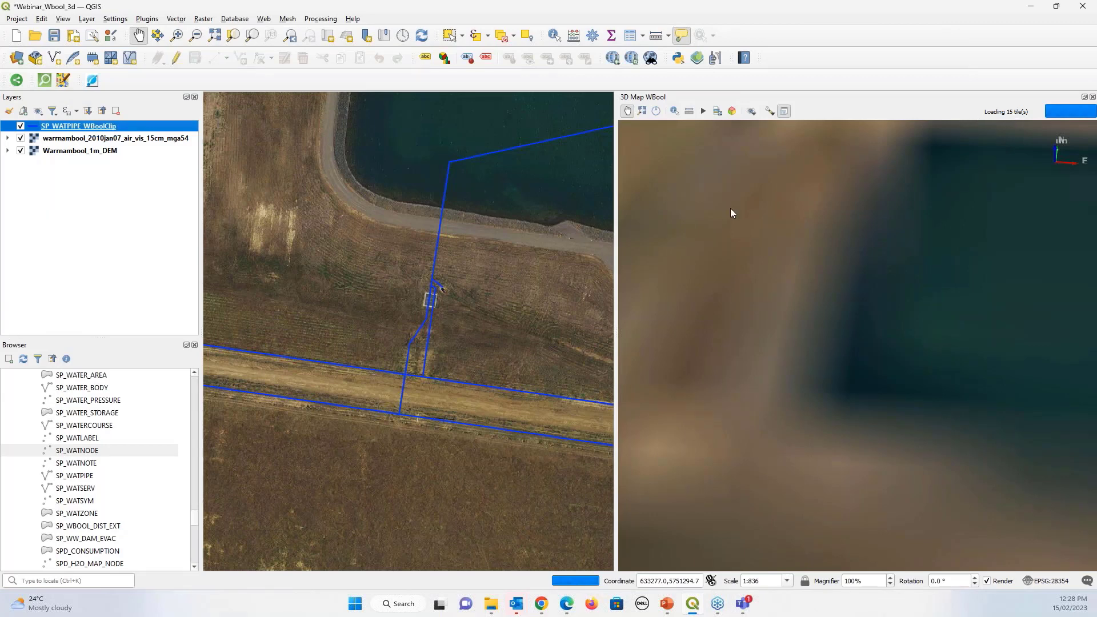
Switch from QGIS to PowerPoint, showing slide 18 'Discussion on QGIS adoption' and 'Questions'
key(alt+Tab)
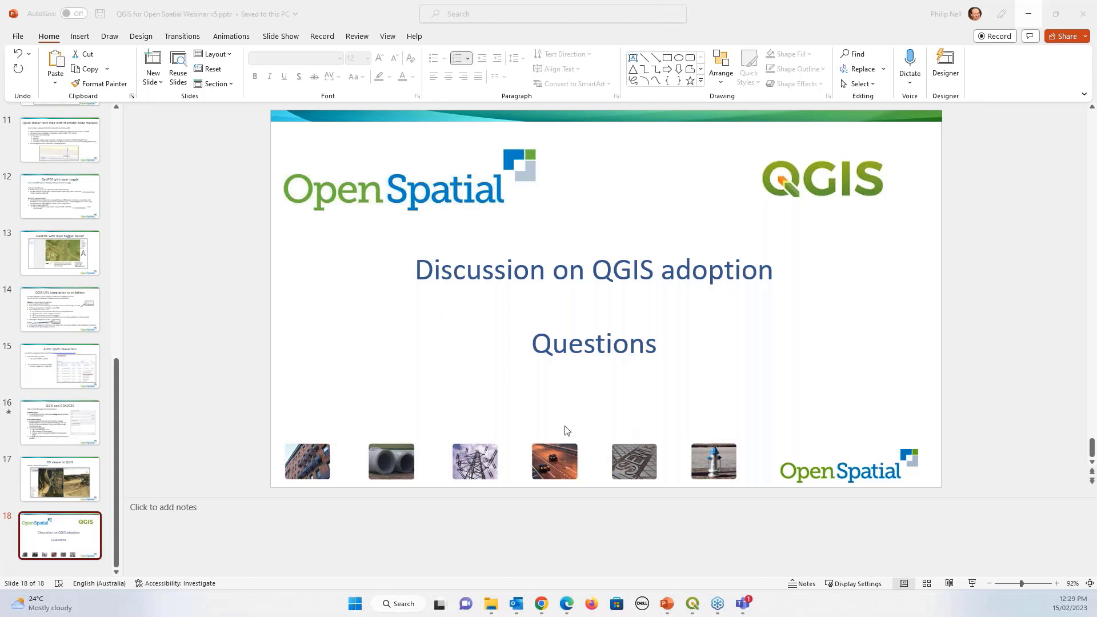
click(116, 436)
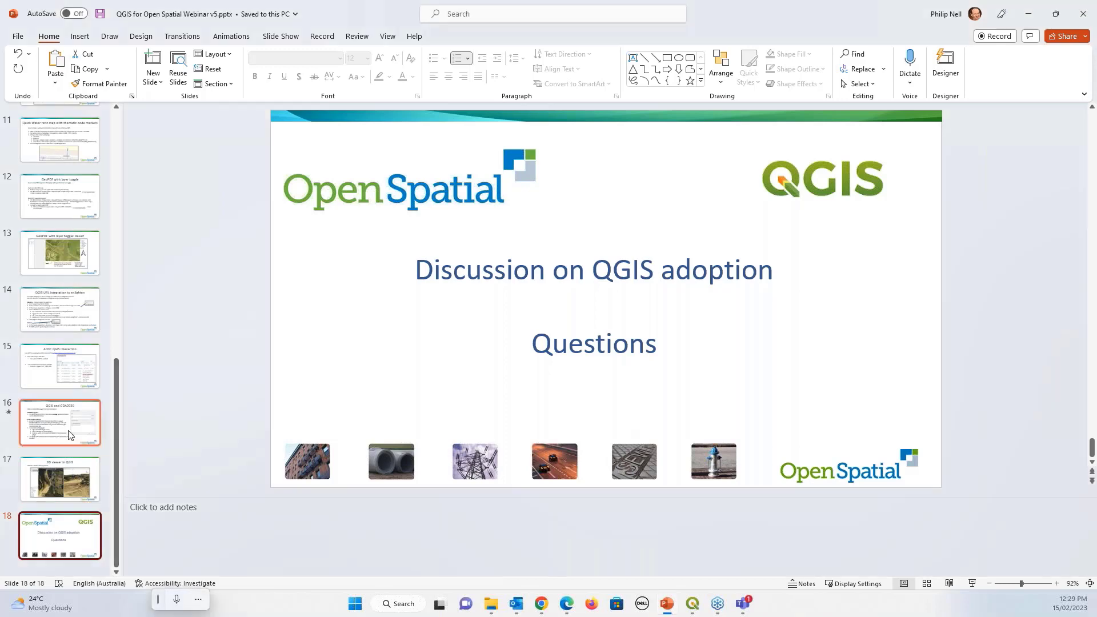